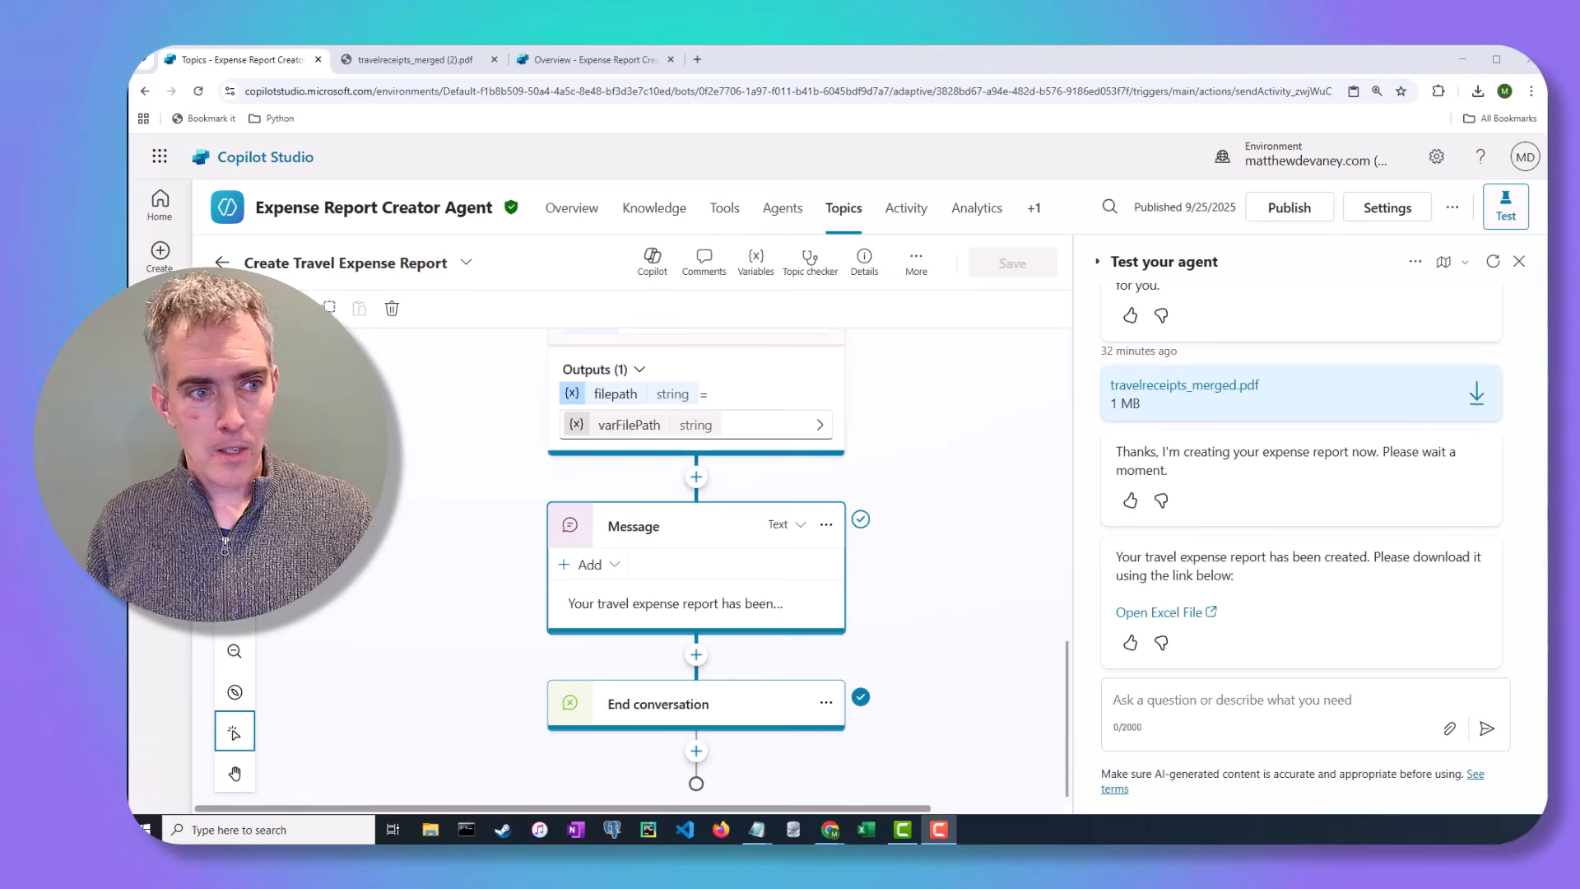
- Review the finished agent's test conversation and the merged travel receipts PDF
left_click(571, 207)
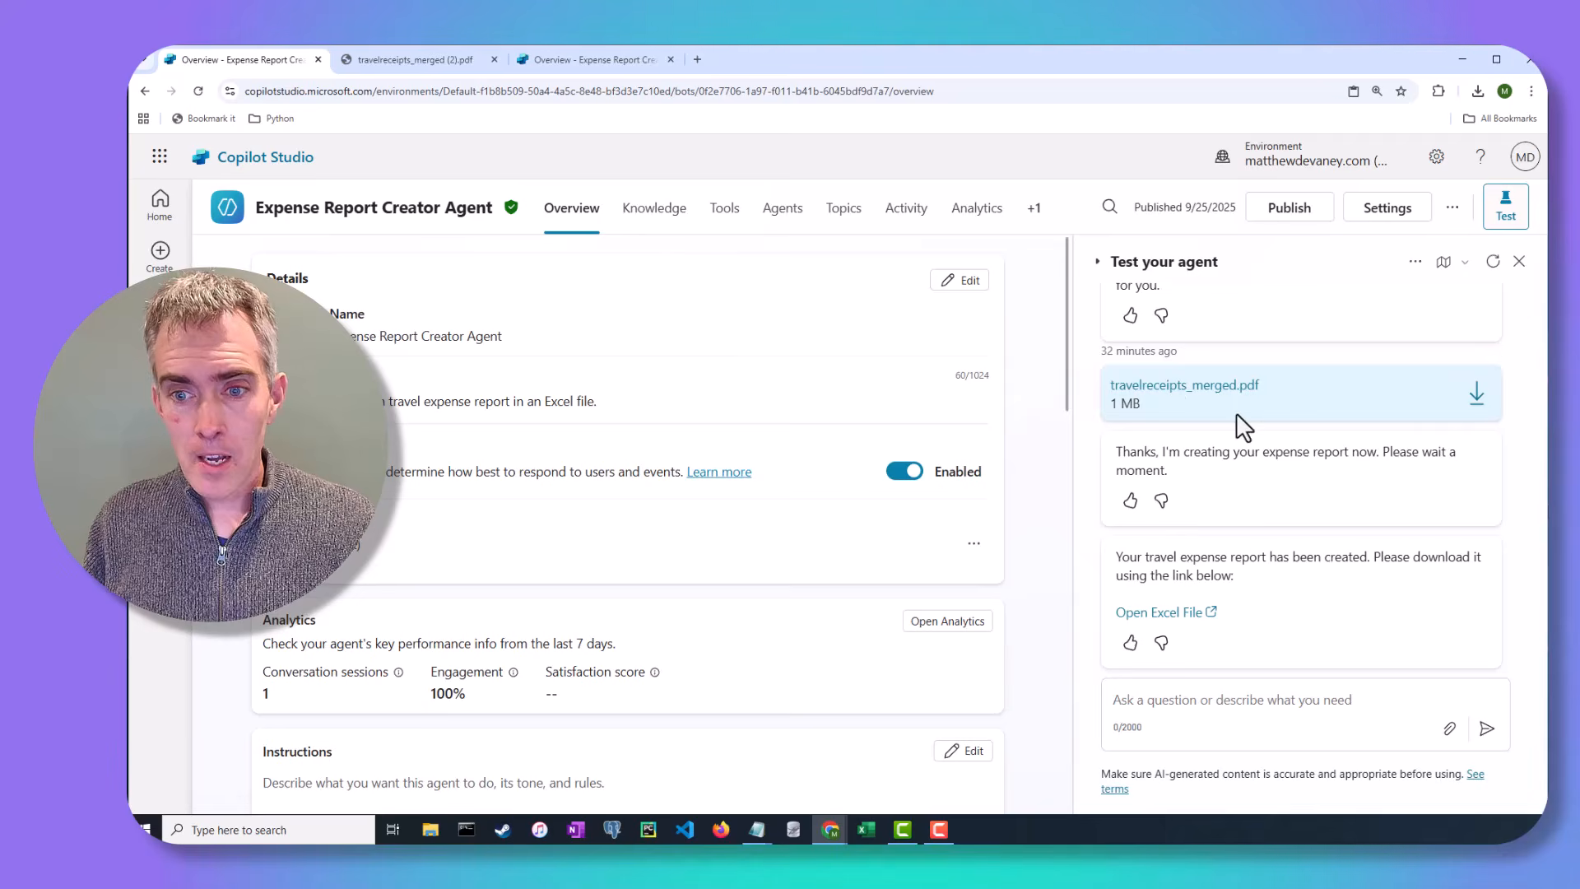
scroll(1255, 481, "up", 2)
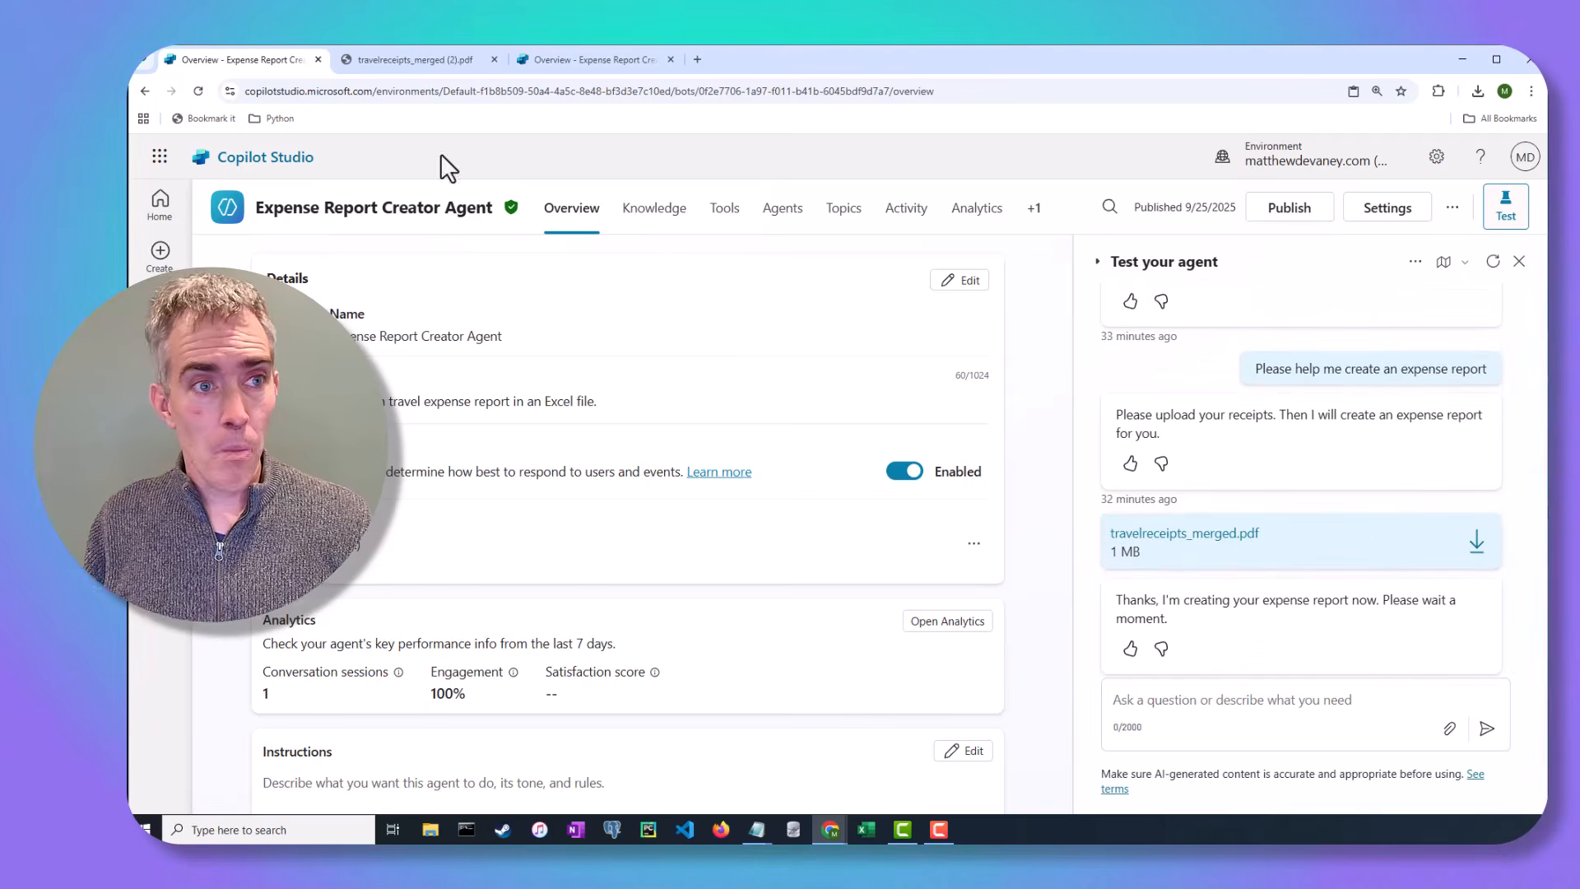
left_click(442, 62)
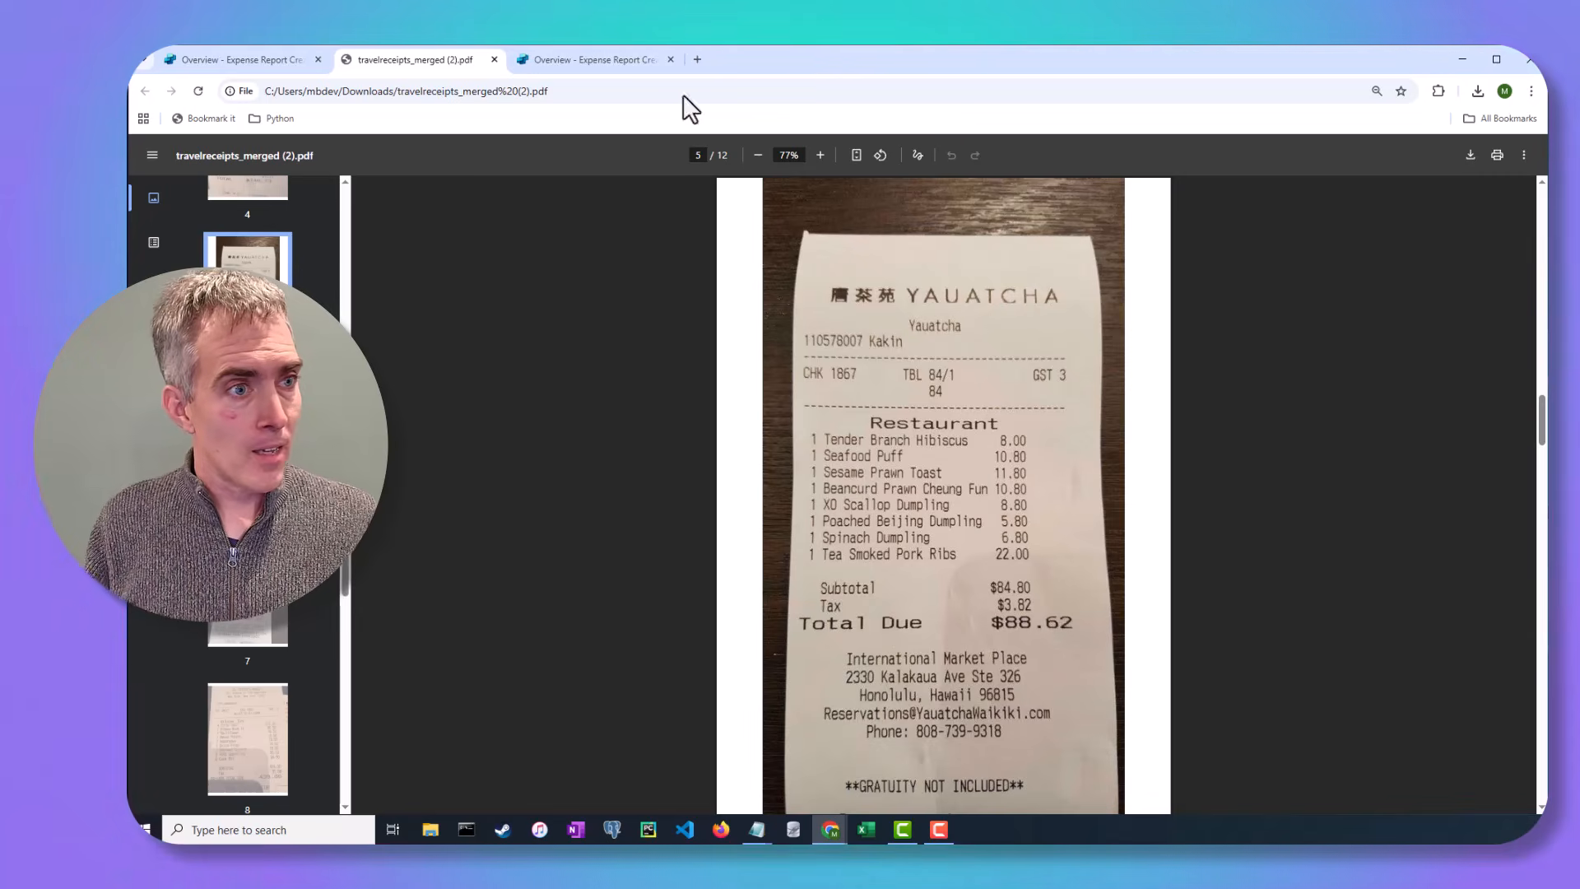
left_click(299, 59)
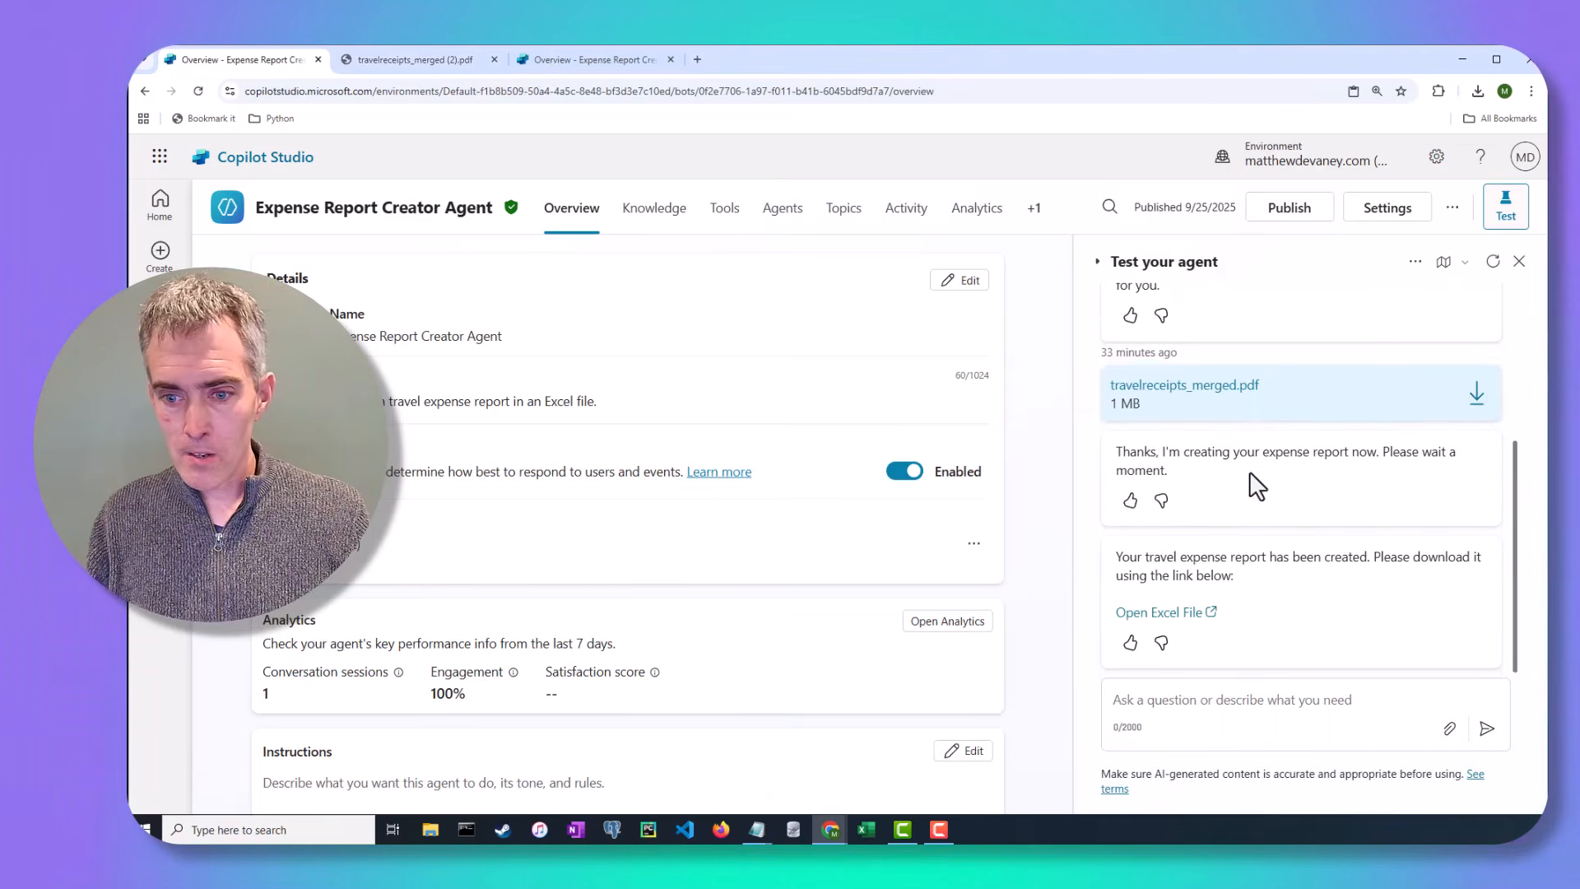
- Open the Excel expense report generated in the test conversation and examine its contents
left_click(1155, 626)
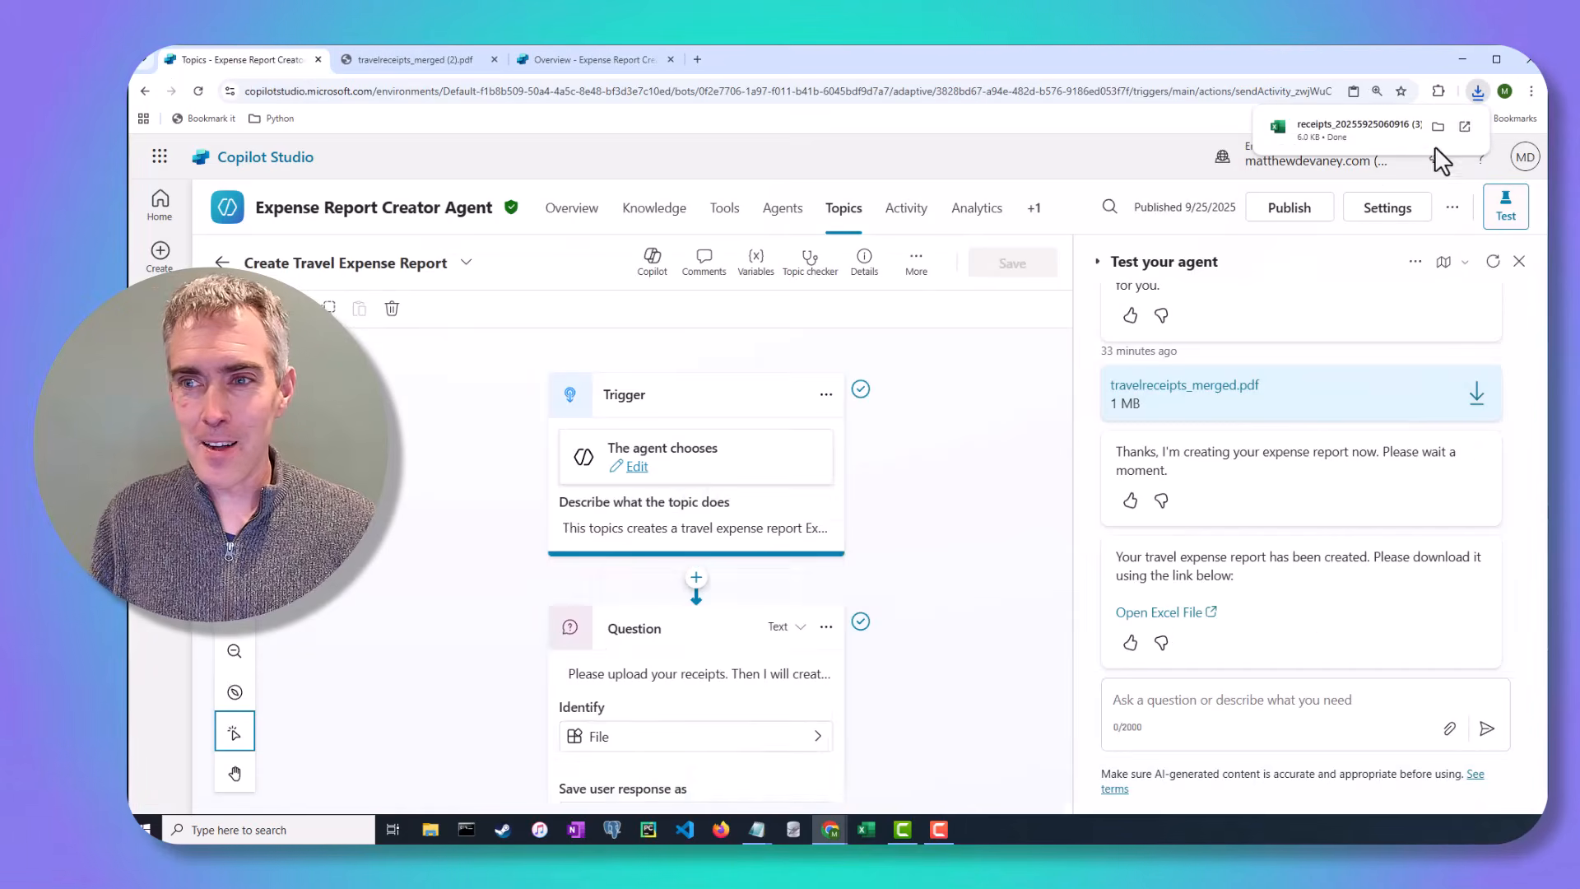
left_click(1447, 138)
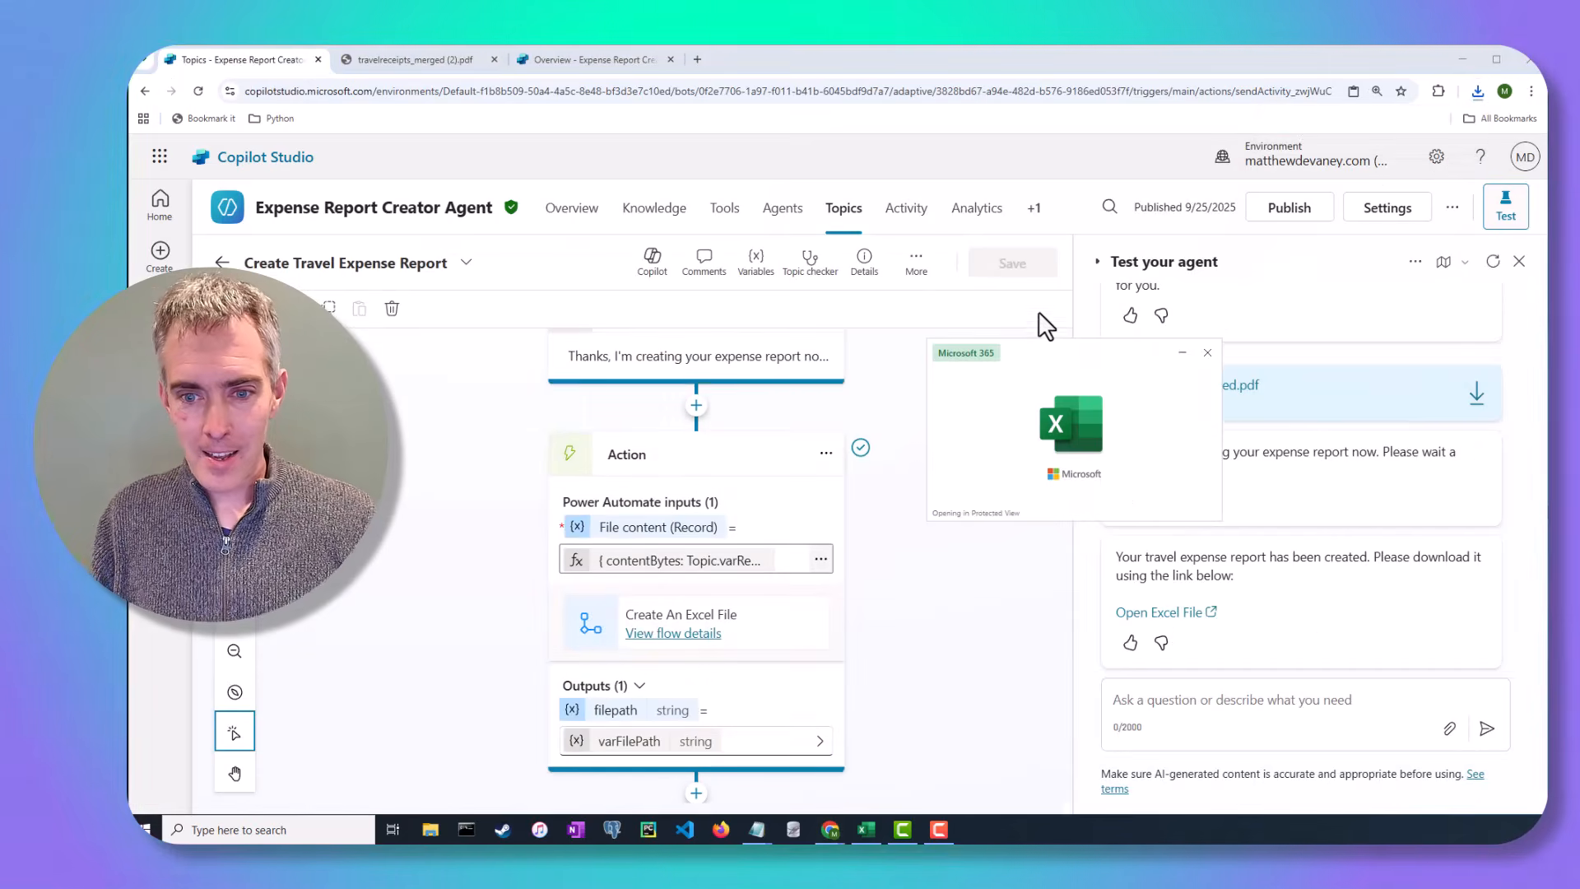
scroll(633, 461, "up", 6)
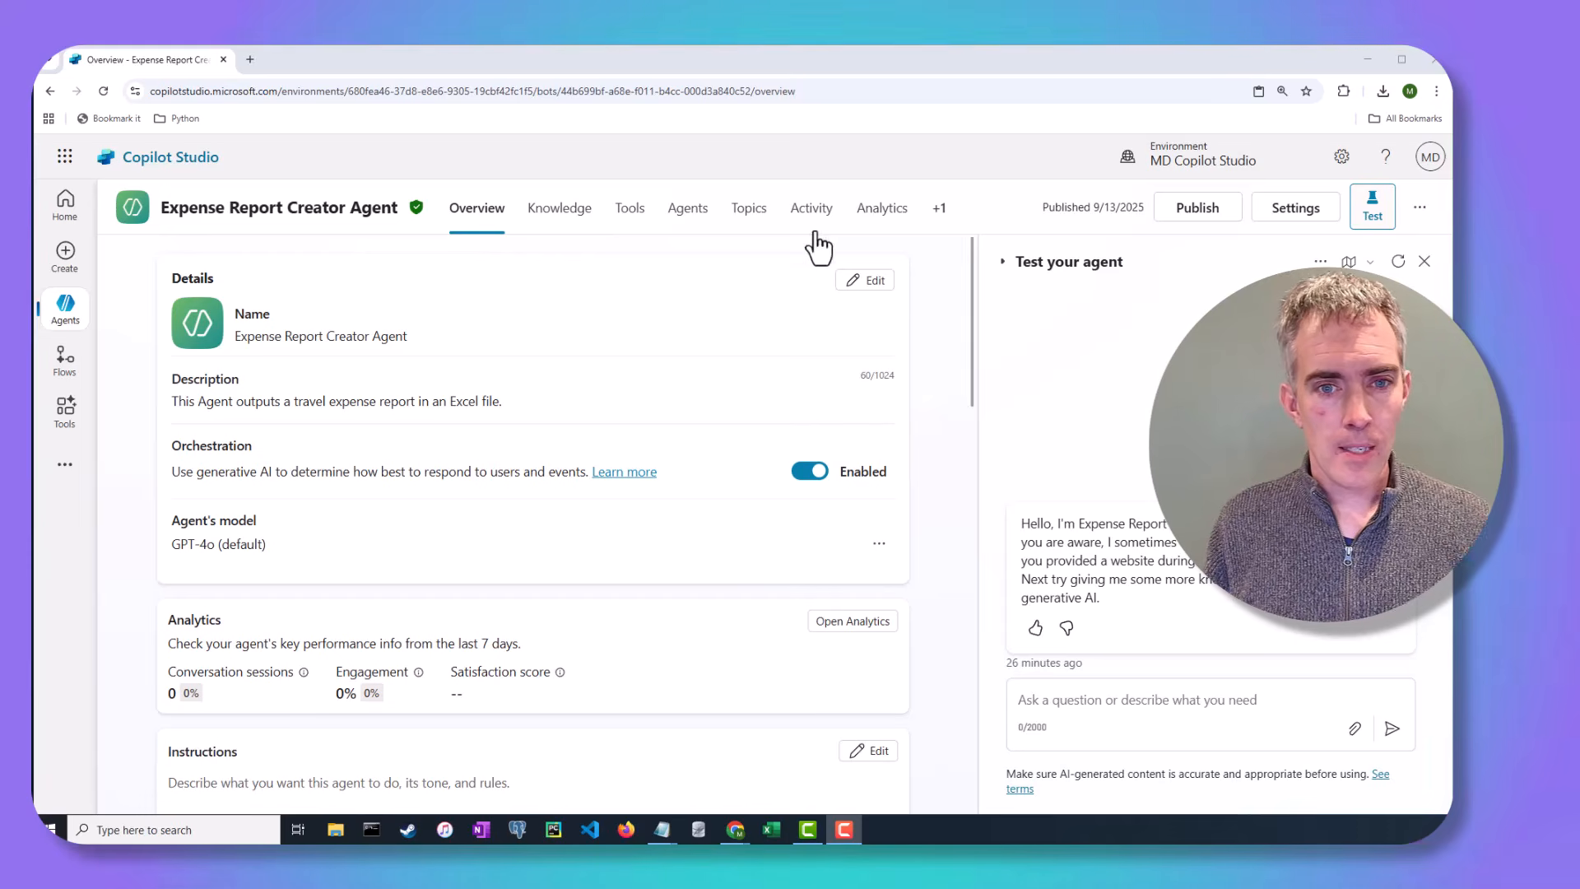
- Create a blank topic in the Expense Report Creator Agent and name it "Create A Travel Expense Report"
left_click(749, 210)
left_click(209, 272)
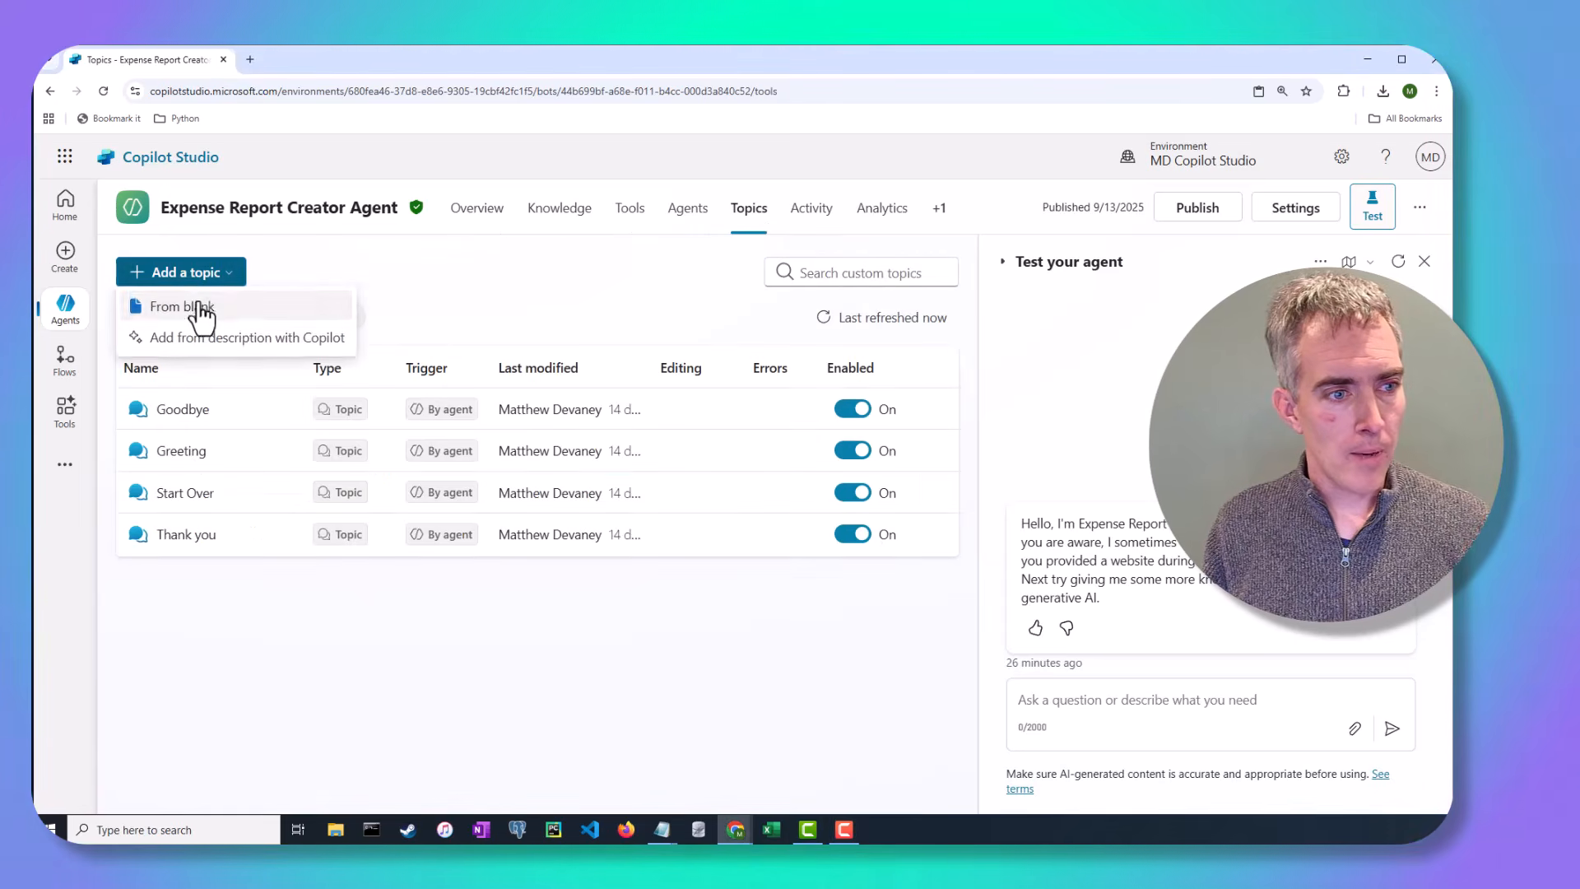
left_click(201, 304)
double_click(169, 262)
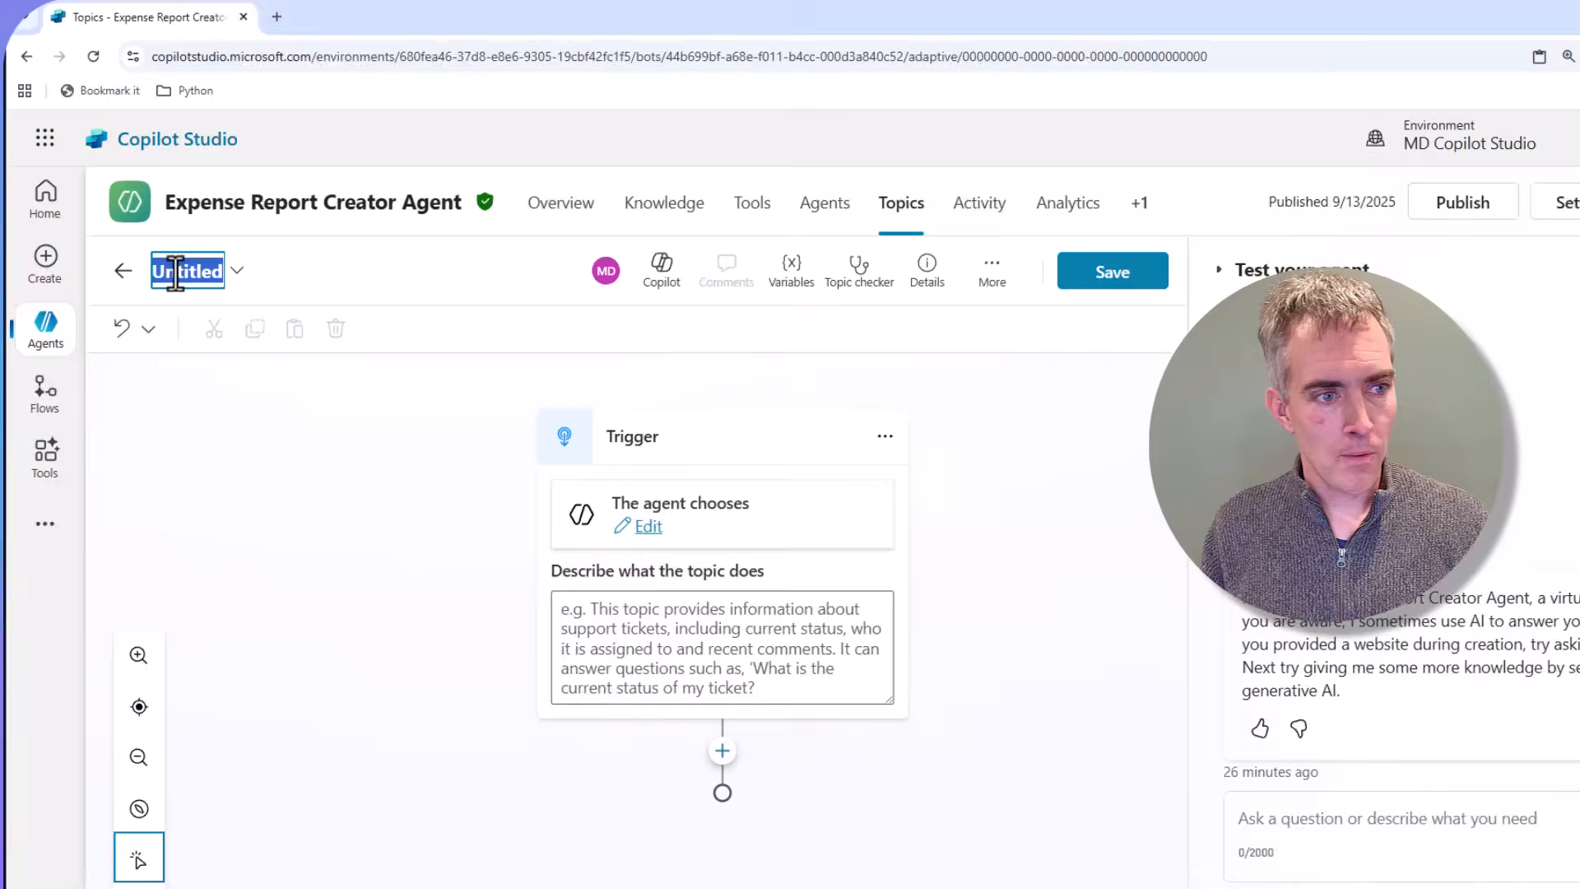
type("Create A")
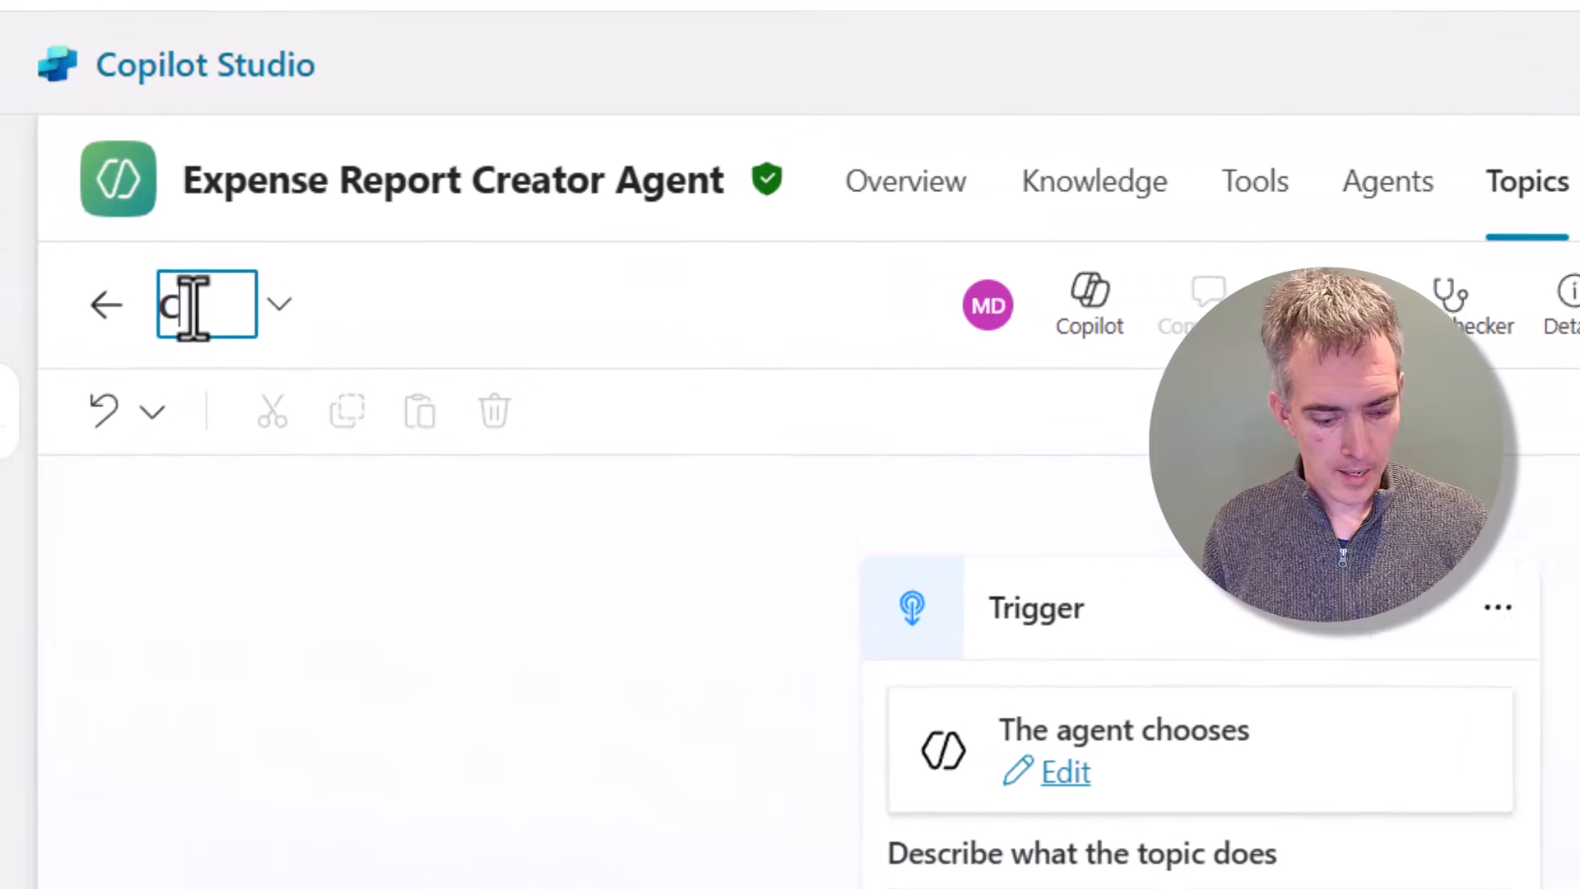
type(" Travel Expensr")
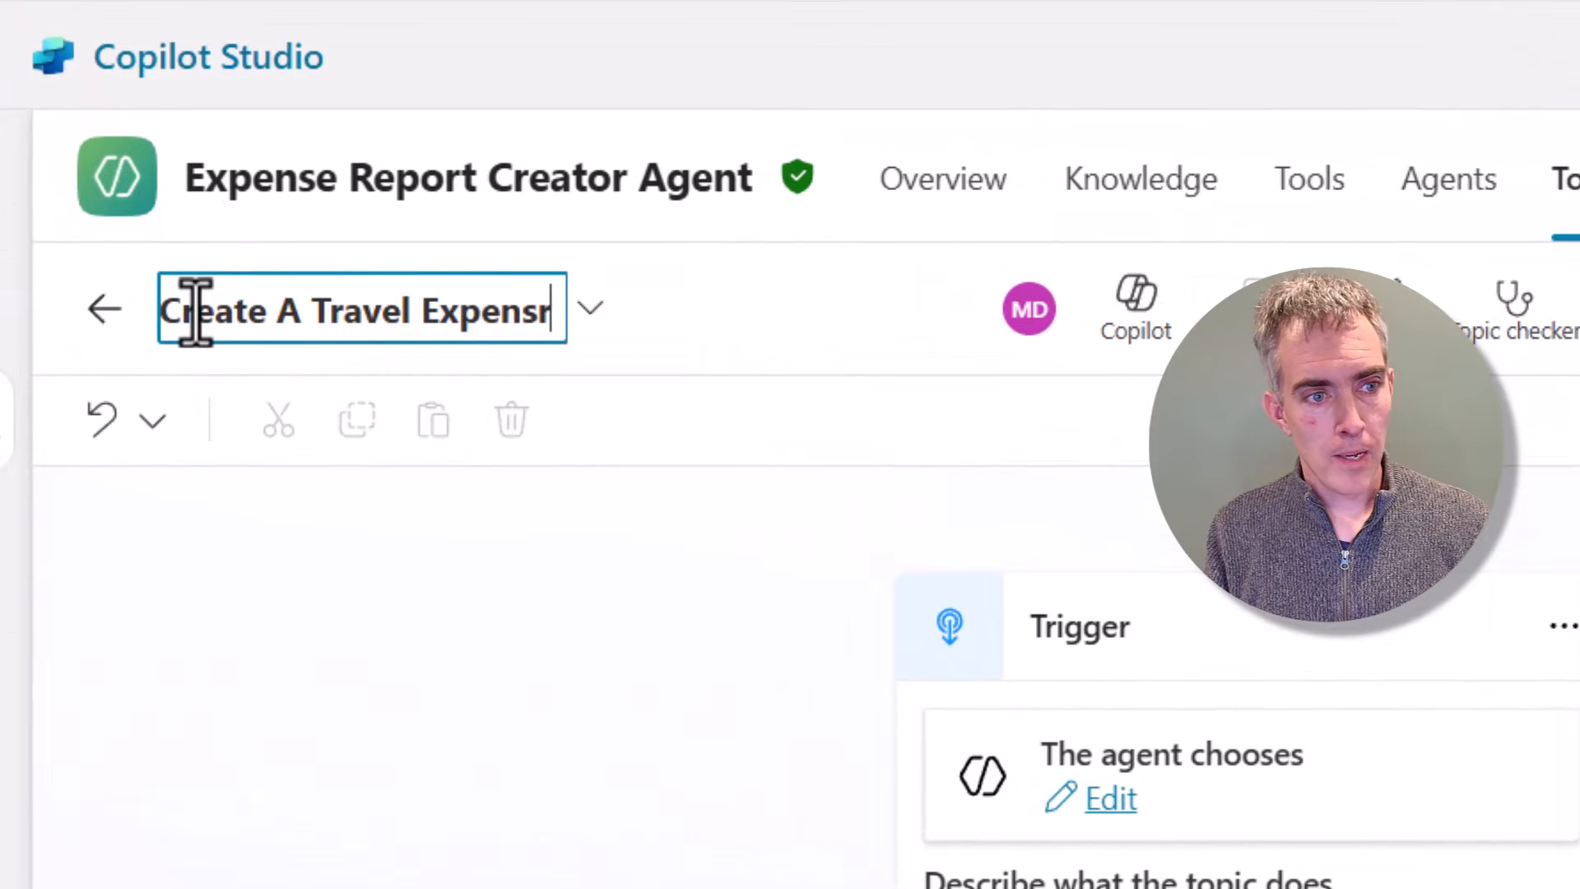
key("BackSpace")
type("e Report")
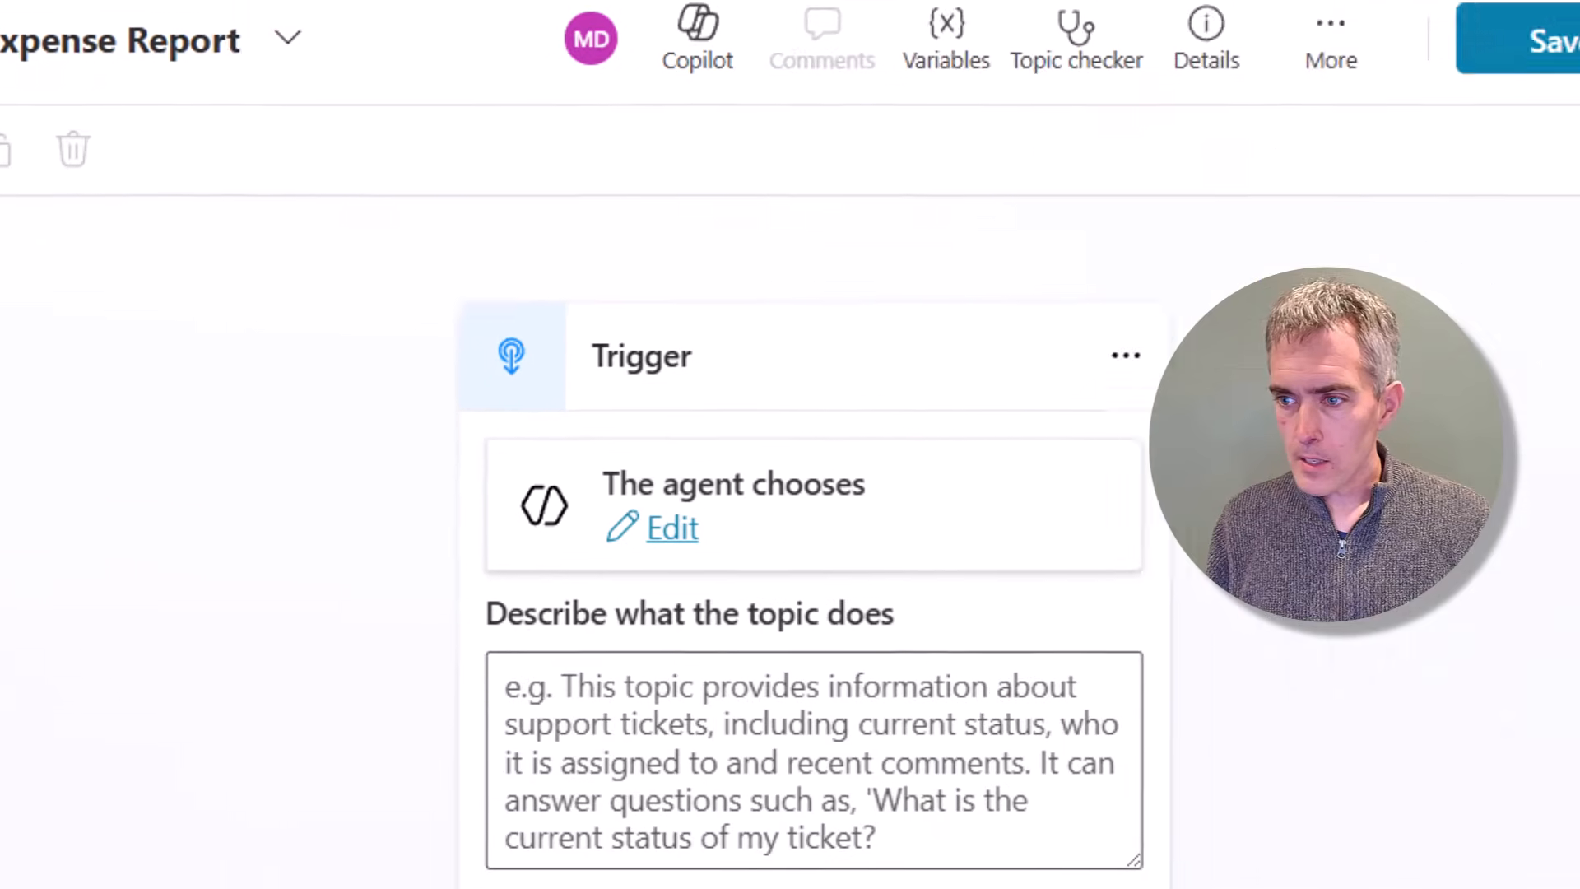
- Describe the topic in its trigger as "This topic creates a travel expense report Excel file from a set of uploaded receipts."
left_click(845, 744)
type("This topic creates a travel expense report Excel file from a set of uploaded receipts.")
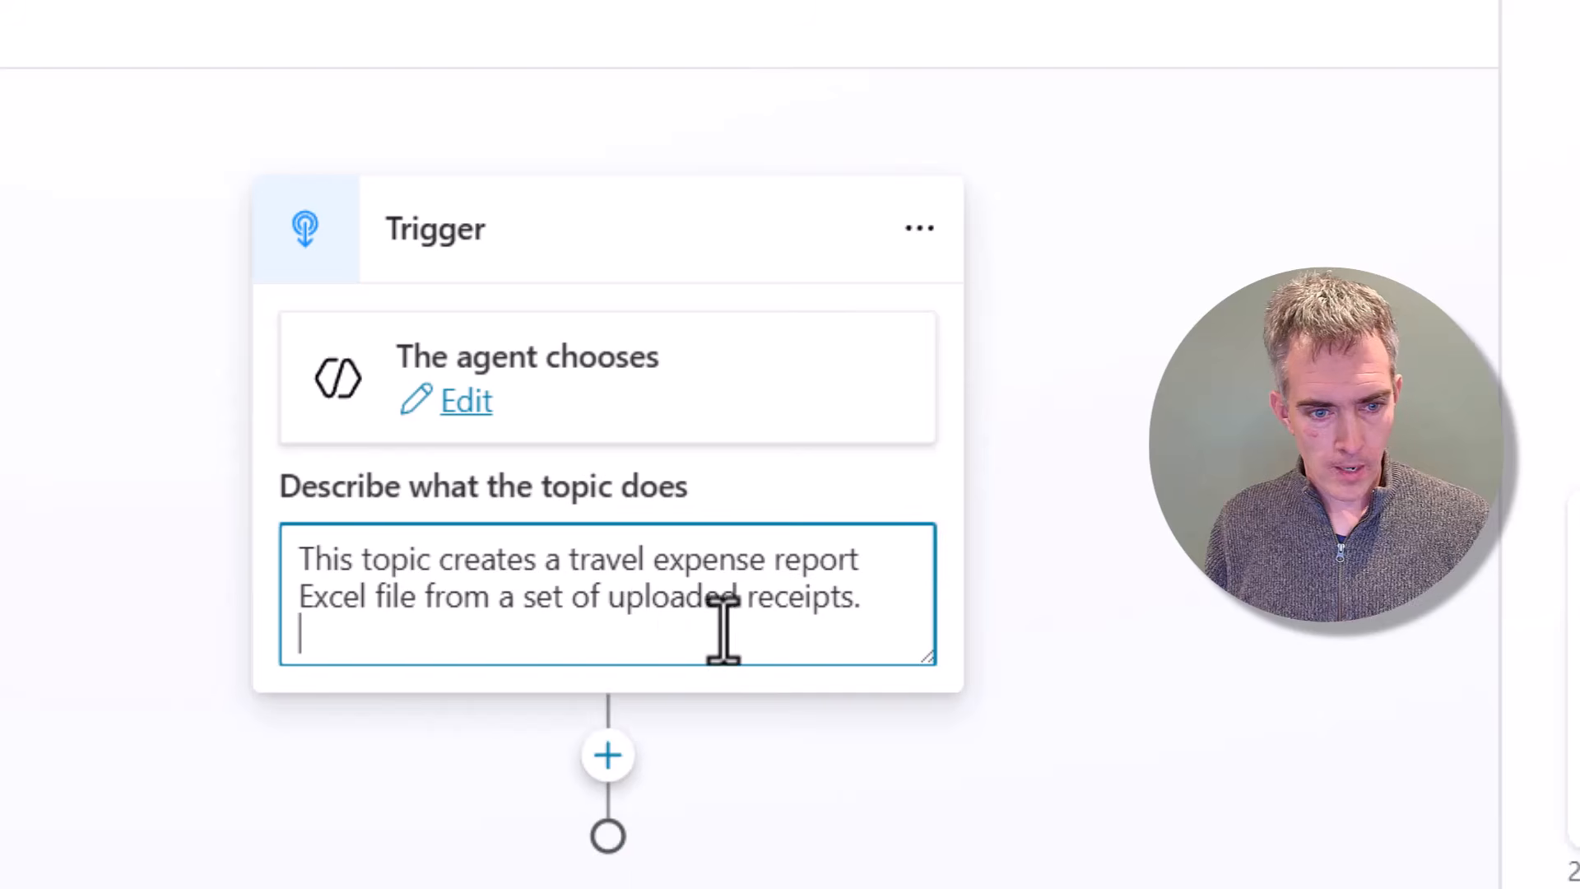
key("BackSpace")
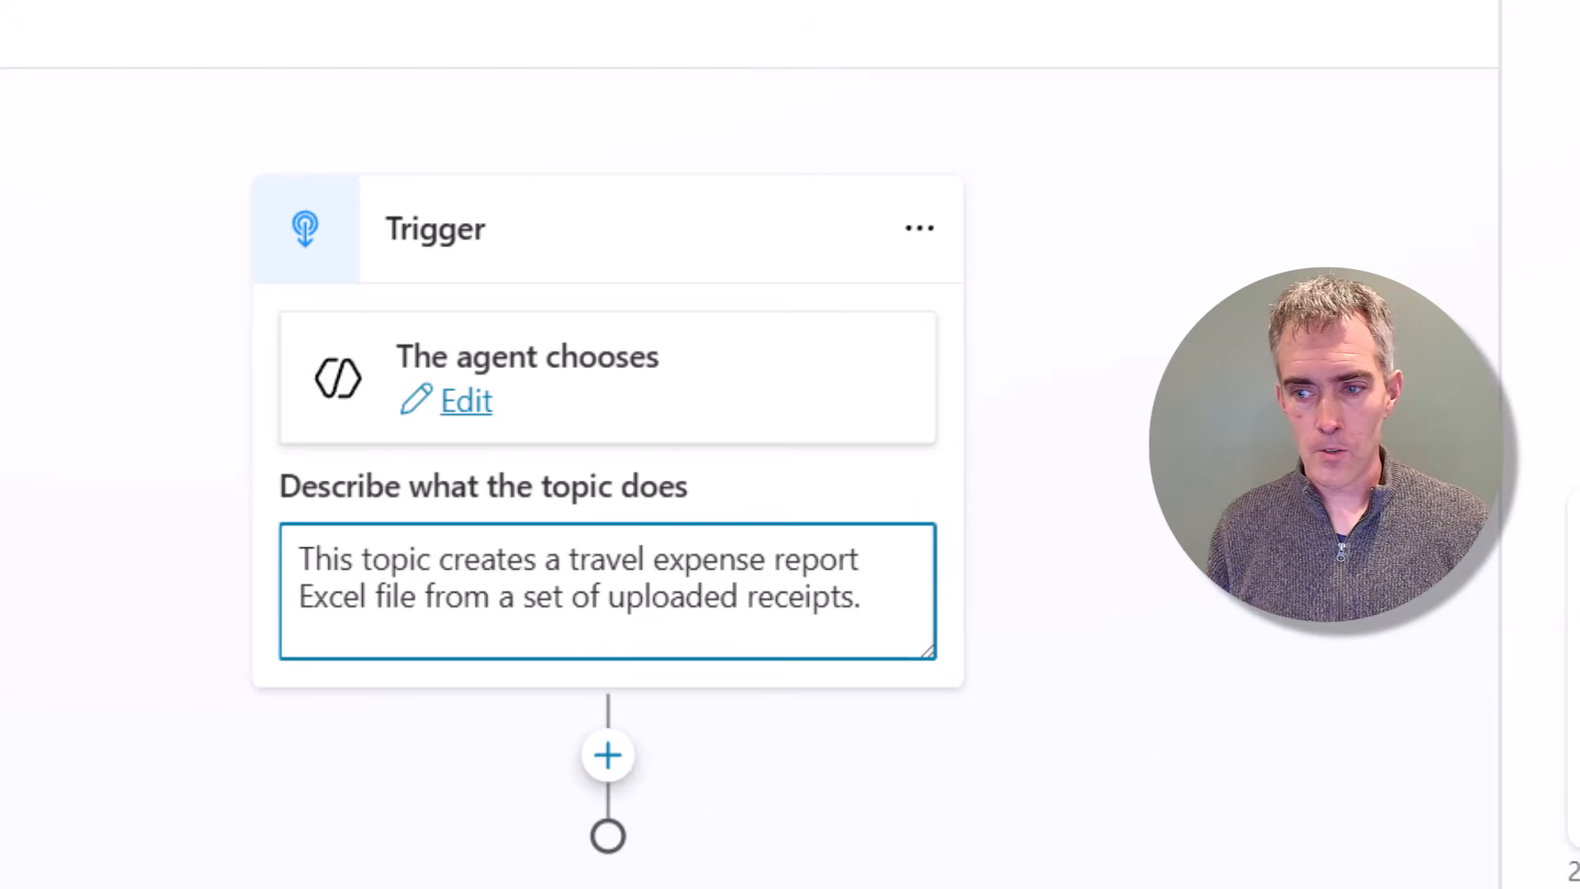
- Add a question node after the trigger with the message "Please upload your reciepts. Then I will create an expense report for you."
left_click(607, 754)
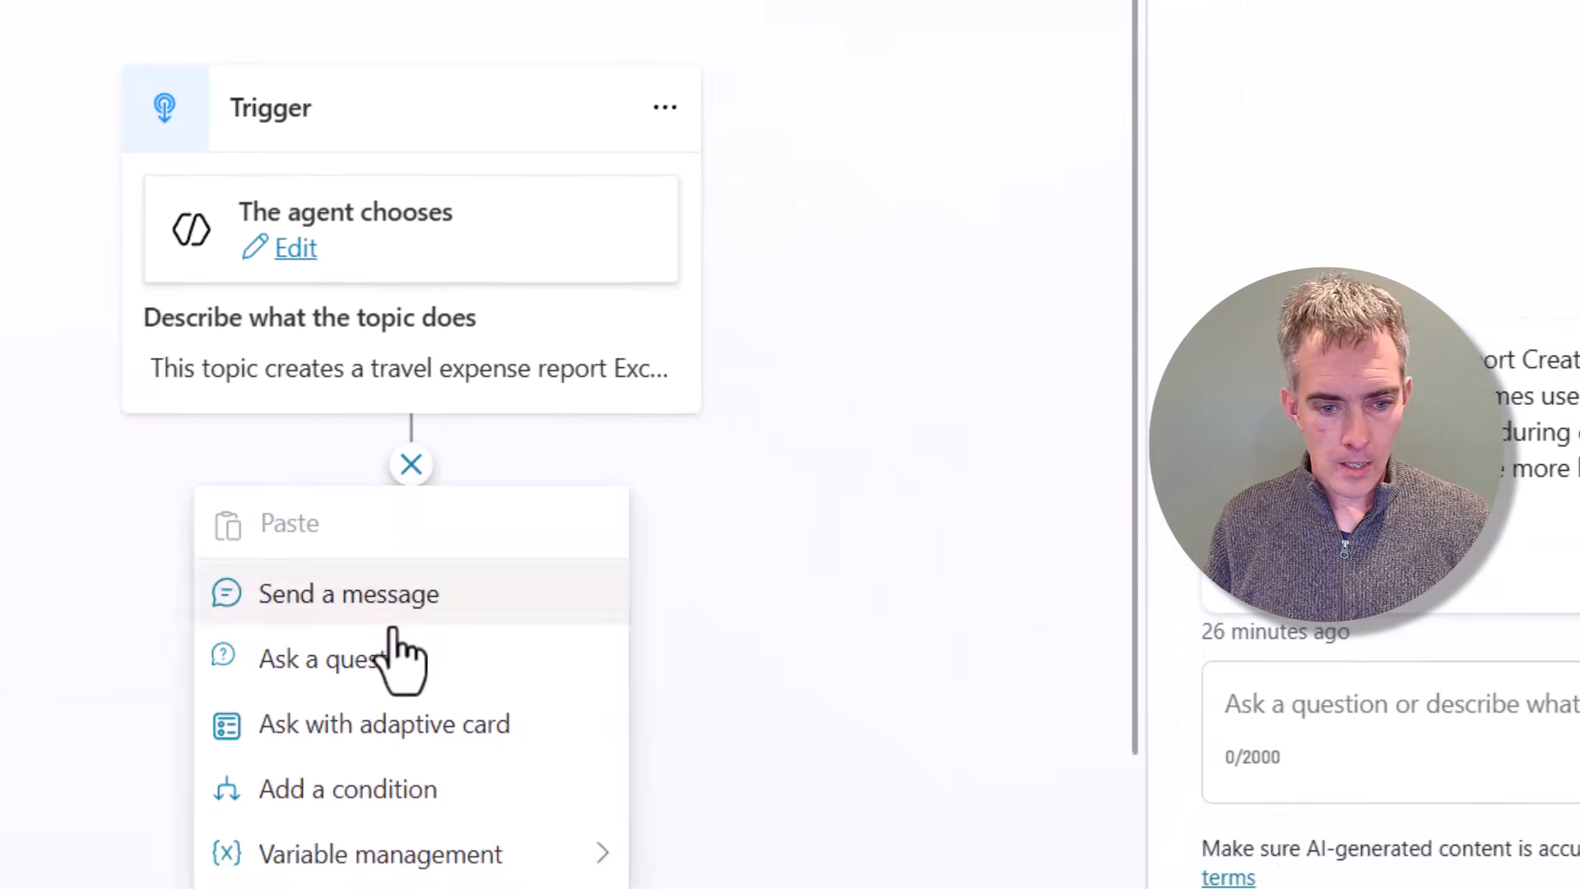
scroll(398, 659, "down", 2)
mouse_move(385, 654)
left_click(391, 512)
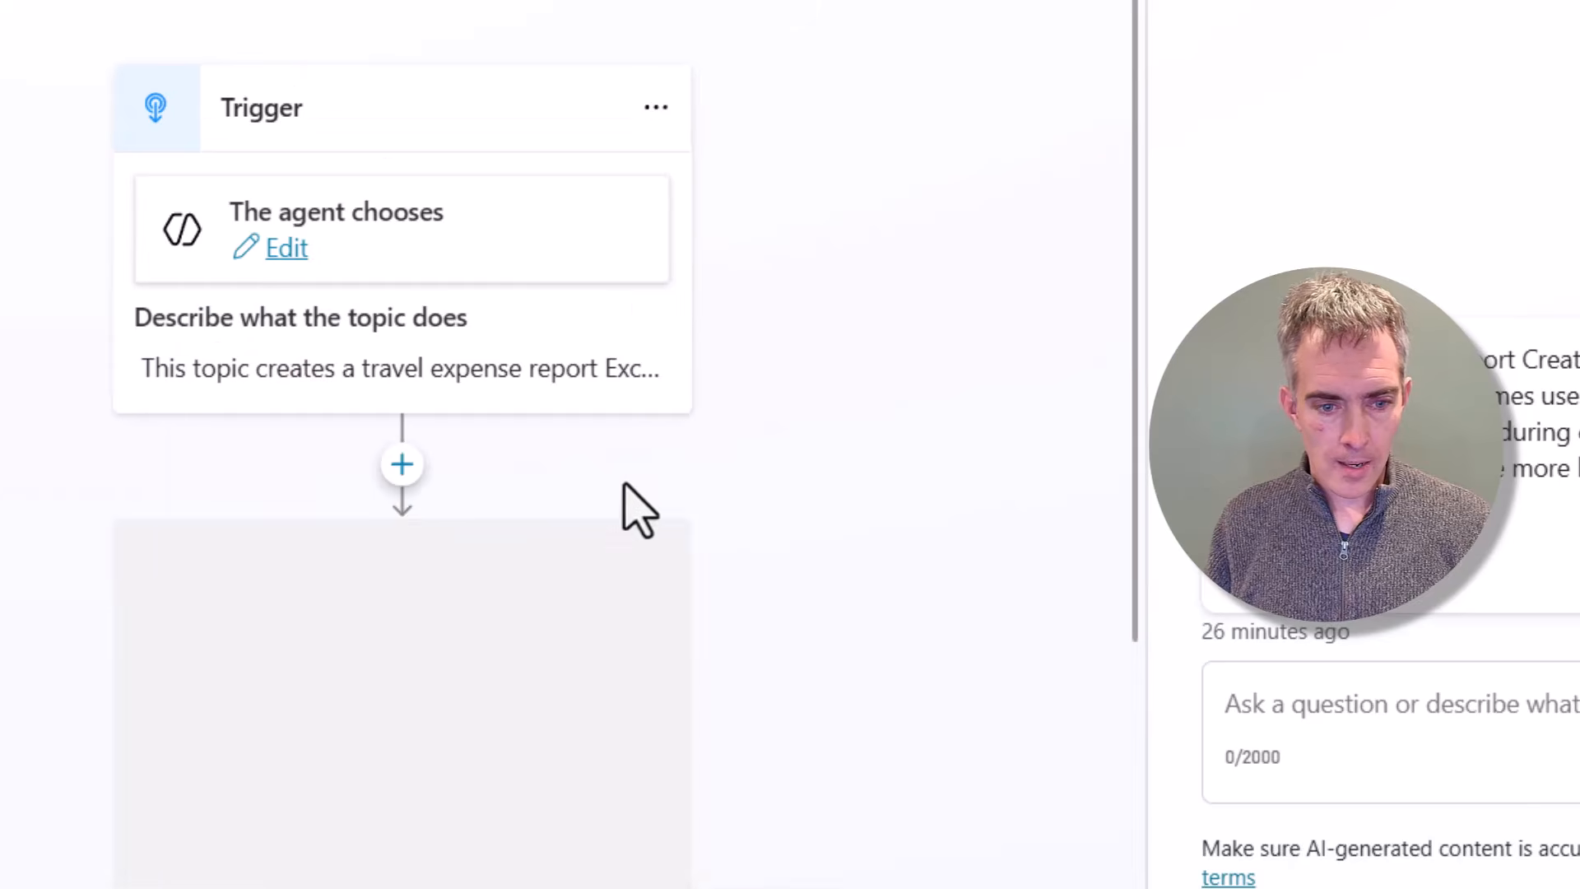
scroll(848, 424, "down", 5)
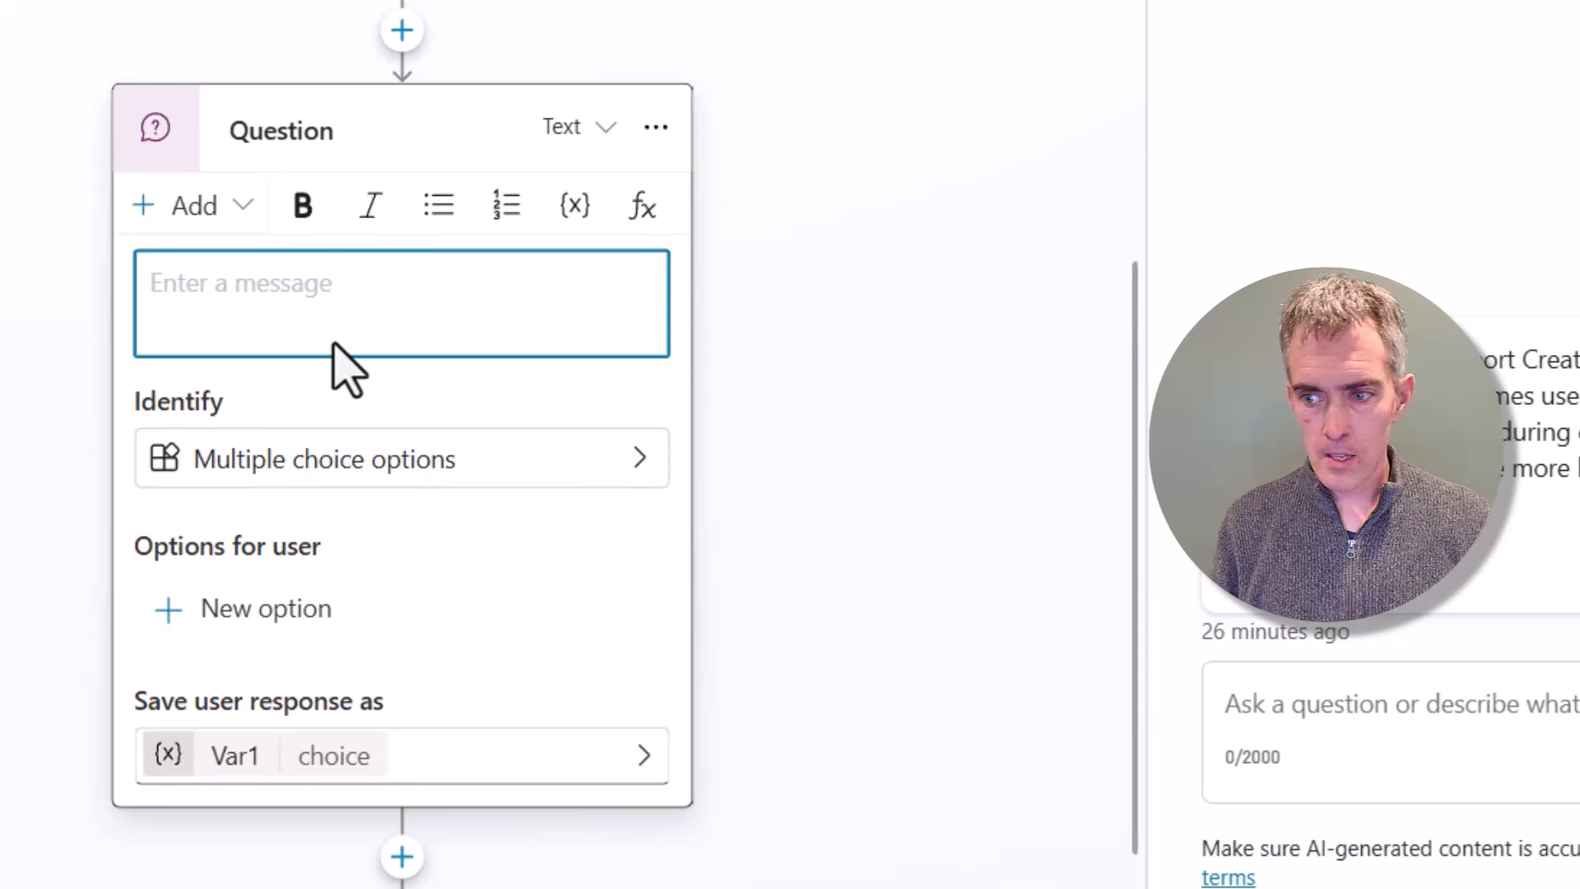
type("Please upload")
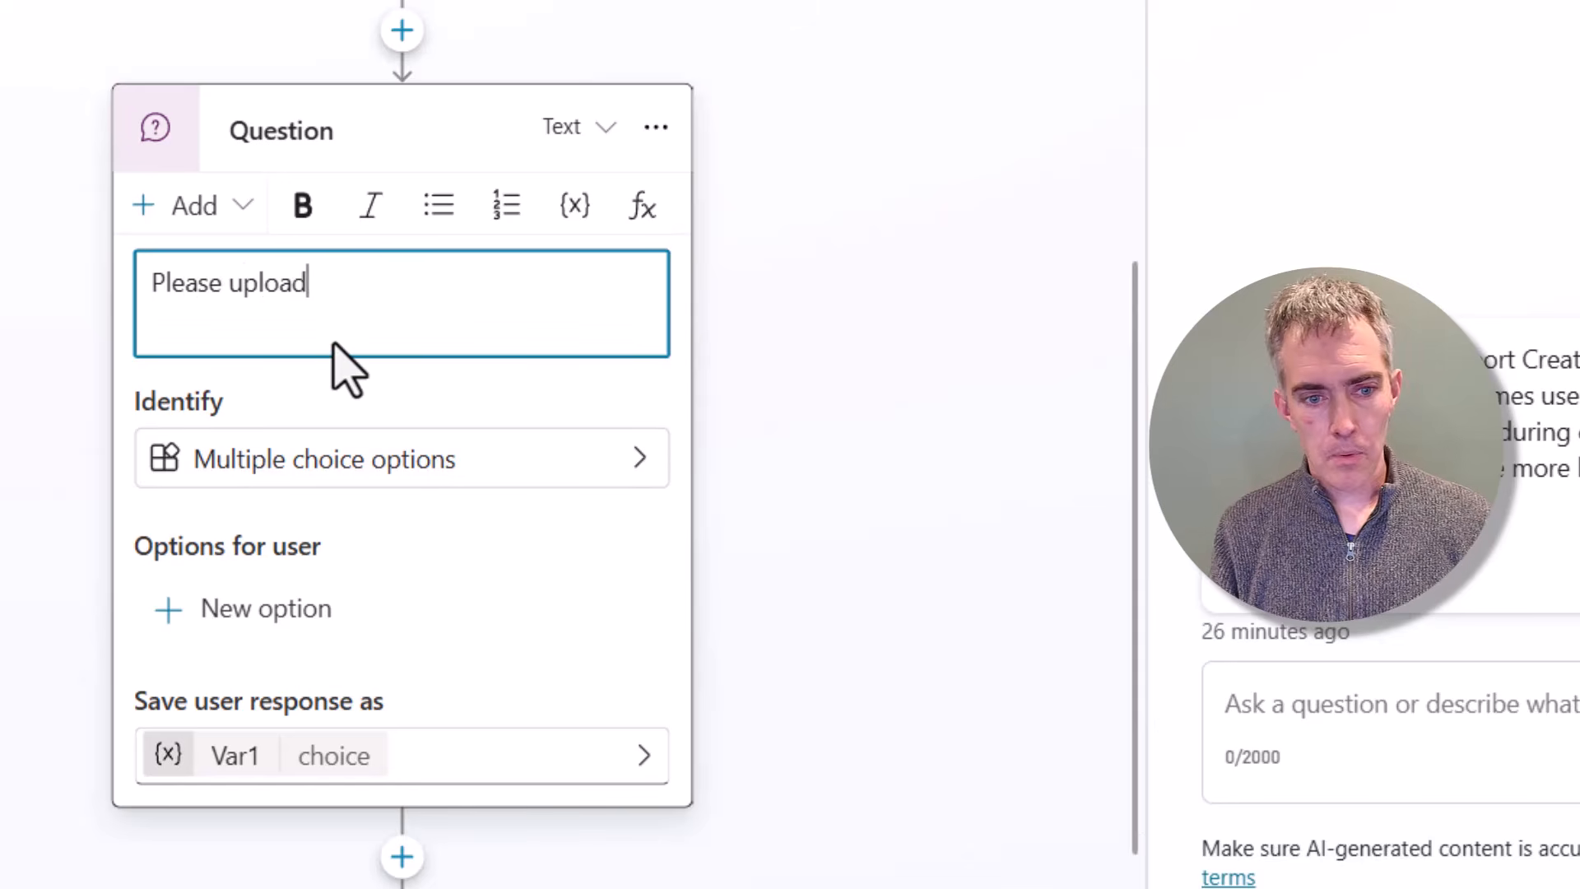
type(" your receip")
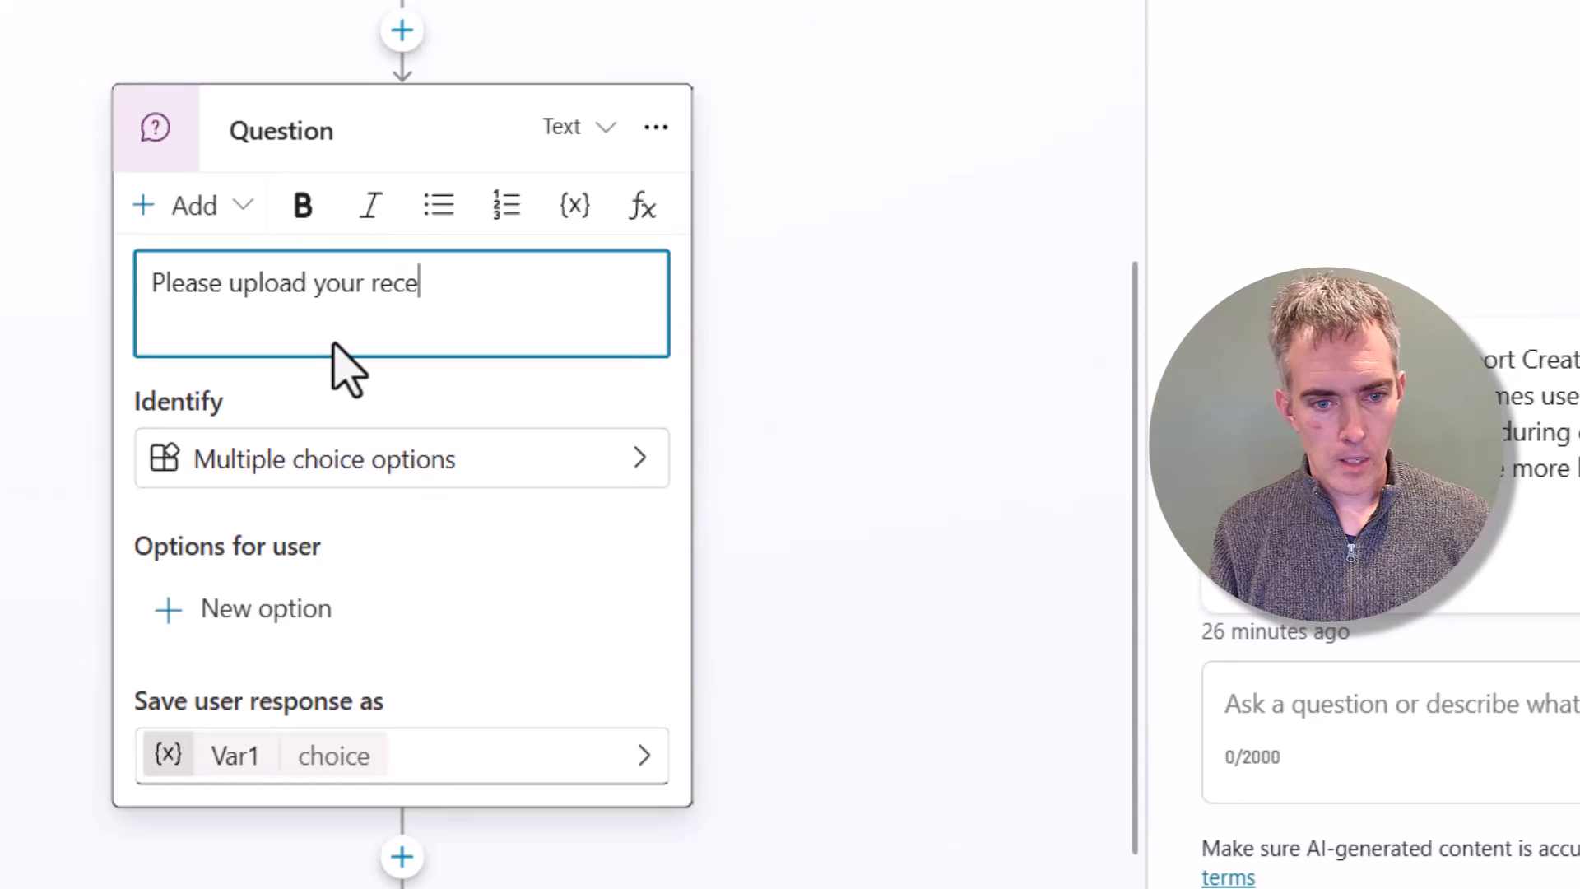
key("BackSpace")
key("BackSpace")
type("iepts. T")
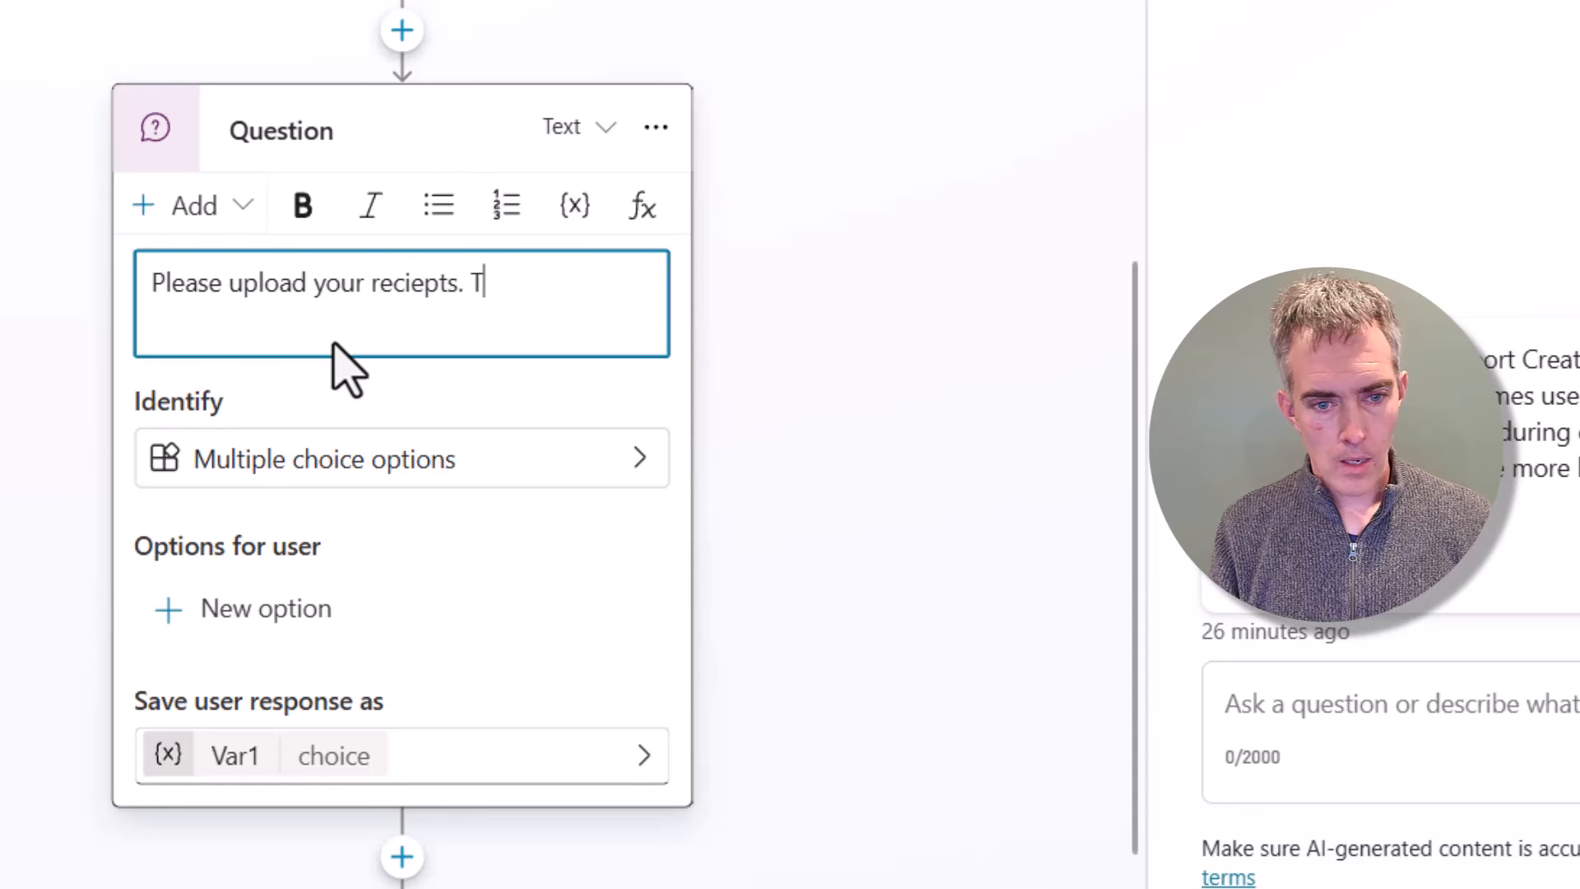
type("hen I will creat")
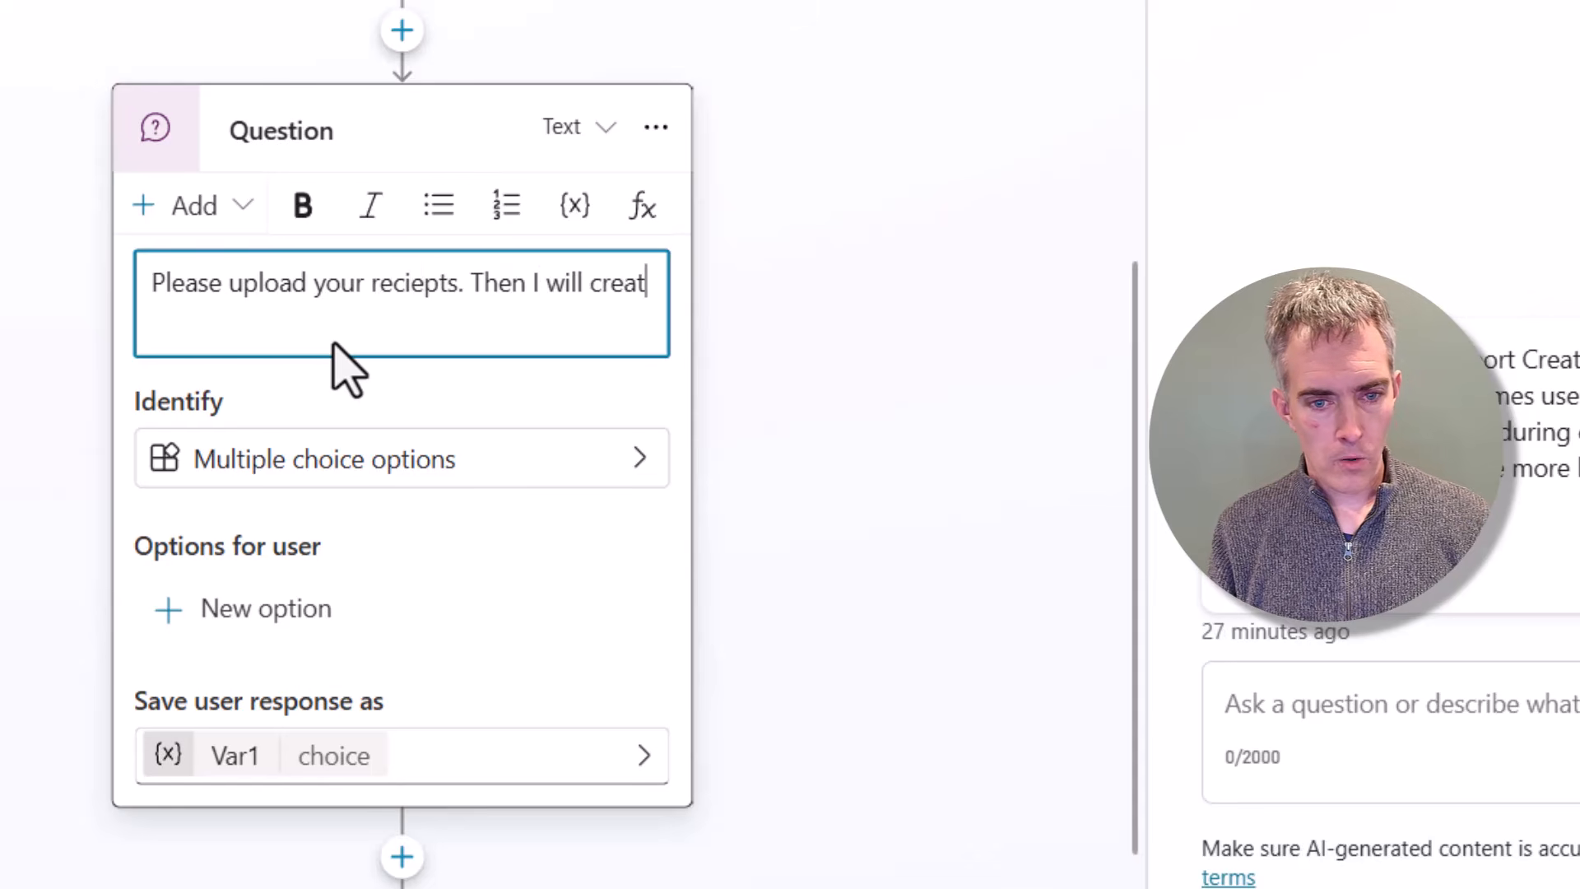
type("e an expense r")
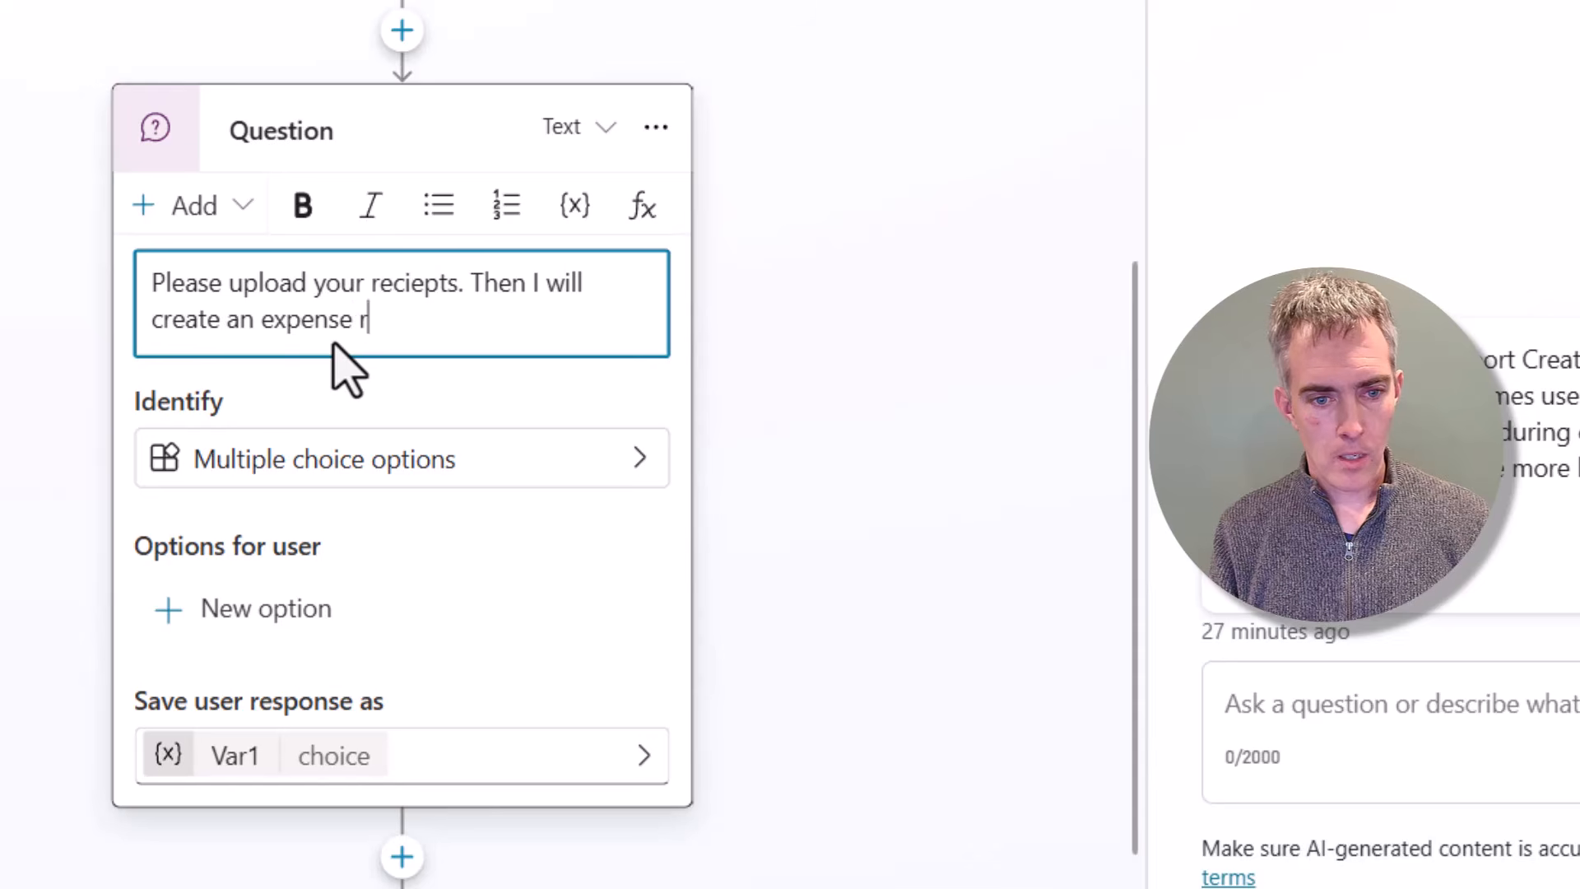
type("eport for you.")
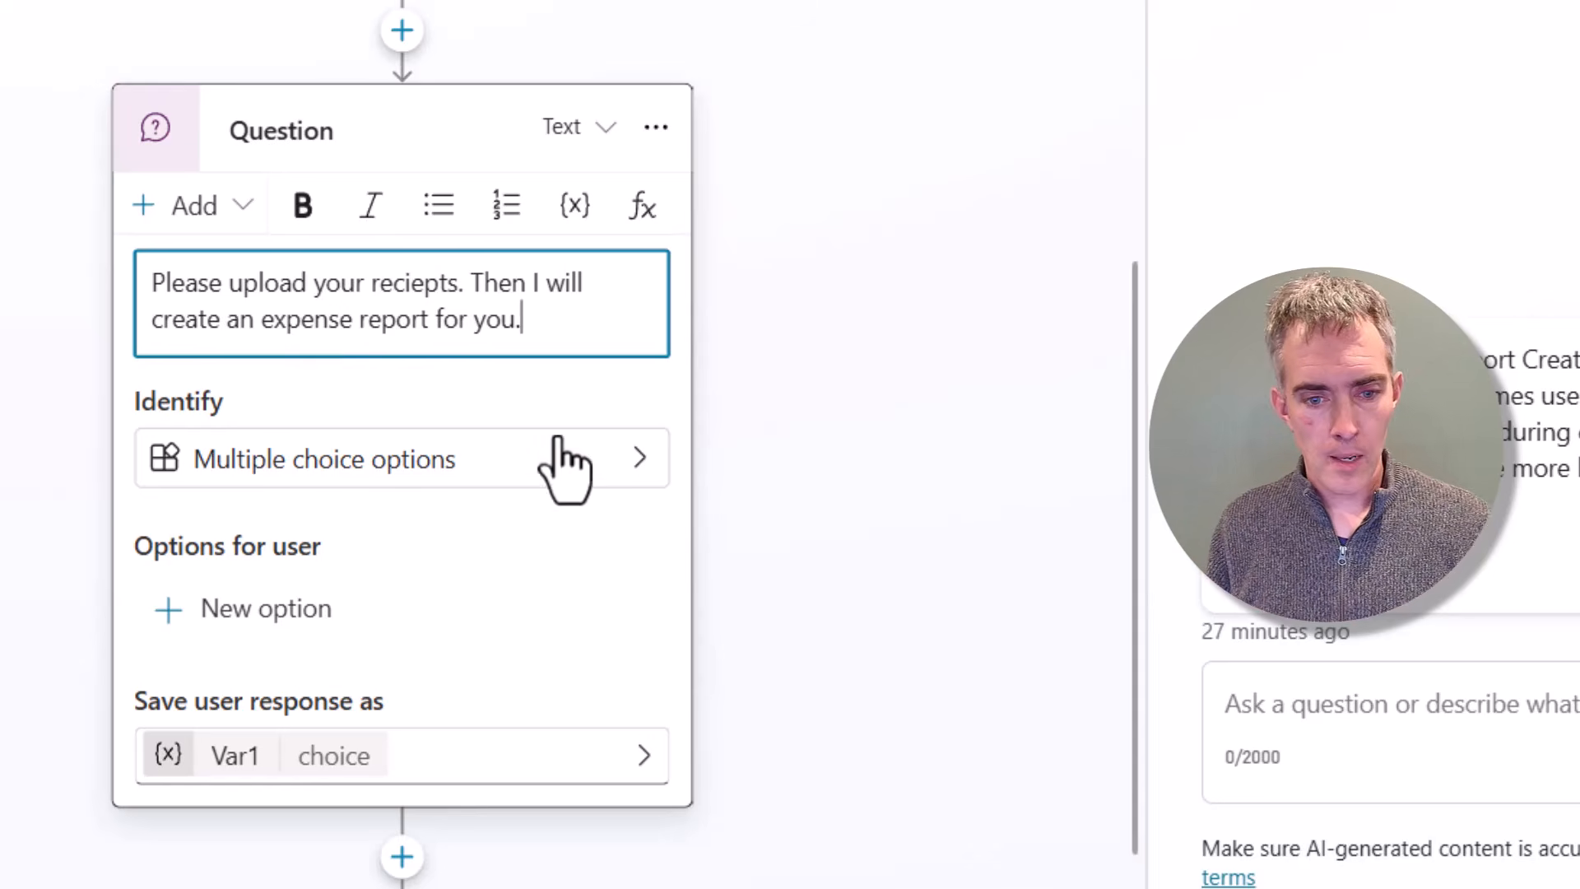
- Set the question node to identify a File in the user's response
left_click(610, 451)
left_click(641, 409)
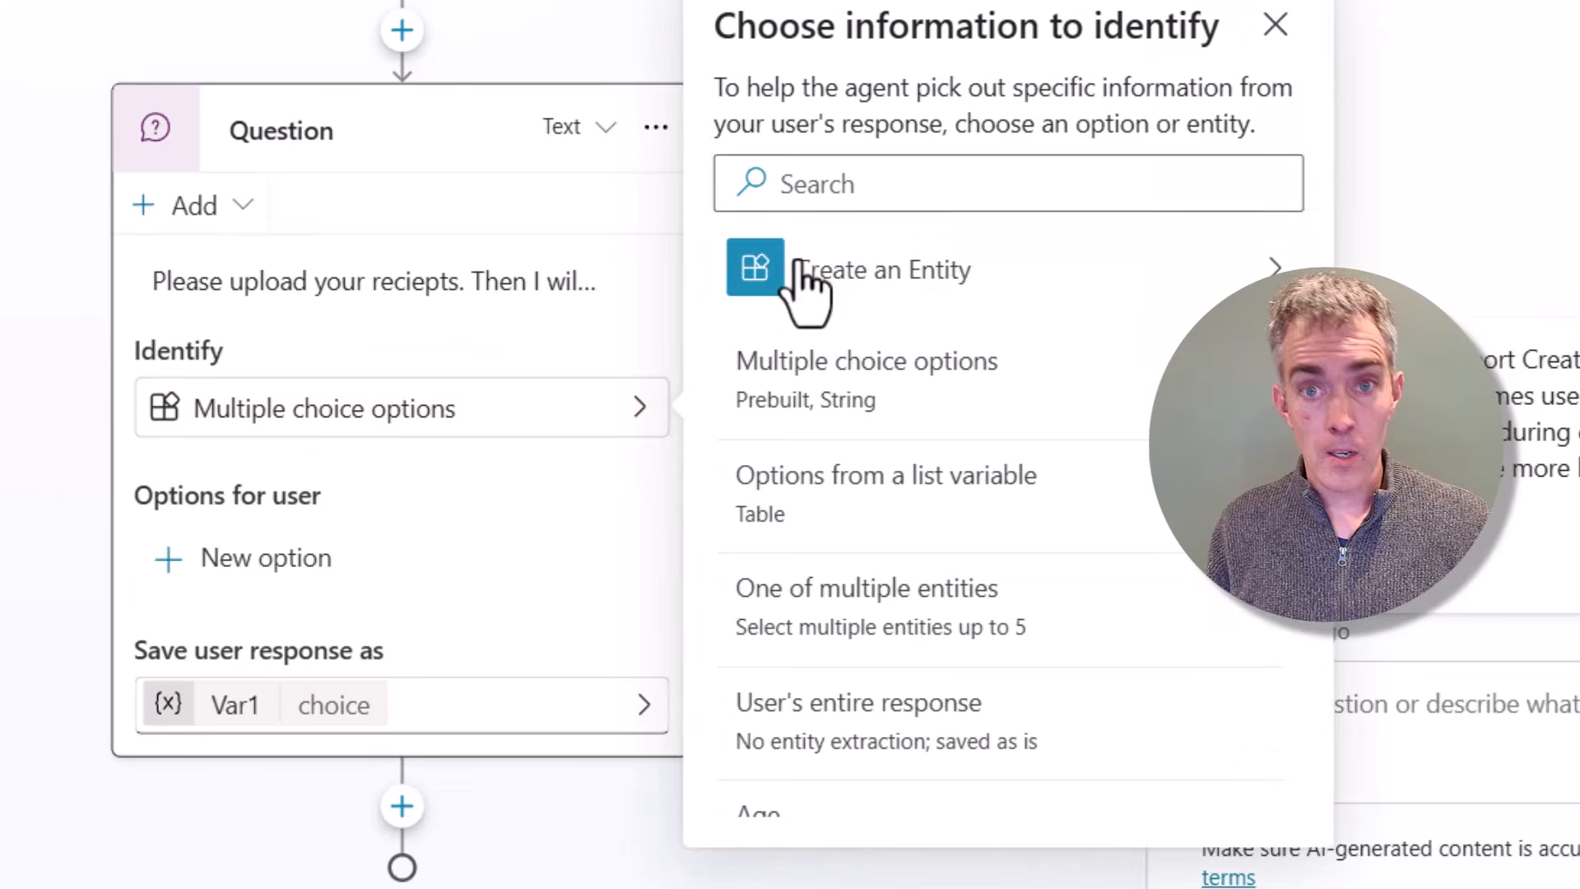
left_click(849, 191)
type("file")
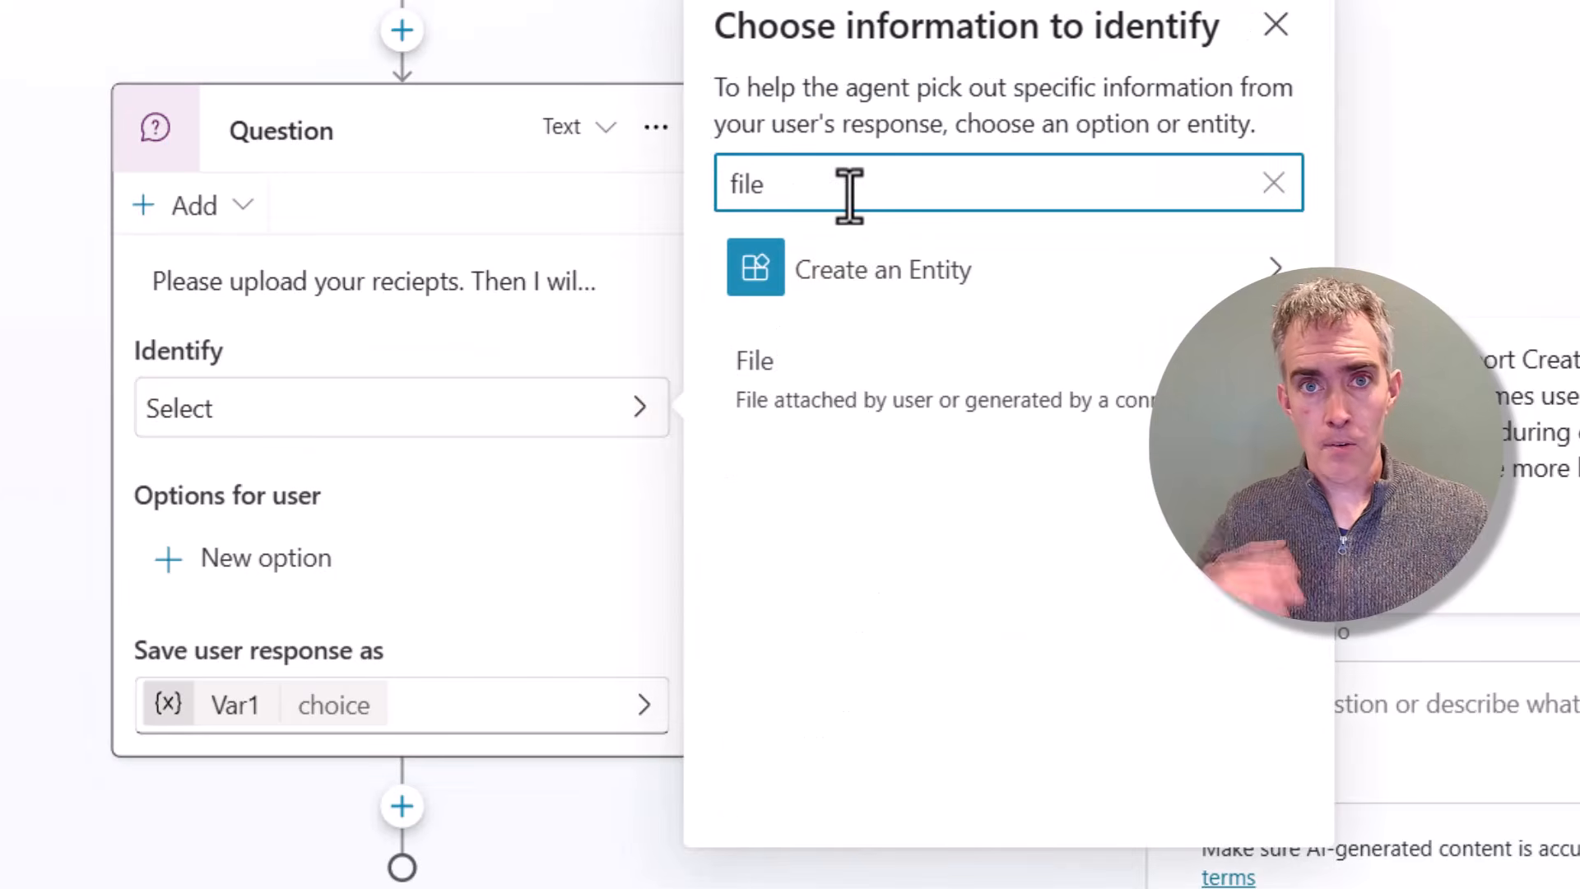
left_click(864, 416)
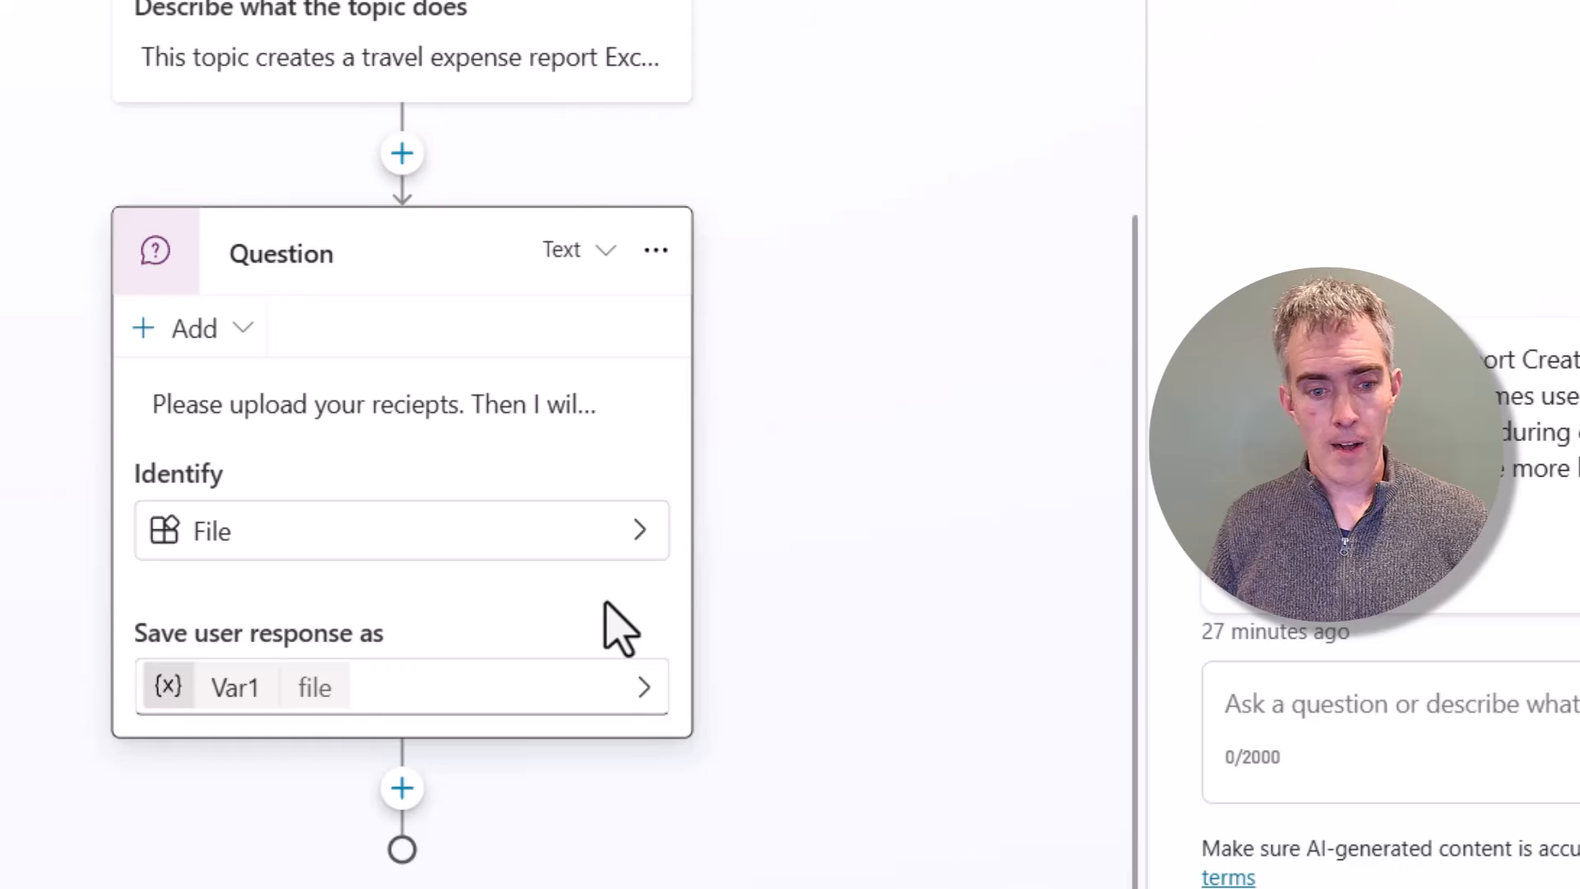
- Rename the variable that stores the question's response to varReceiptsFile and close its properties
left_click(259, 744)
double_click(672, 82)
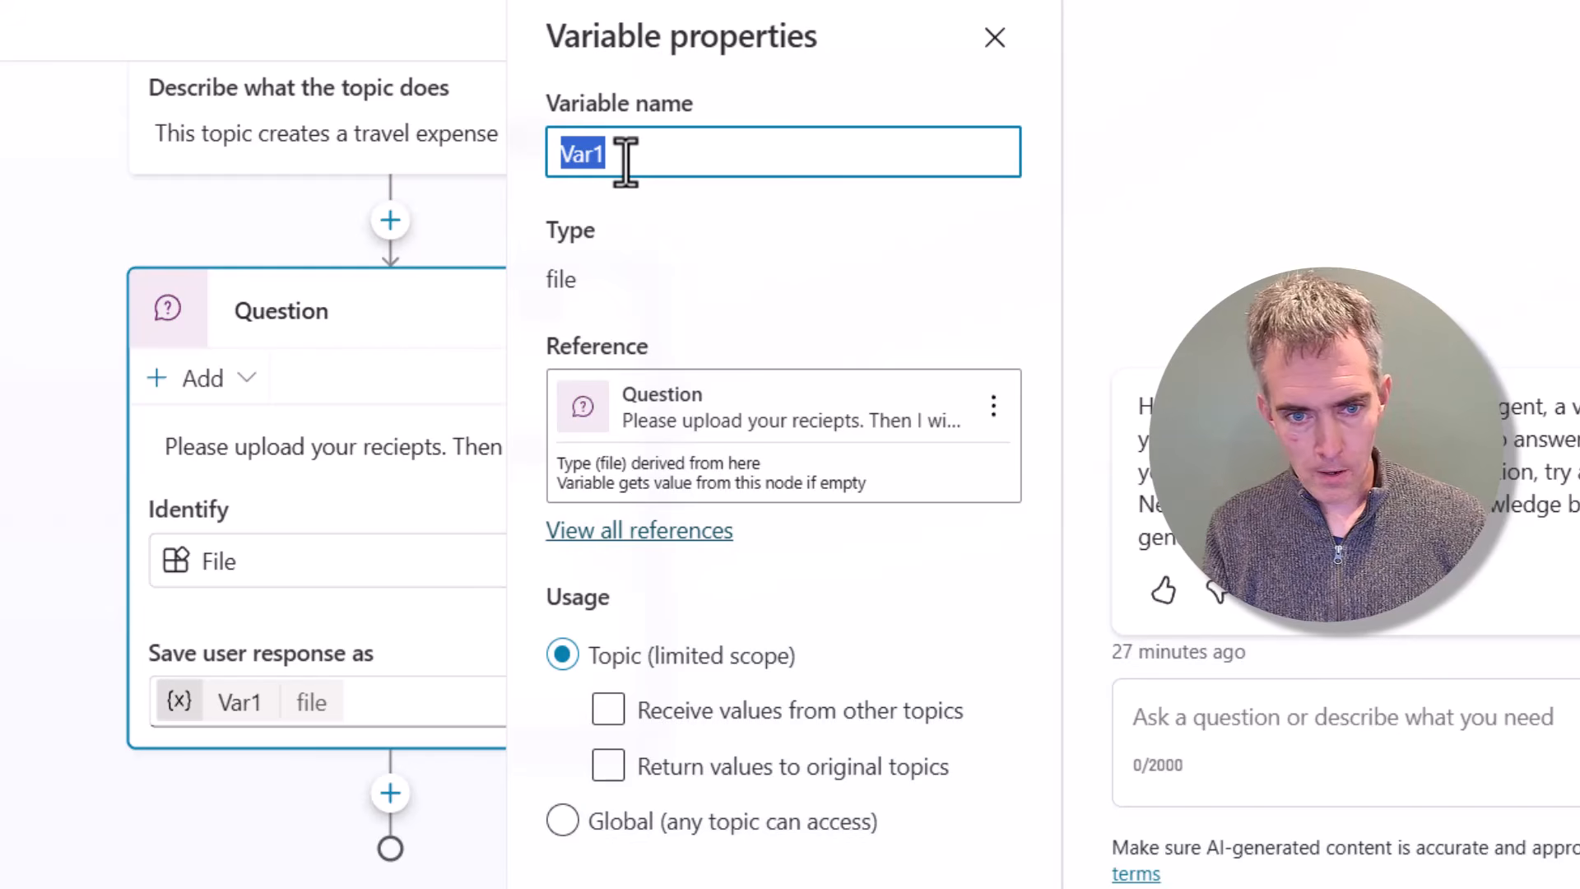
type("var")
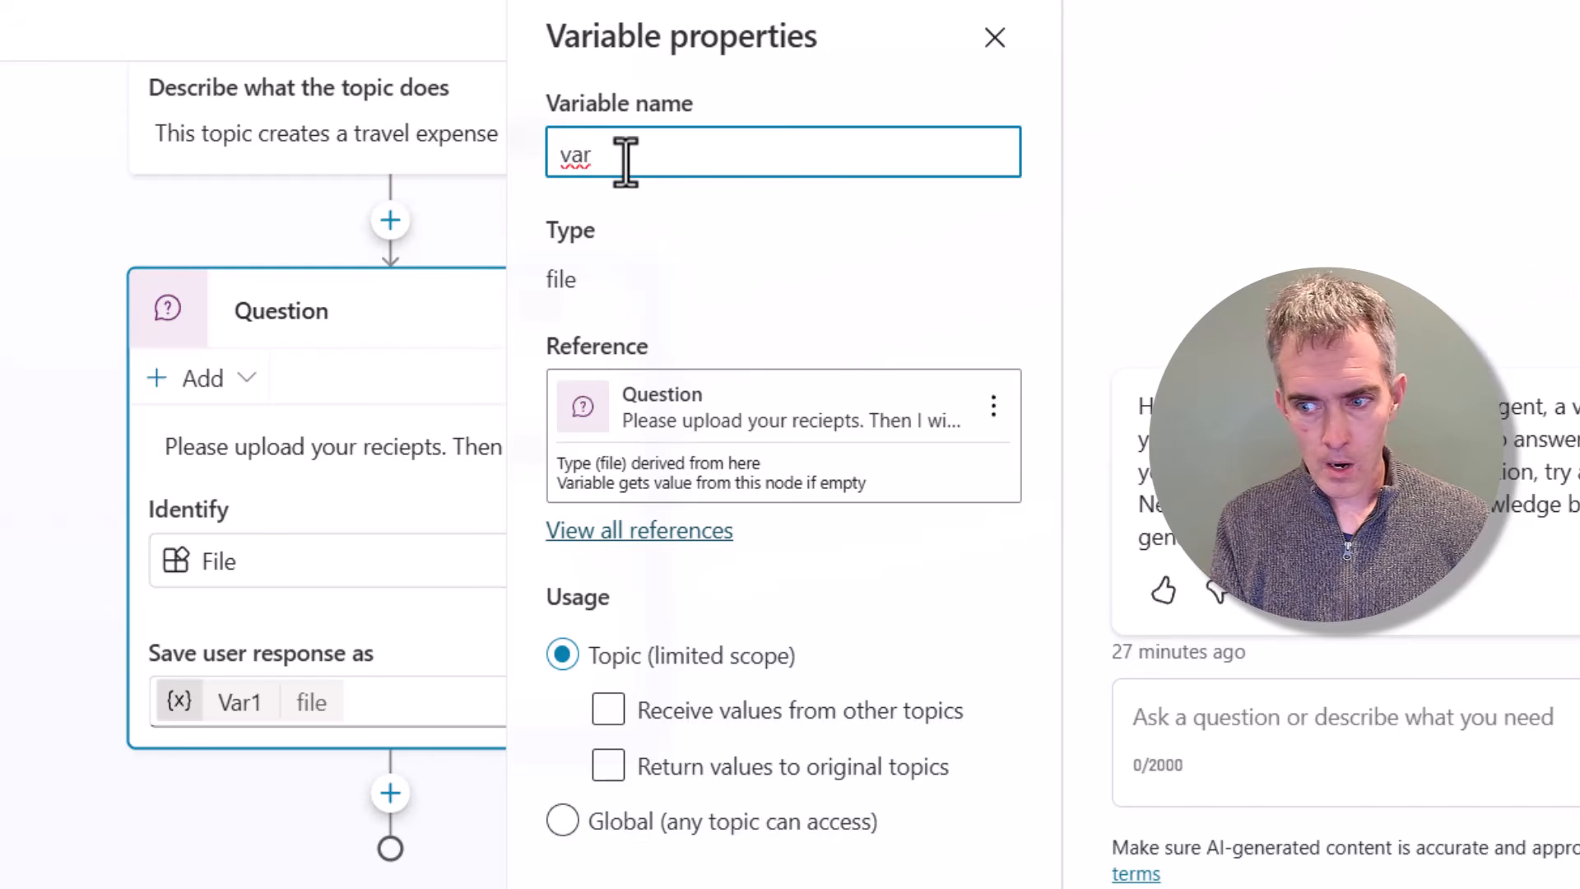
type("Receipts")
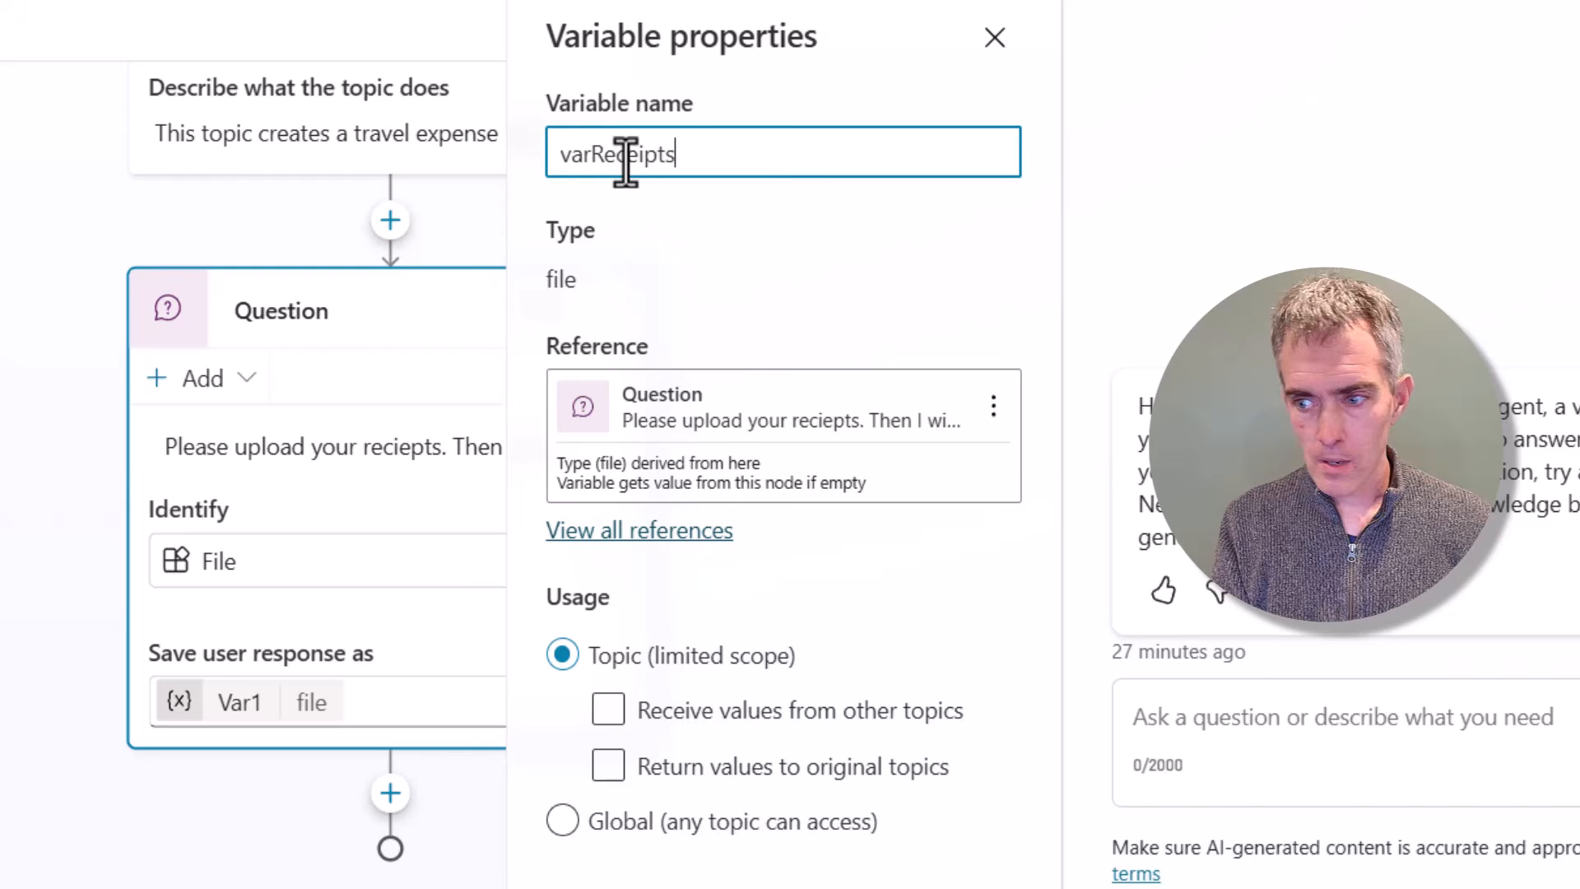
type("File")
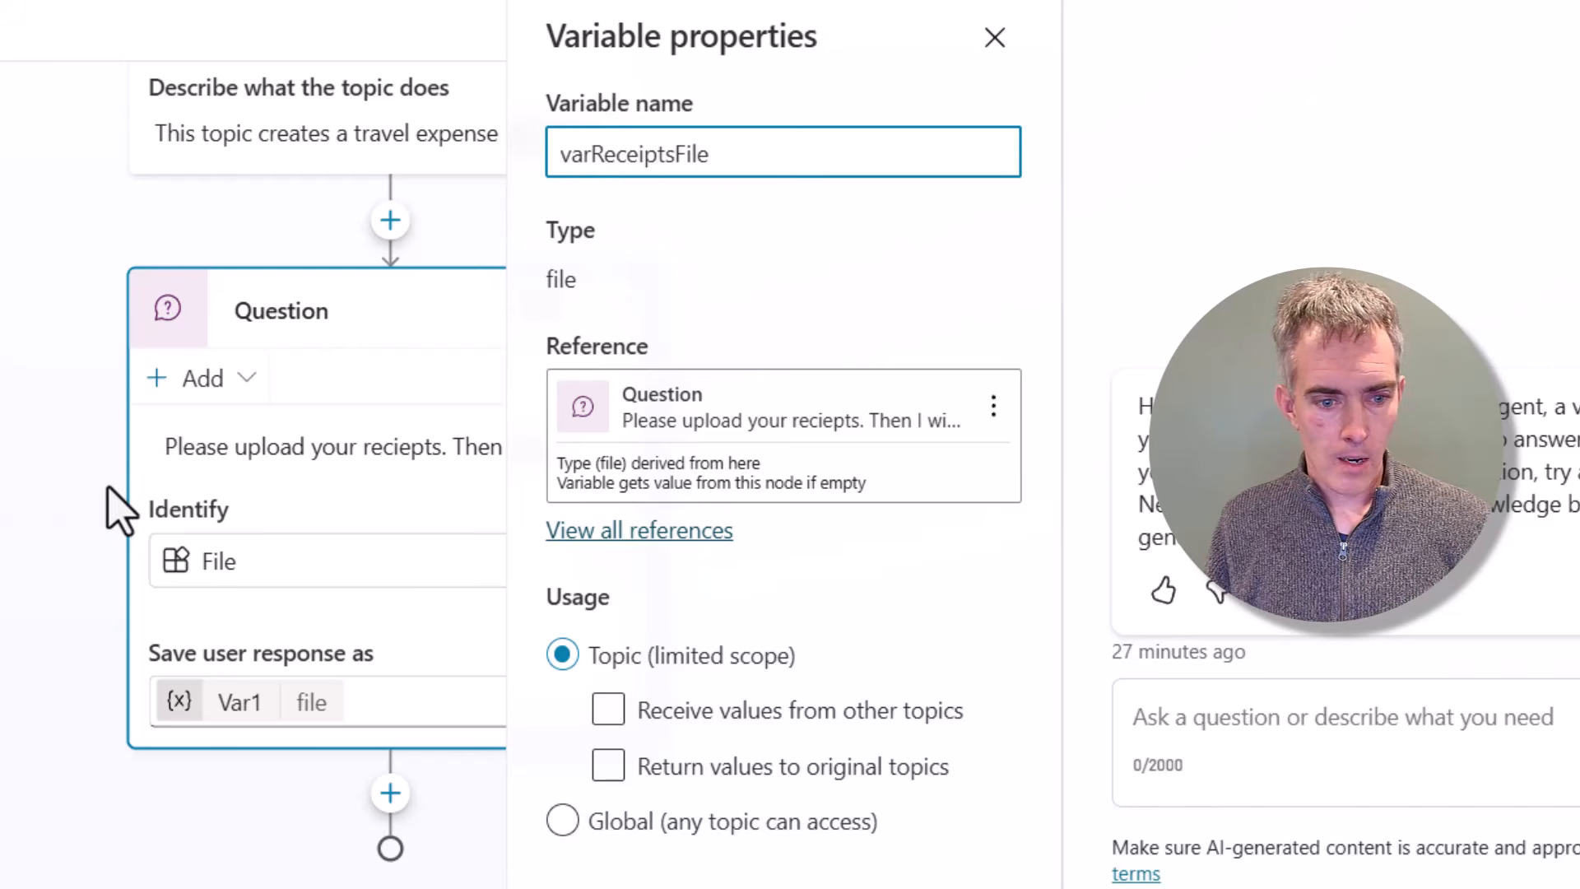
left_click(45, 552)
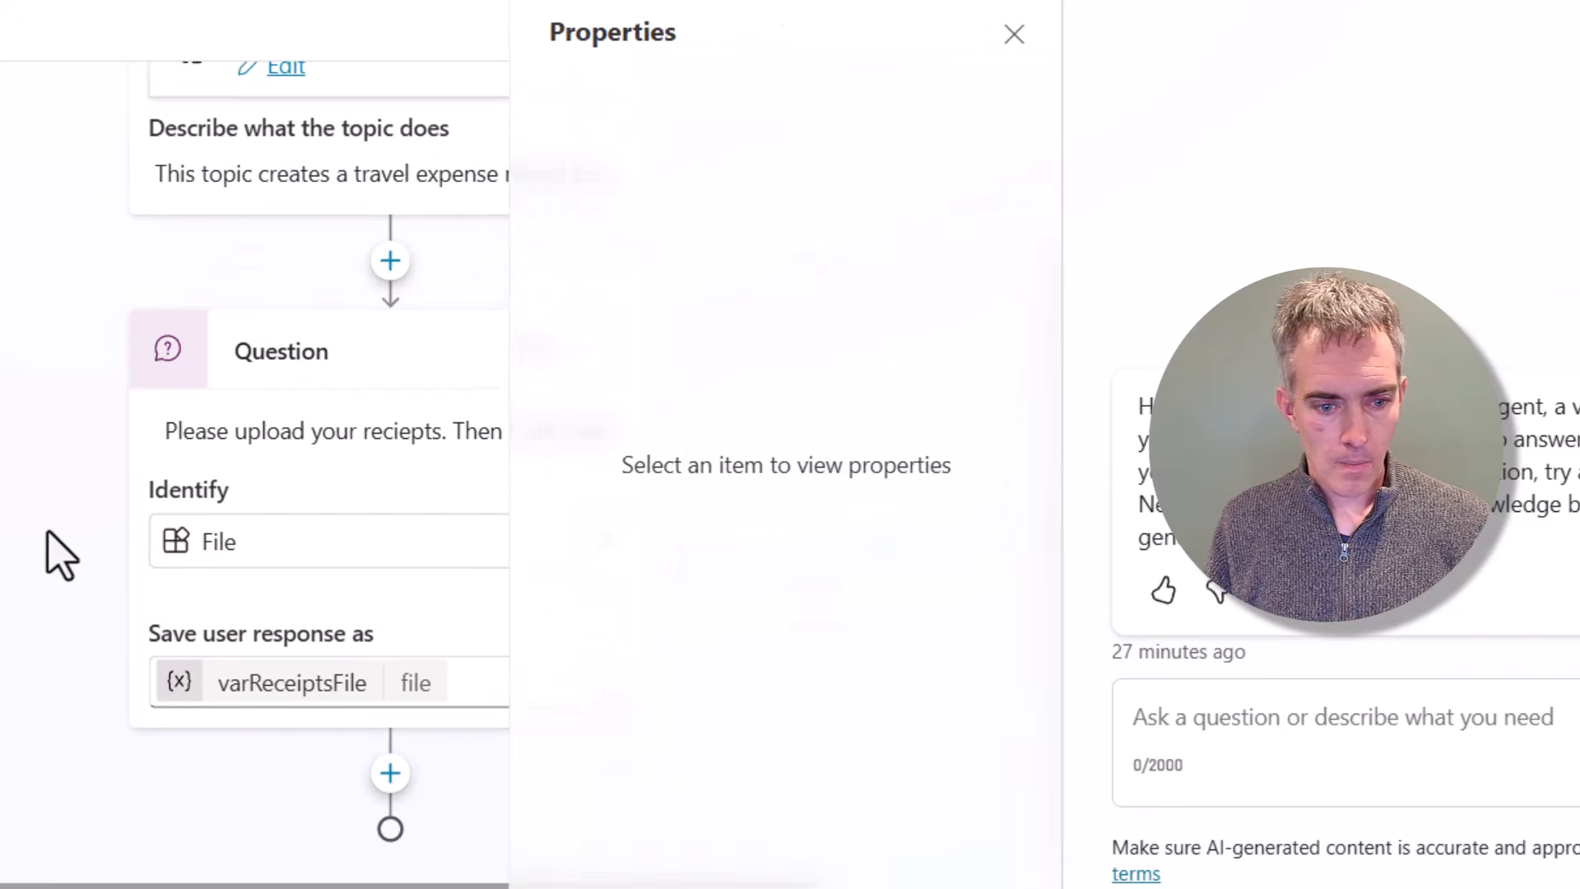
left_click(1020, 56)
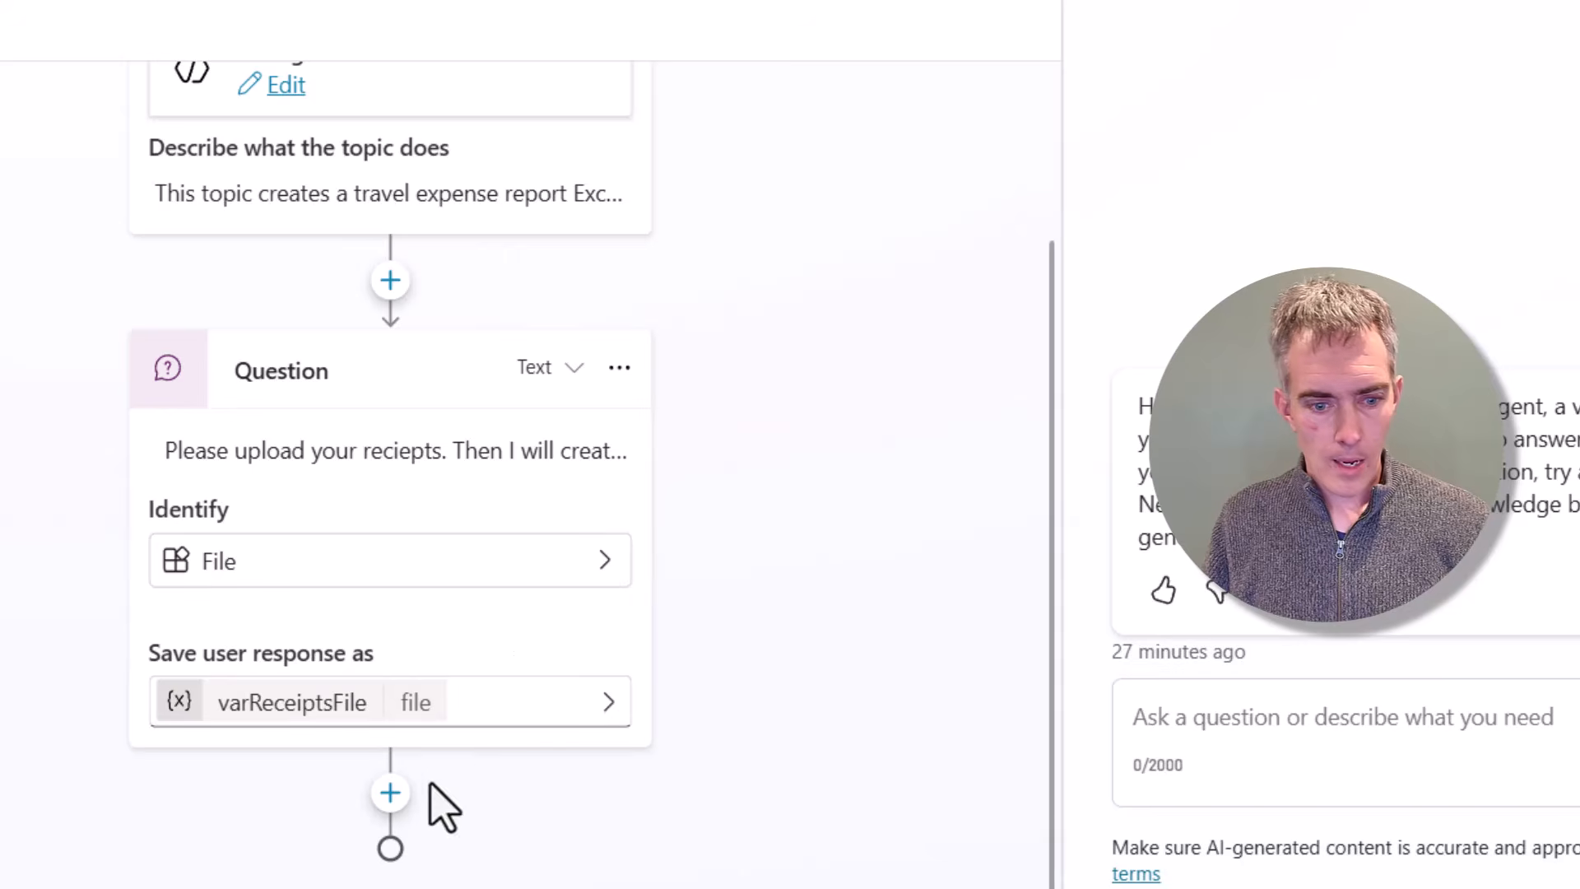
- Add a message node after the question reading "Thanks, I'm creating your expense report now. Please wait a moment..." and save the topic
left_click(390, 792)
left_click(387, 877)
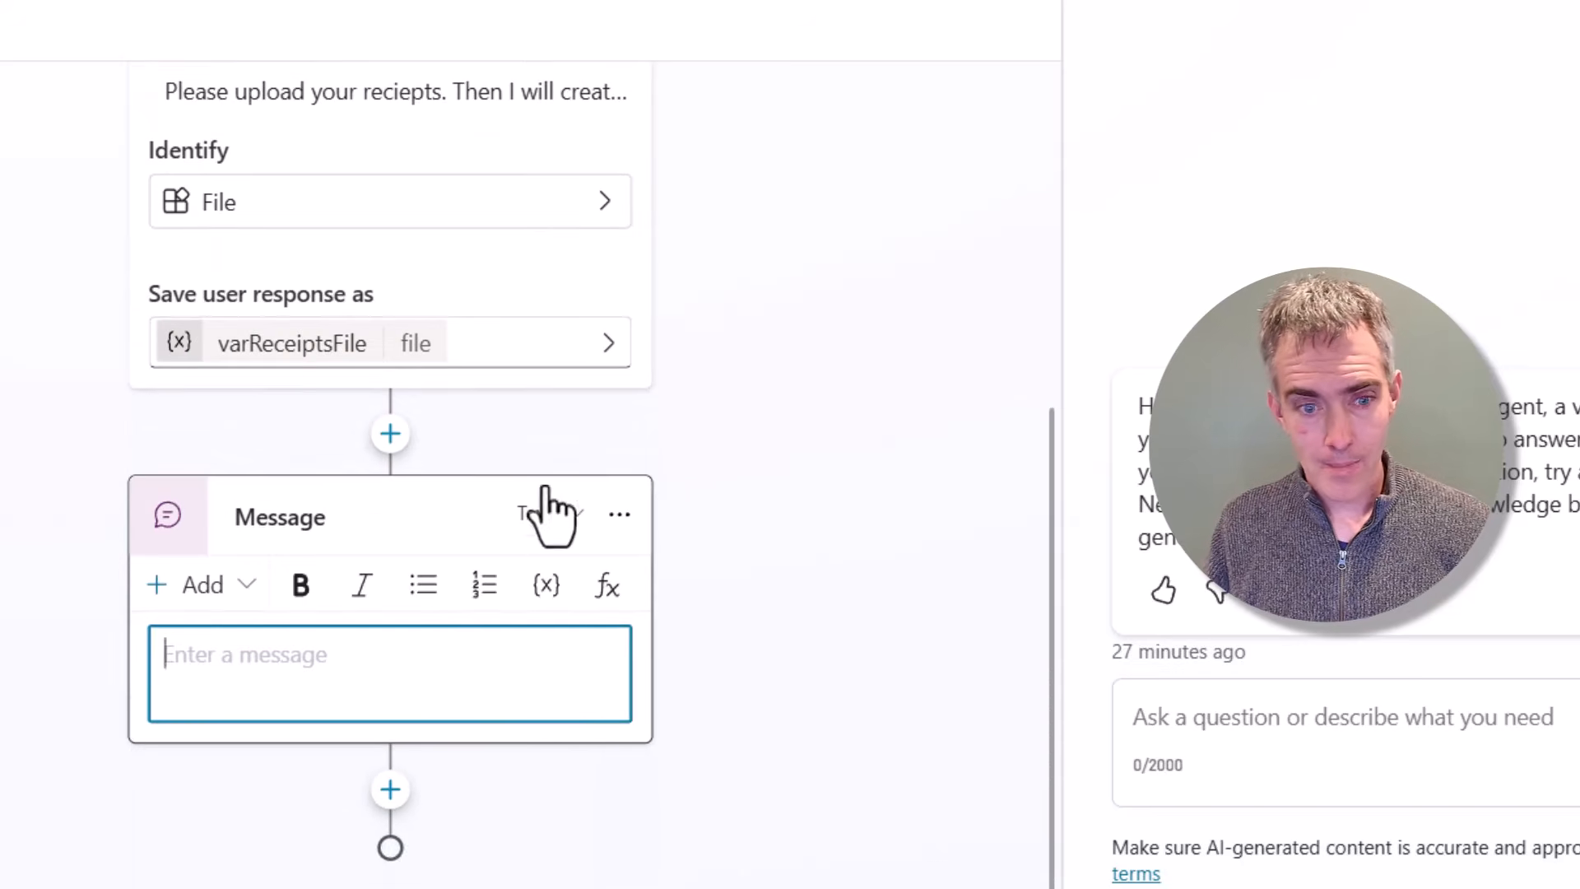
type("Th")
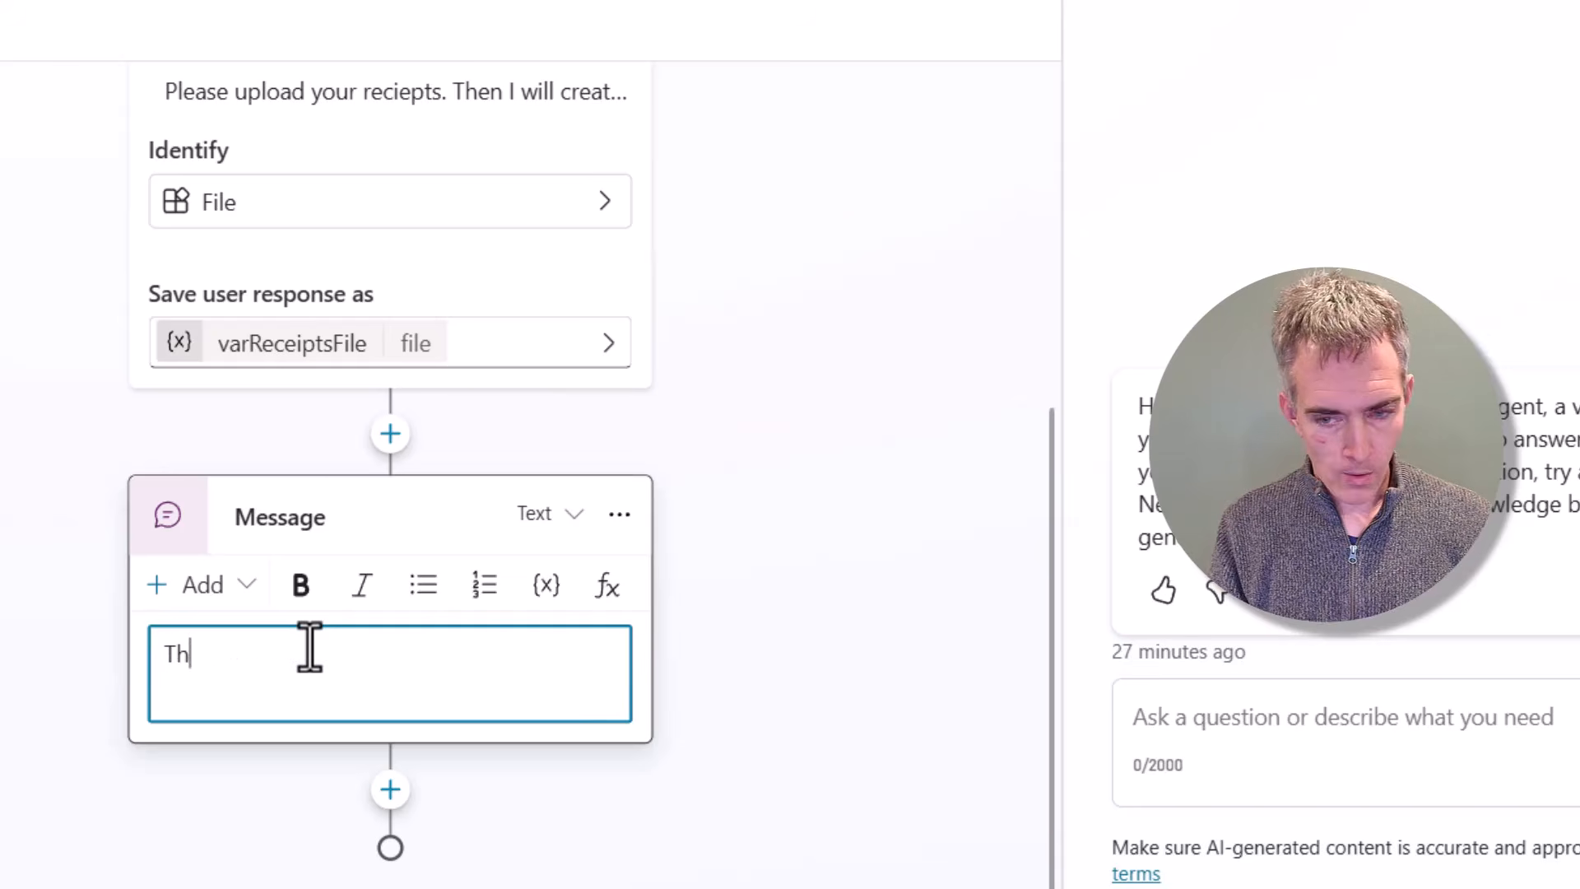
type("anks, ")
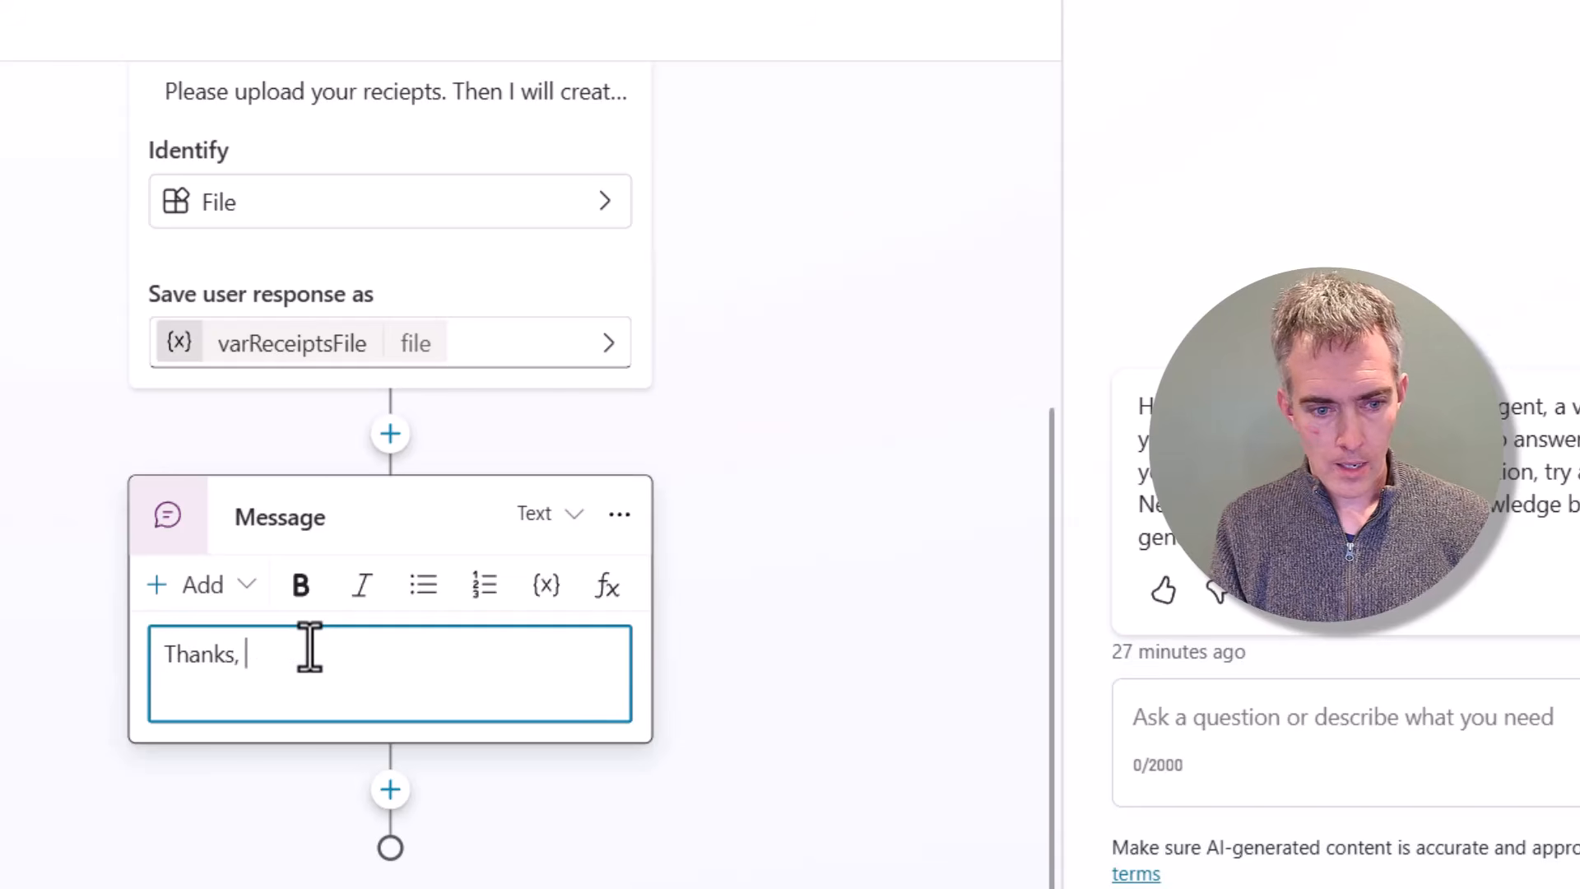
type("I'm creating")
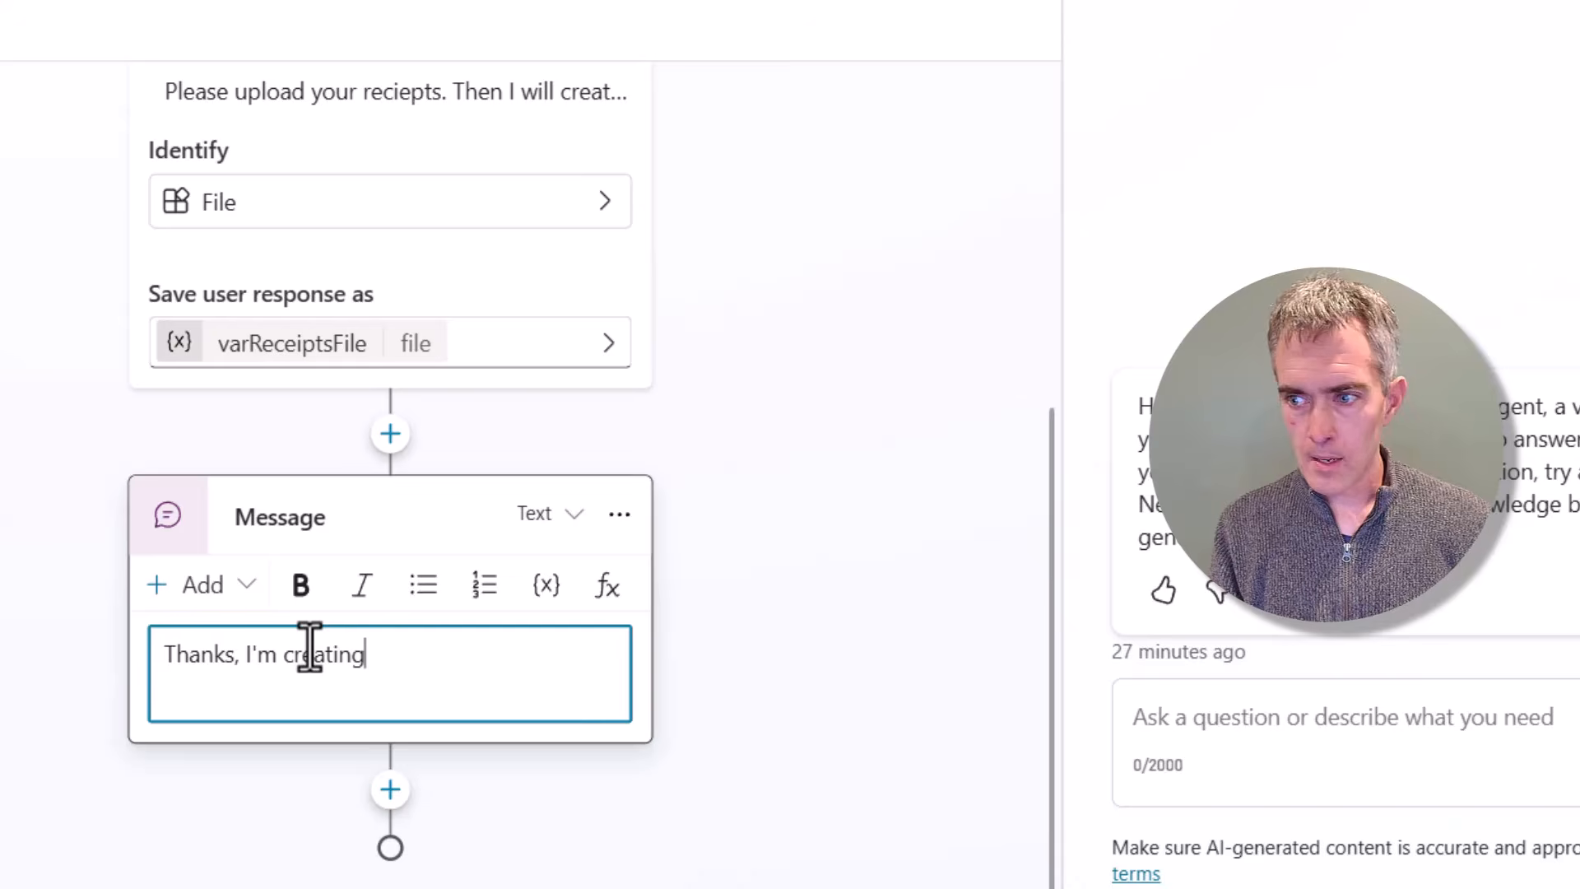
type(" your expense re")
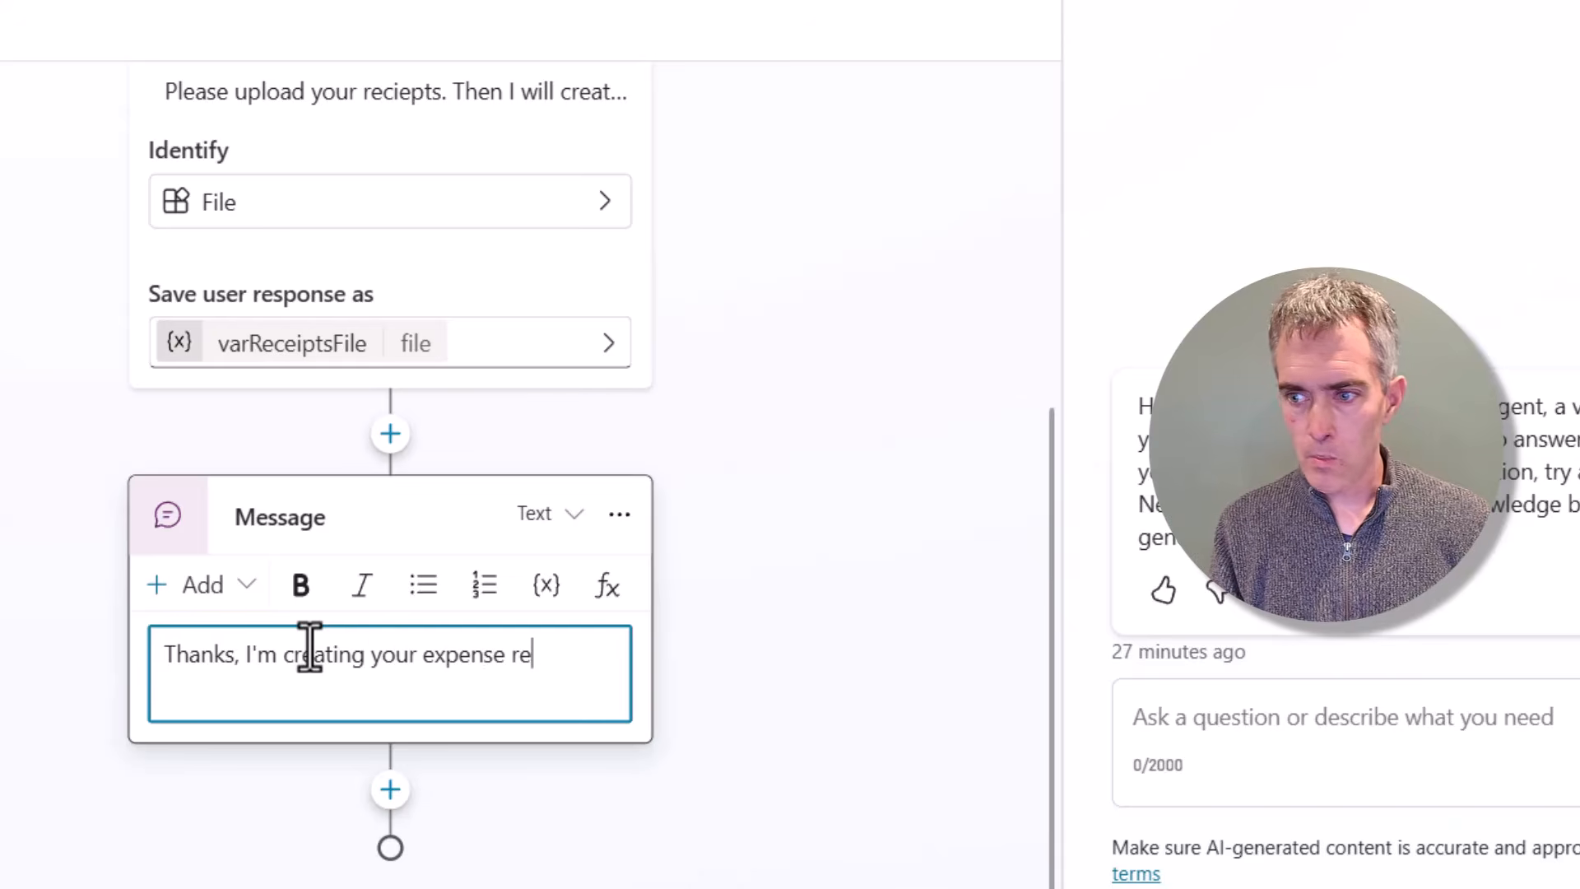
type("port now. Please wait ")
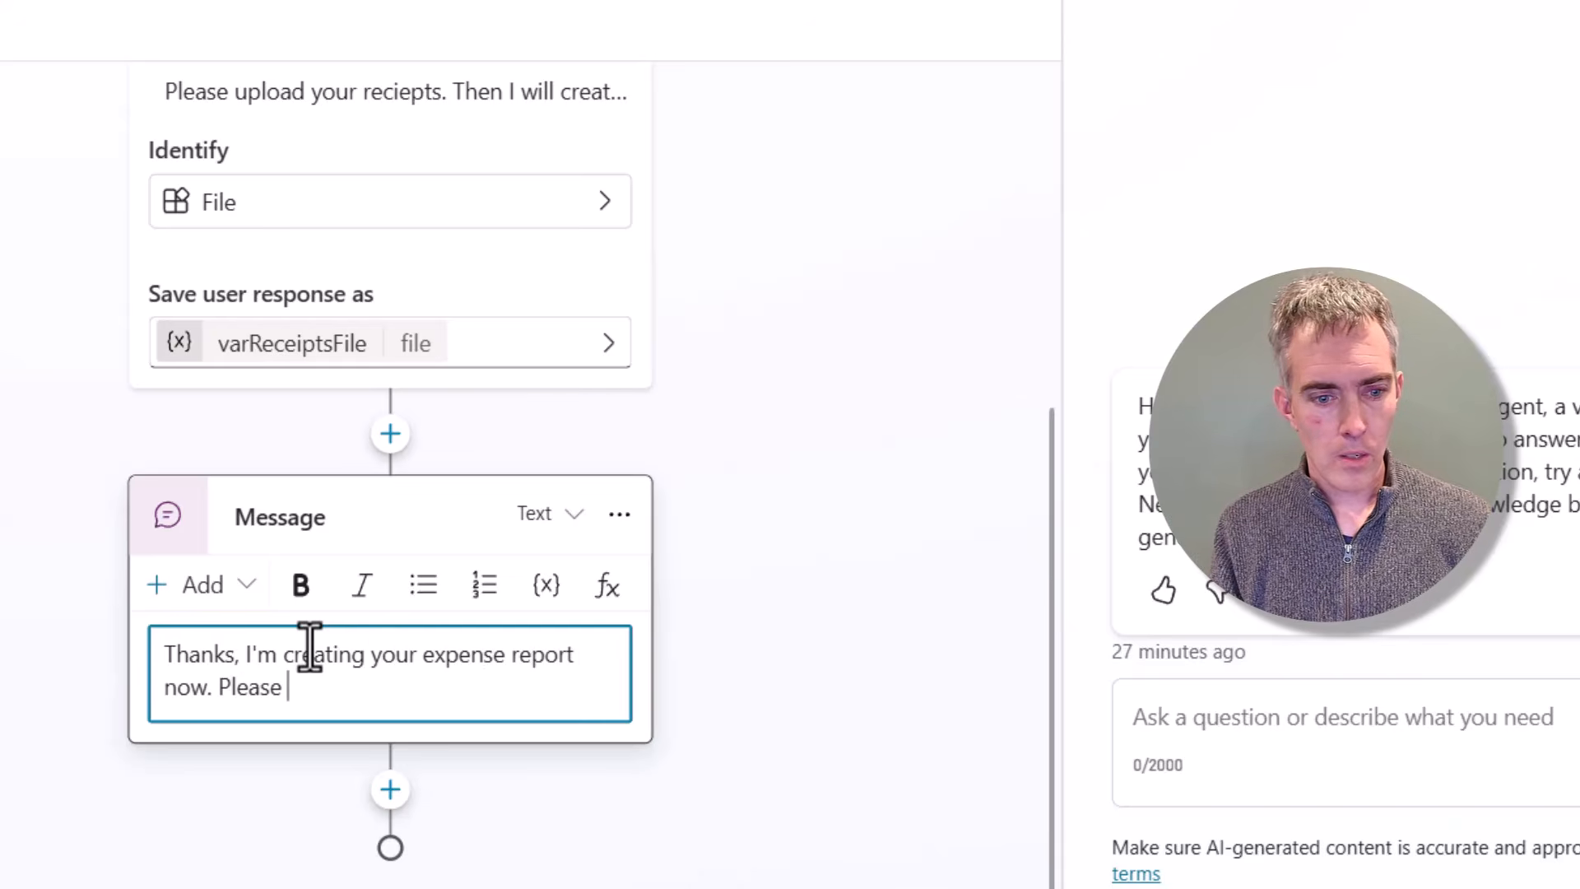
type("a moment...")
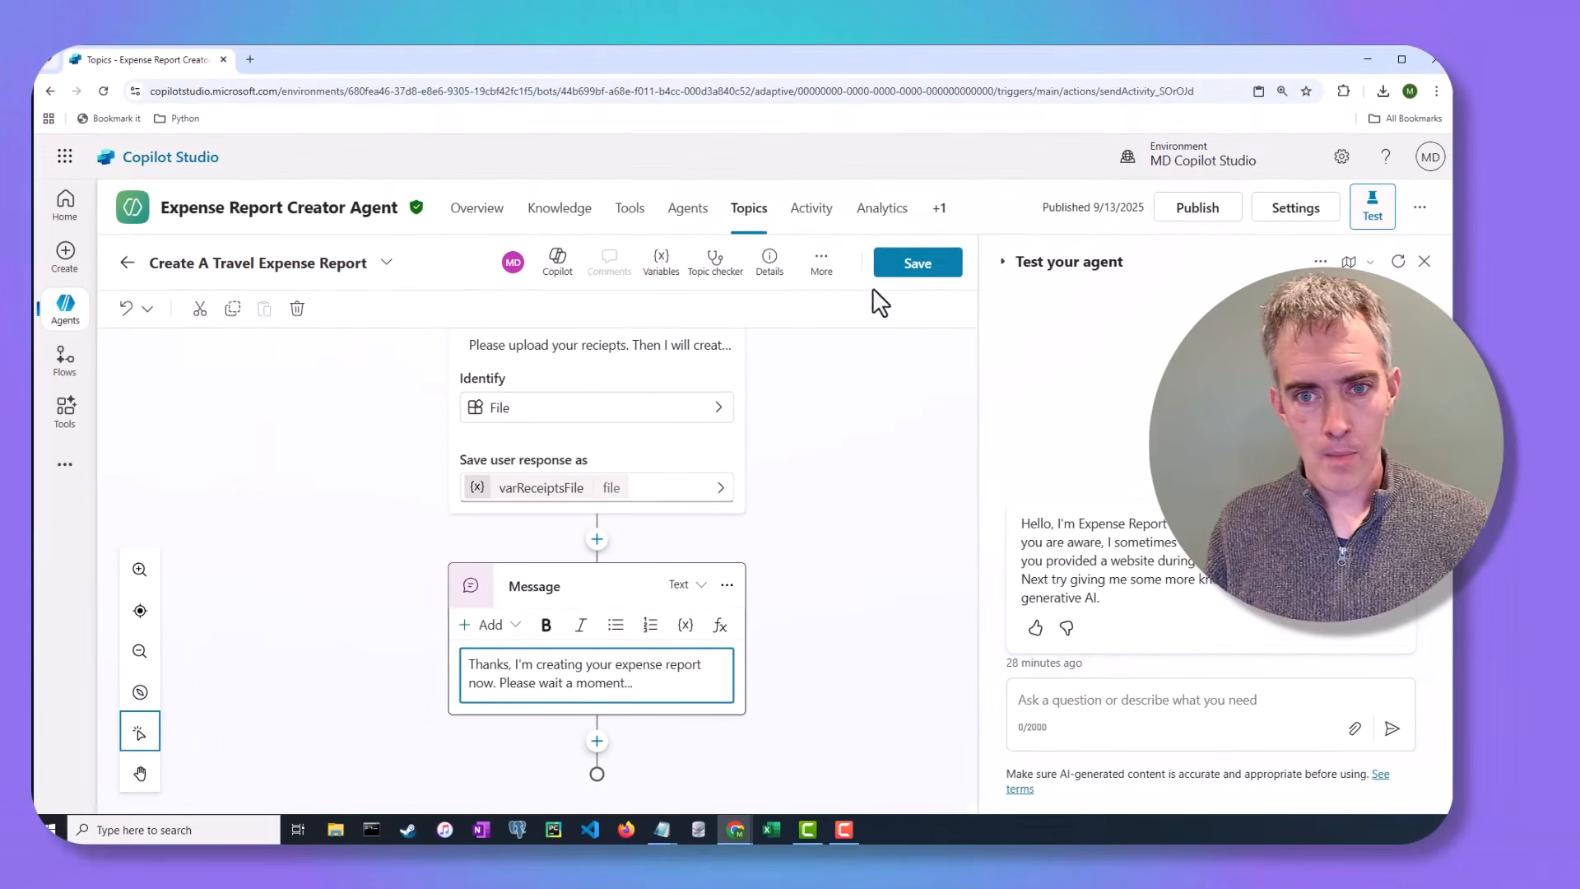
left_click(917, 263)
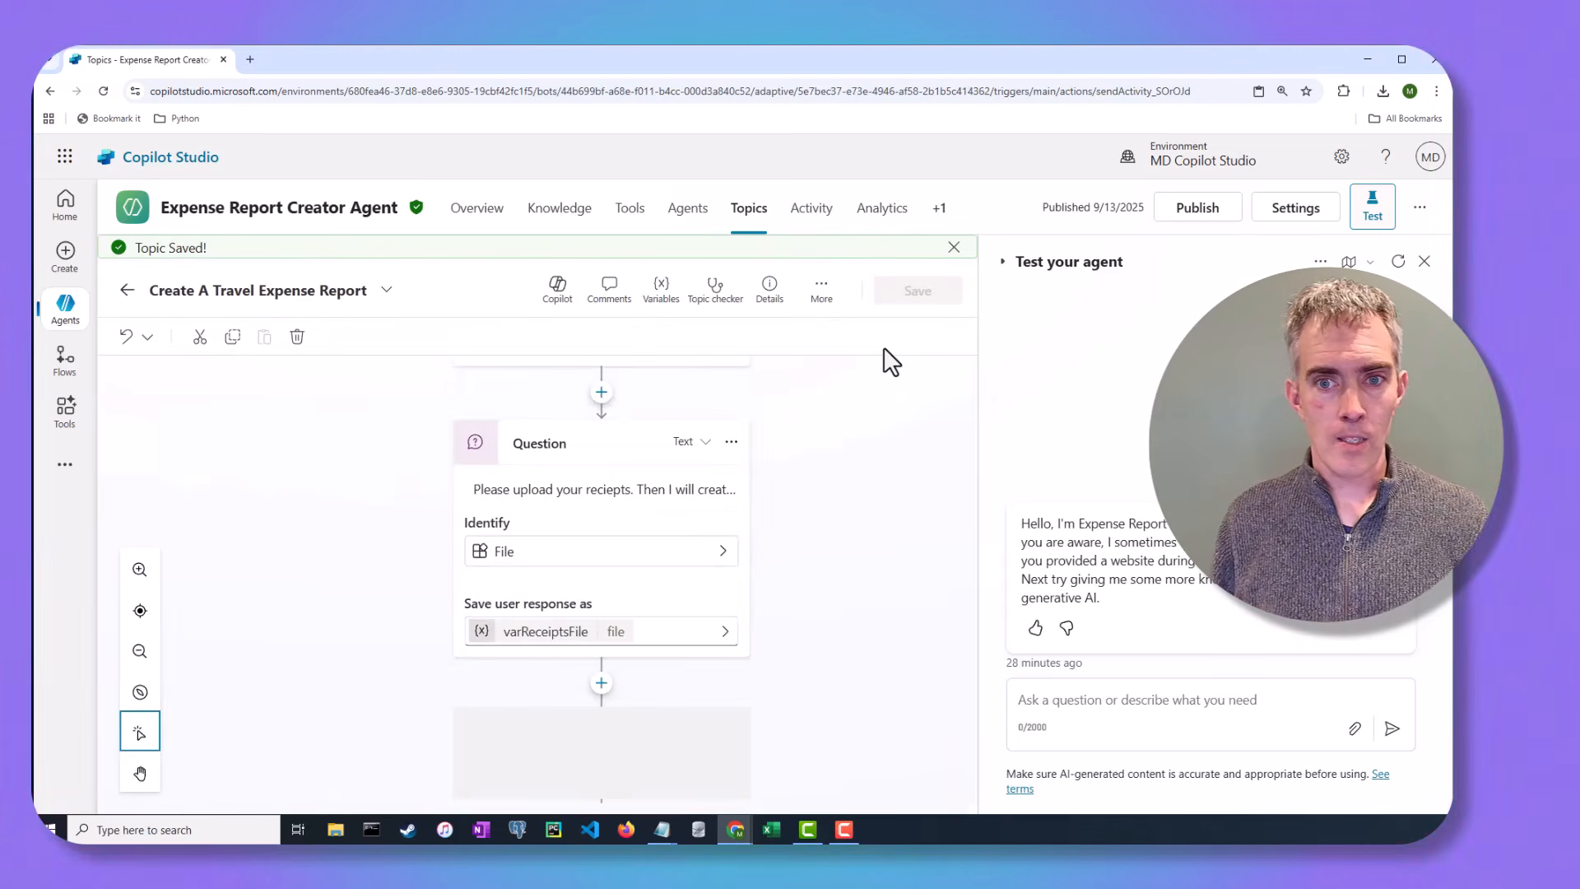
left_click(953, 247)
- Add a new agent flow as a tool after the message node at the end of the topic
scroll(865, 469, "down", 2)
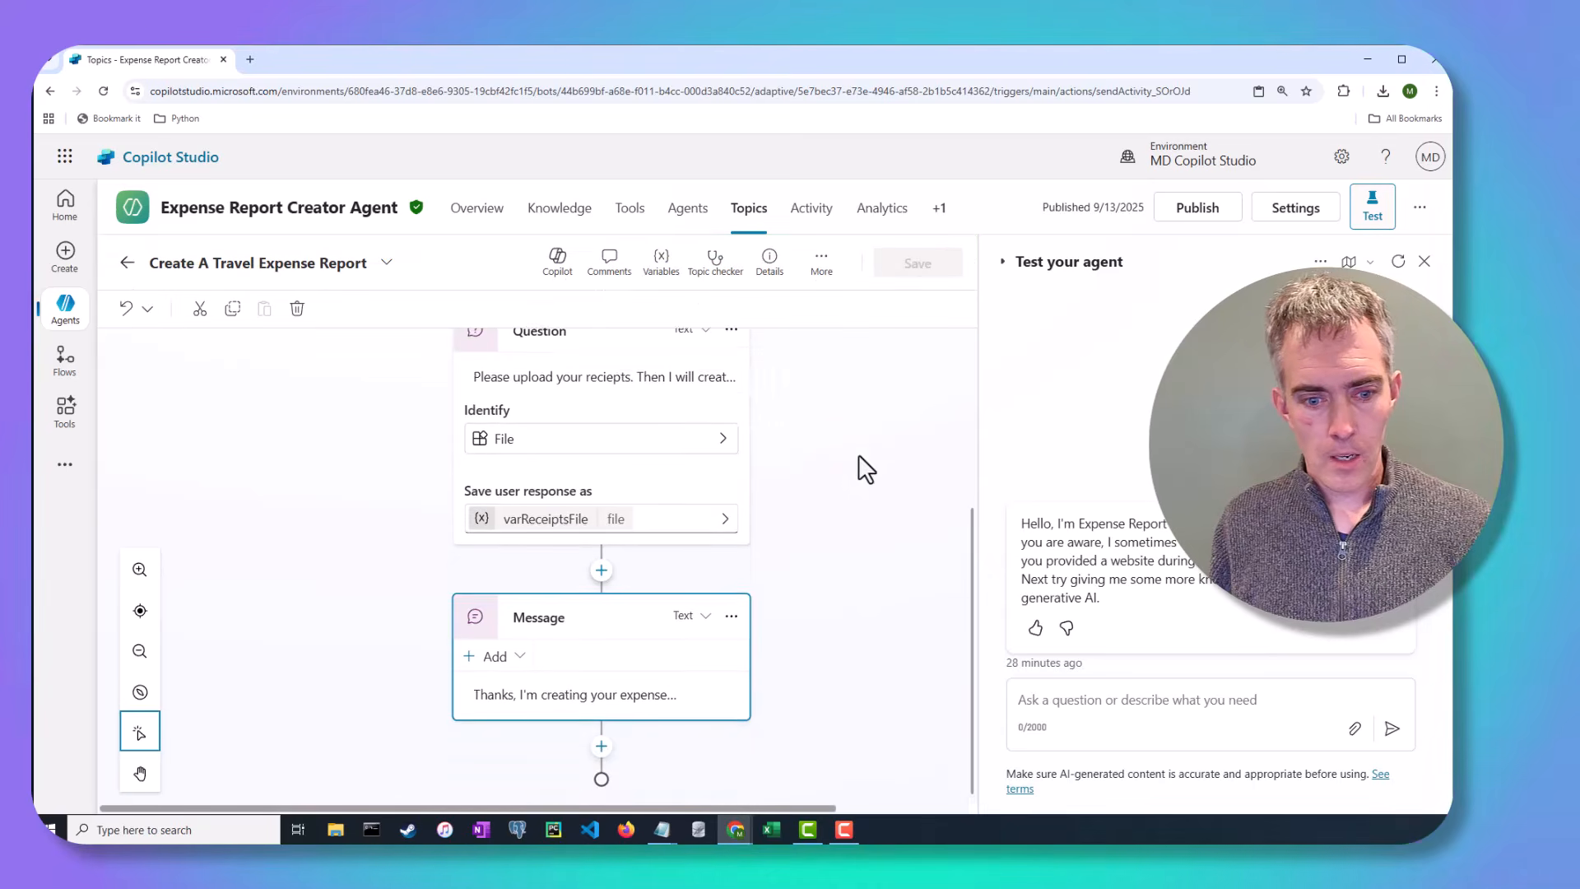
left_click(601, 746)
scroll(826, 479, "down", 3)
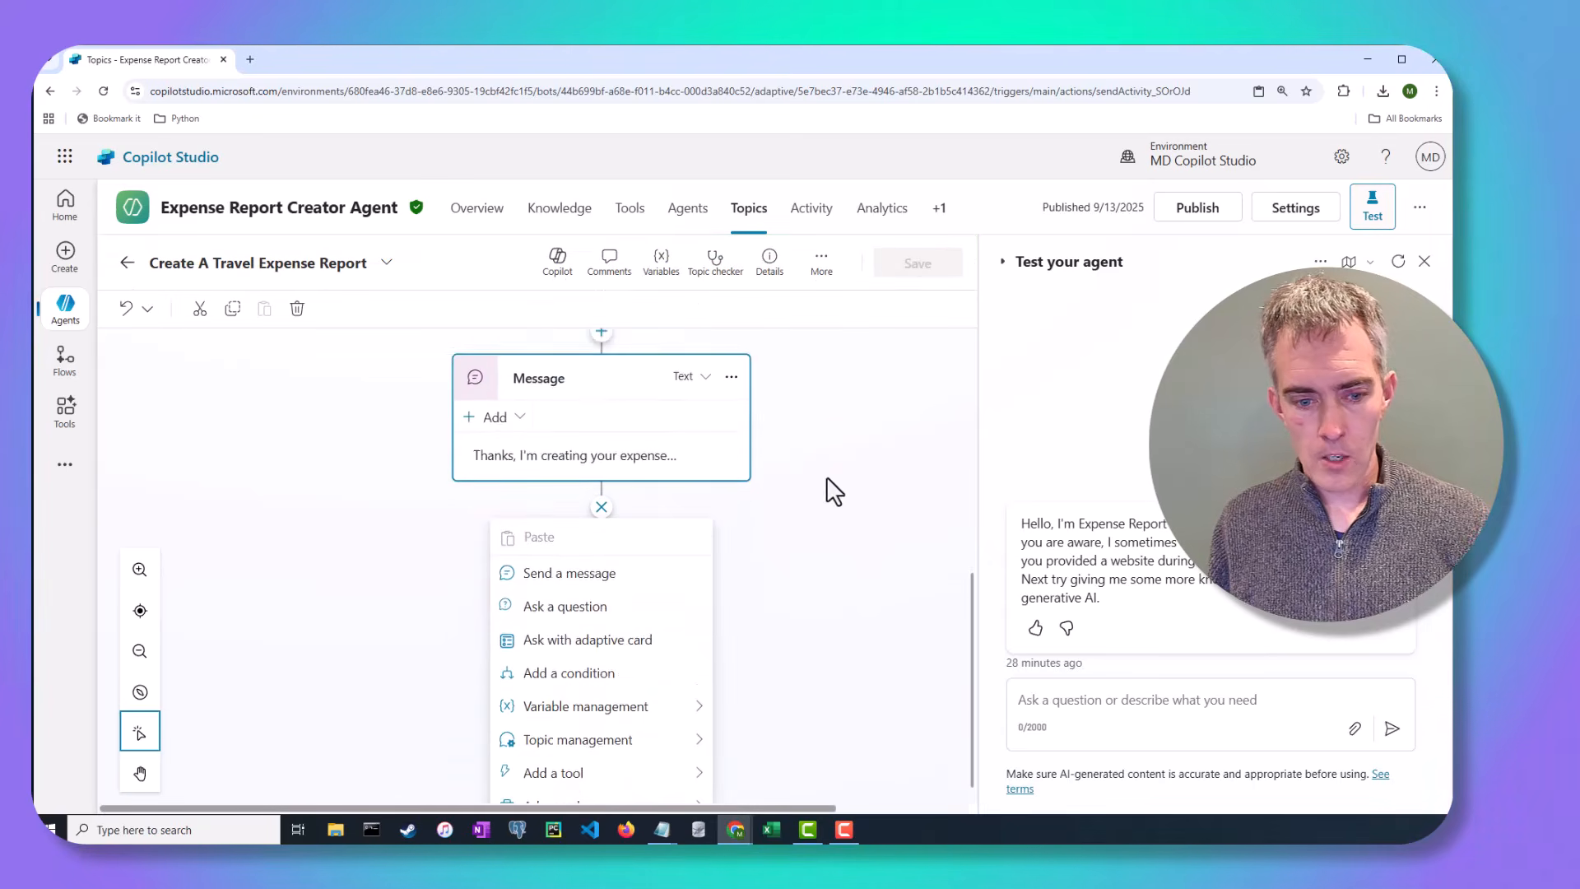
scroll(826, 491, "down", 1)
mouse_move(669, 751)
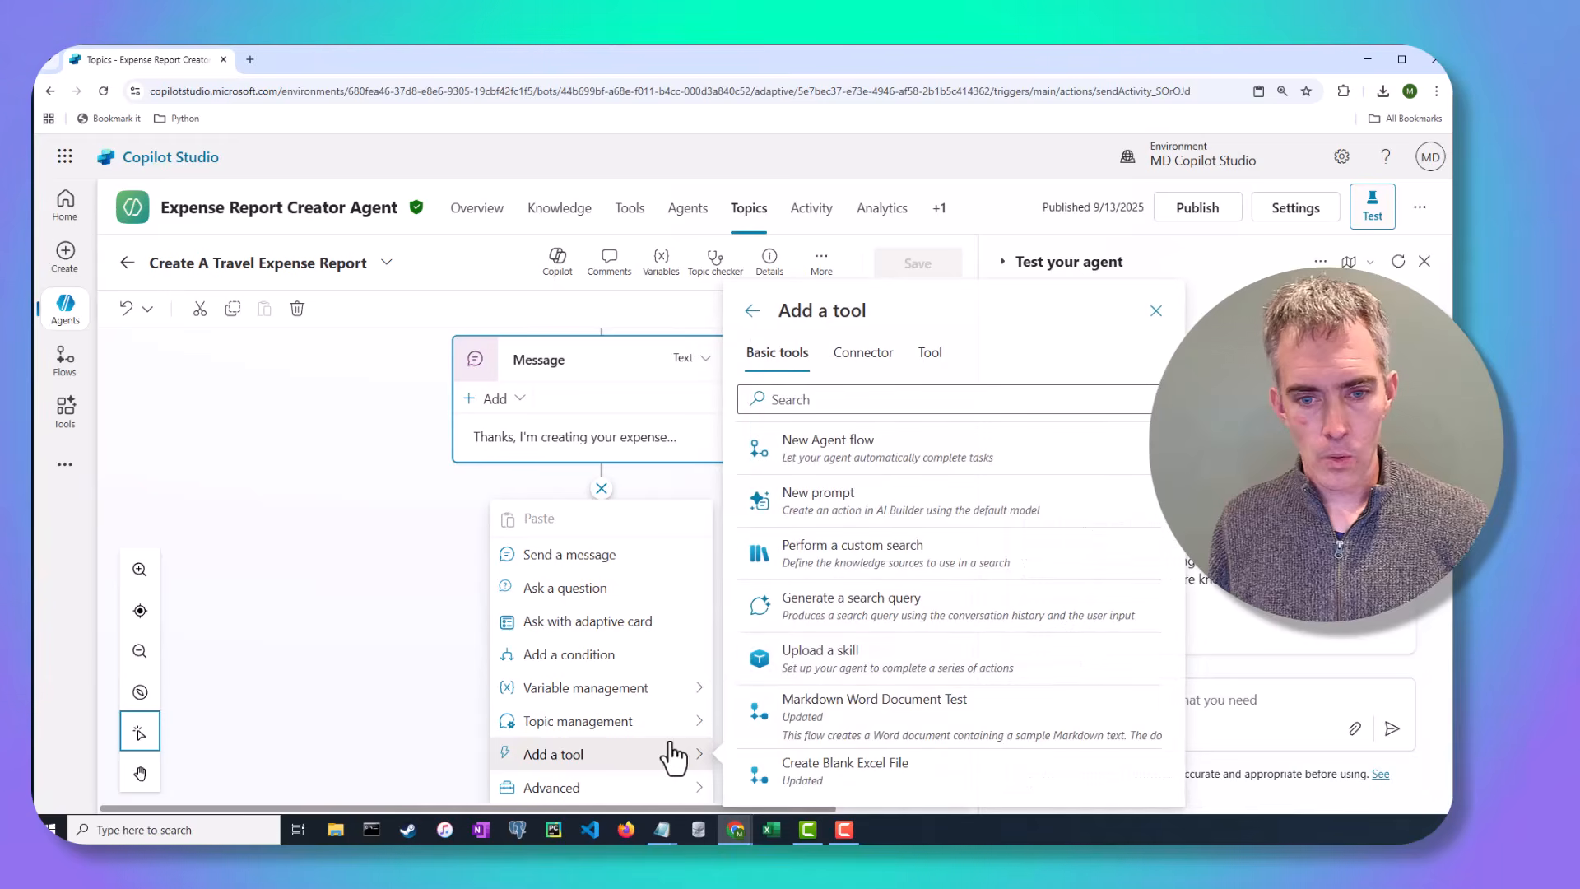
left_click(791, 445)
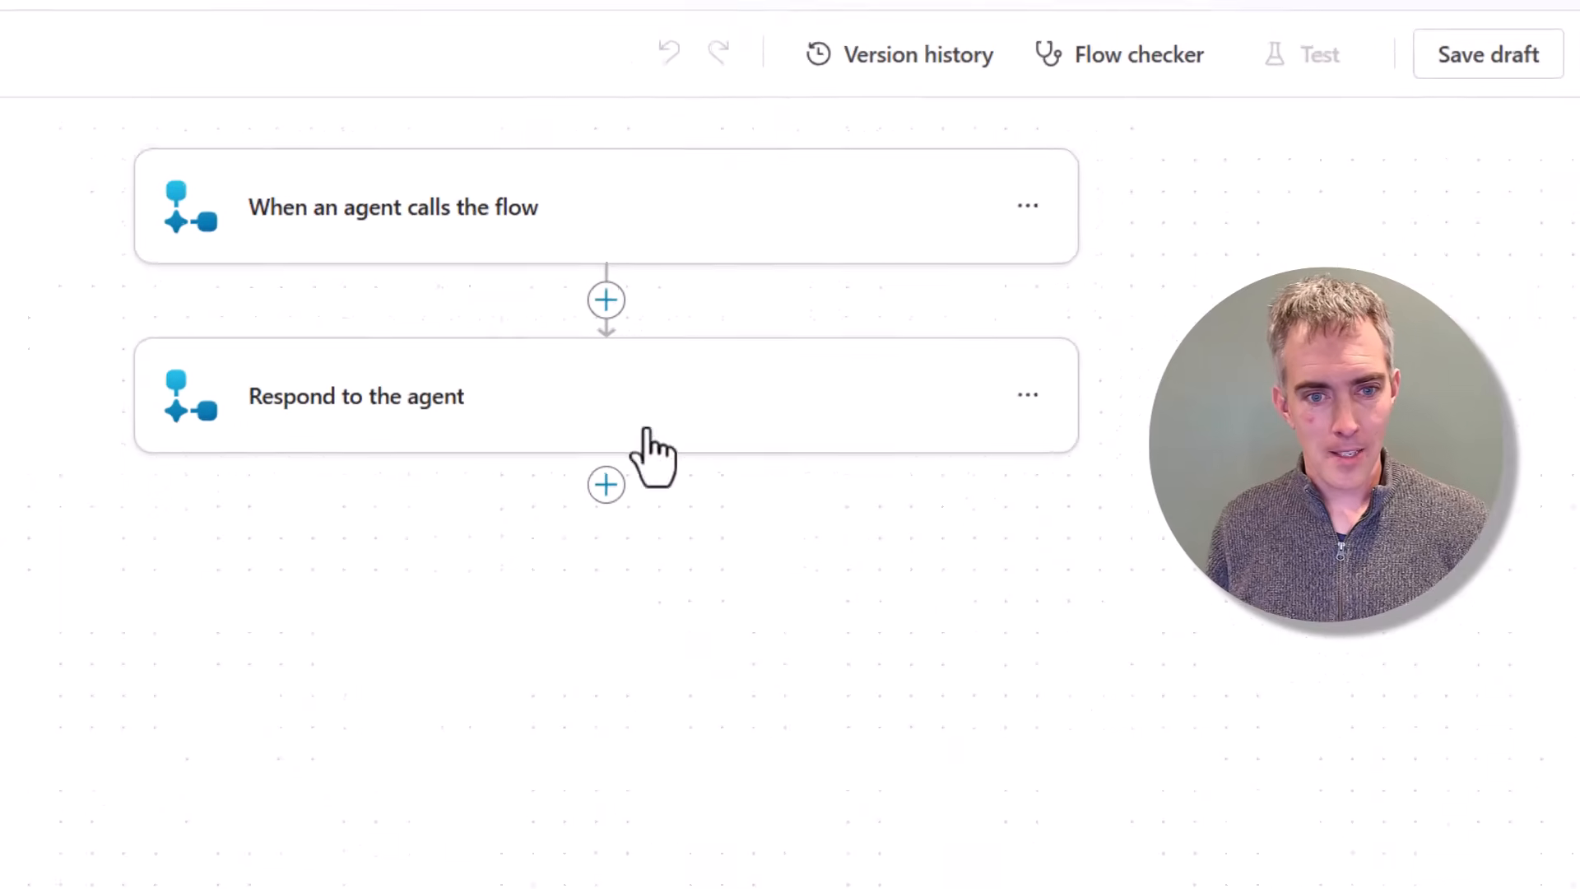
- Add a File input to the flow's "When an agent calls the flow" trigger
left_click(798, 356)
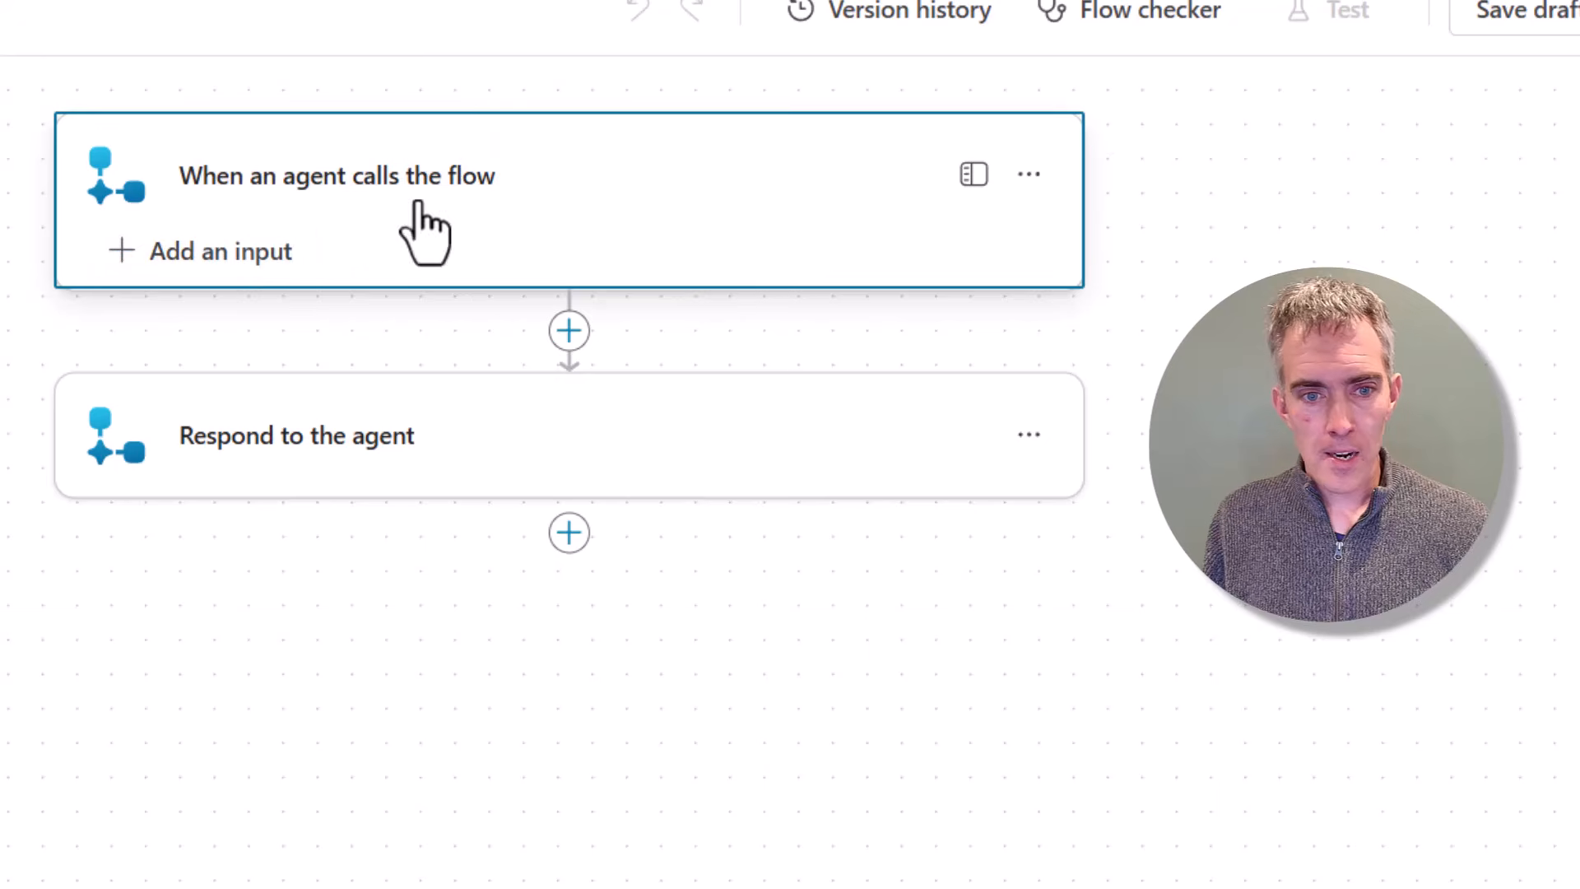
left_click(243, 255)
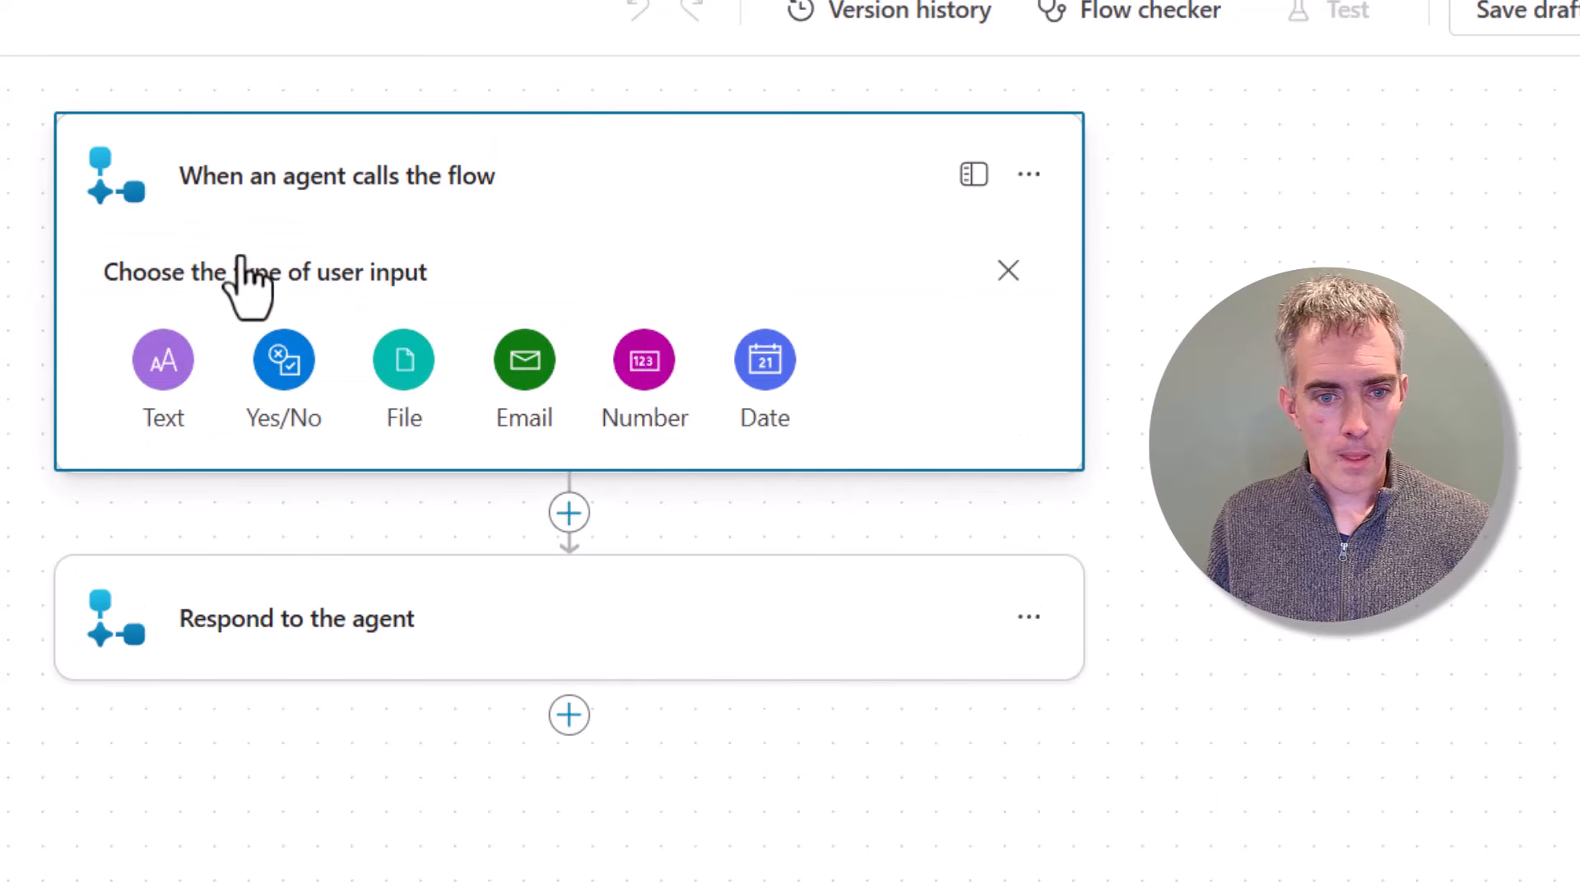
left_click(429, 388)
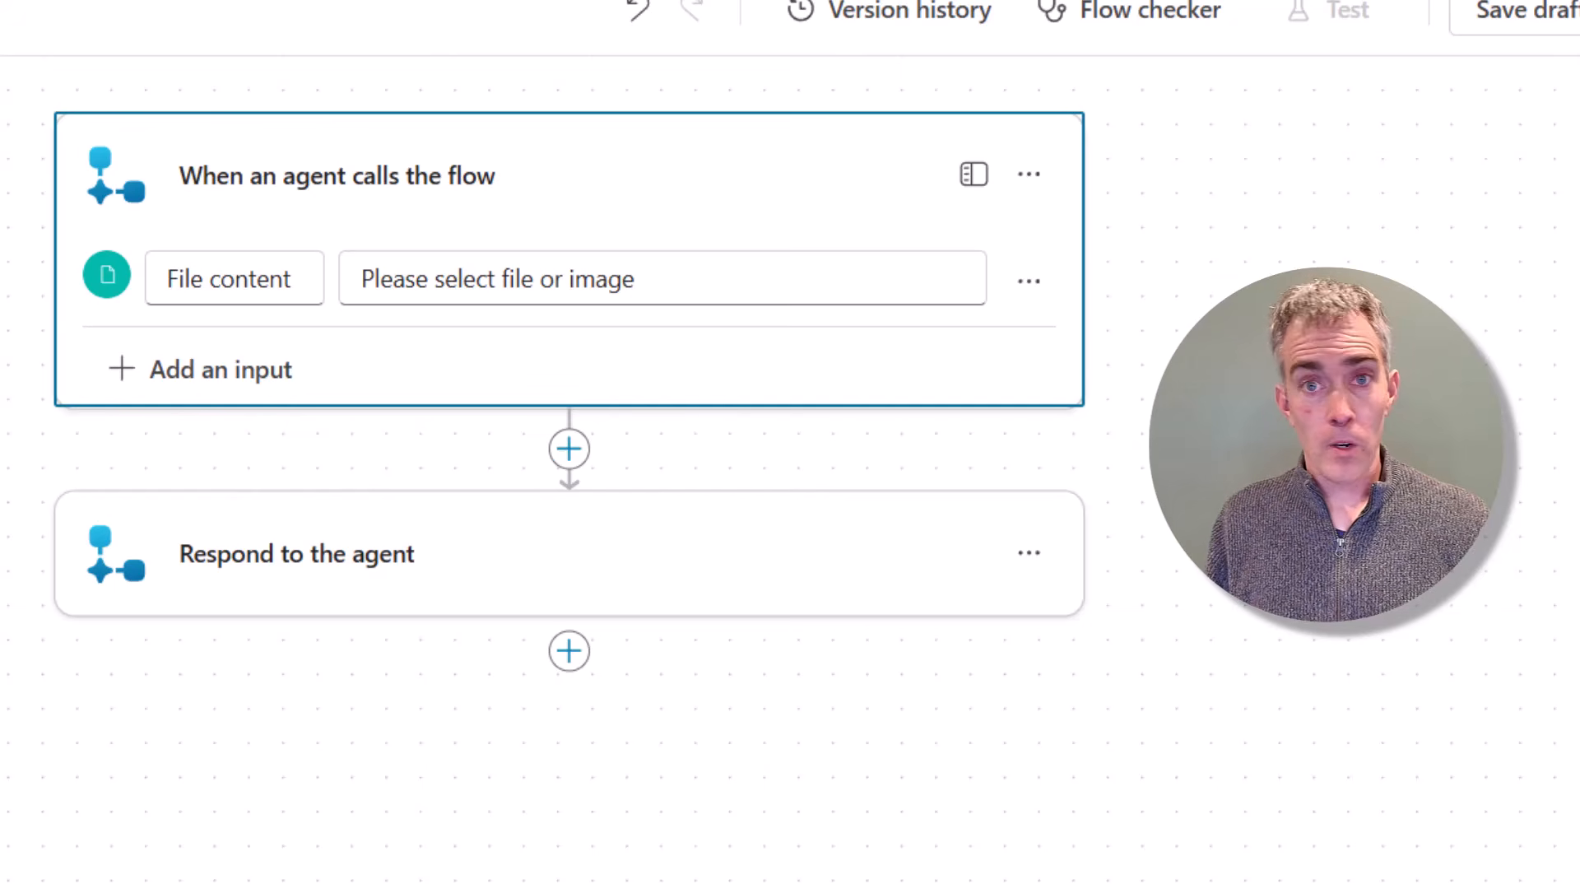
- Insert an AI Builder "Run a prompt" action between the flow's trigger and the response to the agent
left_click(569, 449)
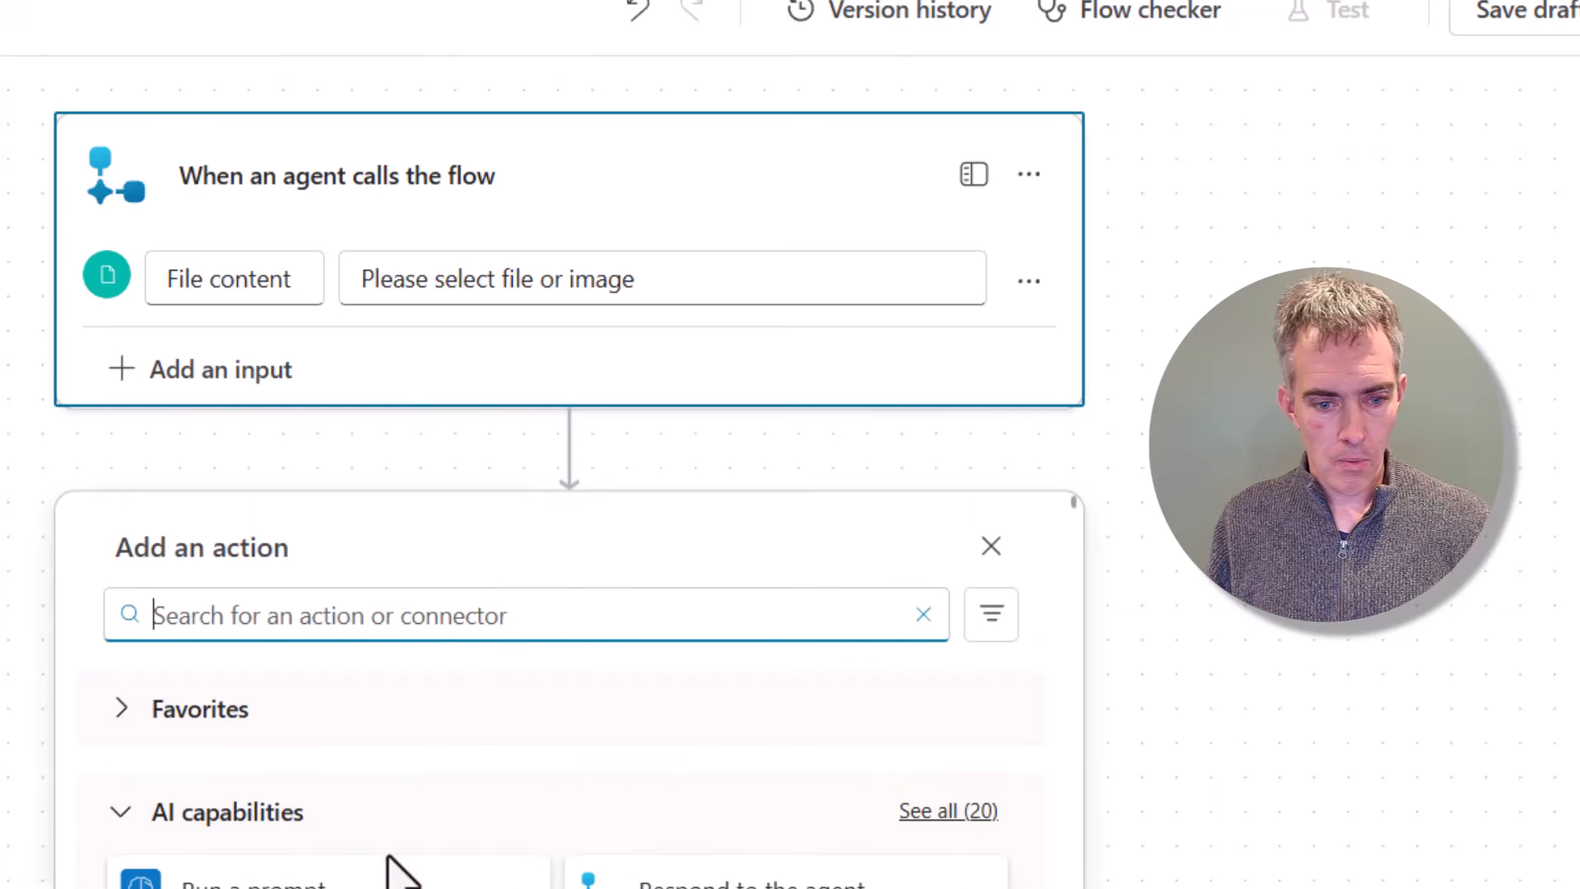
type("run a rp")
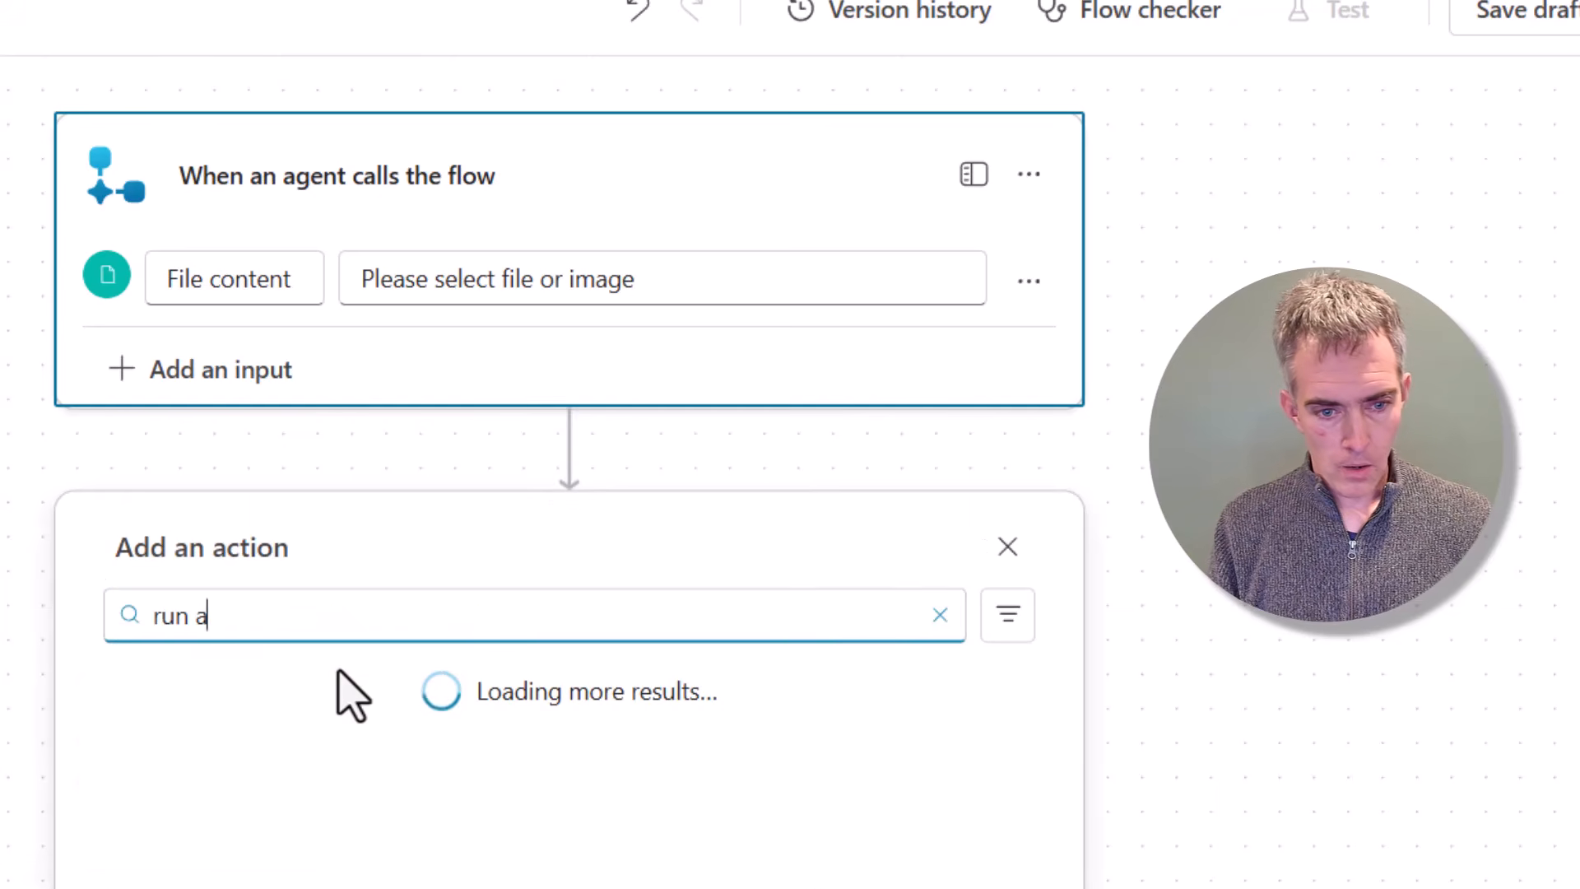
key("BackSpace")
key("BackSpace")
type("prompt")
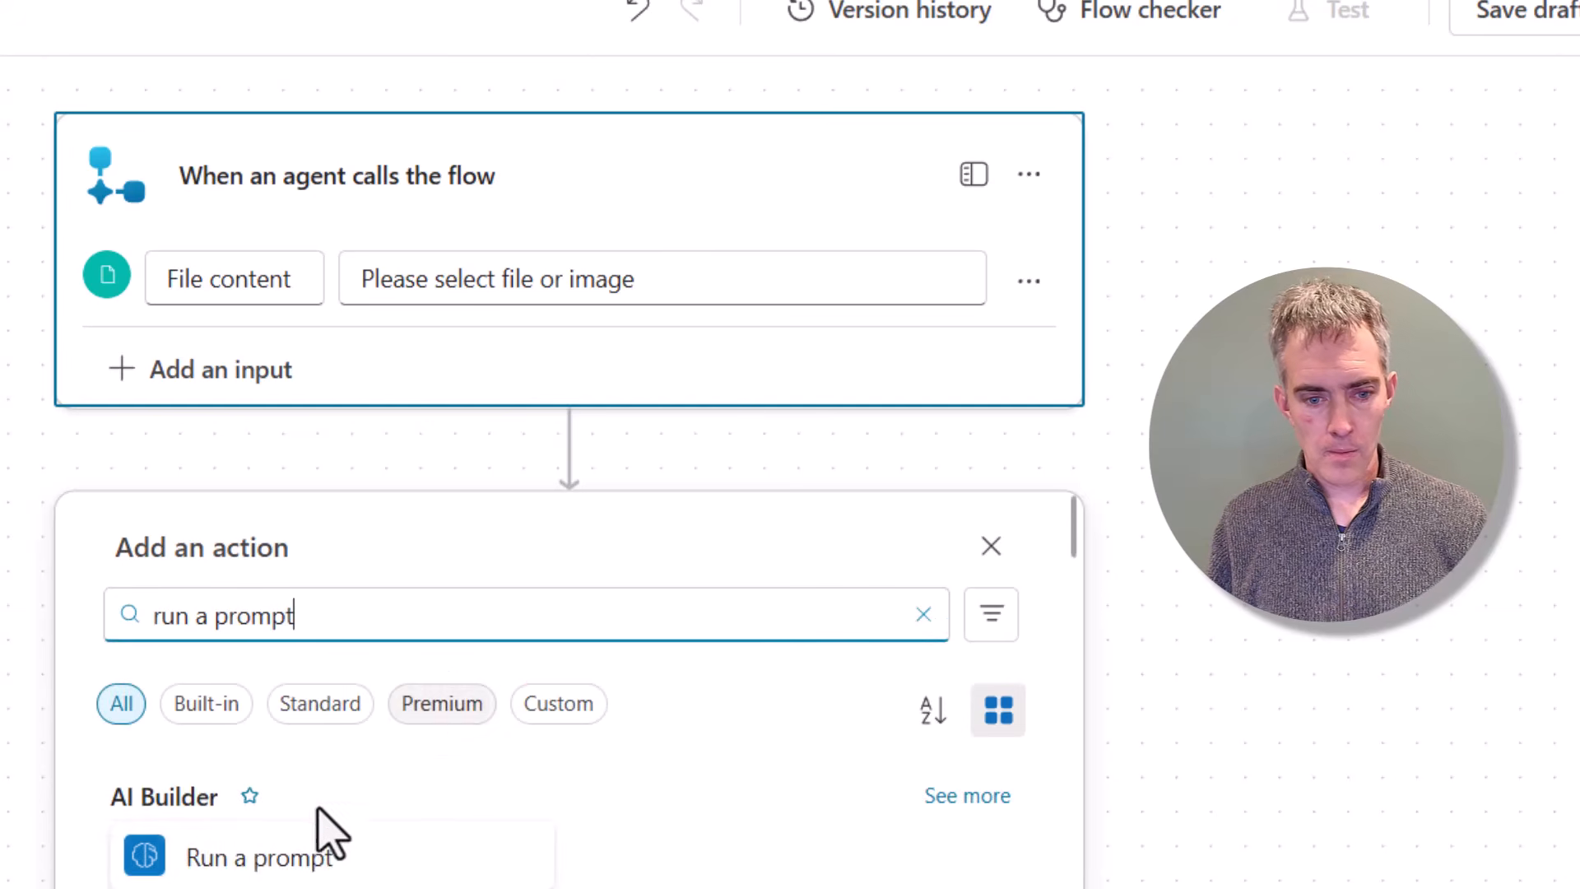
left_click(310, 858)
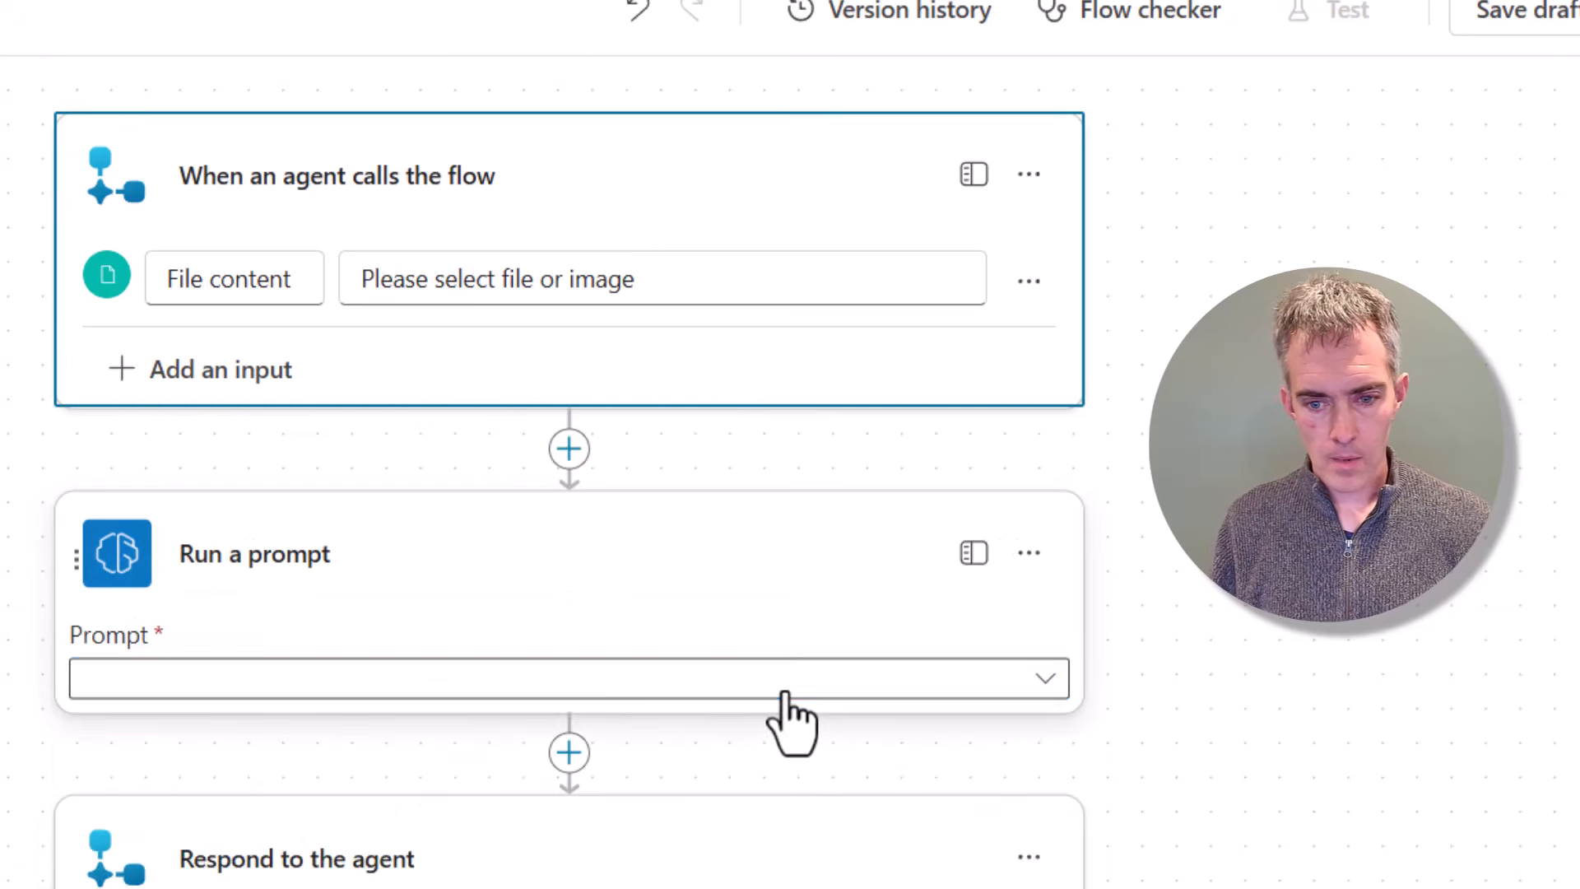
- Create a new custom prompt for the Run a prompt action and name it "Extract Travel Receipts Data"
left_click(778, 683)
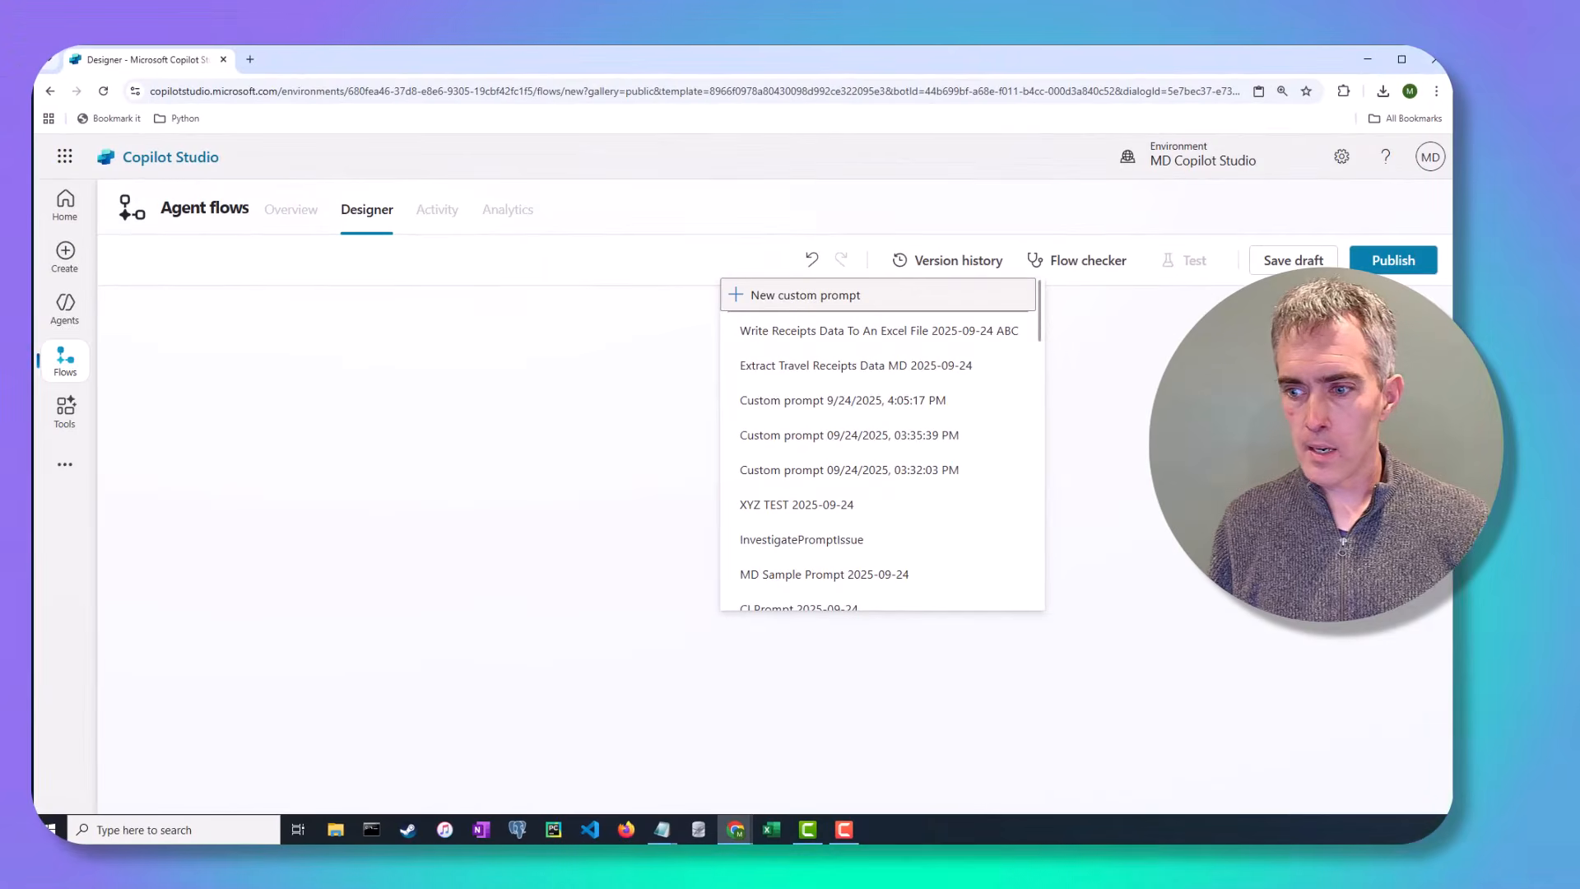
left_click(791, 298)
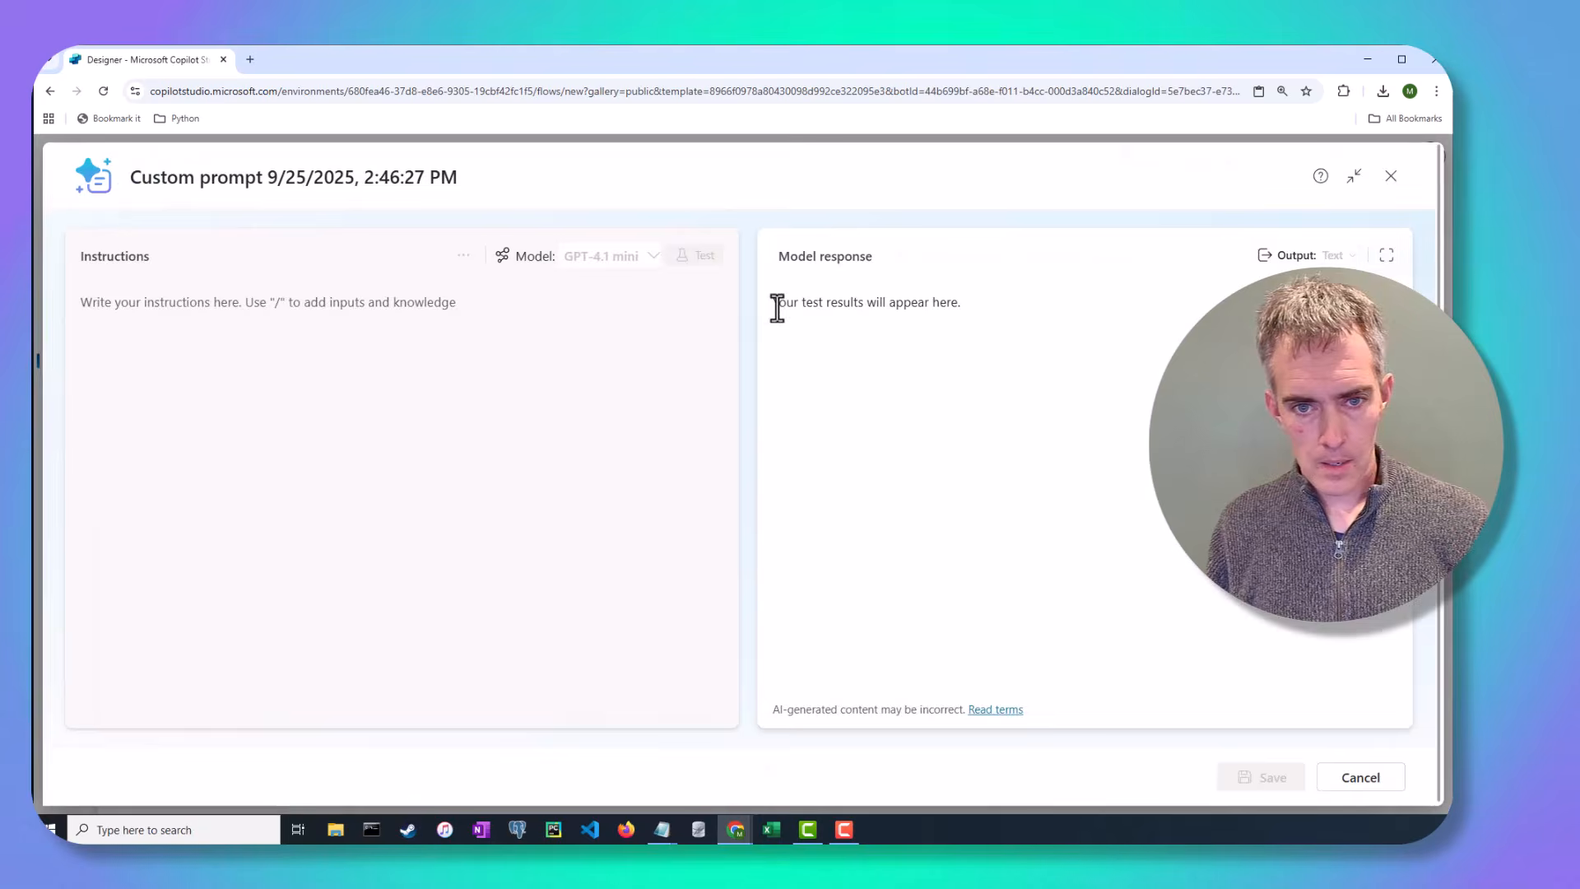
left_click(273, 176)
triple_click(273, 176)
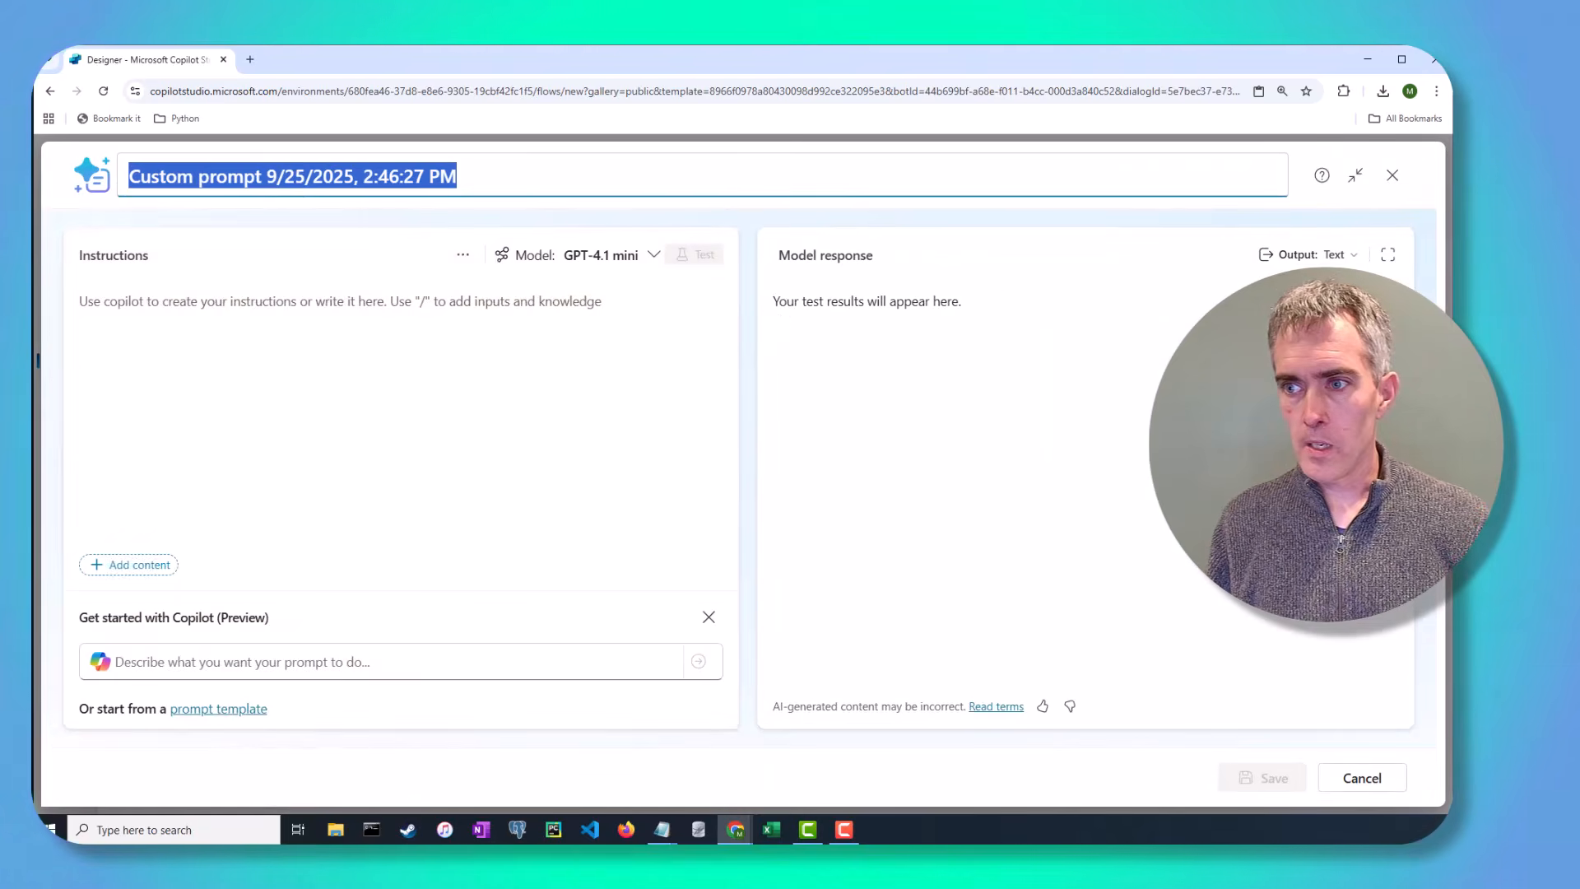
type("Extract")
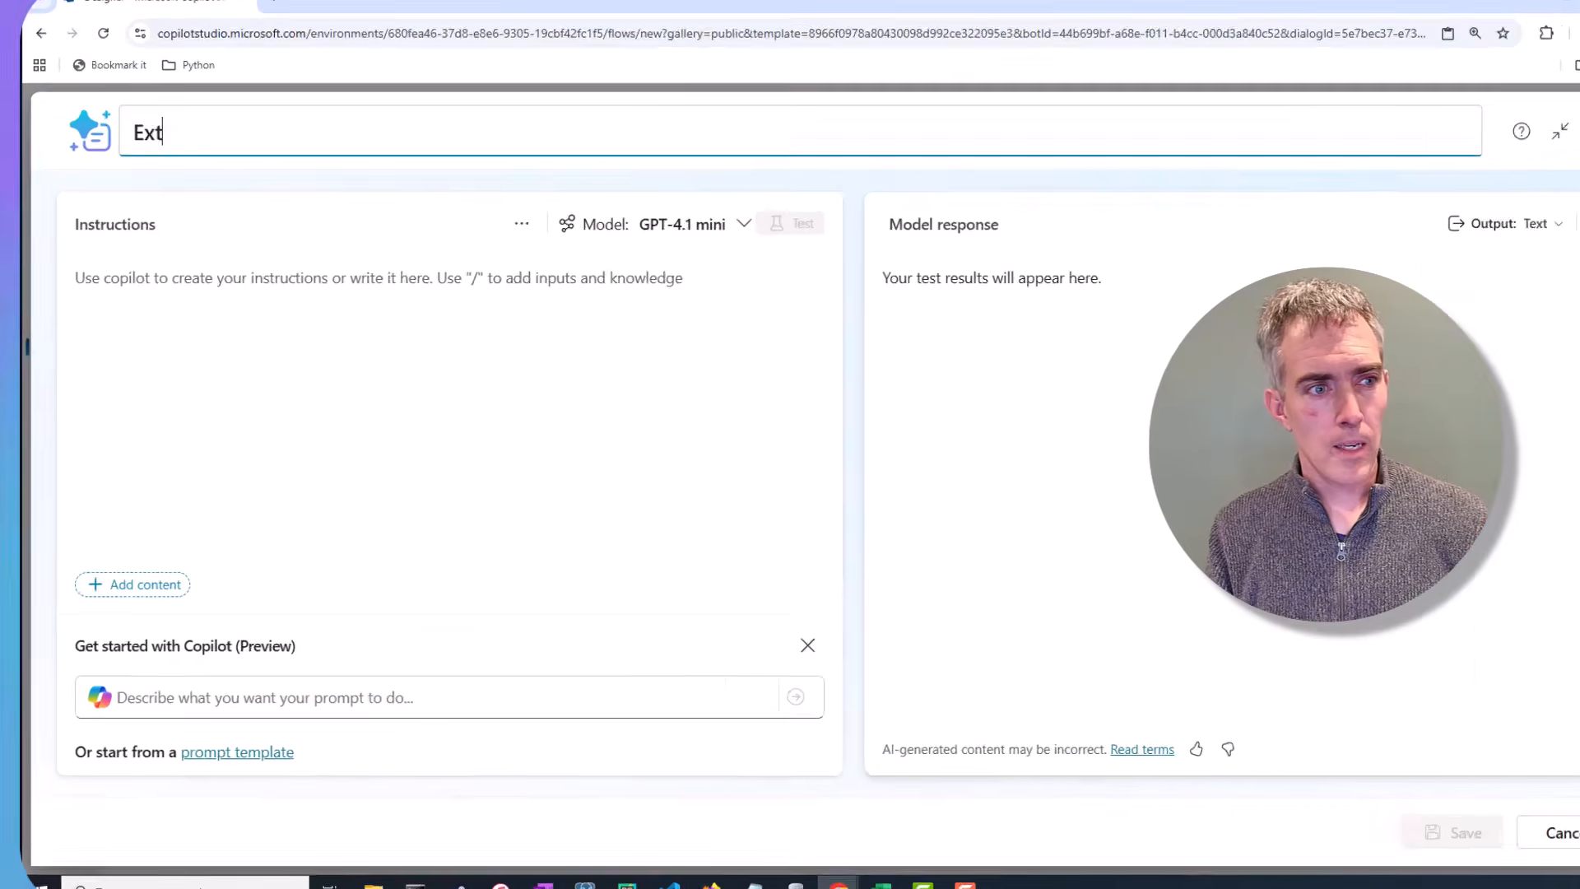
type(" Travel Re")
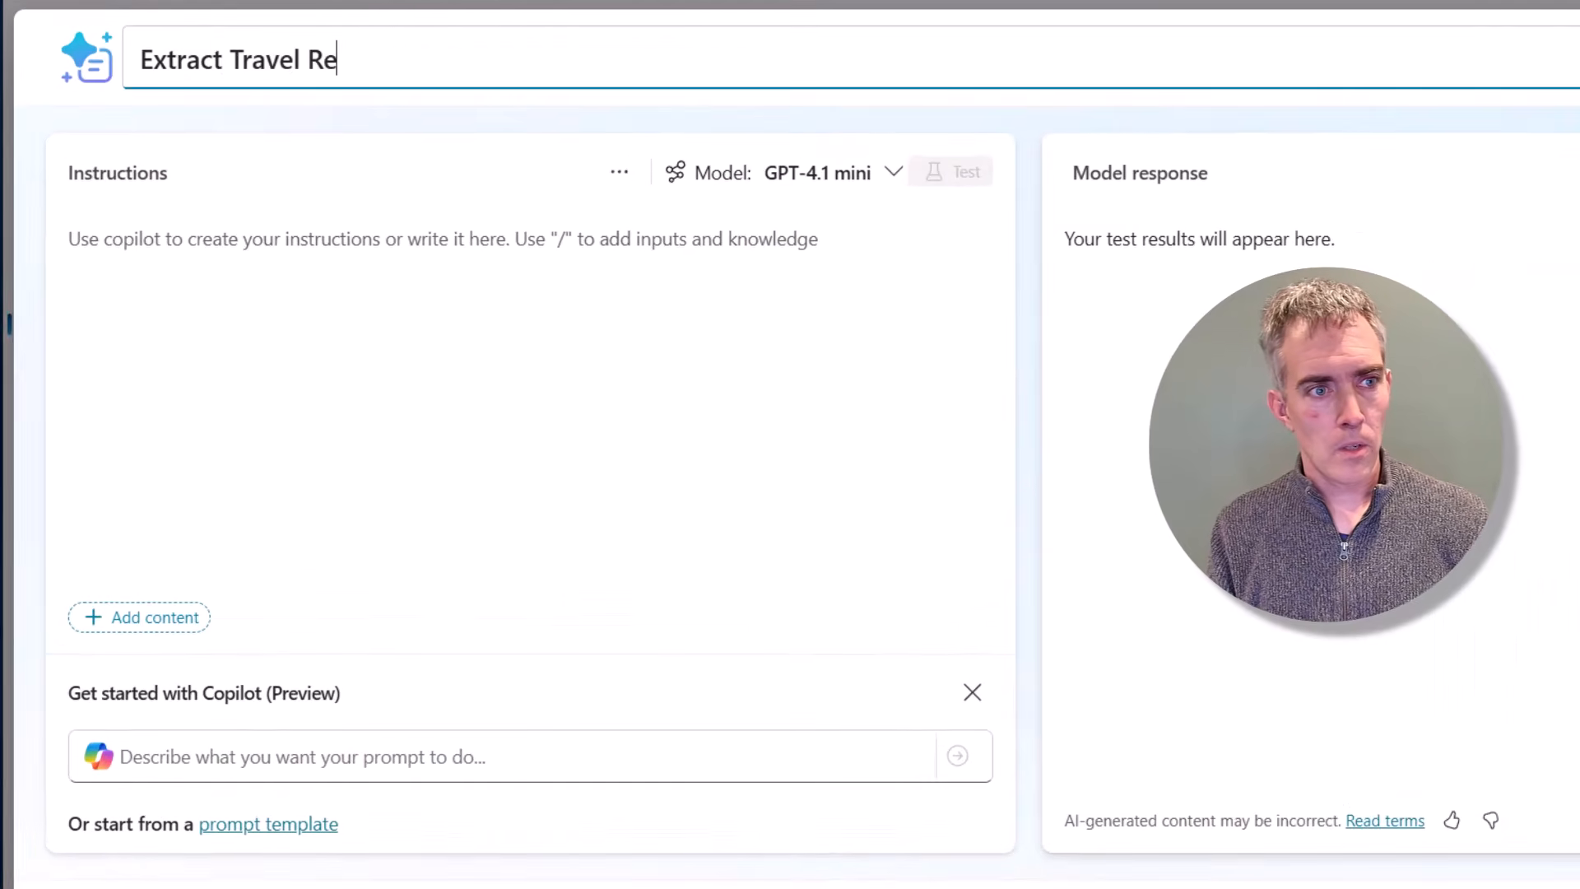
type("ceipts Data")
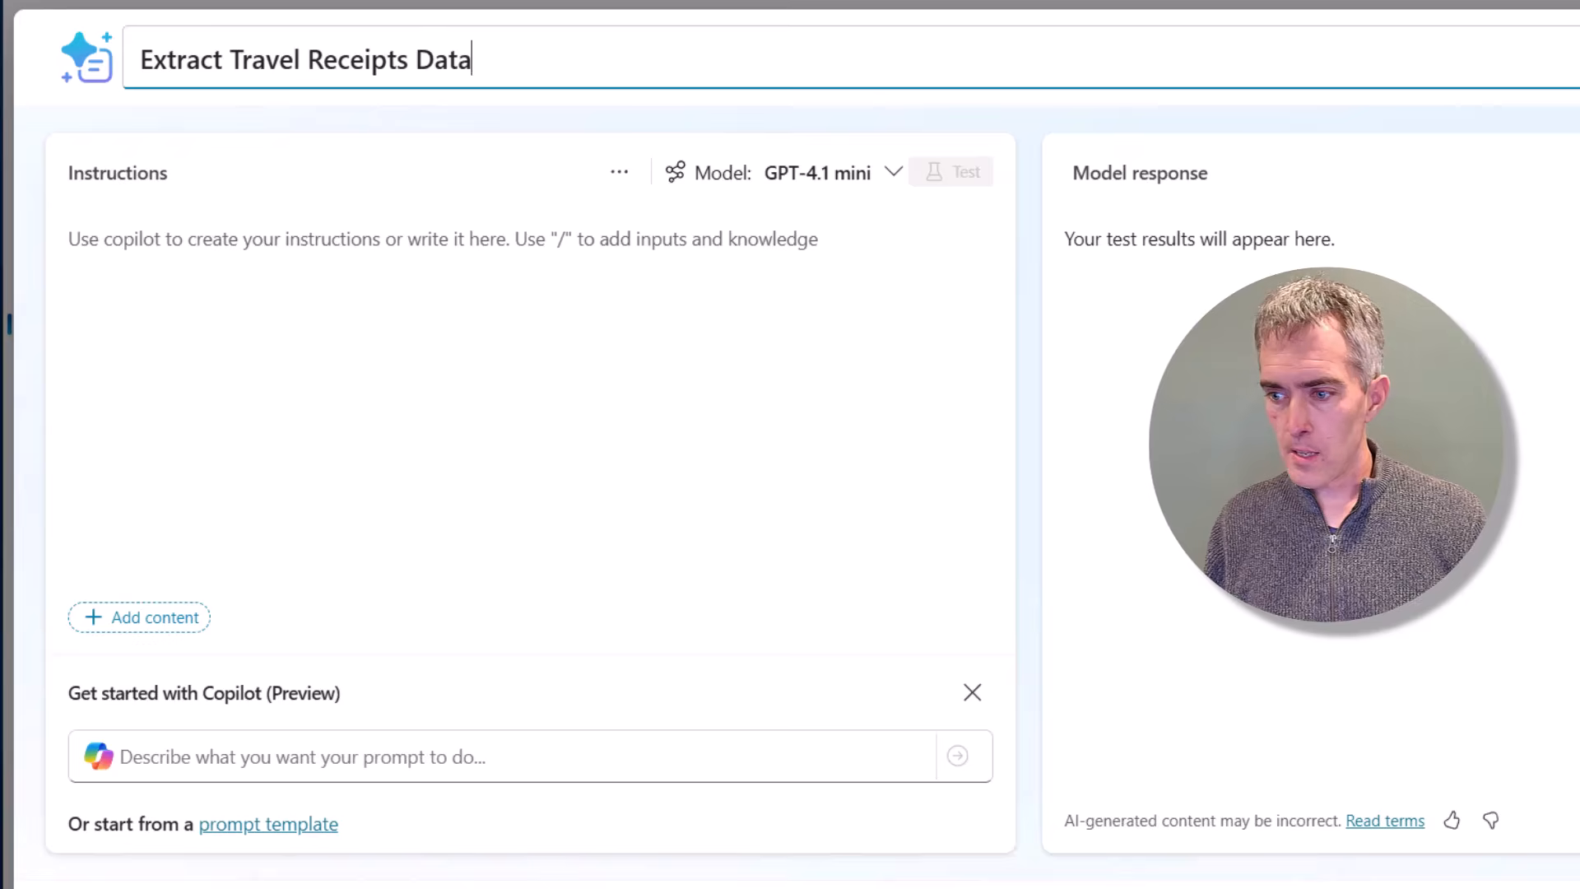
key("Return")
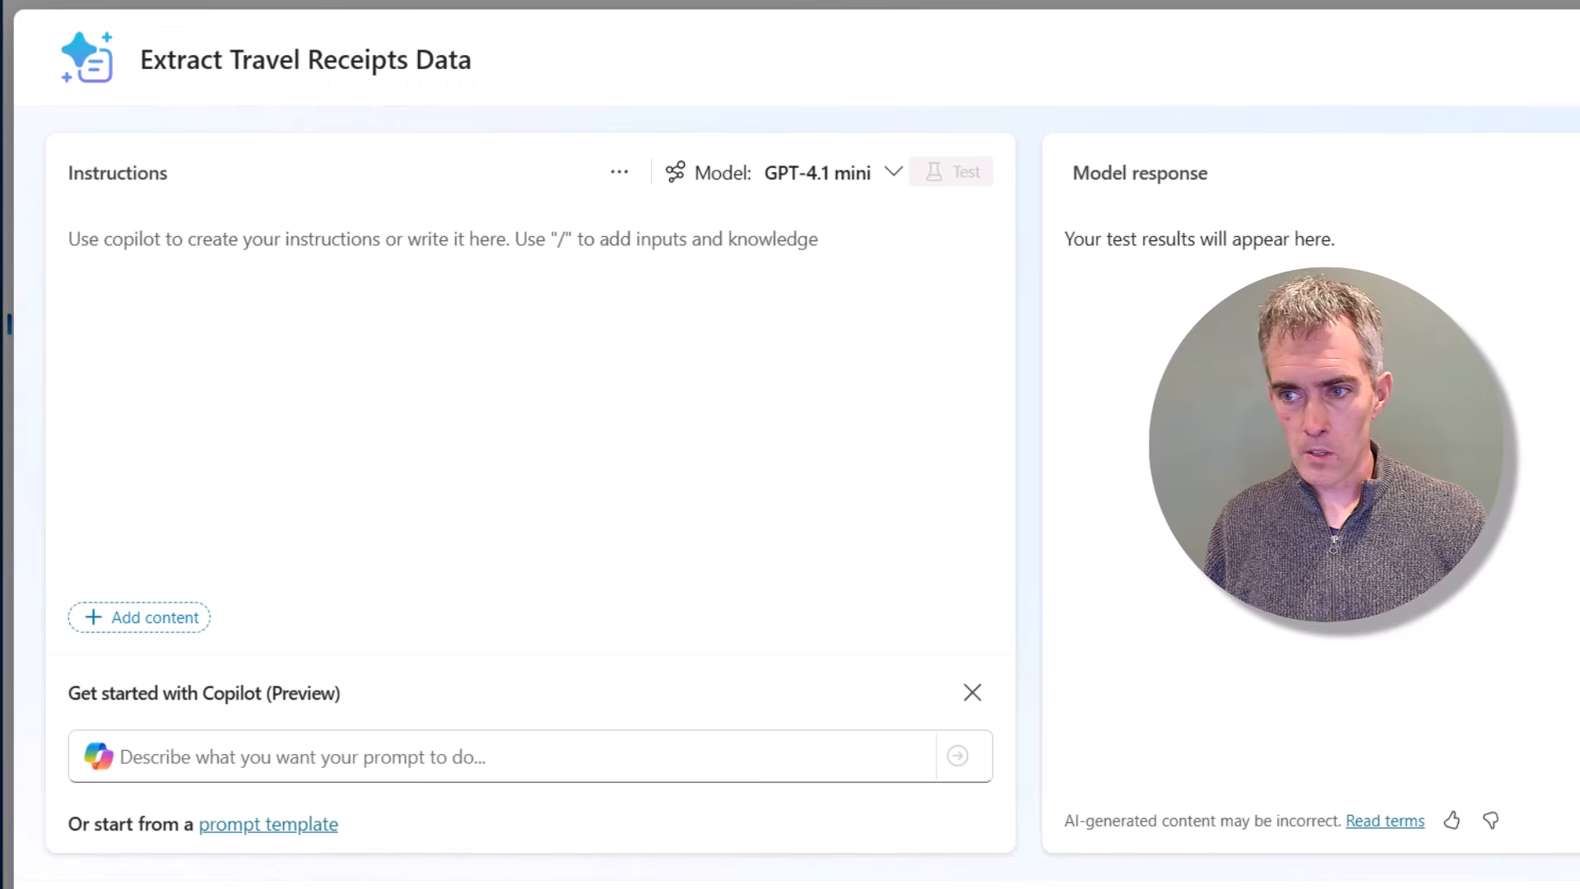
- Paste the copied receipt extraction instructions into the prompt and remove the extra blank lines between their sections
left_click(580, 273)
key("ctrl+v")
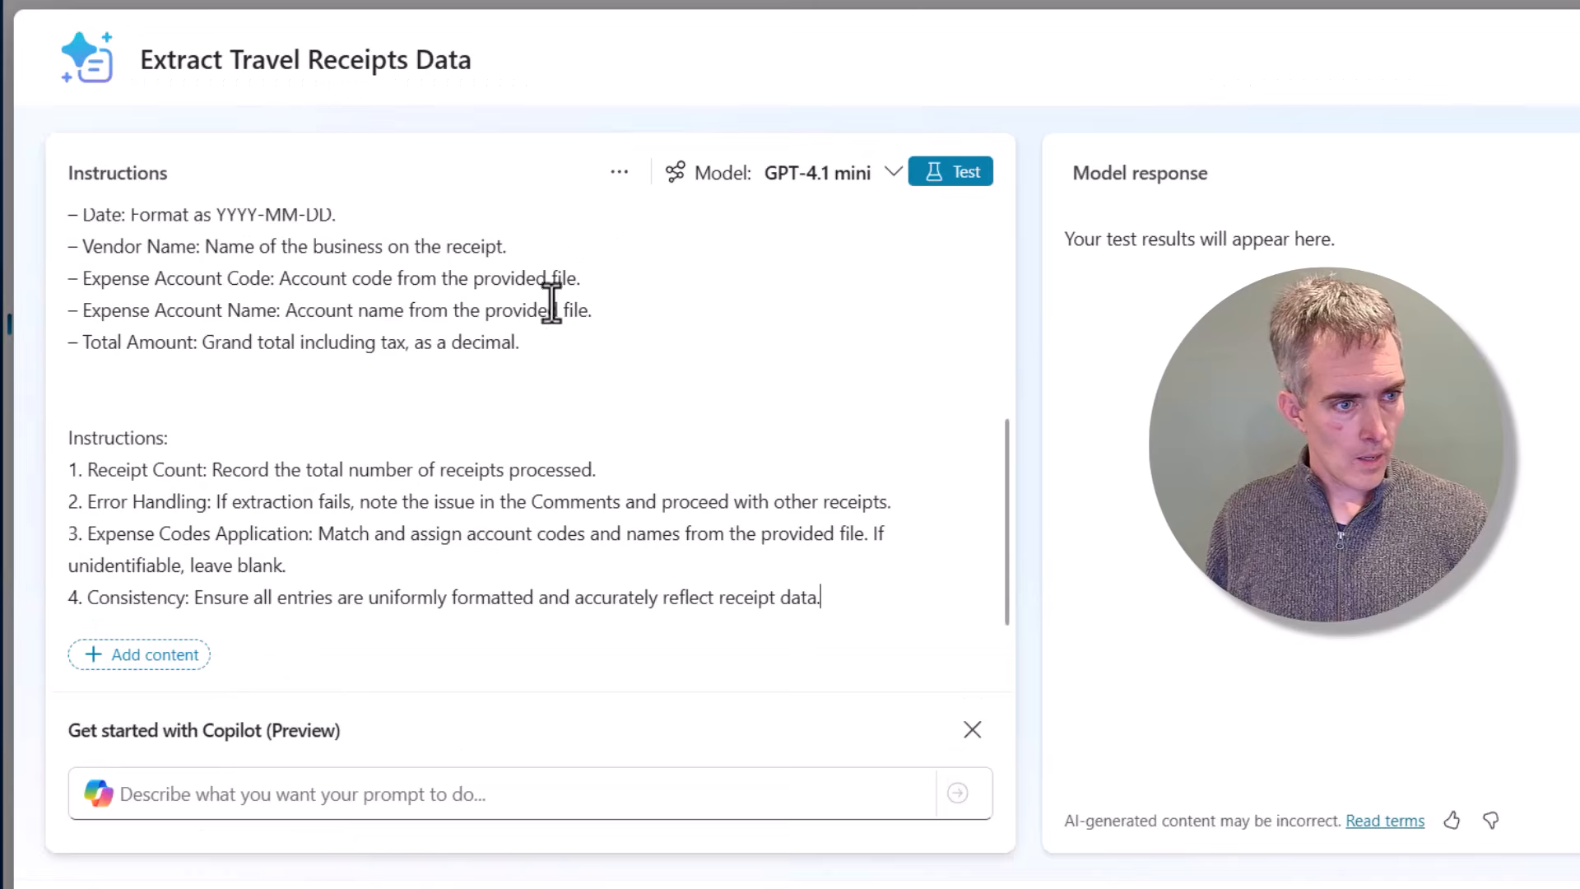
scroll(510, 345, "up", 3)
scroll(463, 387, "up", 2)
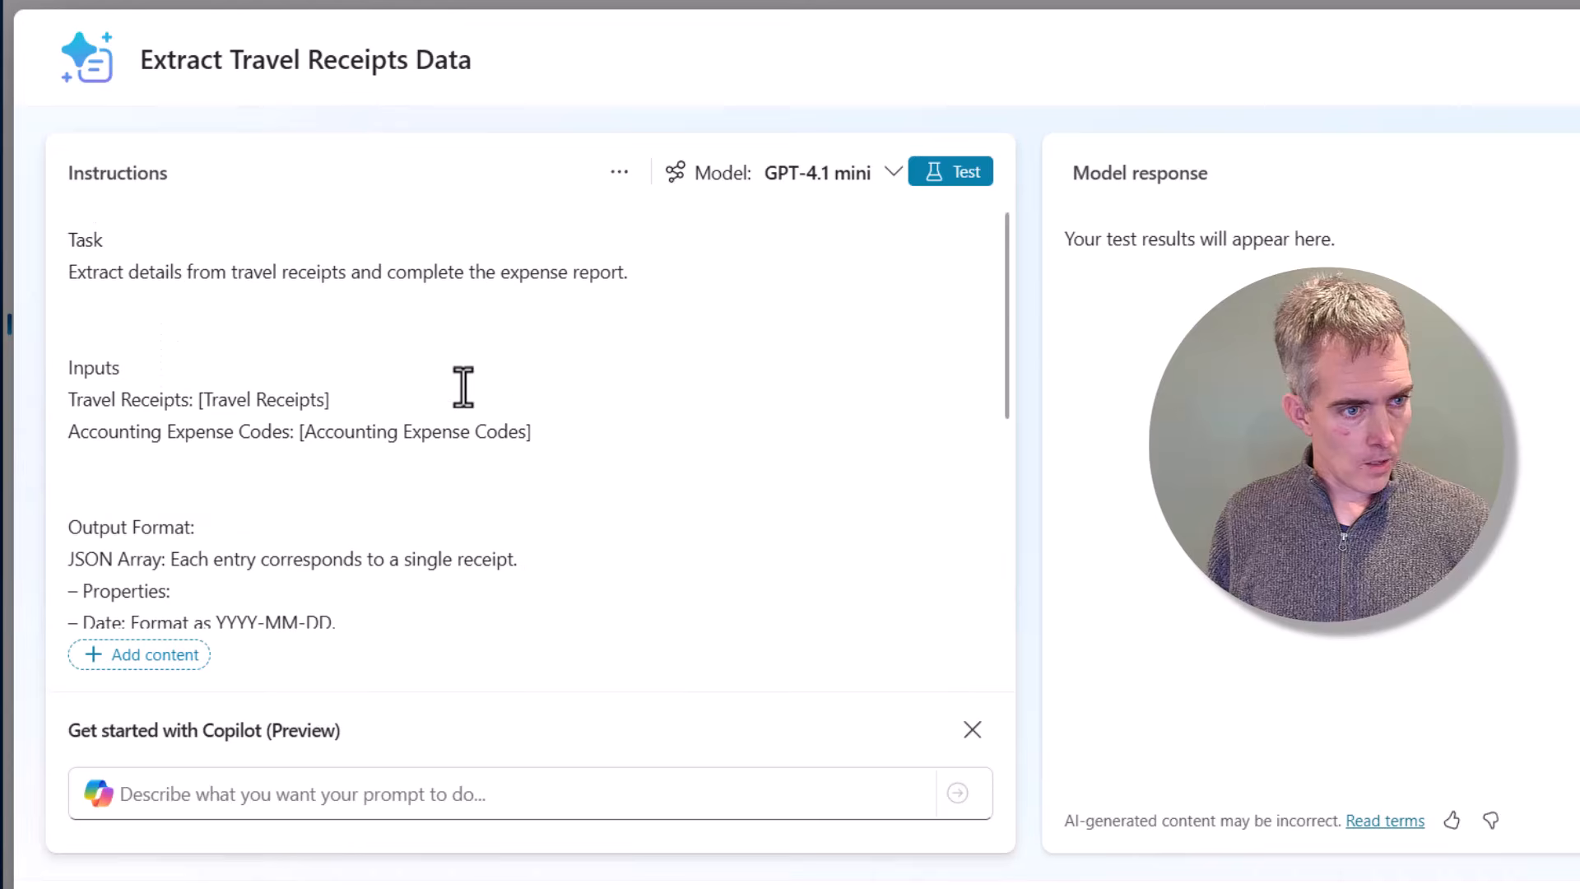
left_click(315, 332)
key("BackSpace")
left_click(194, 456)
key("BackSpace")
scroll(219, 460, "down", 4)
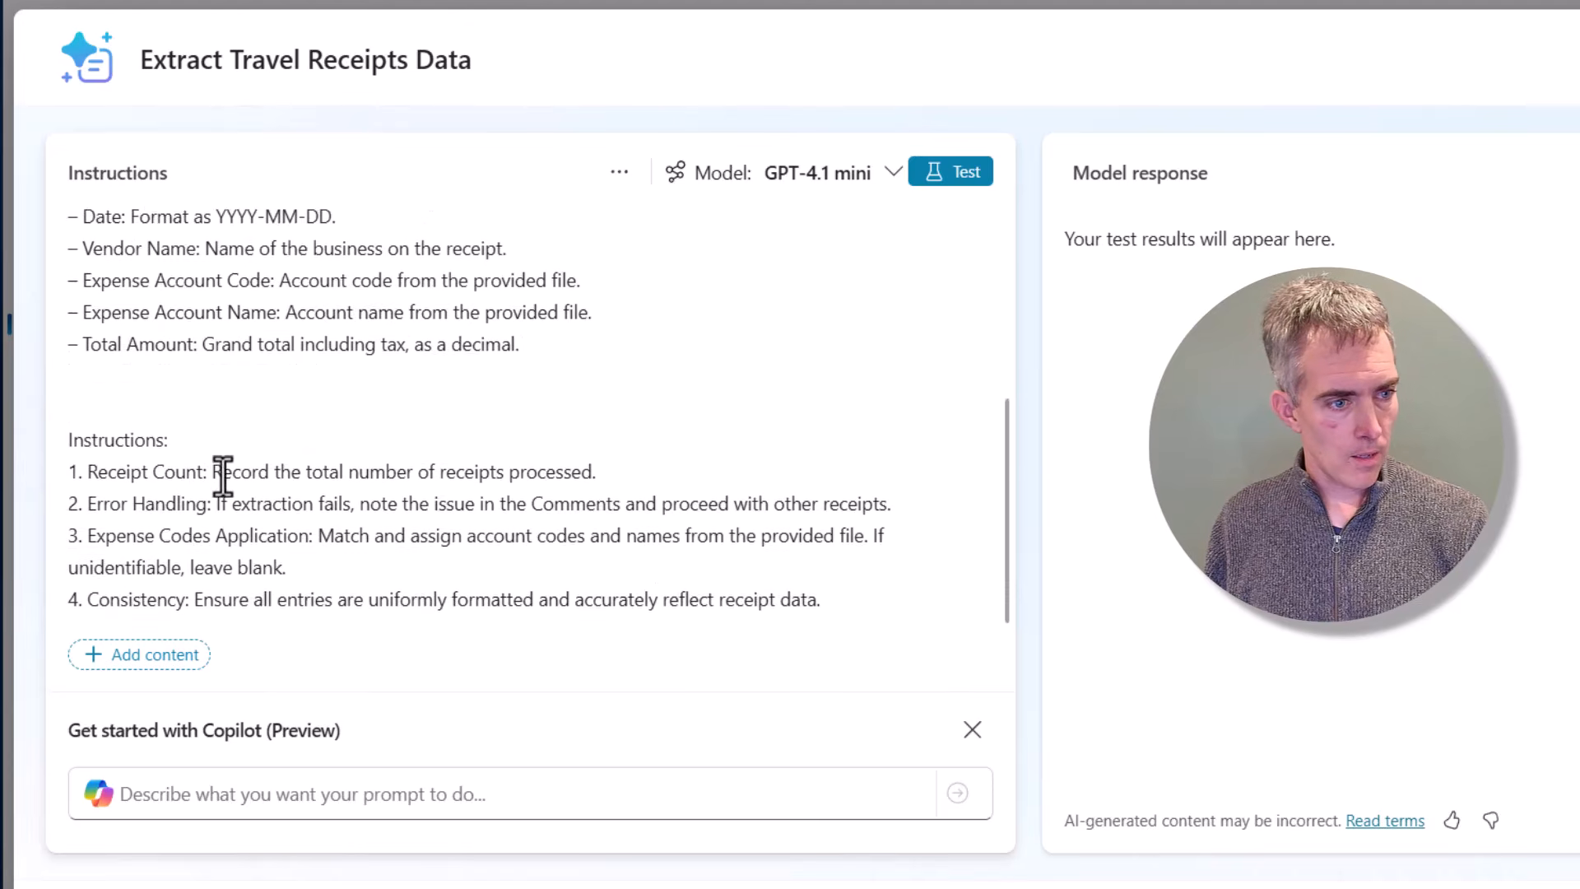
left_click(202, 406)
scroll(246, 407, "up", 5)
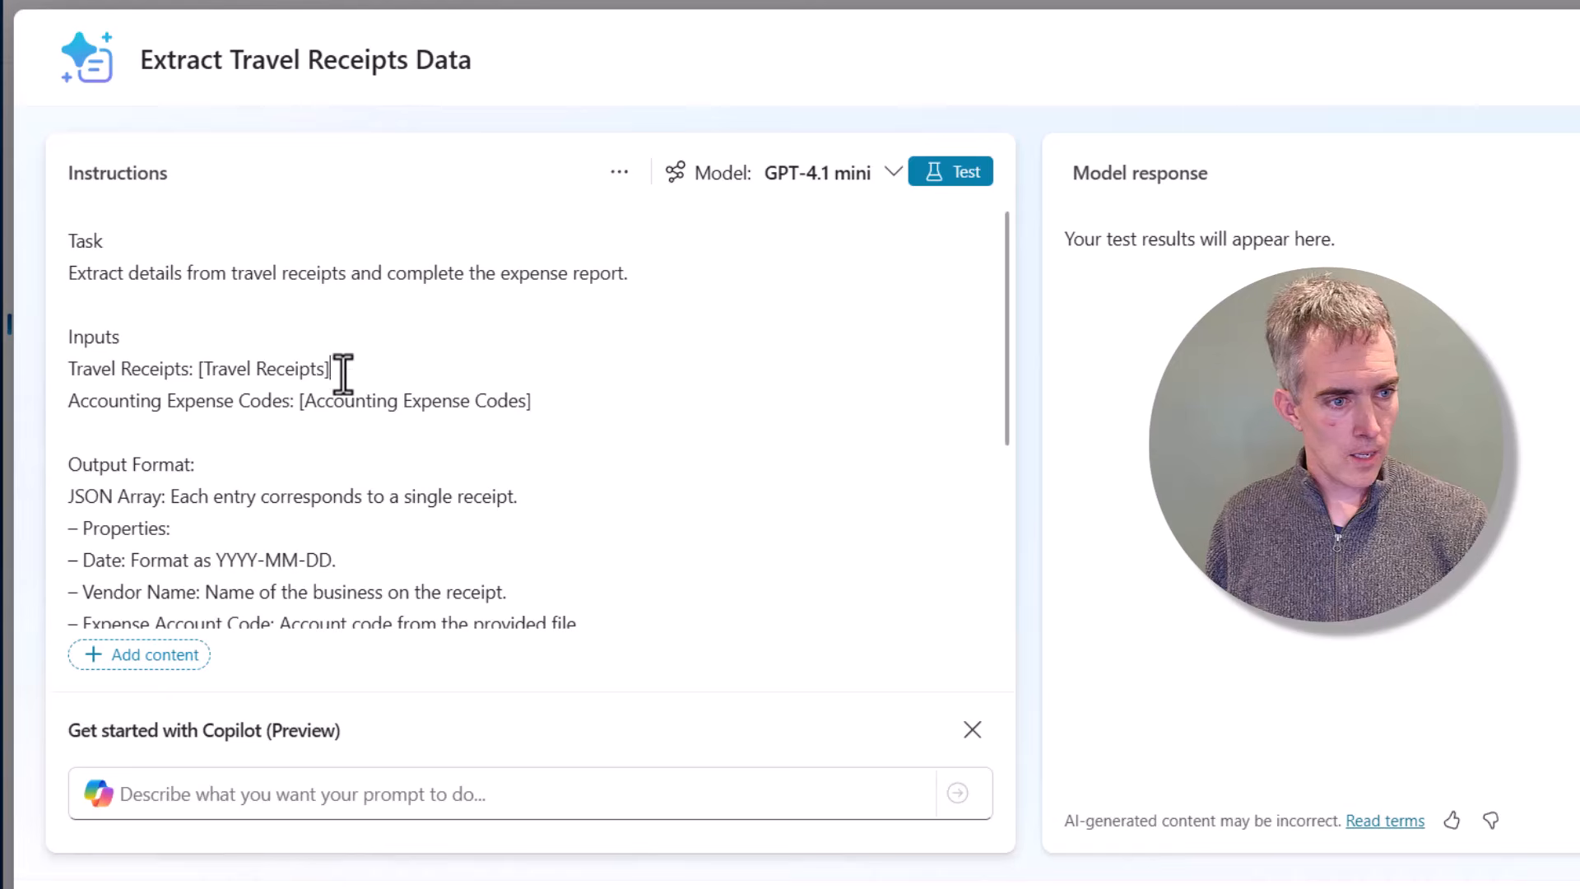
- Replace the [Travel Receipts] placeholder in the prompt's Inputs section with an image or document input
left_click(341, 368)
key("BackSpace")
key("BackSpace")
key("BackSpace")
key("BackSpace")
key("BackSpace")
key("BackSpace")
key("BackSpace")
key("BackSpace")
key("BackSpace")
key("BackSpace")
key("BackSpace")
key("BackSpace")
key("BackSpace")
key("BackSpace")
key("BackSpace")
key("BackSpace")
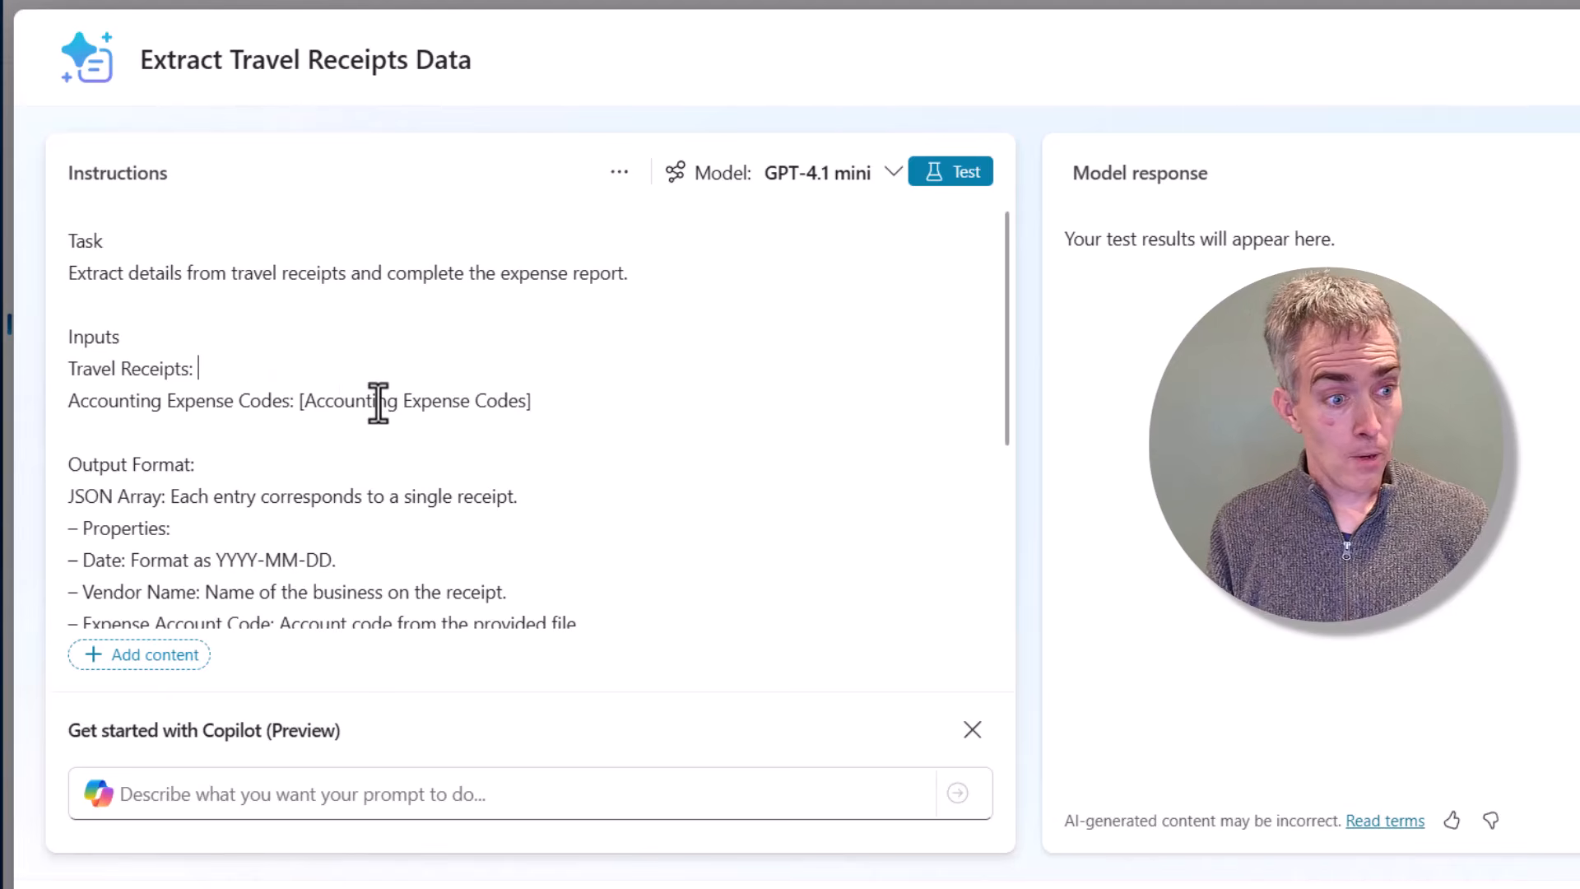
type("/")
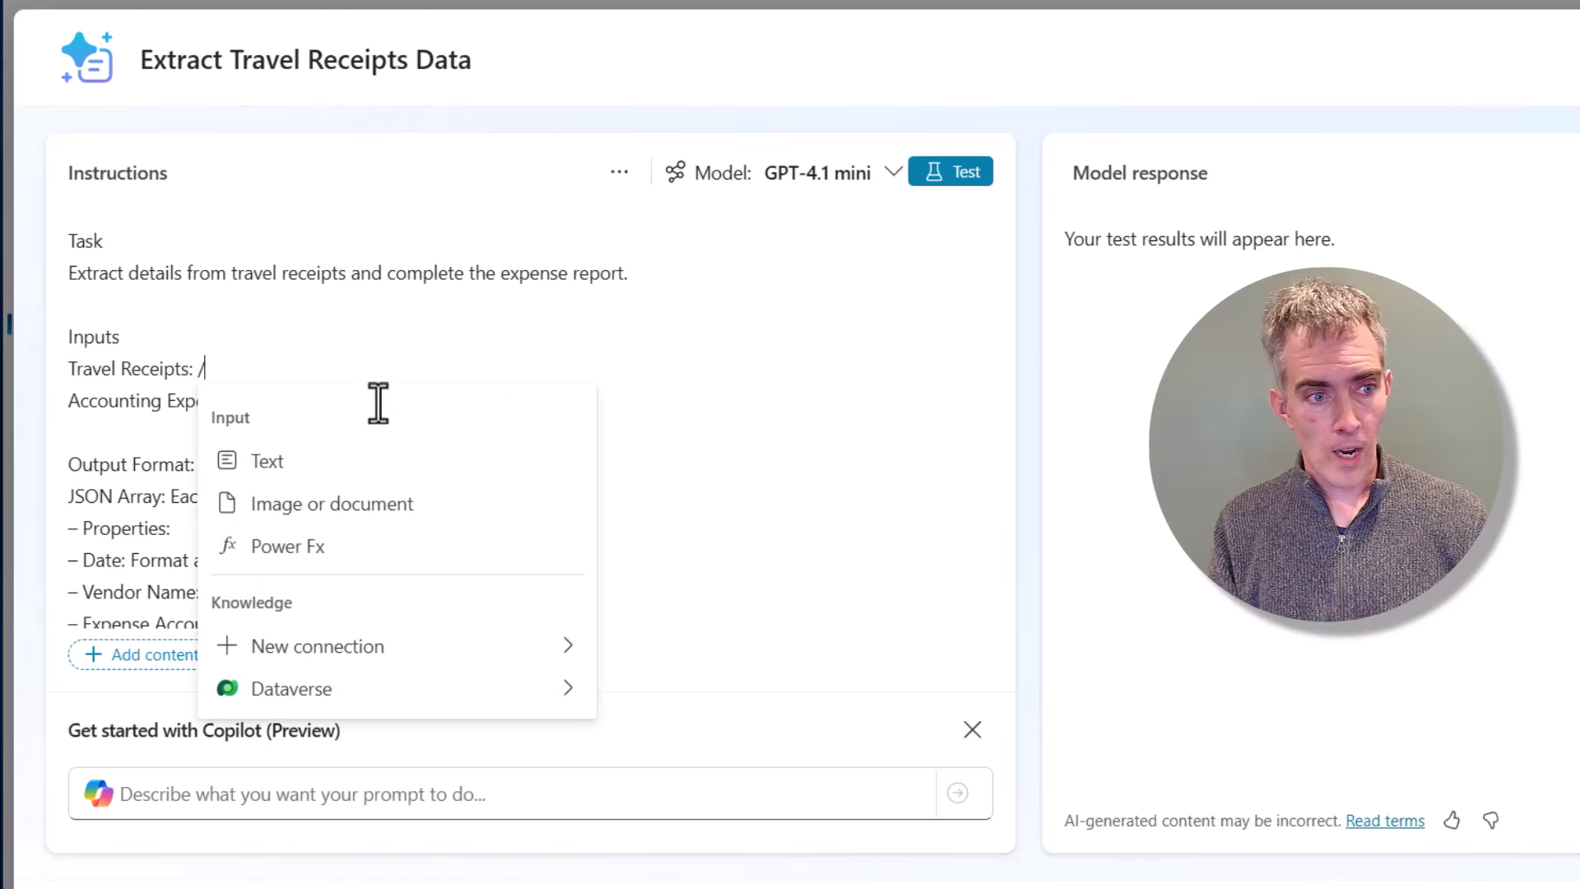
left_click(349, 505)
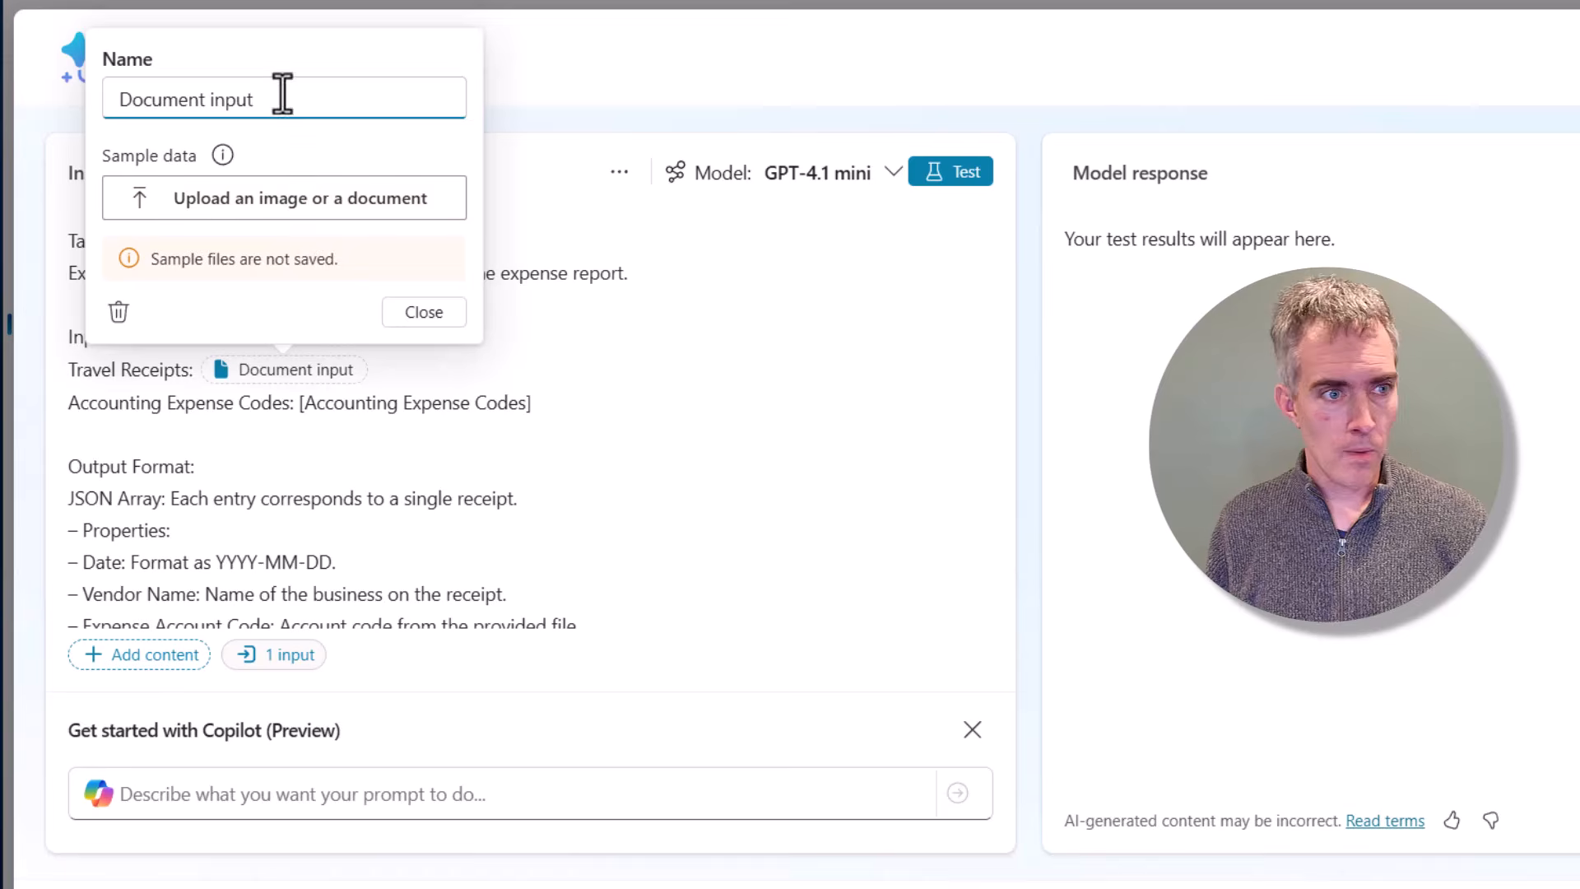
- Rename the prompt's document input as "Travel Receipts"
left_click_drag(282, 98, 130, 99)
key("BackSpace")
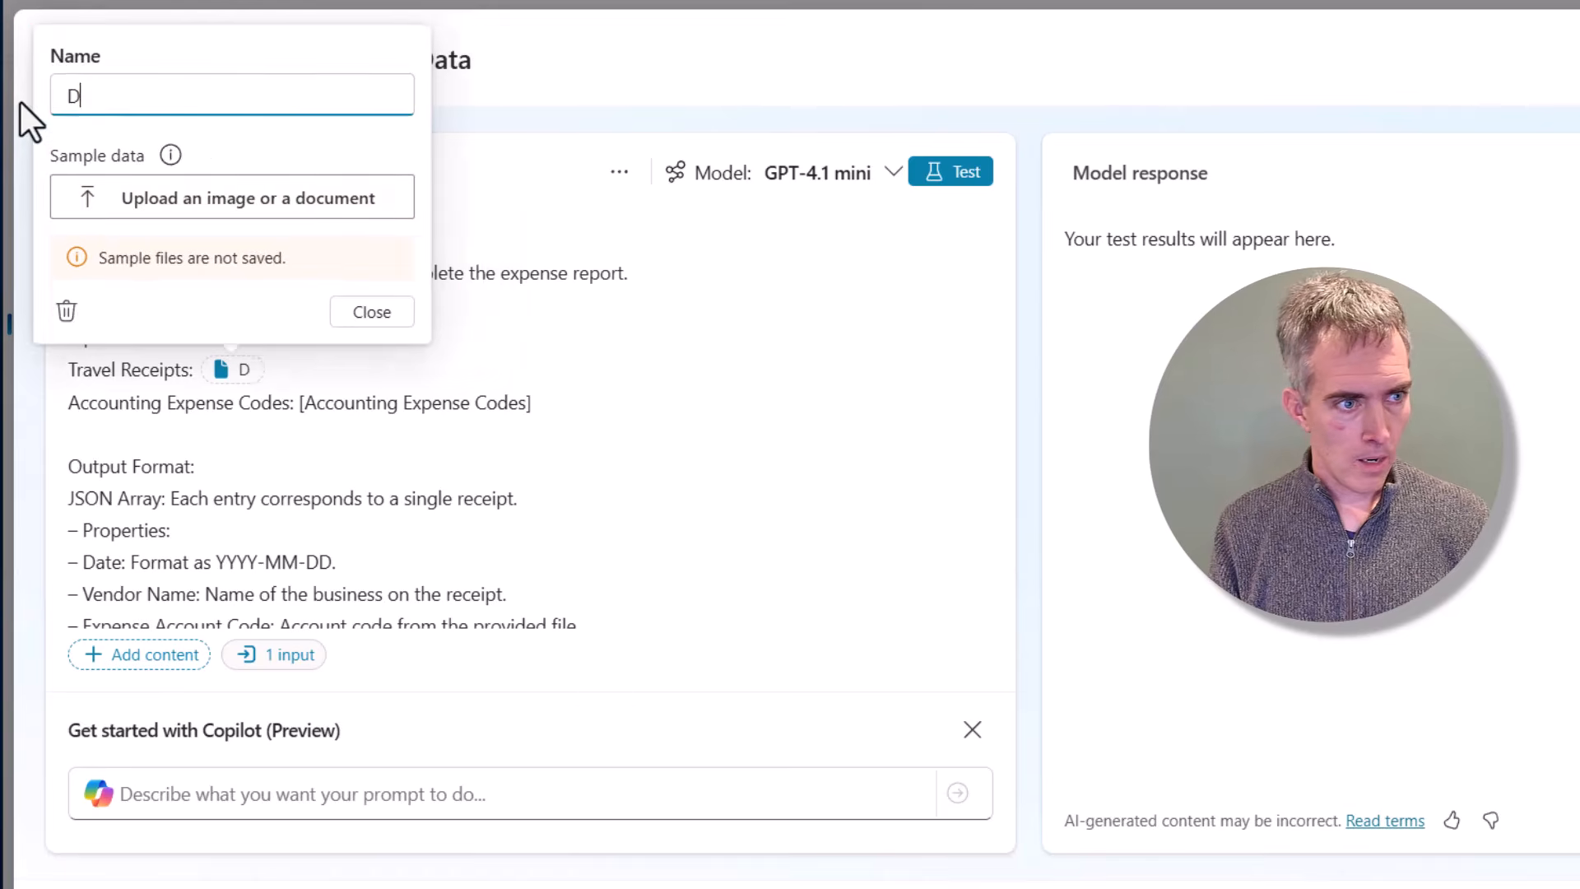
key("BackSpace")
type("Travel")
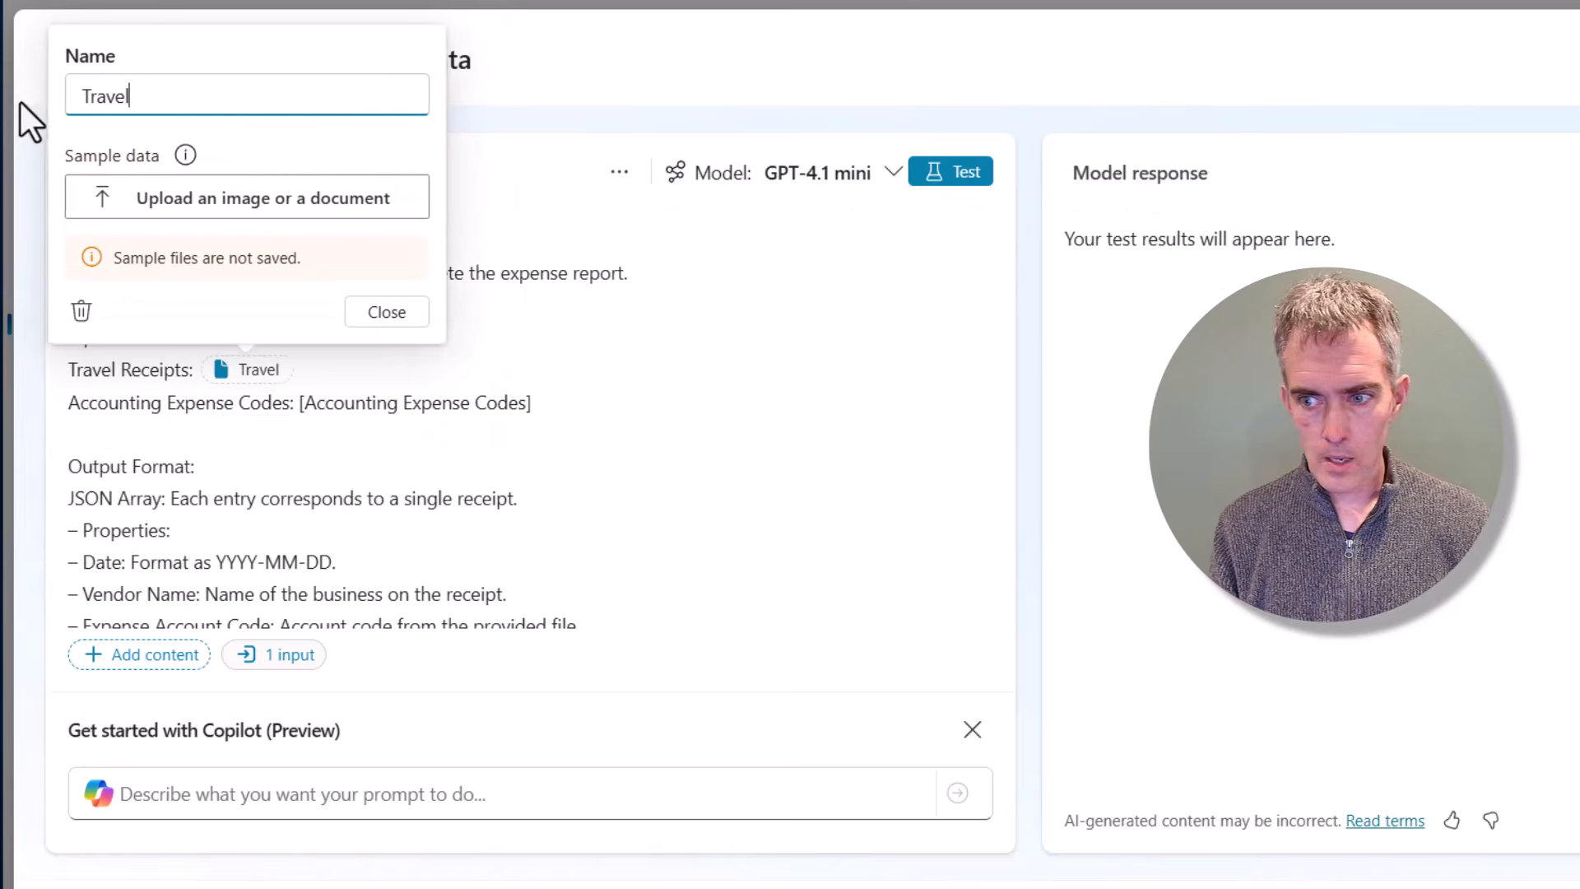
type(" Receipts")
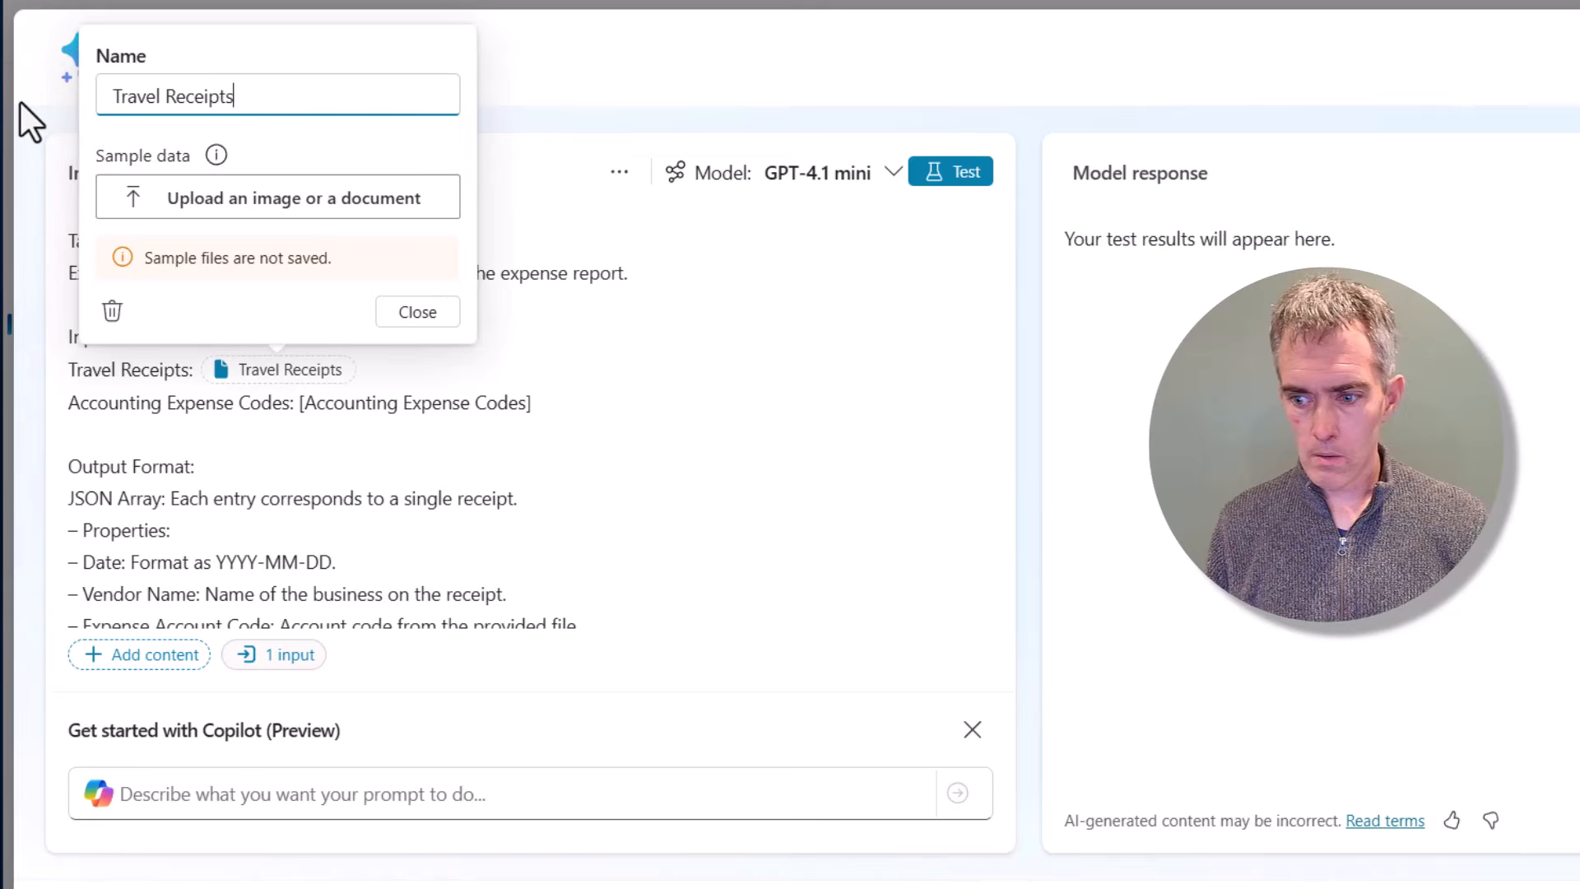
- Upload travelreceipts_merged.pdf from the Desktop as sample data for the Travel Receipts input and close its settings
left_click(250, 200)
scroll(988, 494, "down", 10)
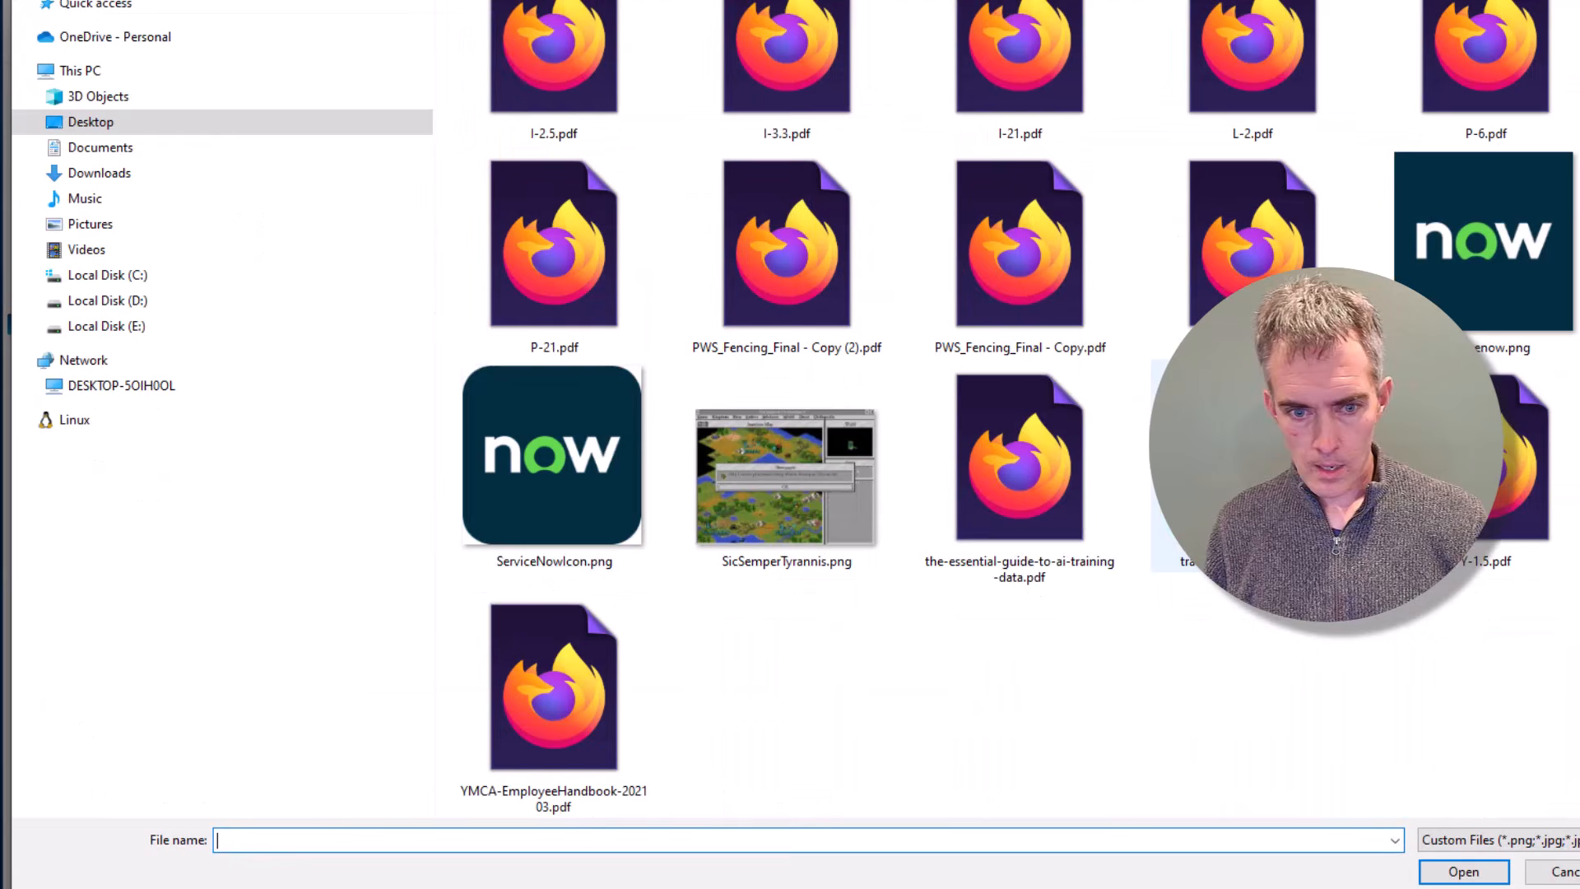
scroll(988, 412, "up", 10)
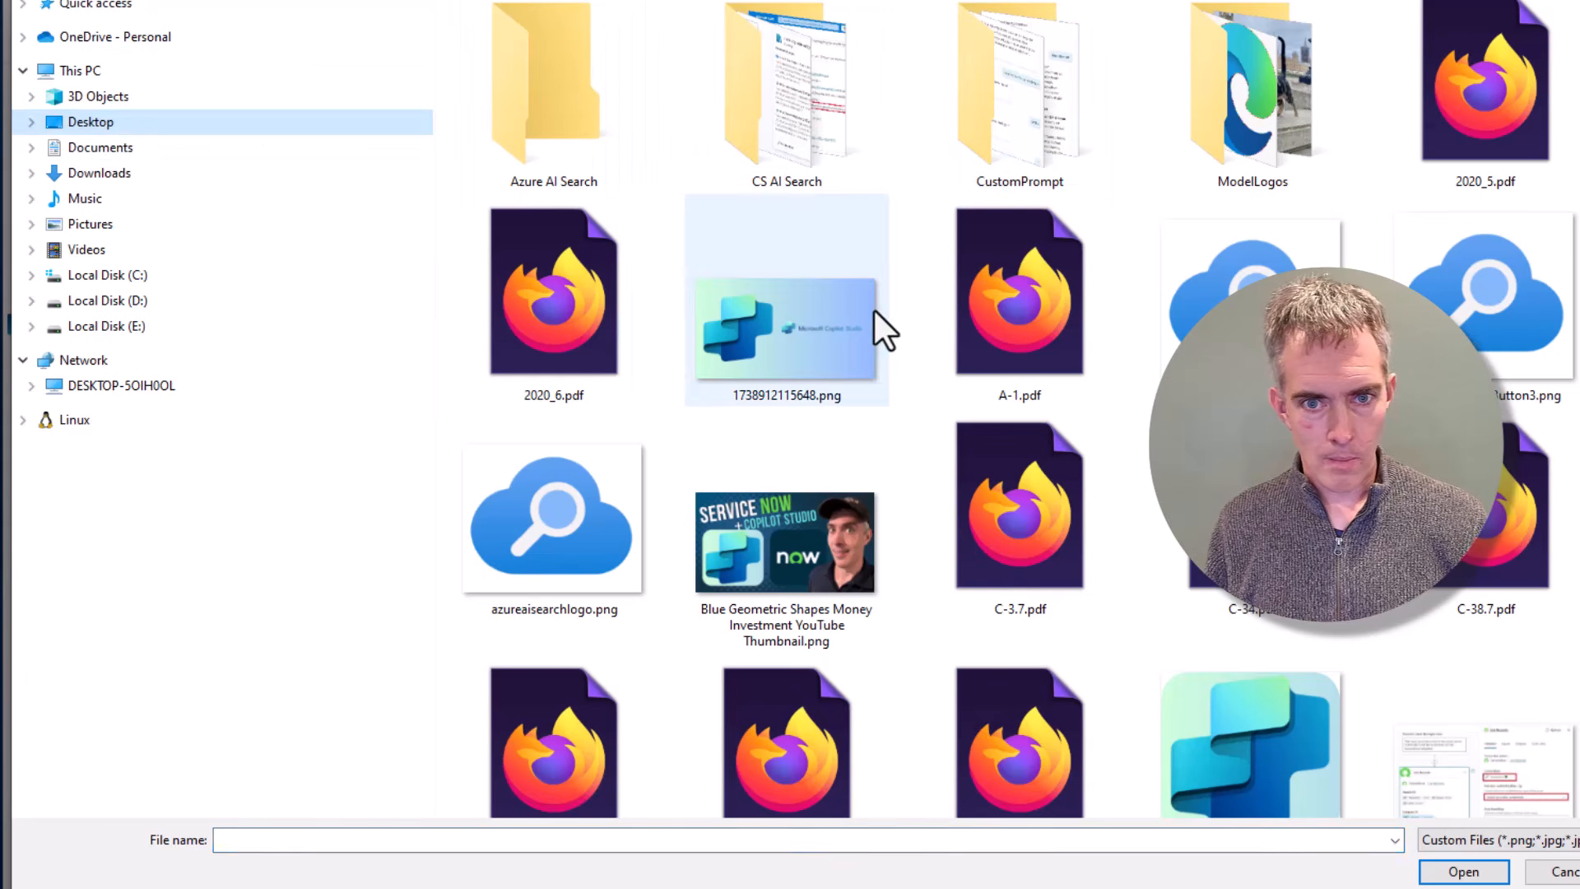
scroll(877, 329, "down", 3)
scroll(1019, 416, "down", 10)
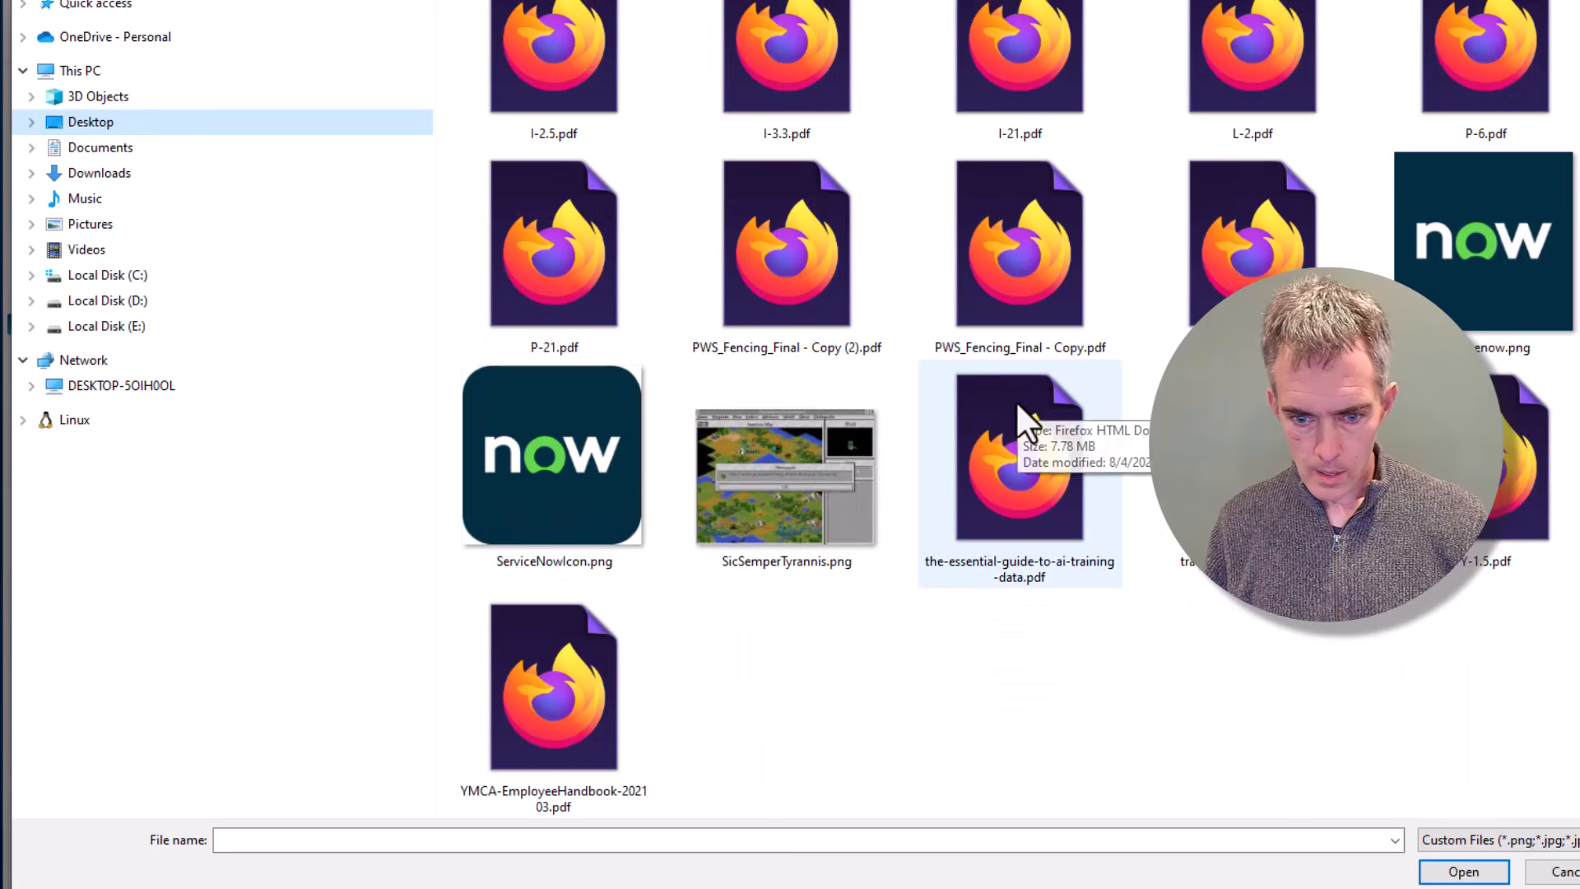
double_click(1252, 465)
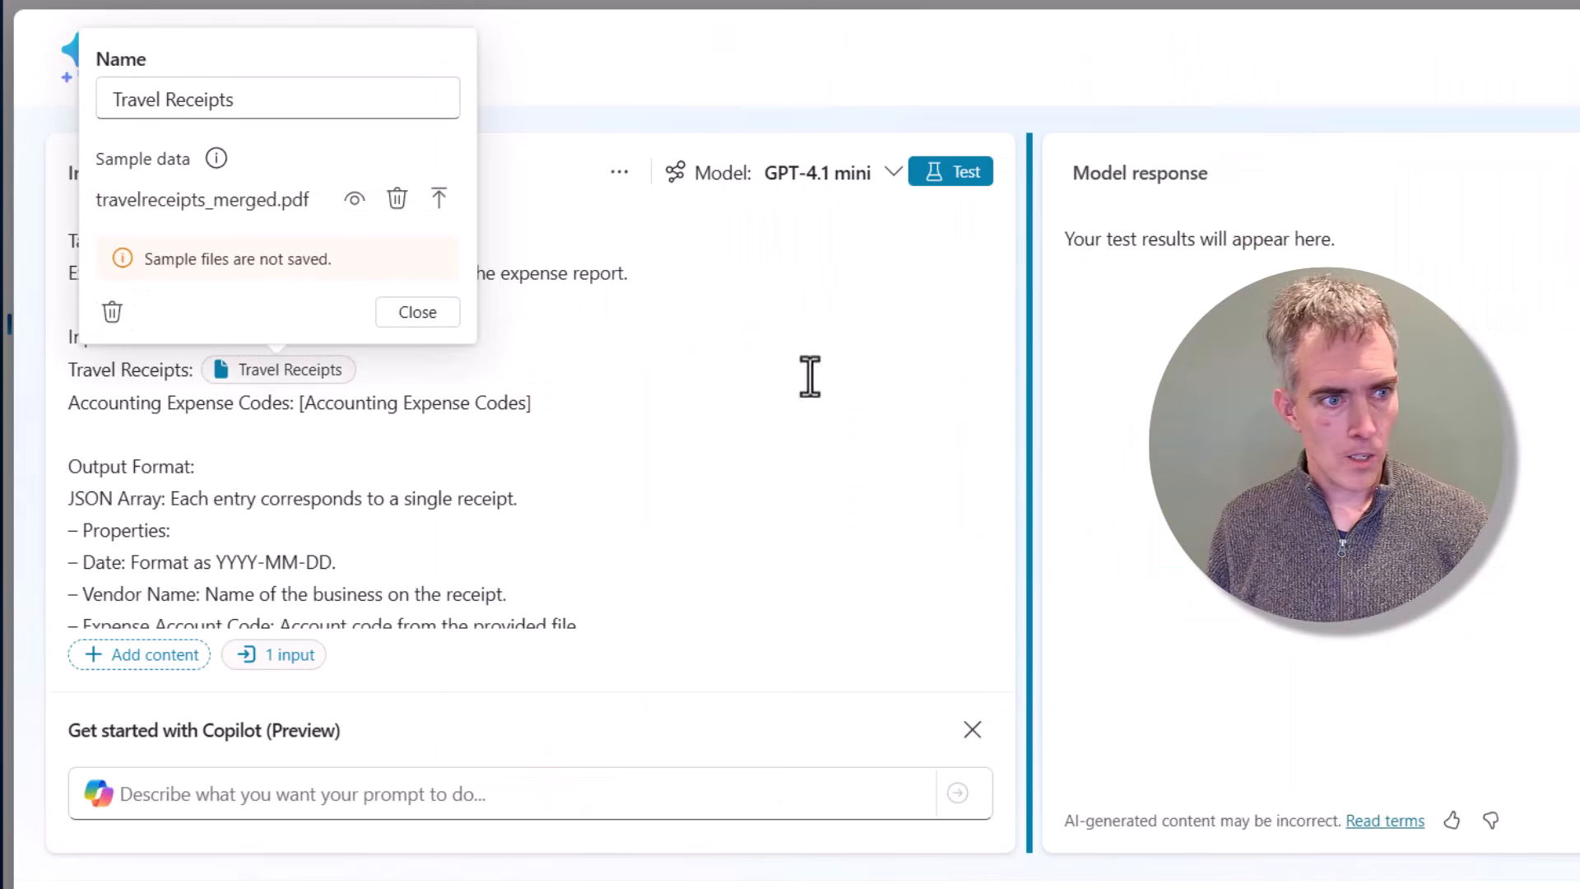
left_click(446, 322)
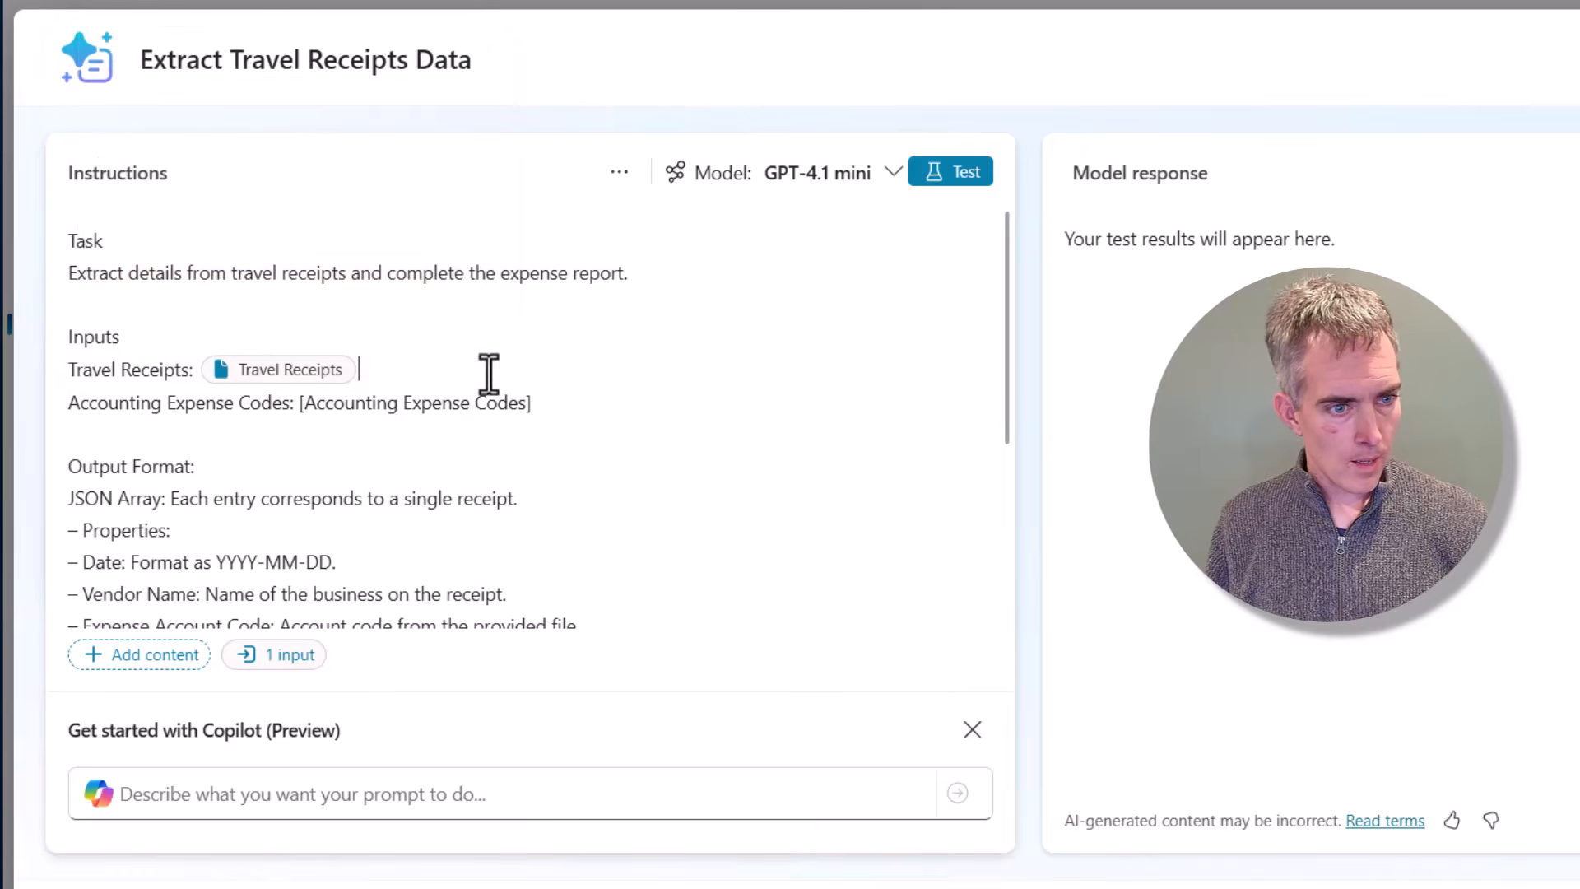
- Replace the [Accounting Expense Codes] placeholder in the prompt with a text input named "Accounting Expense Codes"
left_click_drag(543, 404, 294, 400)
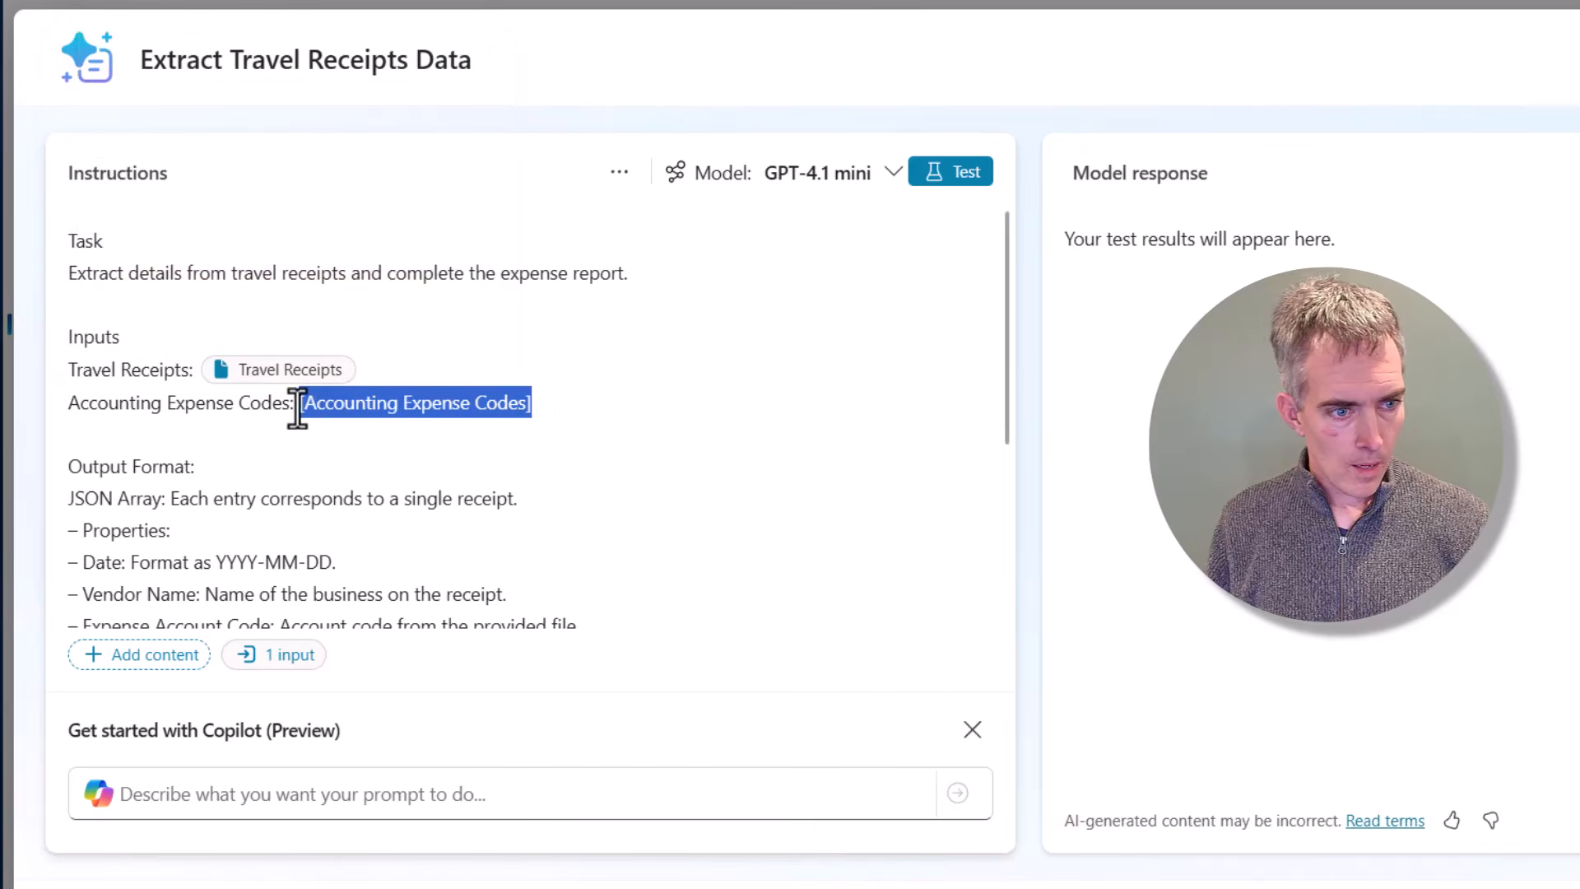
key("BackSpace")
type("/")
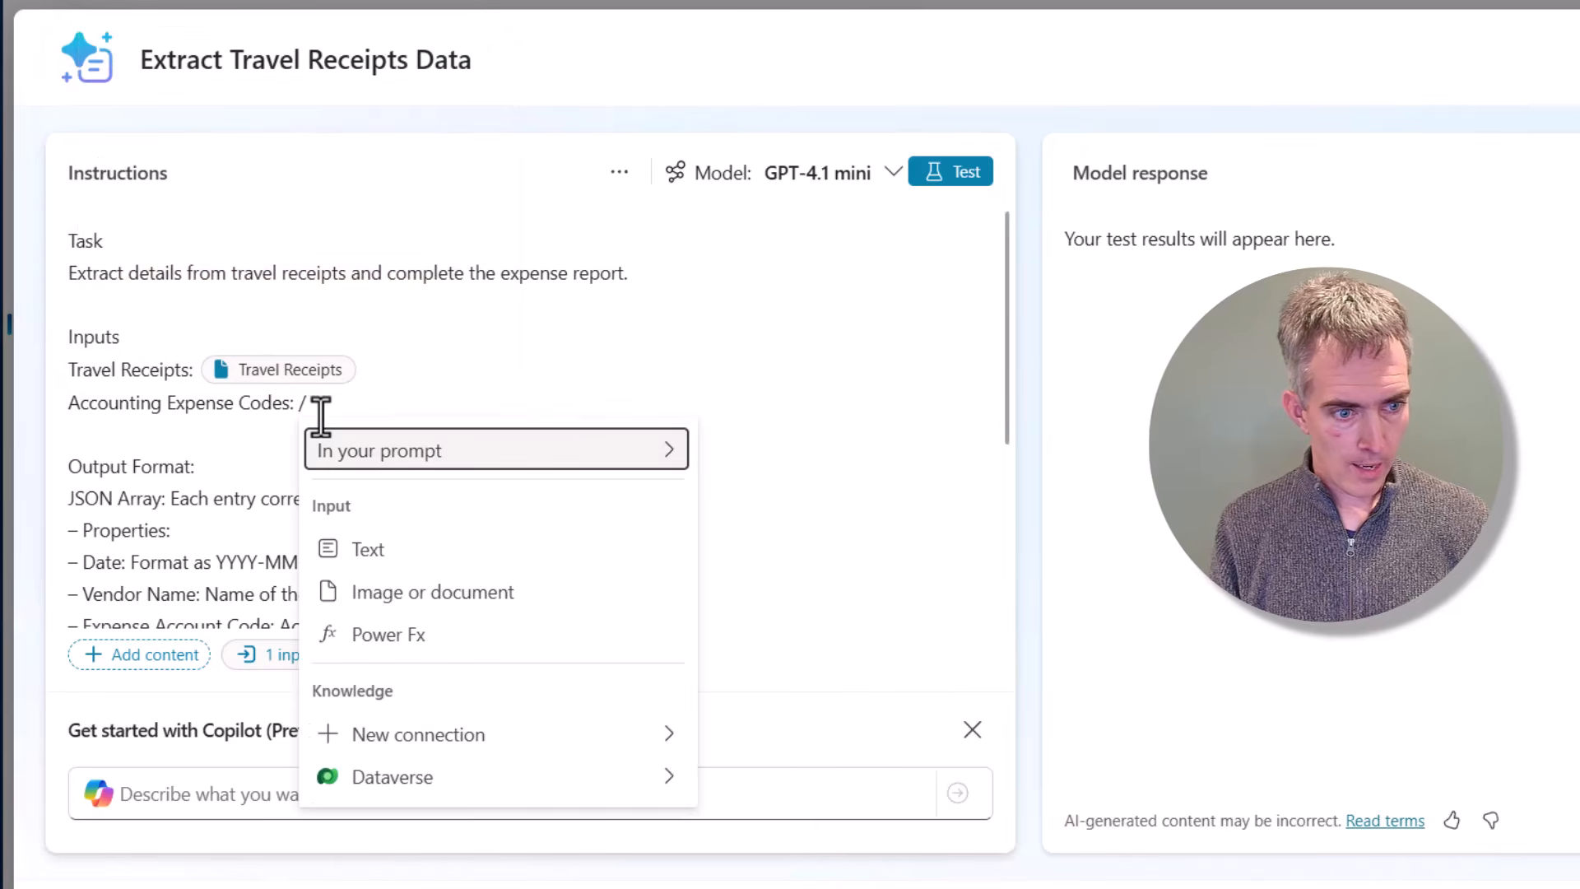
key("Down")
key("Return")
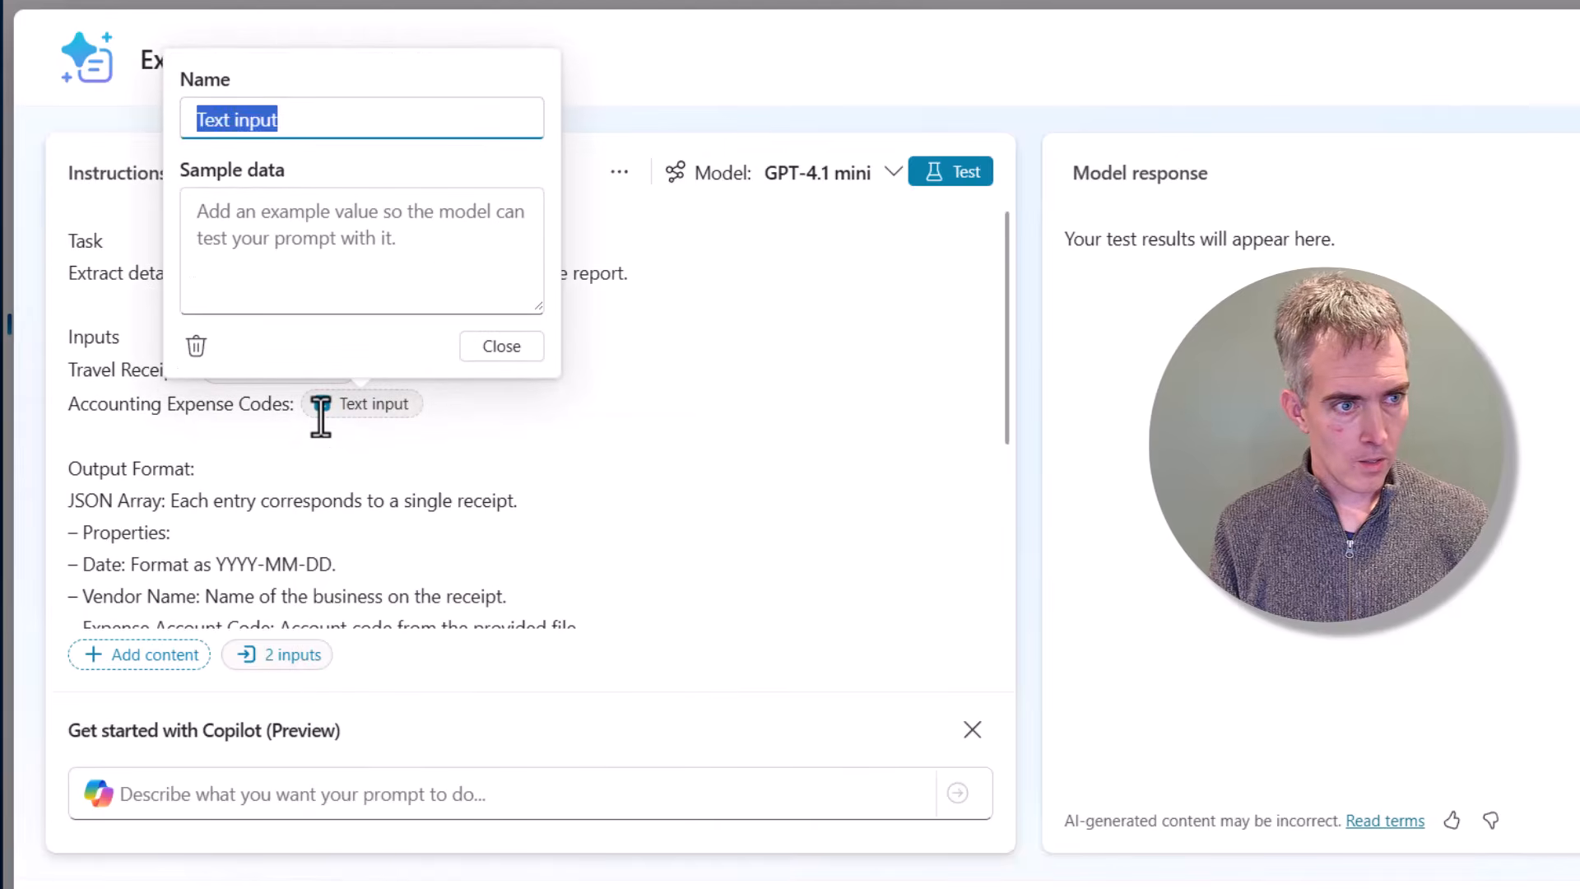
type("Account ")
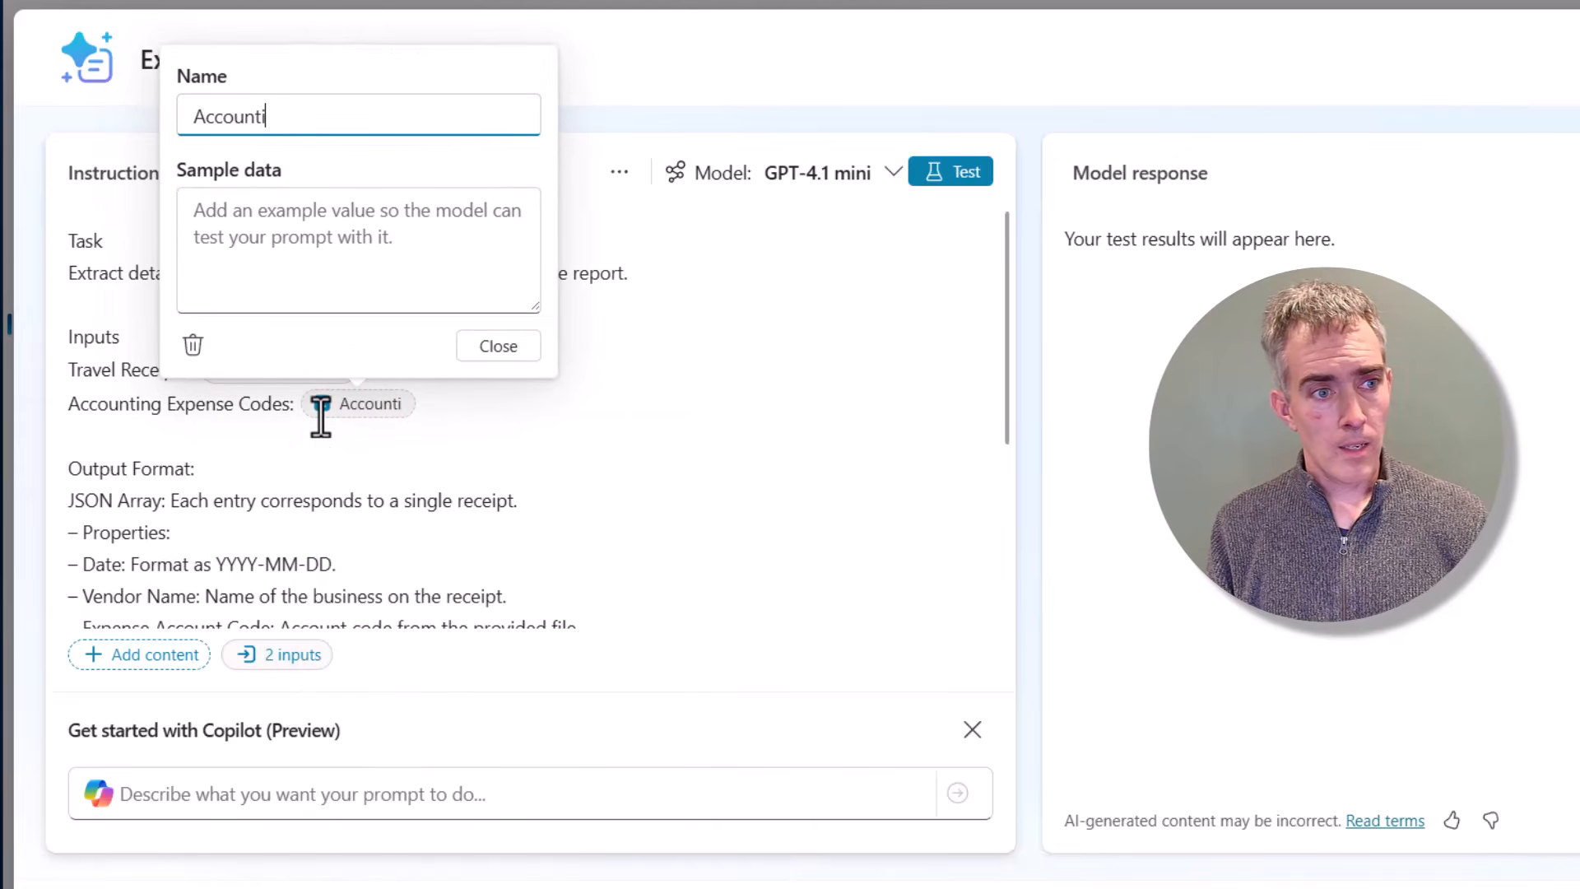
type("ng Expense Cod")
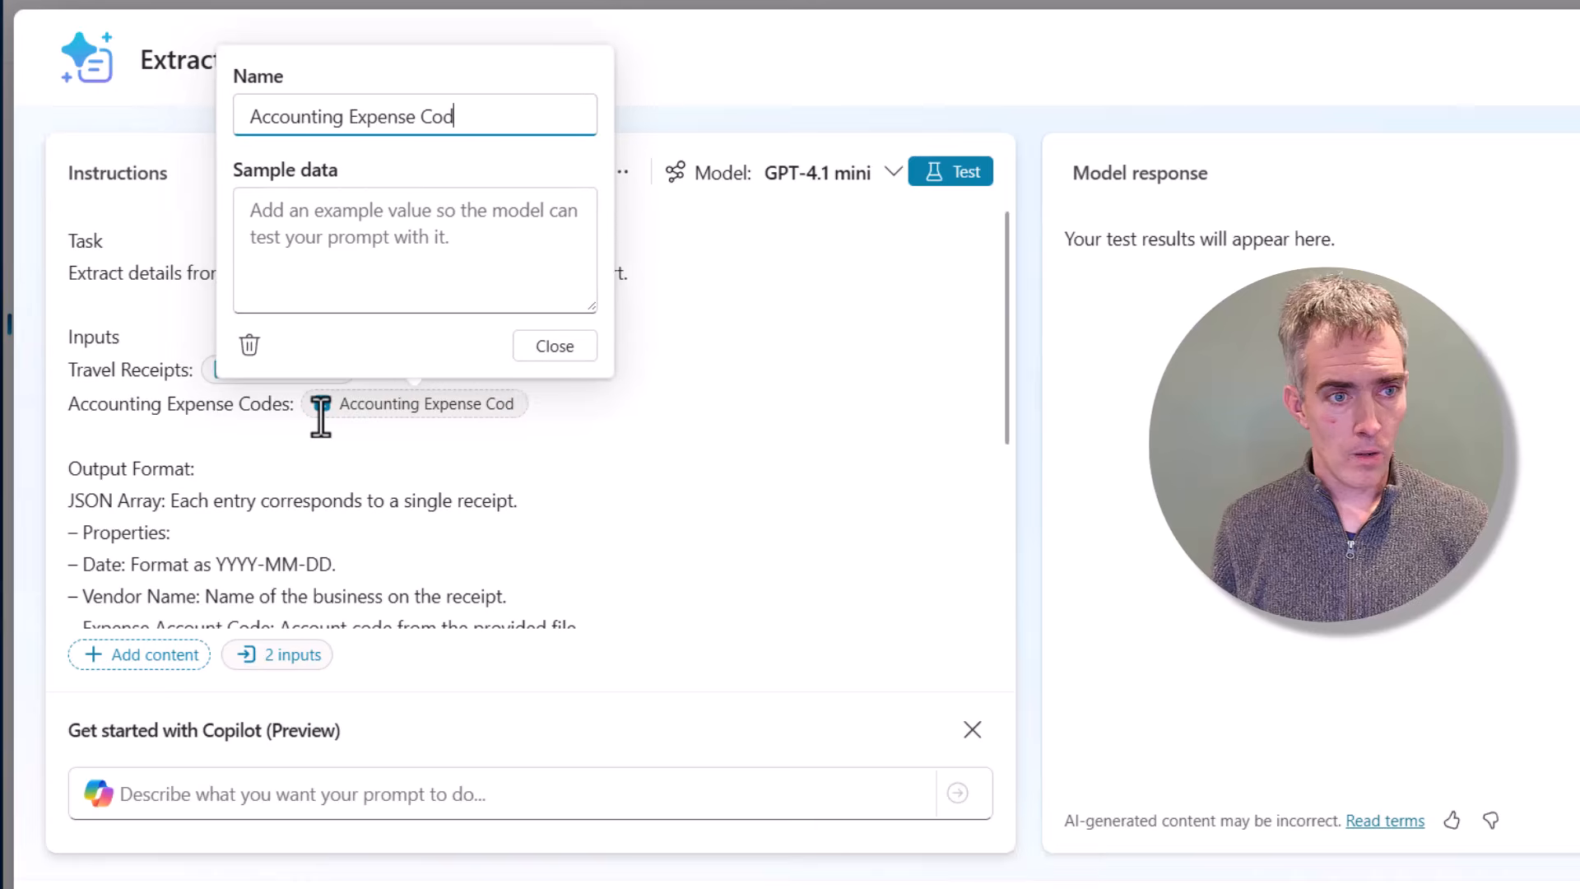
type("es")
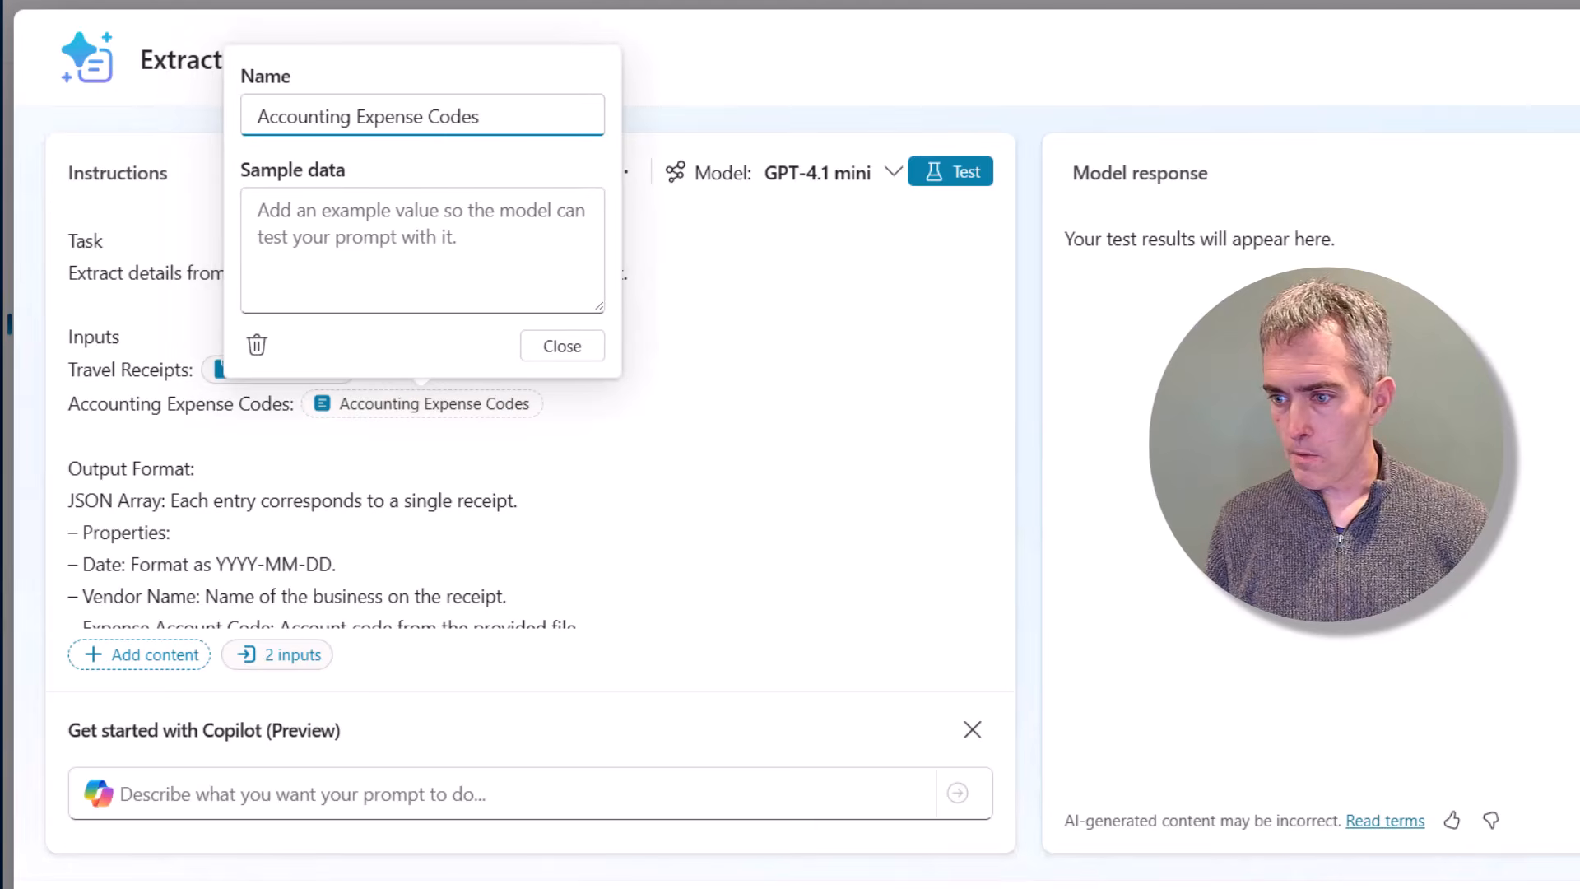
- Paste the copied list of account codes 5001 to 5004 as sample data for the Accounting Expense Codes input and close its settings
key("alt+Tab")
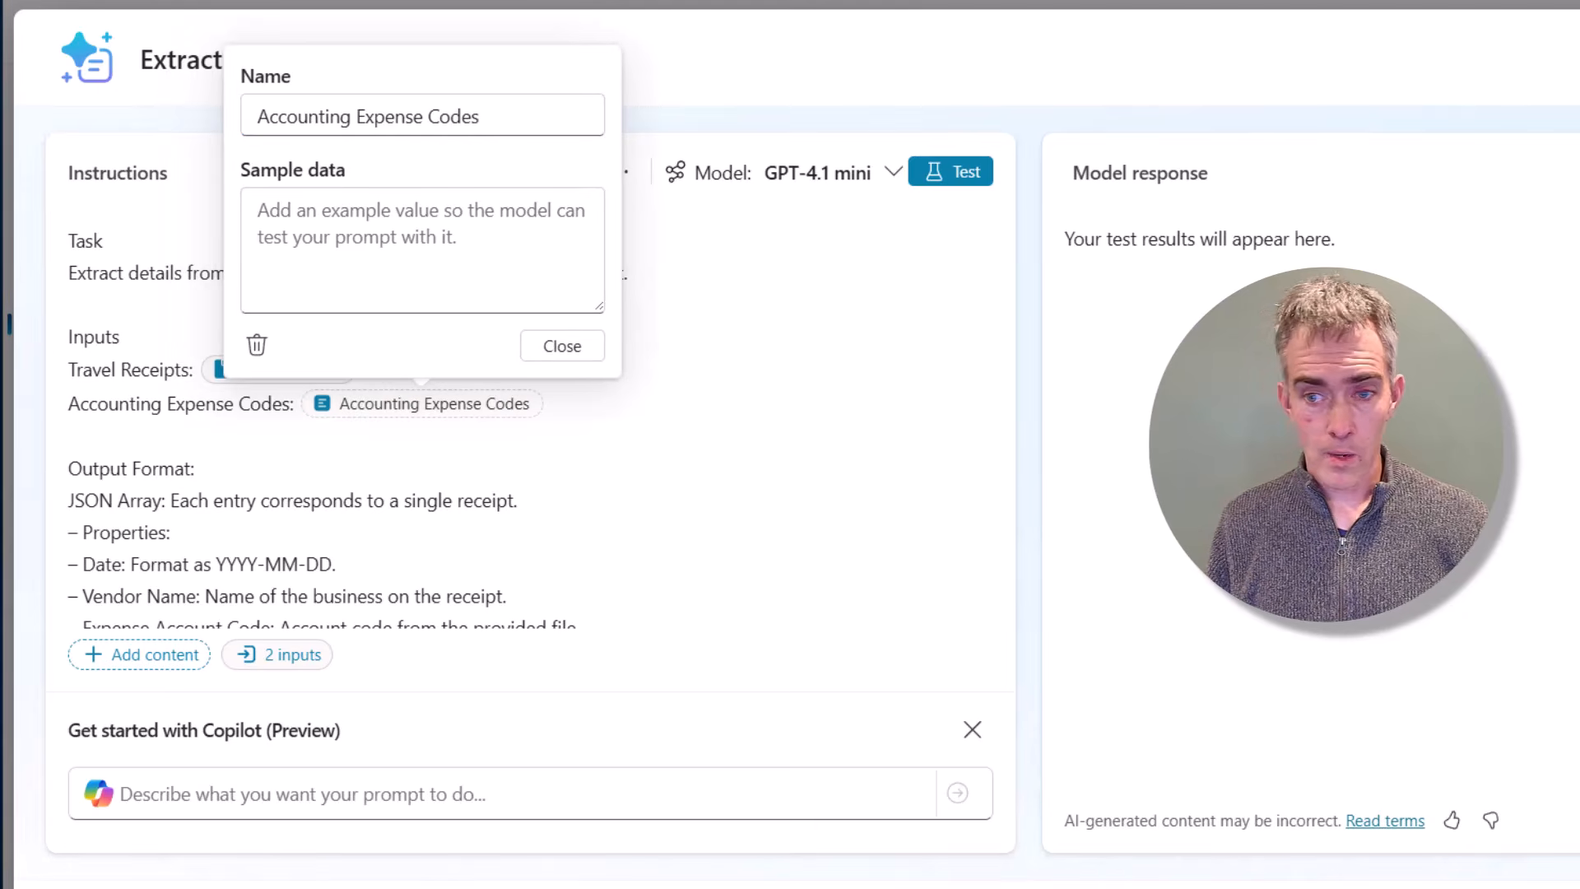
left_click(358, 218)
key("ctrl+v")
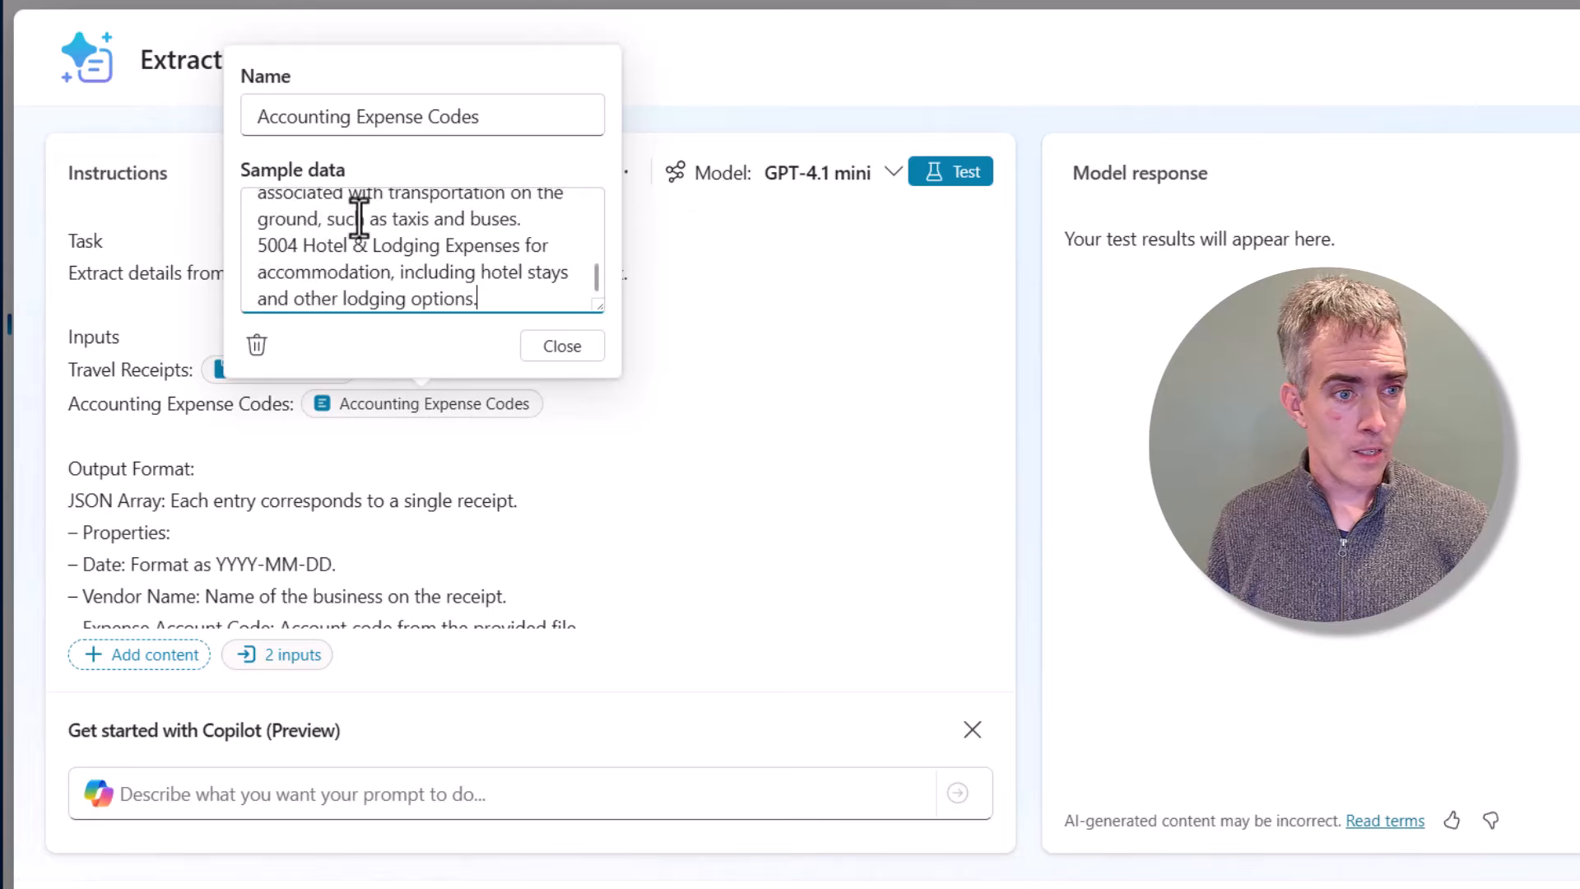
scroll(359, 218, "up", 5)
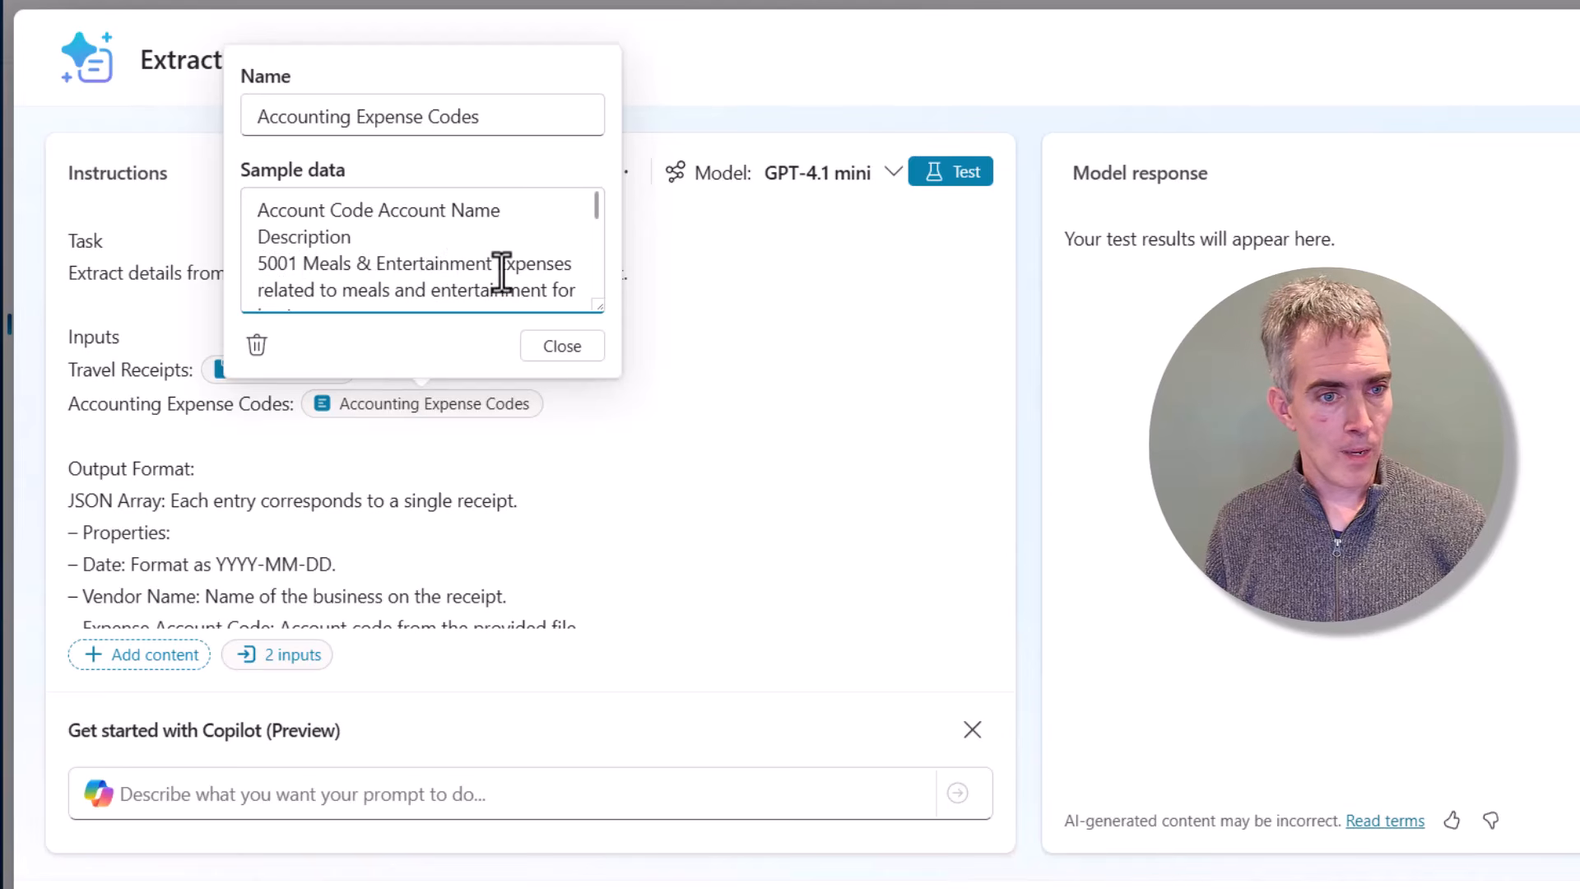
left_click_drag(598, 306, 1009, 448)
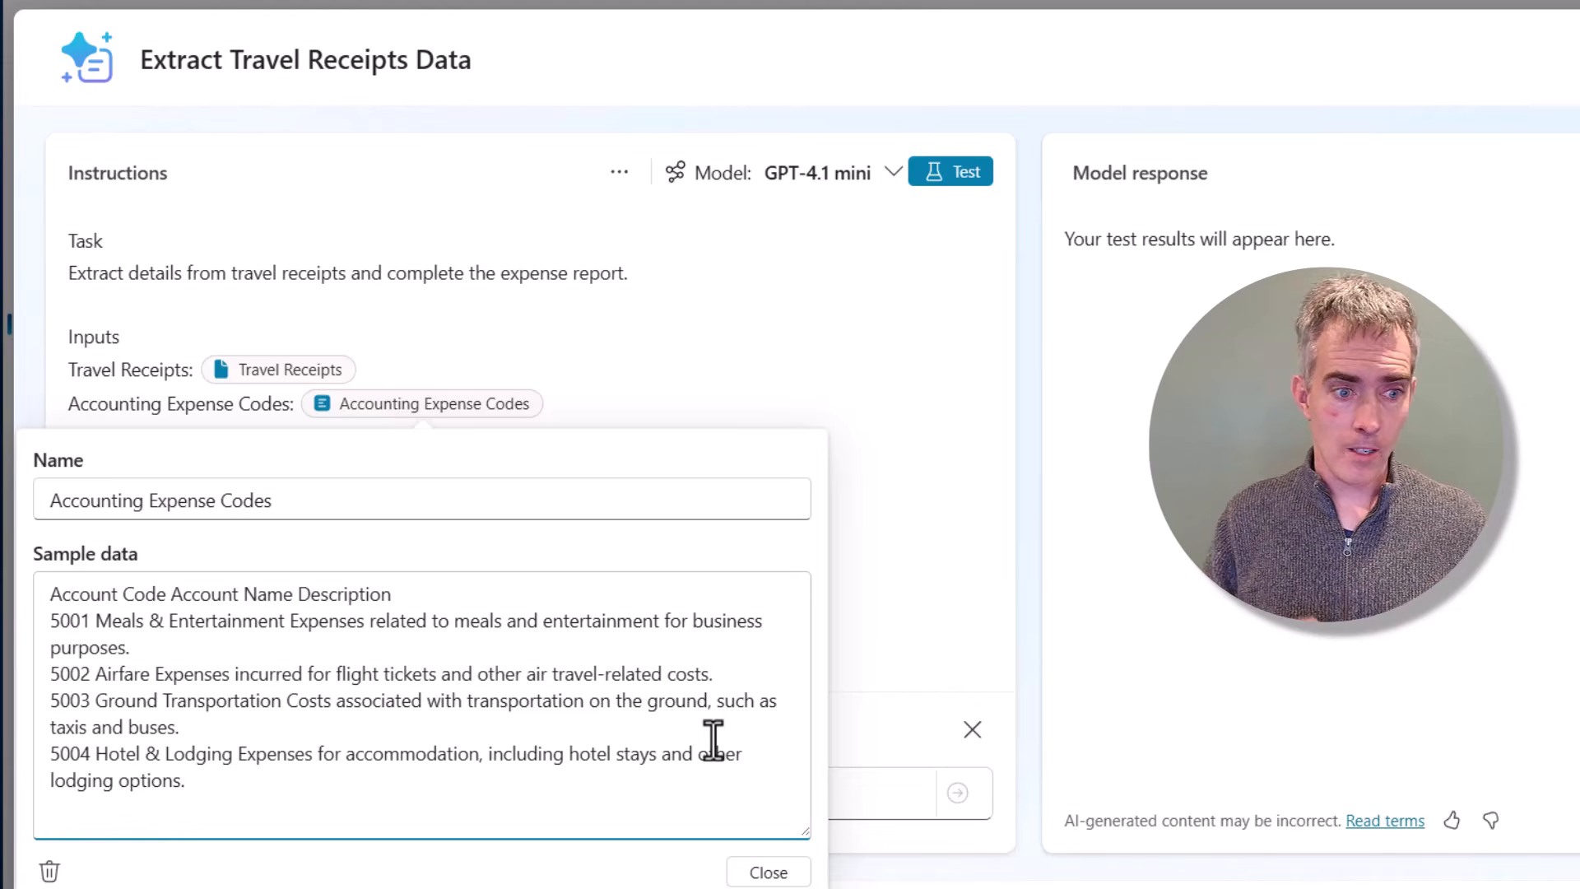
left_click(768, 870)
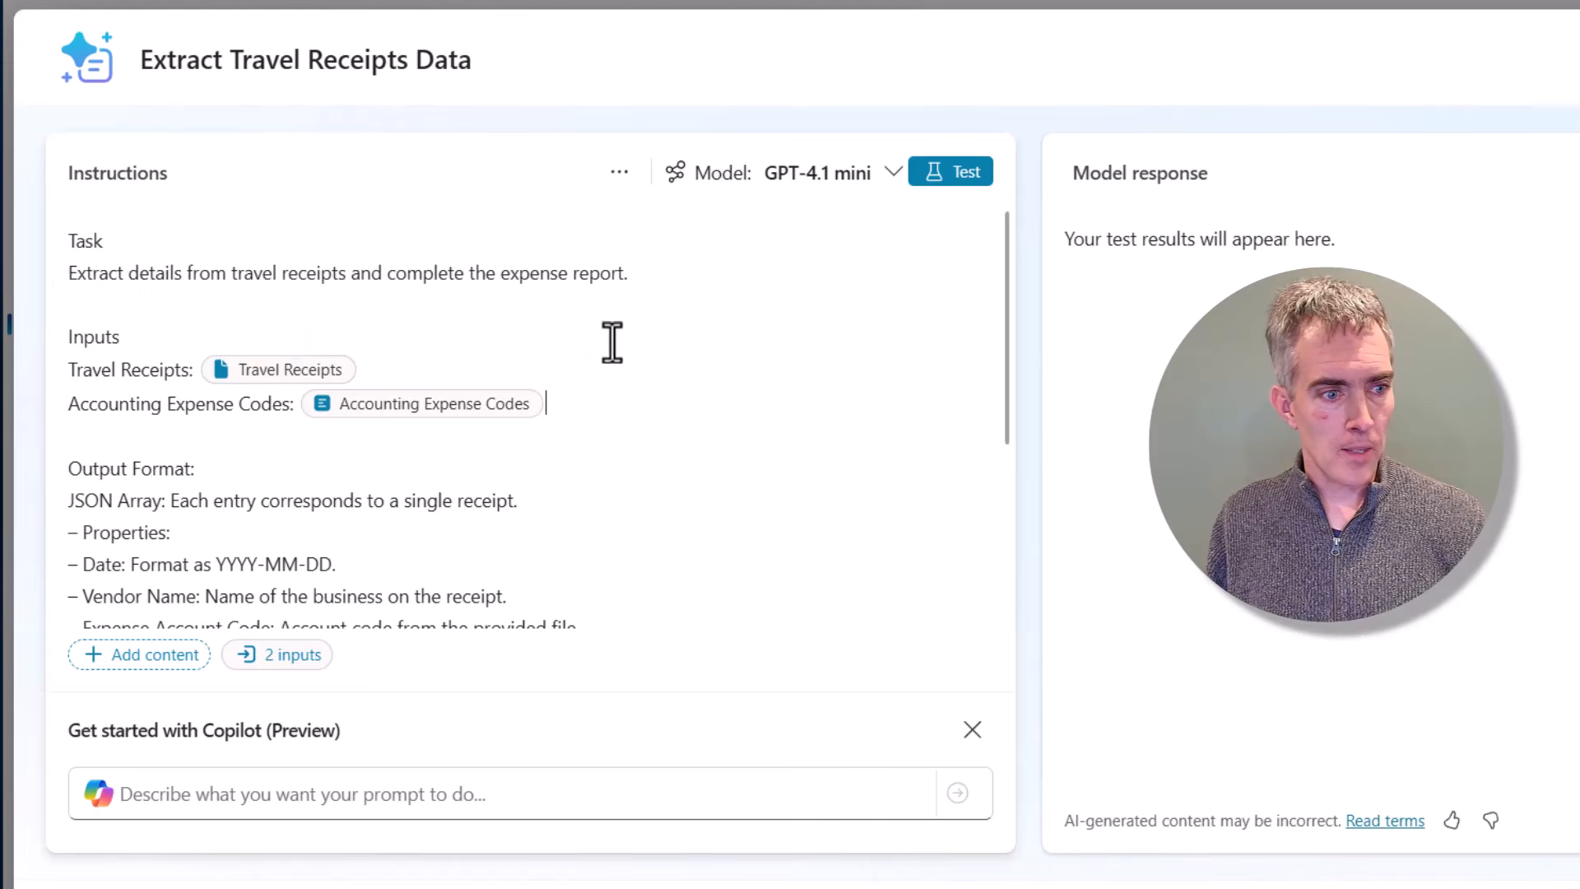
- Test the Extract Travel Receipts Data prompt with JSON output on the sample data and save it
scroll(351, 486, "down", 1)
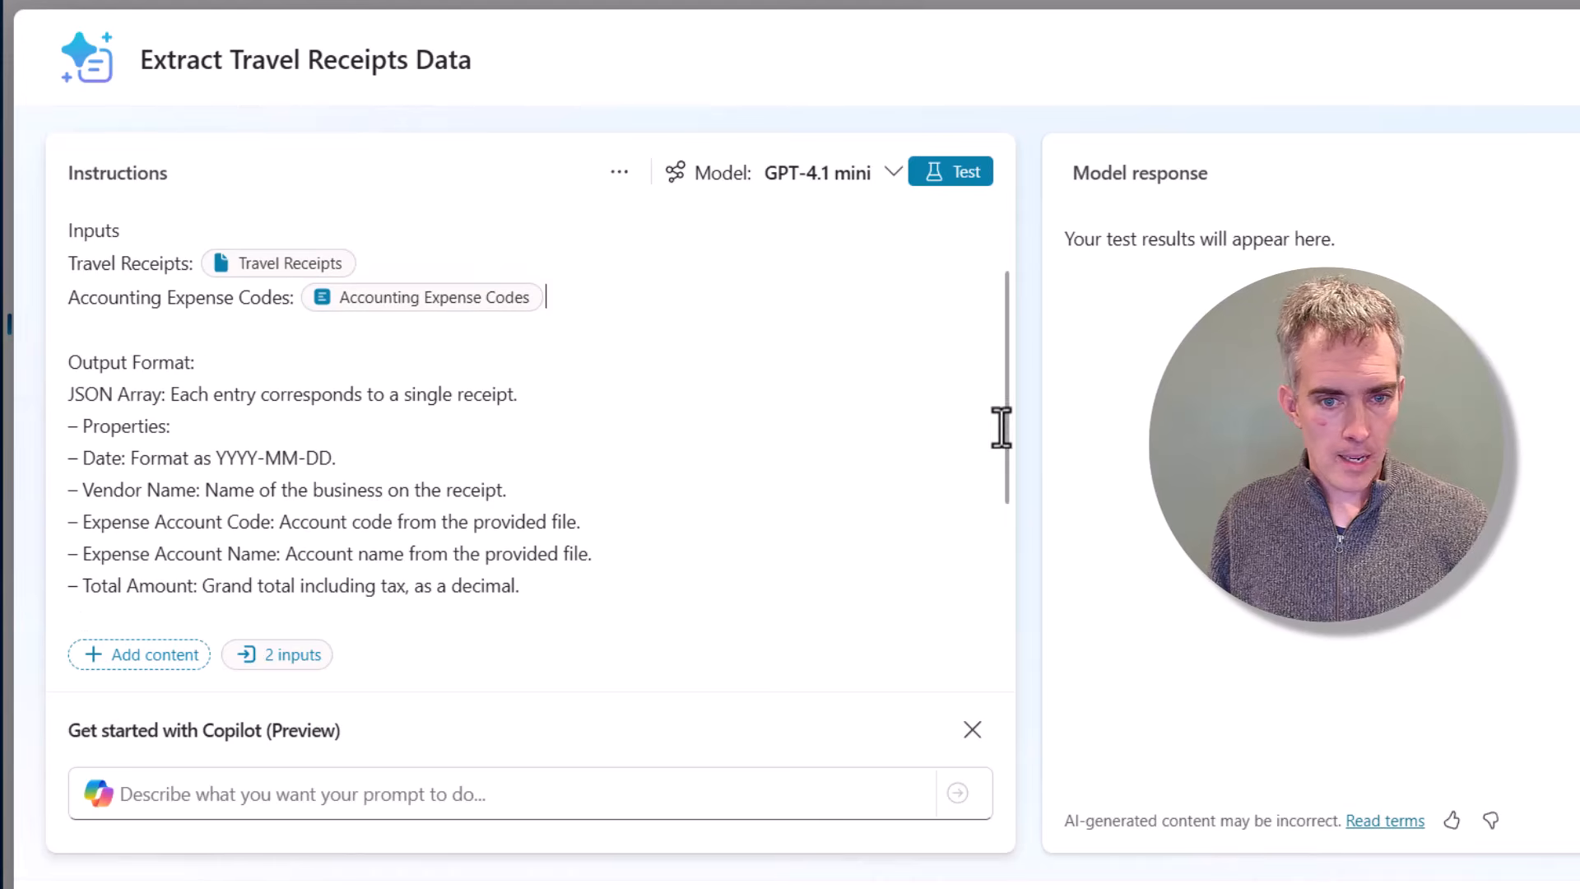
left_click_drag(1009, 430, 1006, 486)
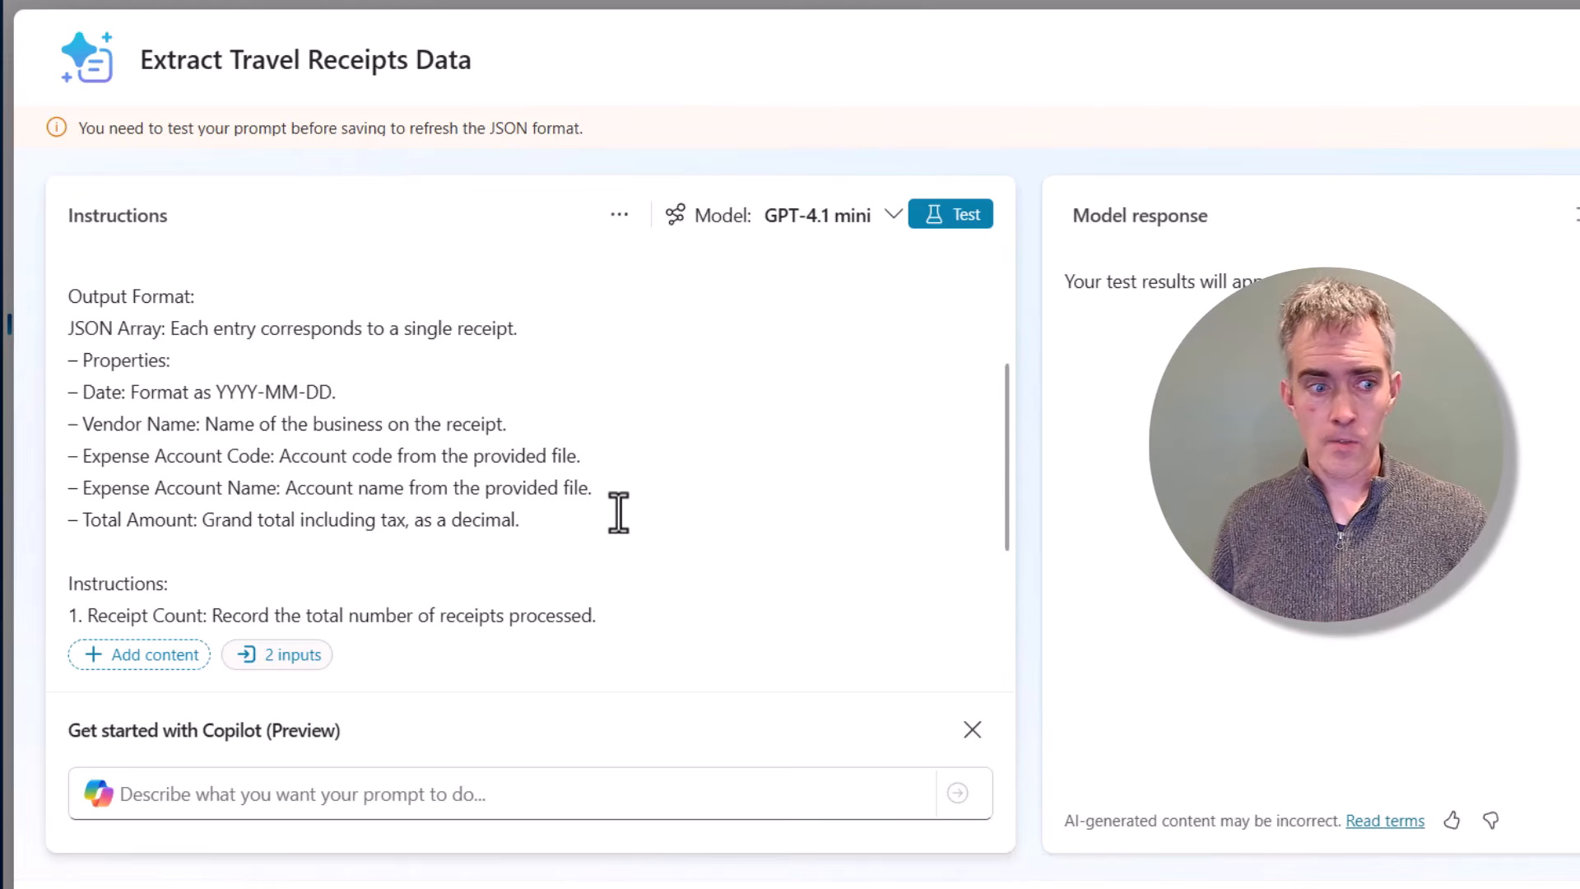
scroll(589, 536, "down", 2)
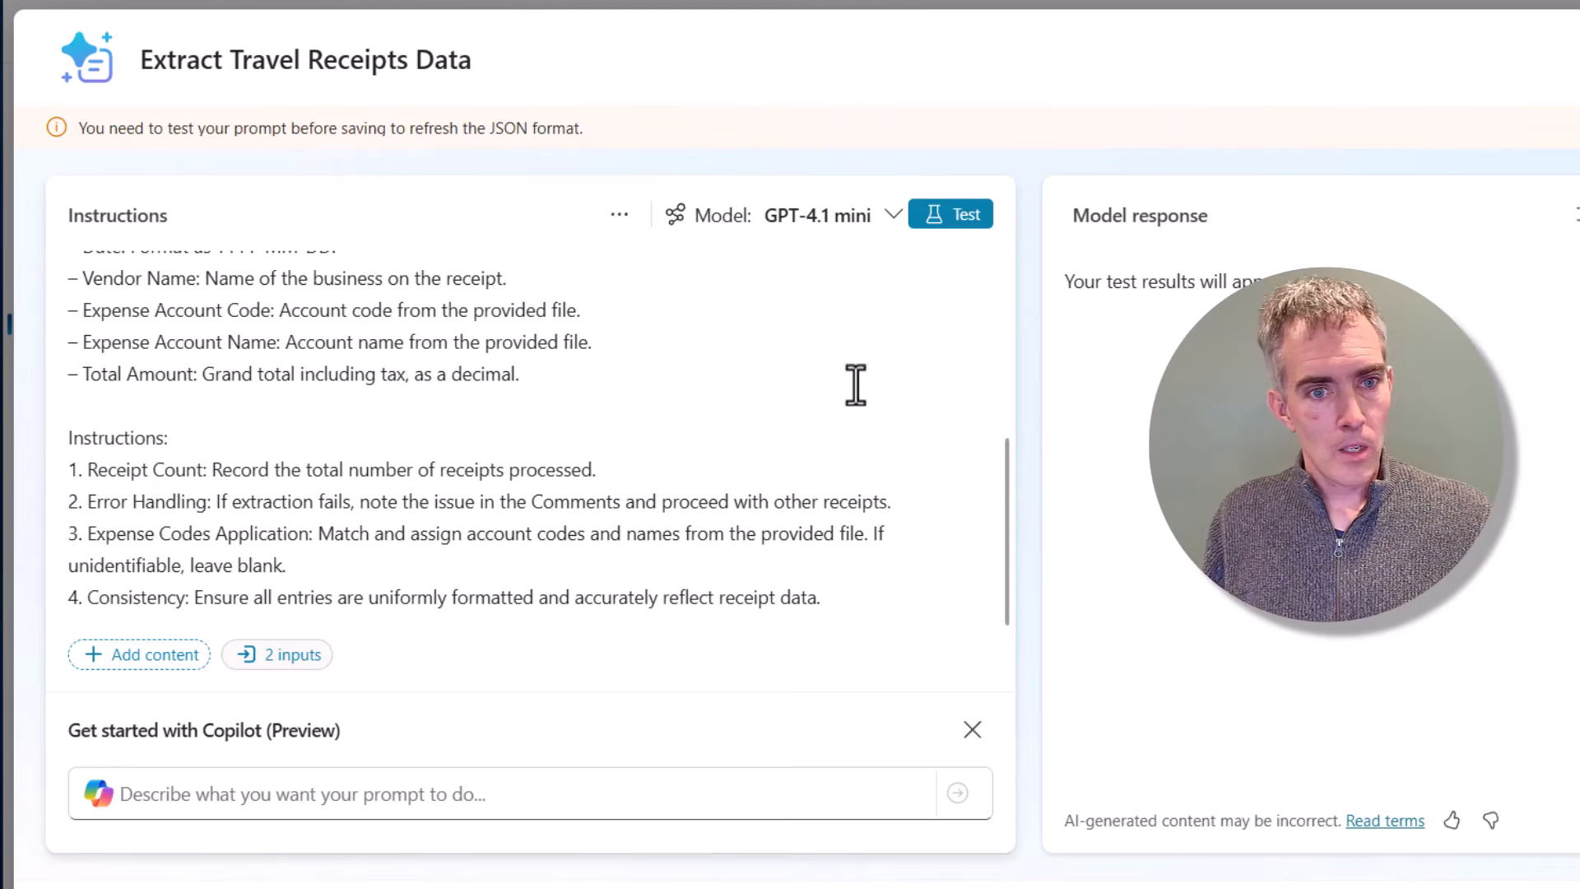
left_click(968, 221)
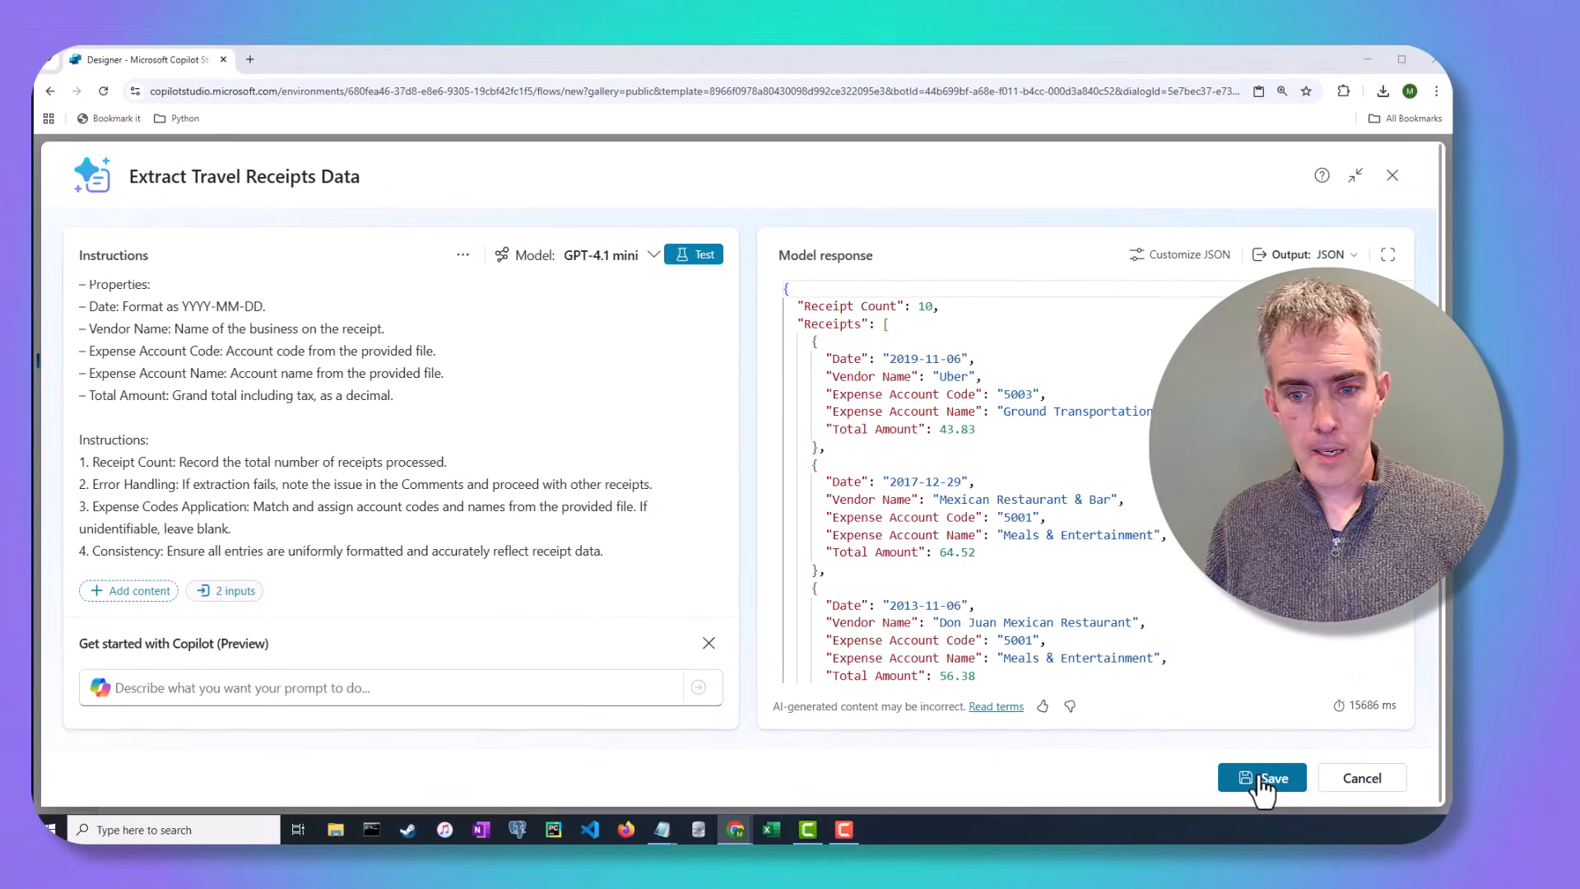
left_click(1258, 779)
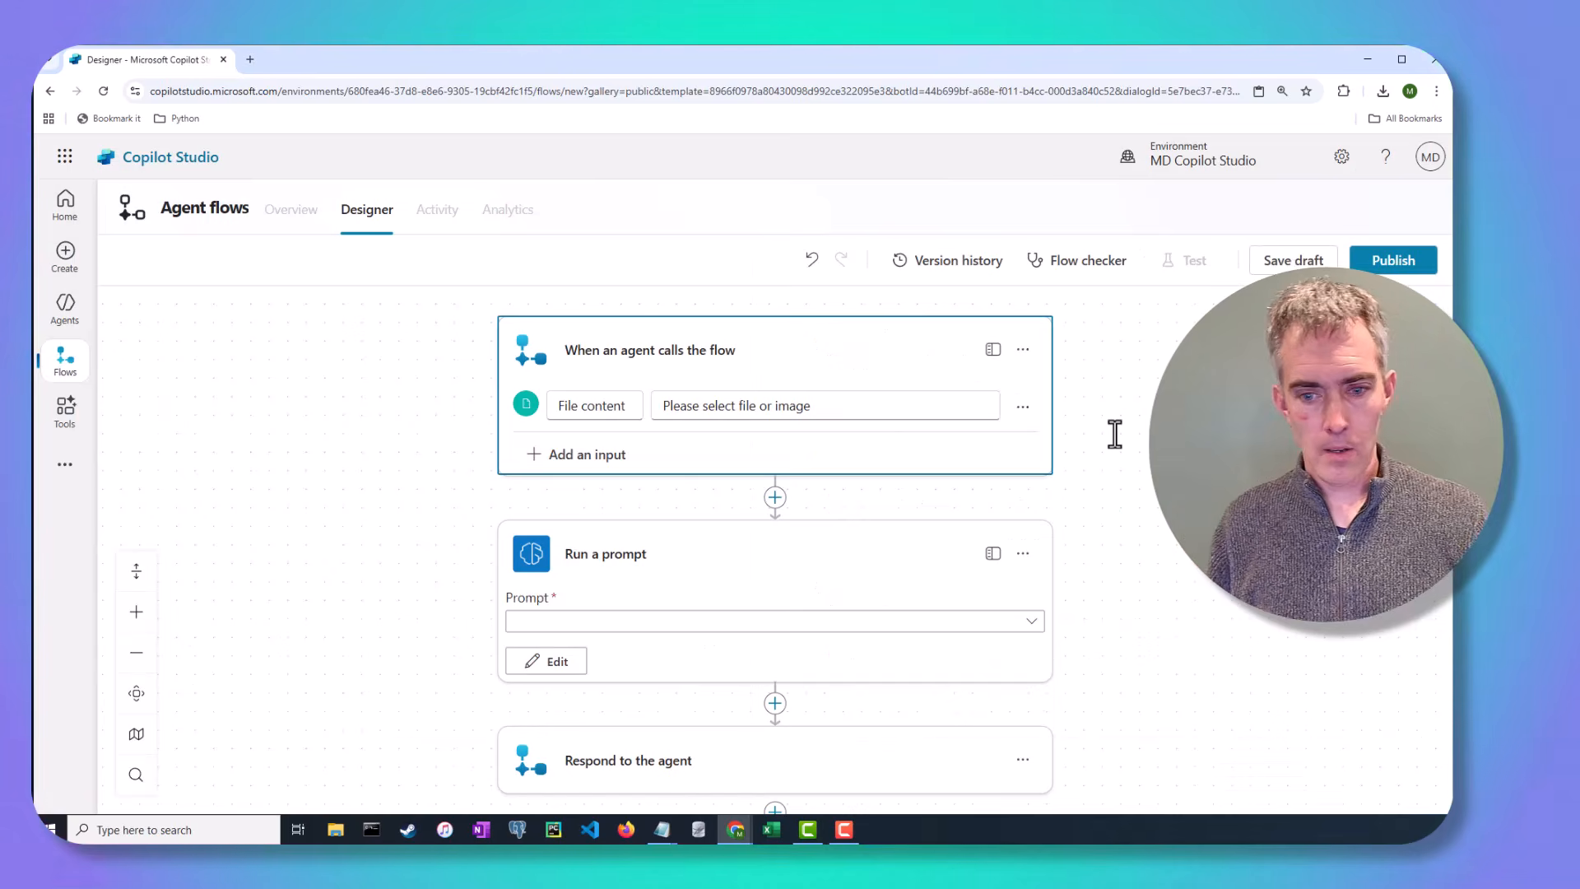
- Set the Run a prompt action's Travel Receipts input to the trigger's dynamic value "File content contentBytes"
scroll(1065, 521, "down", 1)
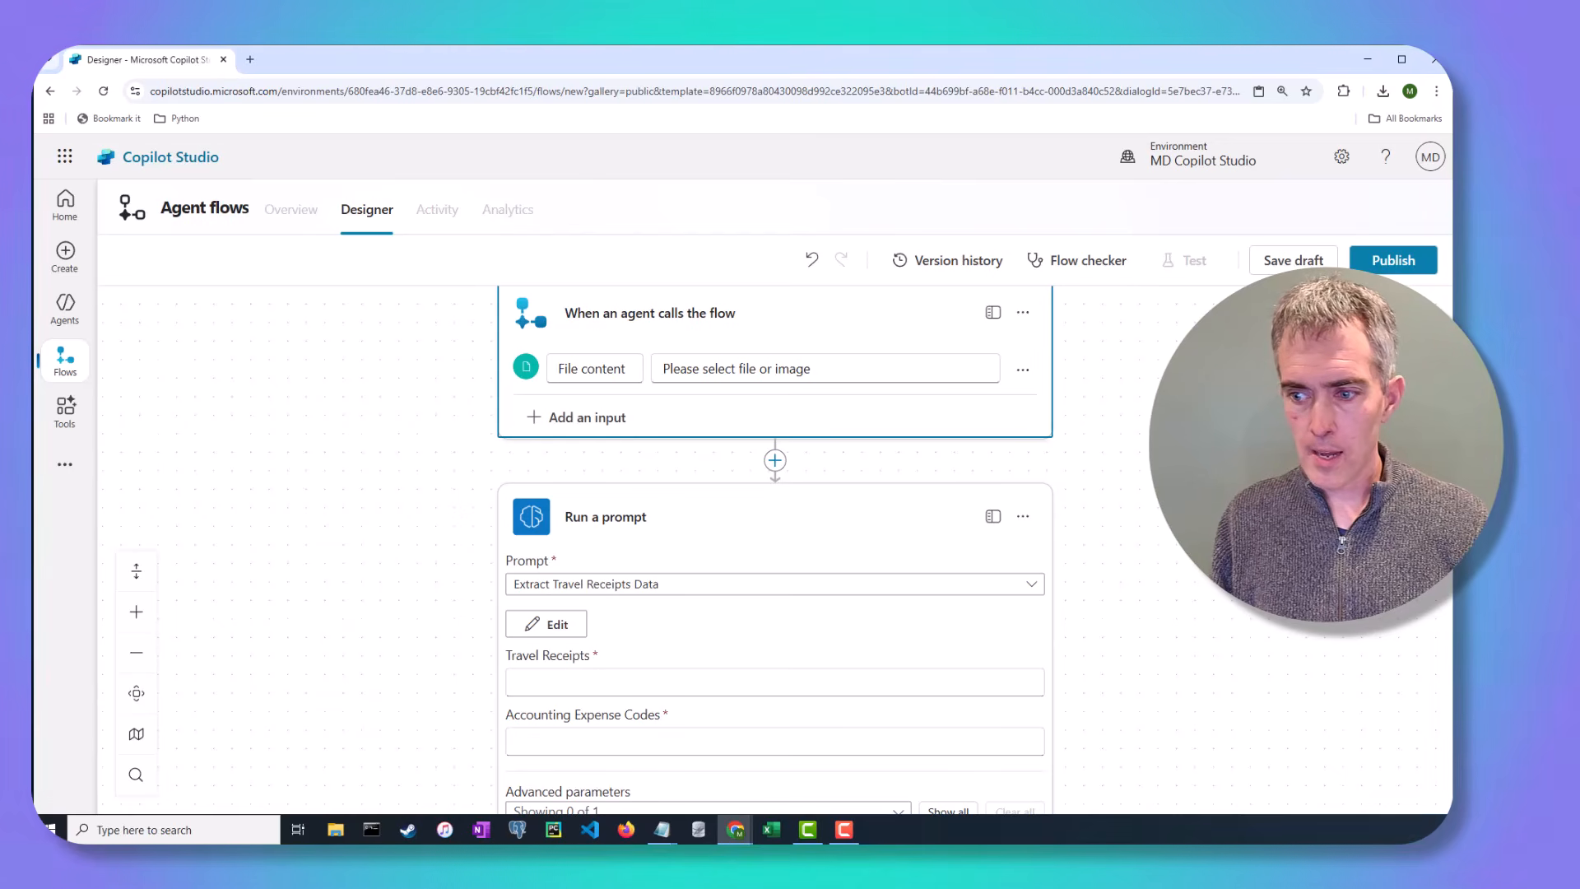
left_click(739, 683)
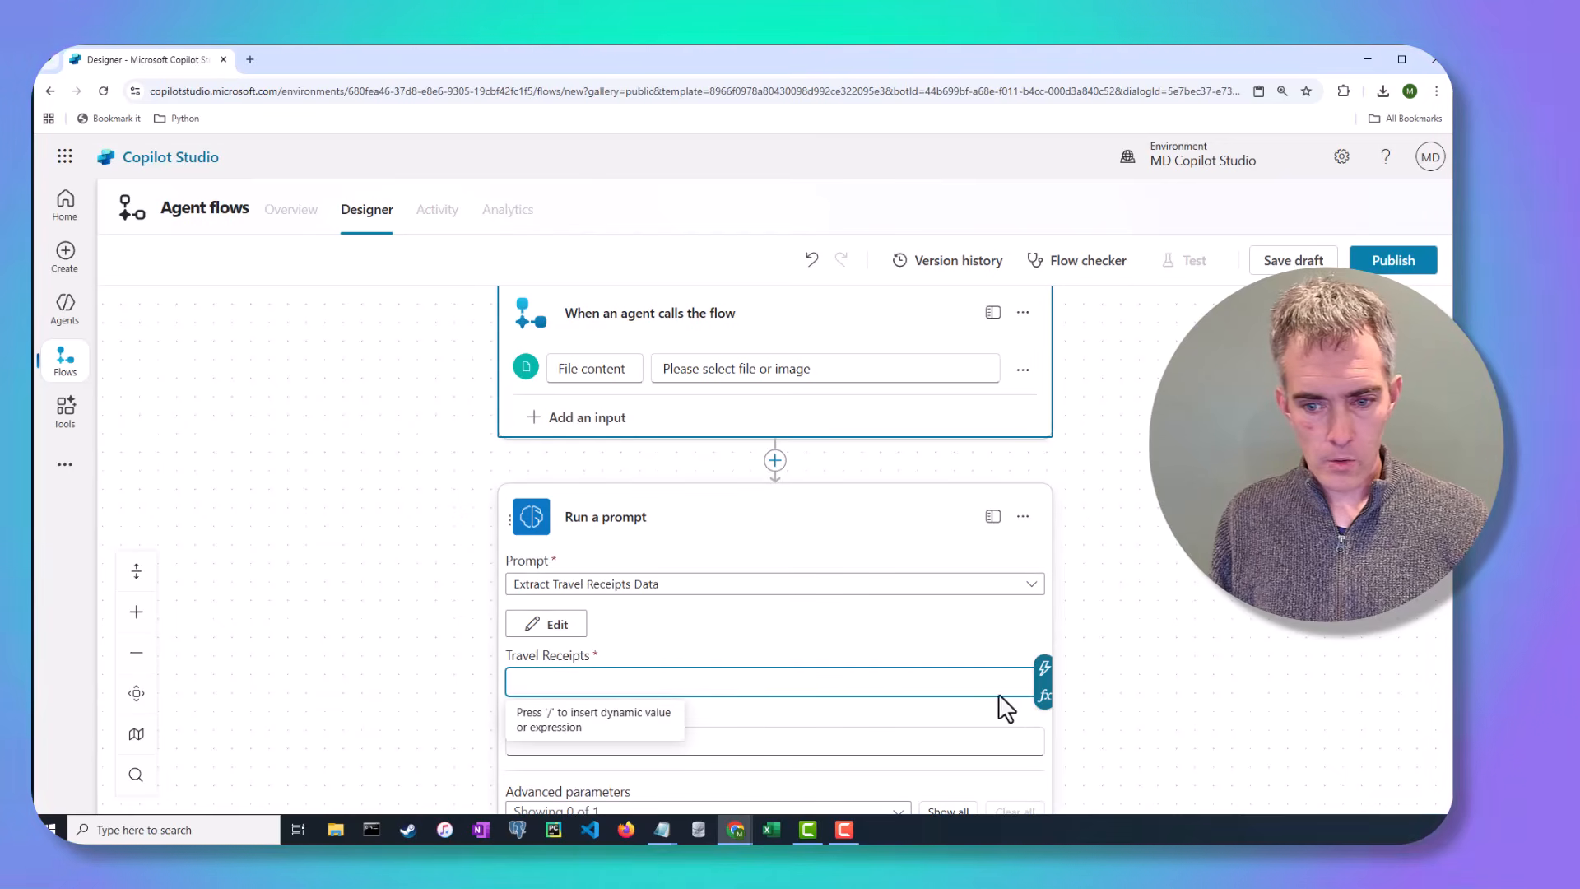
left_click(1043, 668)
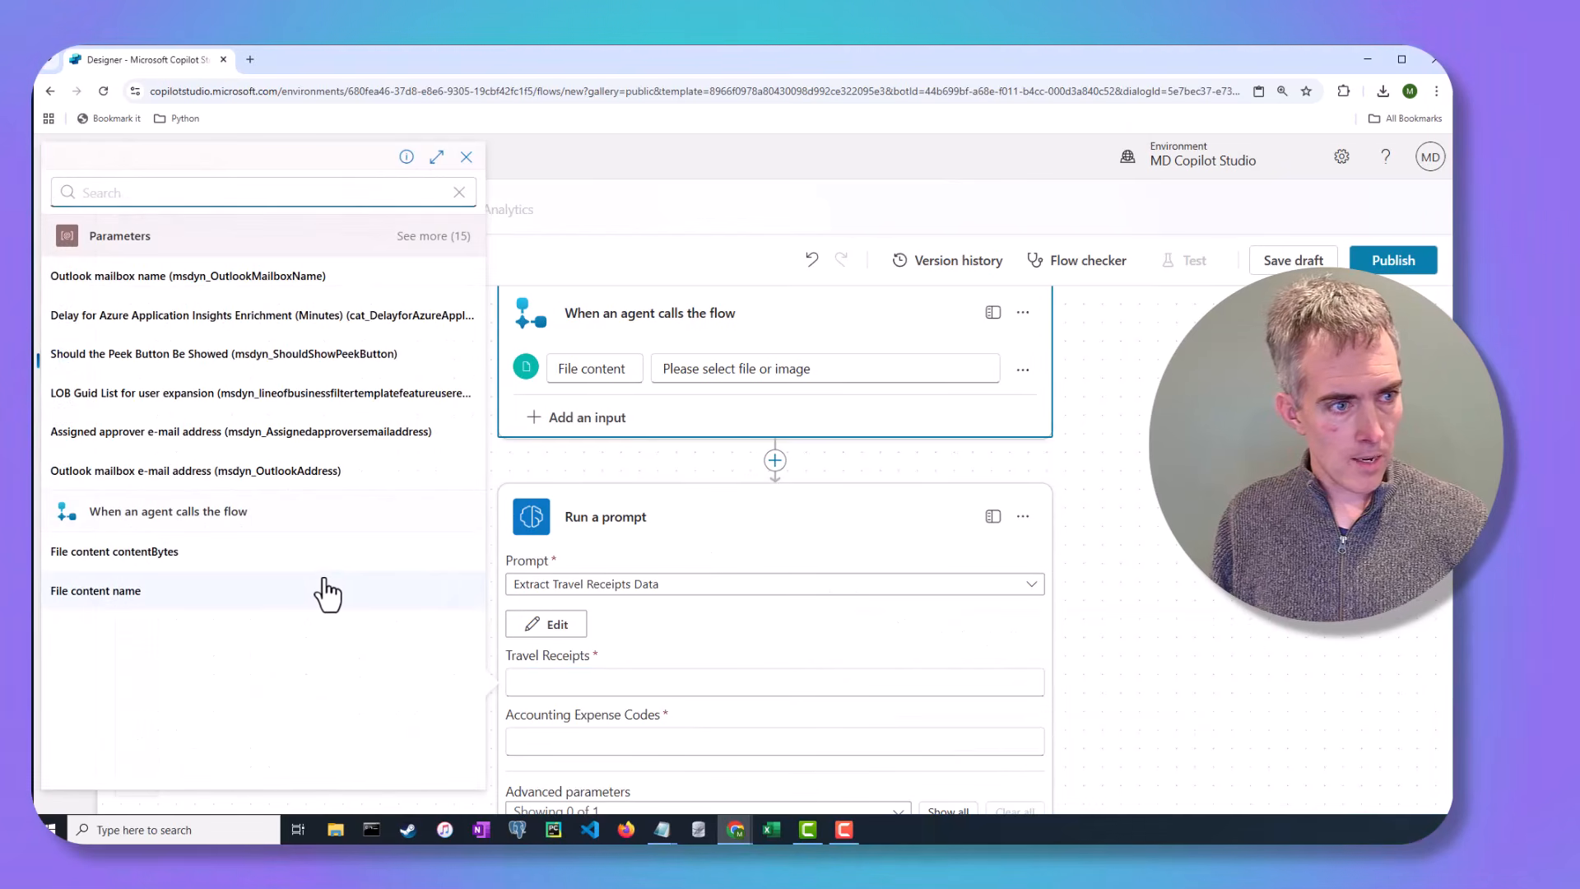
left_click(230, 553)
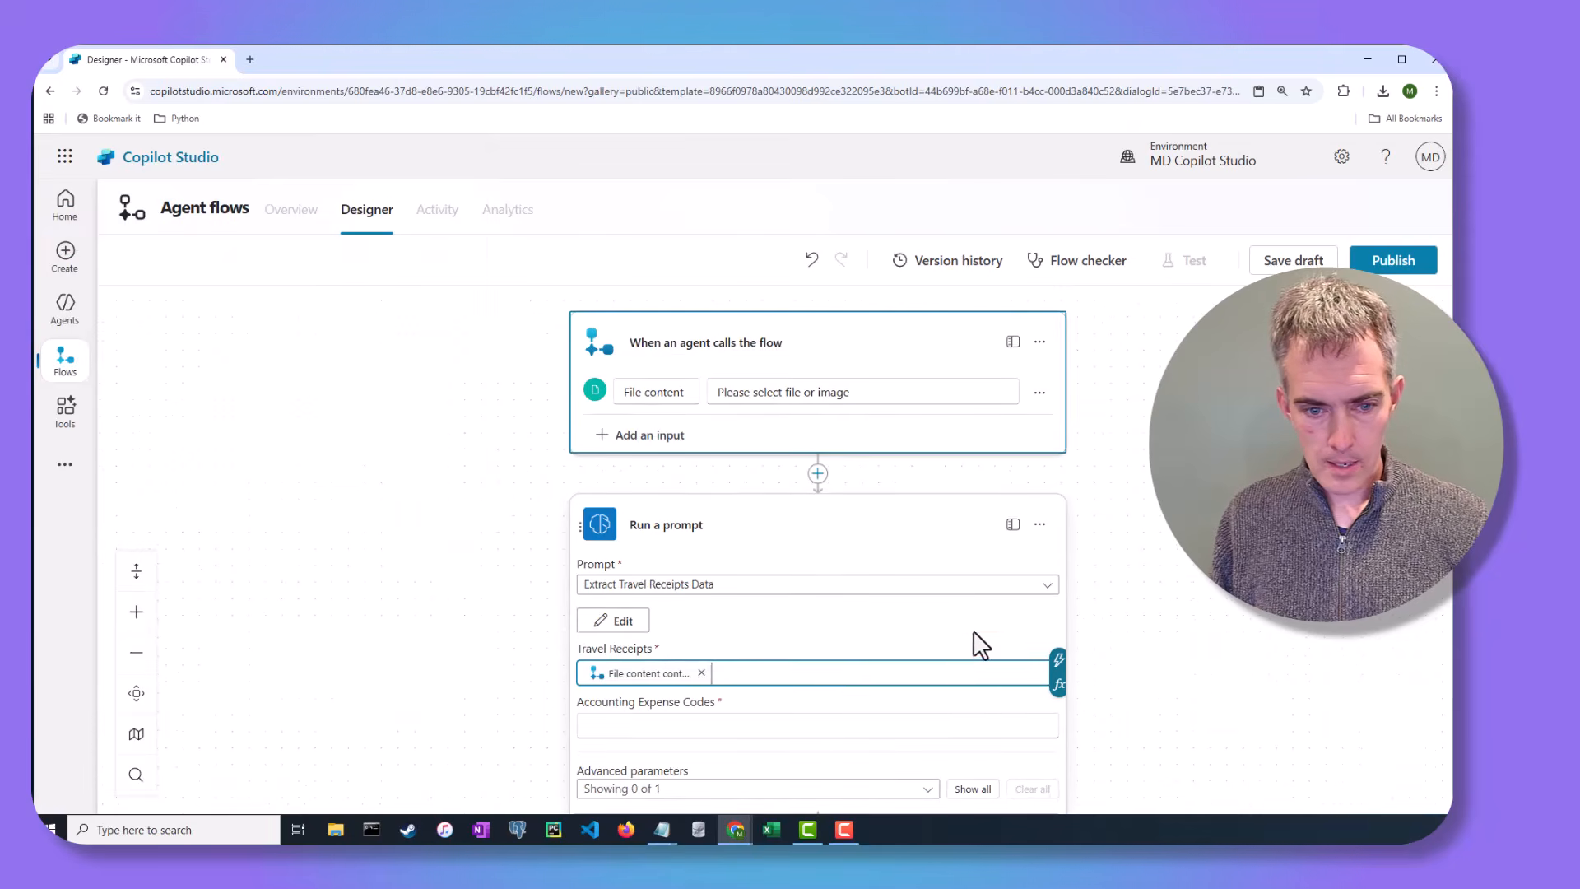
- Fill the Run a prompt action's Accounting Expense Codes input with the list of account codes 5001 to 5004 and their descriptions
key("ctrl+plus")
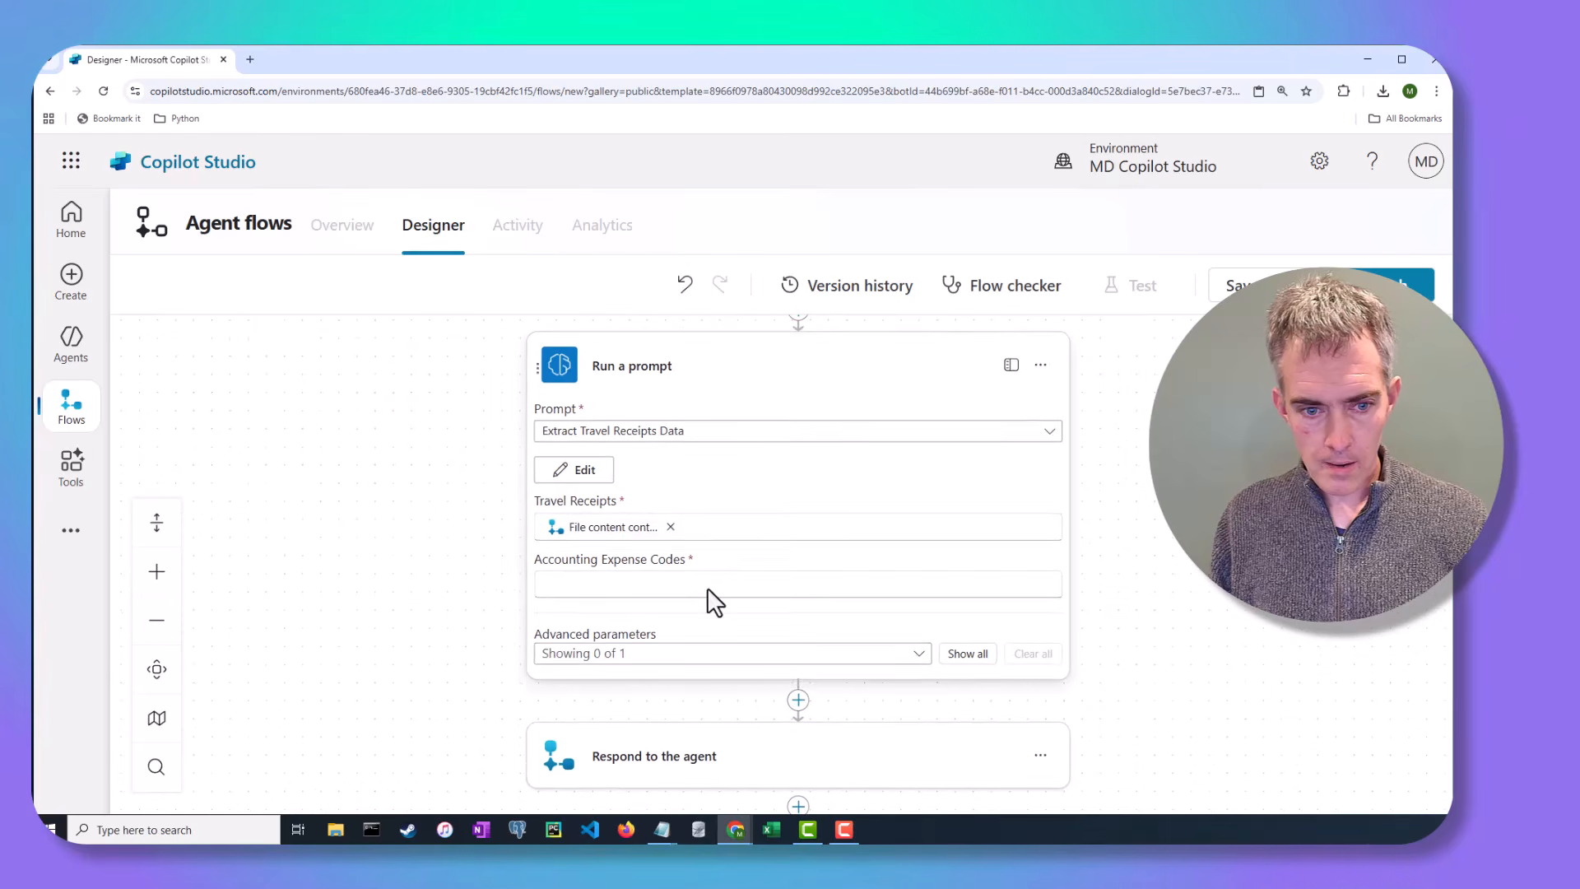
left_click(695, 582)
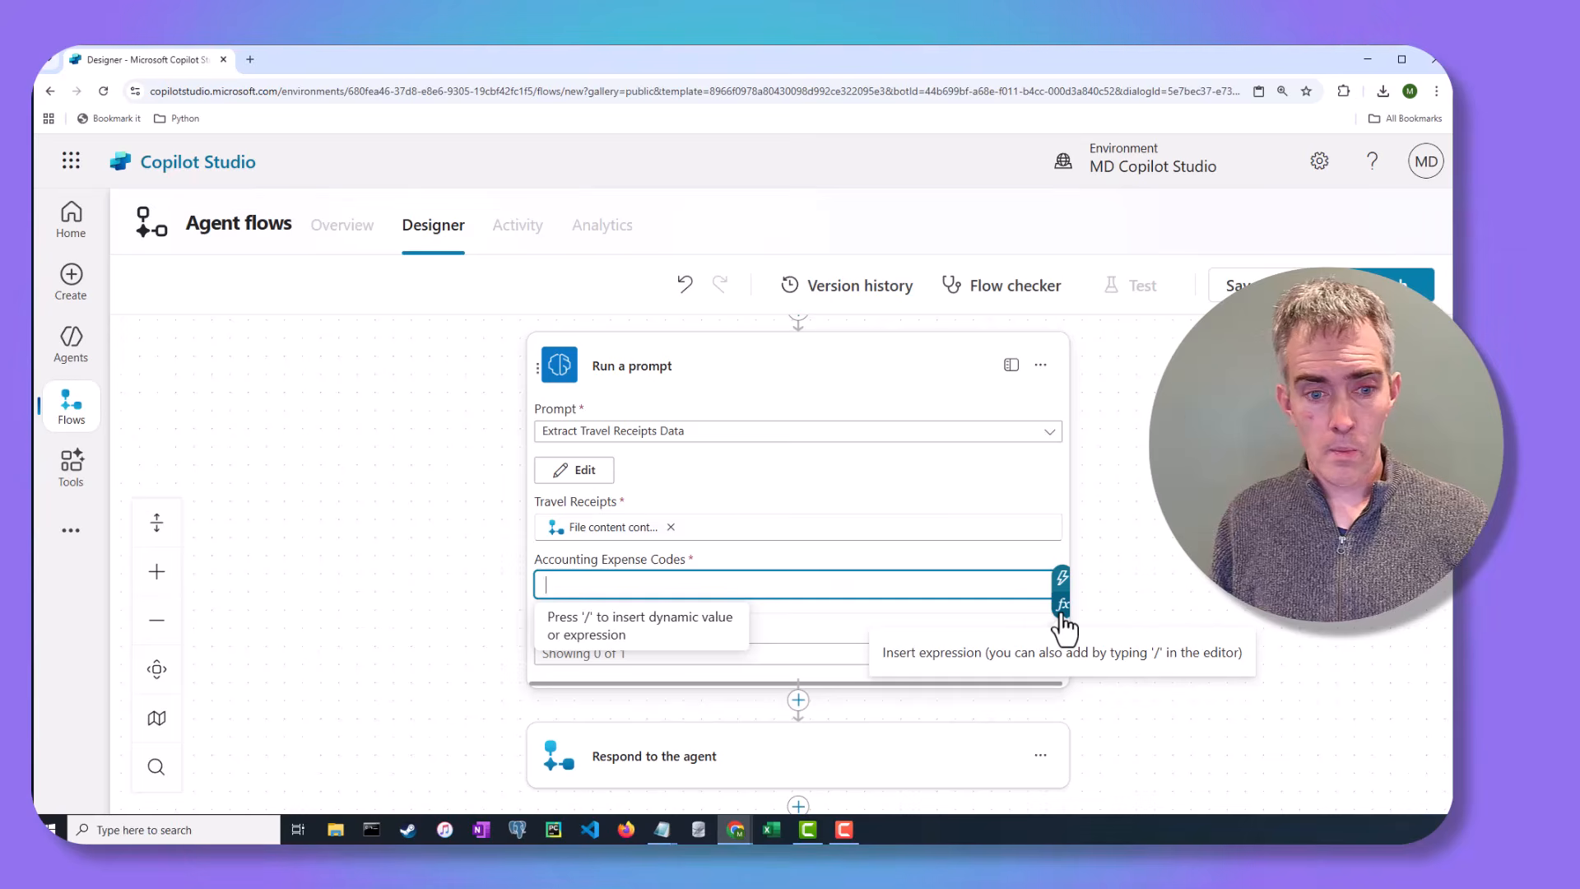
type("Account Code Account Name Description 5001 Meals & Entertainment Expenses related to meals and entertainment for business purposes. 5002 Airfare Expenses incurred for flight tickets and other air travel-related costs. 5003 Ground Transportation Costs associated with transportation on the ground, such as taxis and buses. 5004 Hotel & Lodging Expenses for accommodation, including hotel stays and other lodging options.")
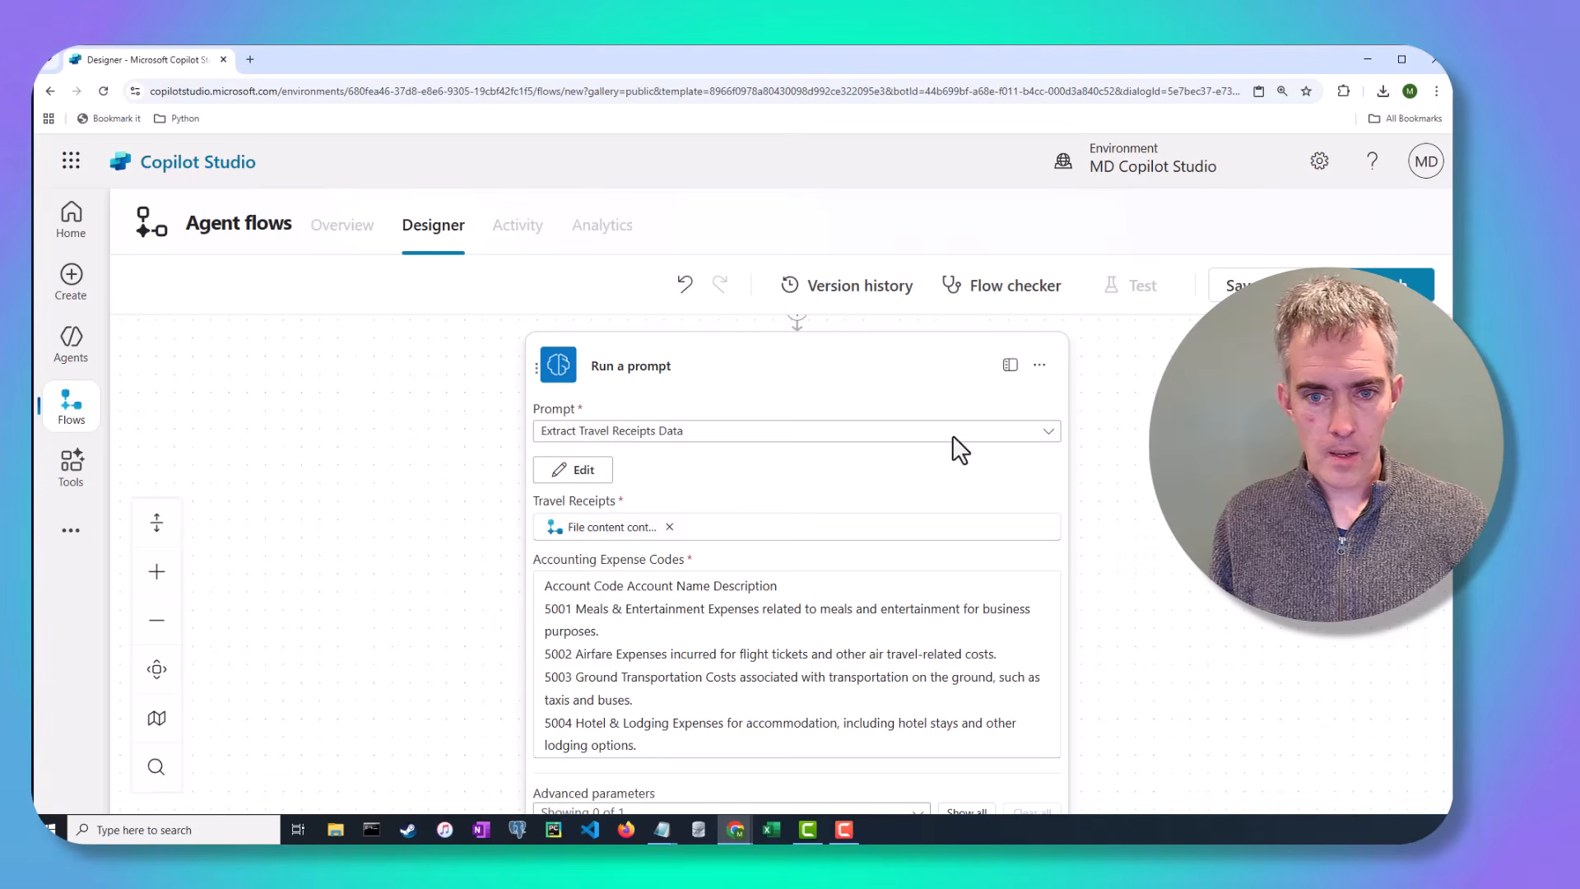
- Rename the Run a prompt action as "Run a prompt: Extract Travel Receipts Data"
left_click(761, 377)
left_click(776, 393)
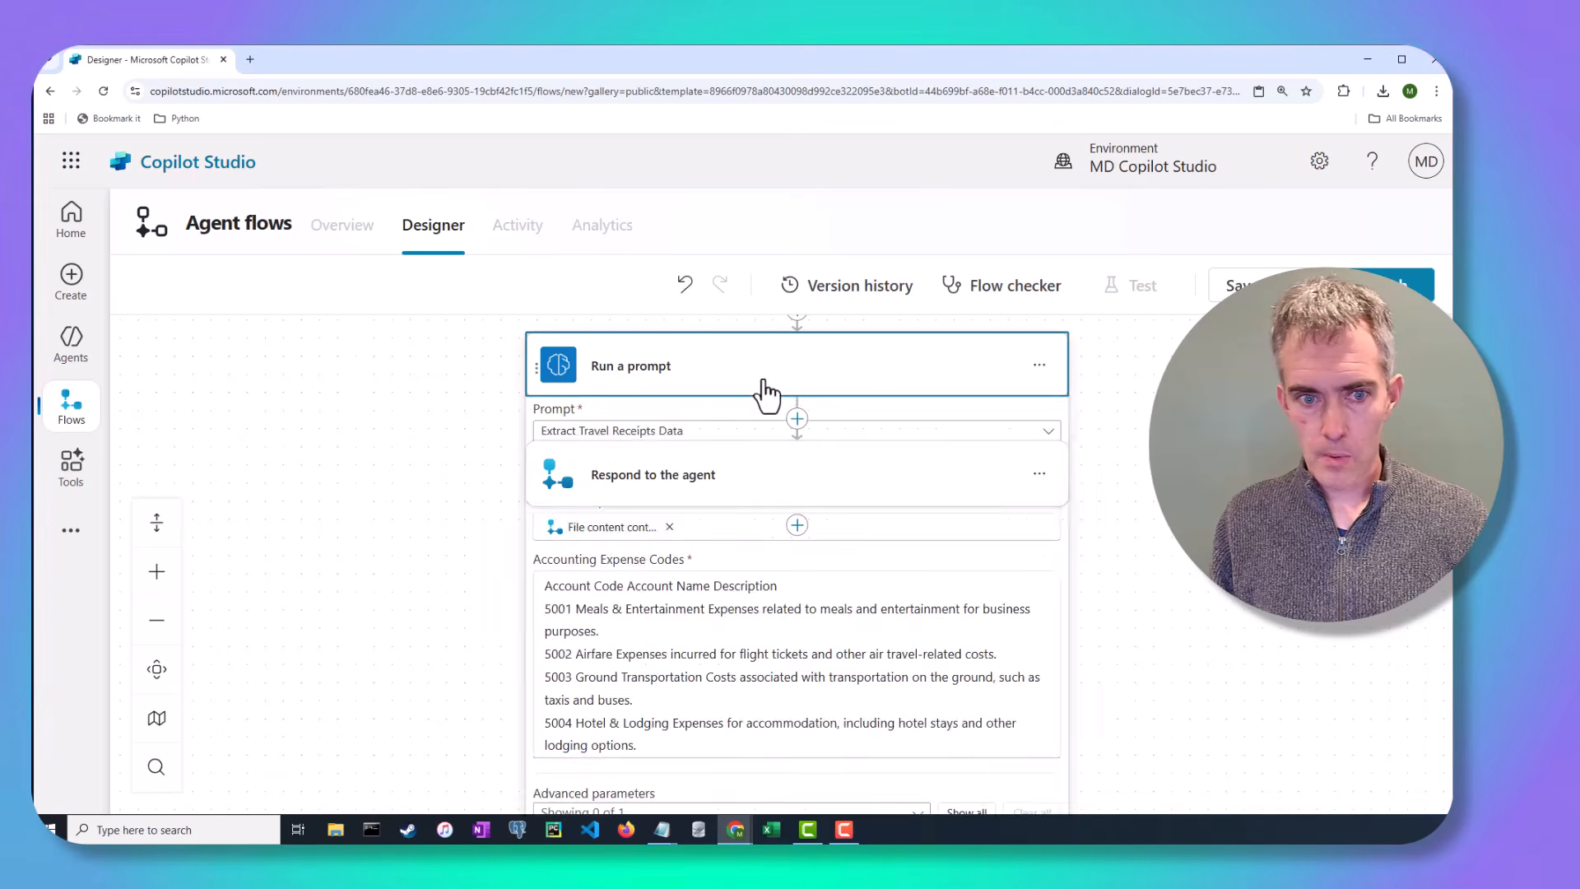
left_click(646, 385)
left_click(650, 383)
left_click(1038, 367)
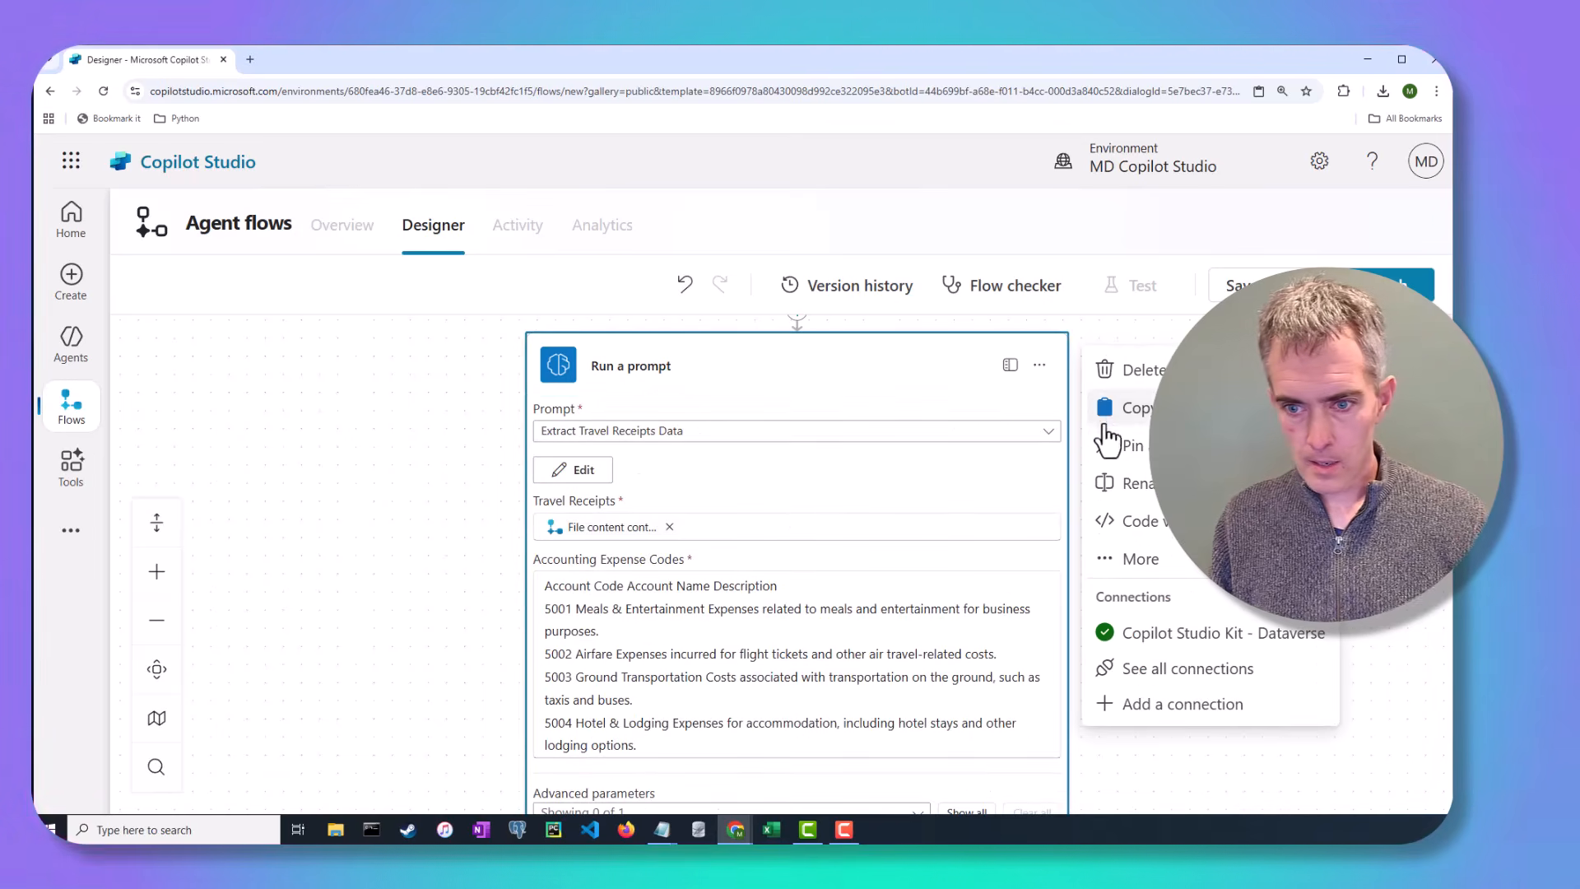
left_click(1133, 481)
left_click(779, 378)
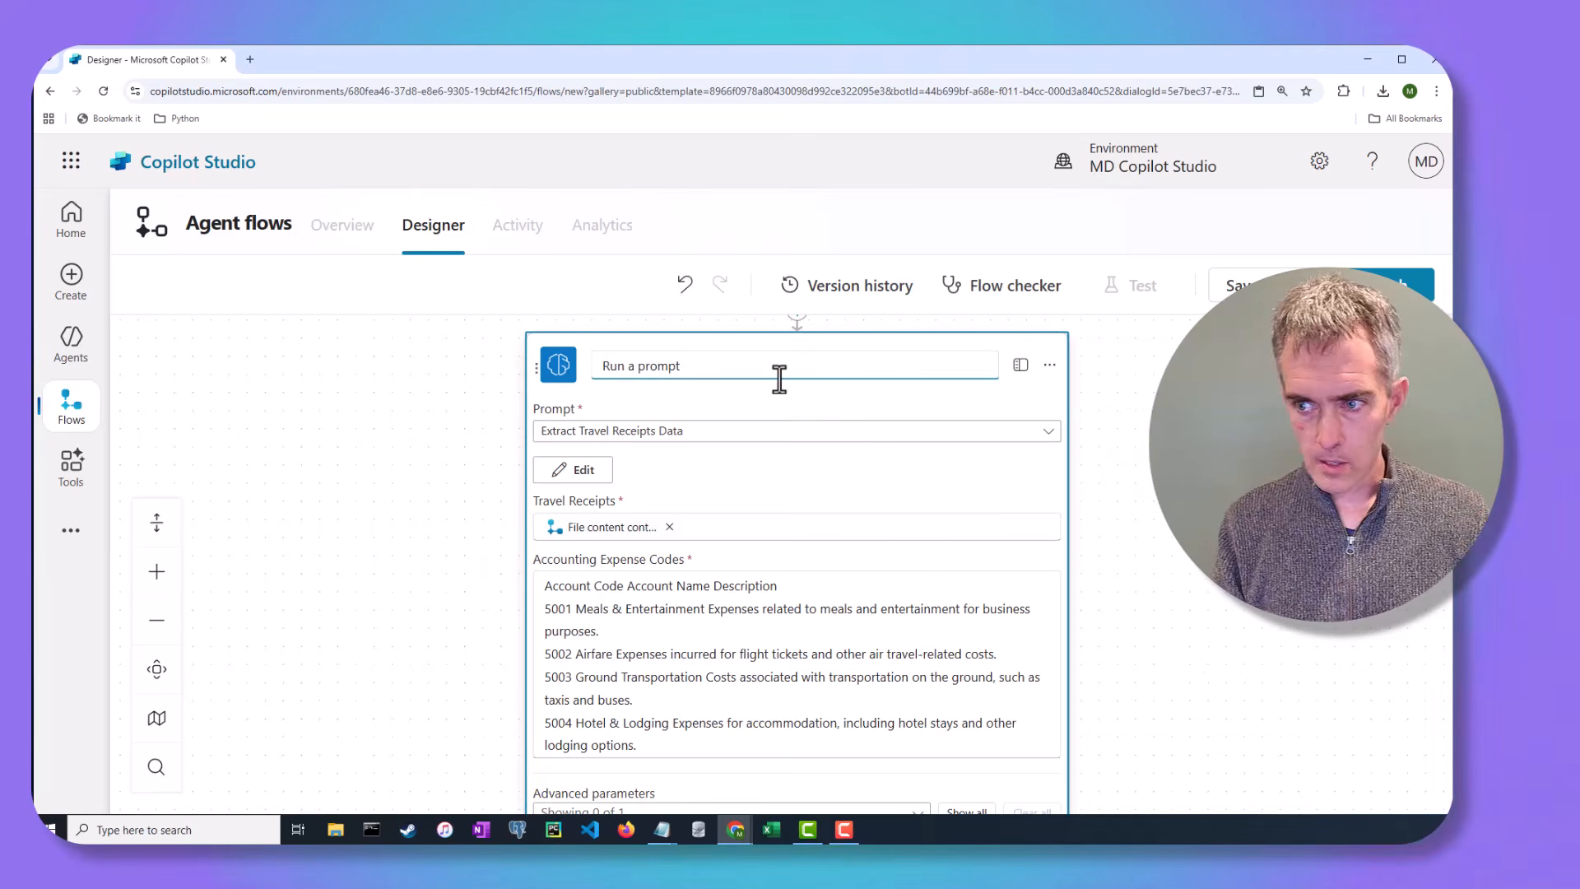
type(": Extrtac")
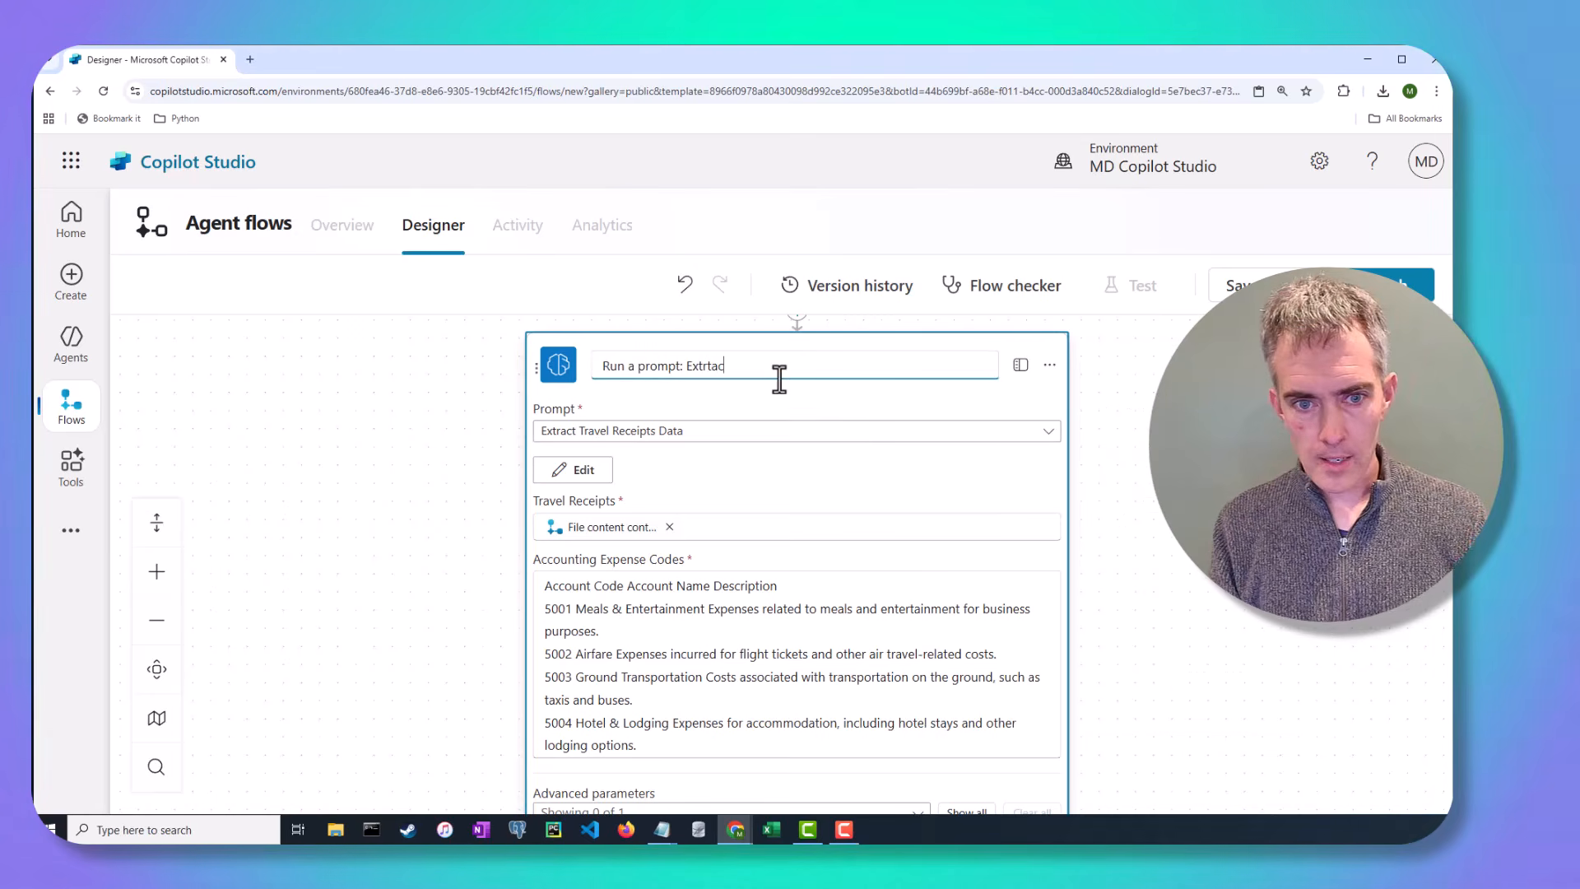
type("t Travel Receipts Data")
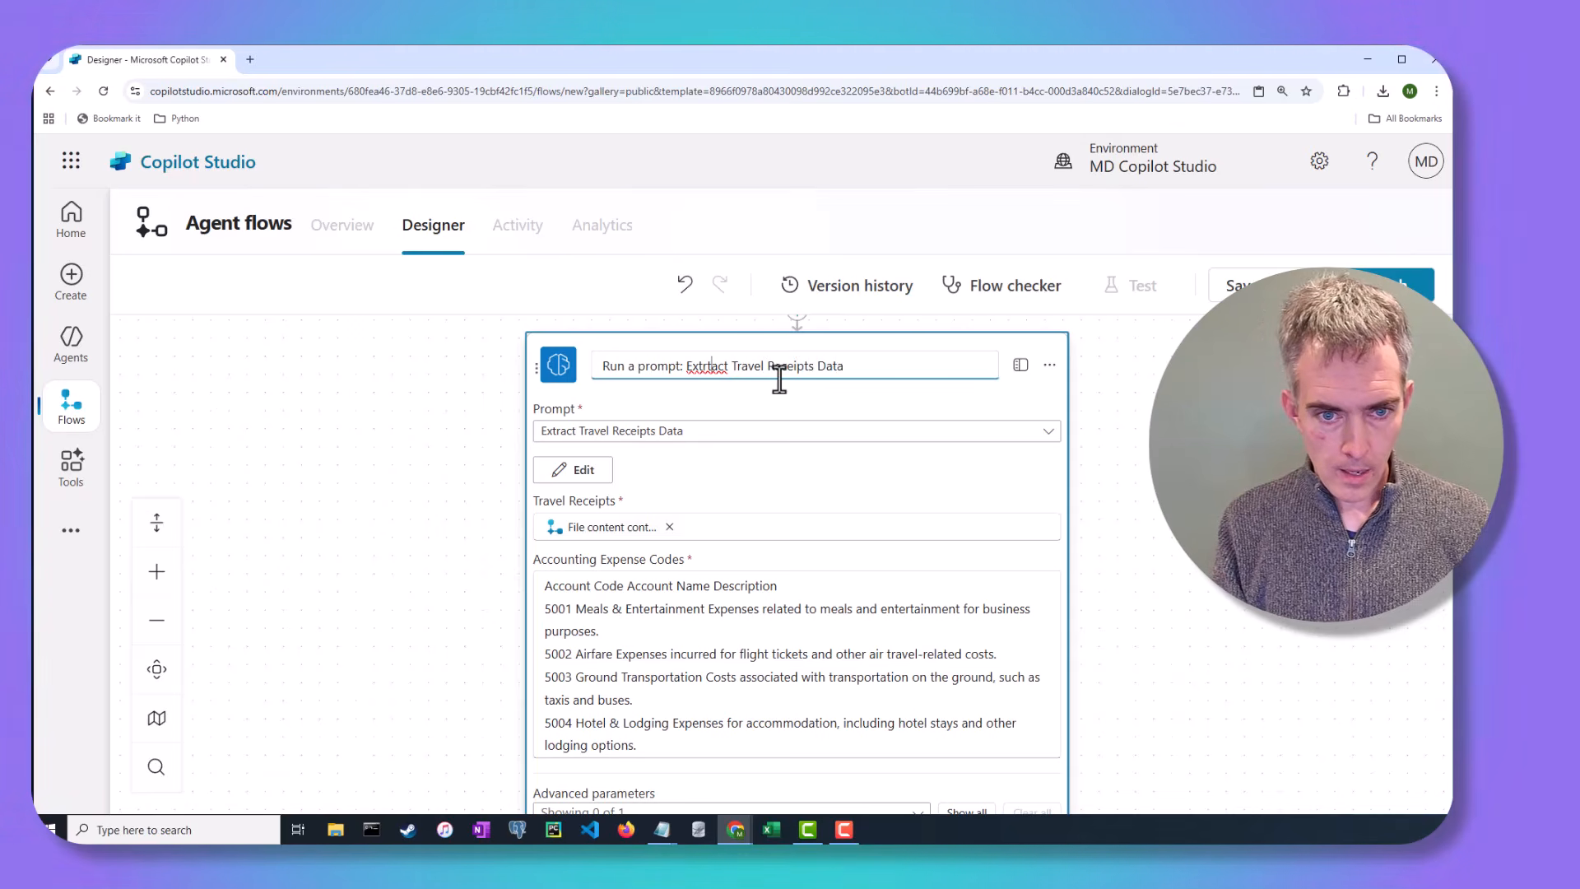
key("BackSpace")
left_click(1123, 430)
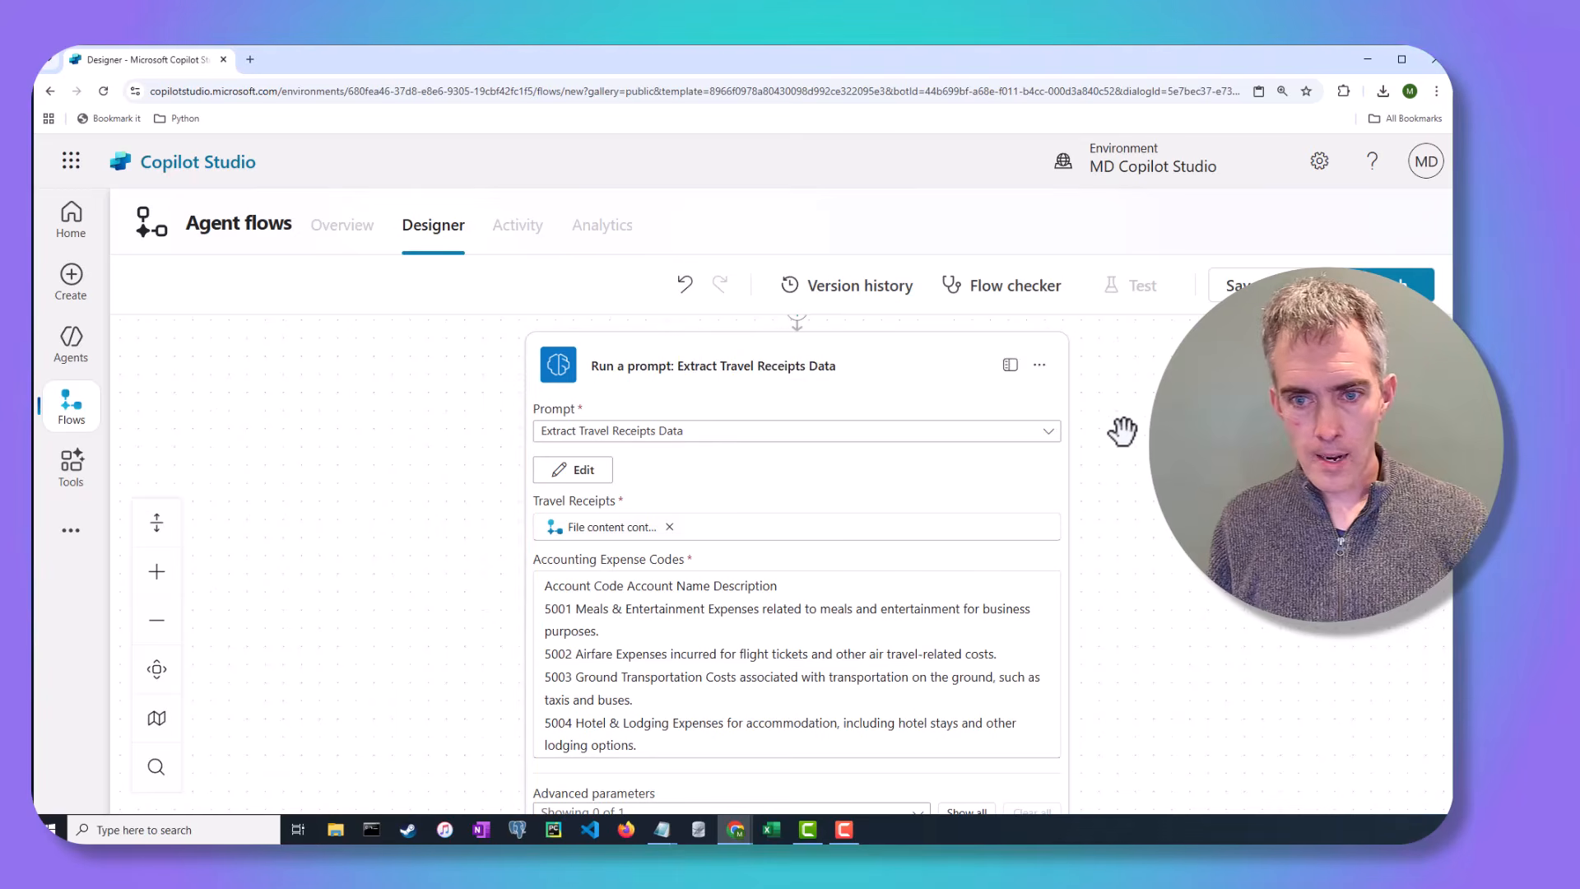
- Add a second Run a prompt action between the Extract Travel Receipts Data action and Respond to the agent
scroll(896, 659, "down", 2)
left_click(798, 726)
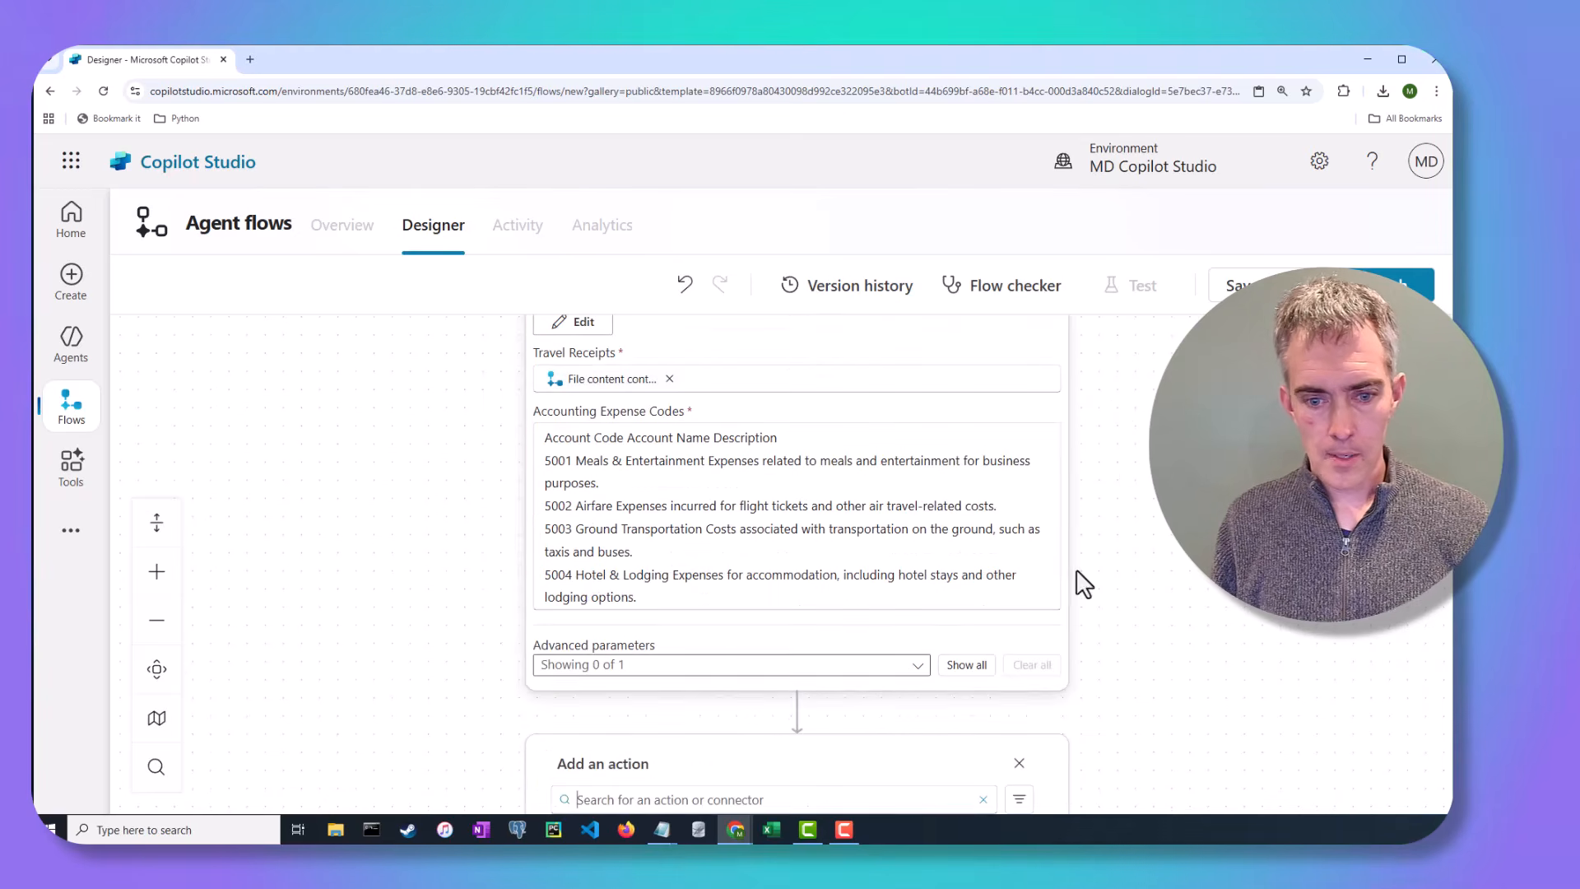
scroll(1113, 523, "down", 2)
left_click(647, 796)
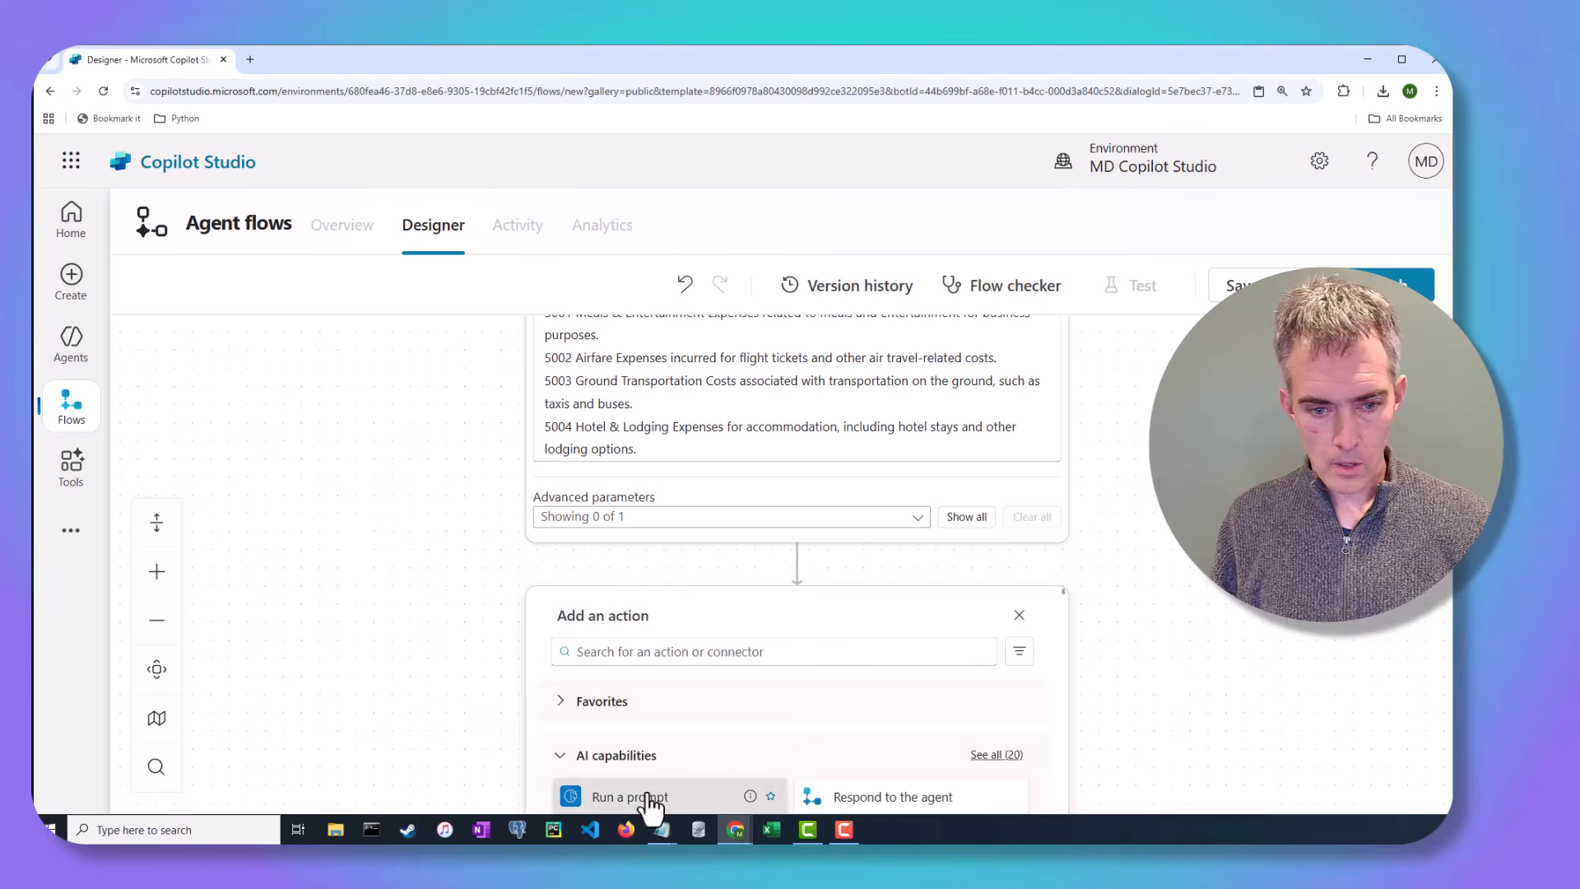
scroll(1100, 539, "down", 1)
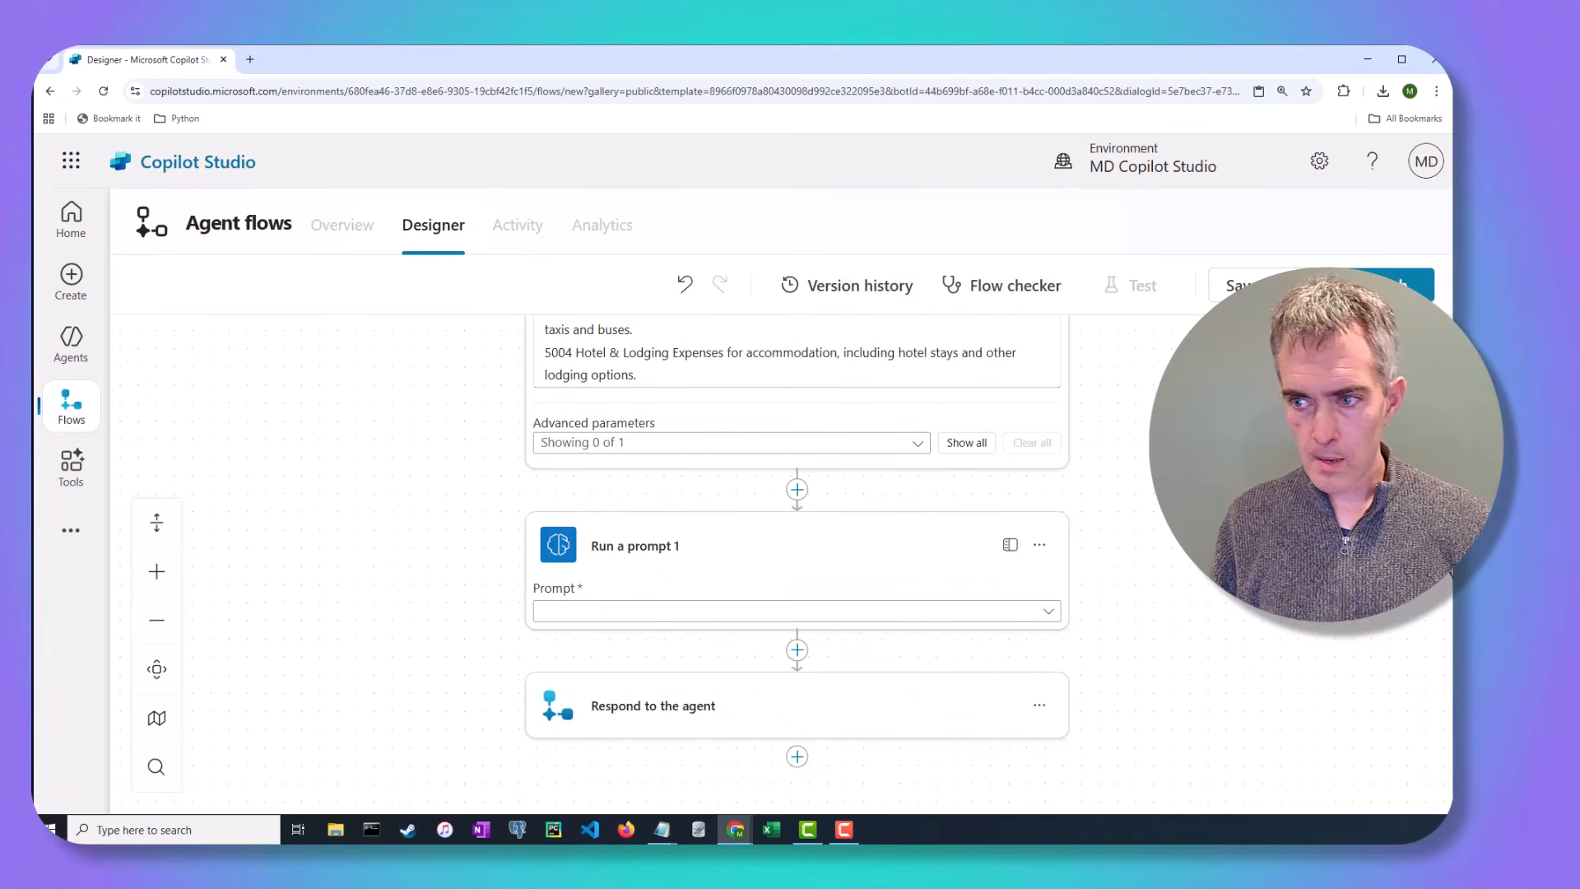
- Rename the new prompt action as "Run a prompt: Create Travel Expense Report"
left_click(1040, 545)
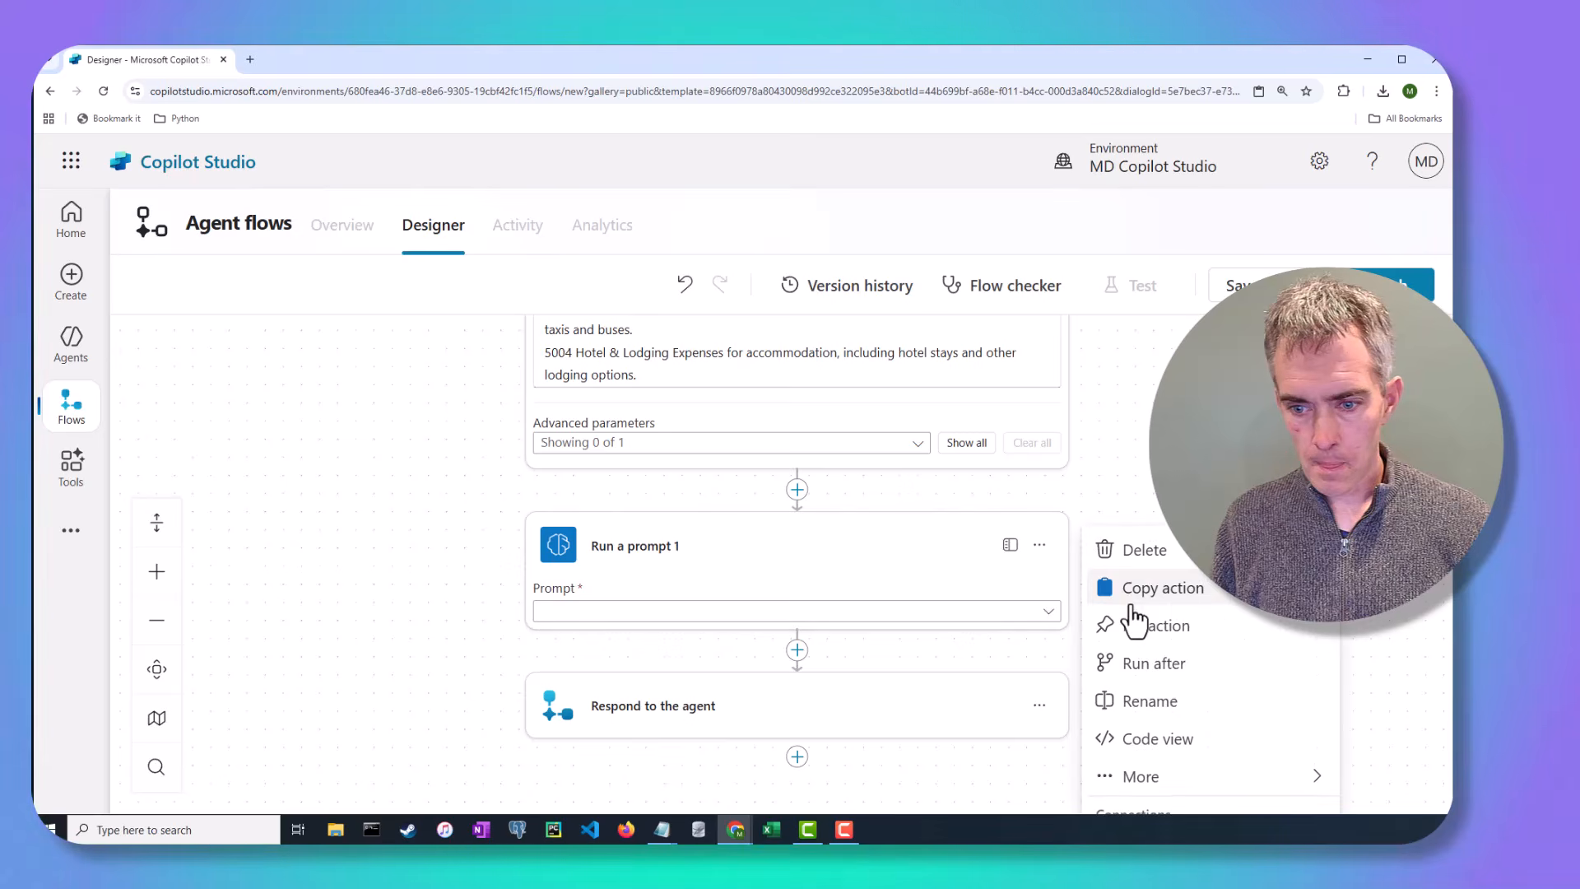
left_click(1141, 701)
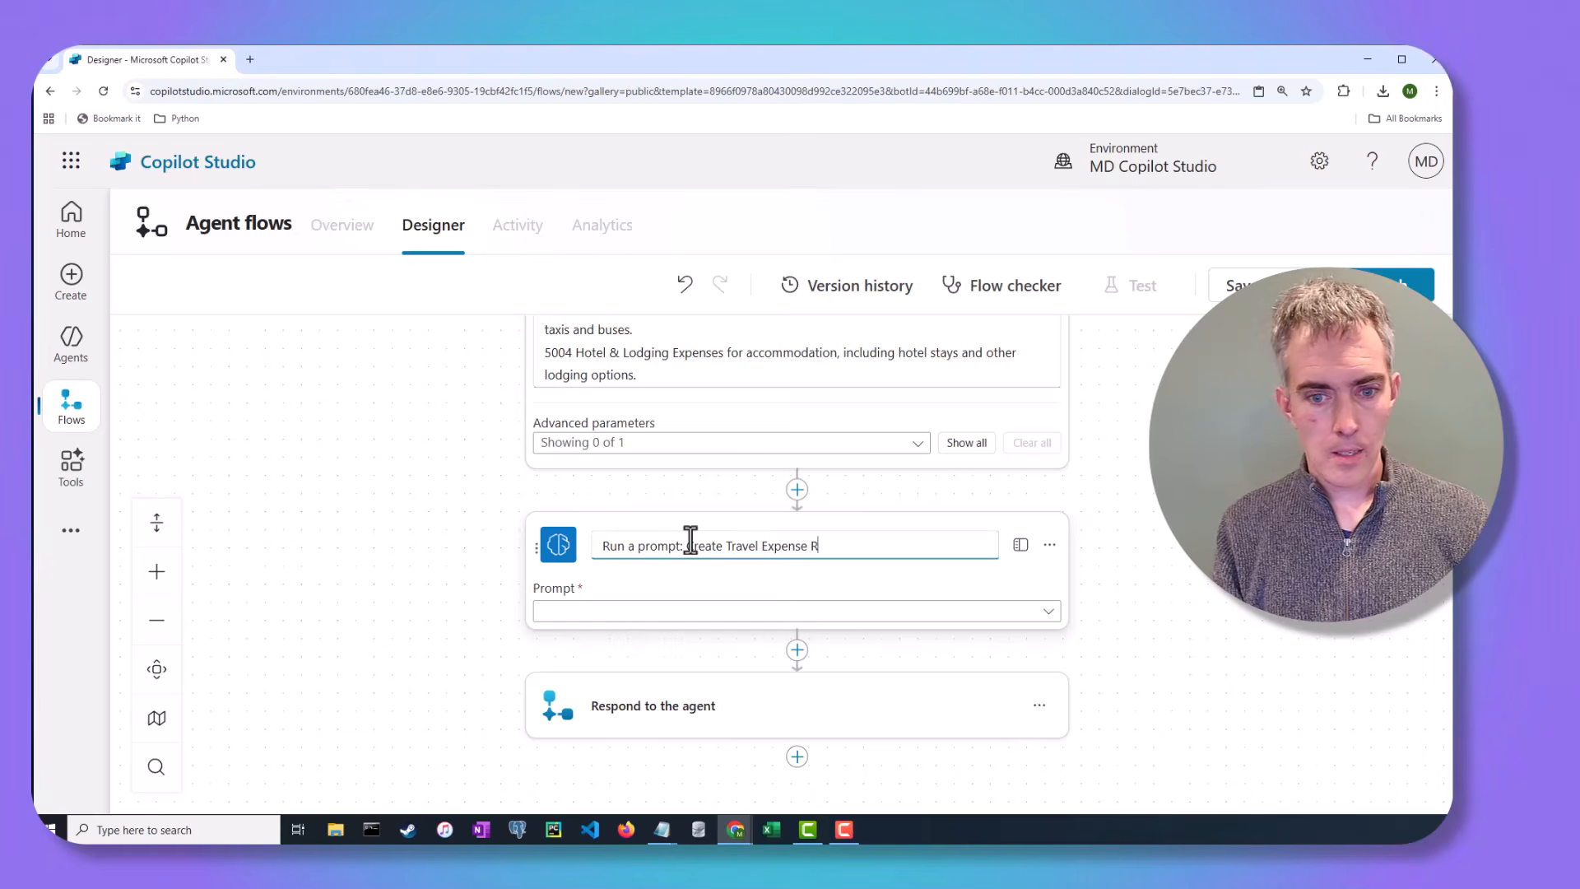
left_click(1183, 551)
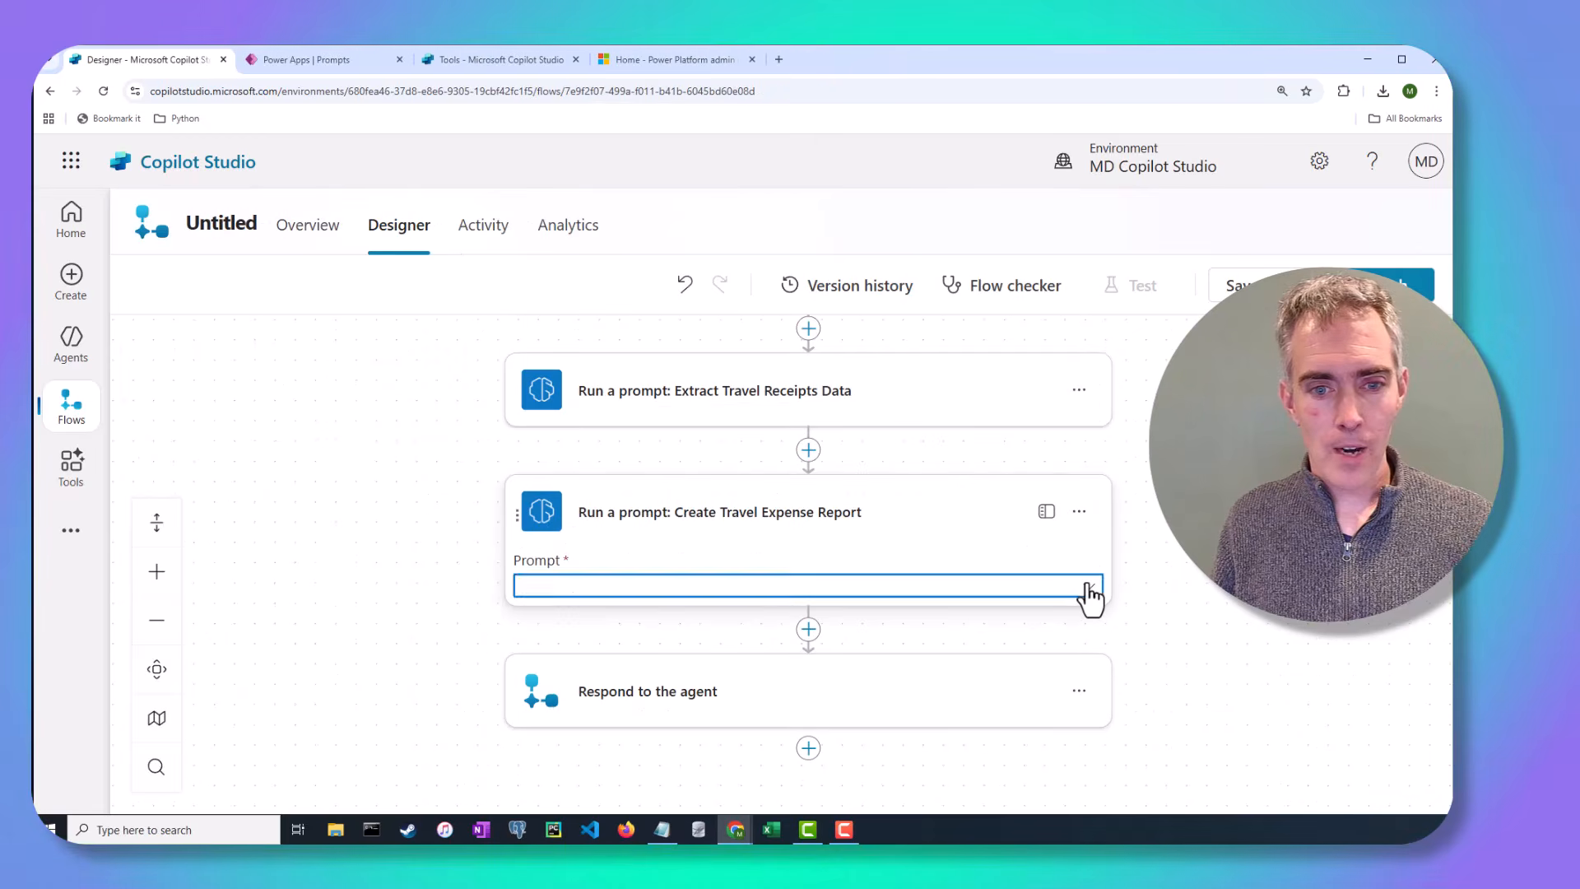
- Create a new custom prompt for the Create Travel Expense Report action and name it "Write Receipts Data To An Excel File"
left_click(1084, 589)
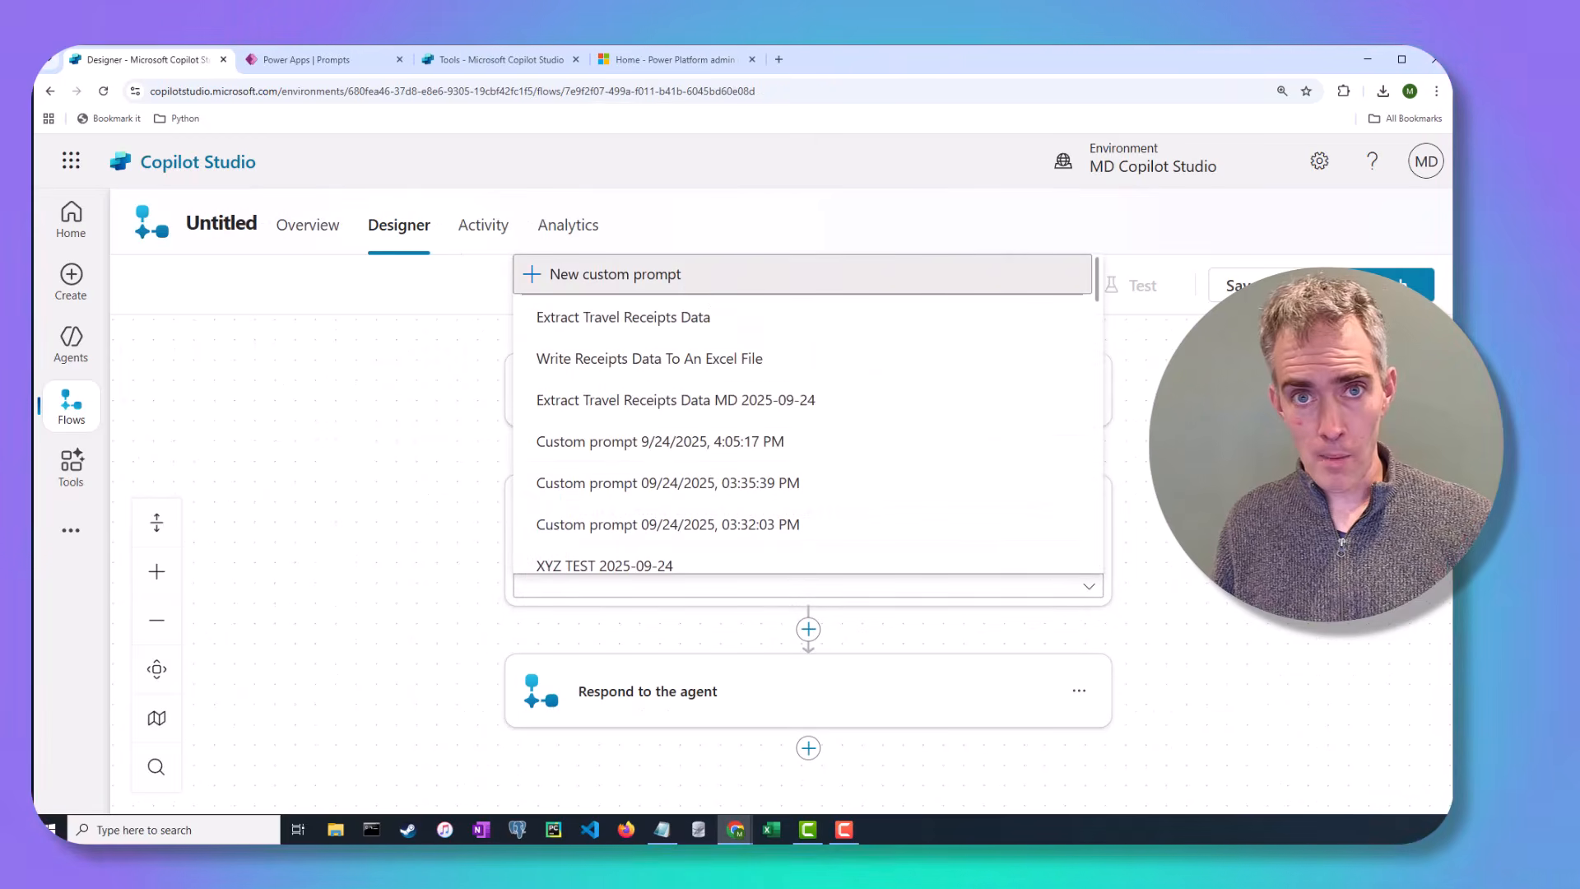
left_click(714, 284)
triple_click(390, 184)
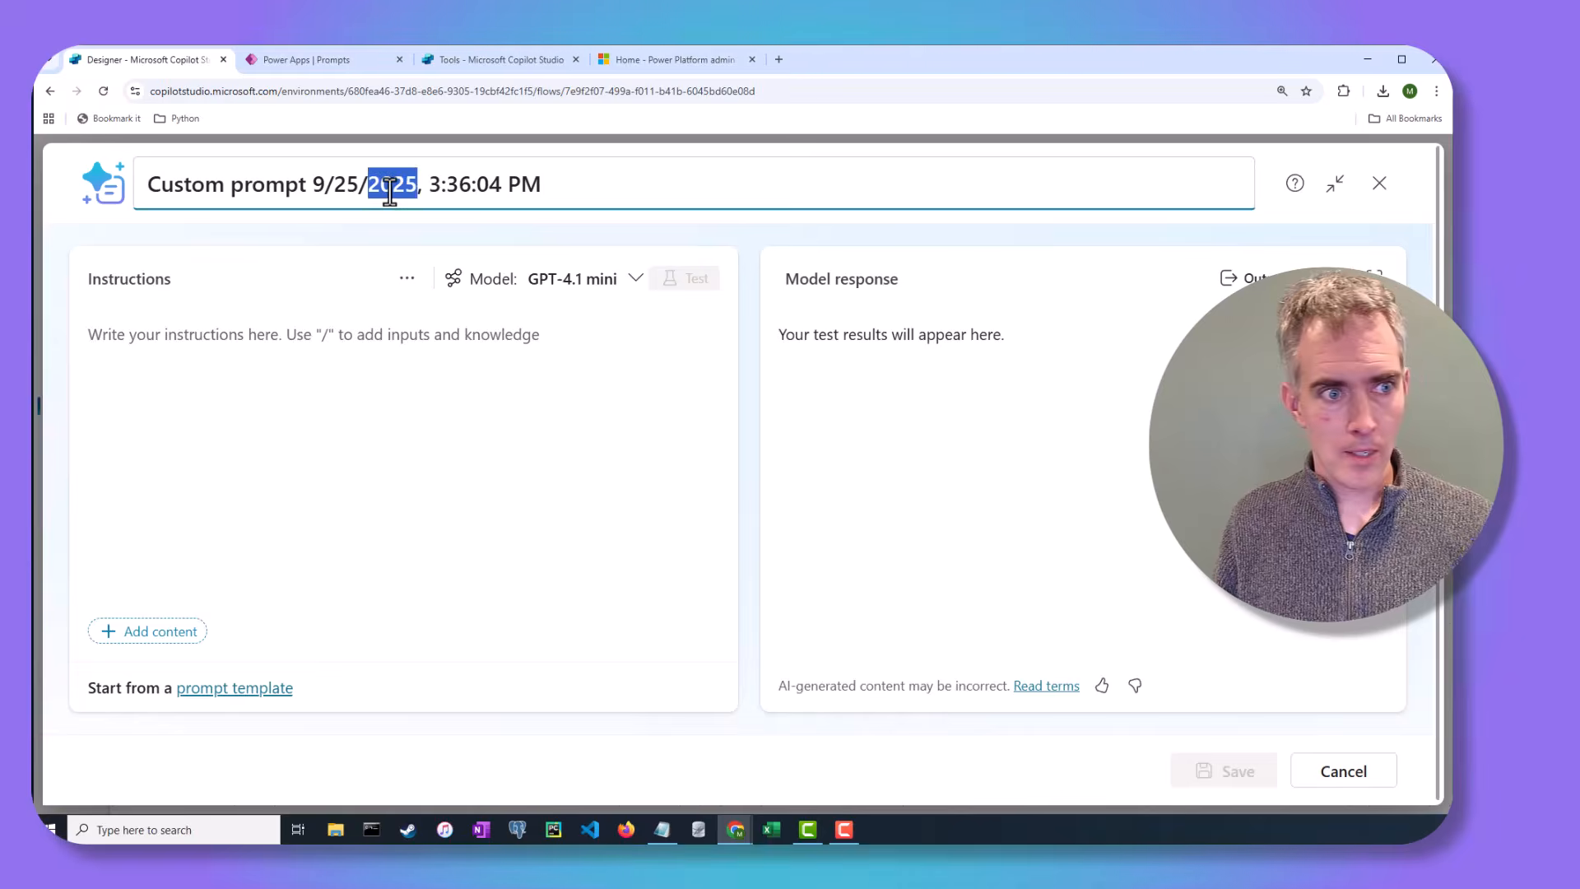
type("Wro")
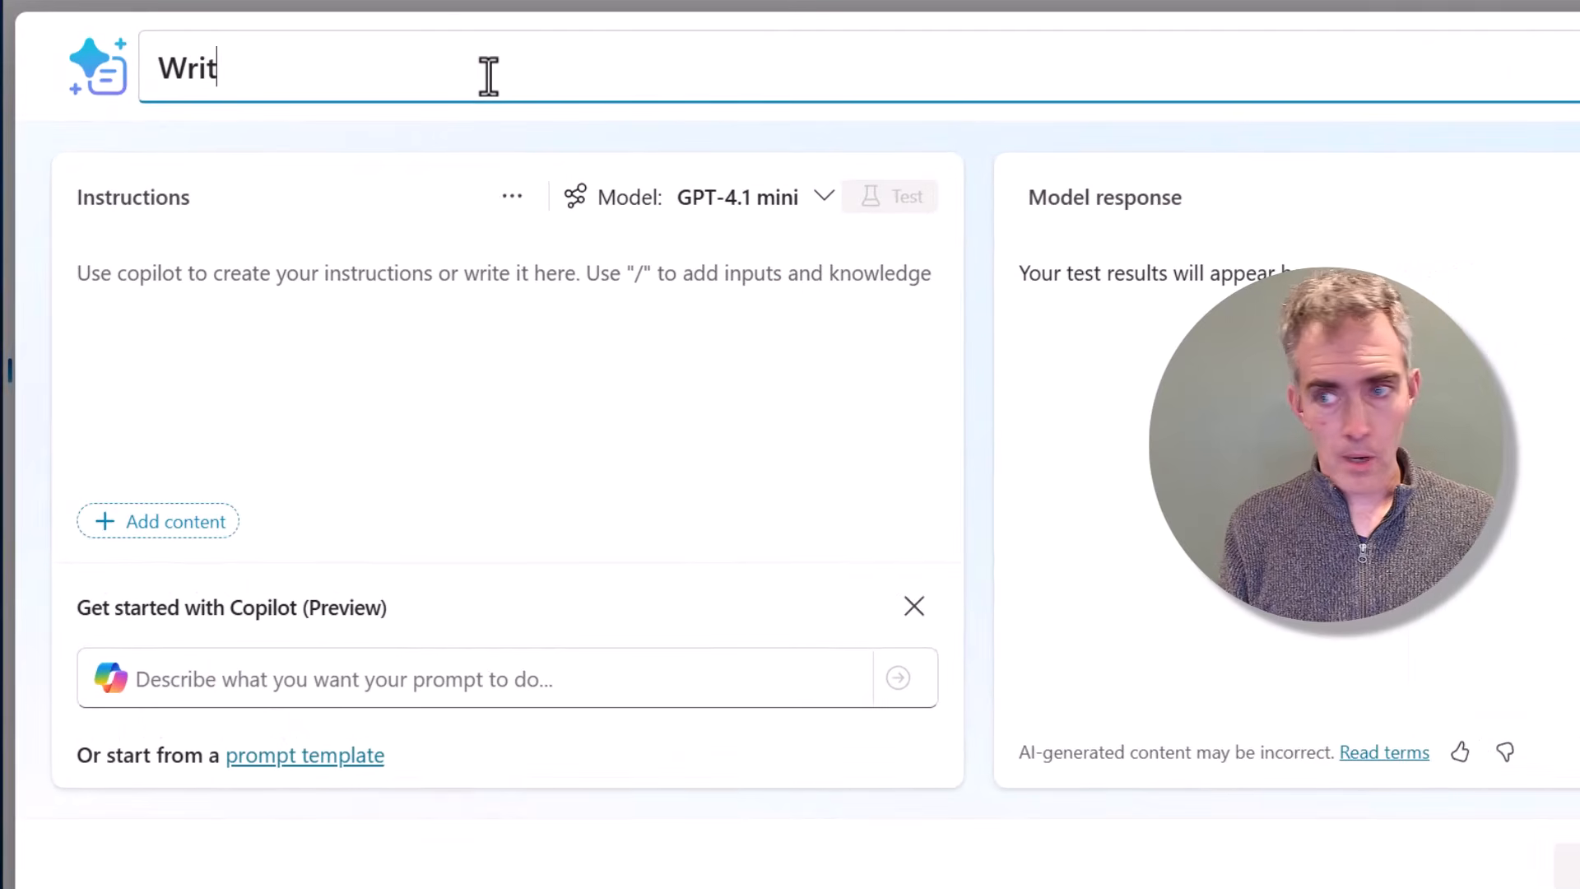
type("te Receipts Data")
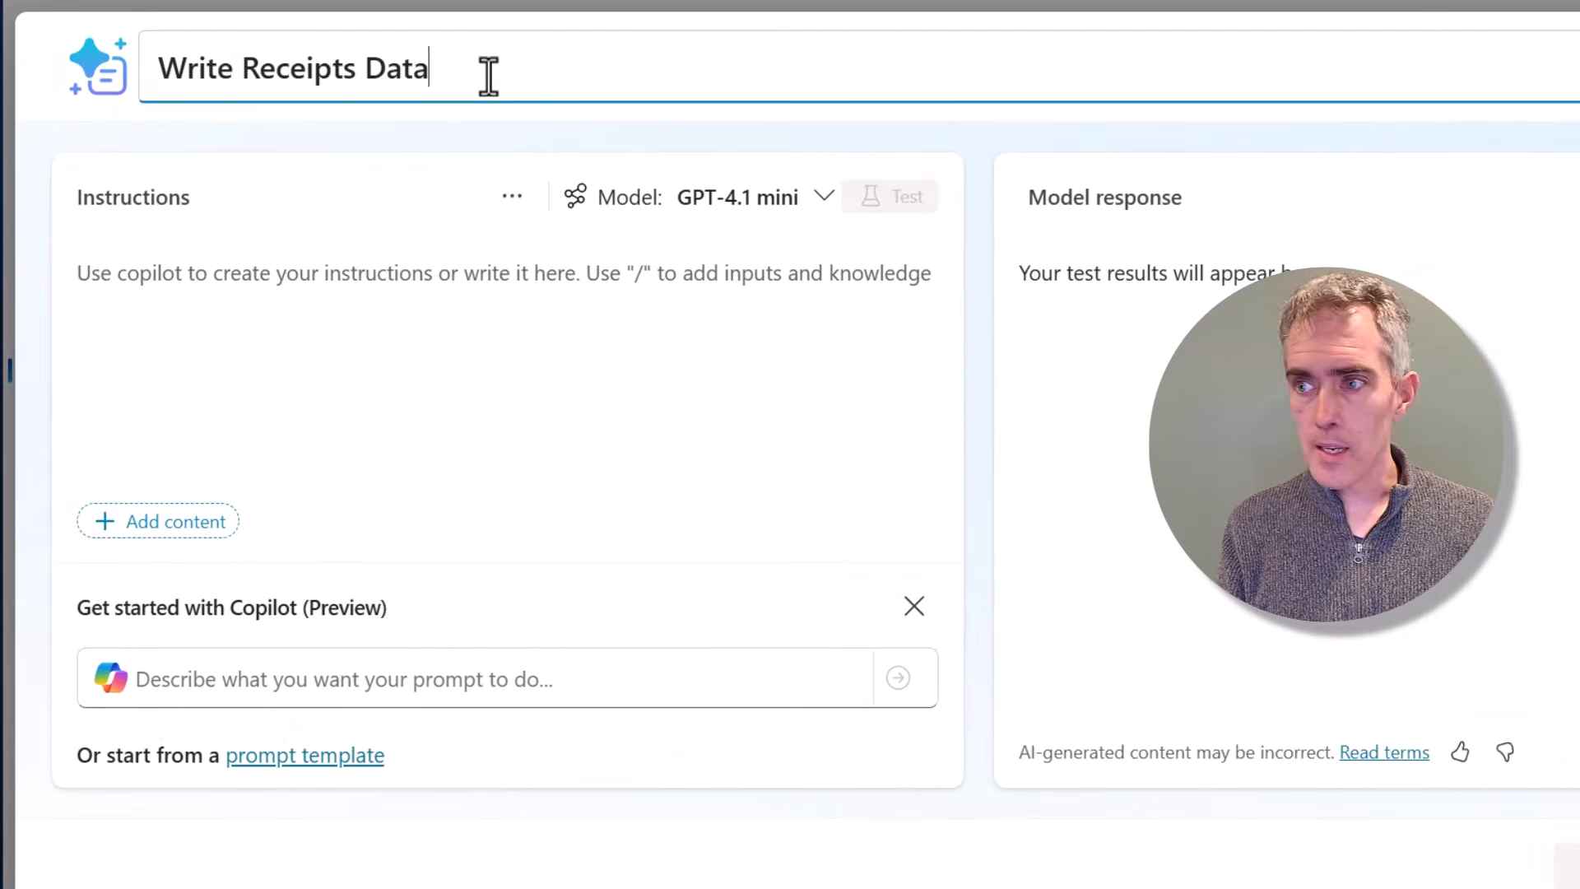
type(" To An Excel File")
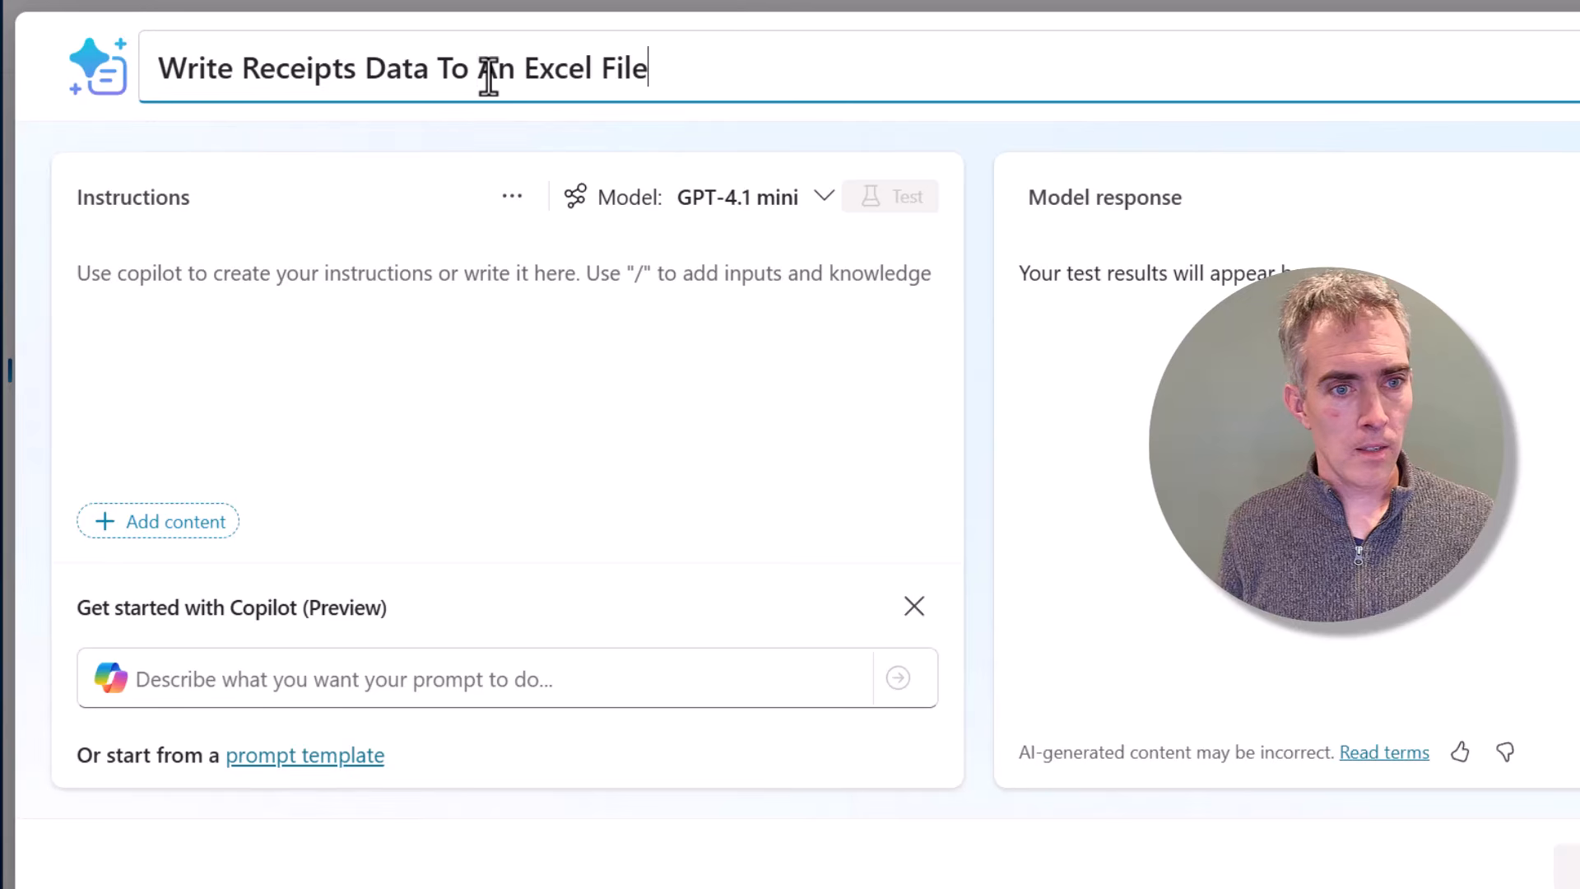
- Paste the copied instructions for creating an Excel file with all values found in the receipts JSON into the prompt
left_click(375, 270)
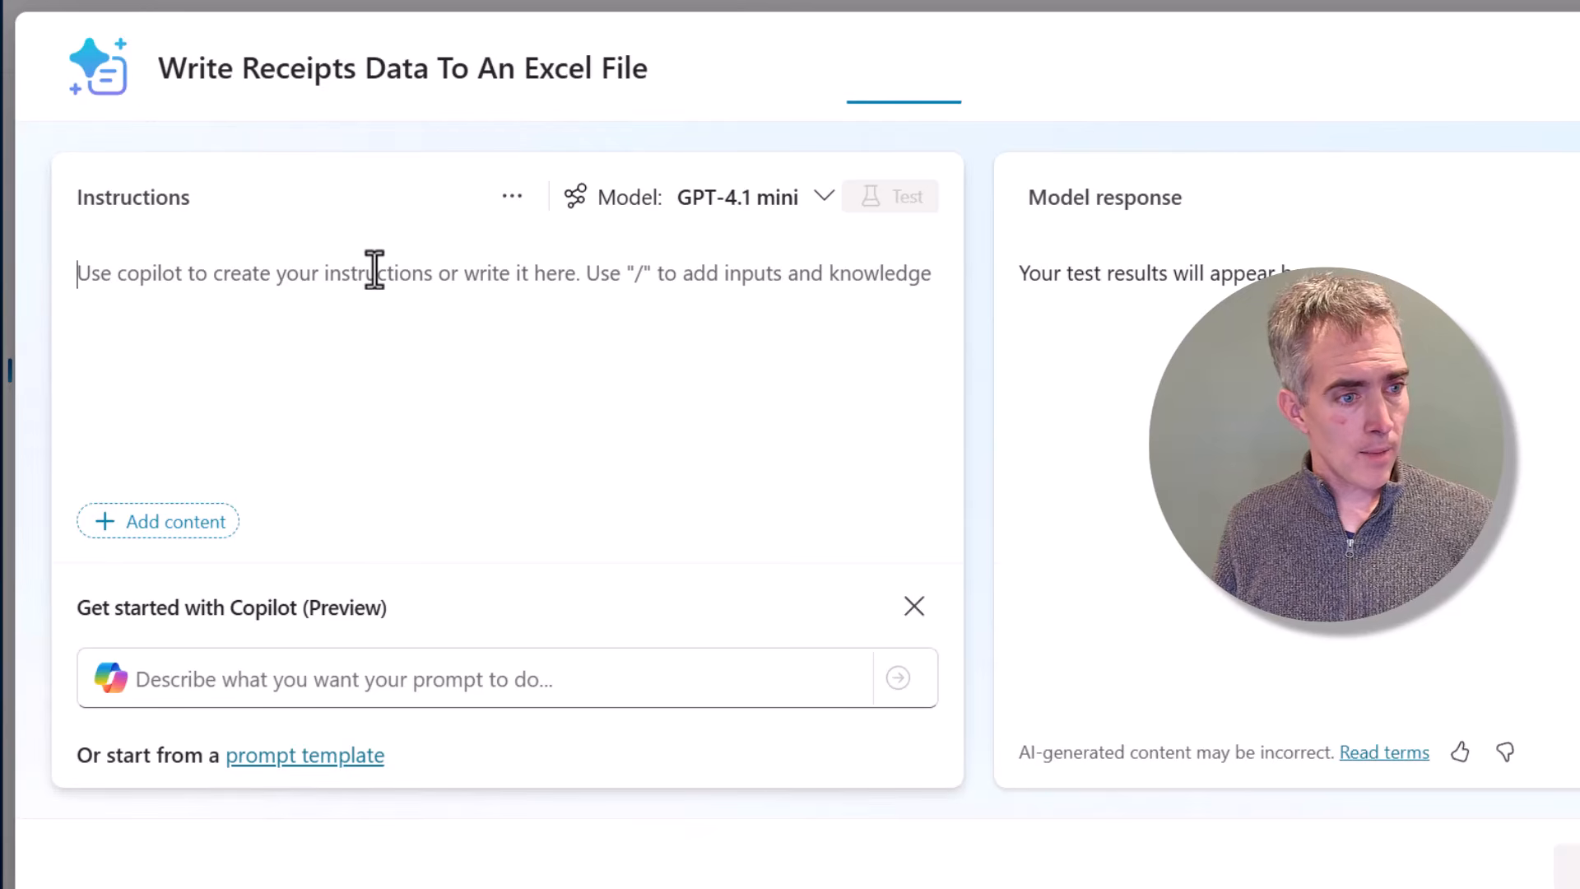
key("ctrl+v")
scroll(354, 329, "up", 3)
- Replace the placeholder after "Receipts Data:" in the instructions with a text input named "Receipts Data"
left_click_drag(372, 421, 234, 422)
key("BackSpace")
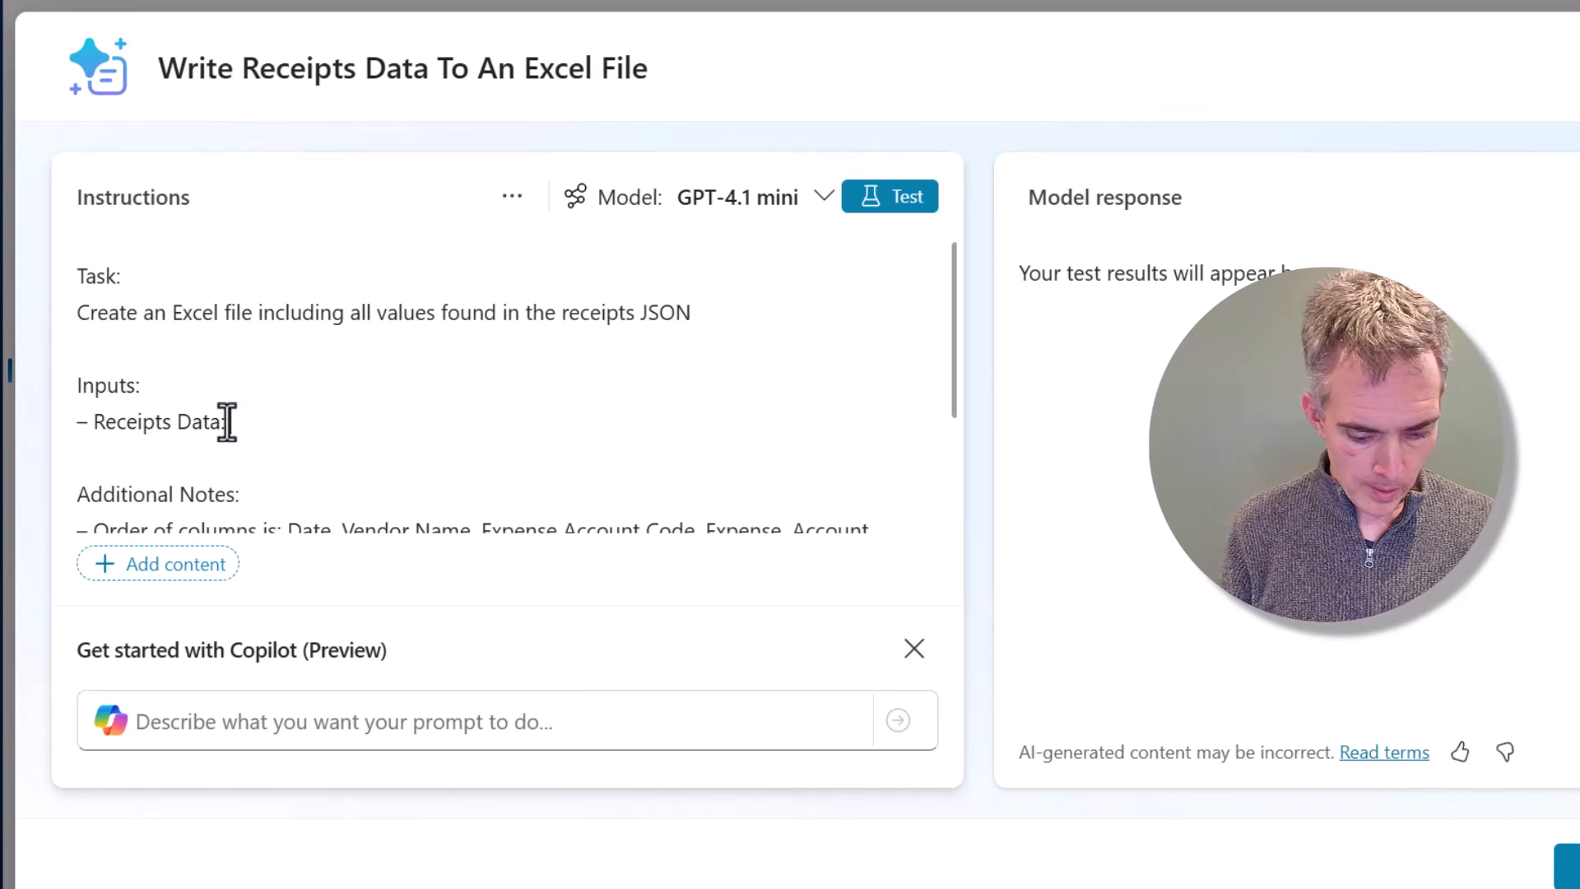
type("/")
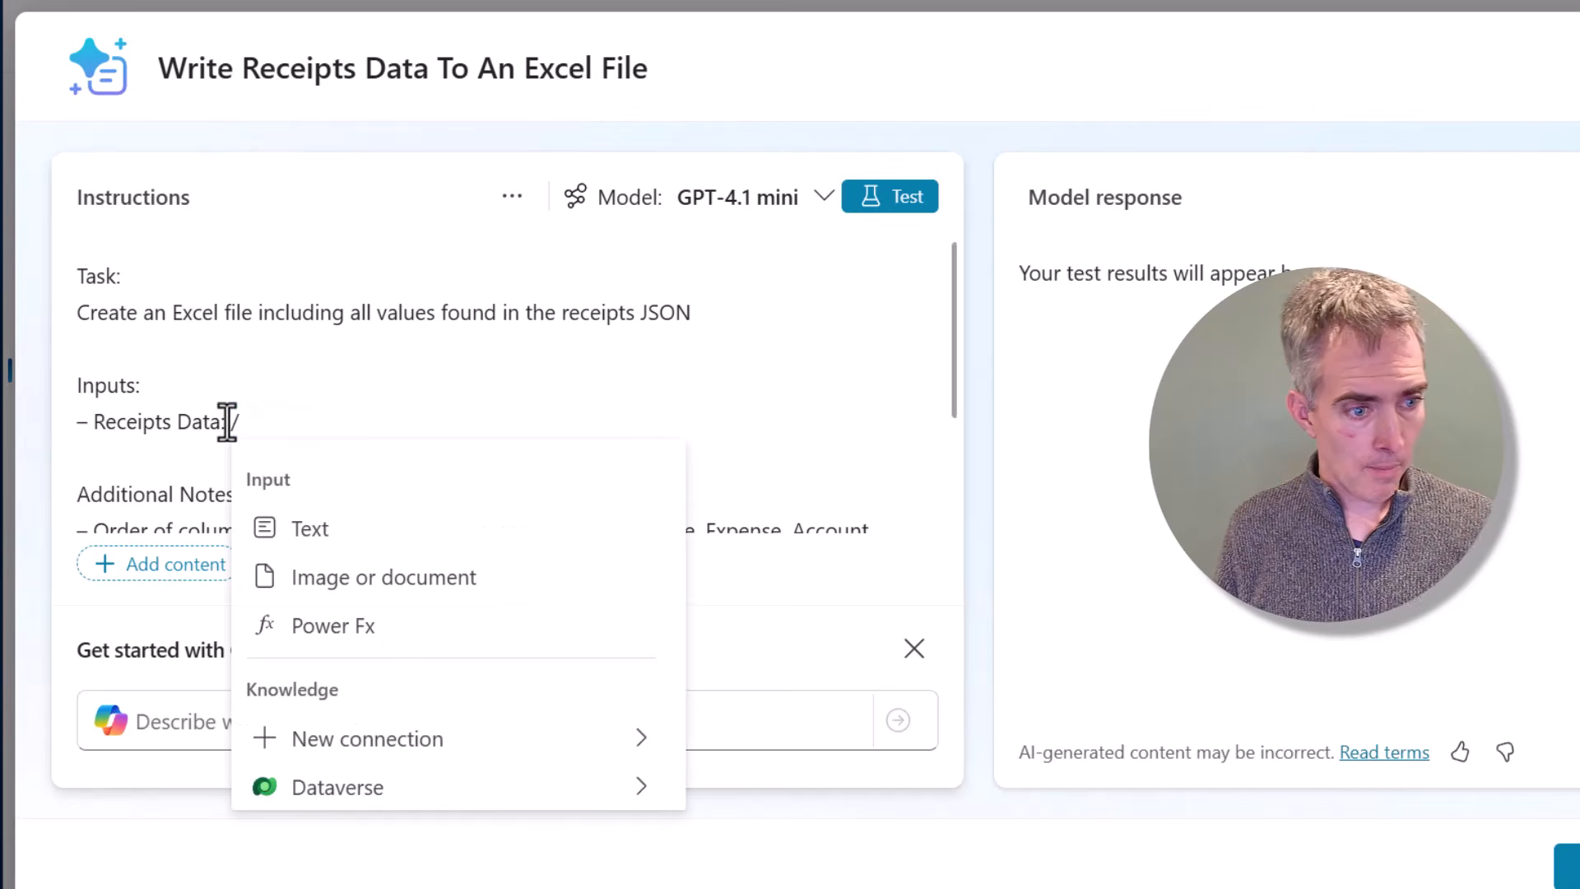
left_click(301, 529)
left_click_drag(229, 111, 77, 92)
type("R")
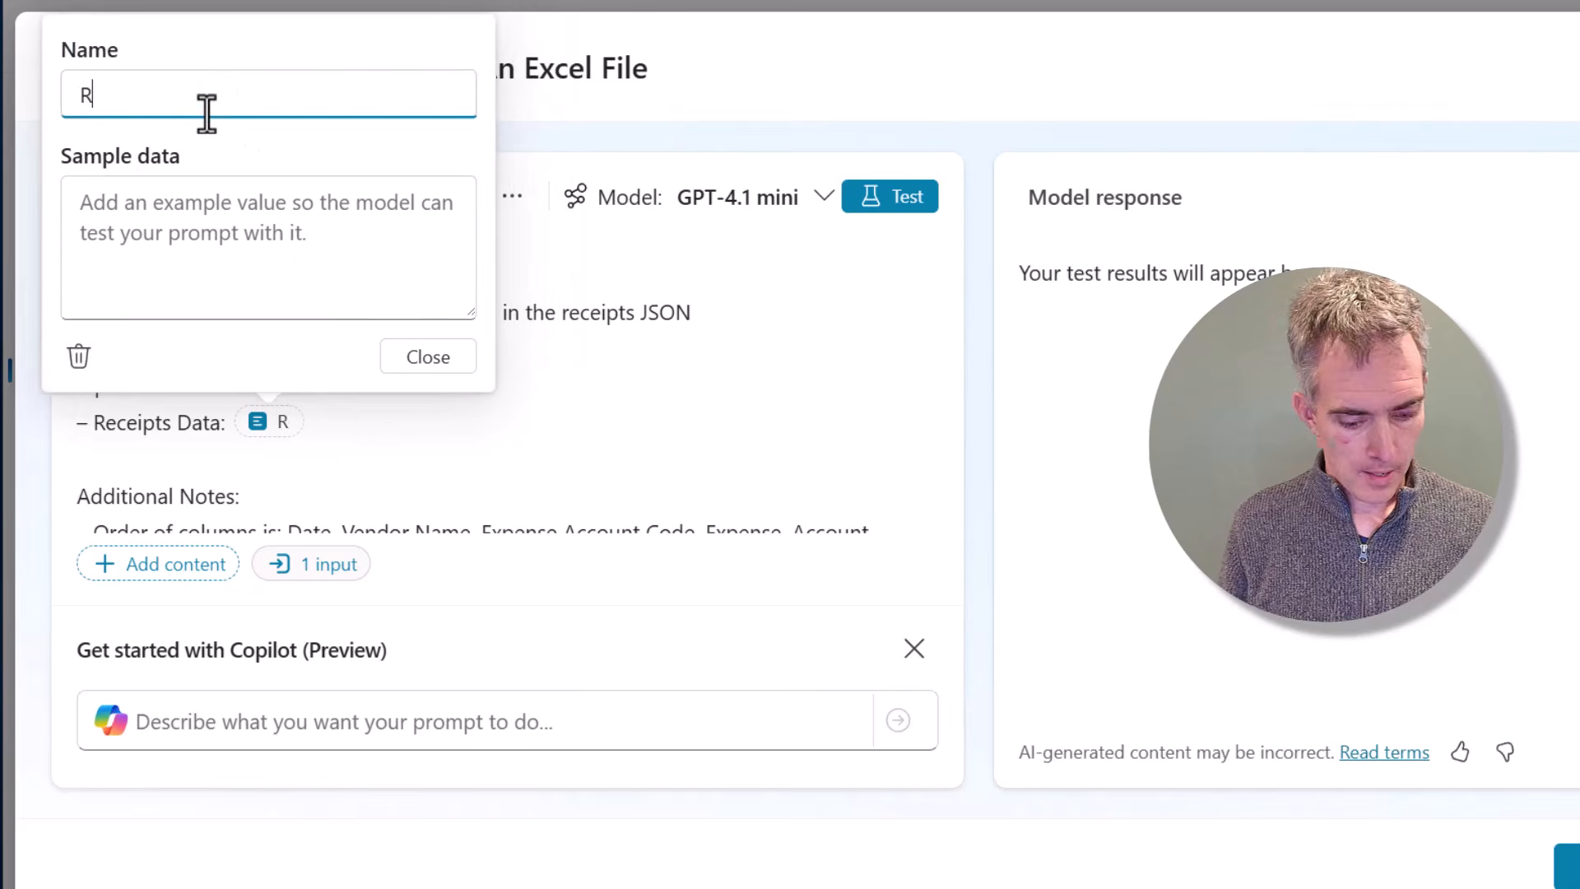
type("eceipts Data")
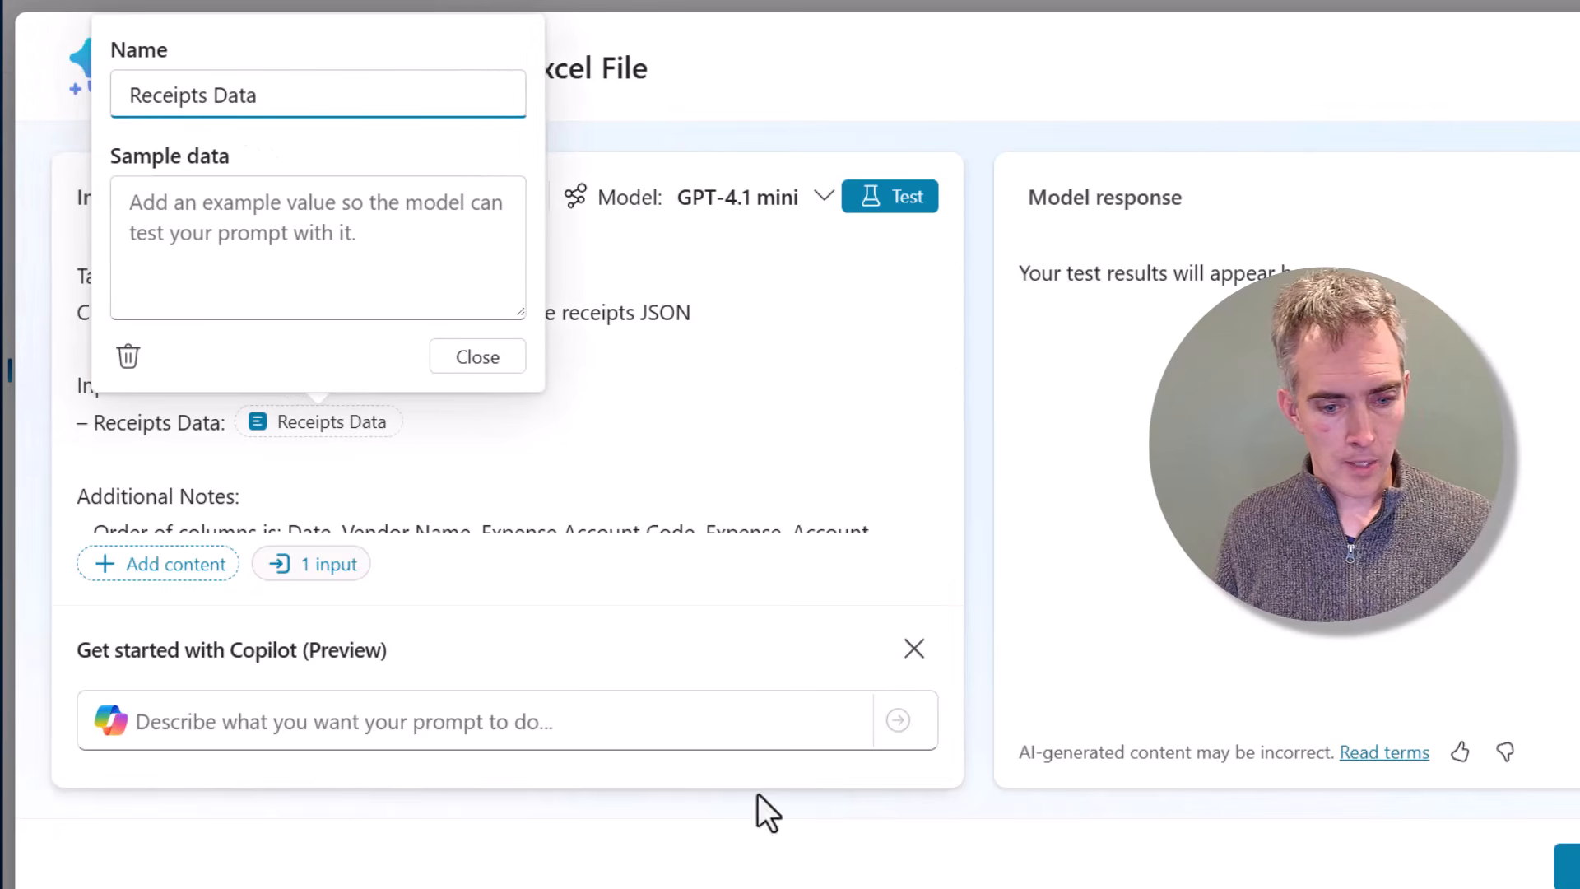
- Copy the full receipts JSON from Notepad into the Receipts Data input as sample data and close the input's settings
key("alt+Tab")
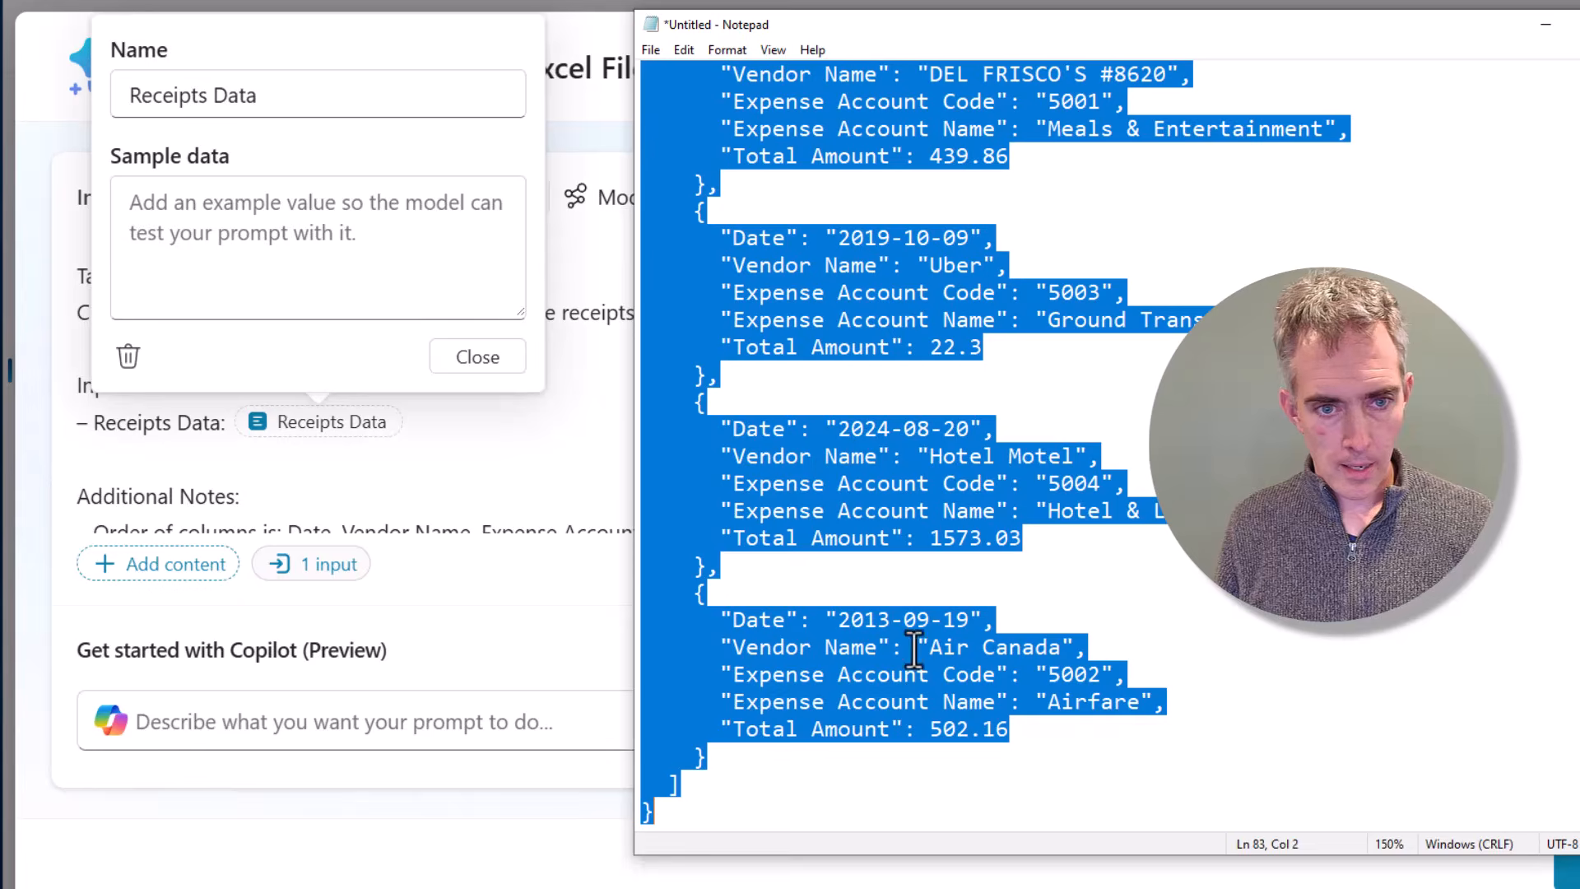
left_click(944, 318)
scroll(958, 330, "up", 12)
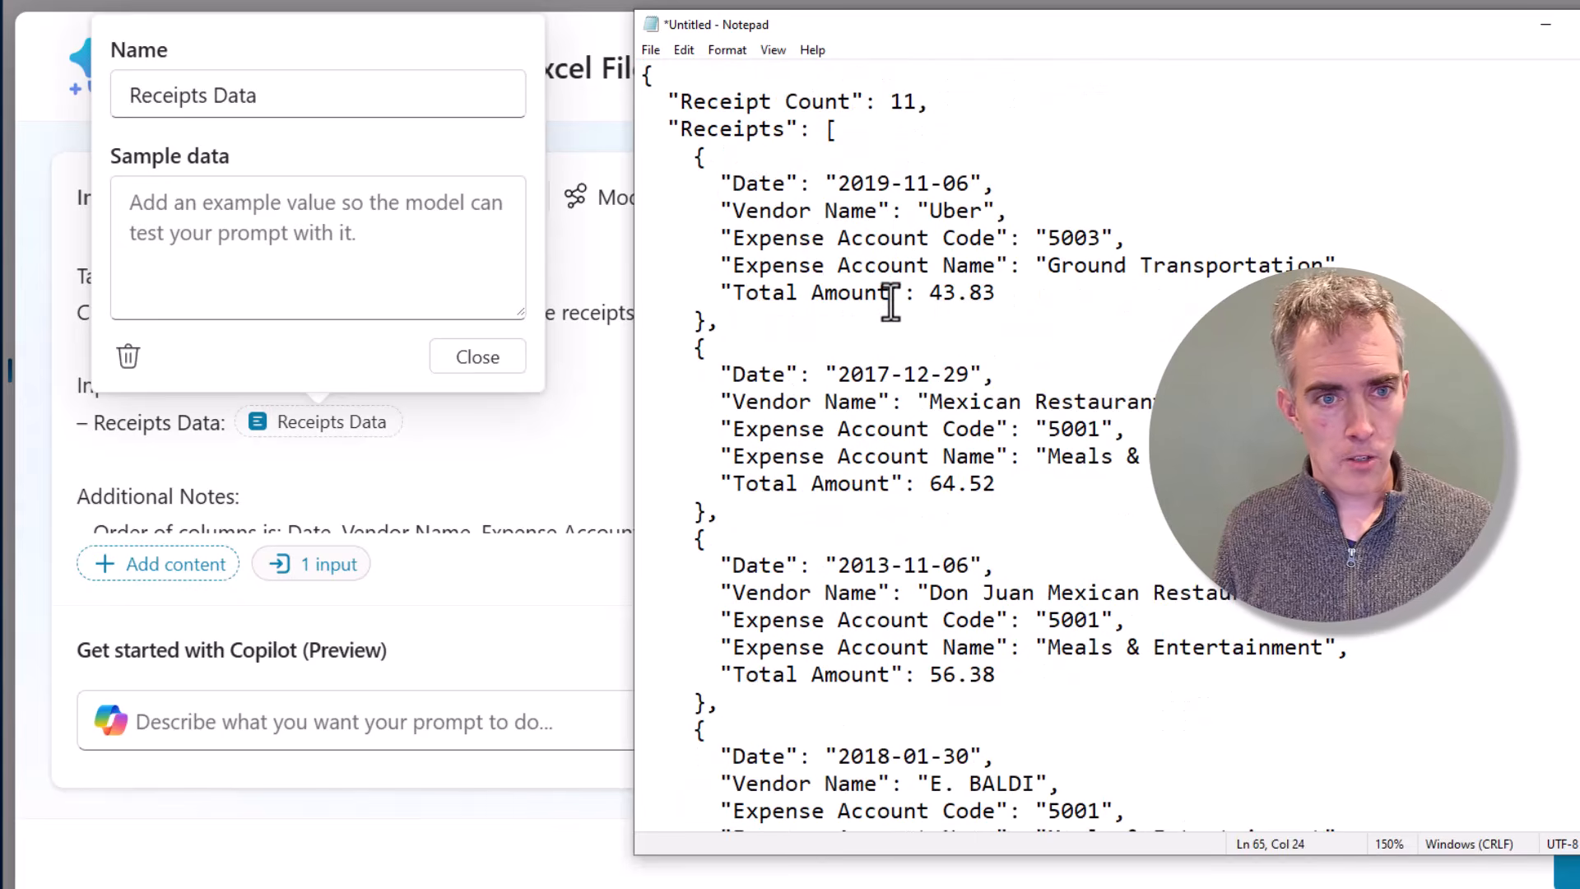
key("ctrl+a")
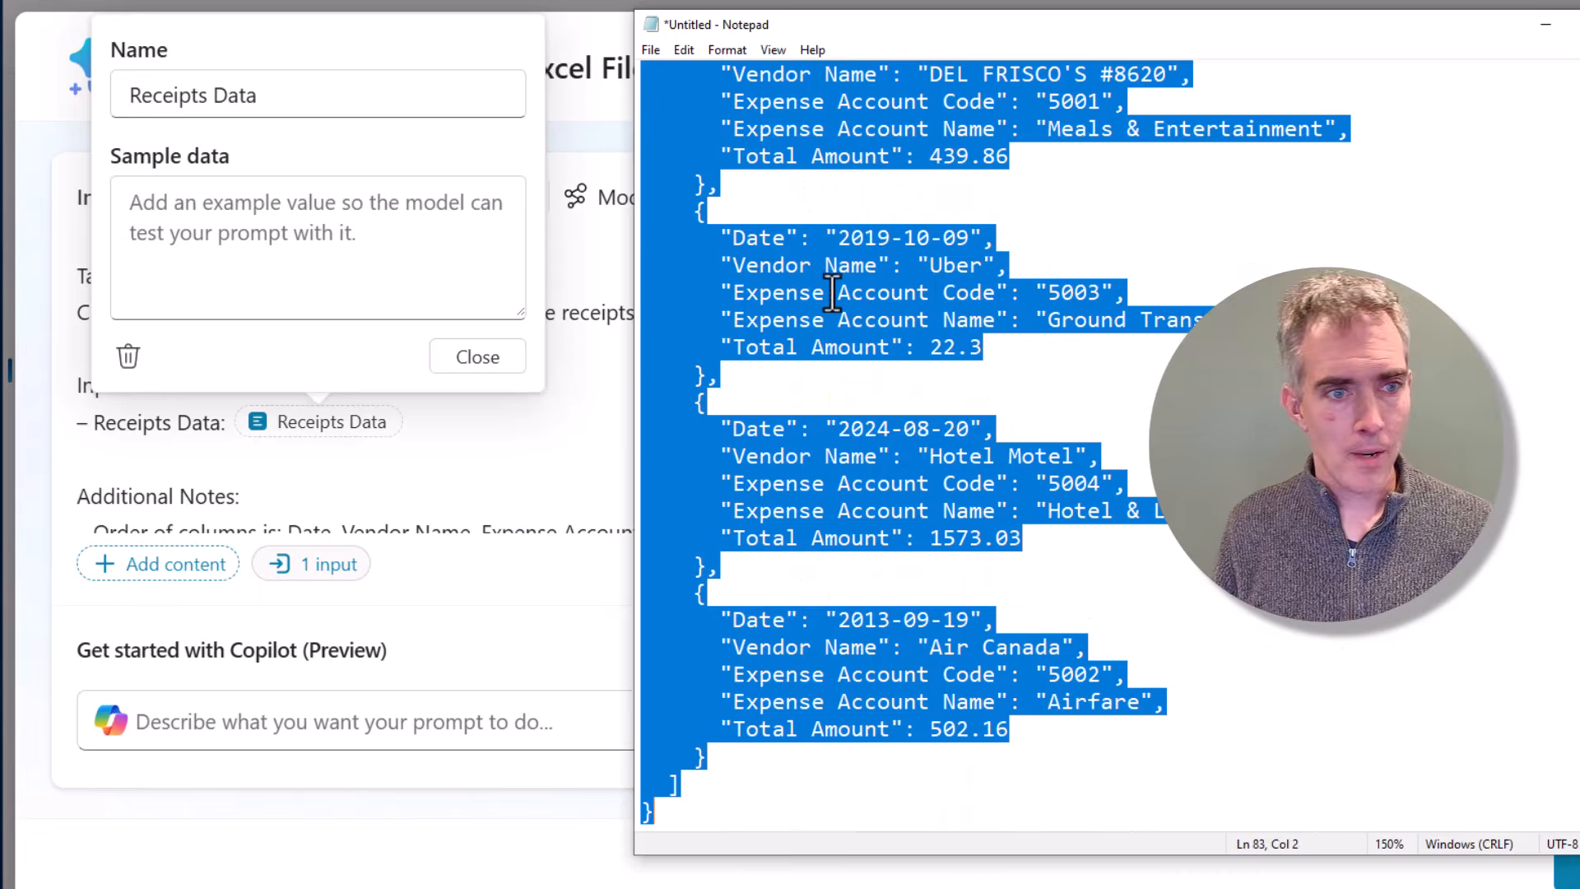
left_click(329, 232)
key("ctrl+v")
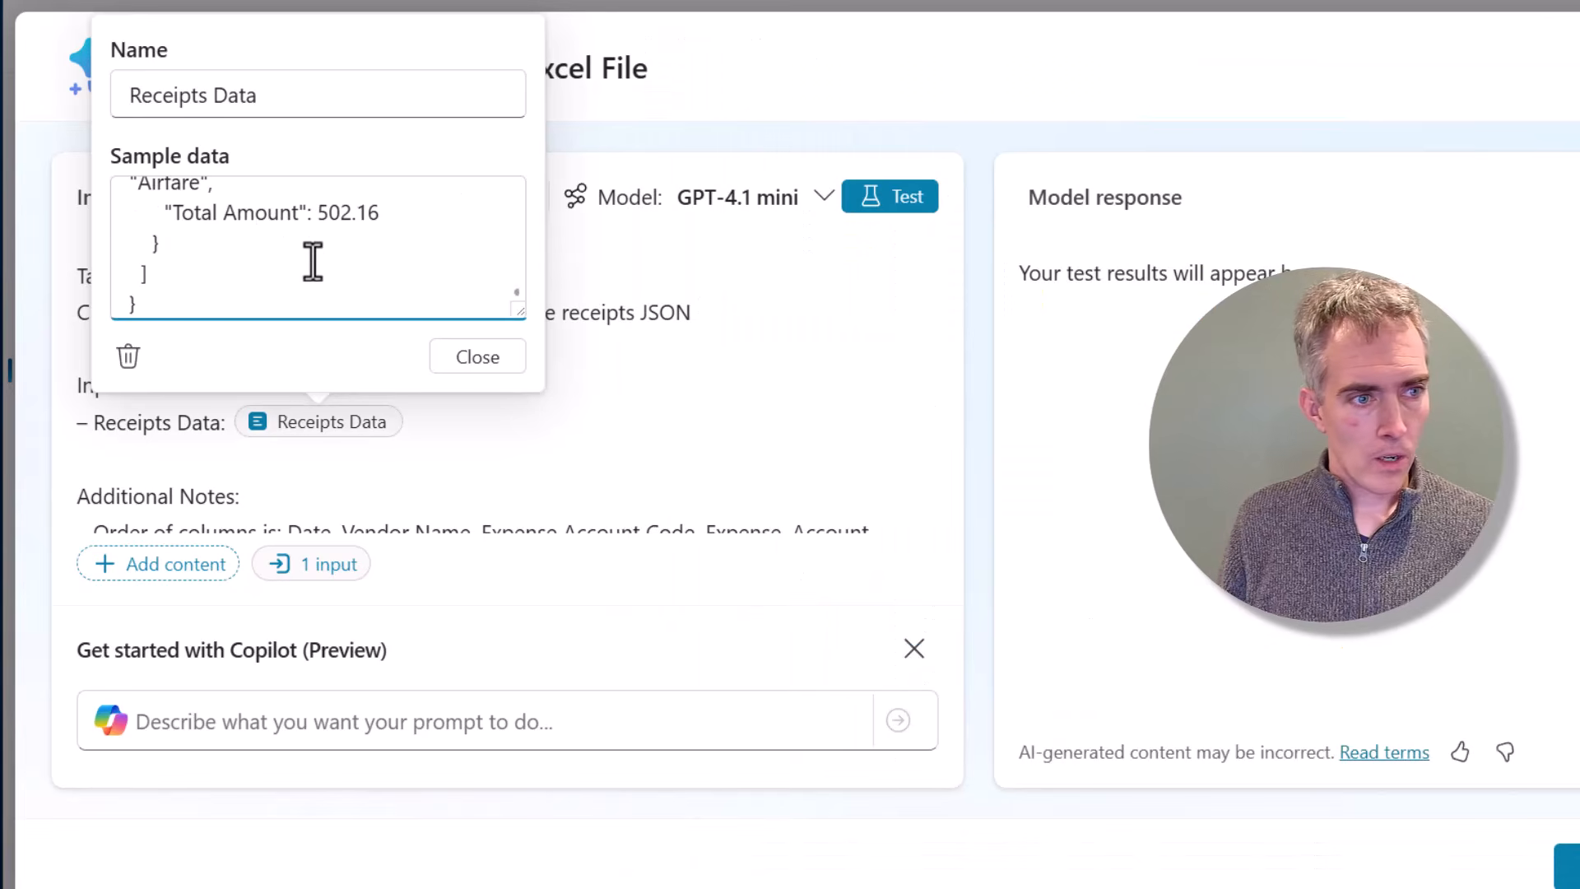
scroll(429, 280, "up", 15)
left_click(481, 360)
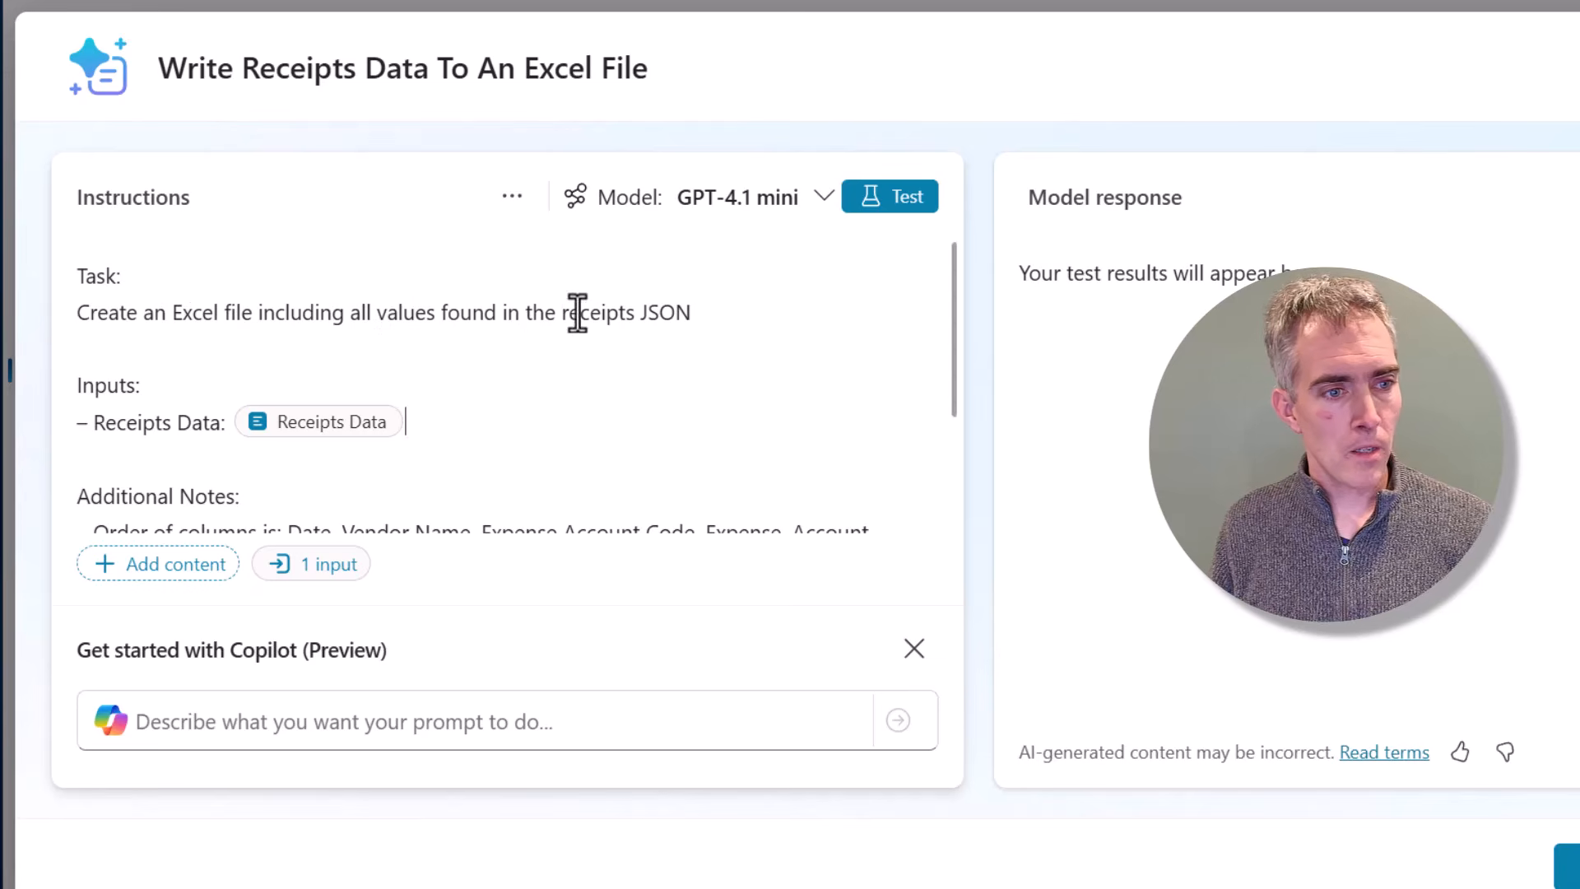
- Enable the code interpreter in the settings of the Write Receipts Data To An Excel File prompt
scroll(695, 321, "down", 1)
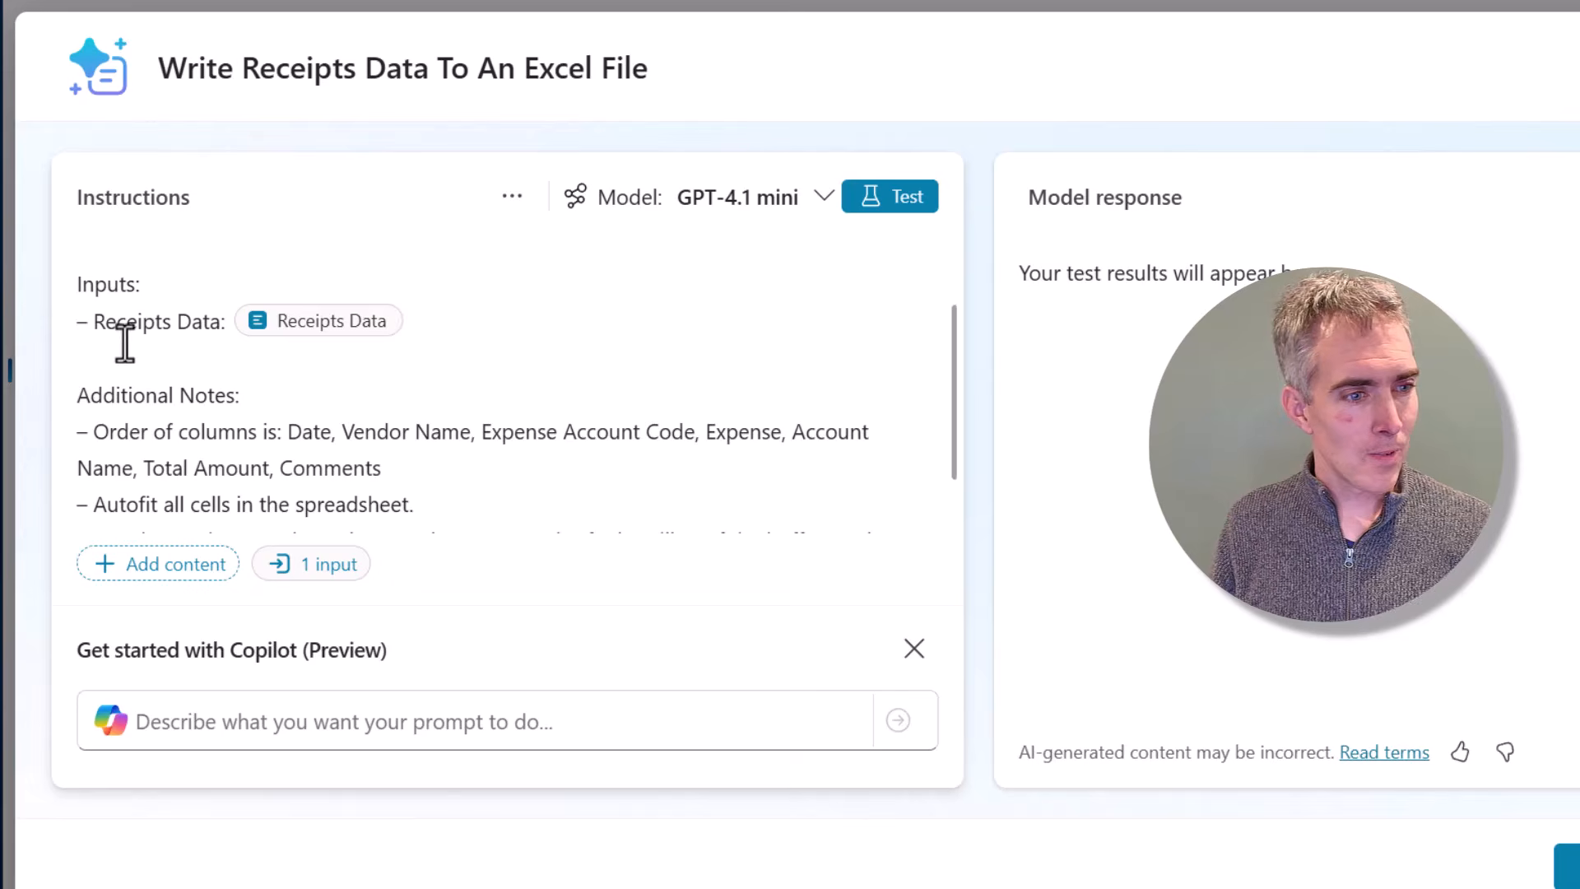
scroll(426, 325, "down", 1)
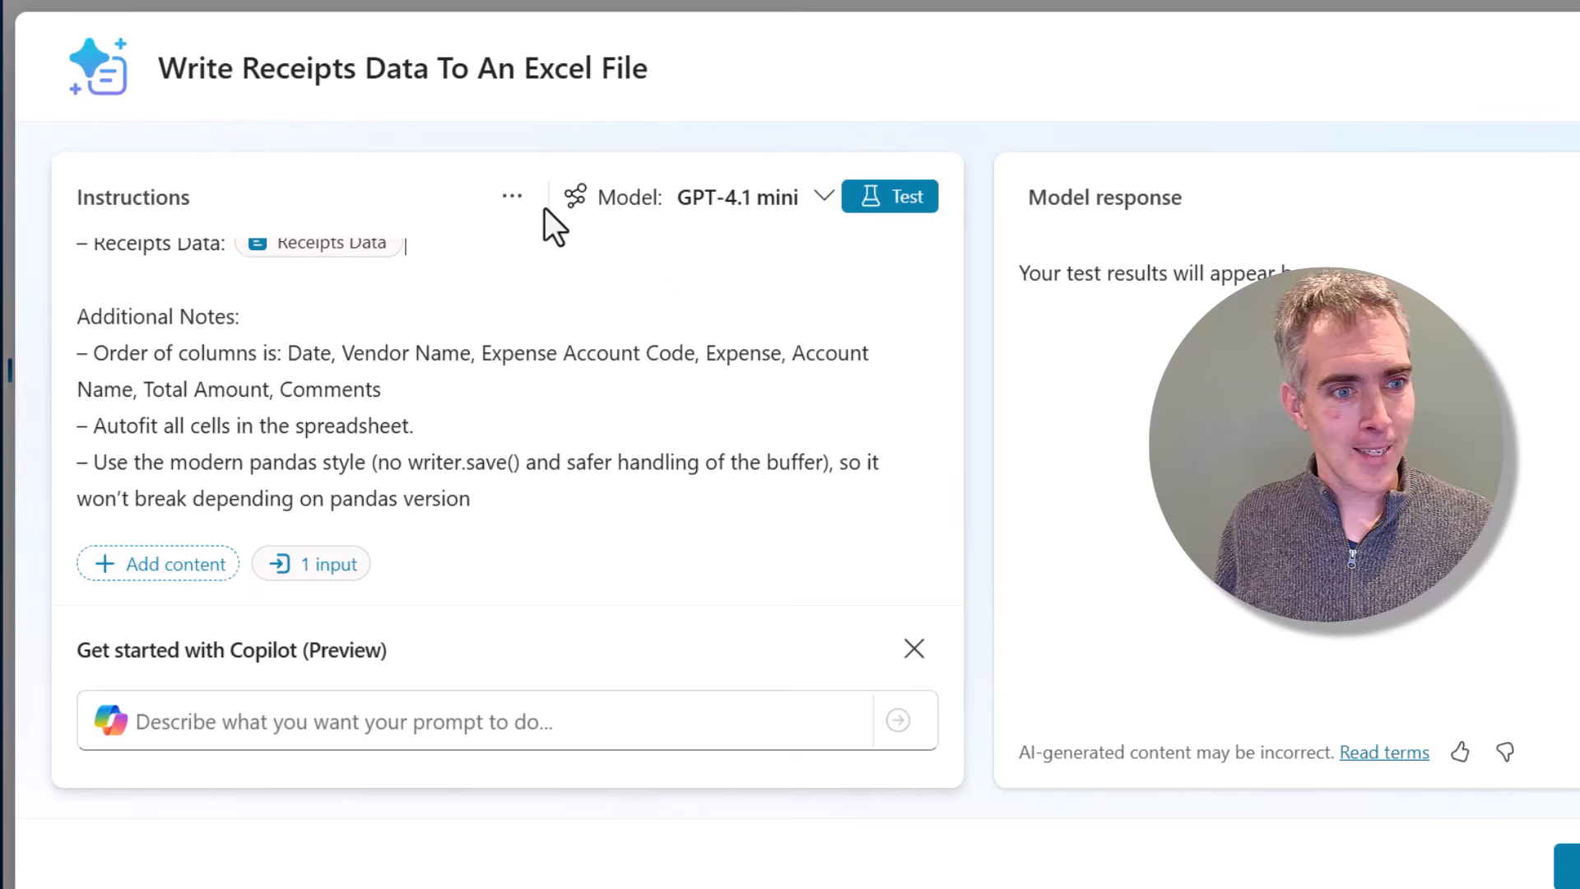
left_click(513, 210)
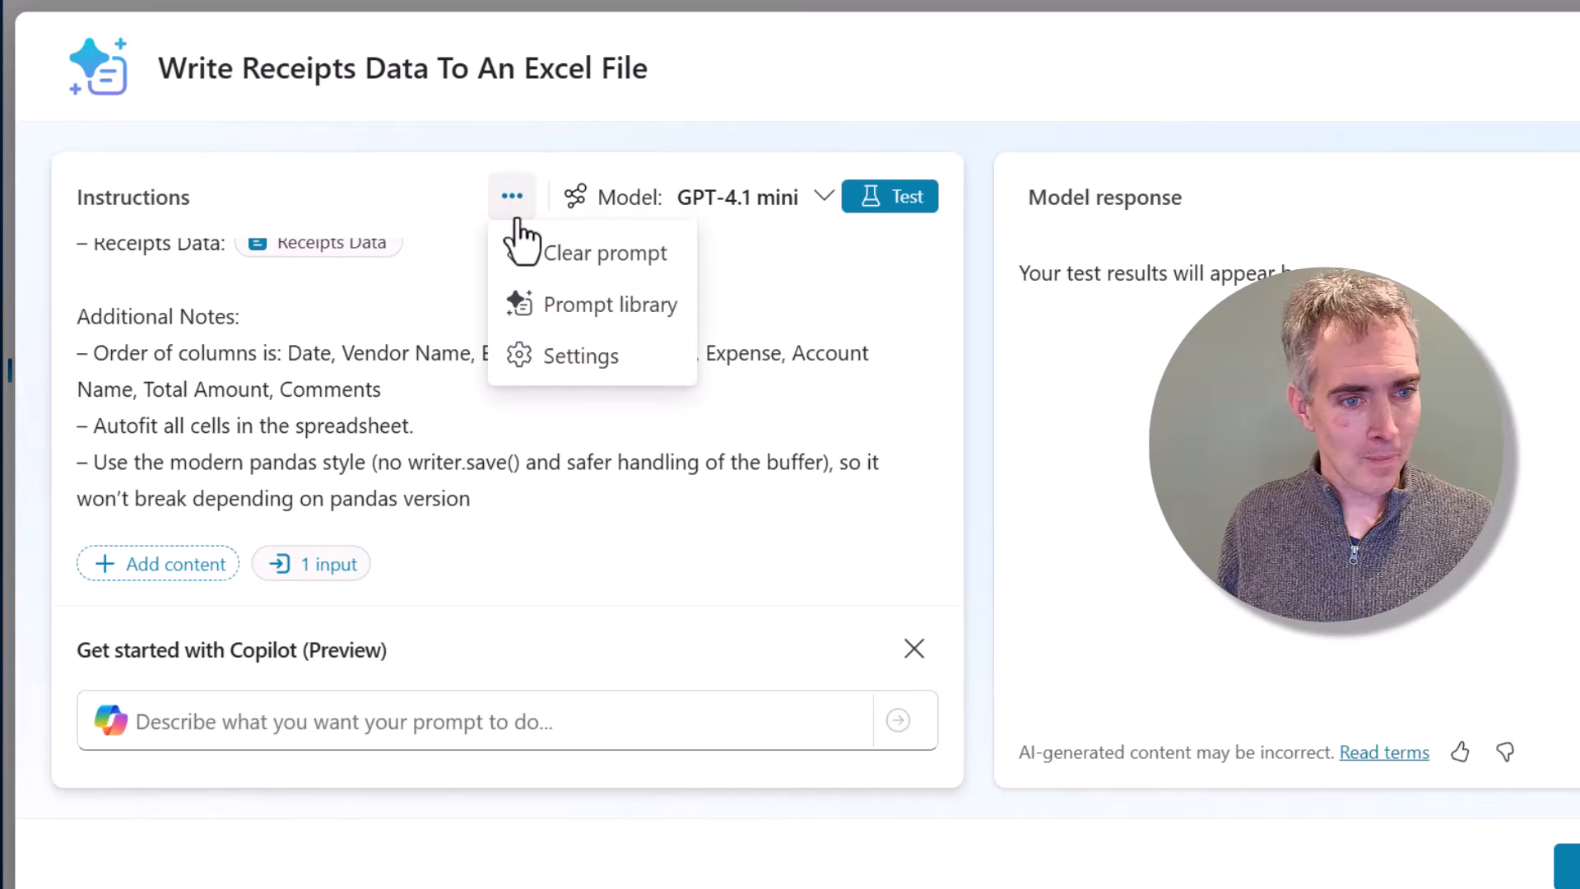
left_click(572, 362)
scroll(486, 385, "down", 3)
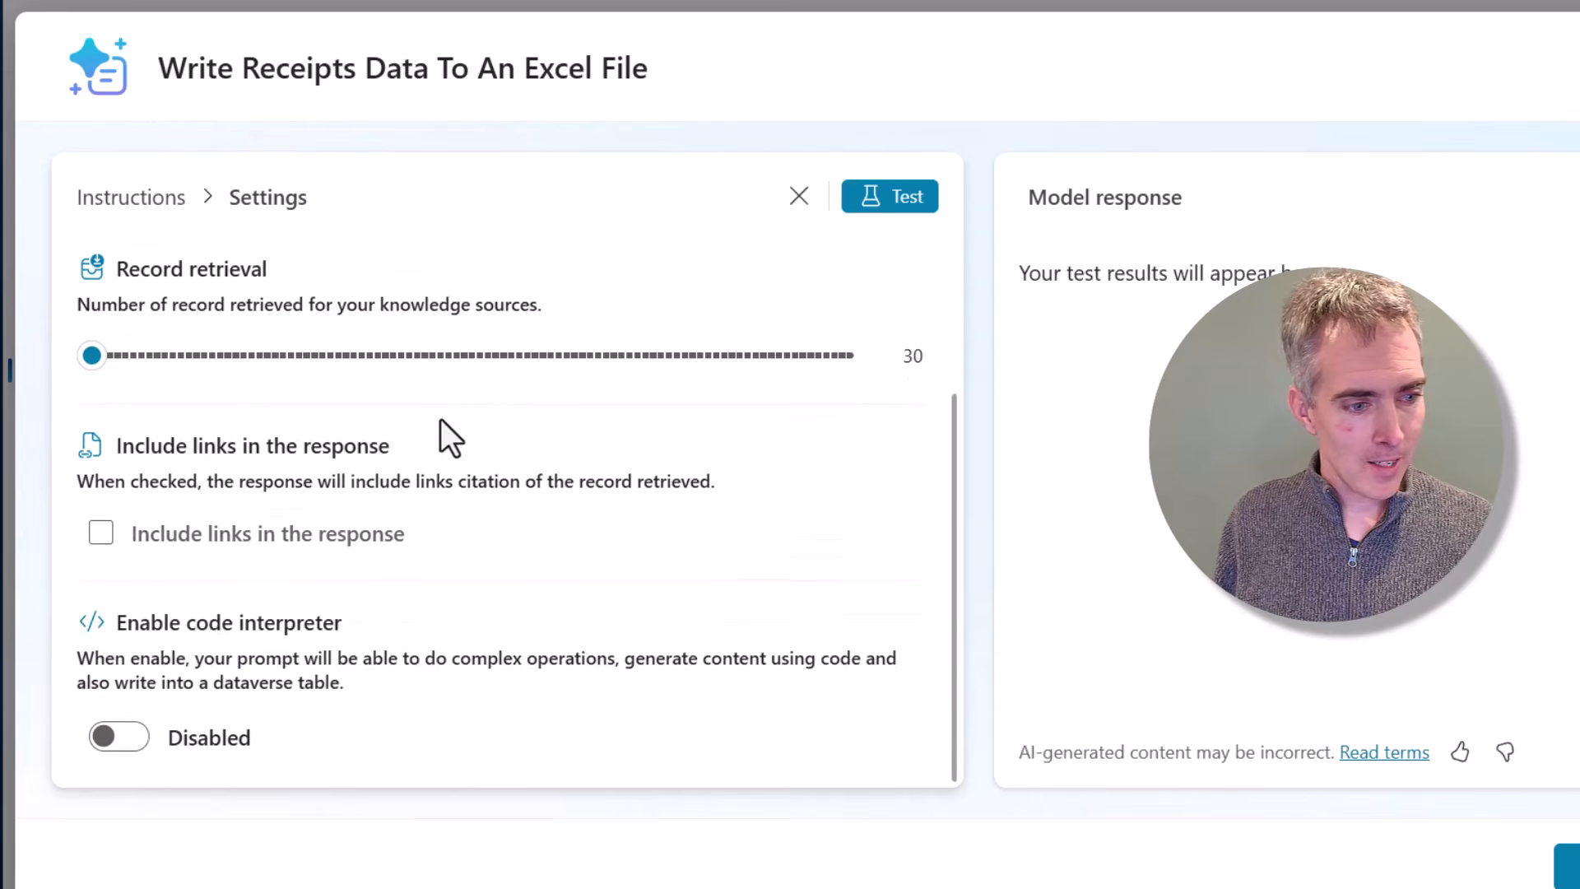
left_click(124, 740)
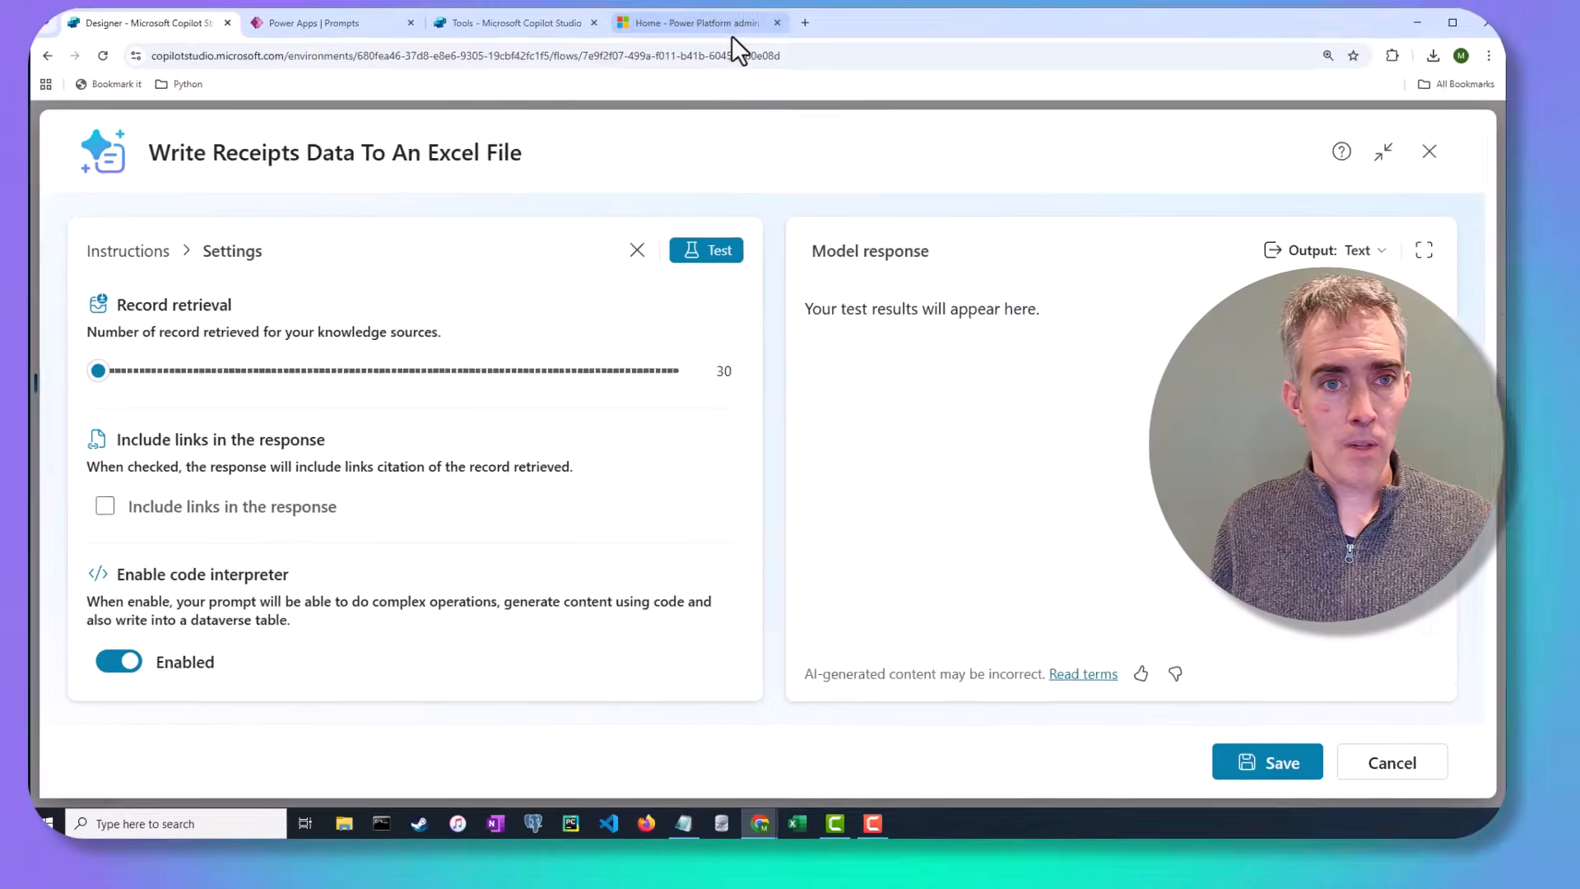
- In the Power Platform admin center, open the Copilot setting "Code generation and execution in Copilot Studio"
left_click(779, 39)
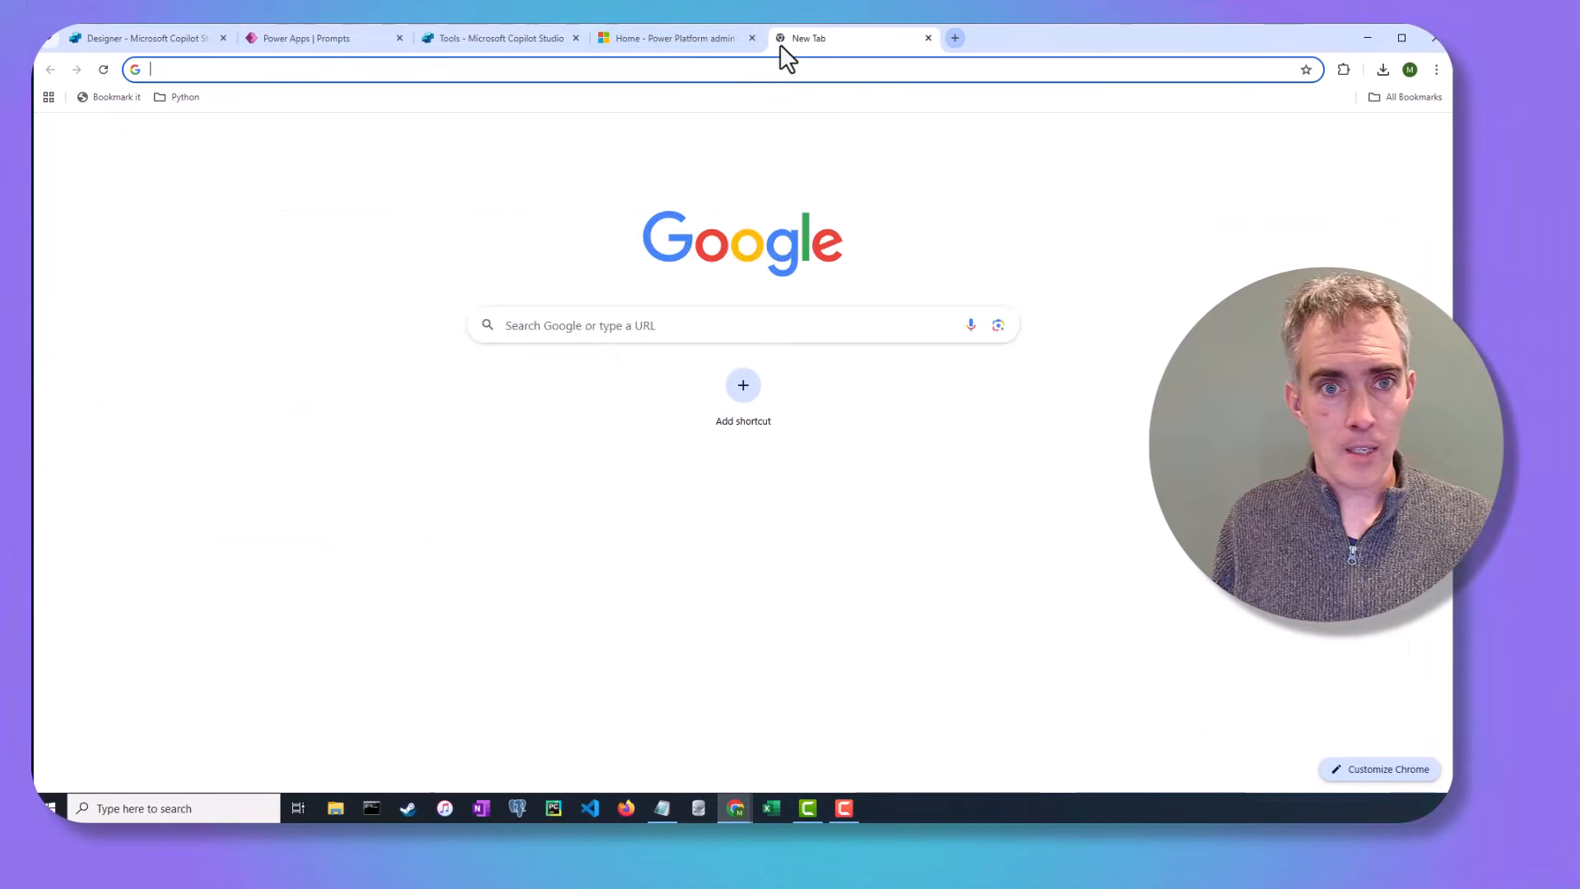
type("ad")
key("Return")
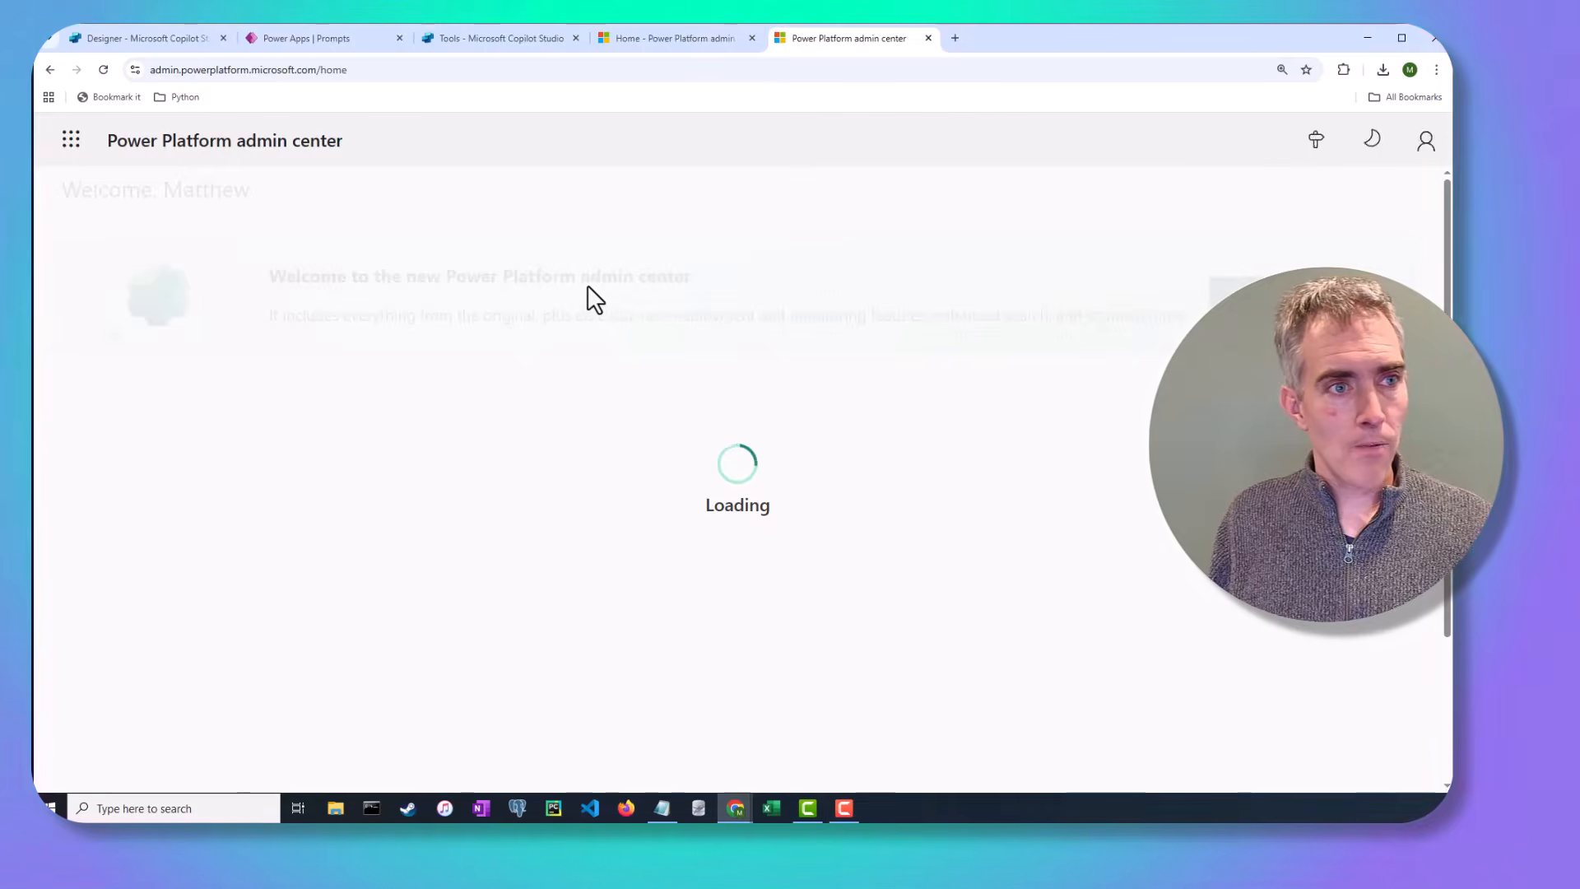
left_click(89, 455)
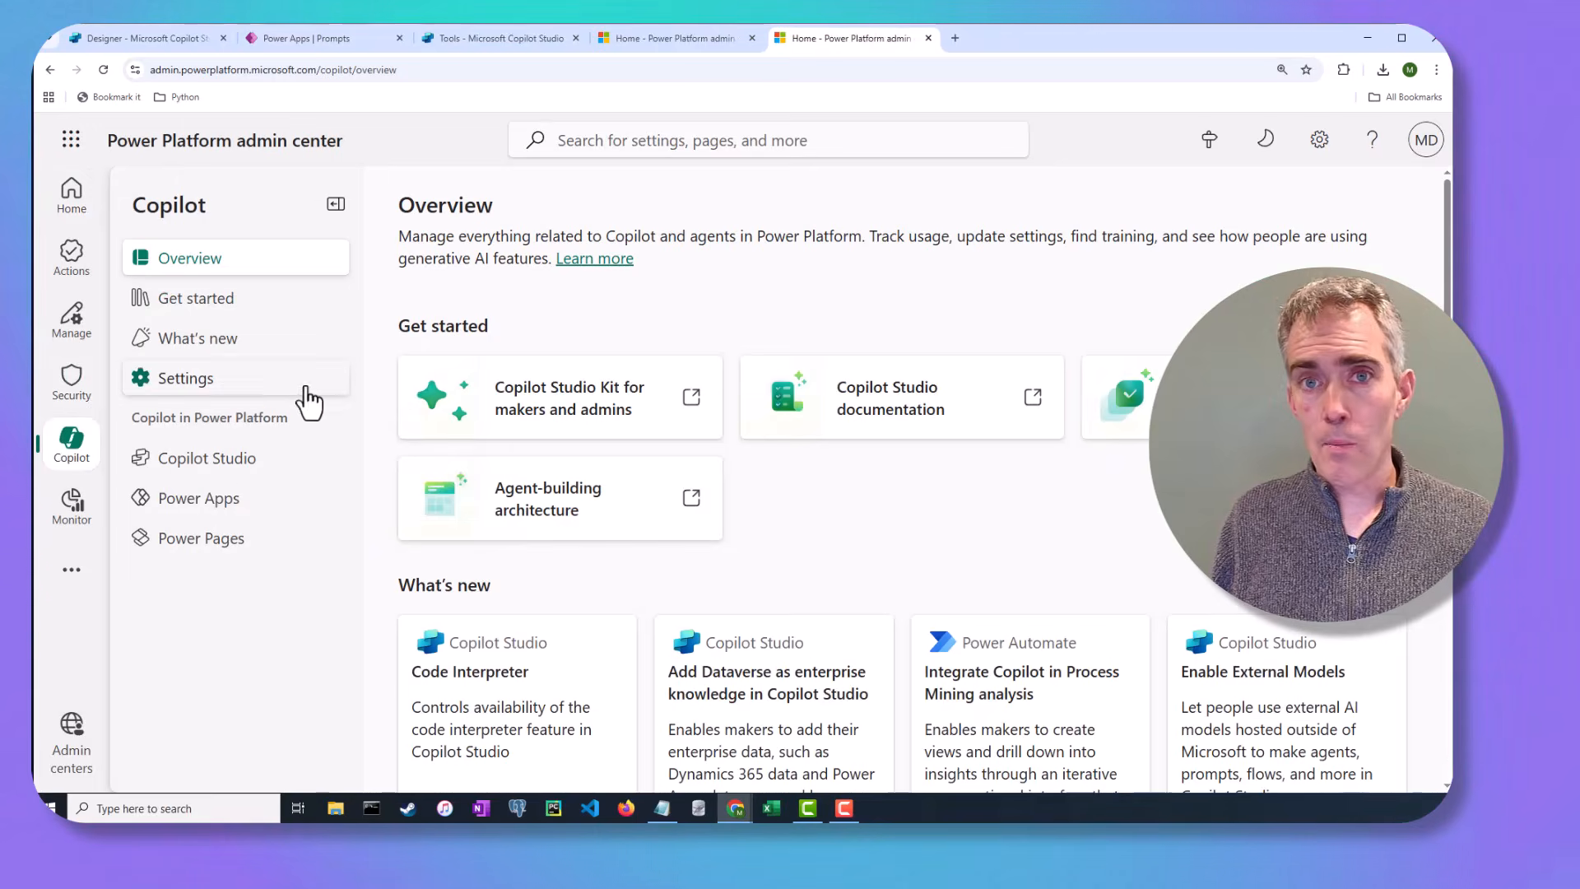
left_click(241, 388)
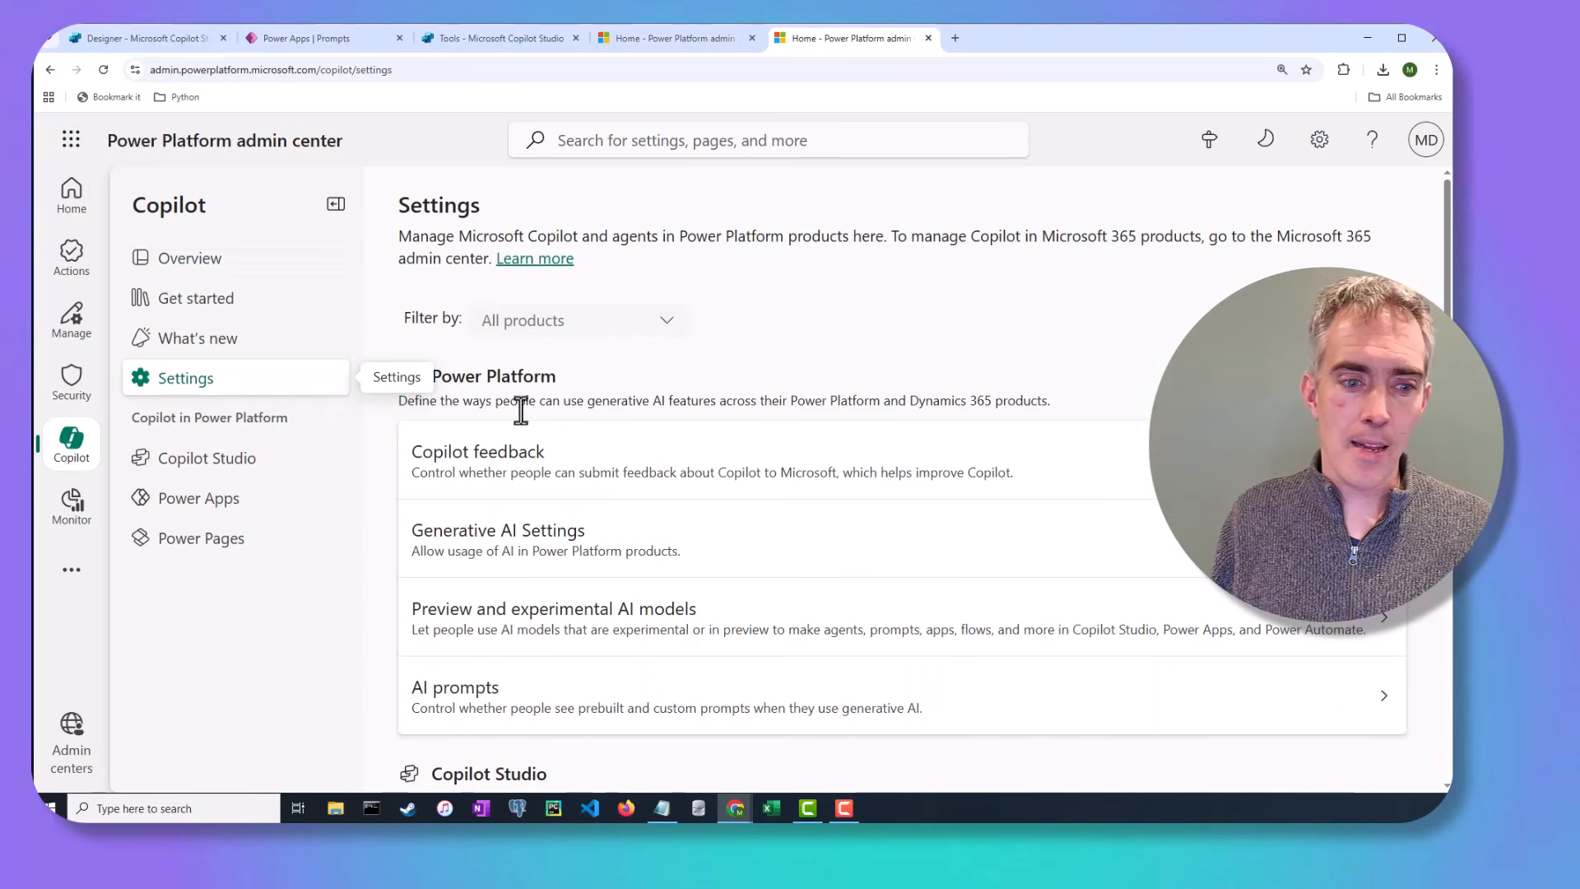
scroll(688, 493, "down", 3)
left_click(557, 549)
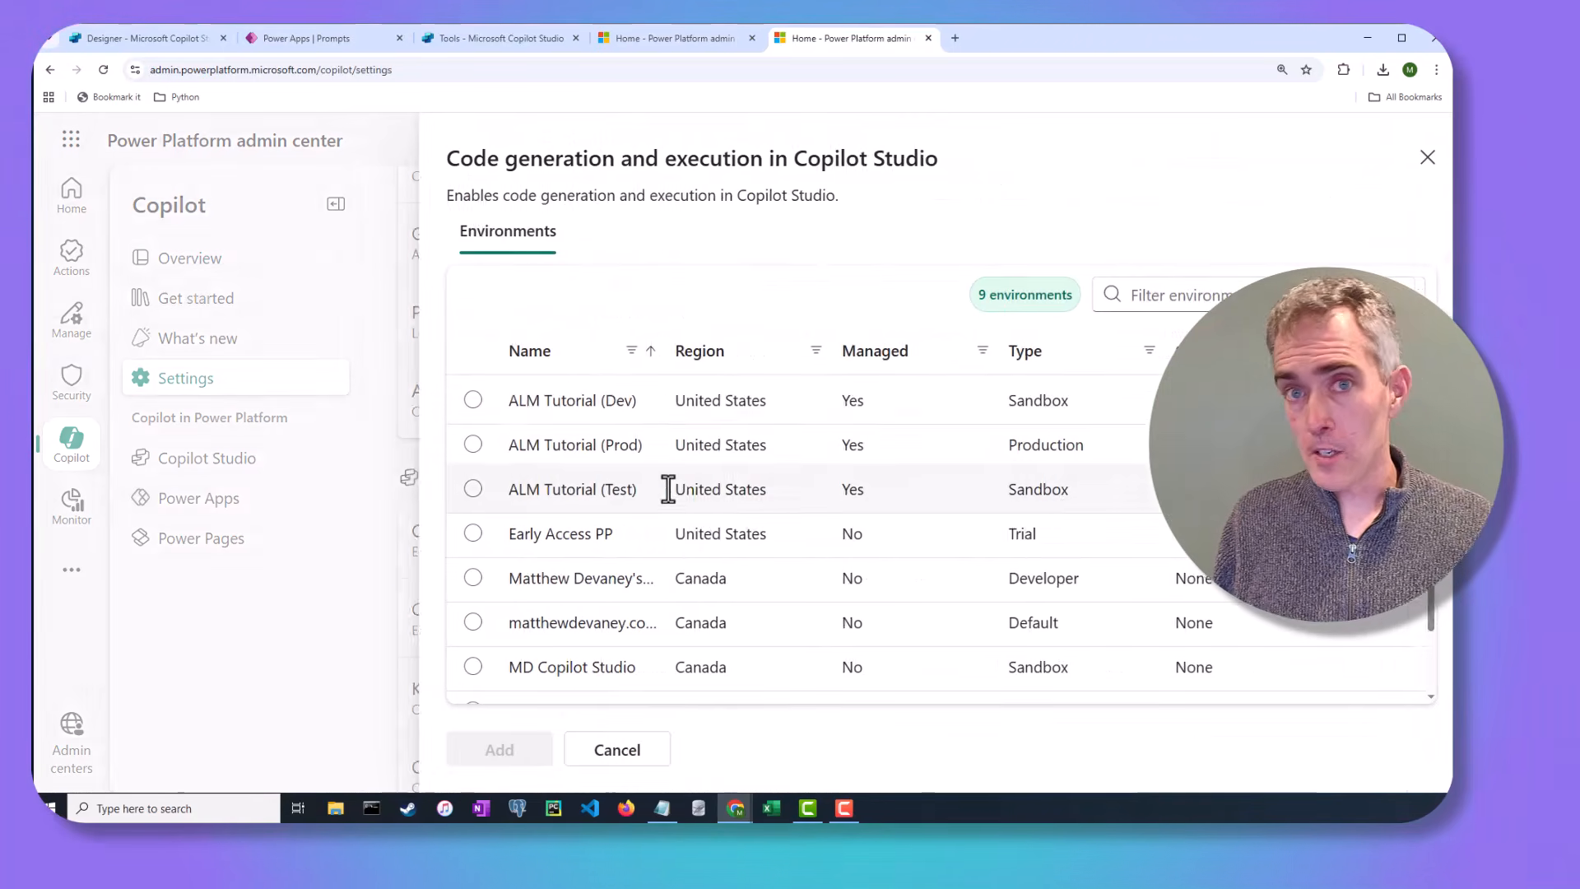
- Check the code generation and execution setting for the default environment and close the admin center page
scroll(625, 469, "down", 1)
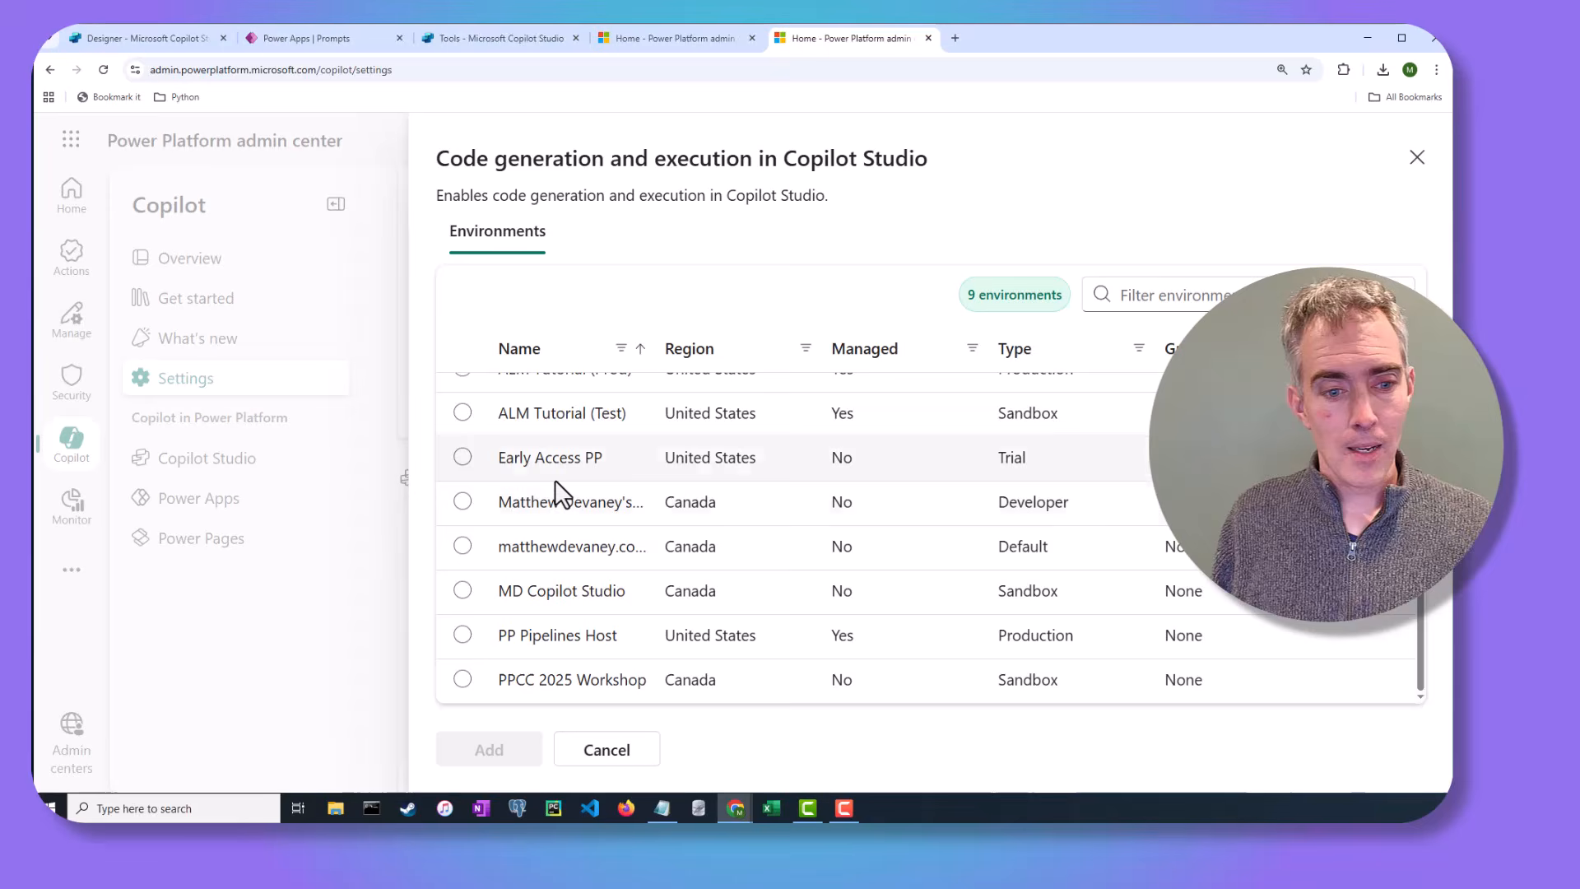
left_click(463, 546)
left_click(491, 750)
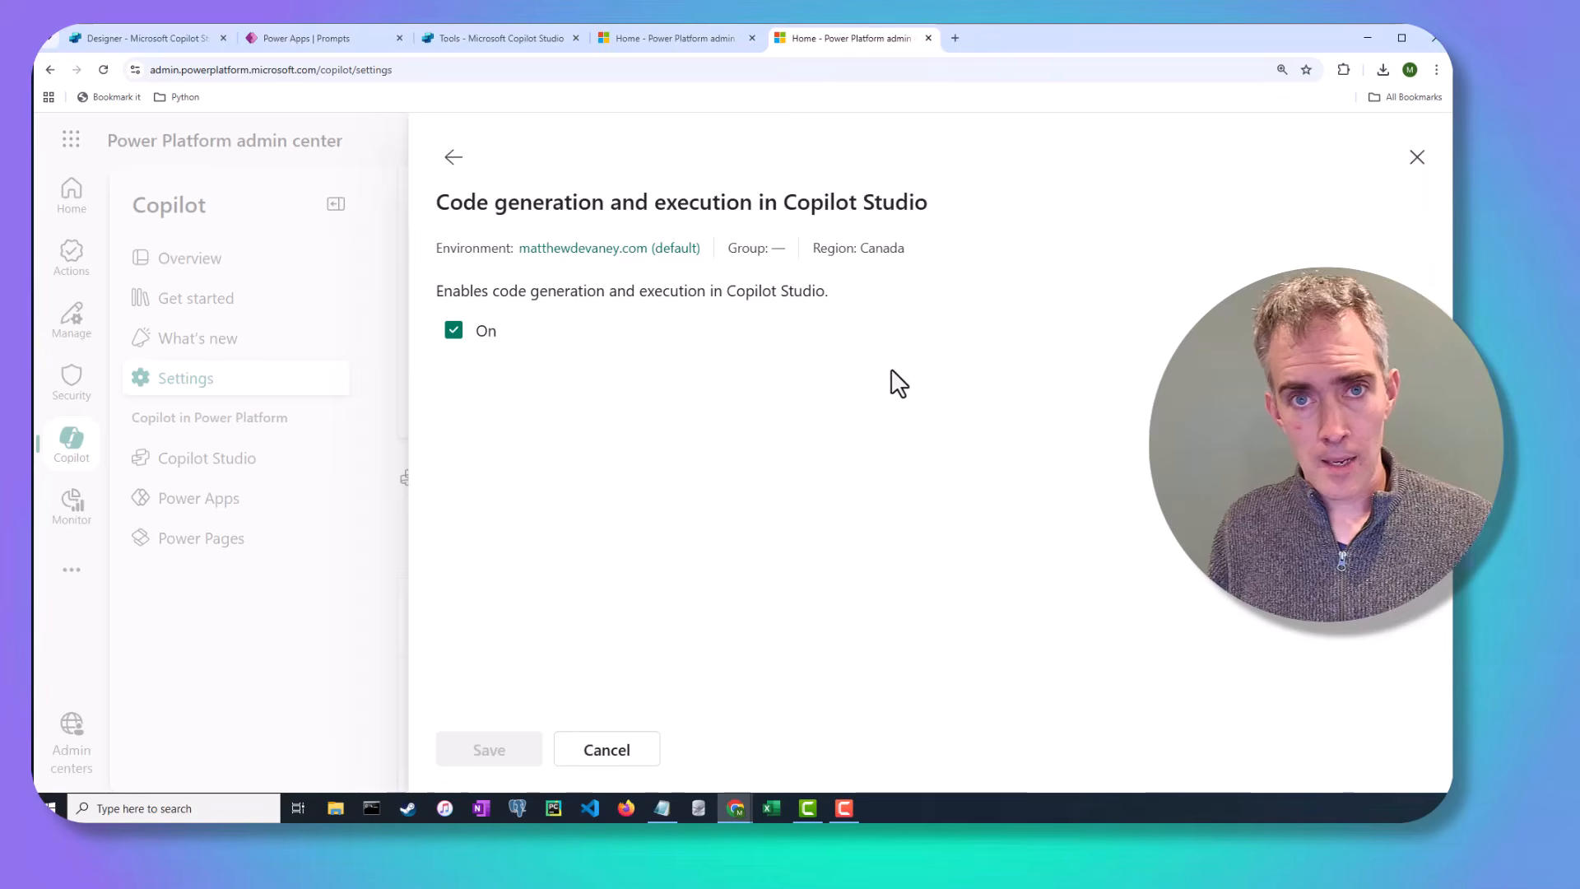
left_click(928, 38)
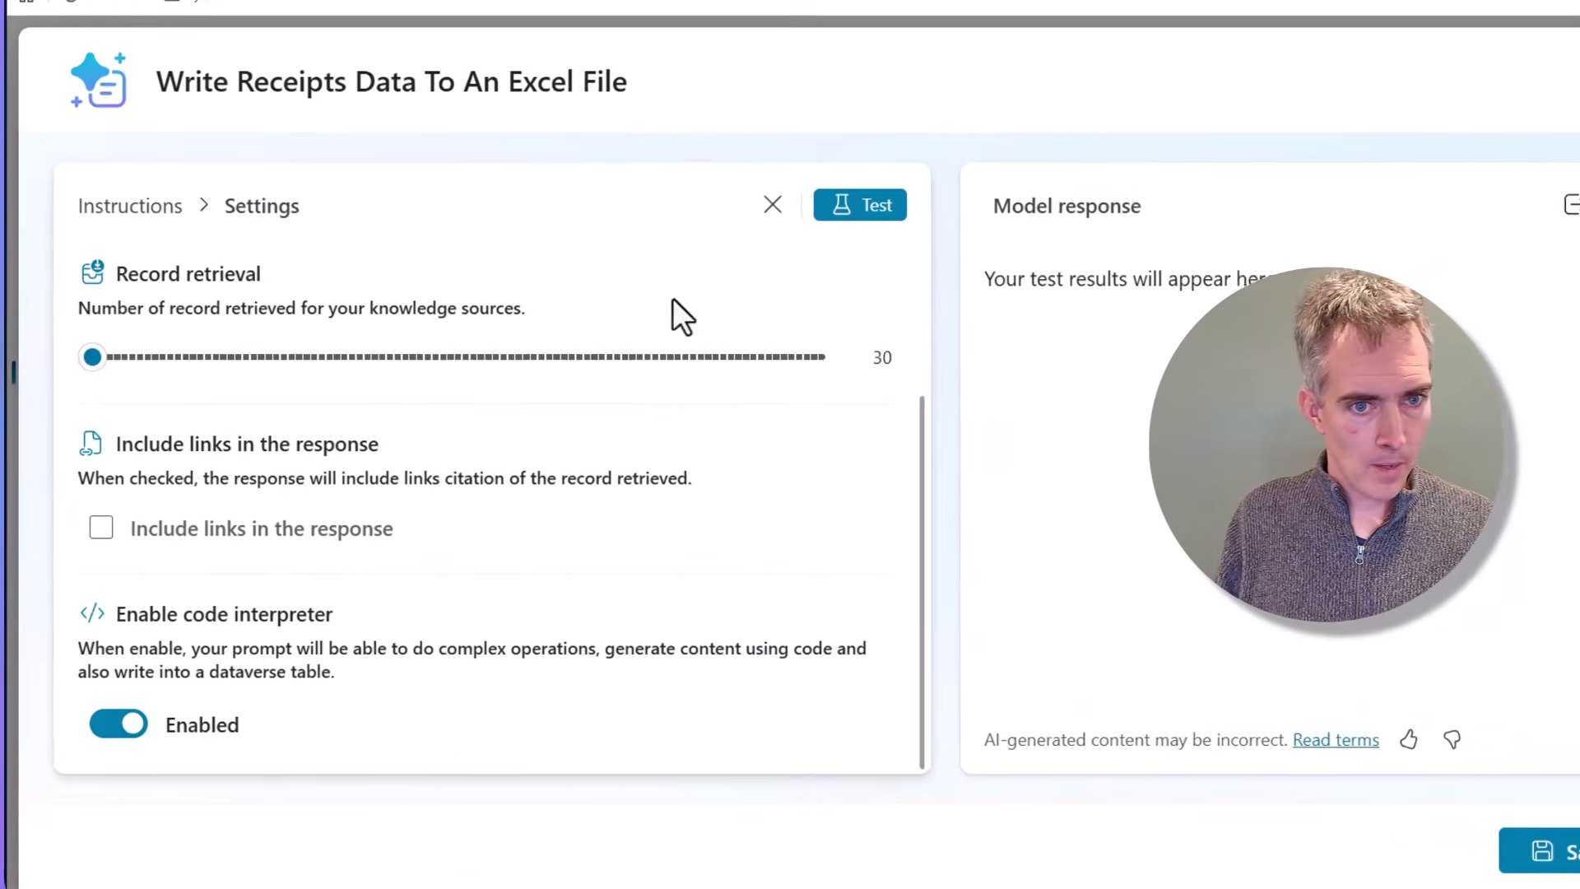
- Leave the prompt's settings, test it with the sample receipts data, and set its output to Documents/Images
left_click(796, 207)
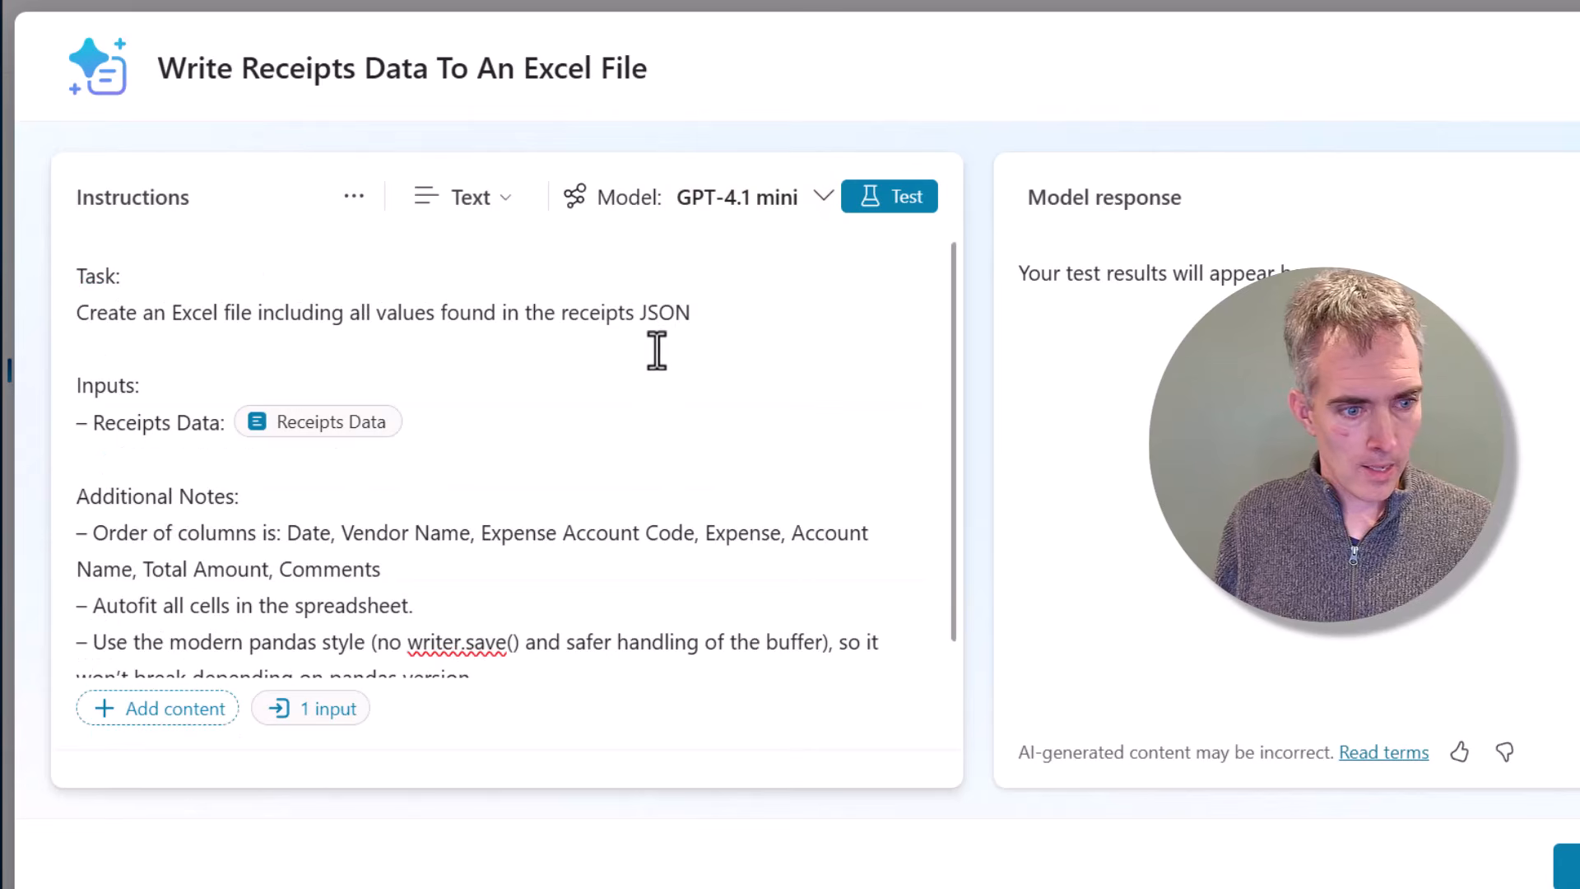
left_click(905, 206)
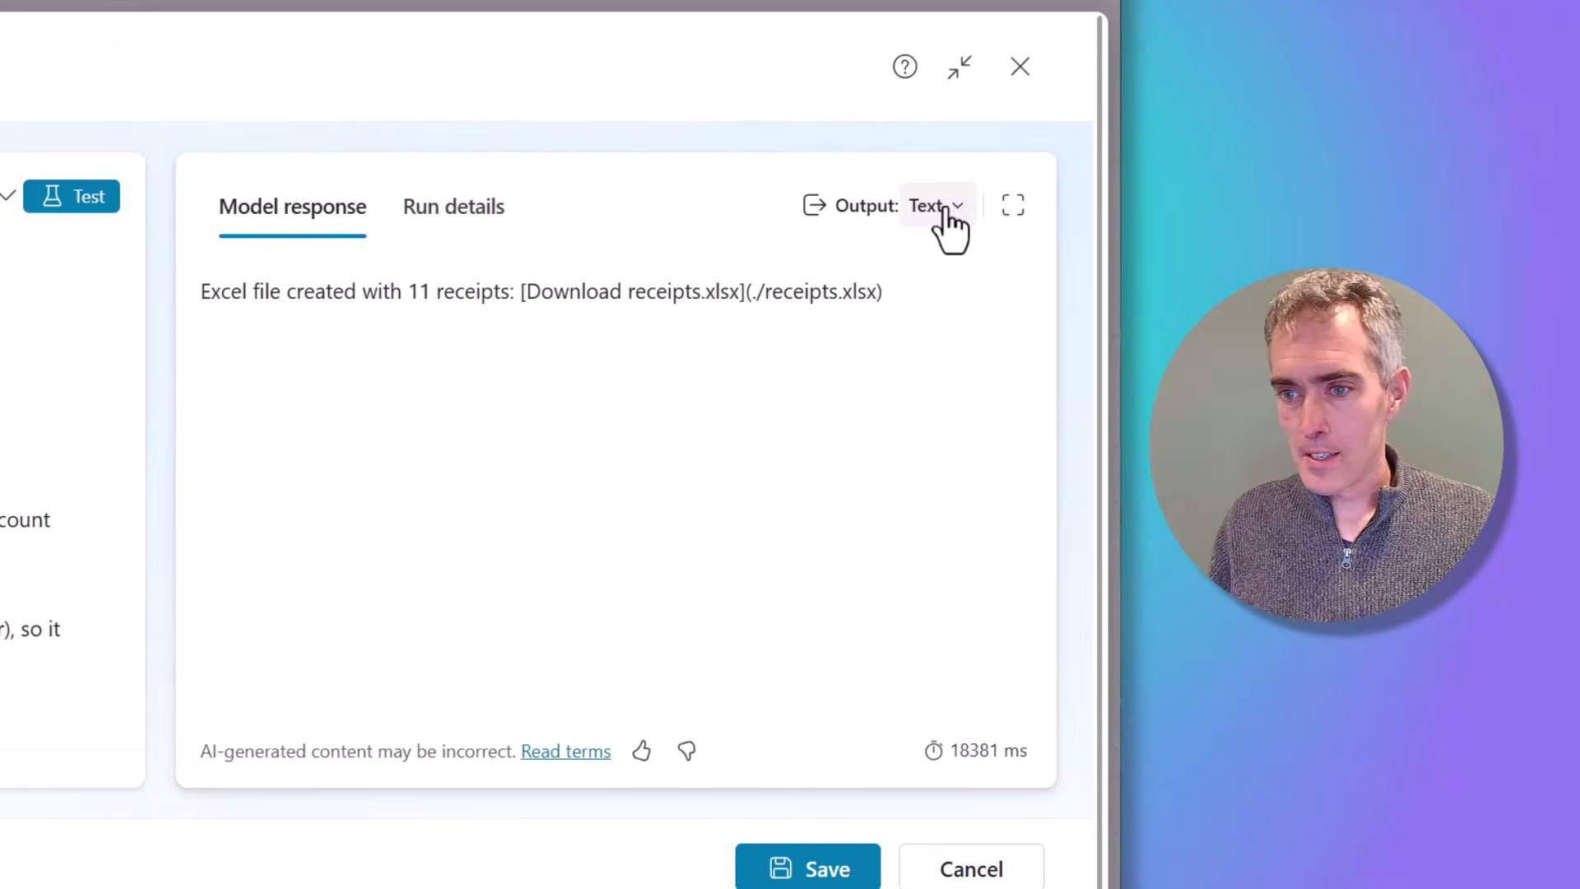
left_click(1294, 207)
left_click(892, 407)
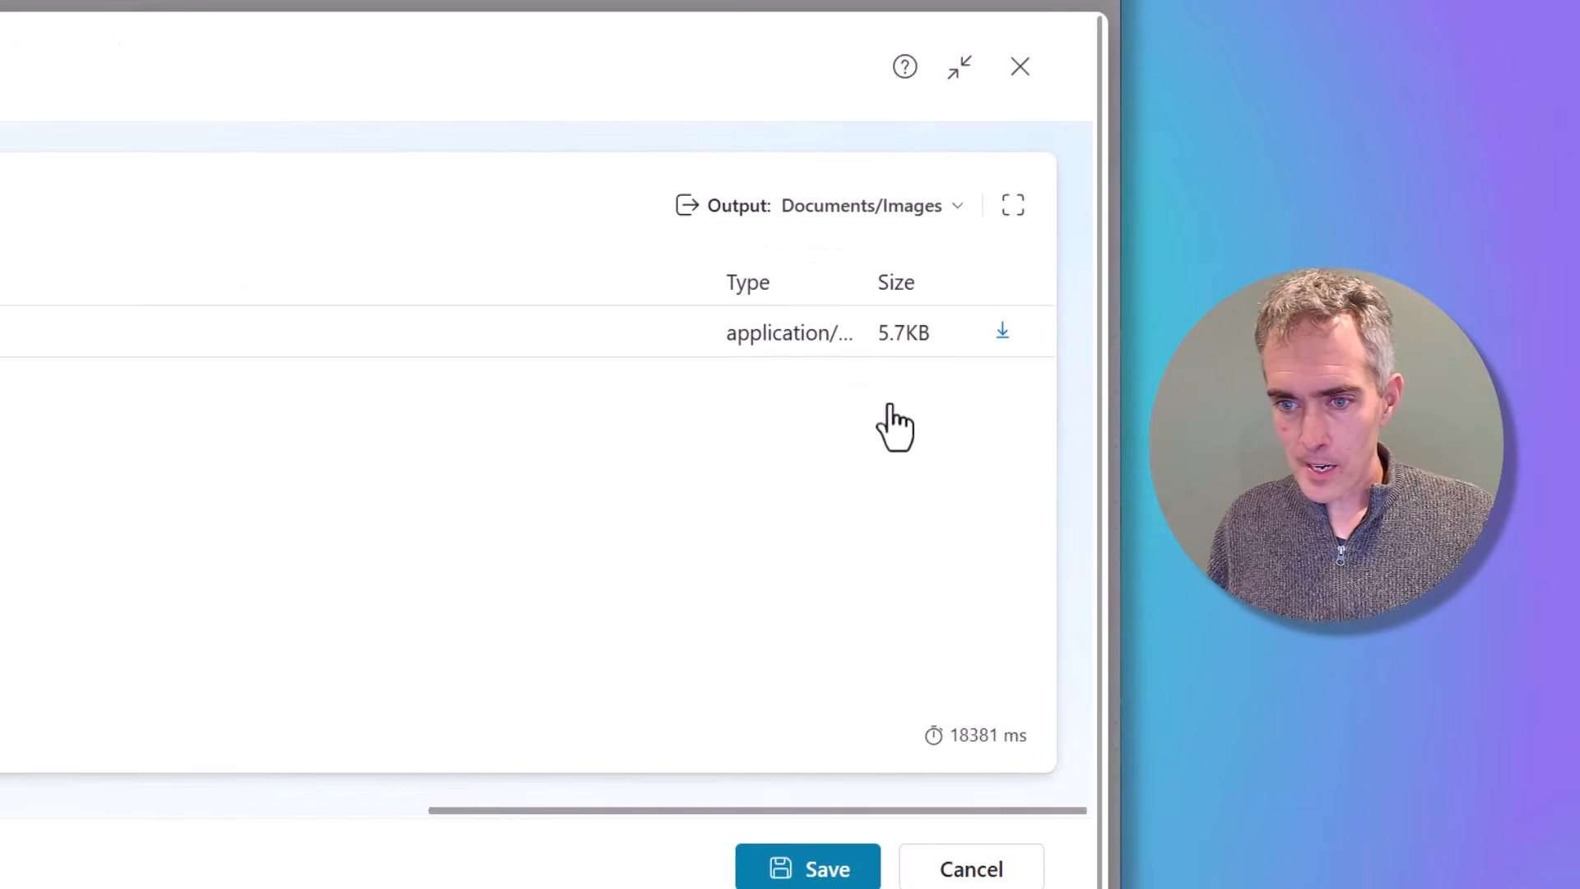
- Download the generated receipts.xlsx, review its columns and the Yauatcha row's comment in Excel, and close the workbook
left_click(994, 334)
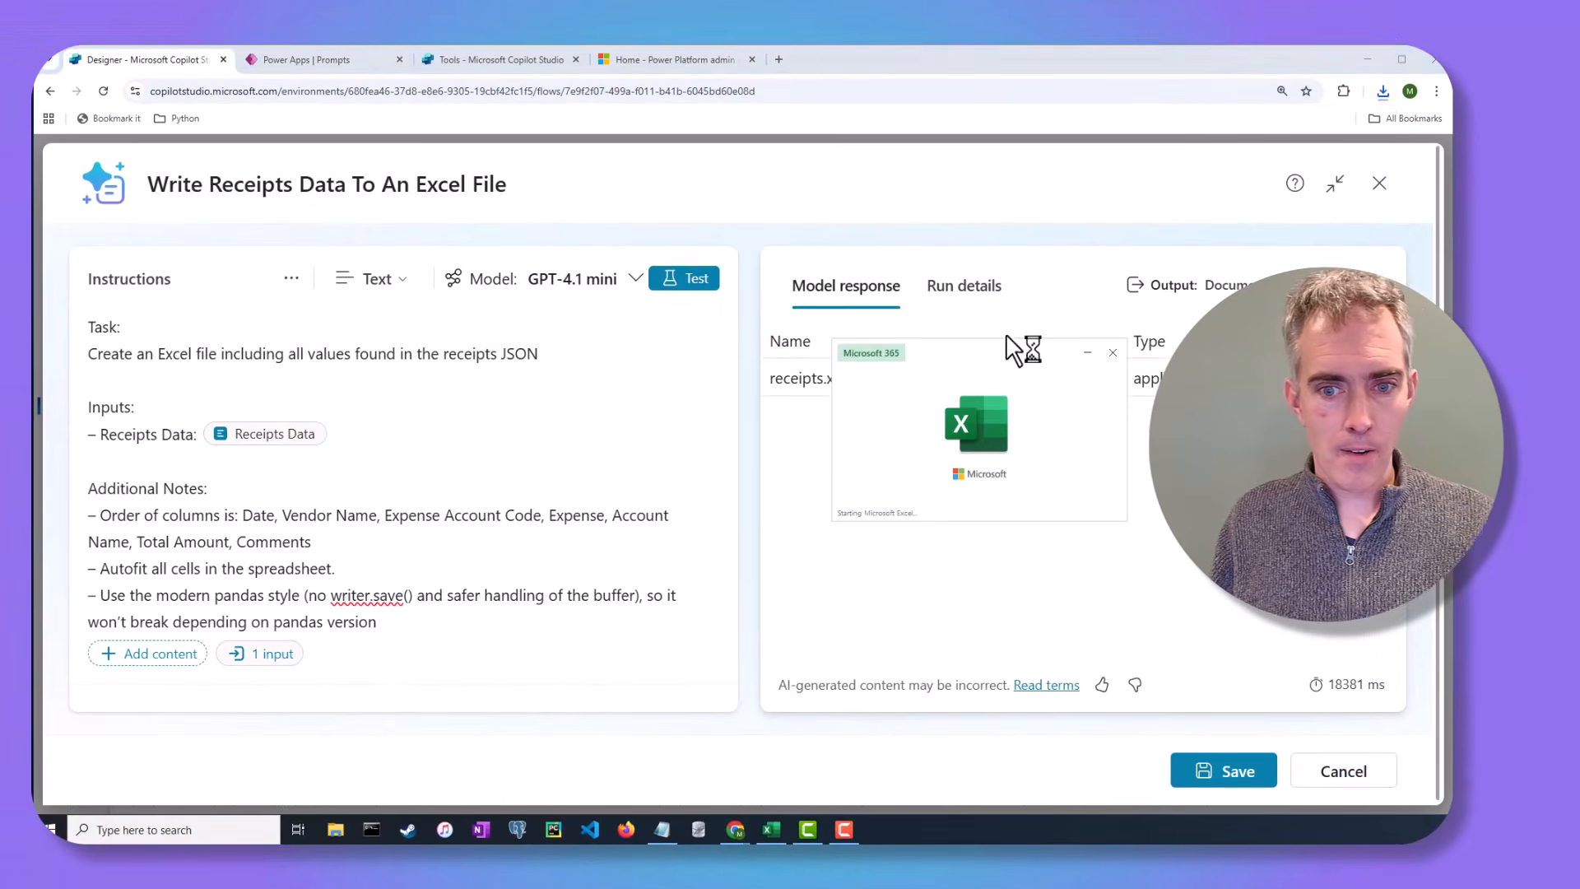
scroll(381, 338, "up", 5)
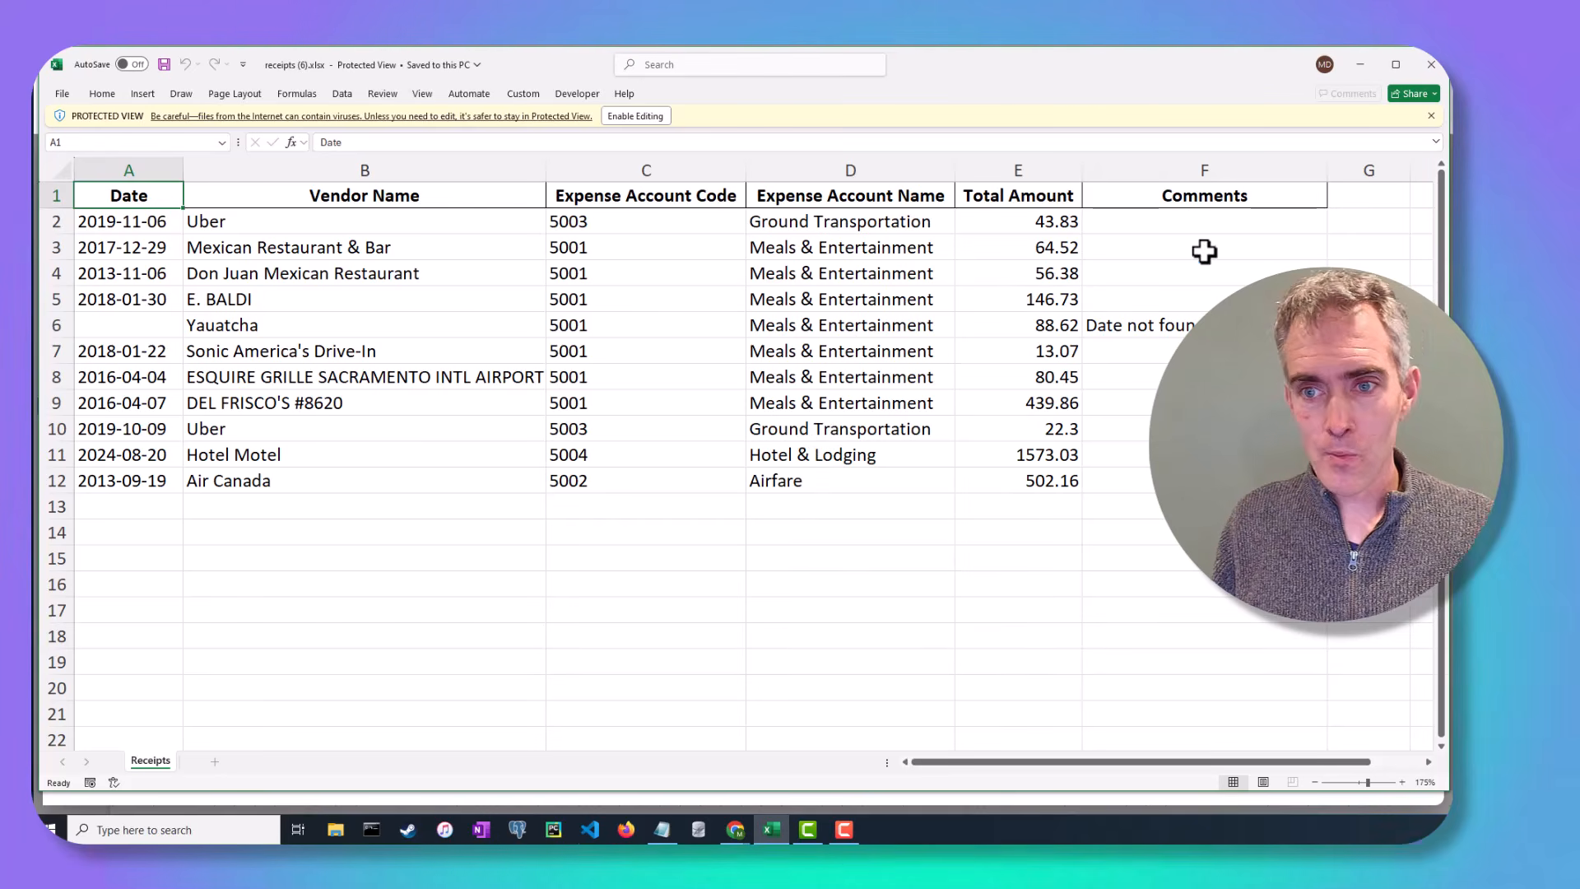
left_click(1183, 325)
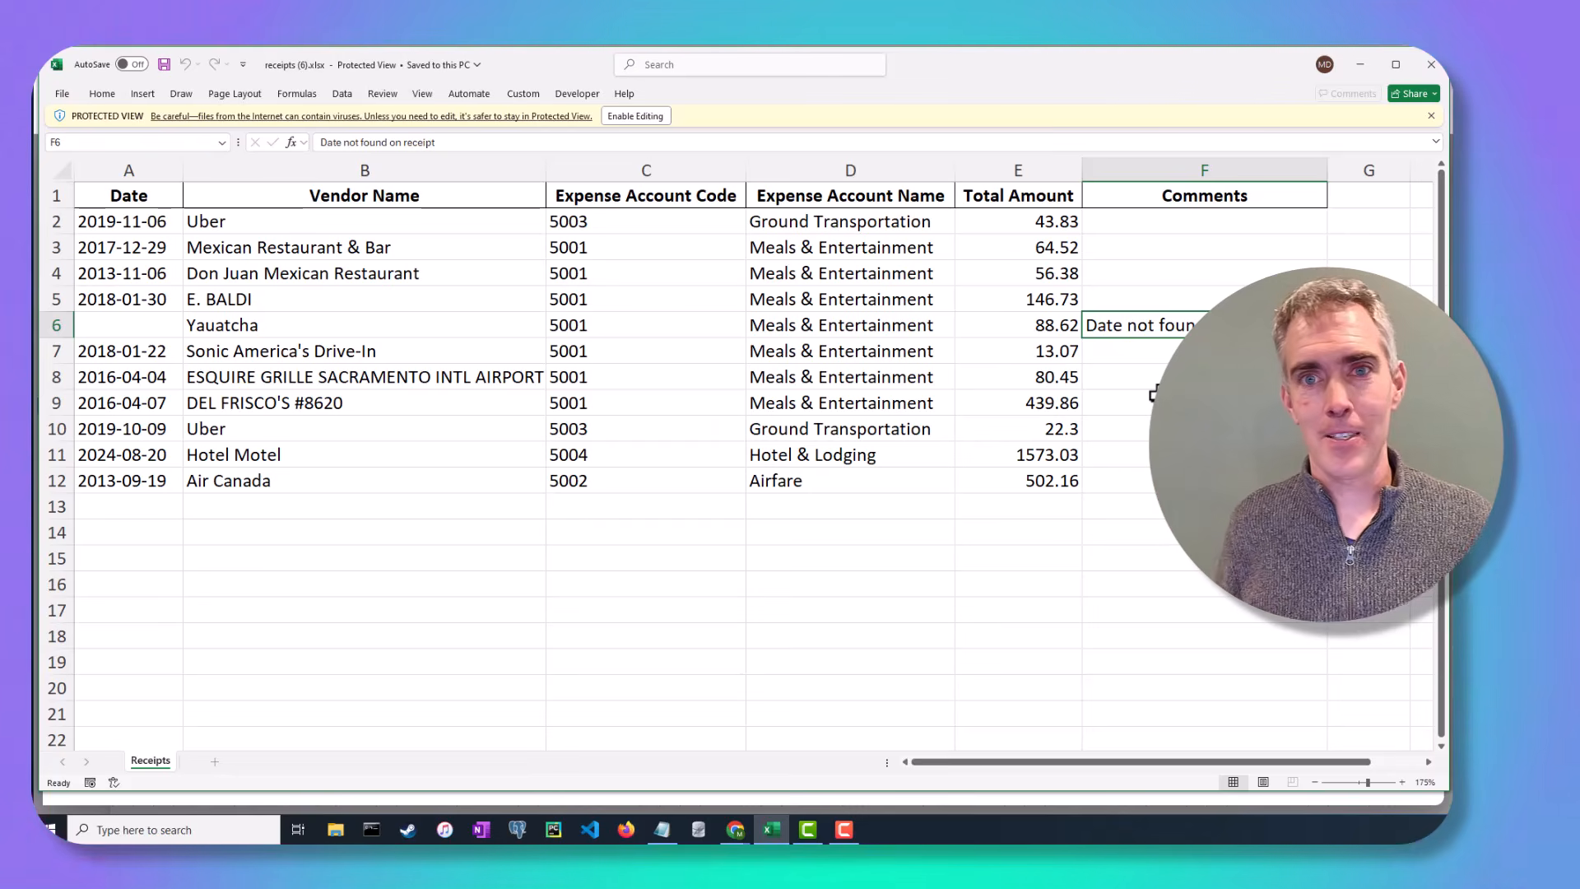
left_click(1441, 73)
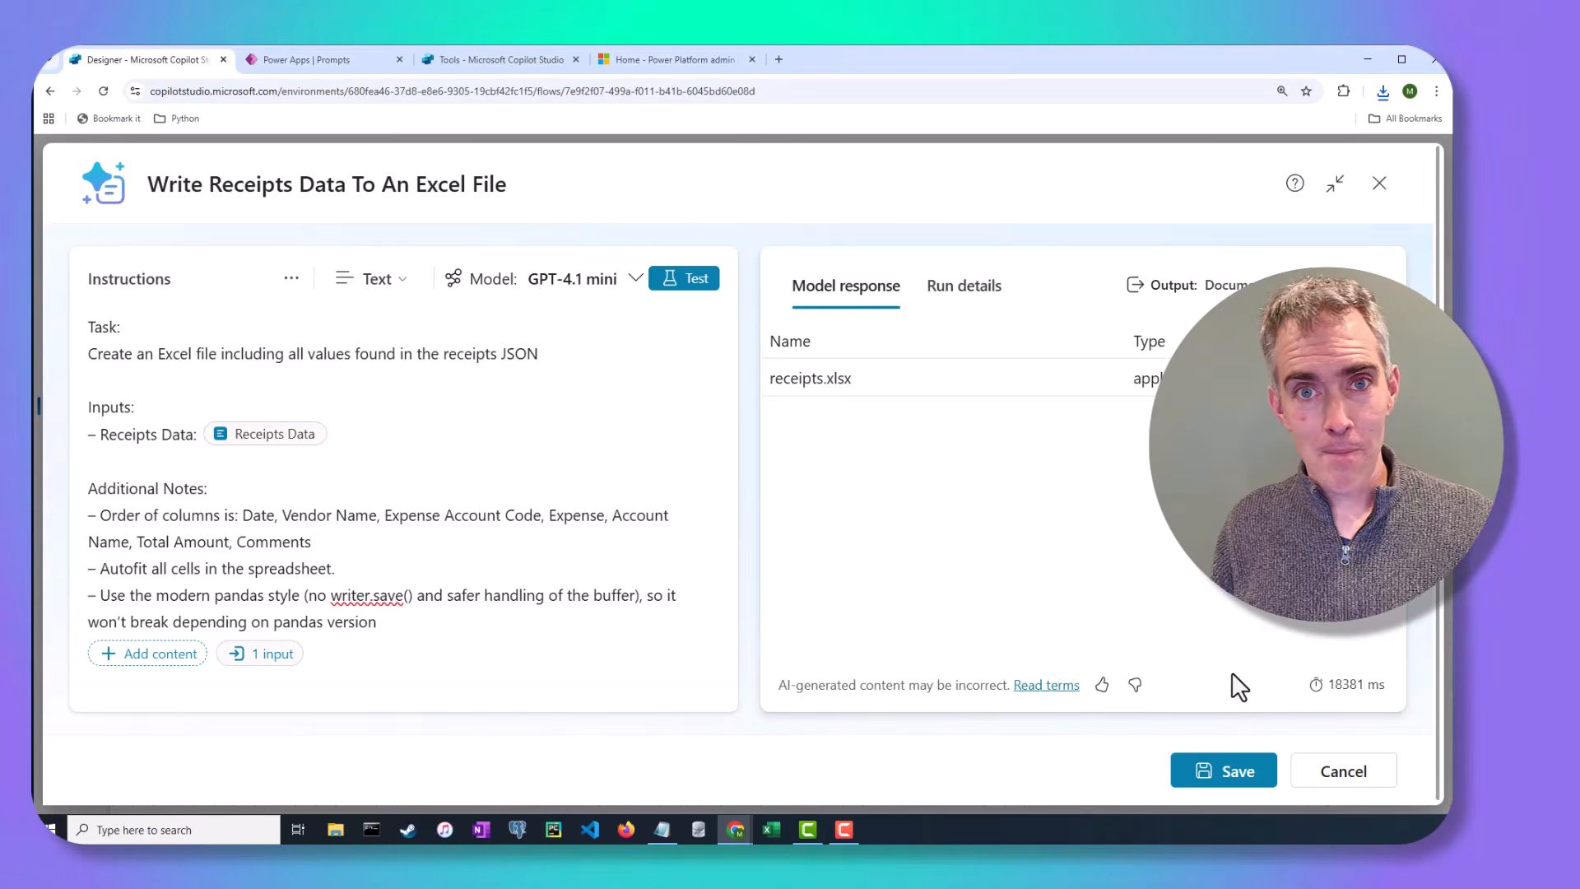
- Save the prompt and fill Receipts Data in Create Travel Expense Report with the Text output of Extract Travel Receipts Data, saving the flow draft
left_click(1244, 771)
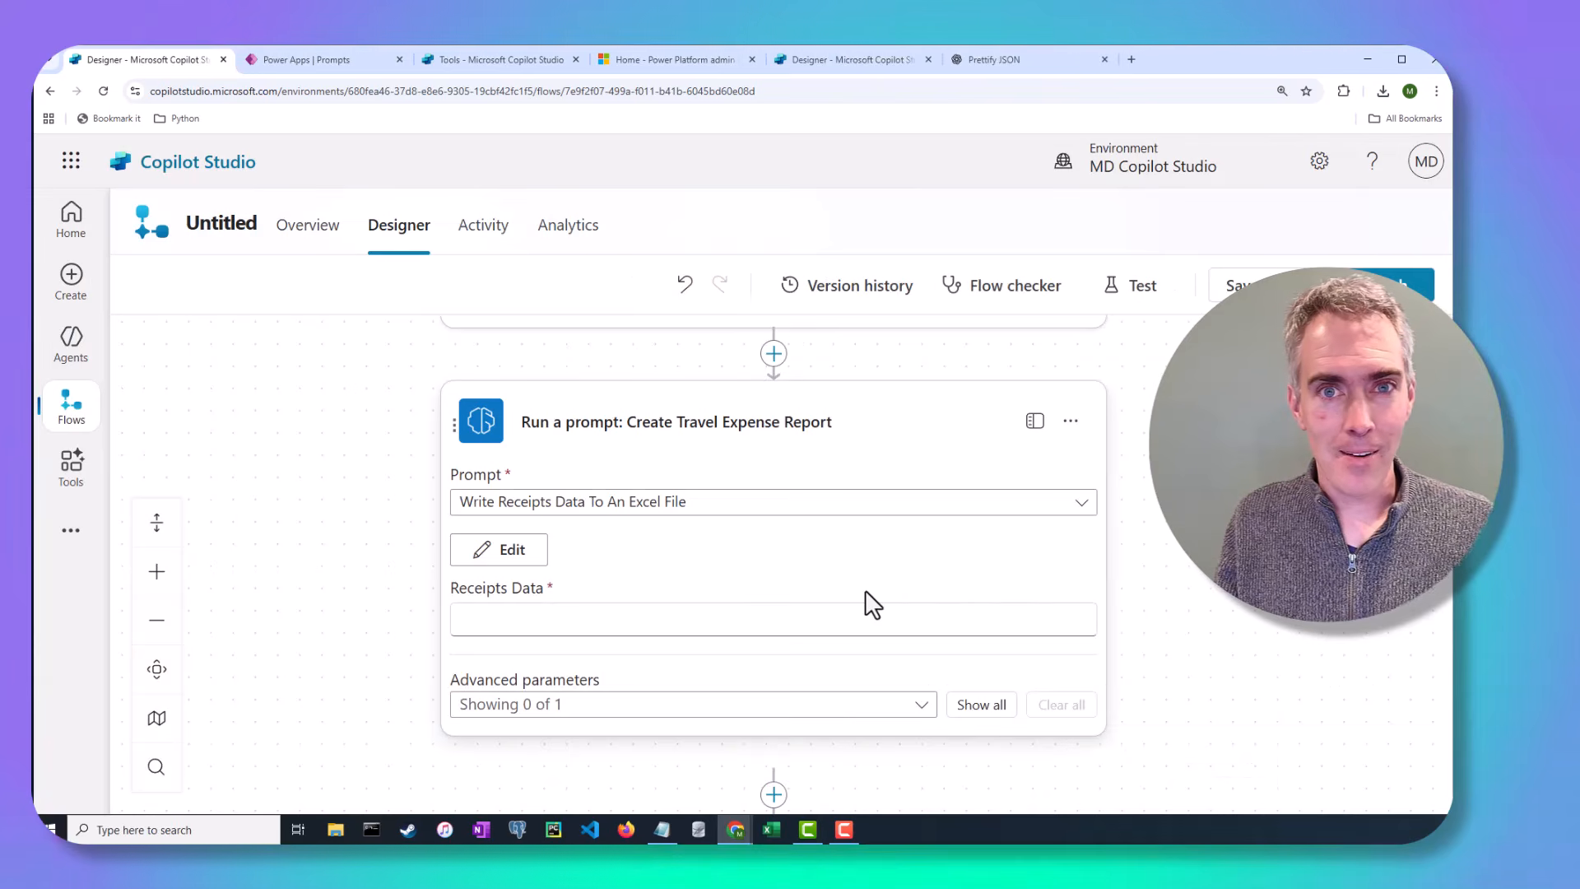
left_click(652, 627)
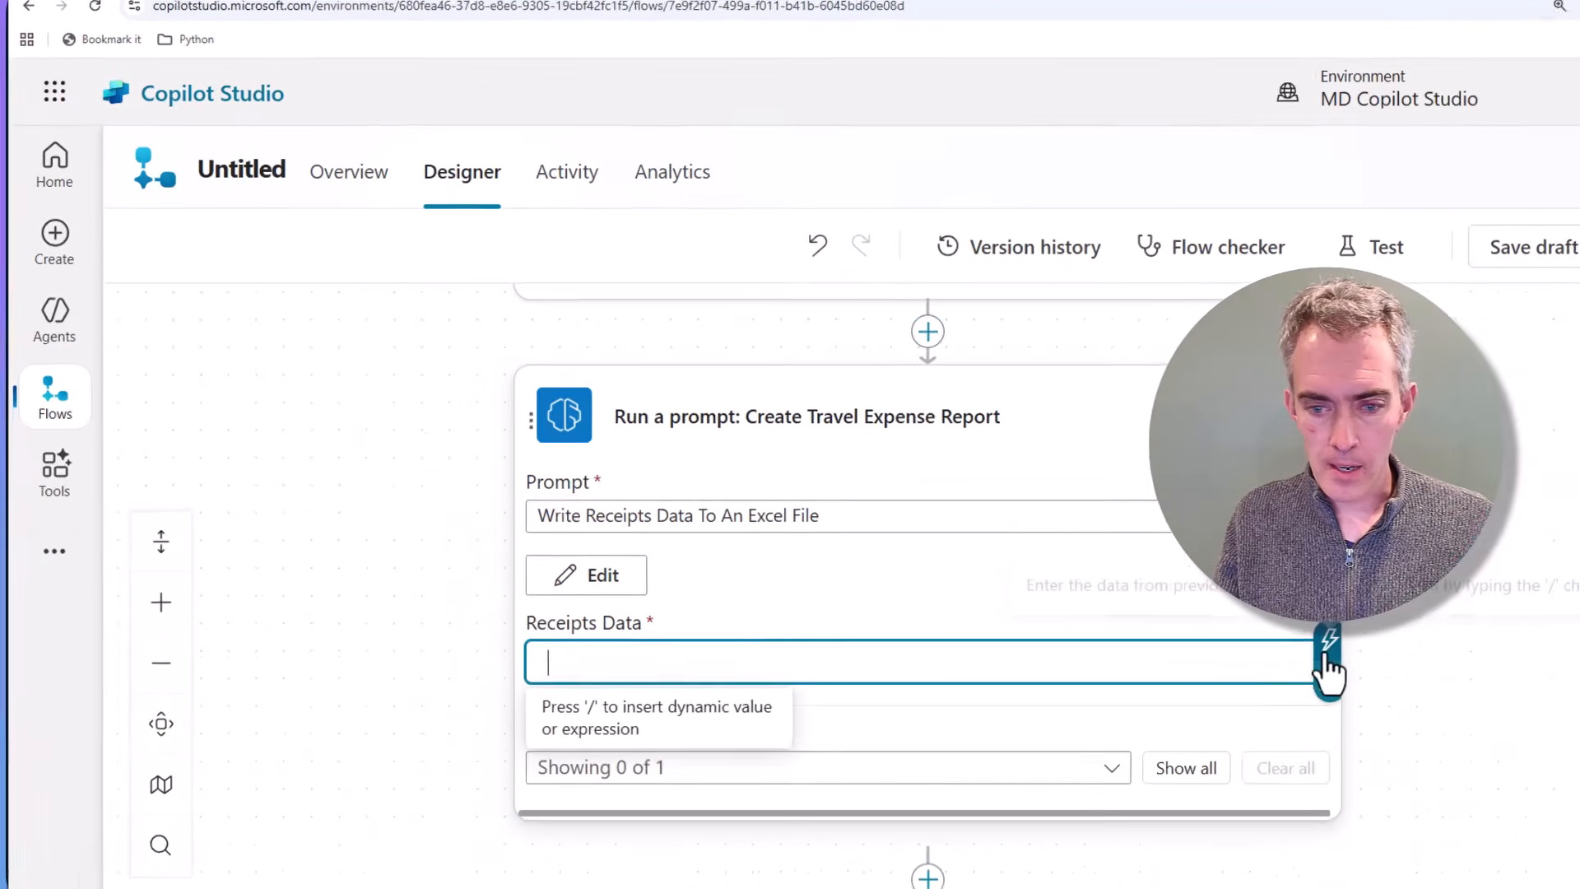
left_click(1118, 606)
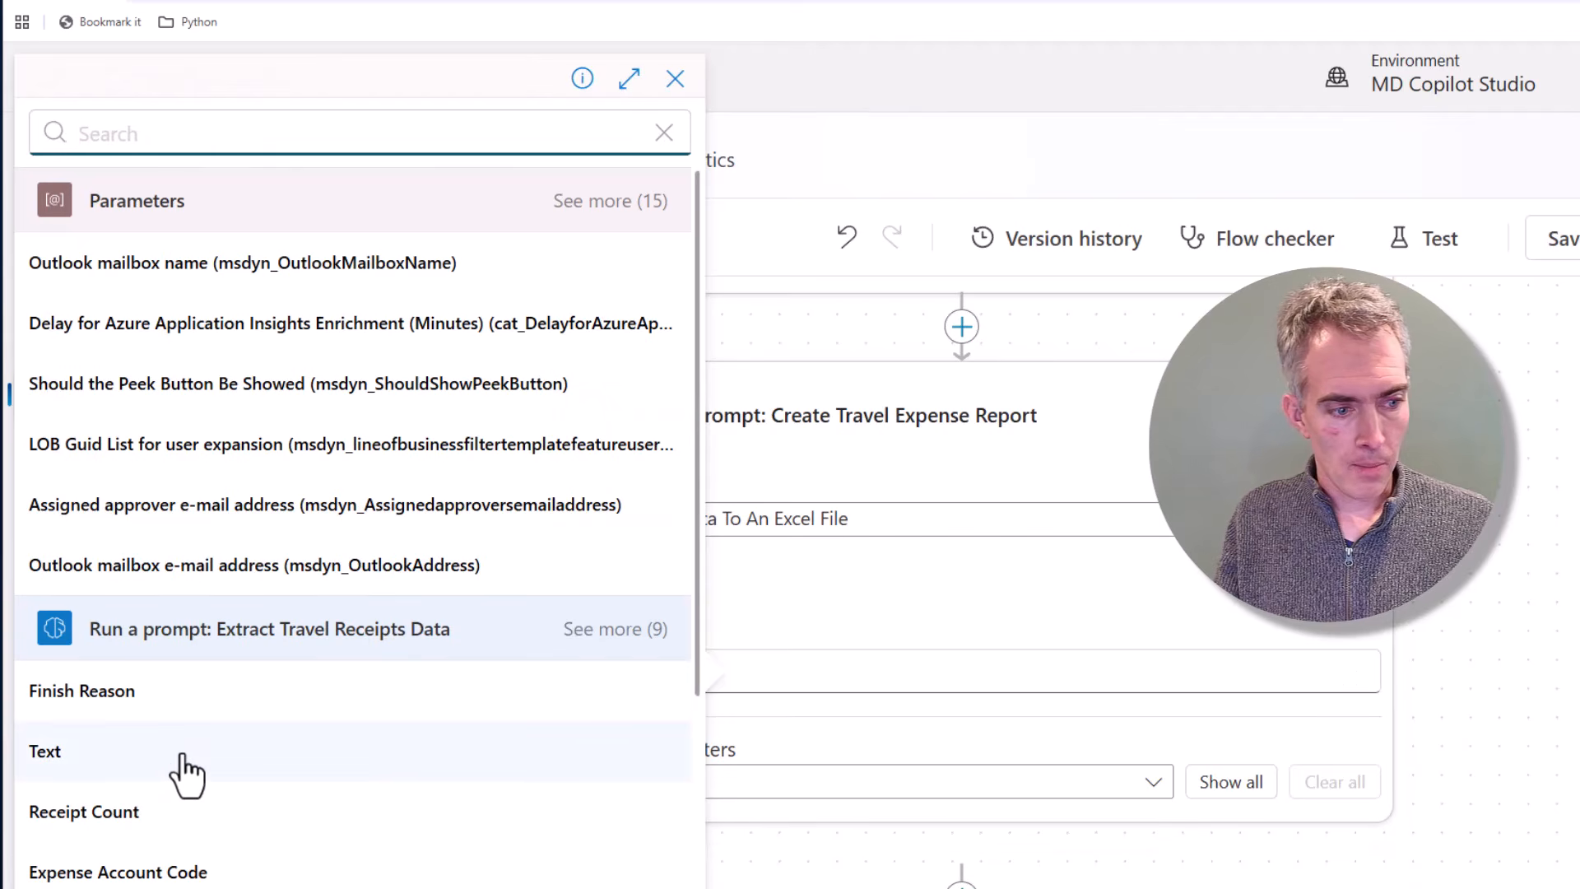
left_click(187, 753)
left_click(1563, 238)
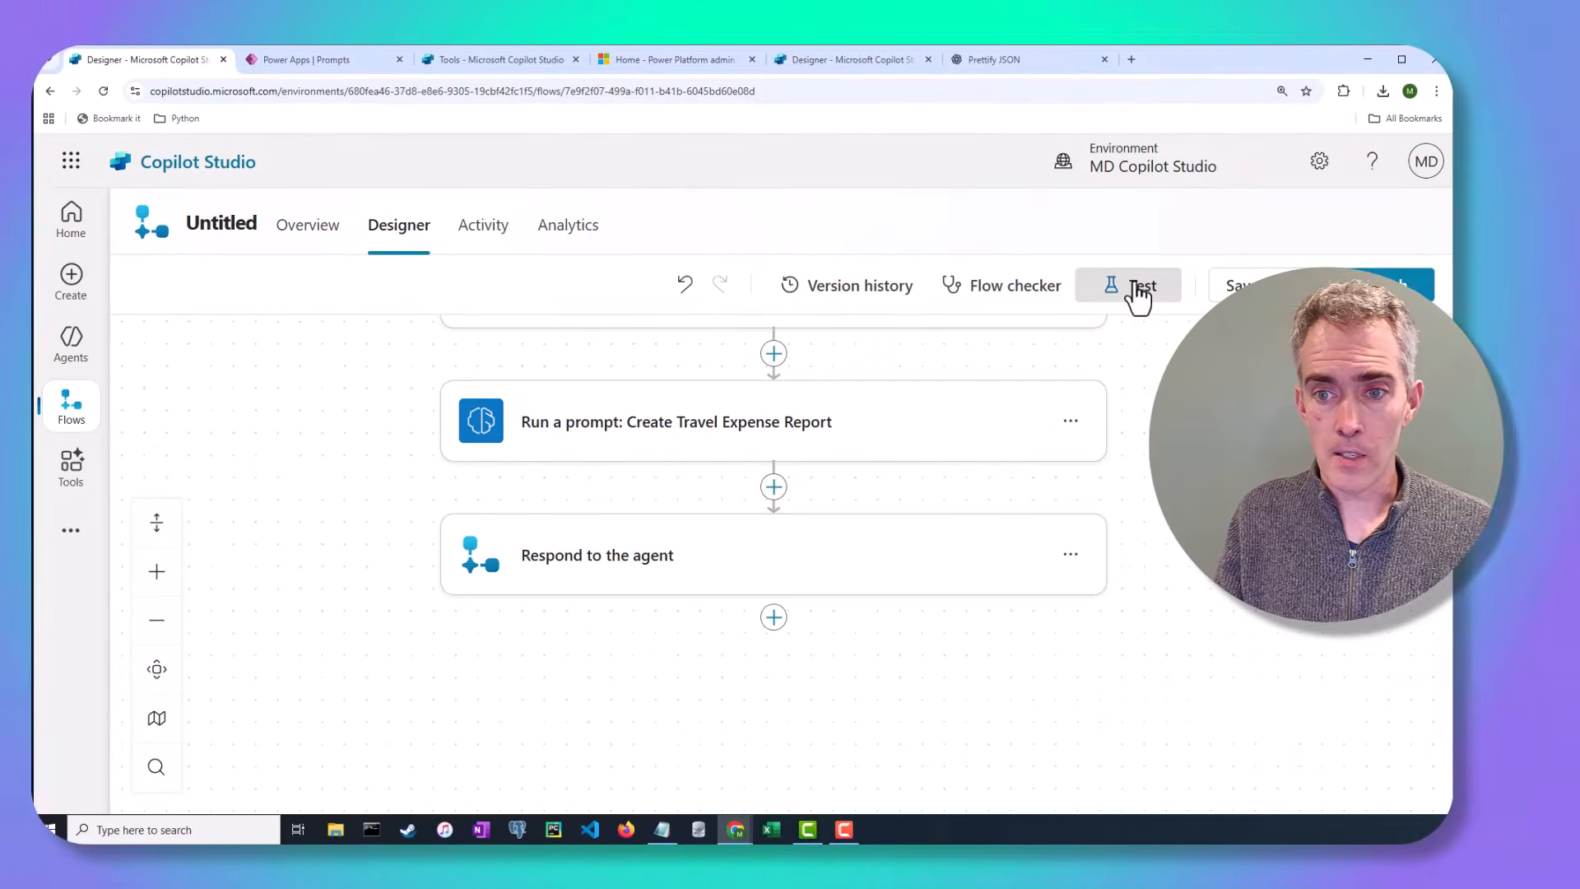
- Run a manual test of the flow with the receipts document imported from the Desktop
left_click(1428, 233)
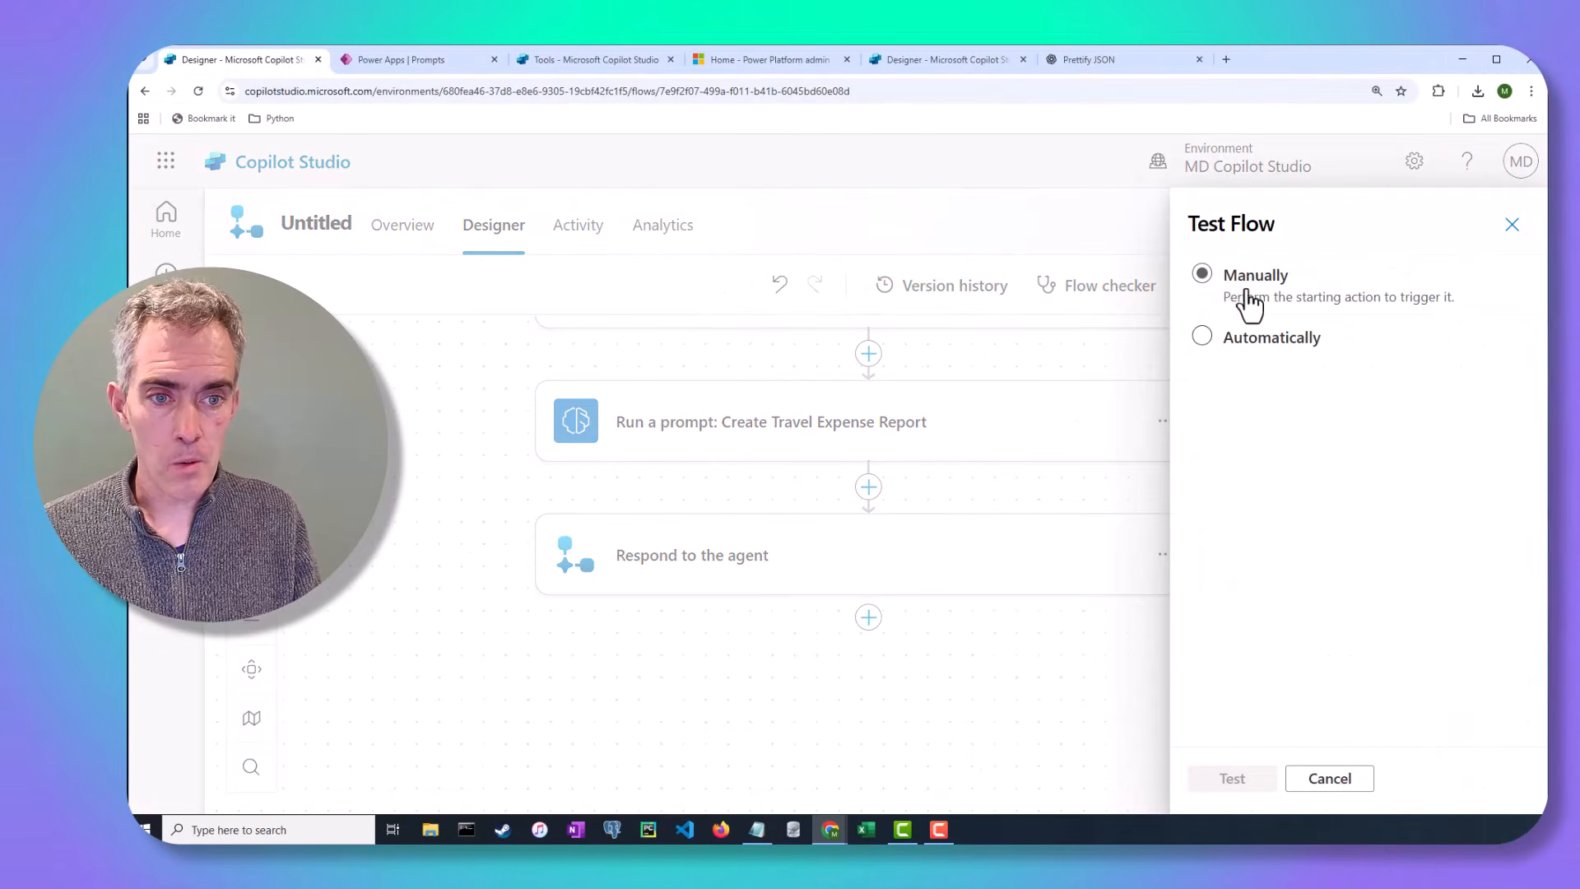
left_click(1203, 280)
left_click(1232, 779)
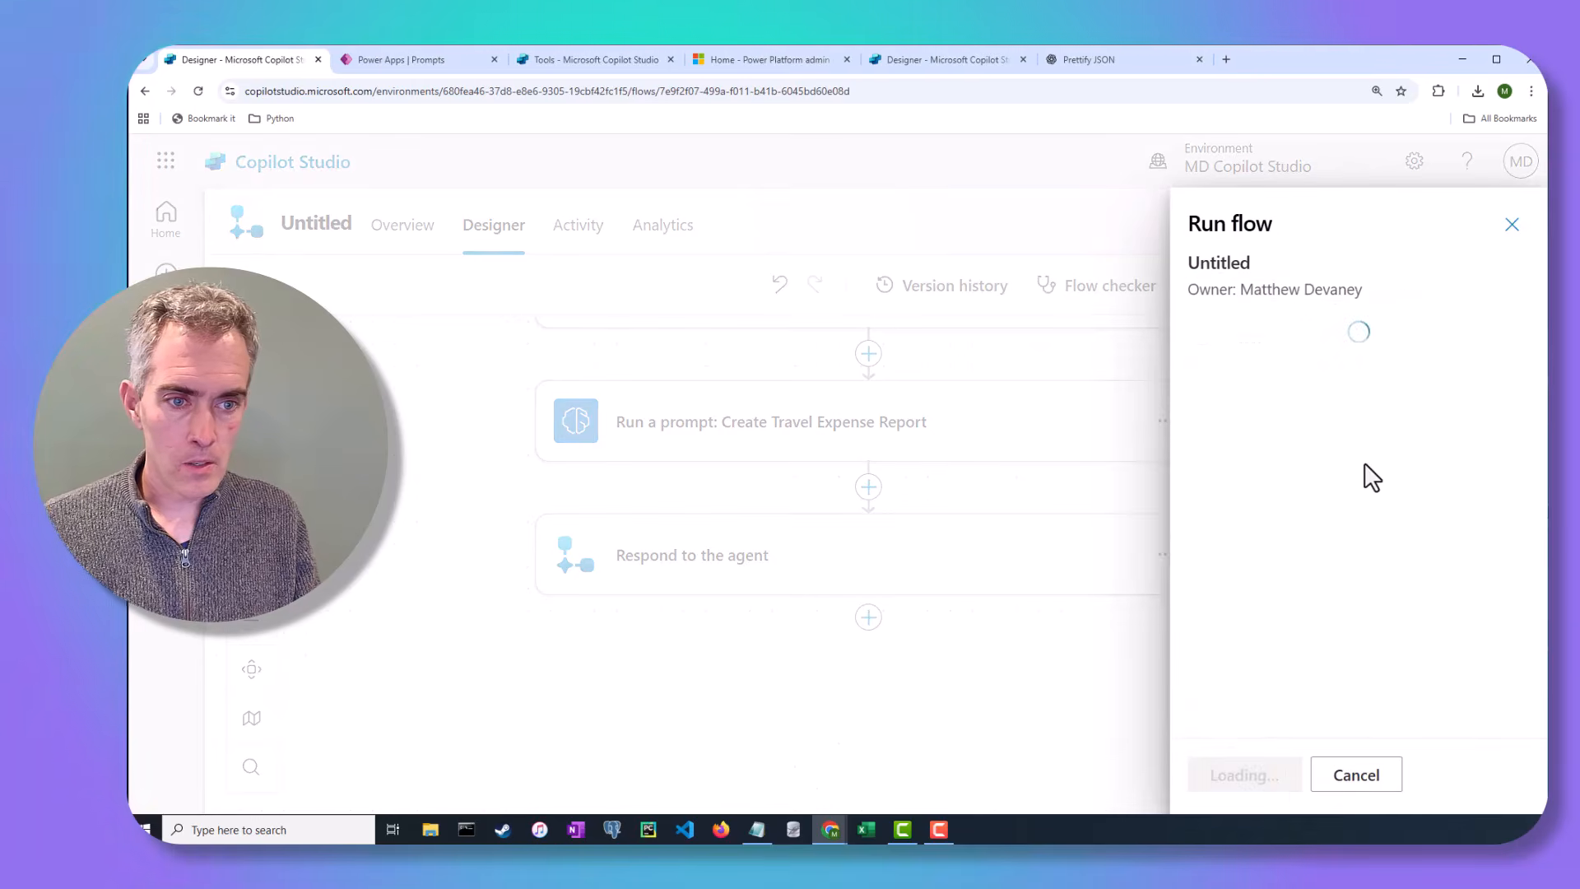
left_click(1477, 380)
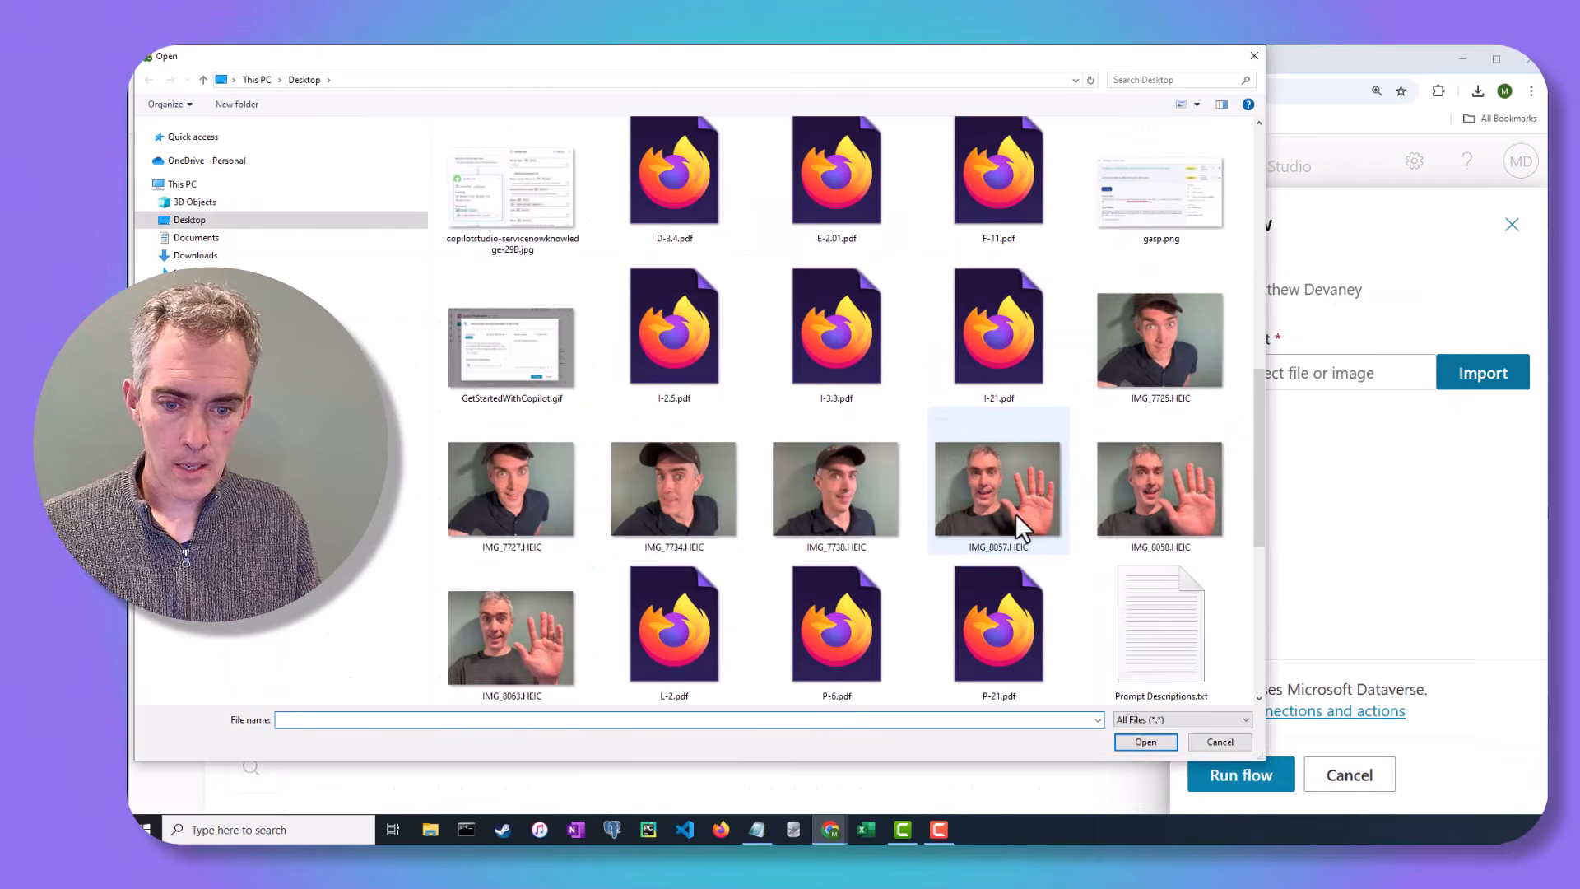
scroll(1014, 512, "down", 5)
double_click(1014, 518)
left_click(1240, 782)
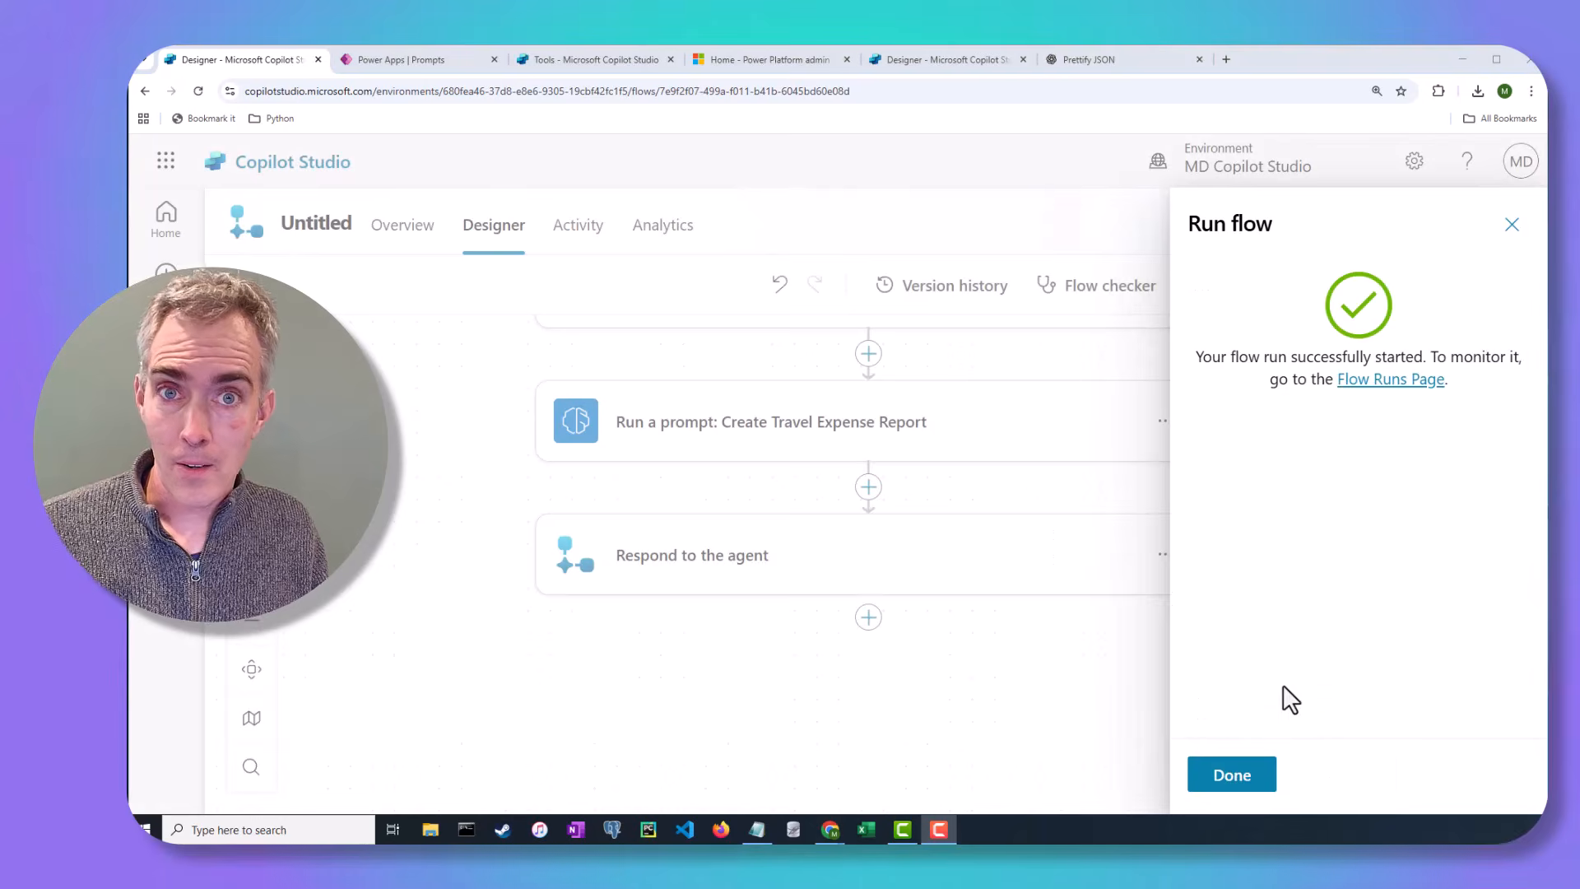
left_click(1241, 774)
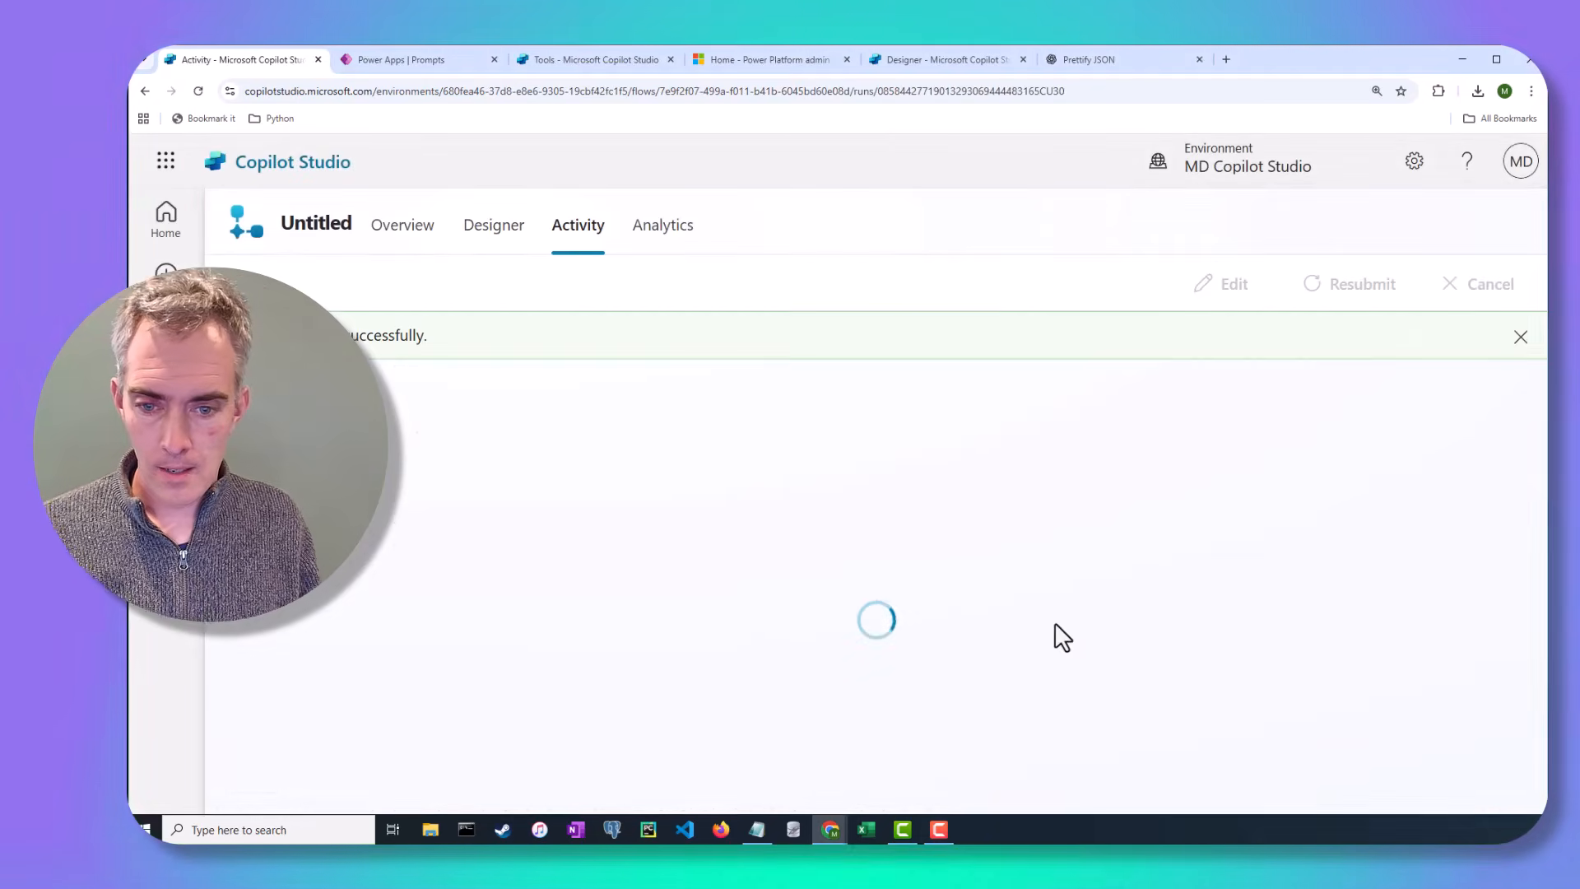
- Open the Create Travel Expense Report action's raw outputs from the flow run and examine the files array and its base64_content
left_click(1521, 337)
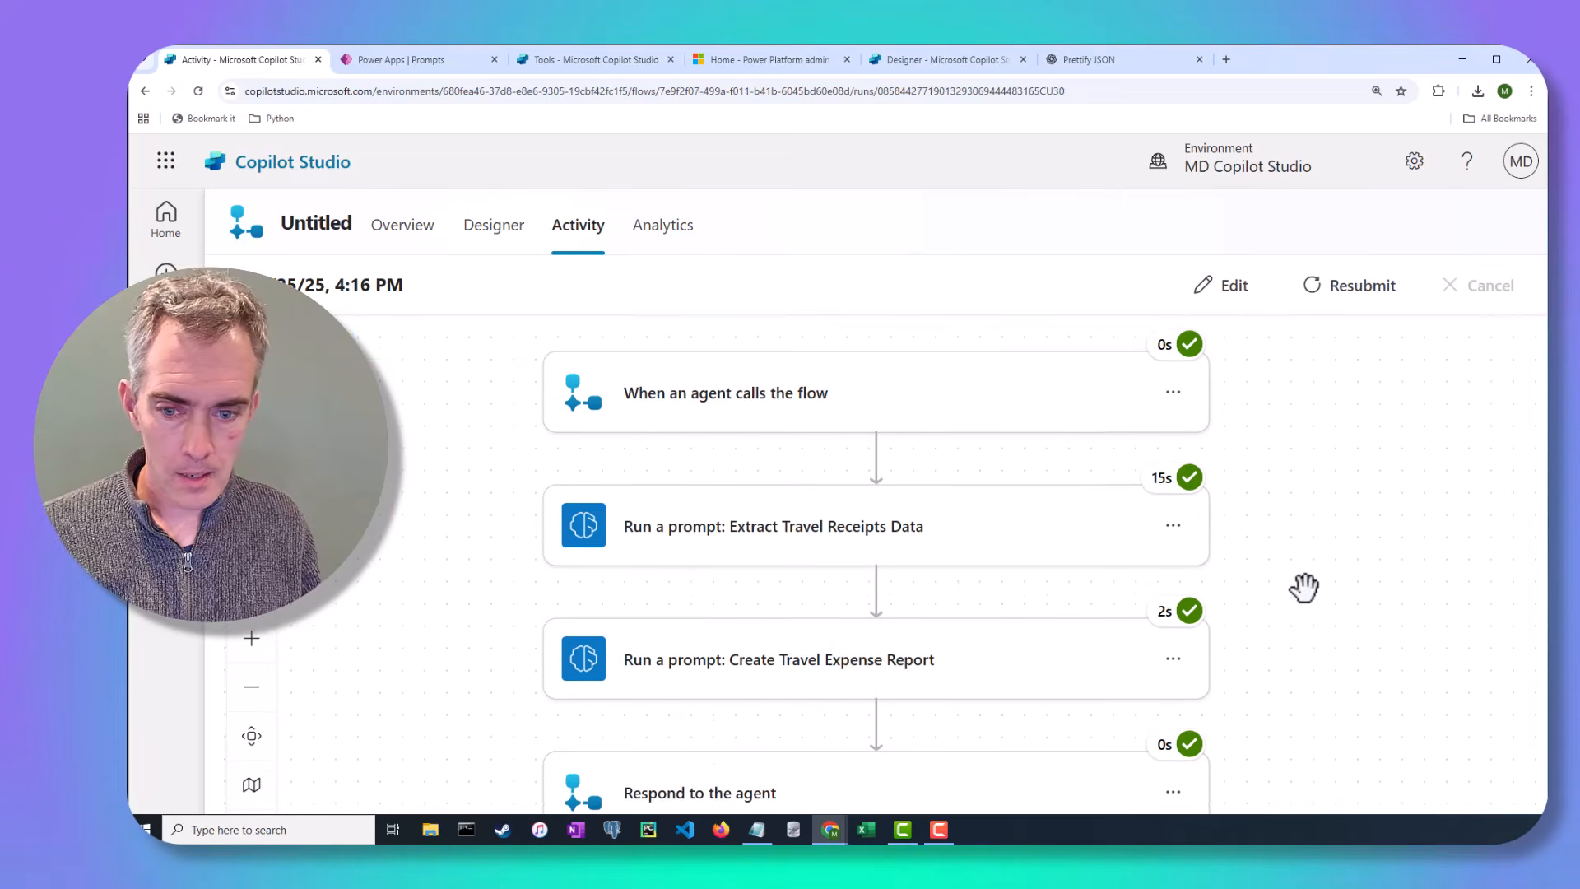
left_click_drag(1301, 585, 1296, 428)
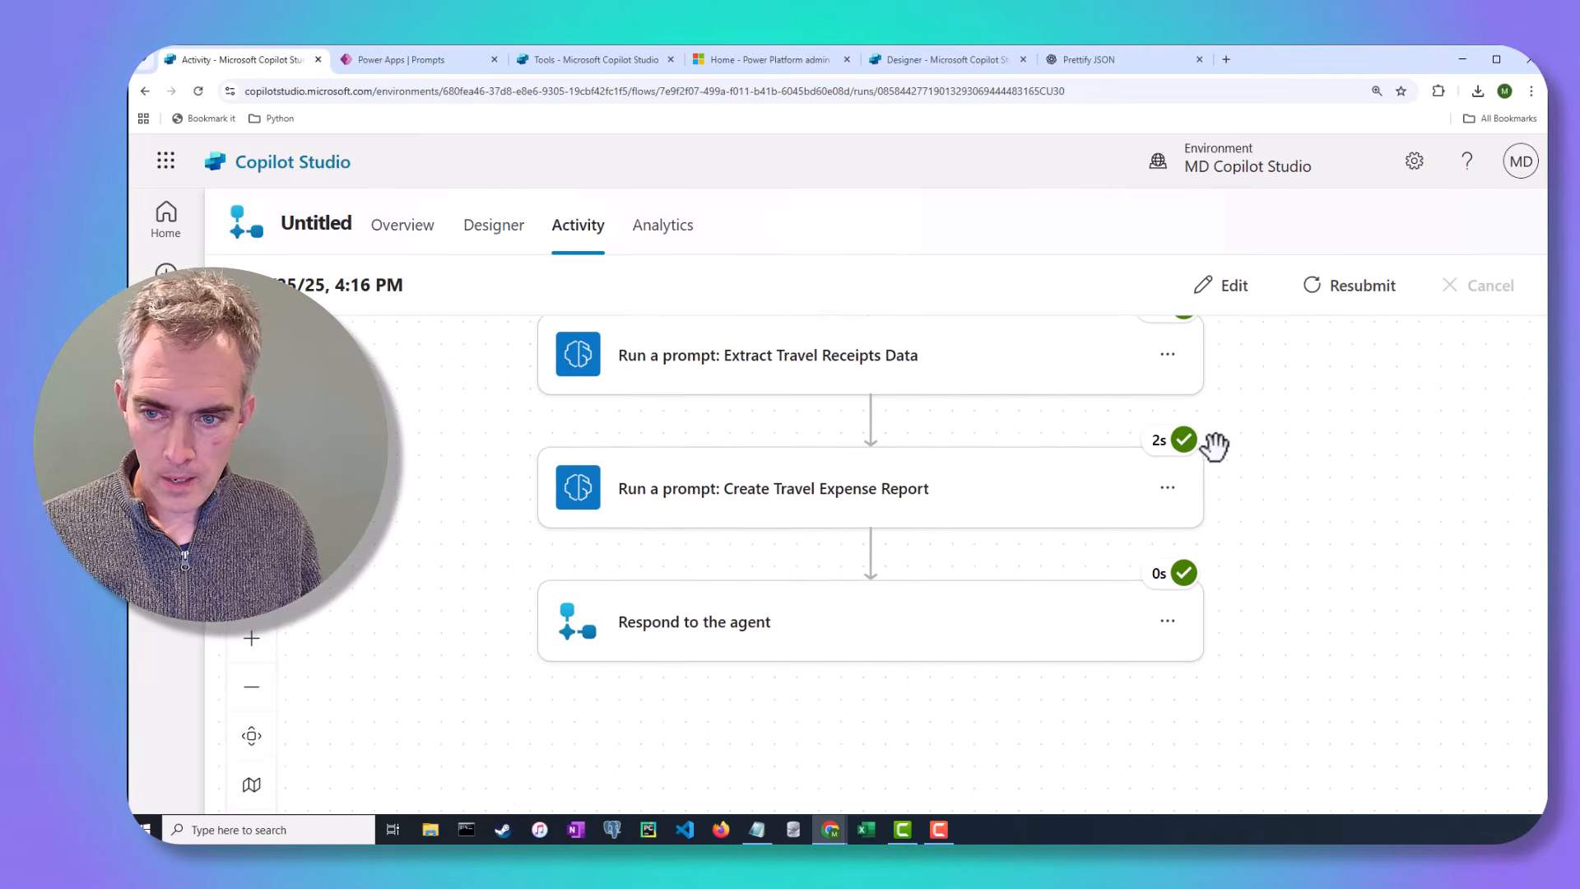
left_click(949, 494)
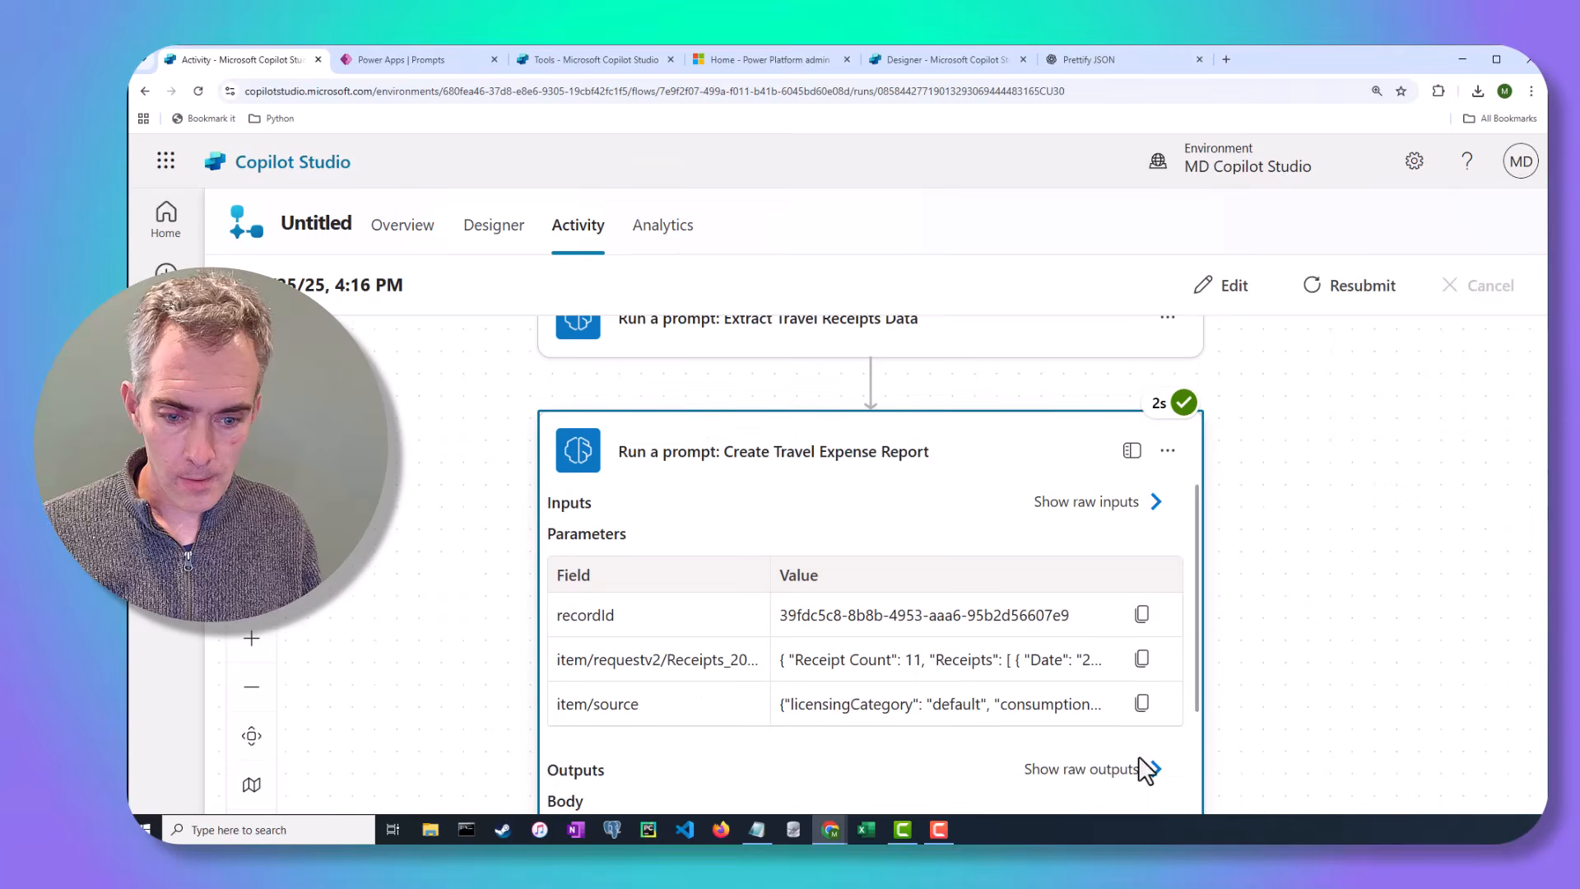
left_click(1139, 762)
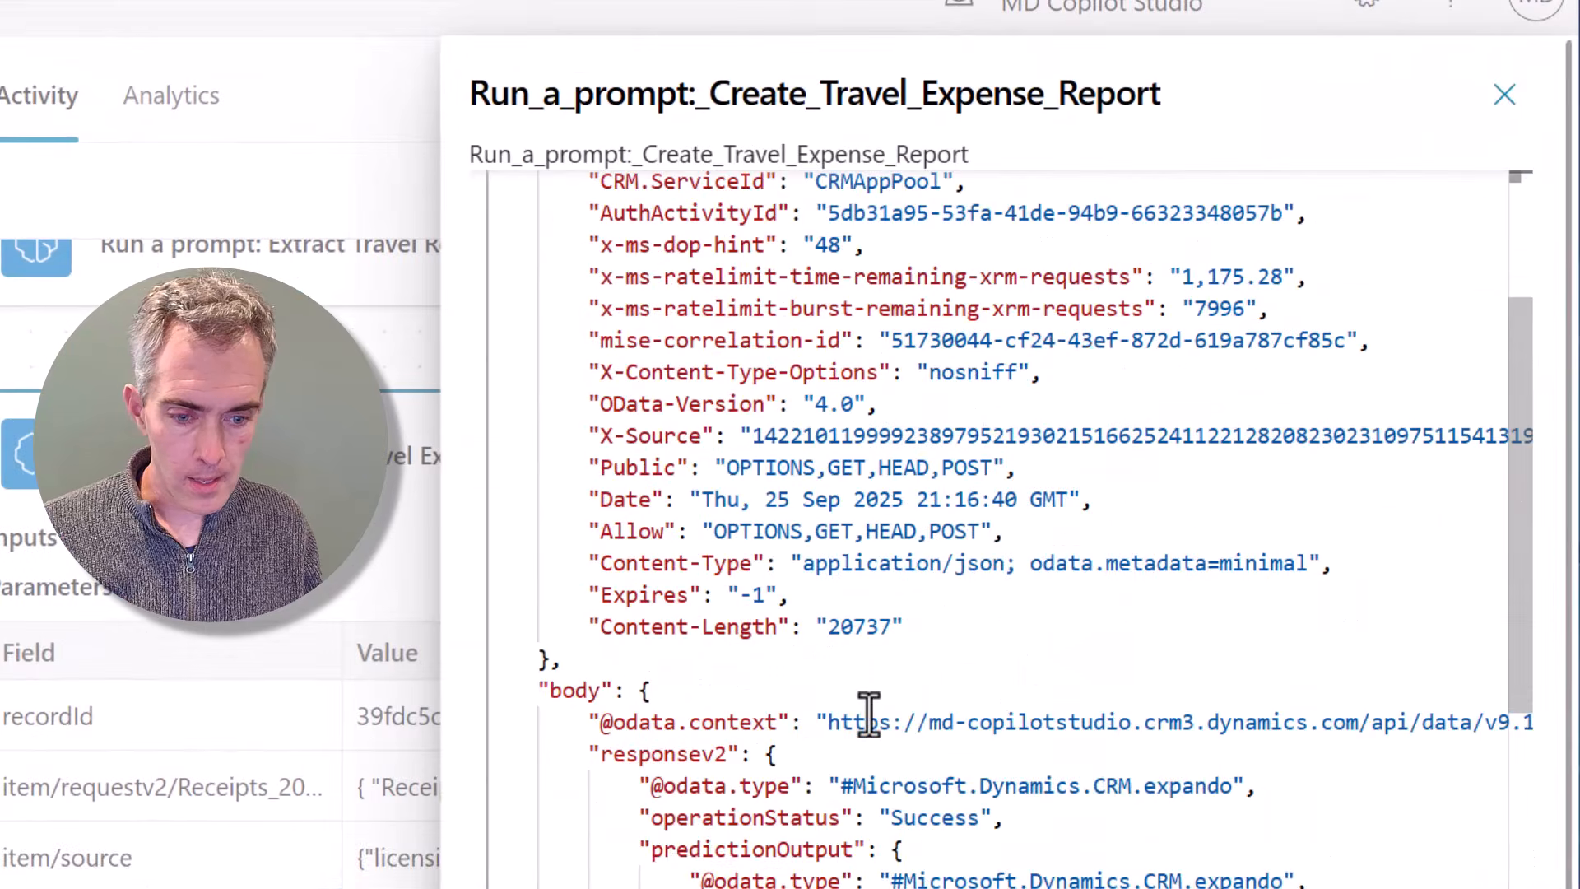
scroll(868, 713, "down", 5)
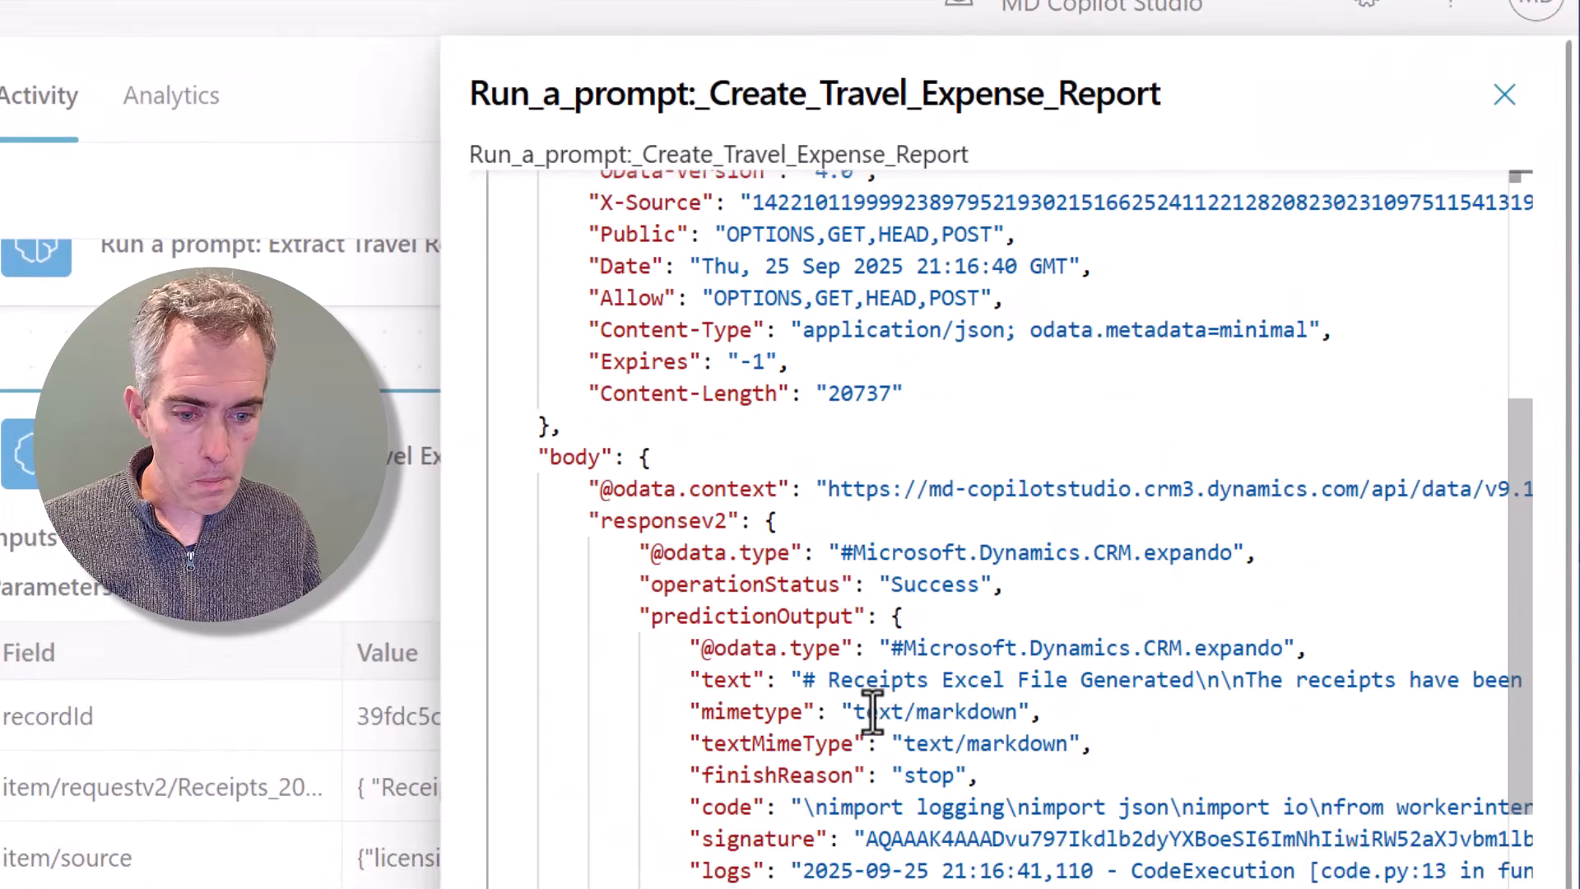
scroll(879, 705, "down", 2)
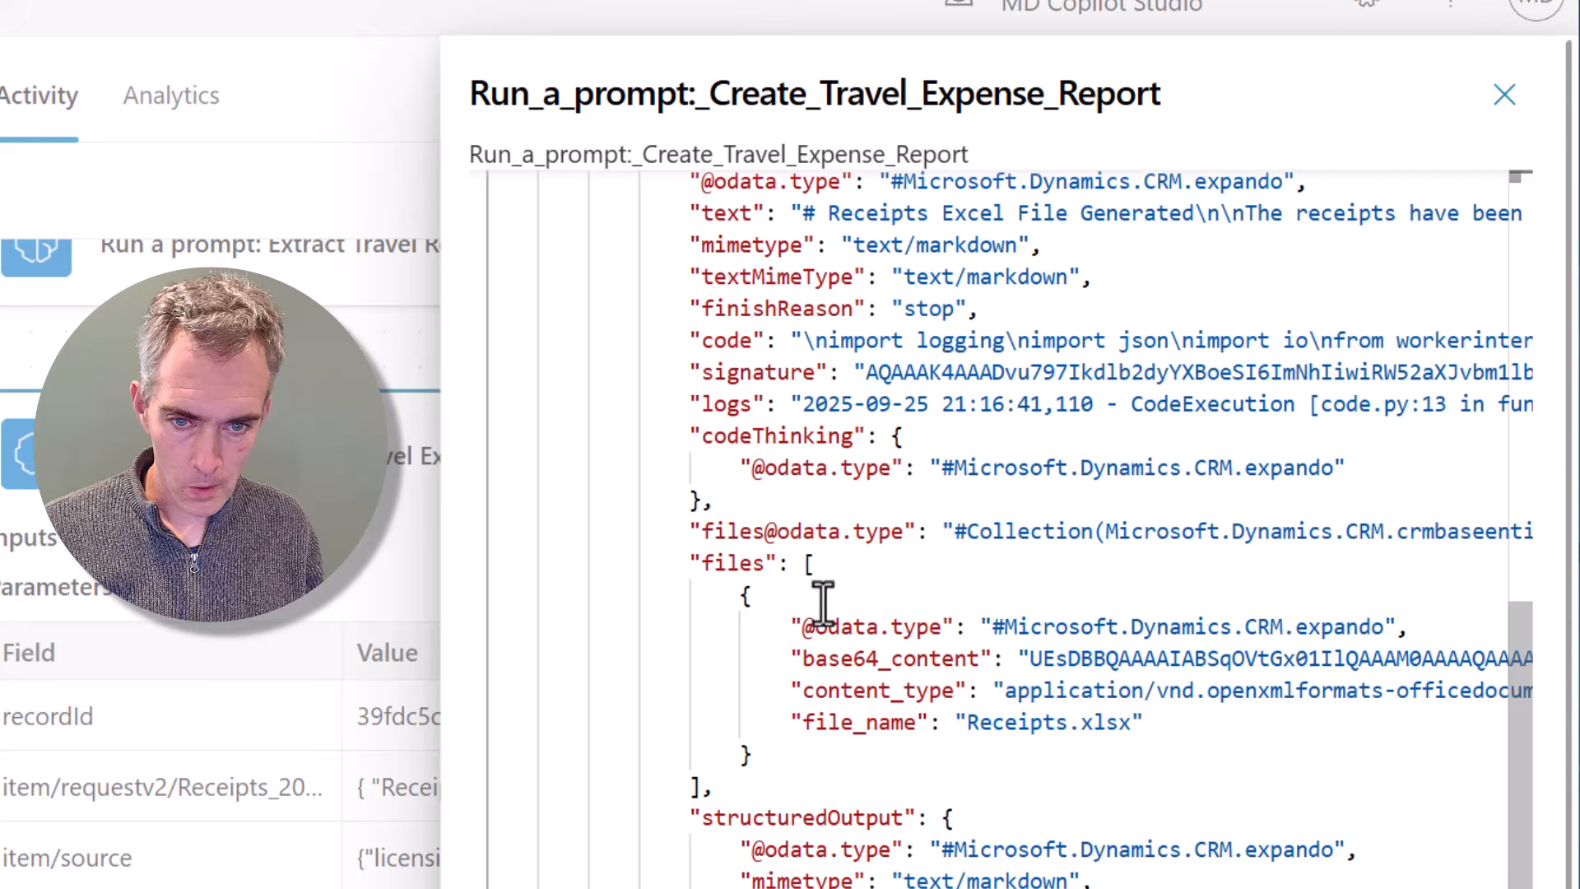
left_click_drag(706, 567, 711, 785)
left_click(978, 658)
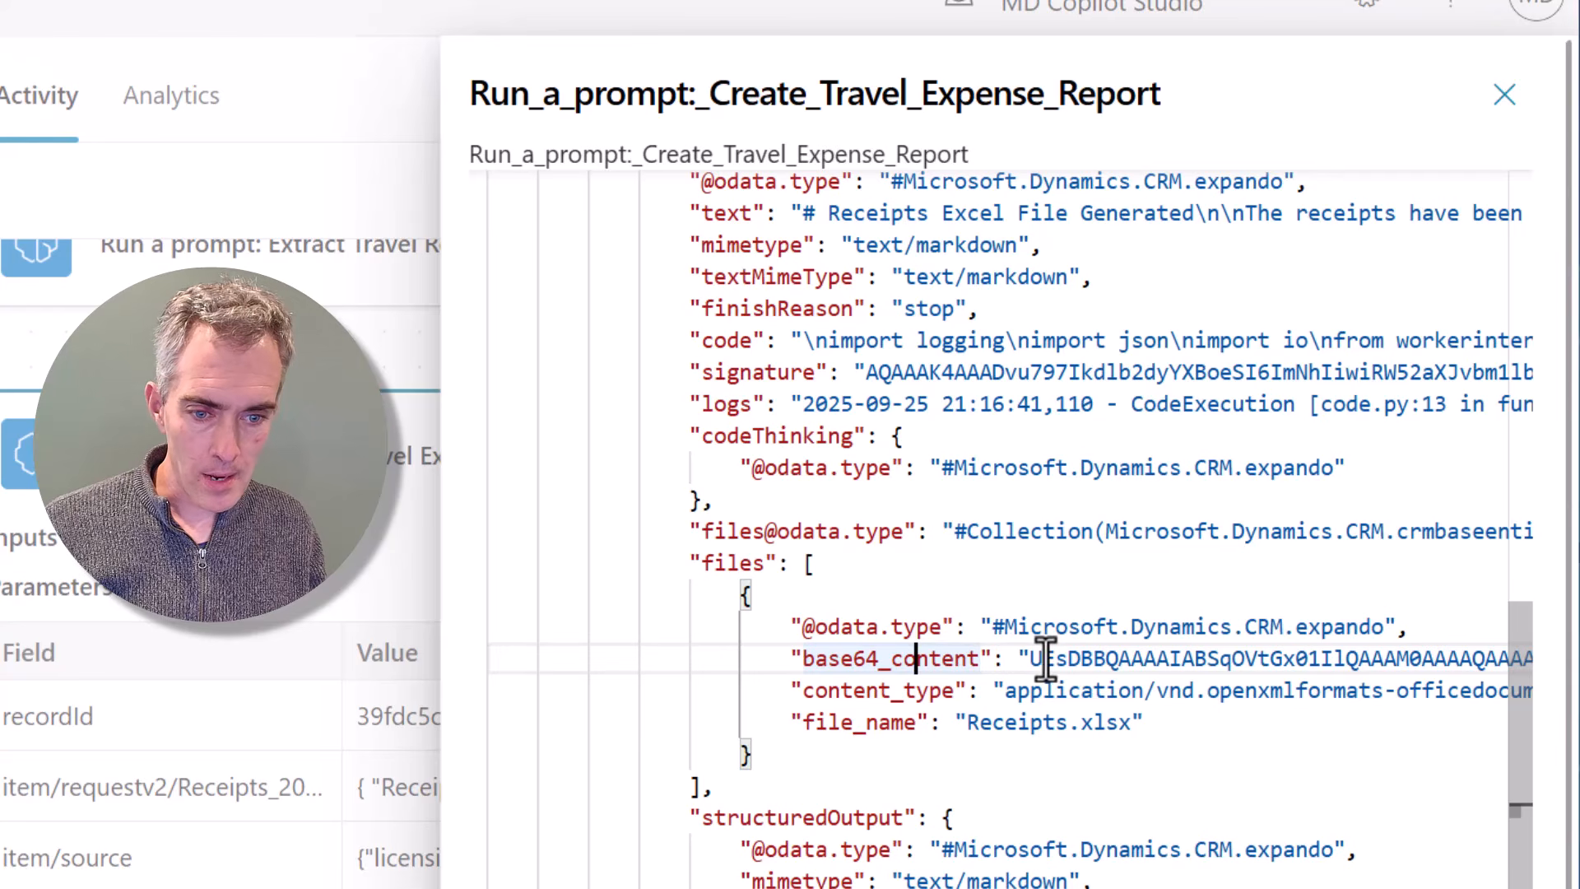
- Trace the path from responsev2 through predictionOutput and files to base64_content in the raw outputs, and close them
scroll(934, 659, "up", 3)
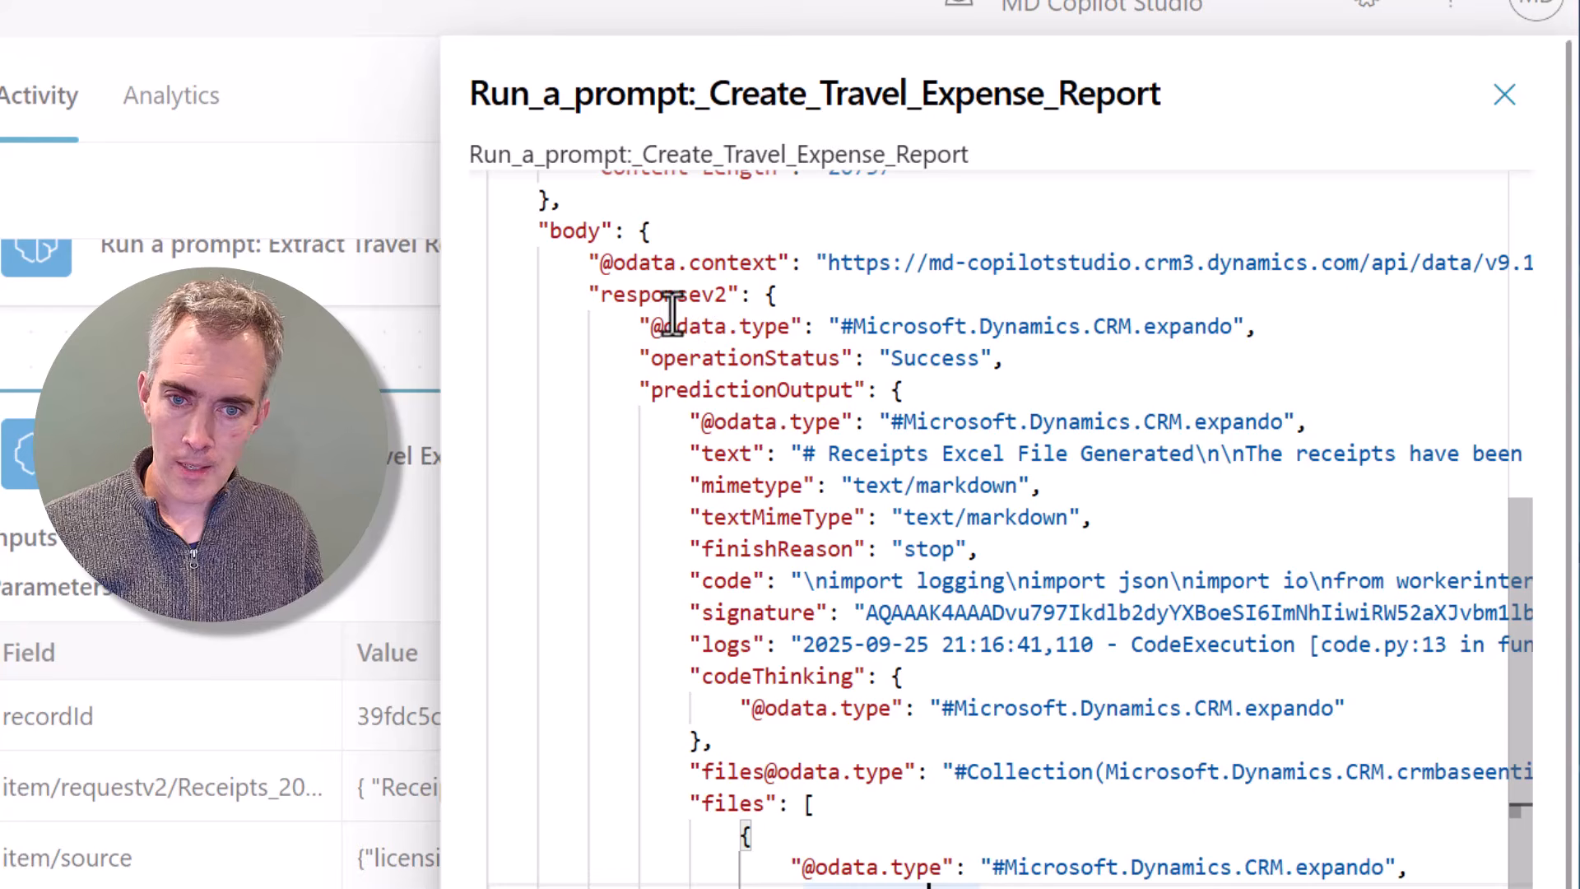
double_click(671, 294)
double_click(671, 390)
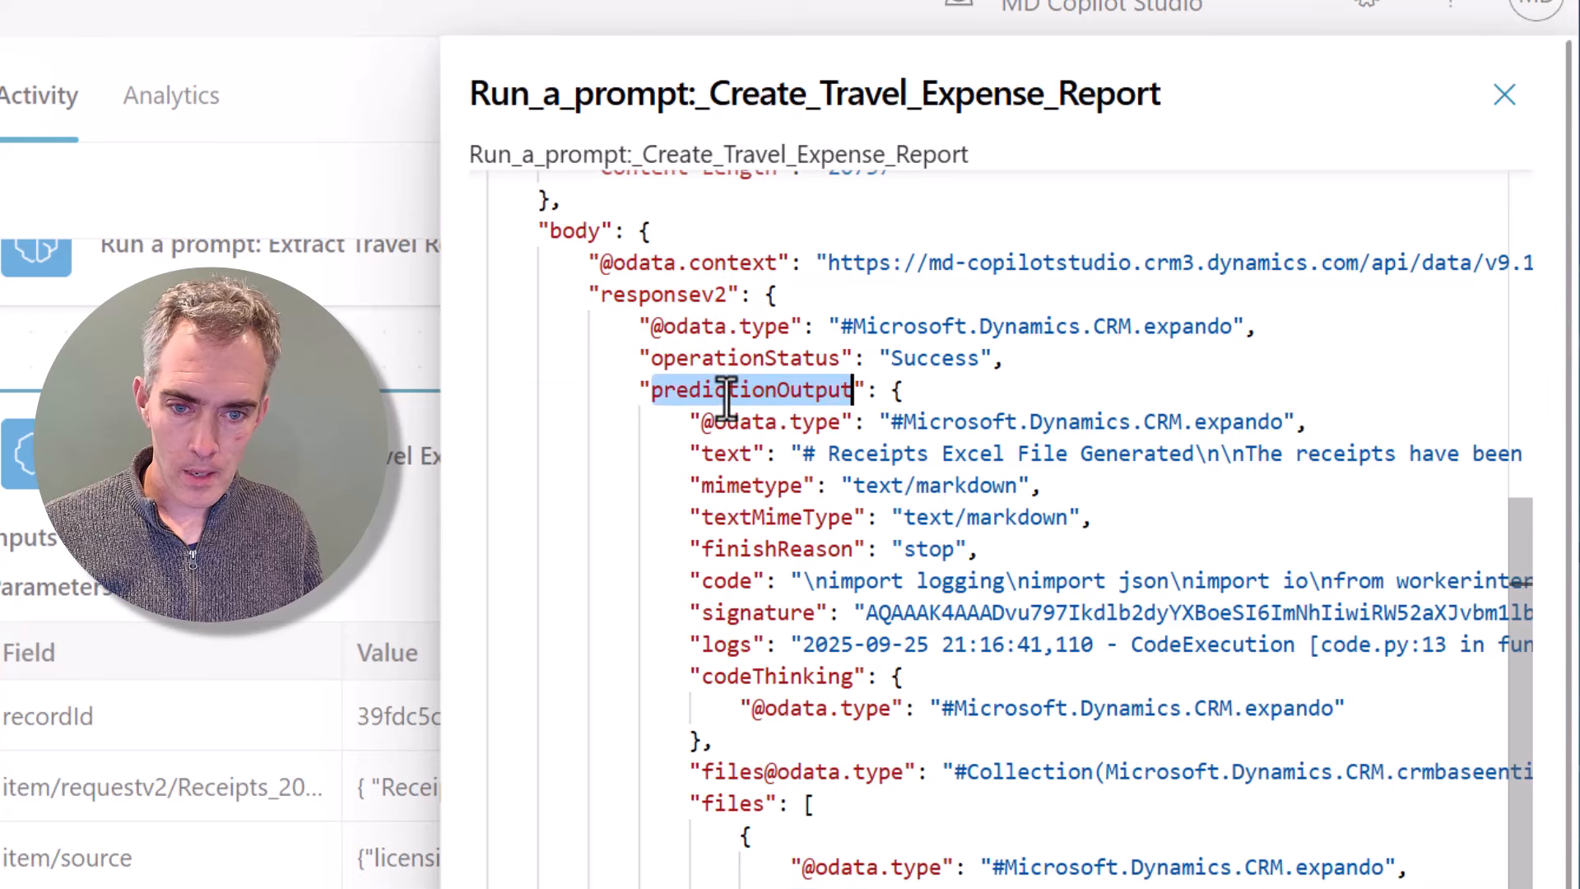
scroll(895, 502, "down", 1)
scroll(895, 502, "down", 1)
double_click(747, 572)
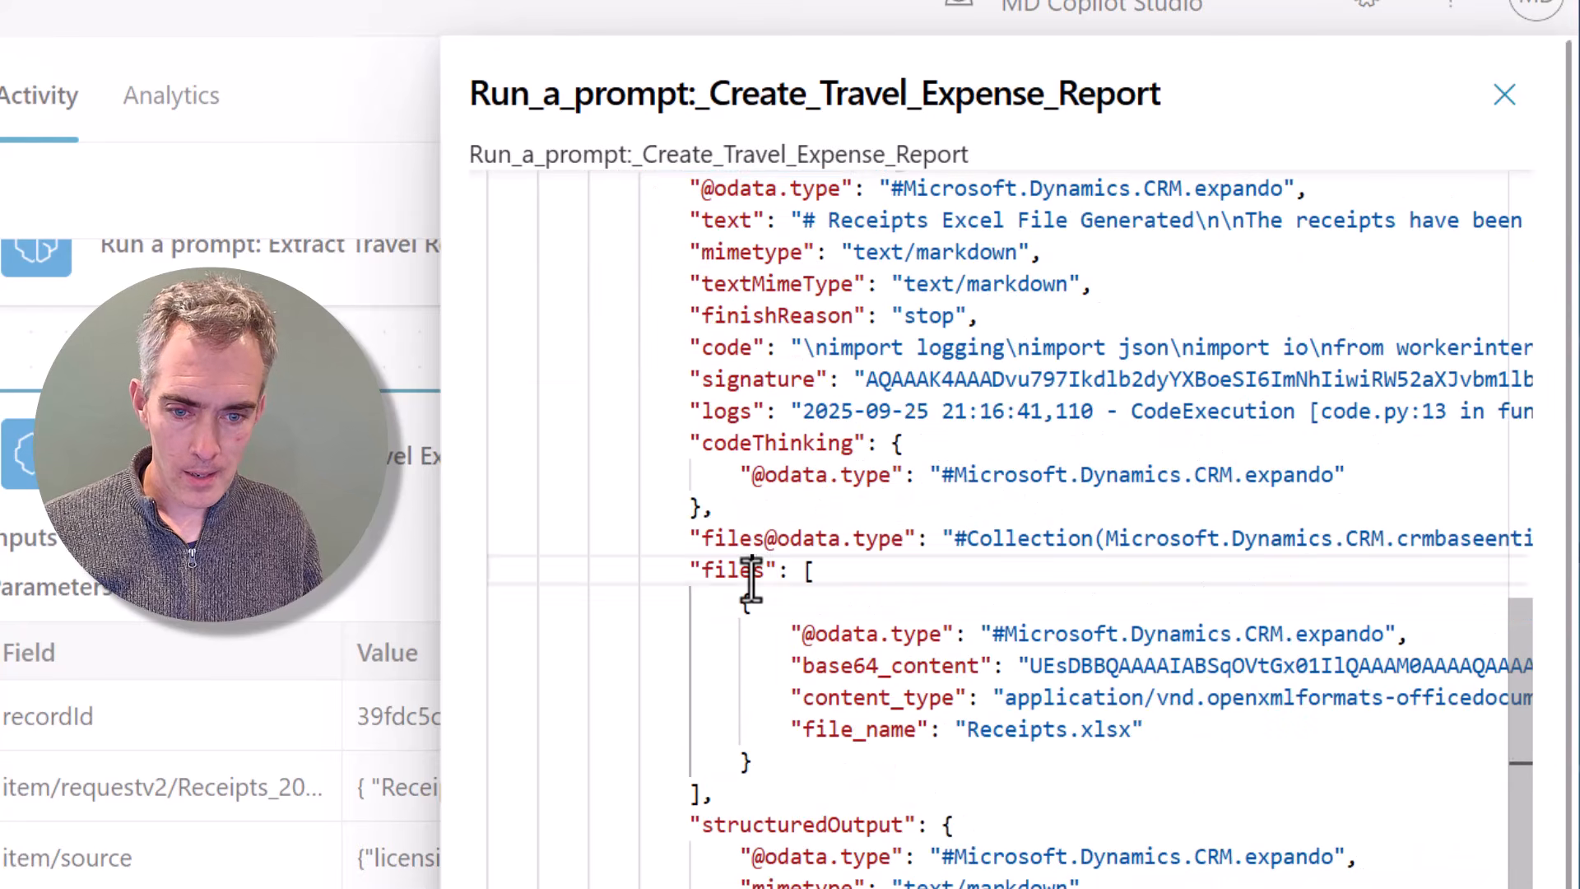
left_click(864, 668)
double_click(864, 668)
left_click(1504, 95)
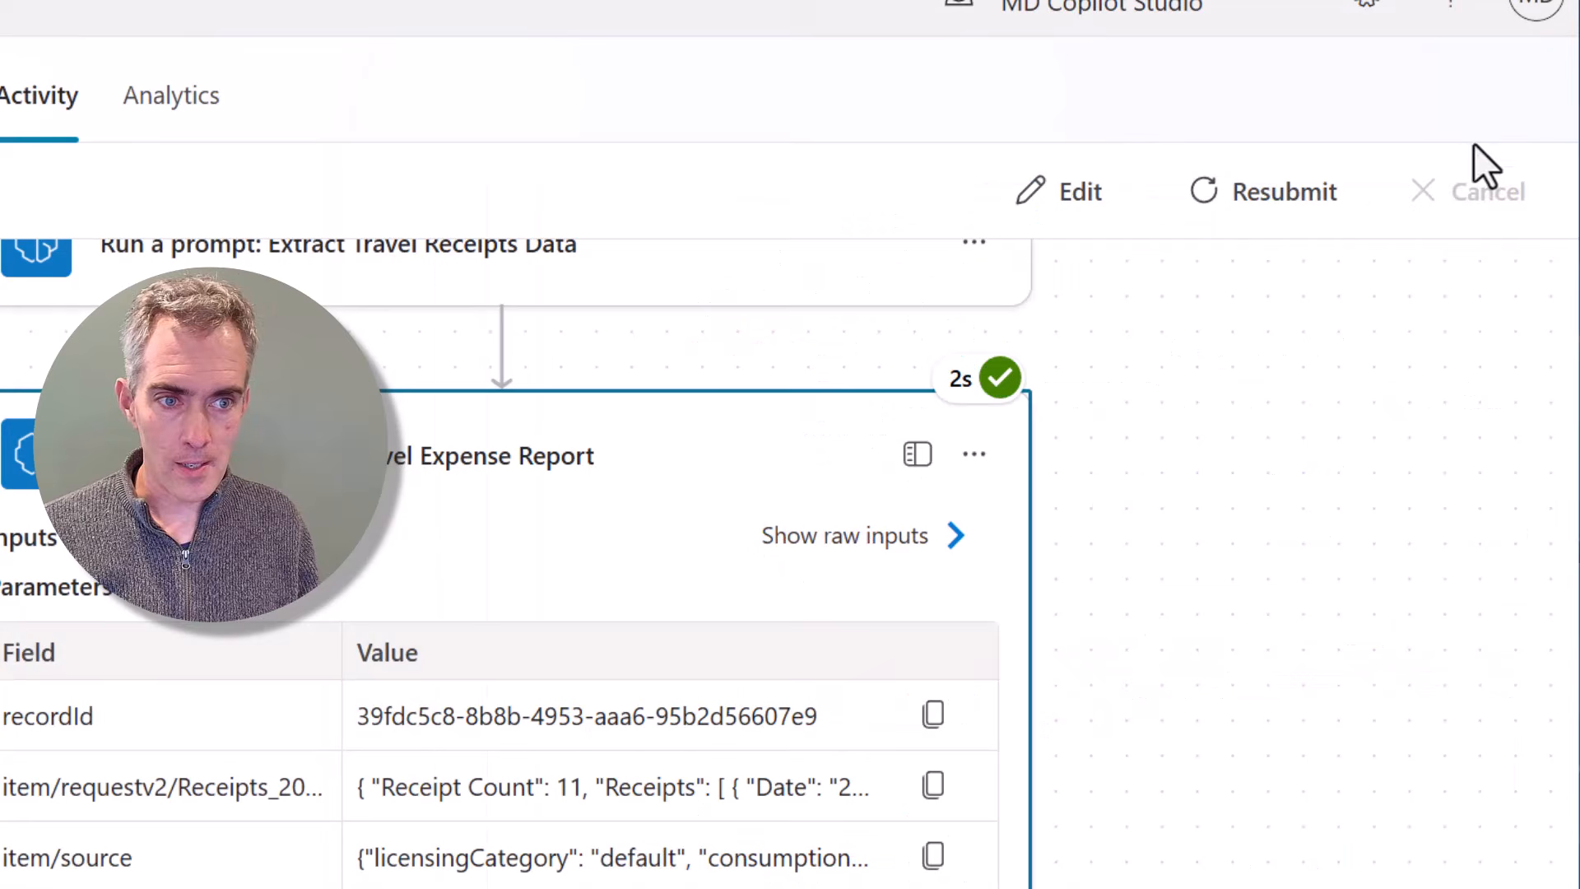
- Return the flow from its run to editing and expand the Create Travel Expense Report action
left_click(1069, 191)
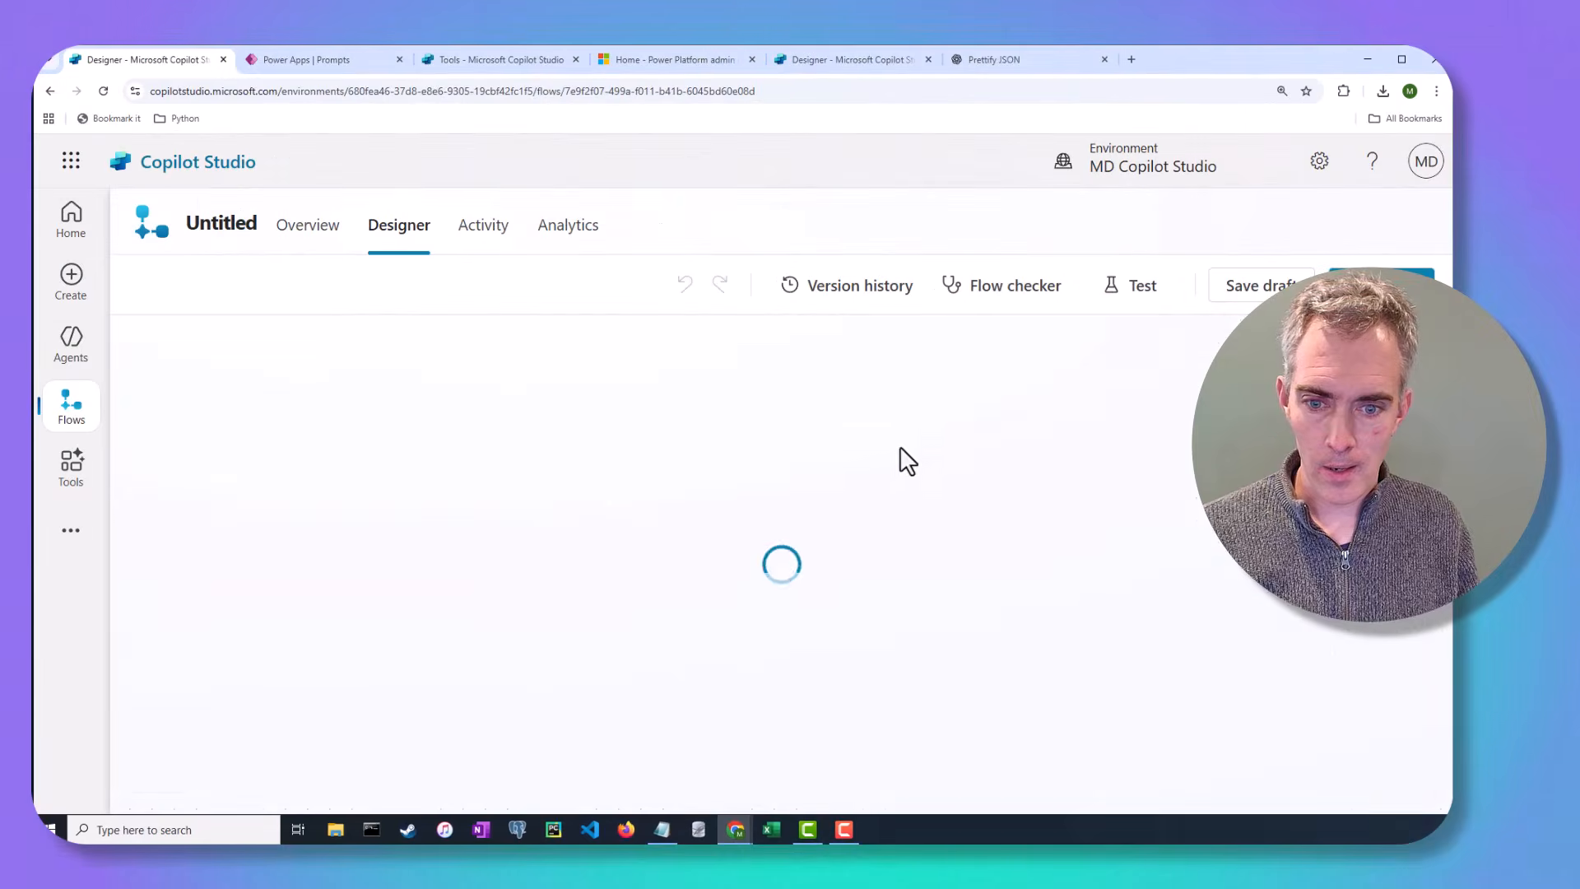
left_click_drag(1167, 603, 1188, 367)
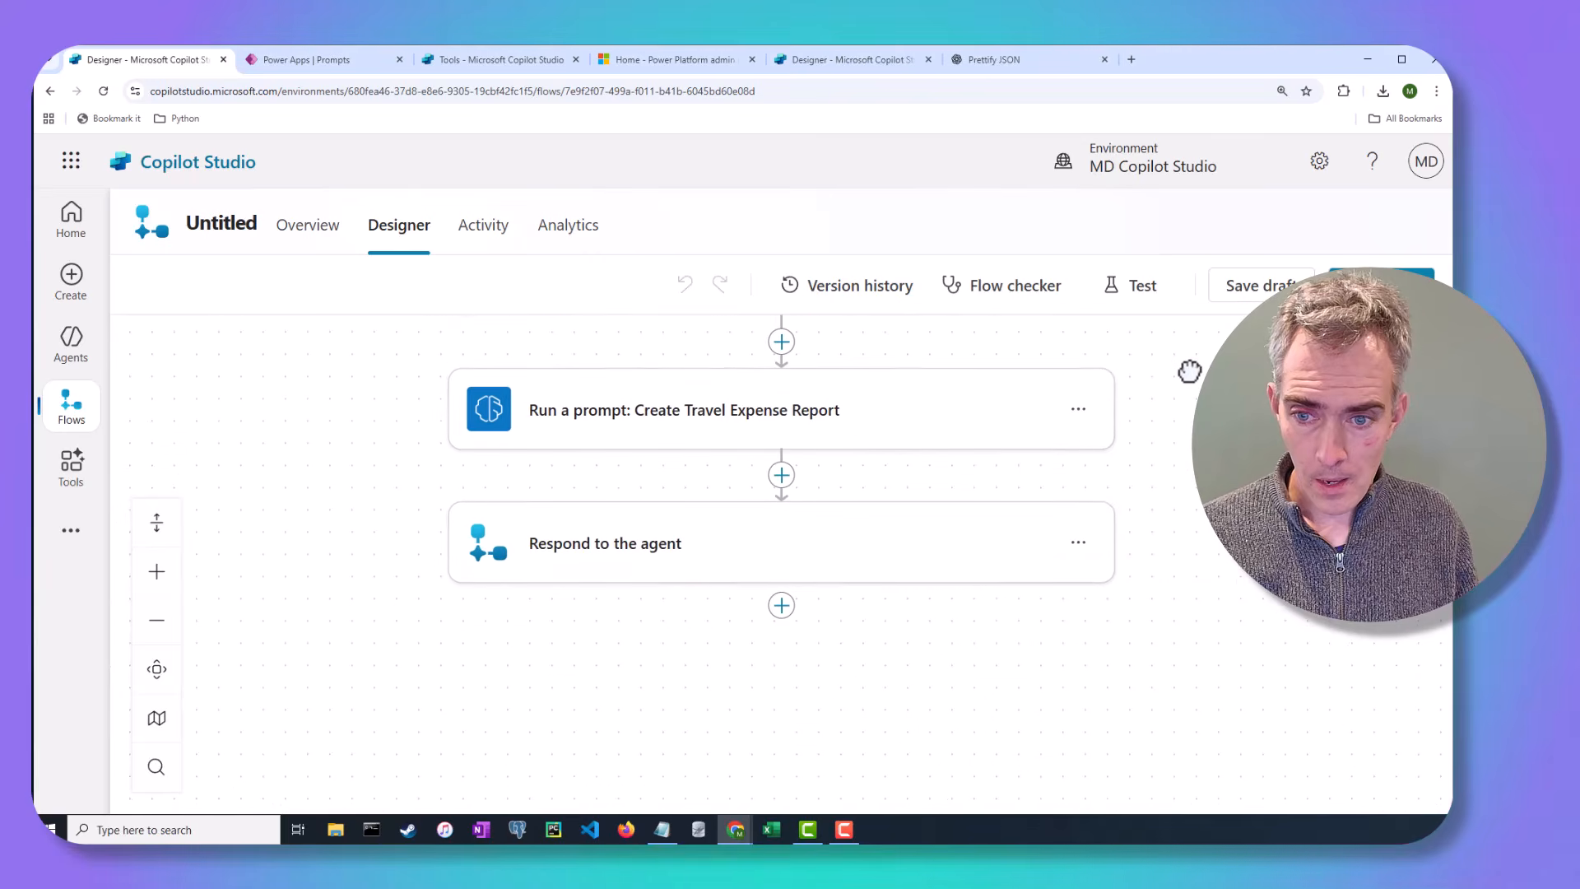
left_click(887, 432)
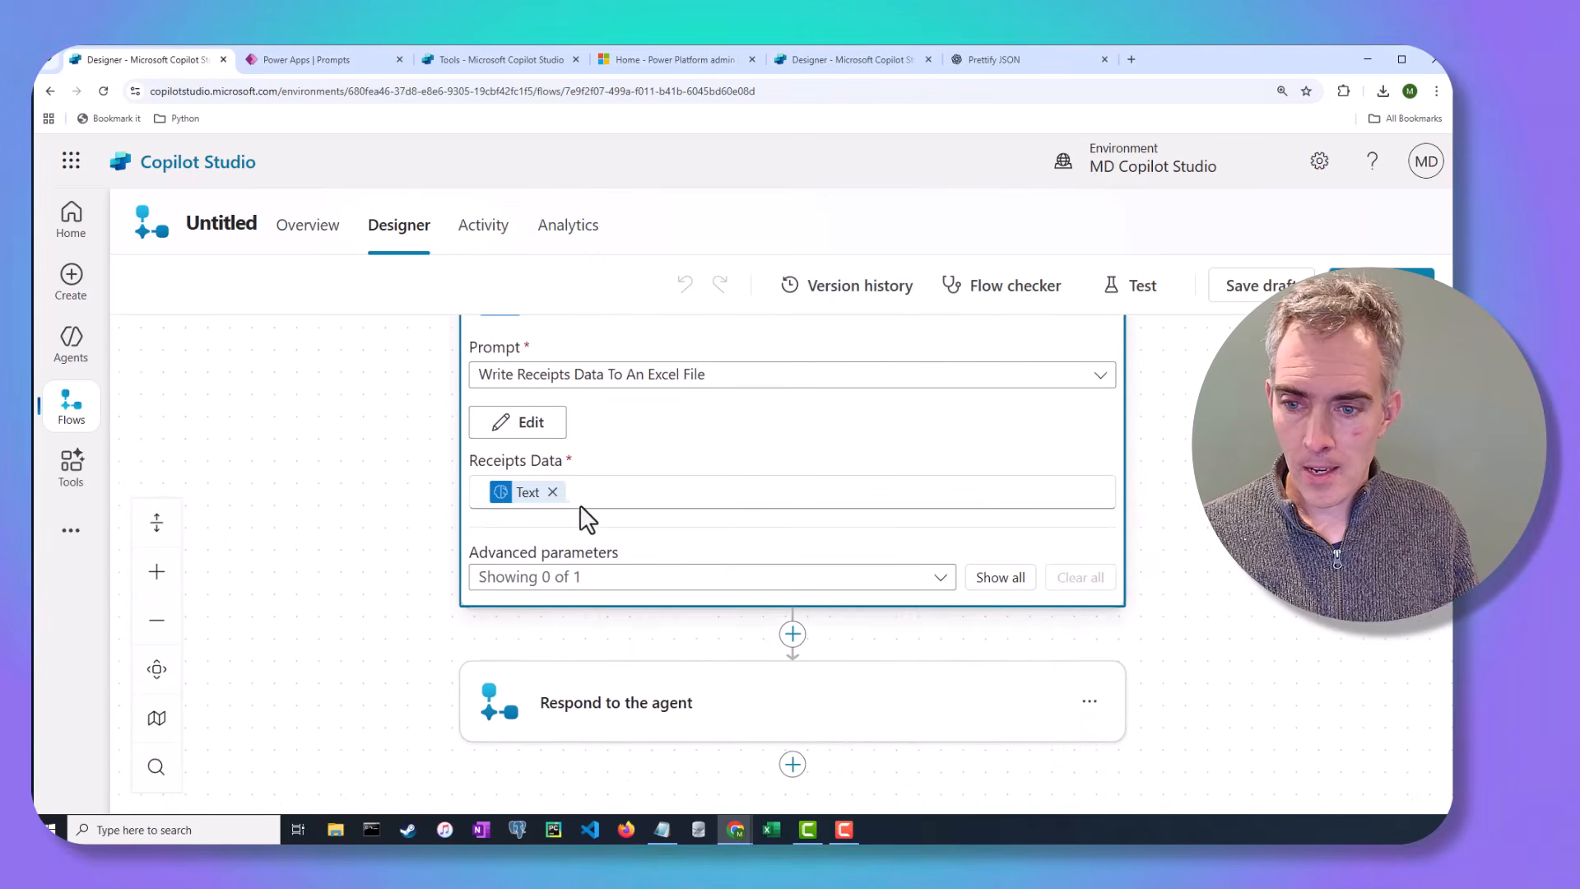
left_click(588, 505)
key("BackSpace")
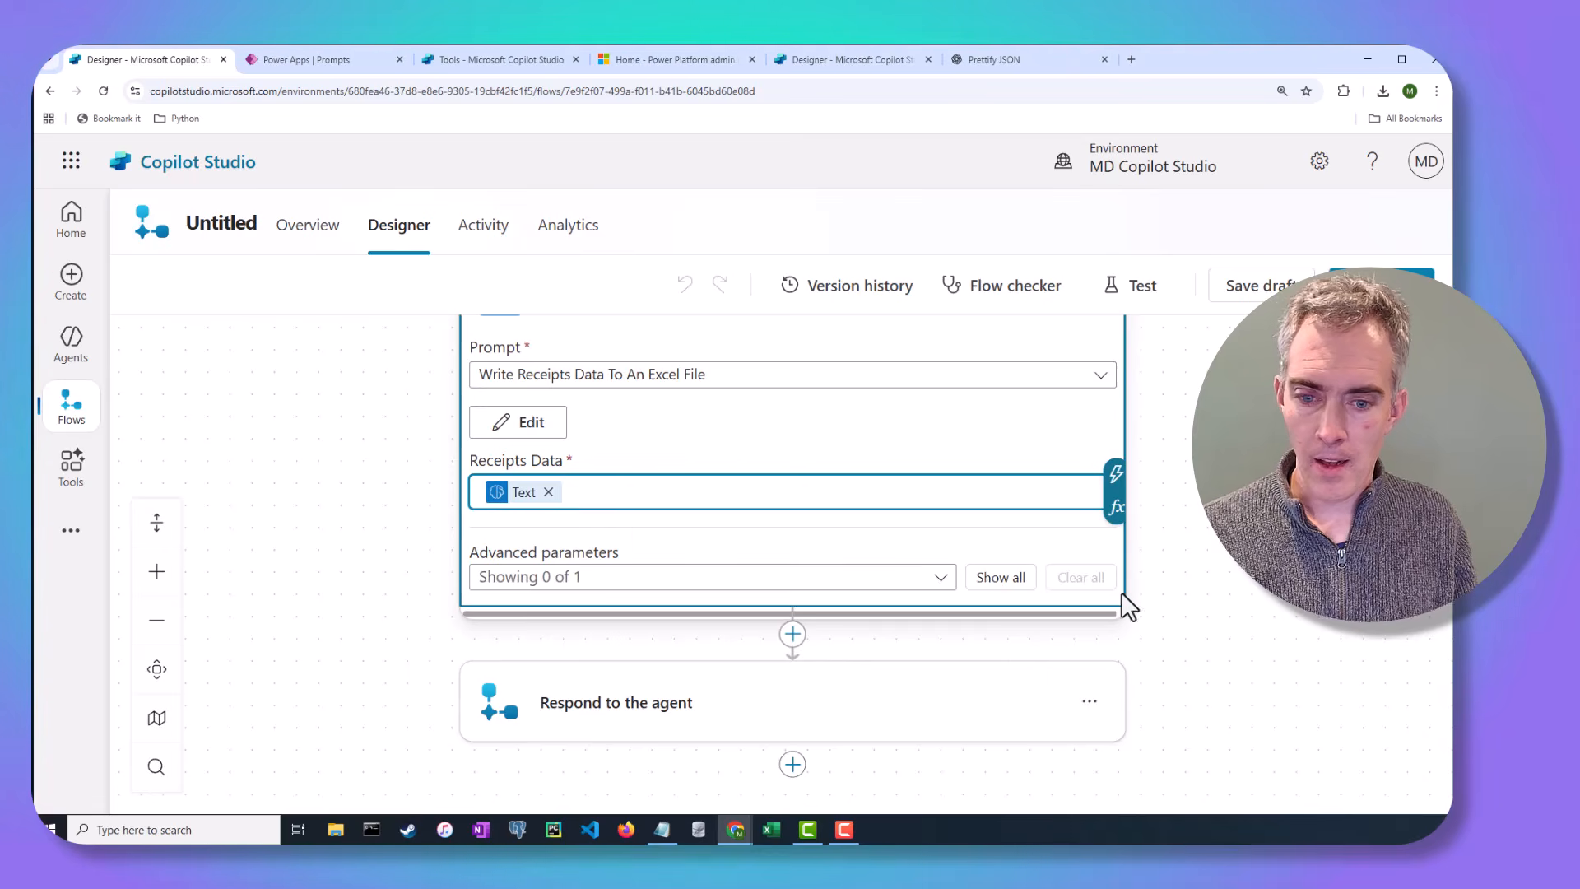
left_click_drag(1235, 599, 1216, 519)
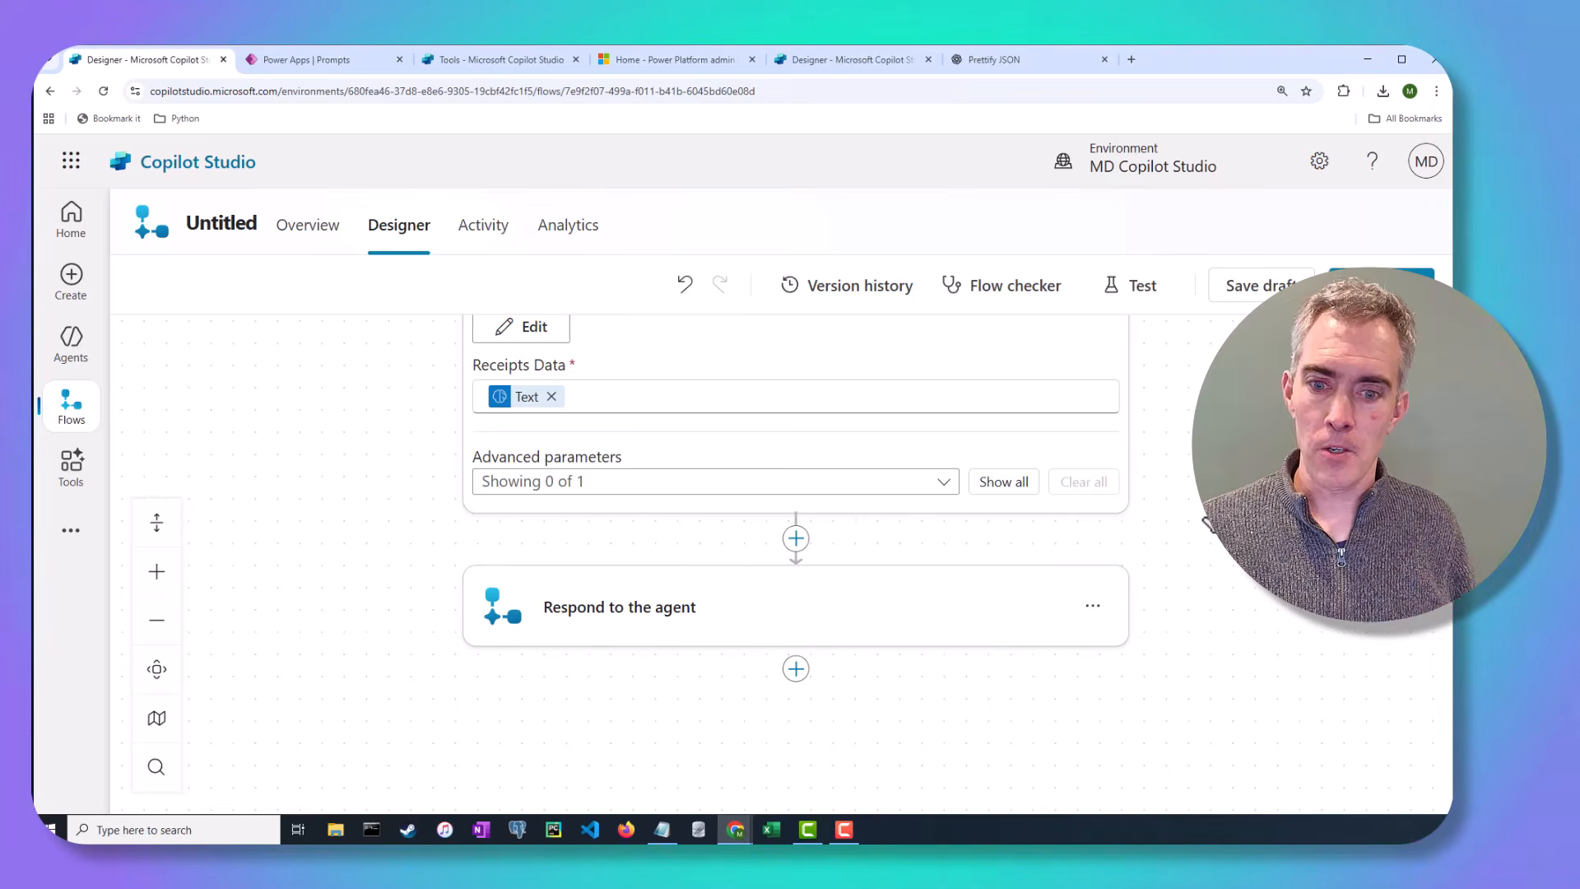
- Add a OneDrive for Business Create file action after Create Travel Expense Report, with the folder path /Microsoft Teams Chat Files
left_click(796, 539)
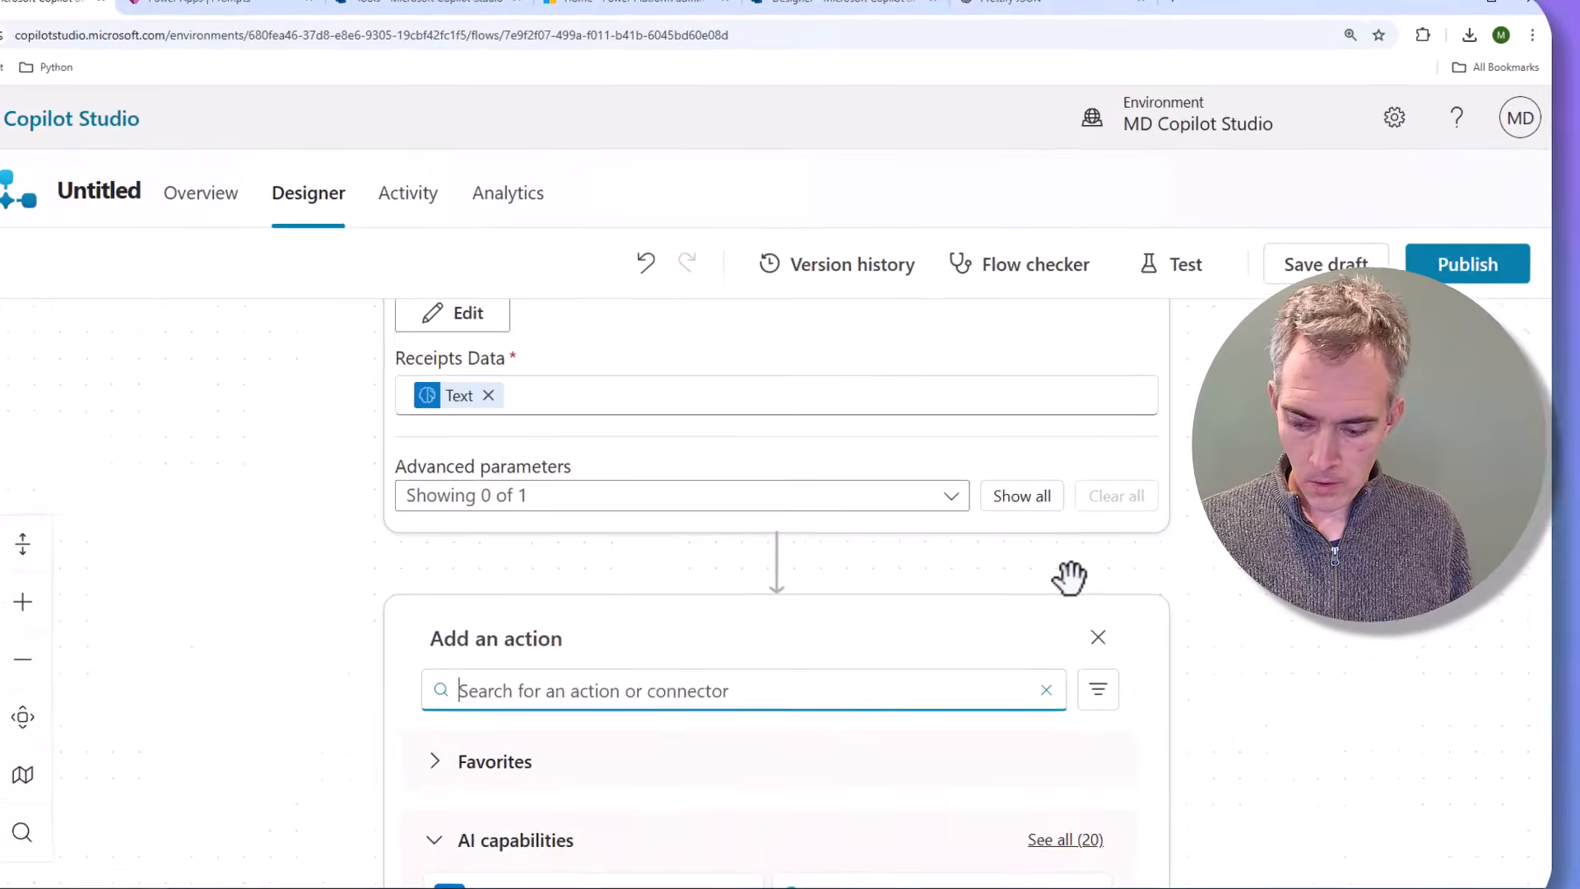
type("create file")
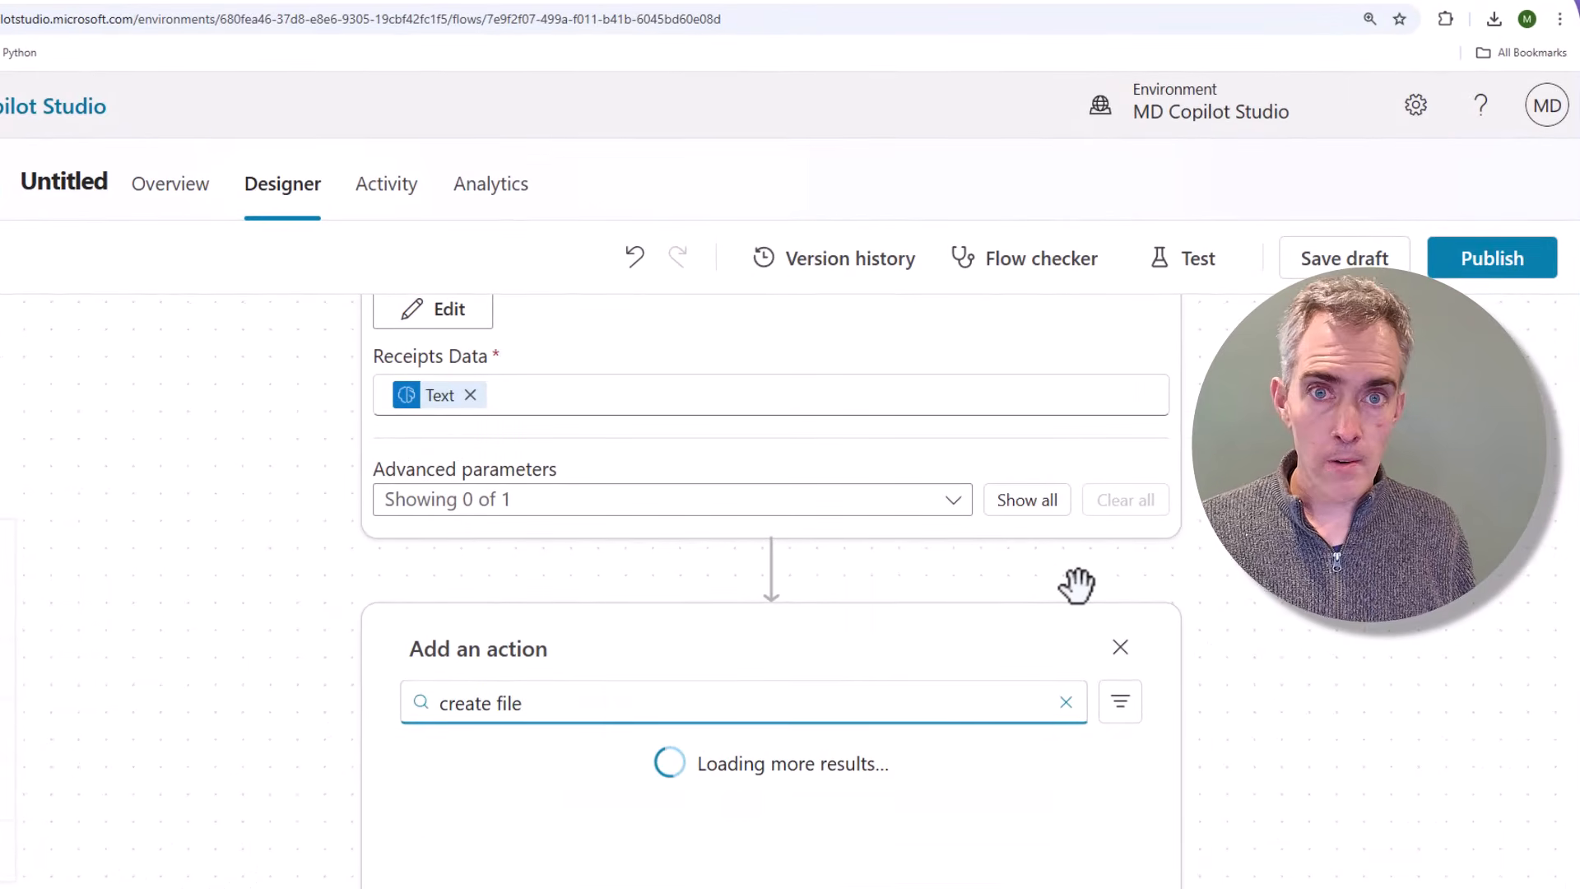
left_click_drag(889, 853, 885, 627)
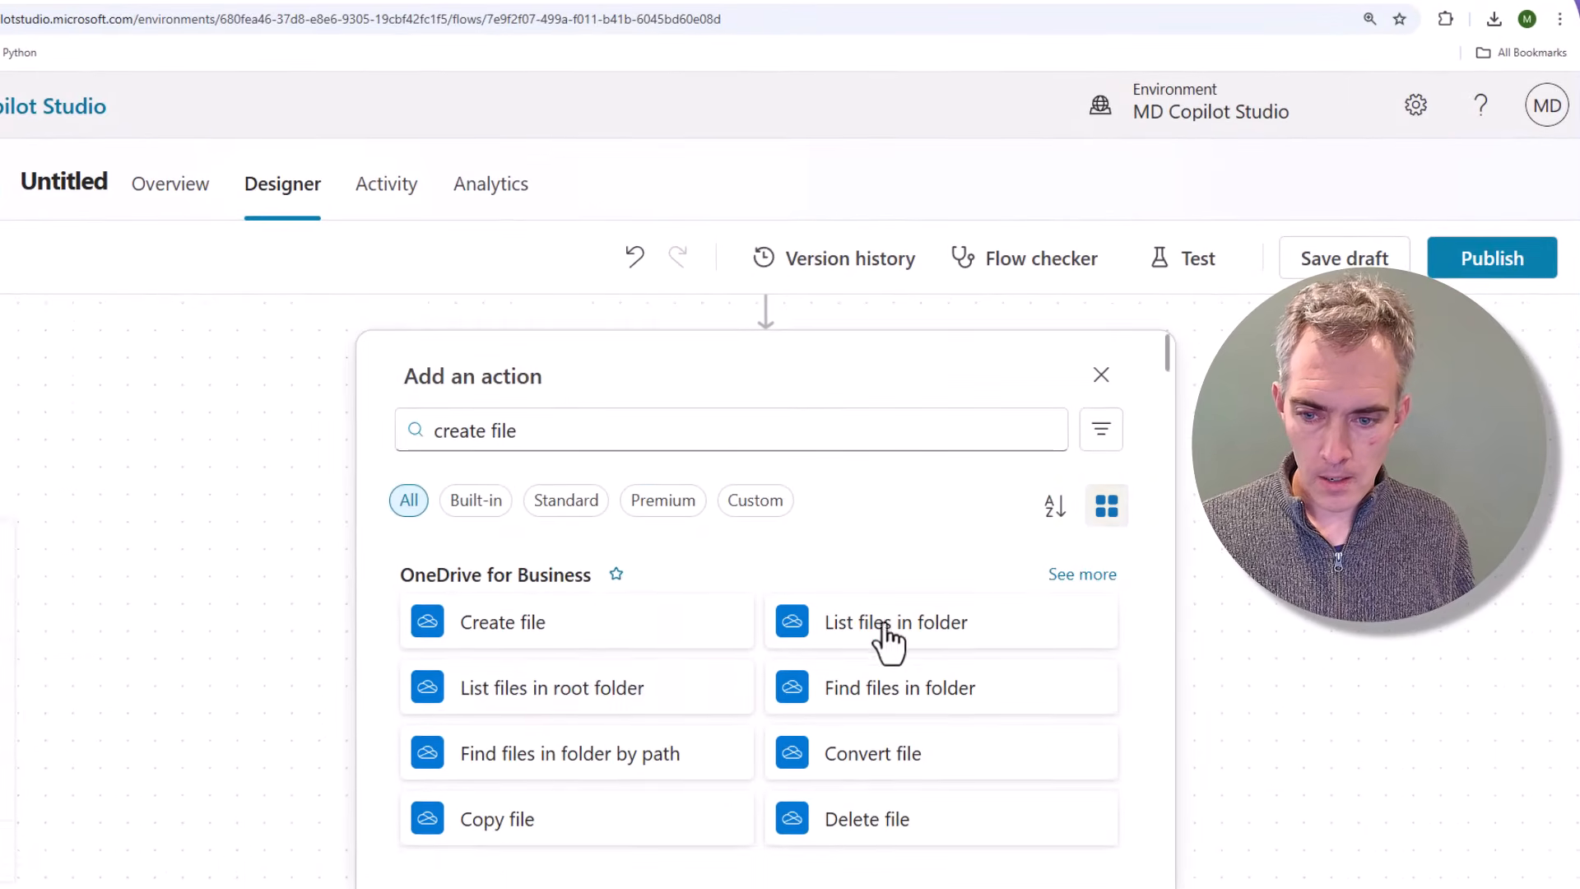
left_click(638, 630)
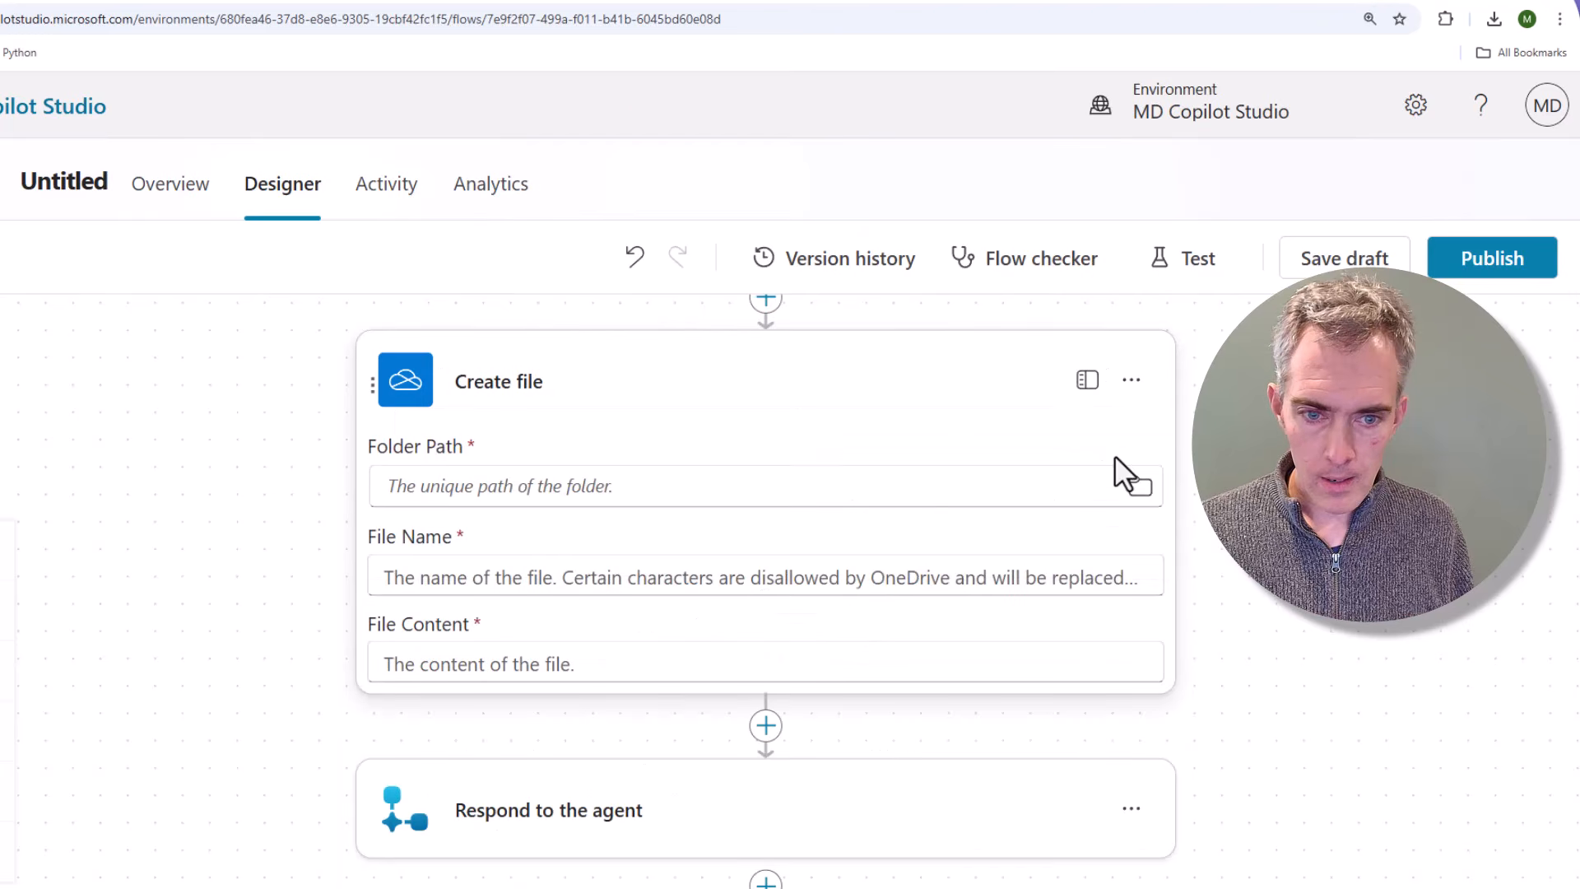
left_click(1140, 488)
left_click(1095, 545)
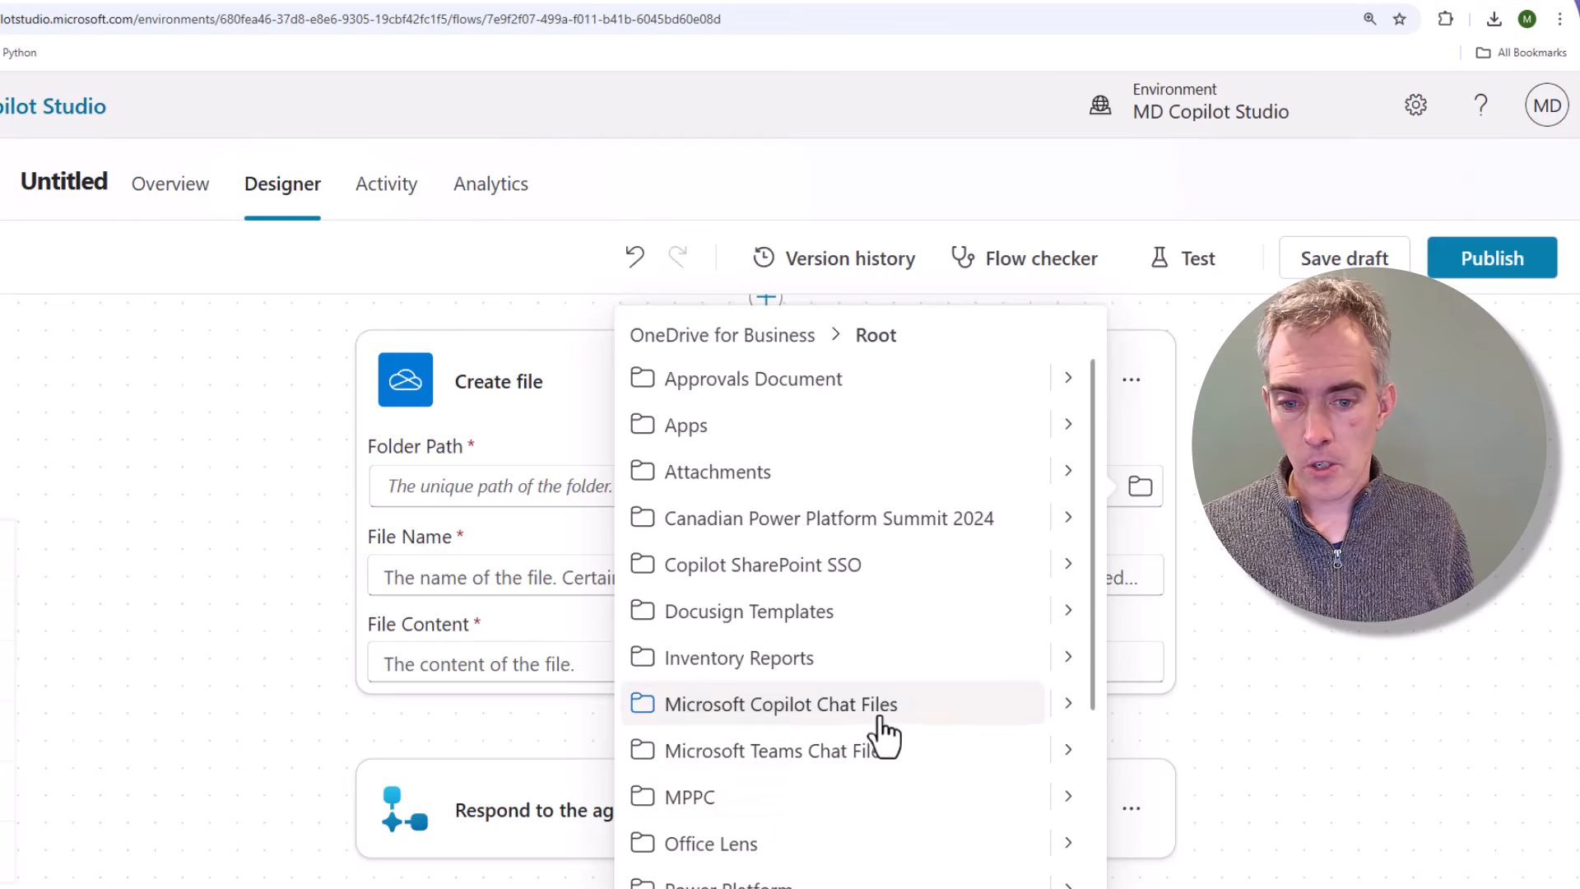
left_click(881, 755)
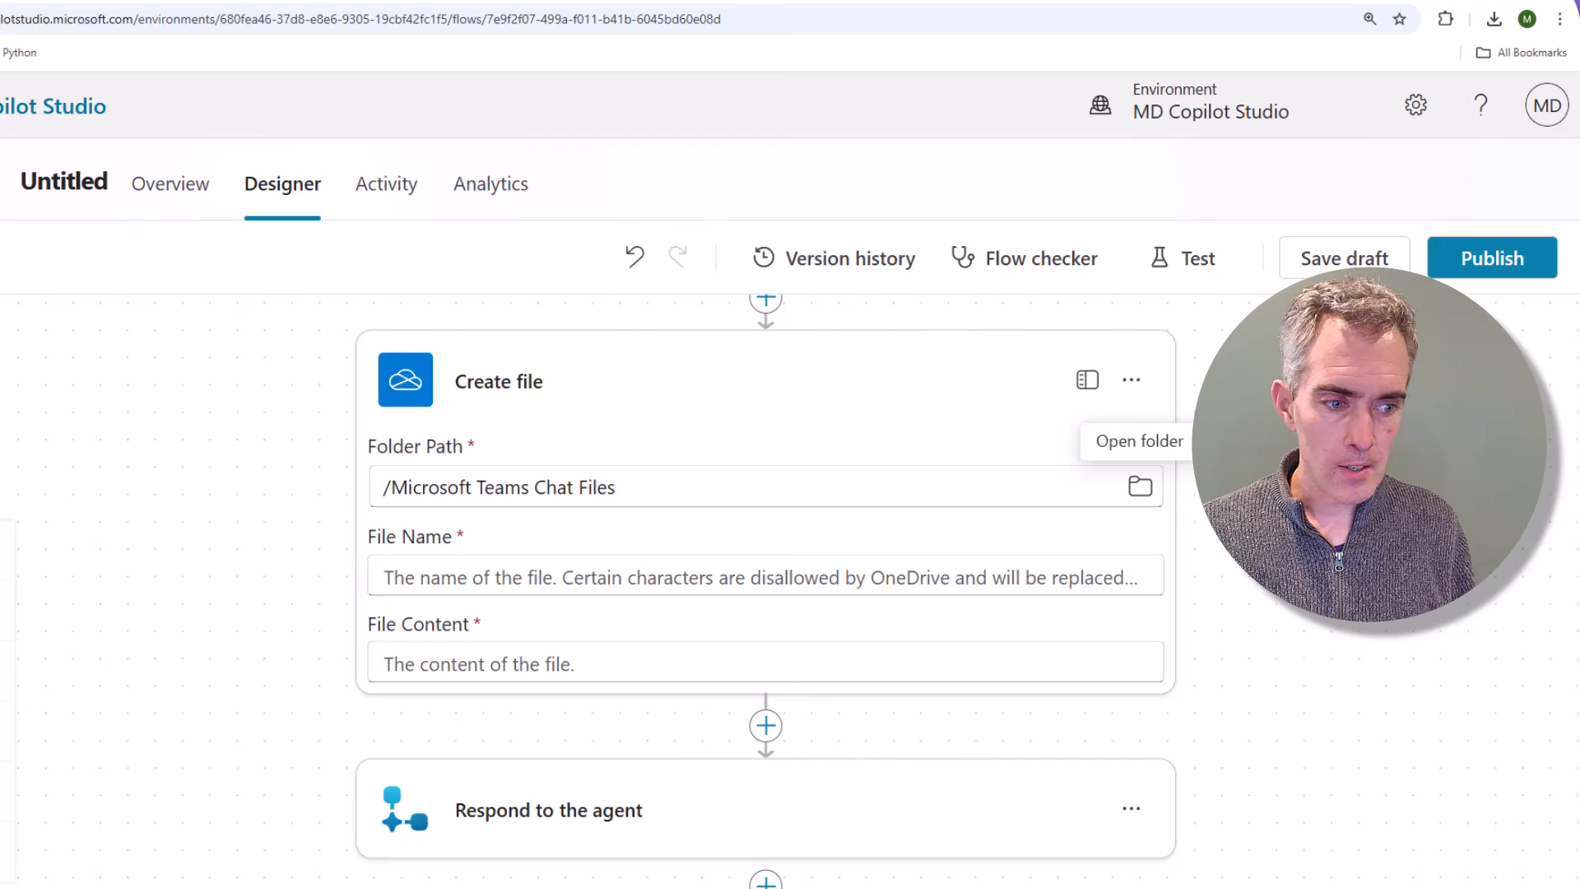
- Set the Create file action's File Name to the expression concat('receipts_',formatDateTime(utcNow(),'yyyymmddhhMMss'),'.xlsx')
left_click(1124, 577)
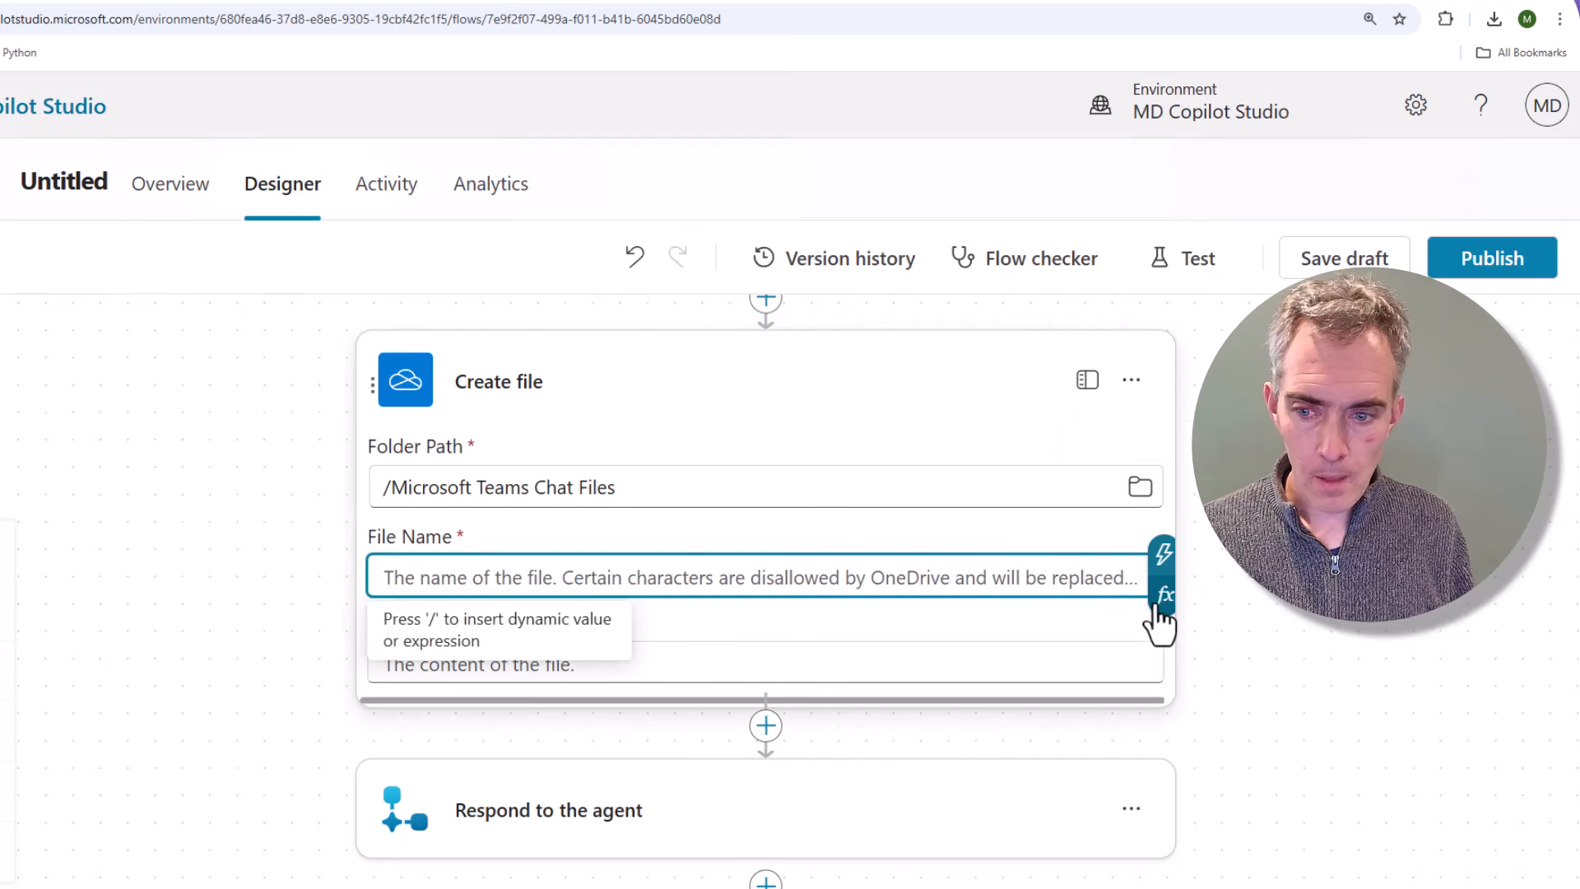
left_click(1162, 605)
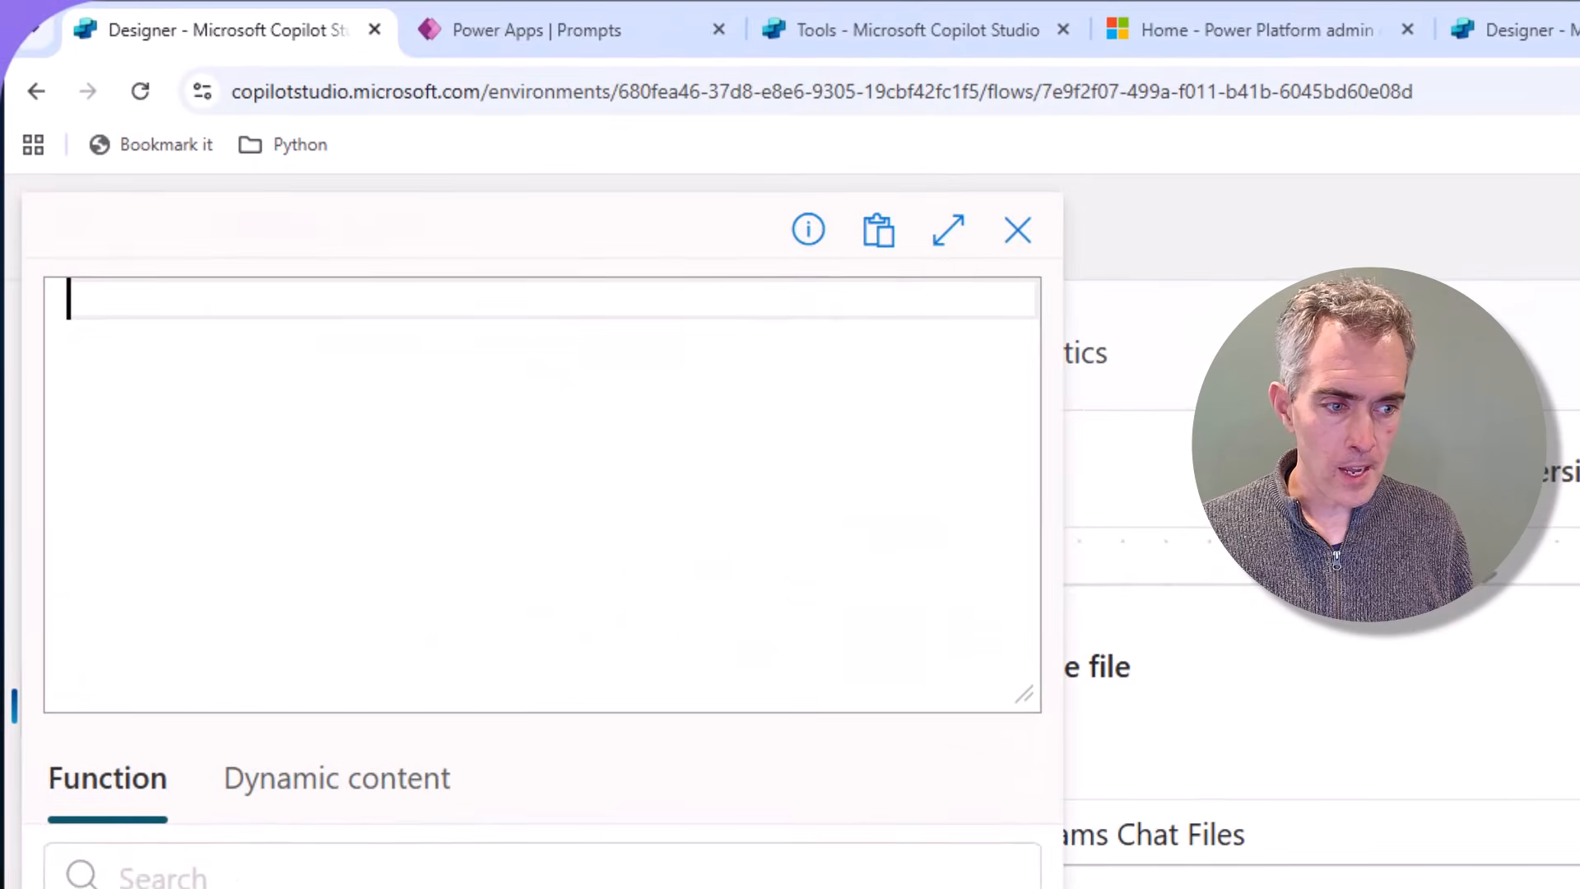
left_click(576, 417)
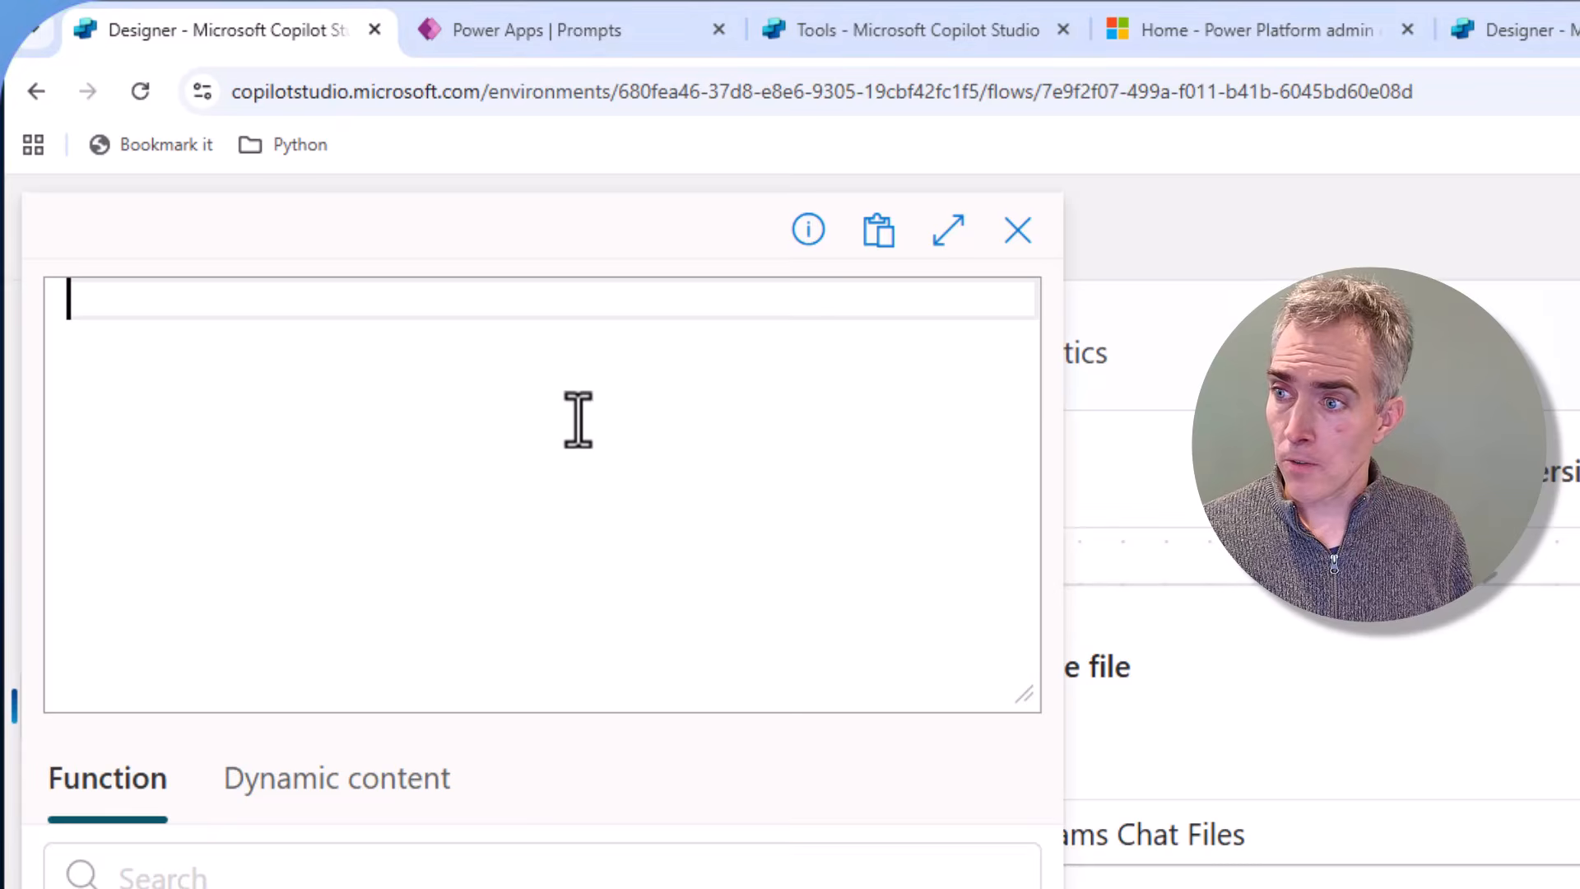
type("concat('receipts_',formatDateTime(utcNow(),'yyyymmddhhMMss'),'.xlsx')")
key("BackSpace")
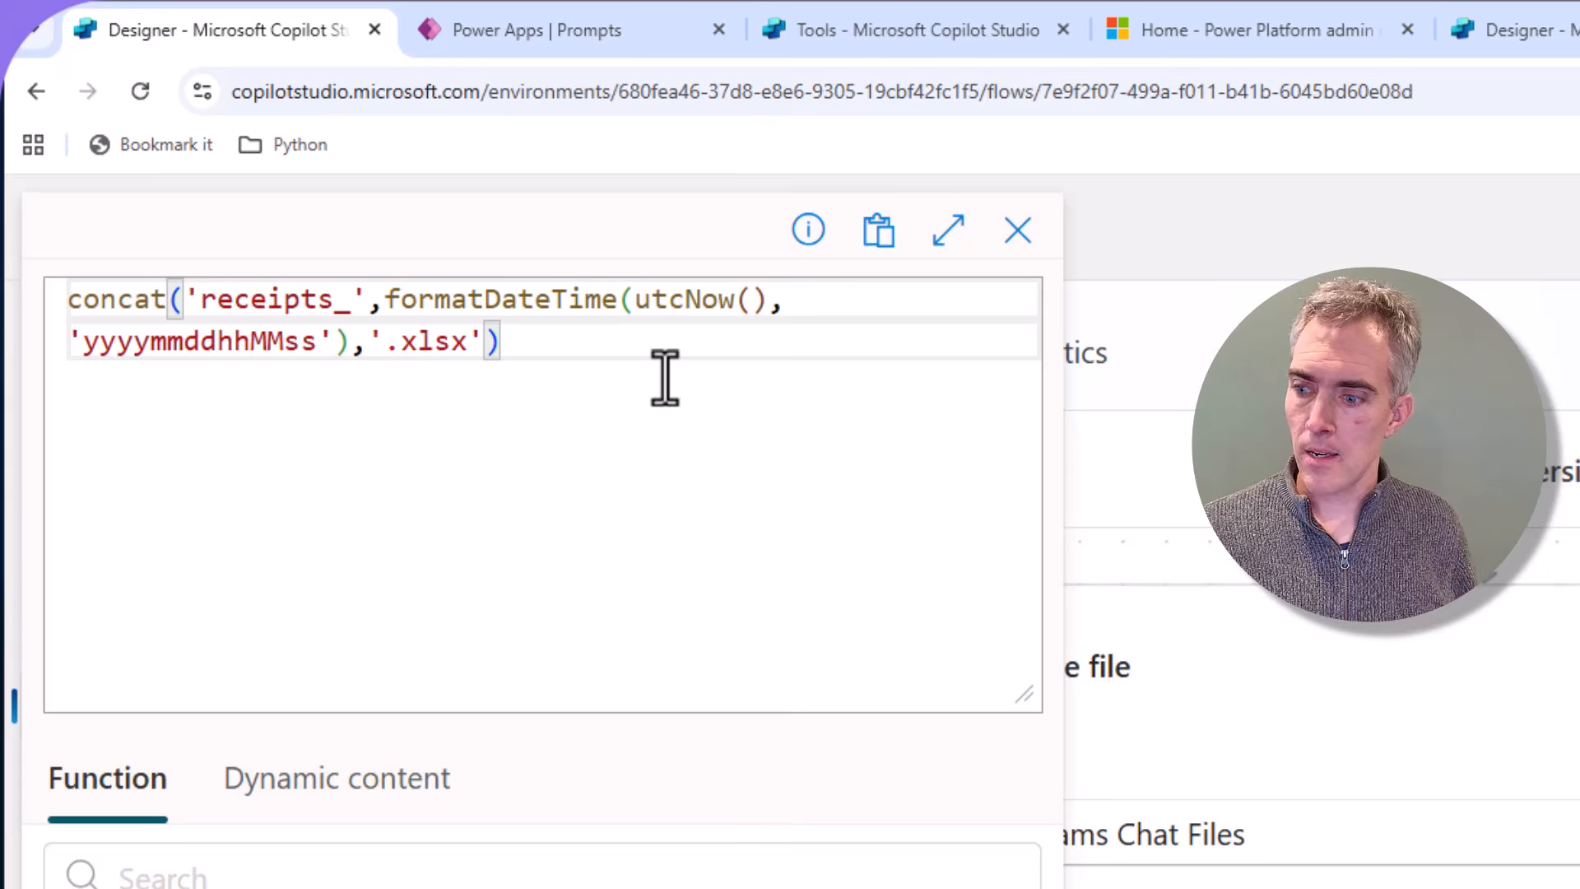
left_click(609, 885)
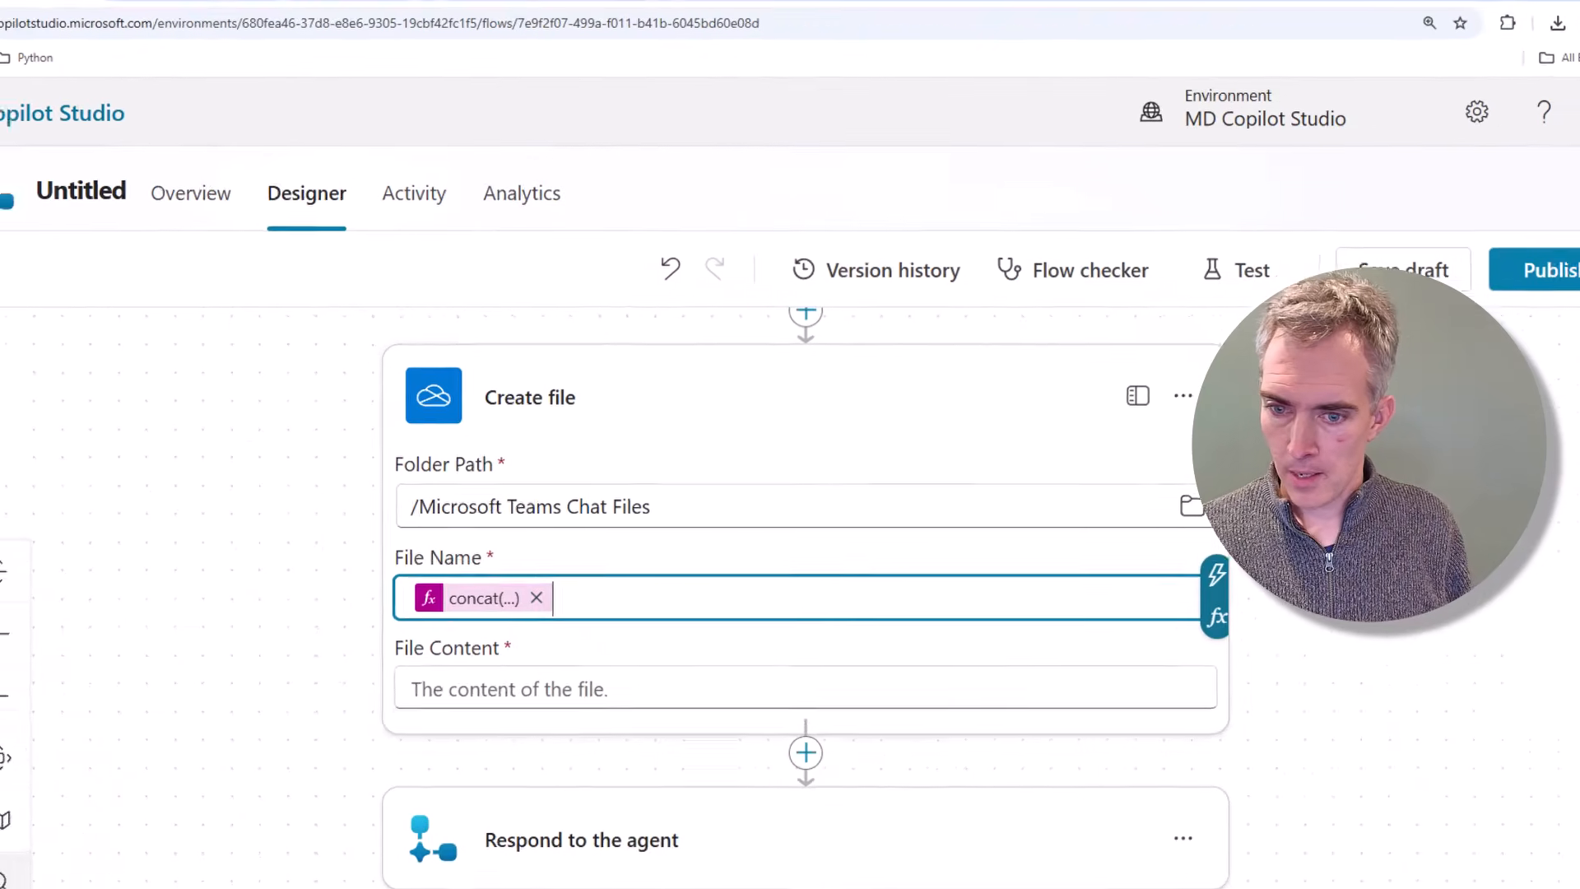
- Examine the dynamic content offered for File Content, looking for a file output from Create Travel Expense Report, and close the list
left_click(542, 658)
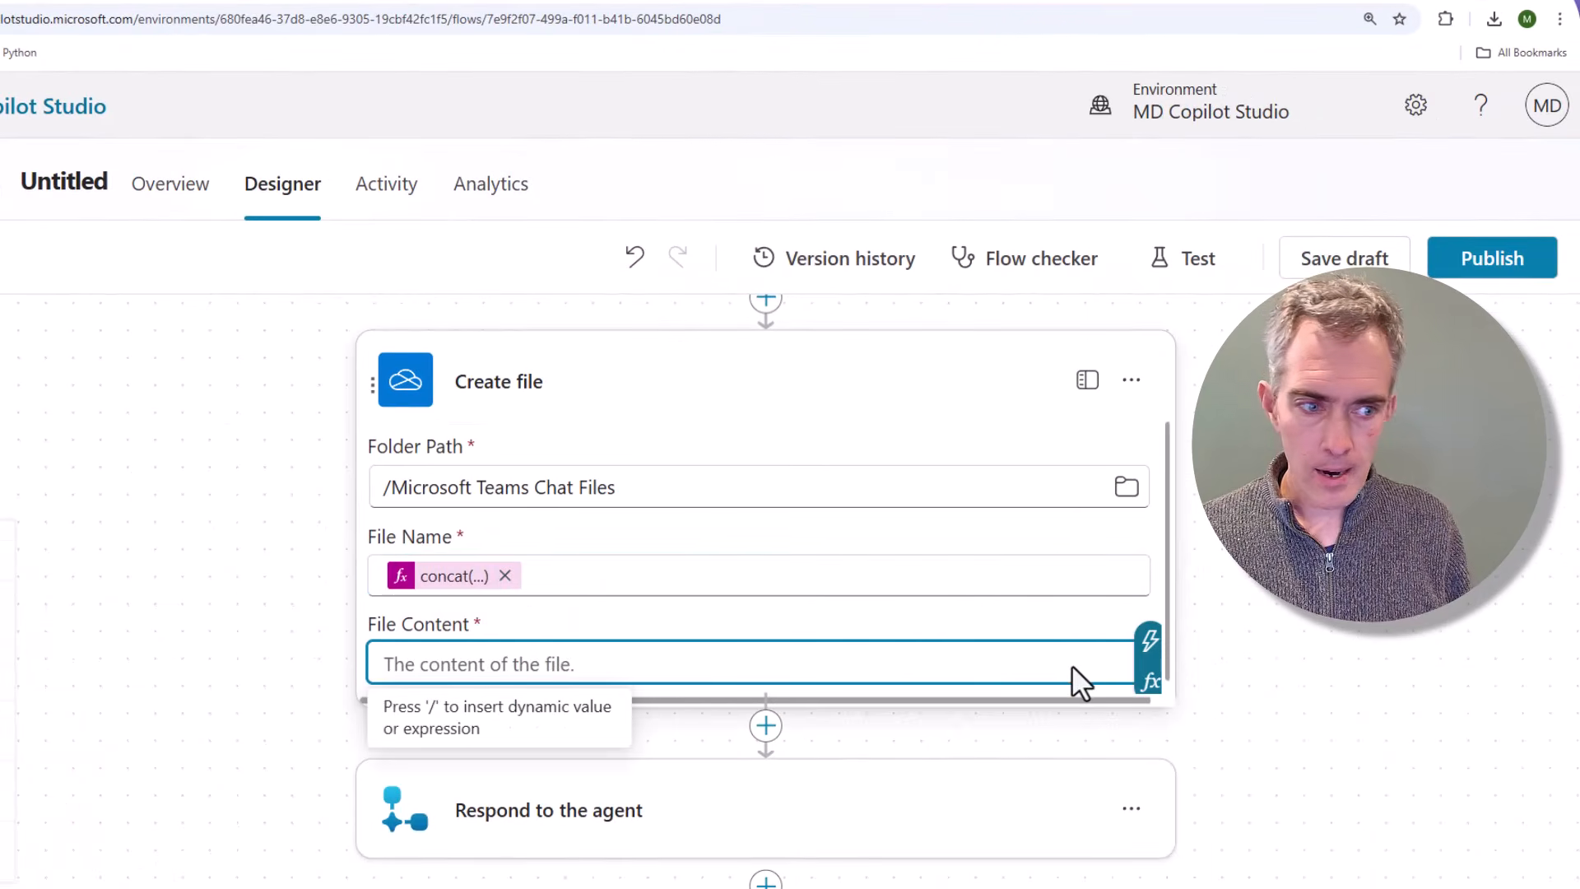
left_click(1151, 685)
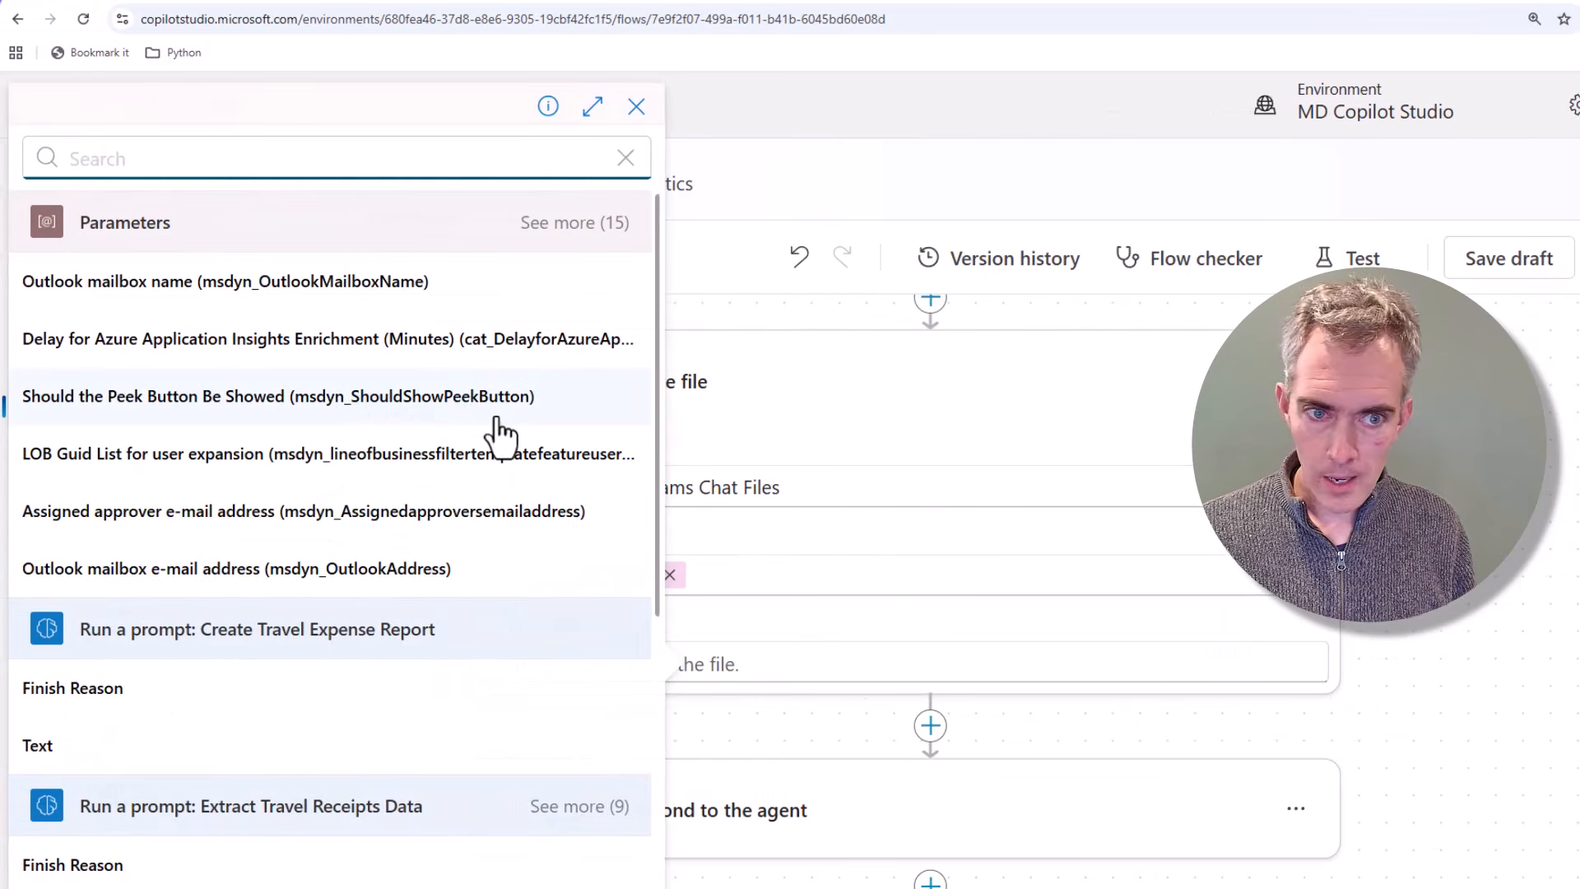
scroll(444, 494, "down", 1)
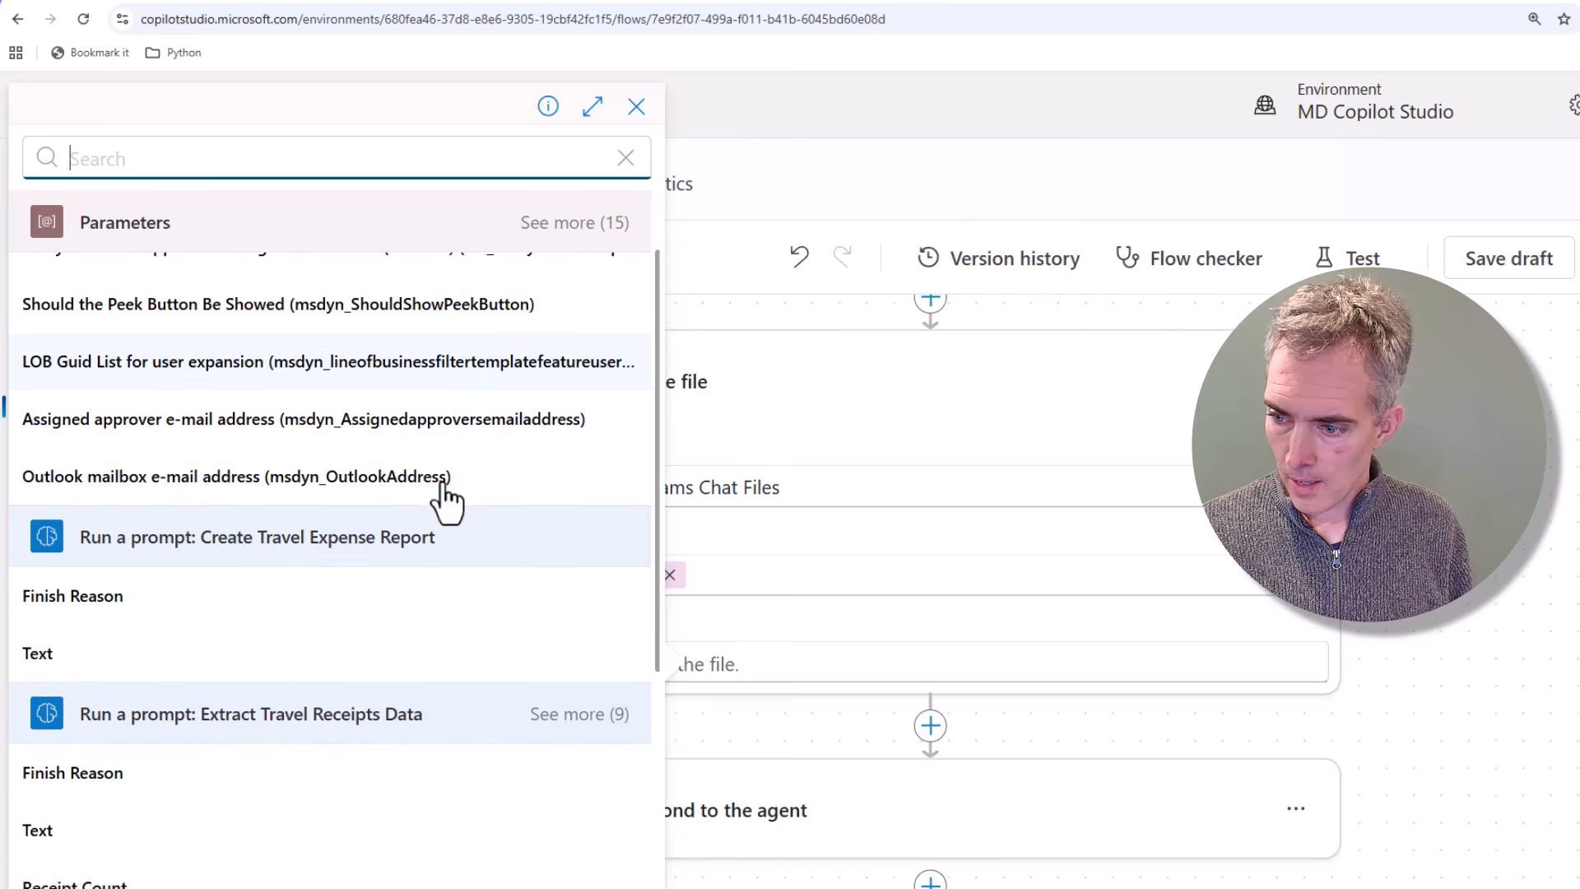
scroll(448, 502, "down", 2)
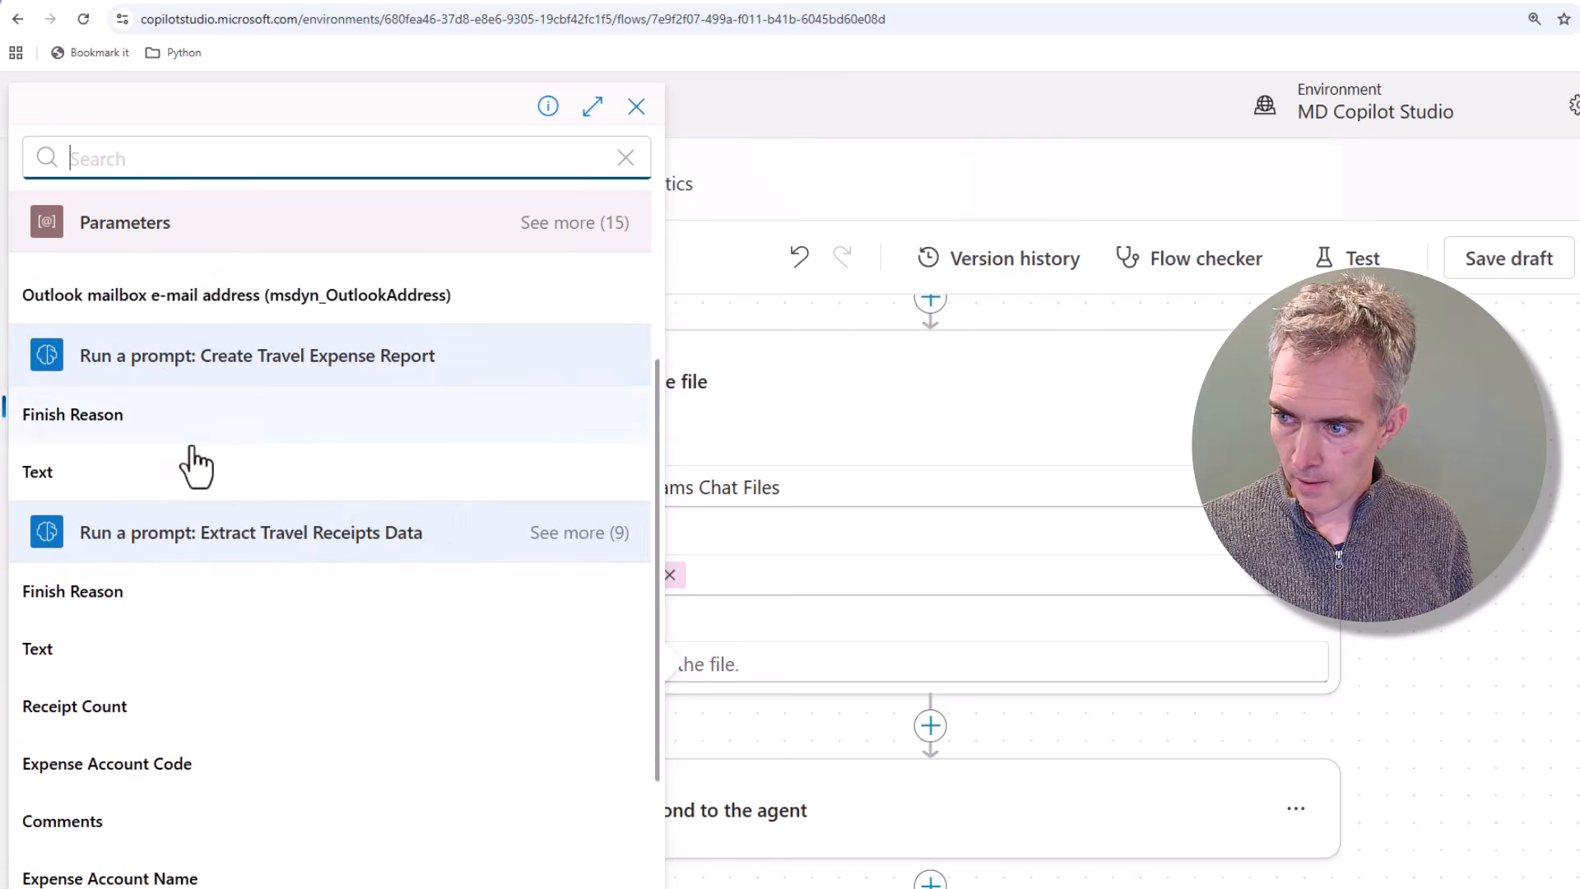
scroll(320, 529, "down", 2)
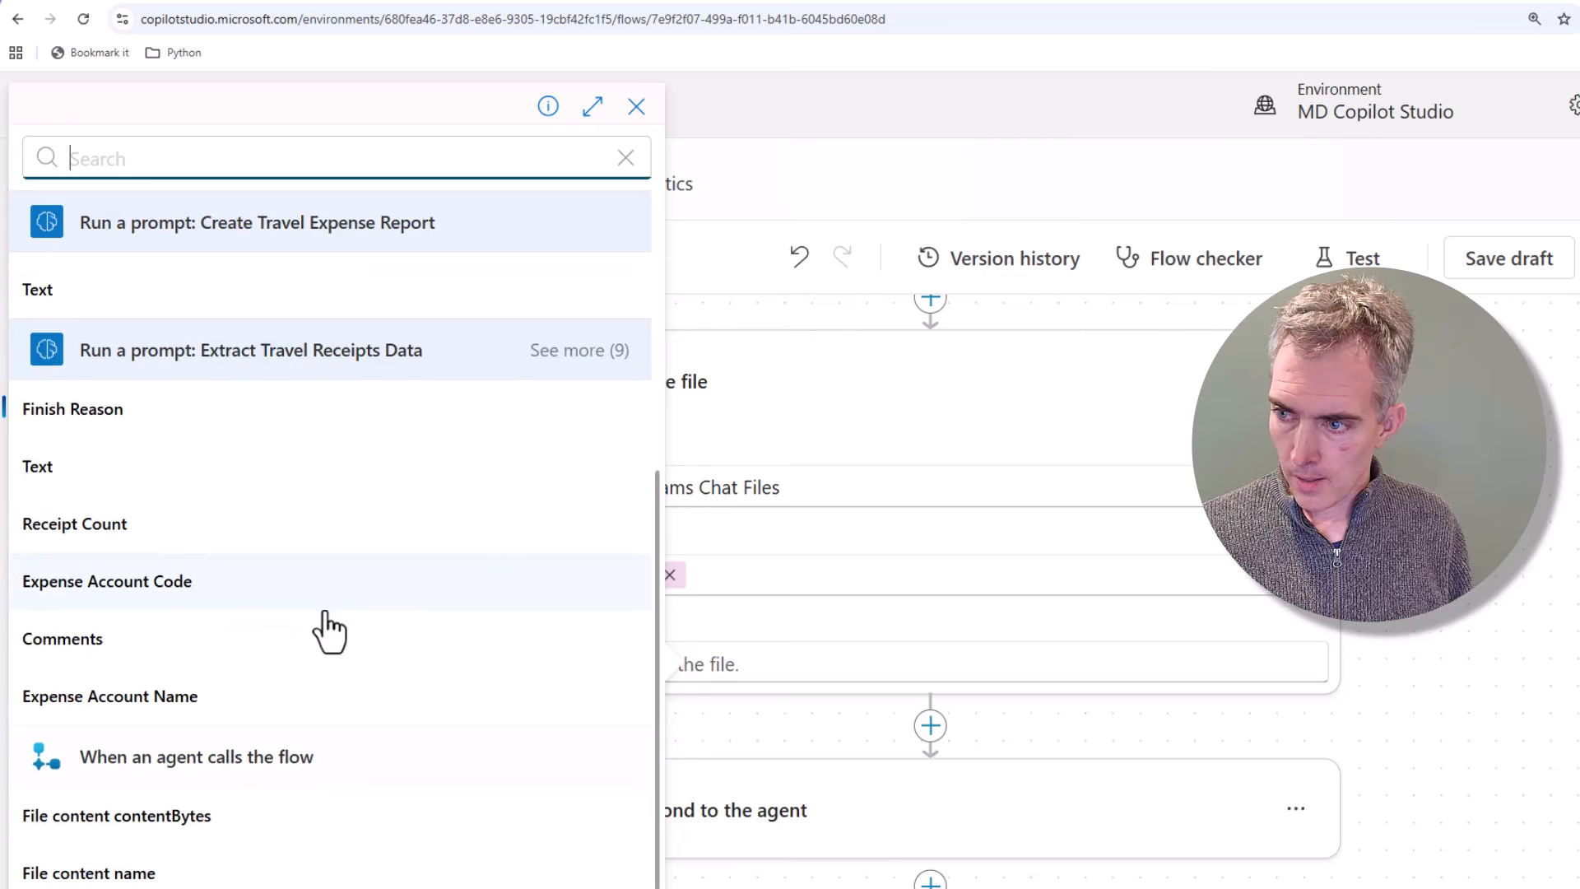
scroll(280, 559, "up", 2)
scroll(206, 486, "up", 1)
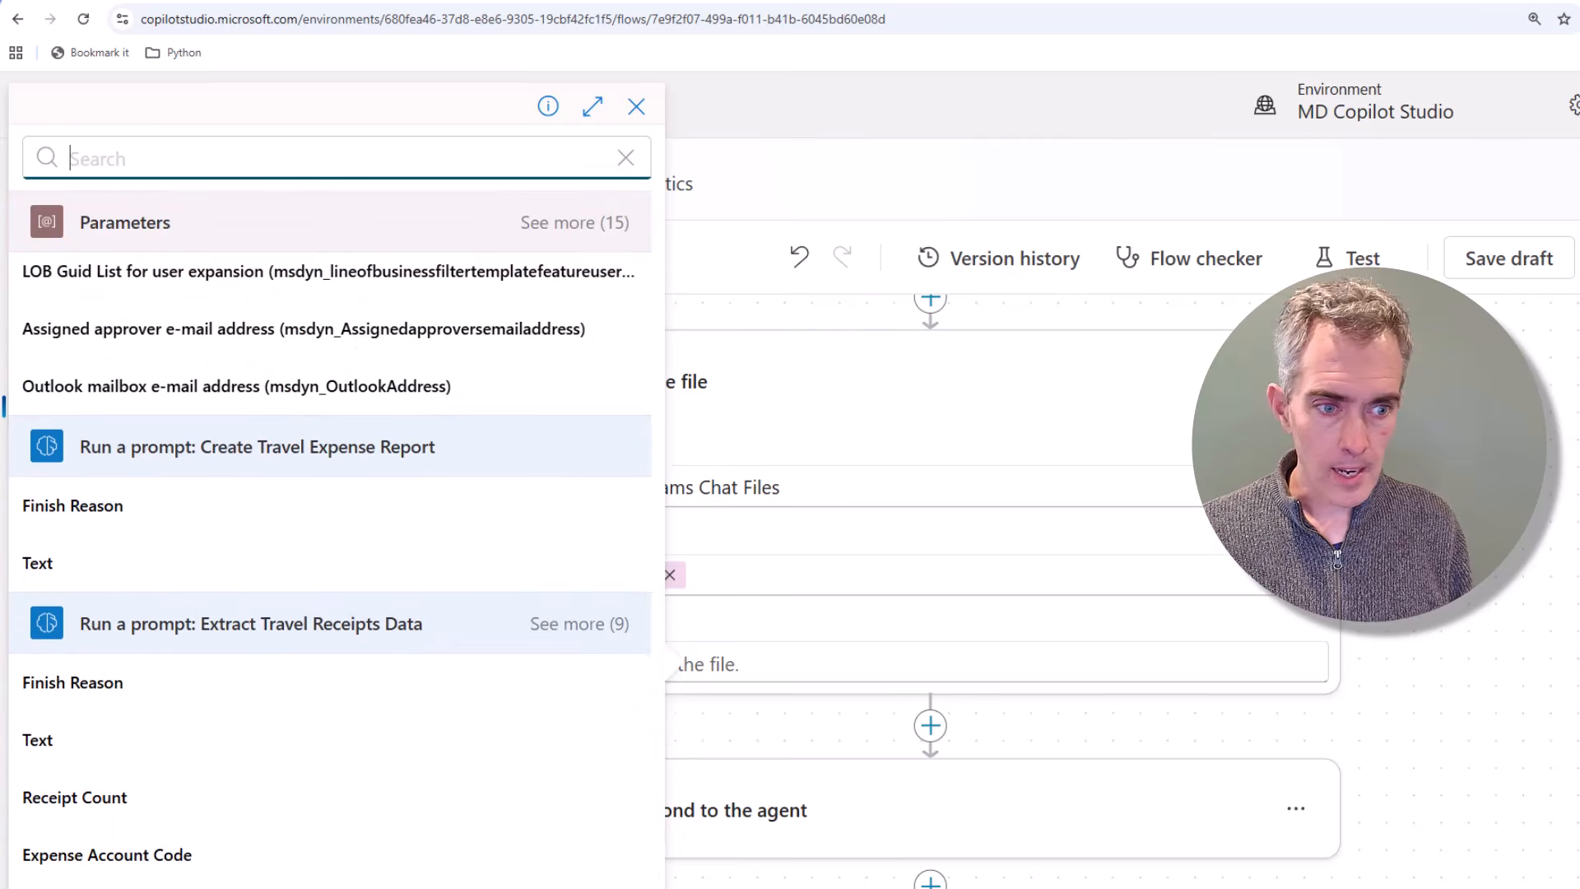
left_click(1390, 510)
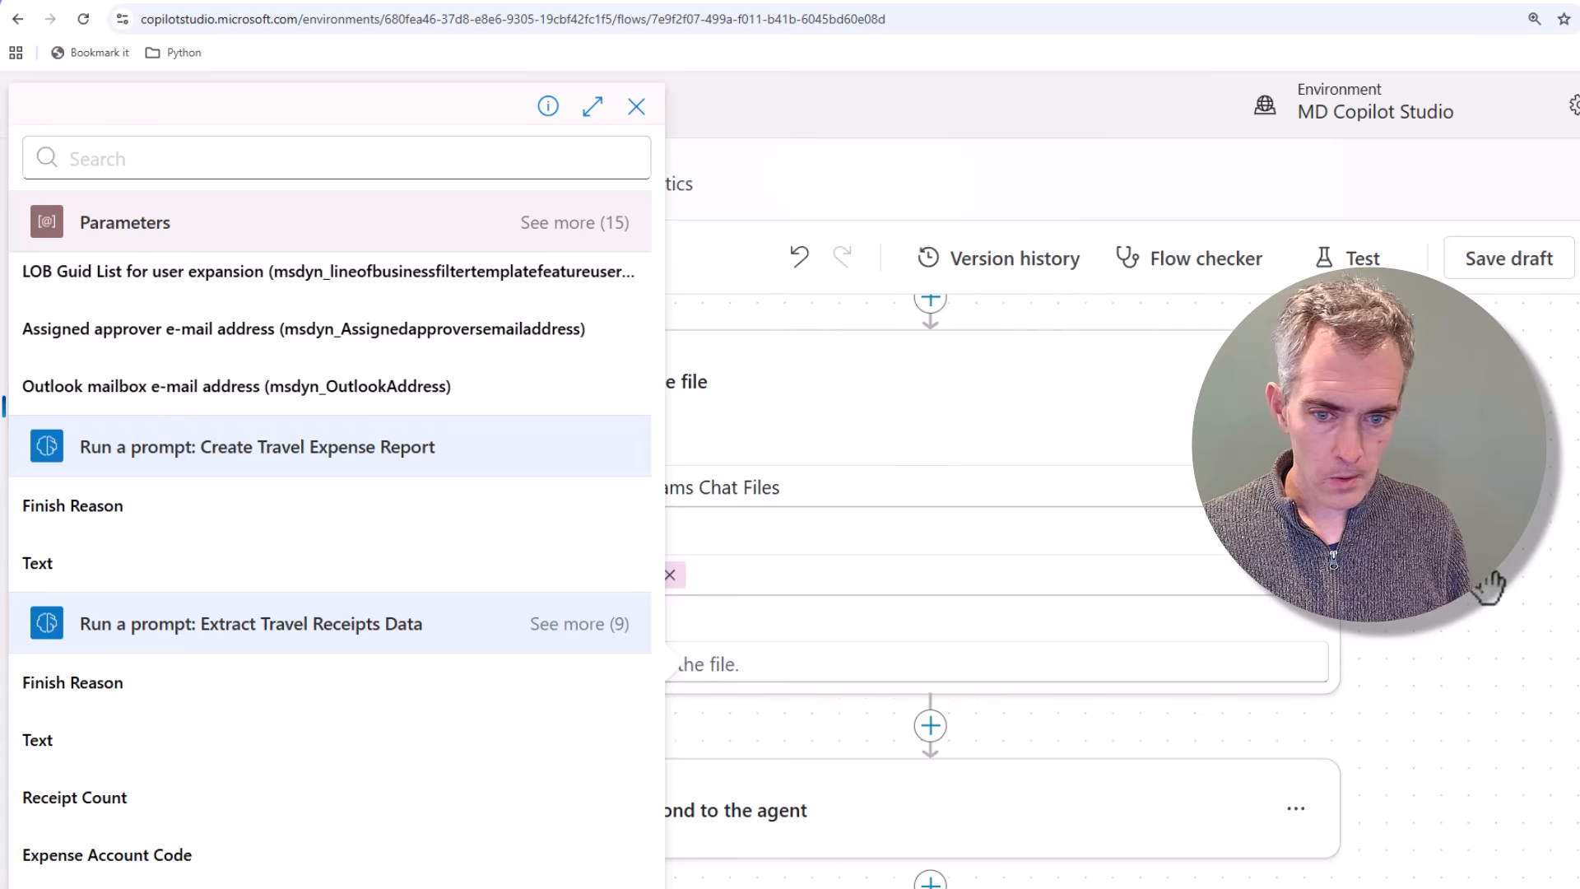
- Write the File Content expression base64toBinary(first(outputs('Run_a_prompt:_Create_Travel_Expense_Report')?['body/responsev2/predictionOutput']?['files'])['base64_content'])
left_click(1152, 661)
left_click(1310, 679)
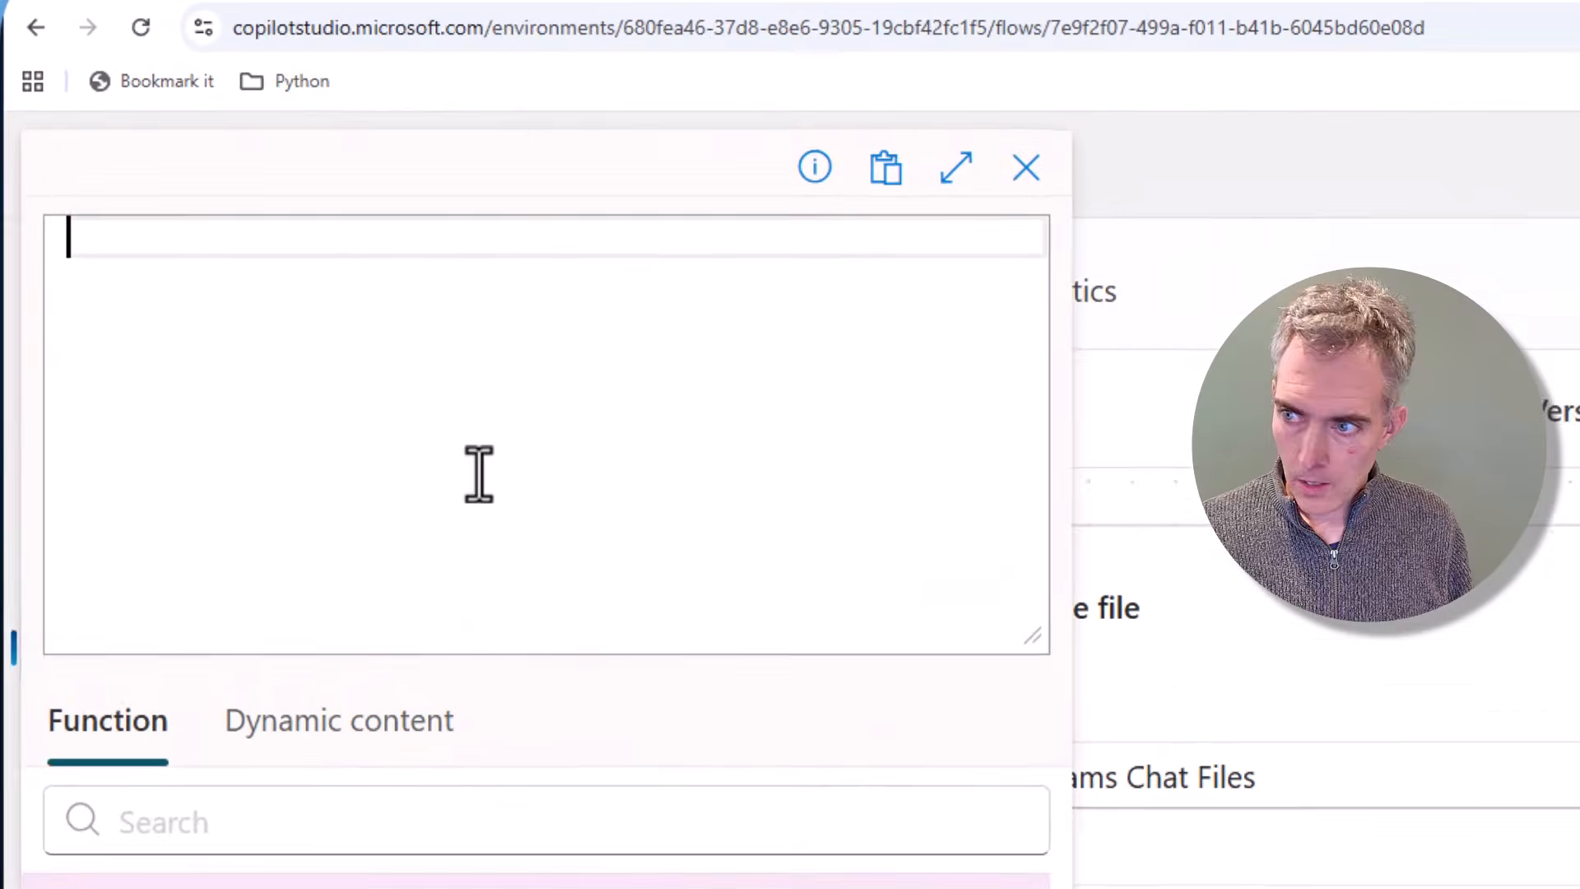
type("base64toBinary(first(outputs('Run_a_prompt:_Create_Travel_Expense_Report')?['body/responsev2/predictionOutput']?['files'])['base64_content'])")
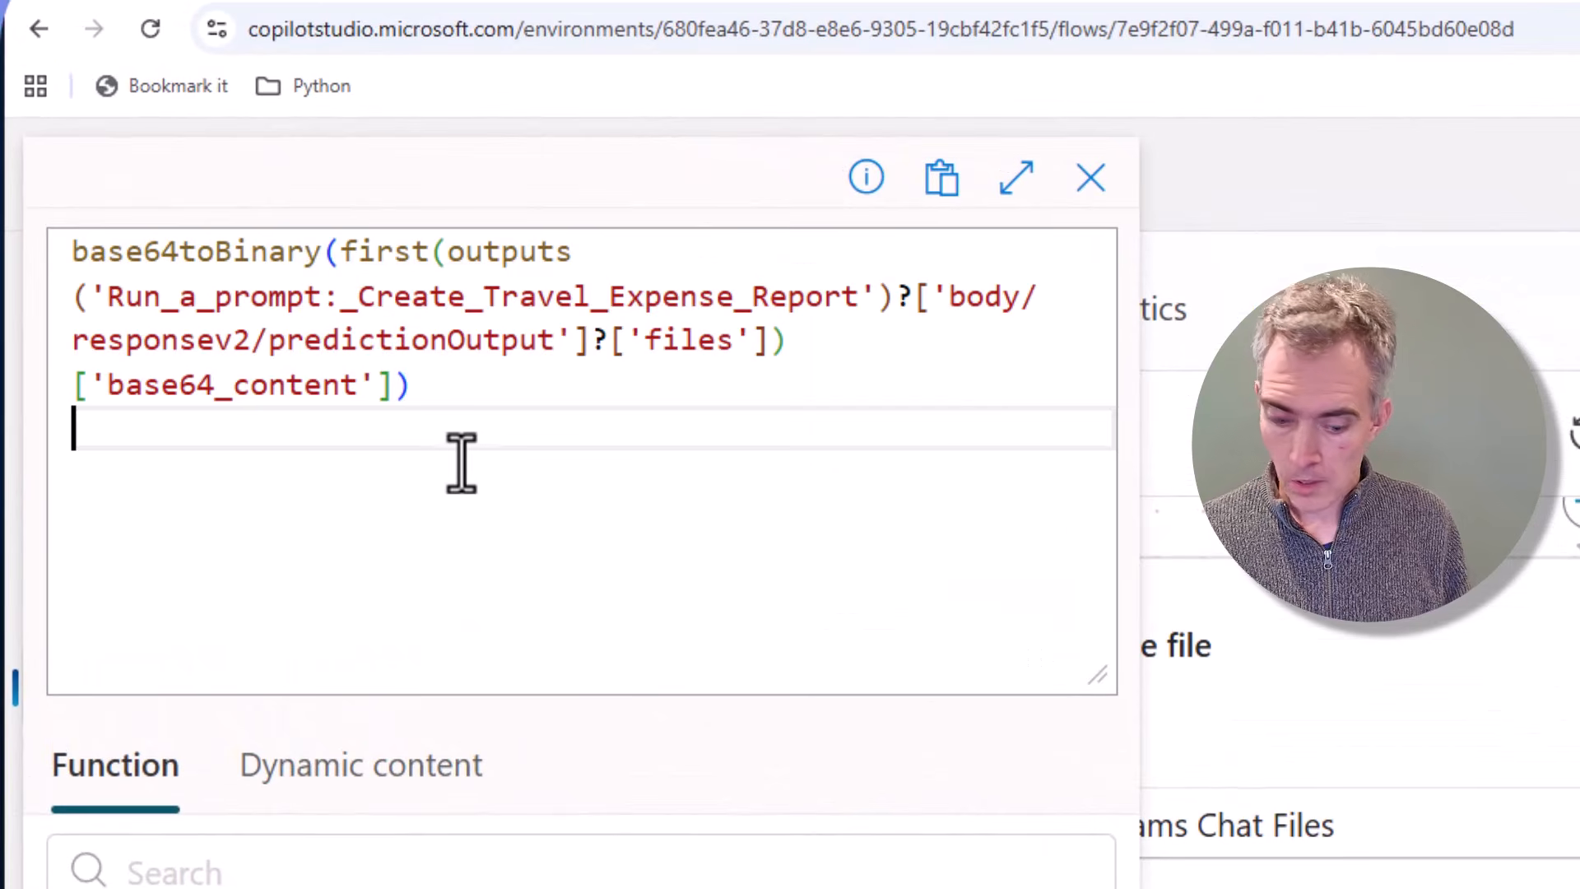
key("BackSpace")
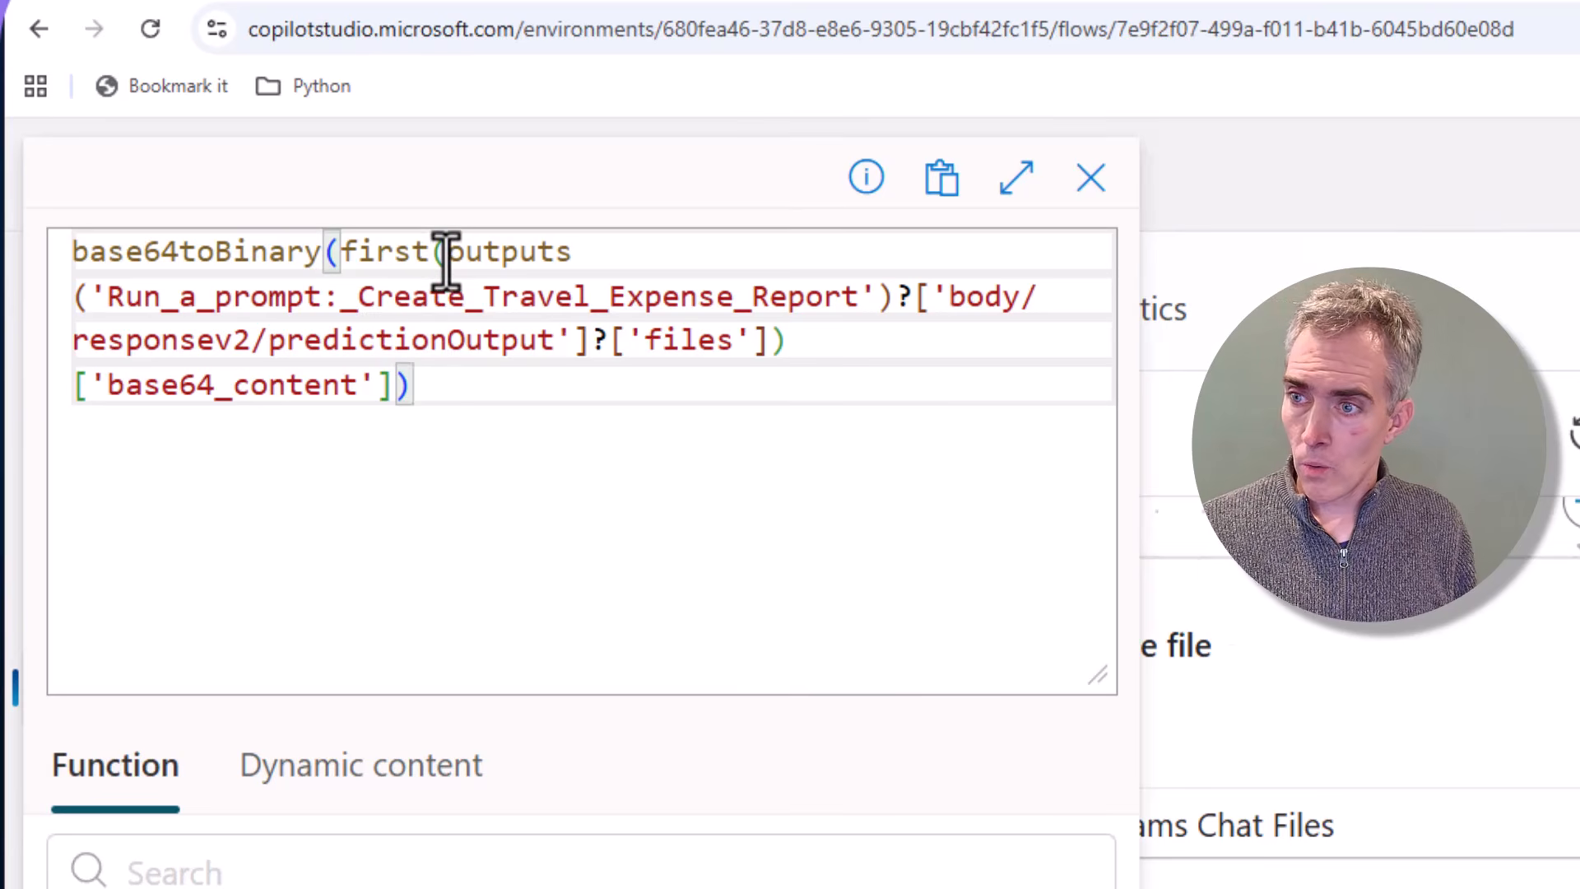
- Review the File Content expression's parts: the outputs reference, responsev2/predictionOutput path, files array, first function and base64_content property
left_click_drag(449, 251, 1037, 302)
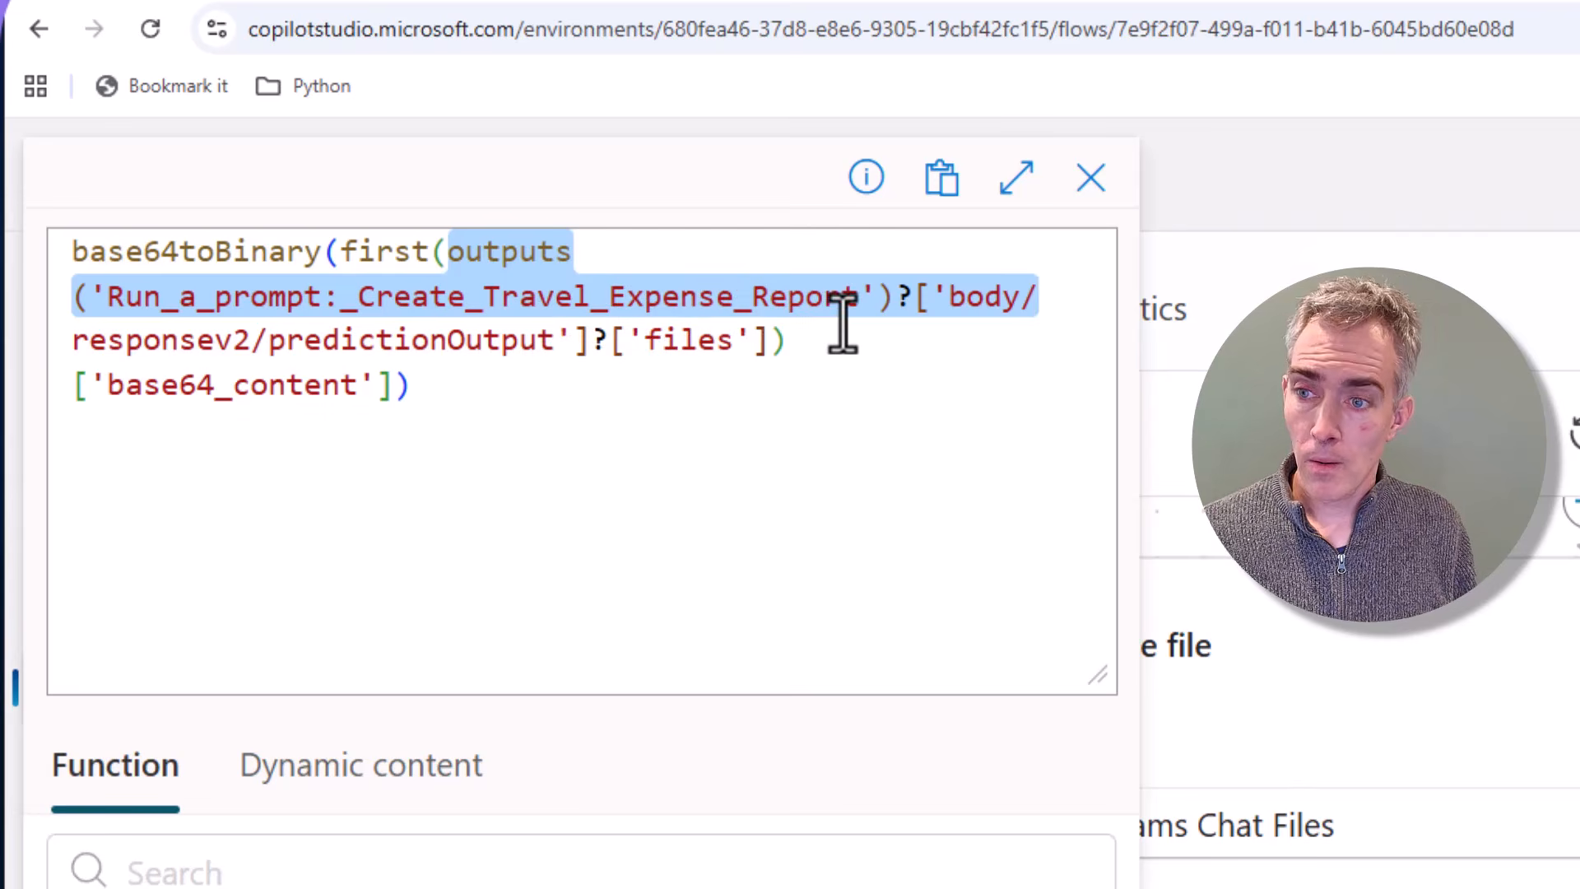
left_click(486, 342)
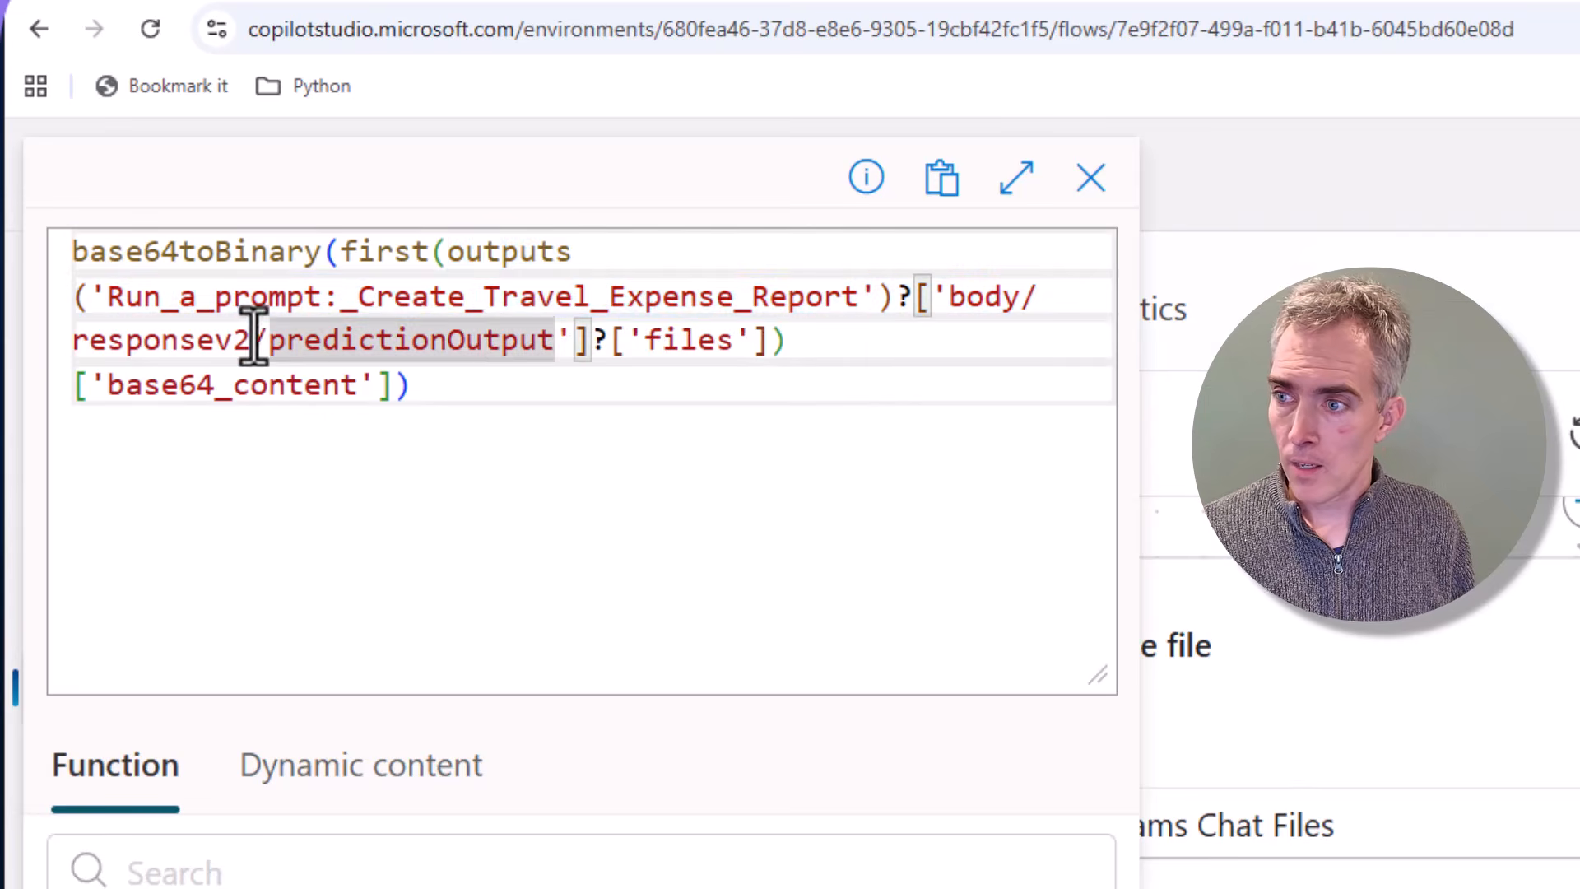
double_click(116, 340)
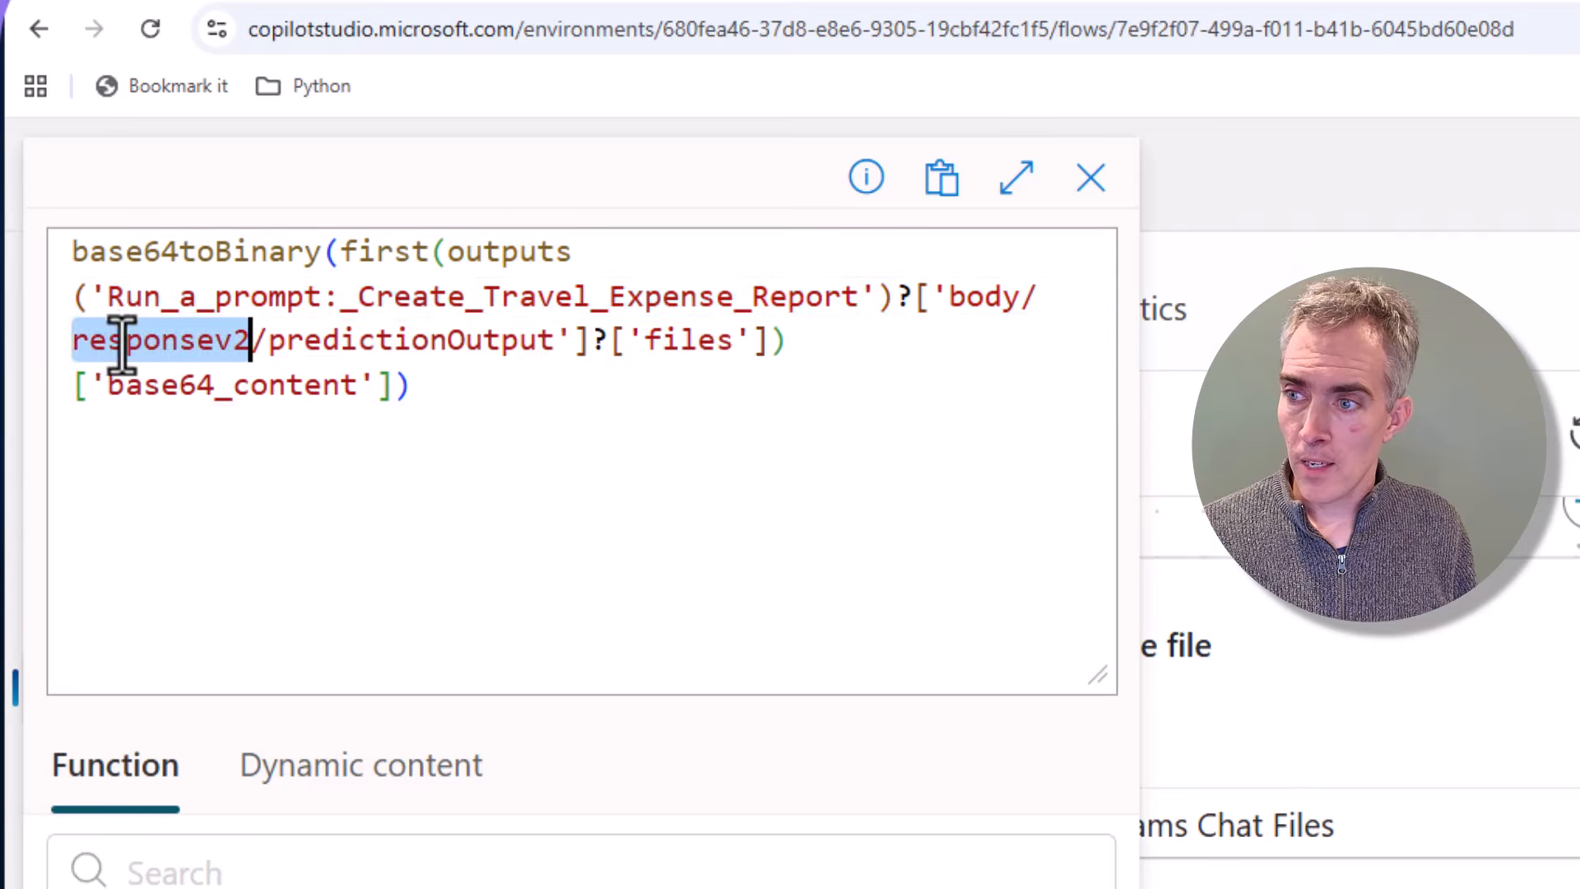
double_click(377, 340)
left_click(619, 341)
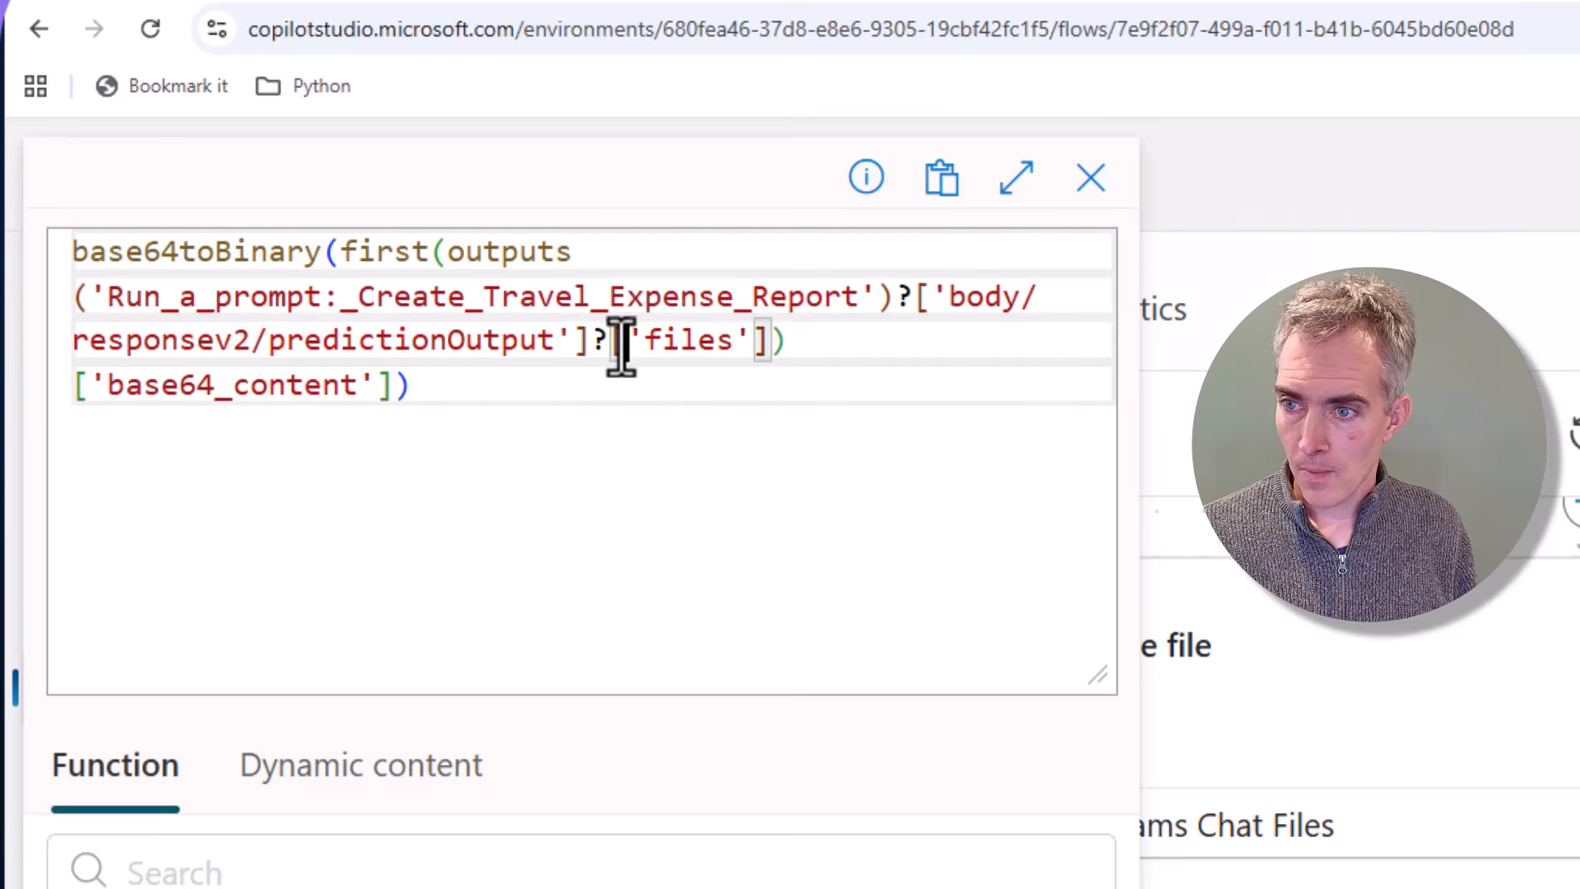
left_click_drag(592, 343, 769, 340)
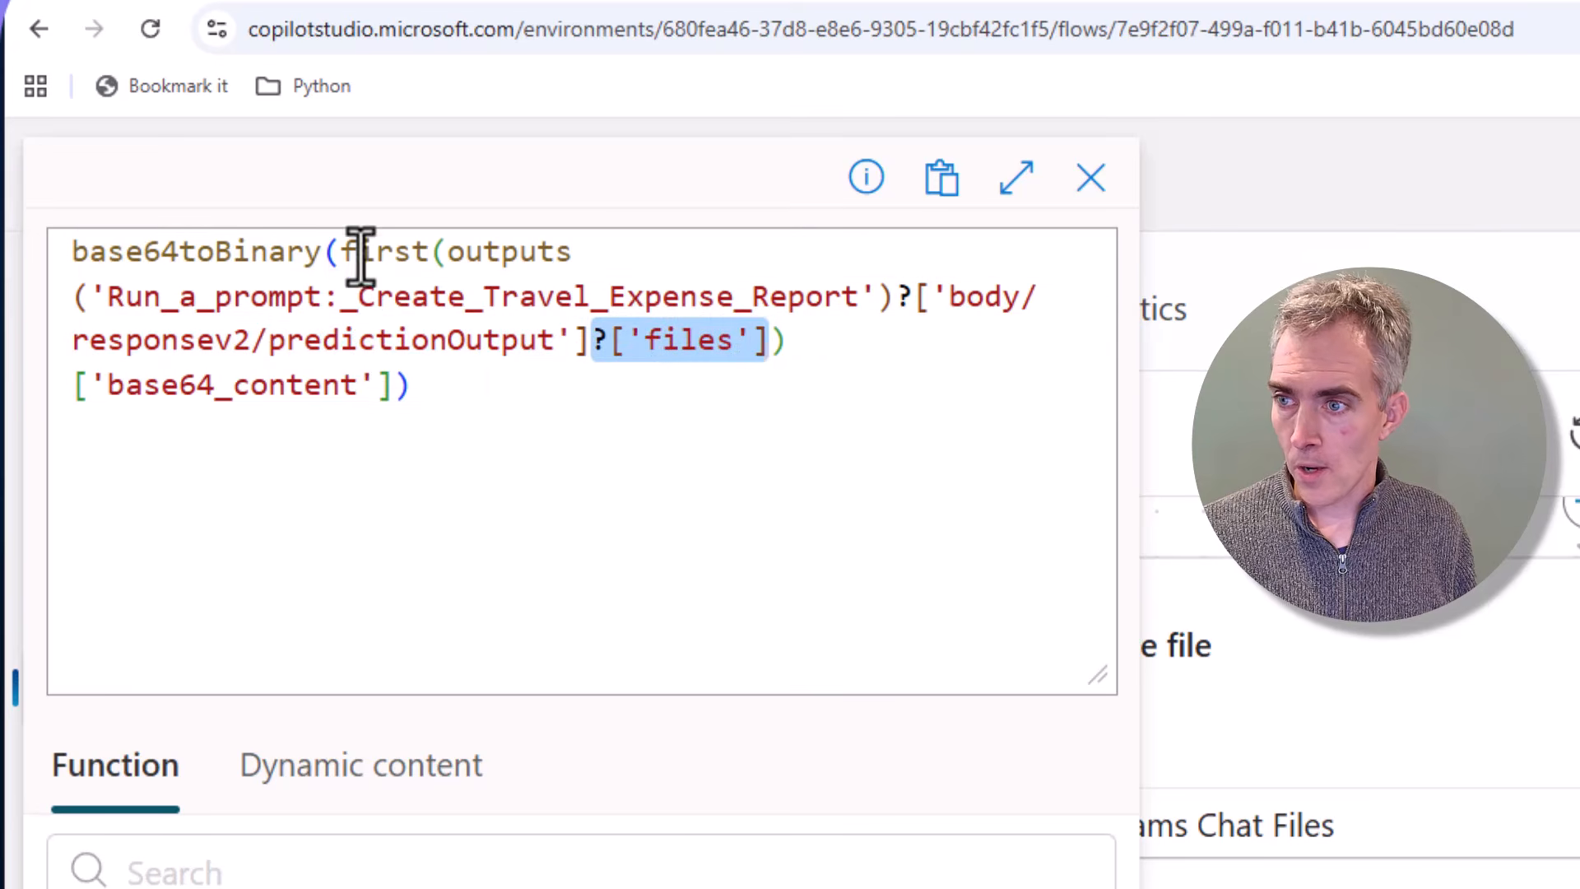
left_click_drag(342, 249, 789, 340)
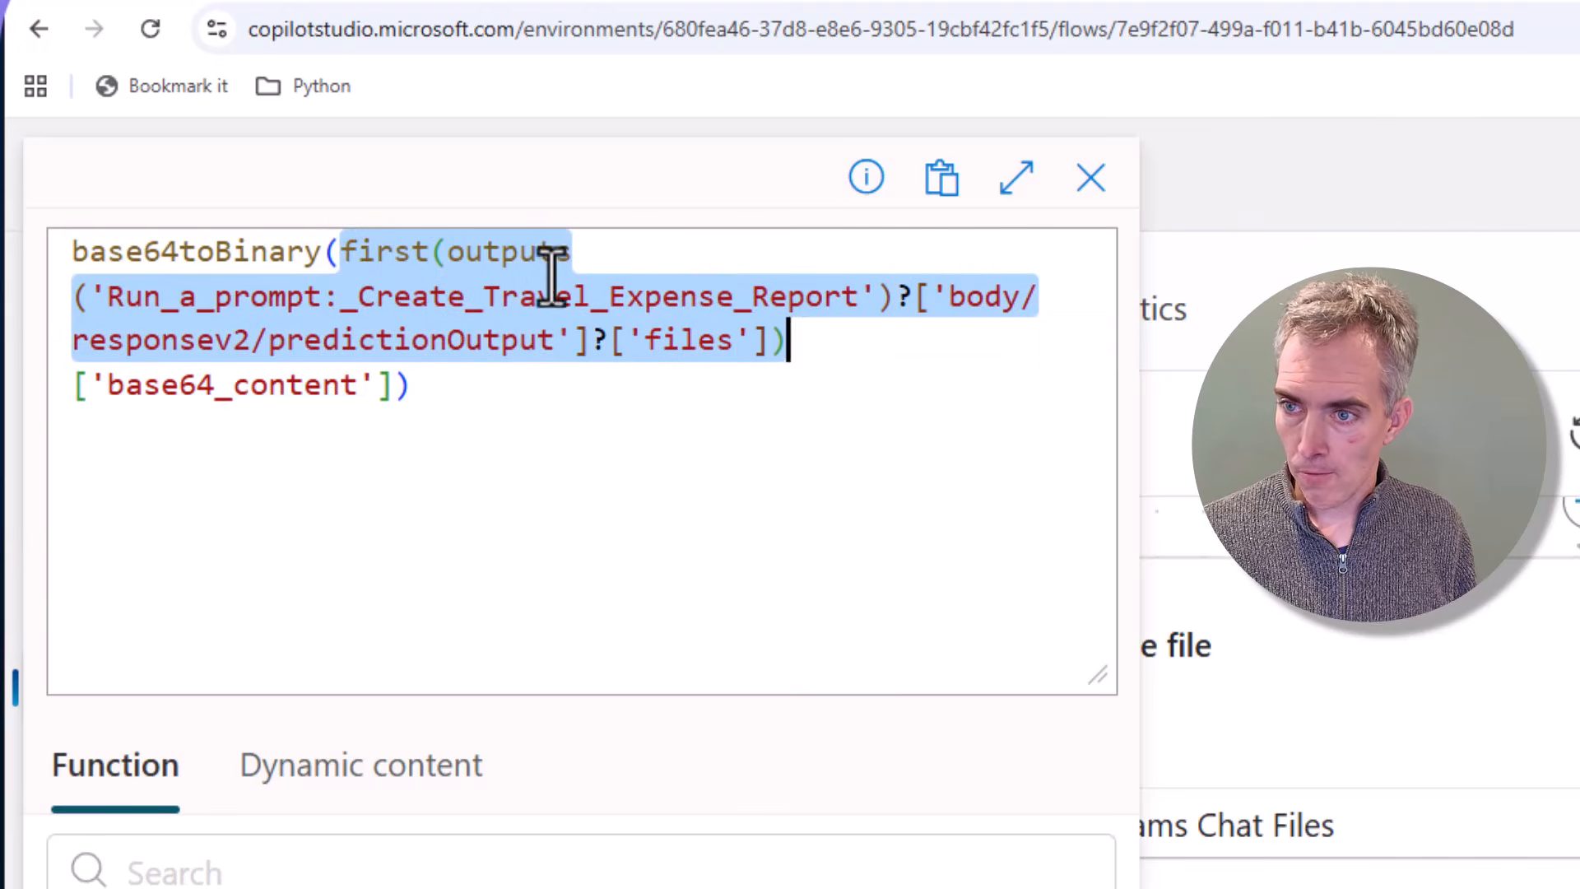
left_click_drag(395, 383, 388, 329)
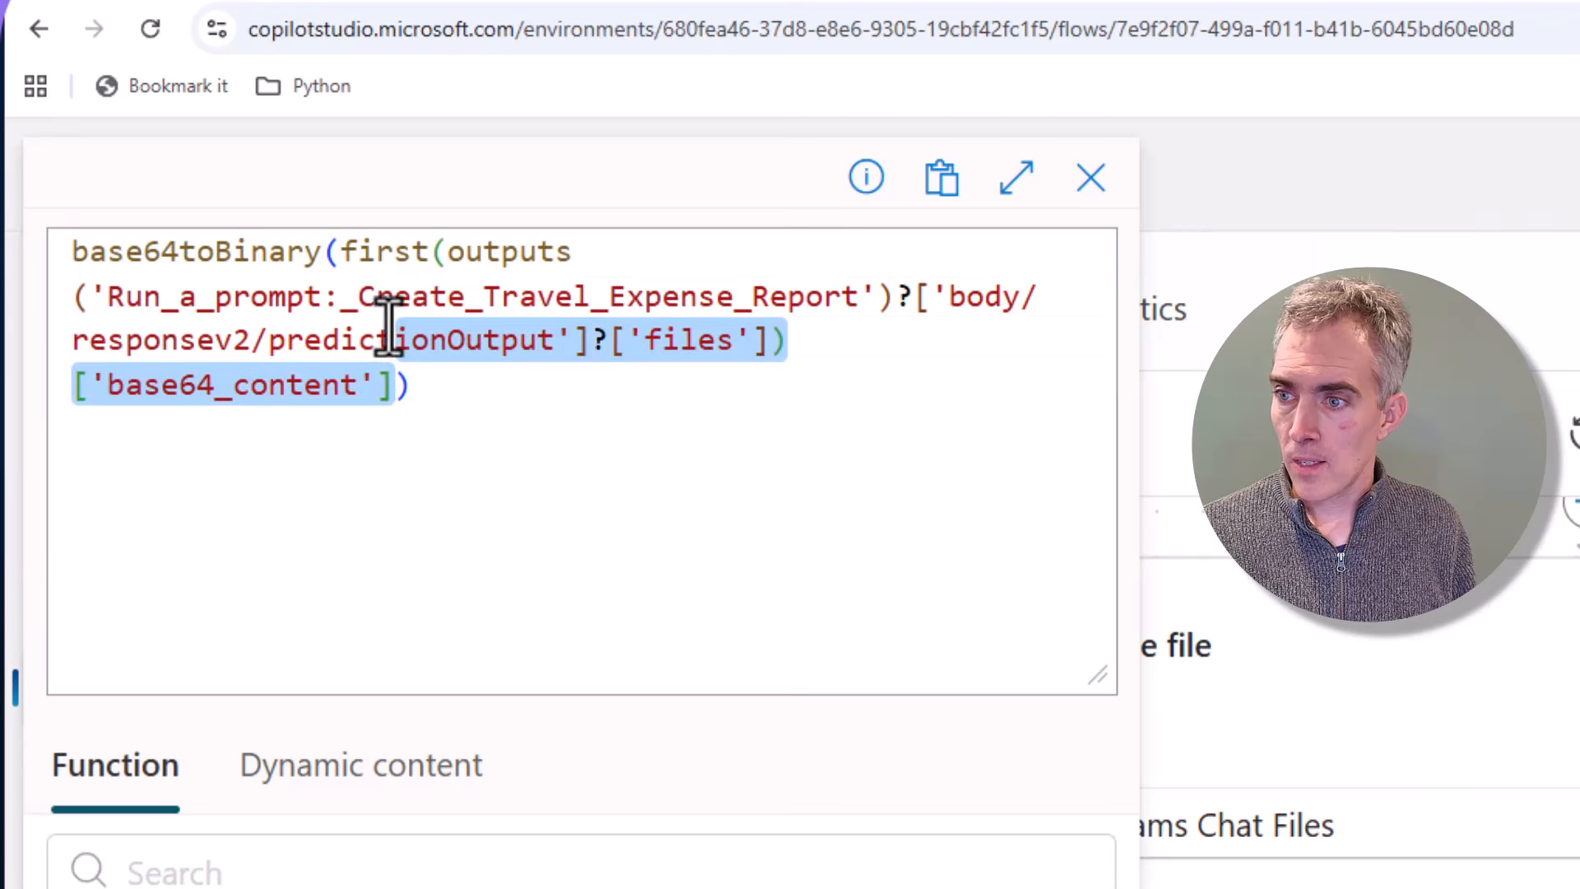
left_click(391, 380)
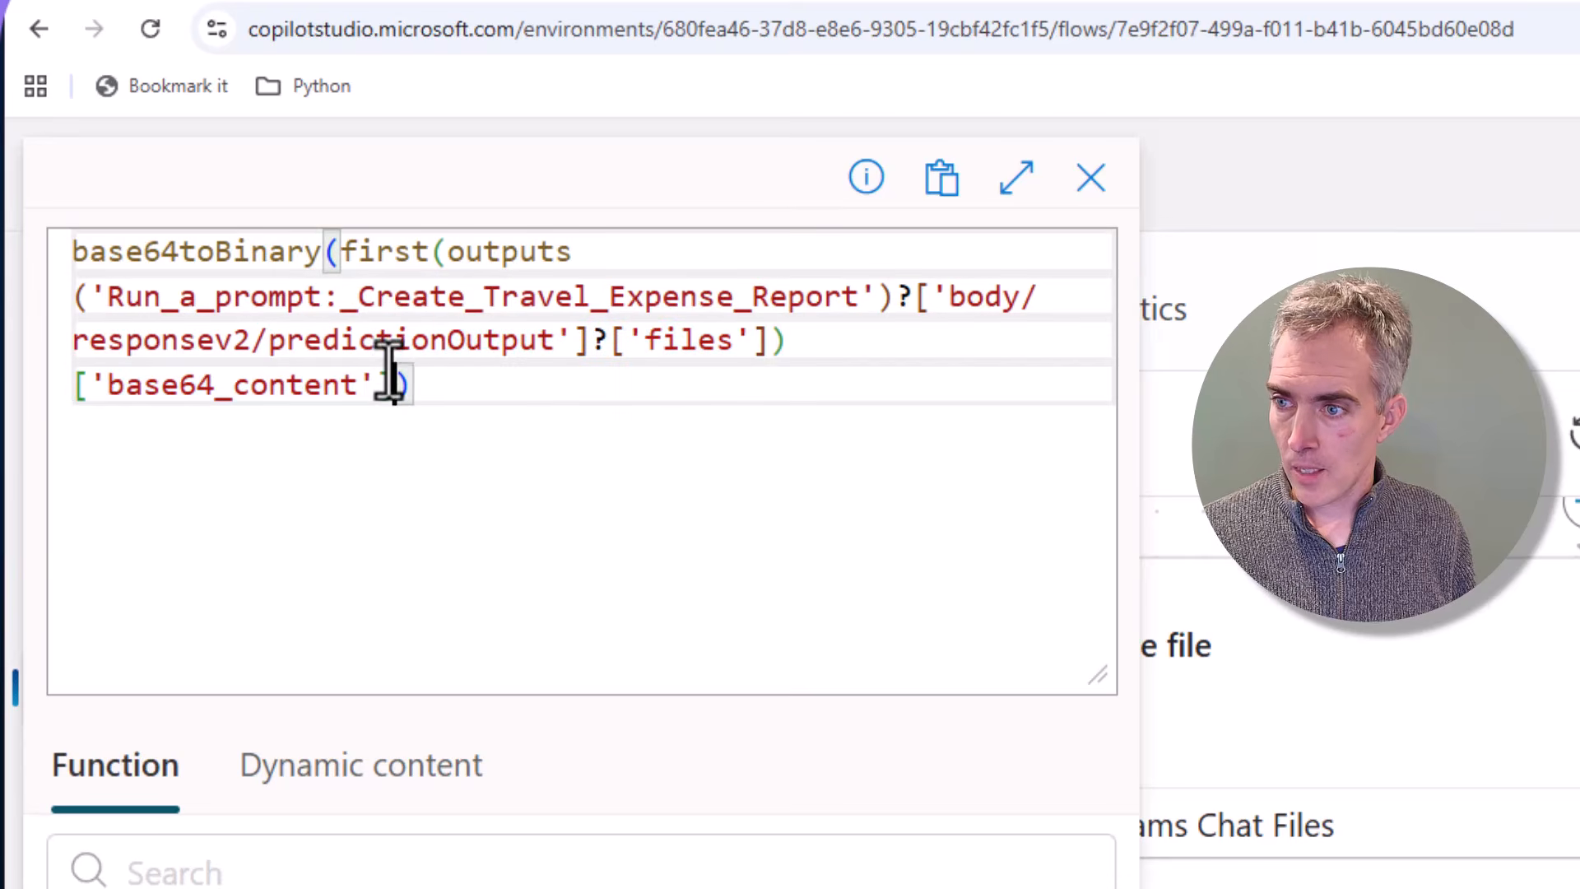
left_click(455, 387)
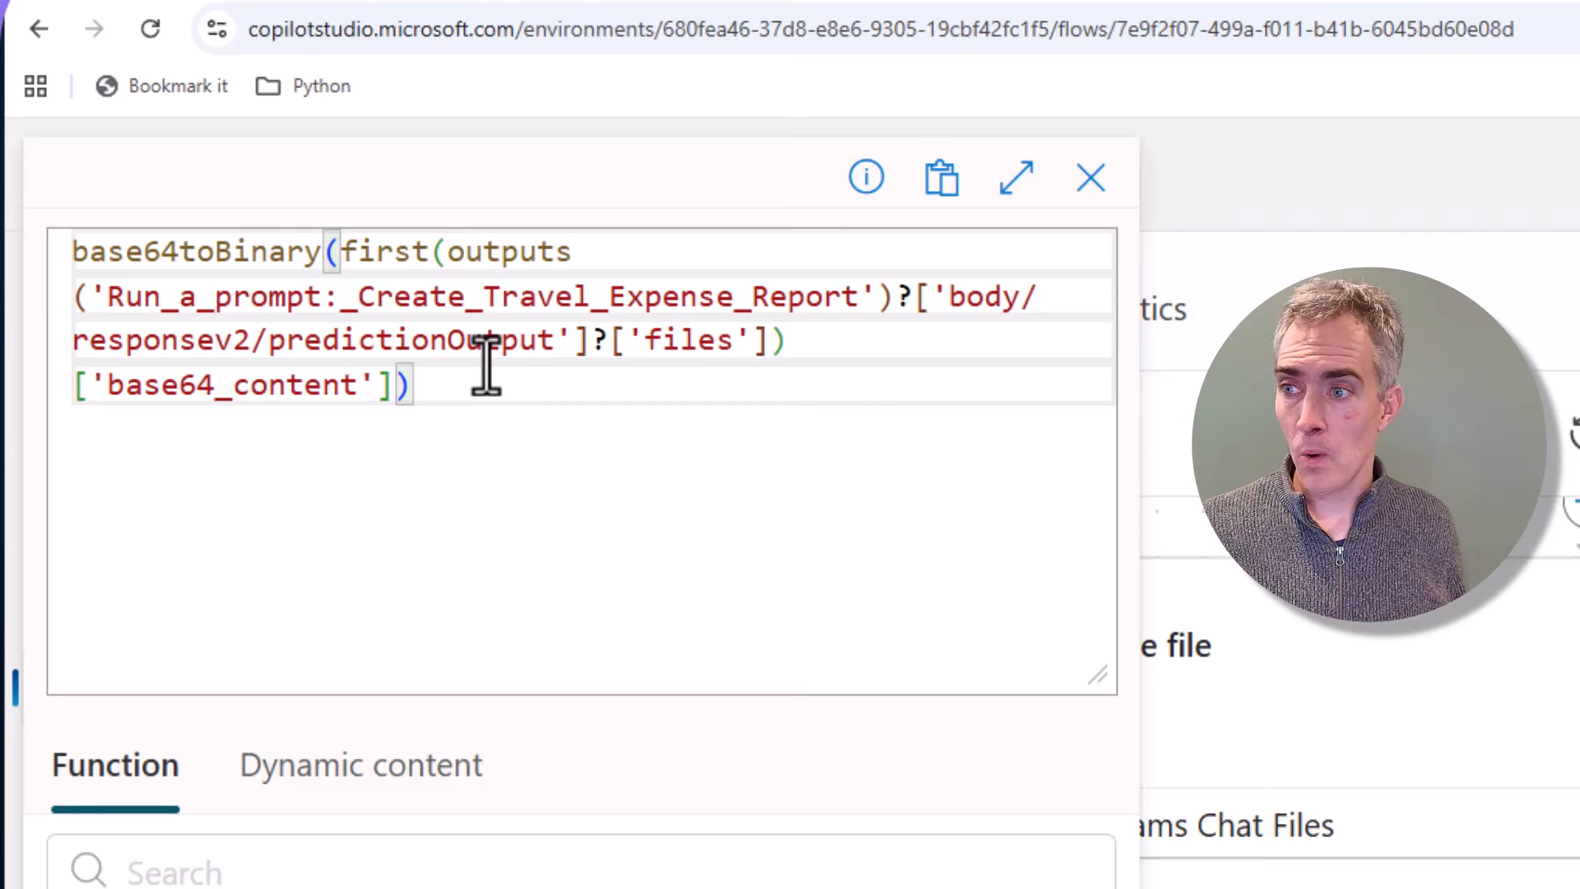
- Insert the finished base64toBinary expression as the Create file action's File Content
double_click(282, 252)
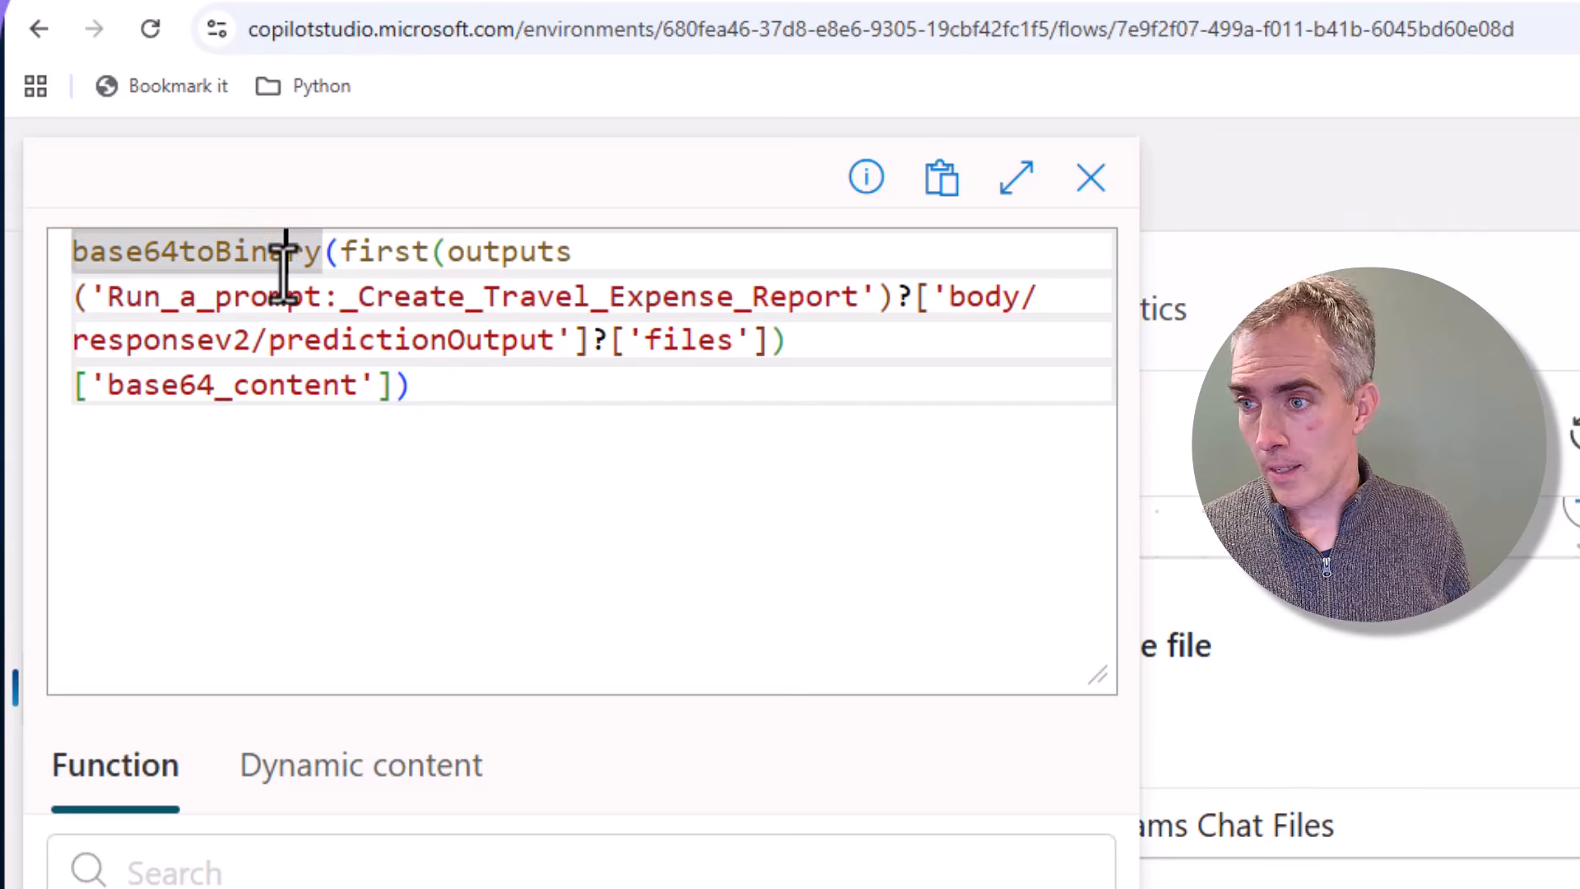
left_click(550, 391)
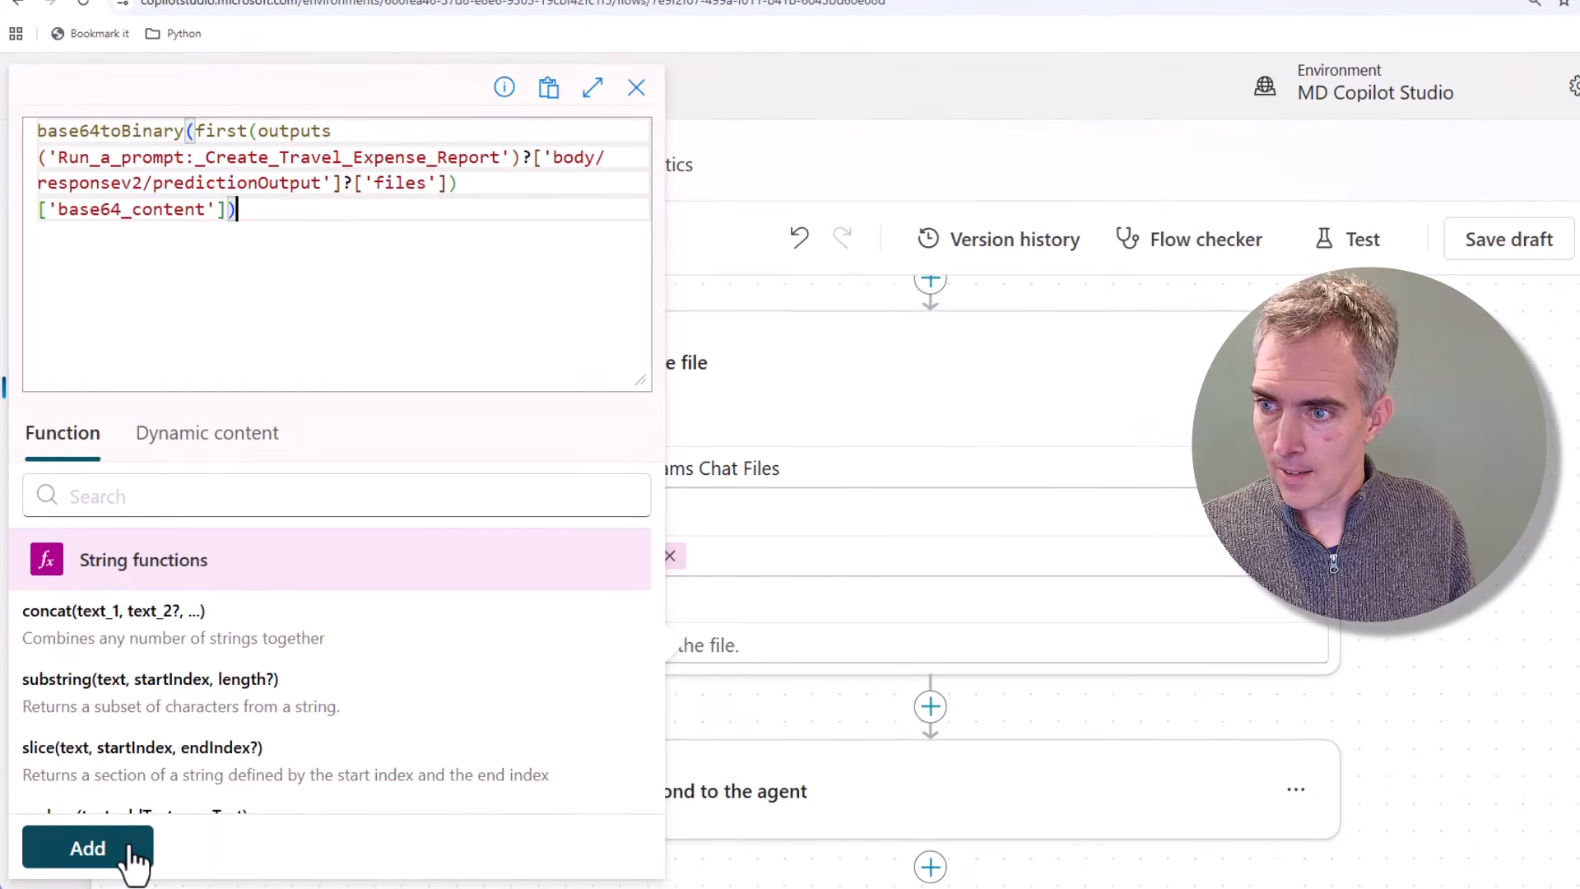
left_click(87, 847)
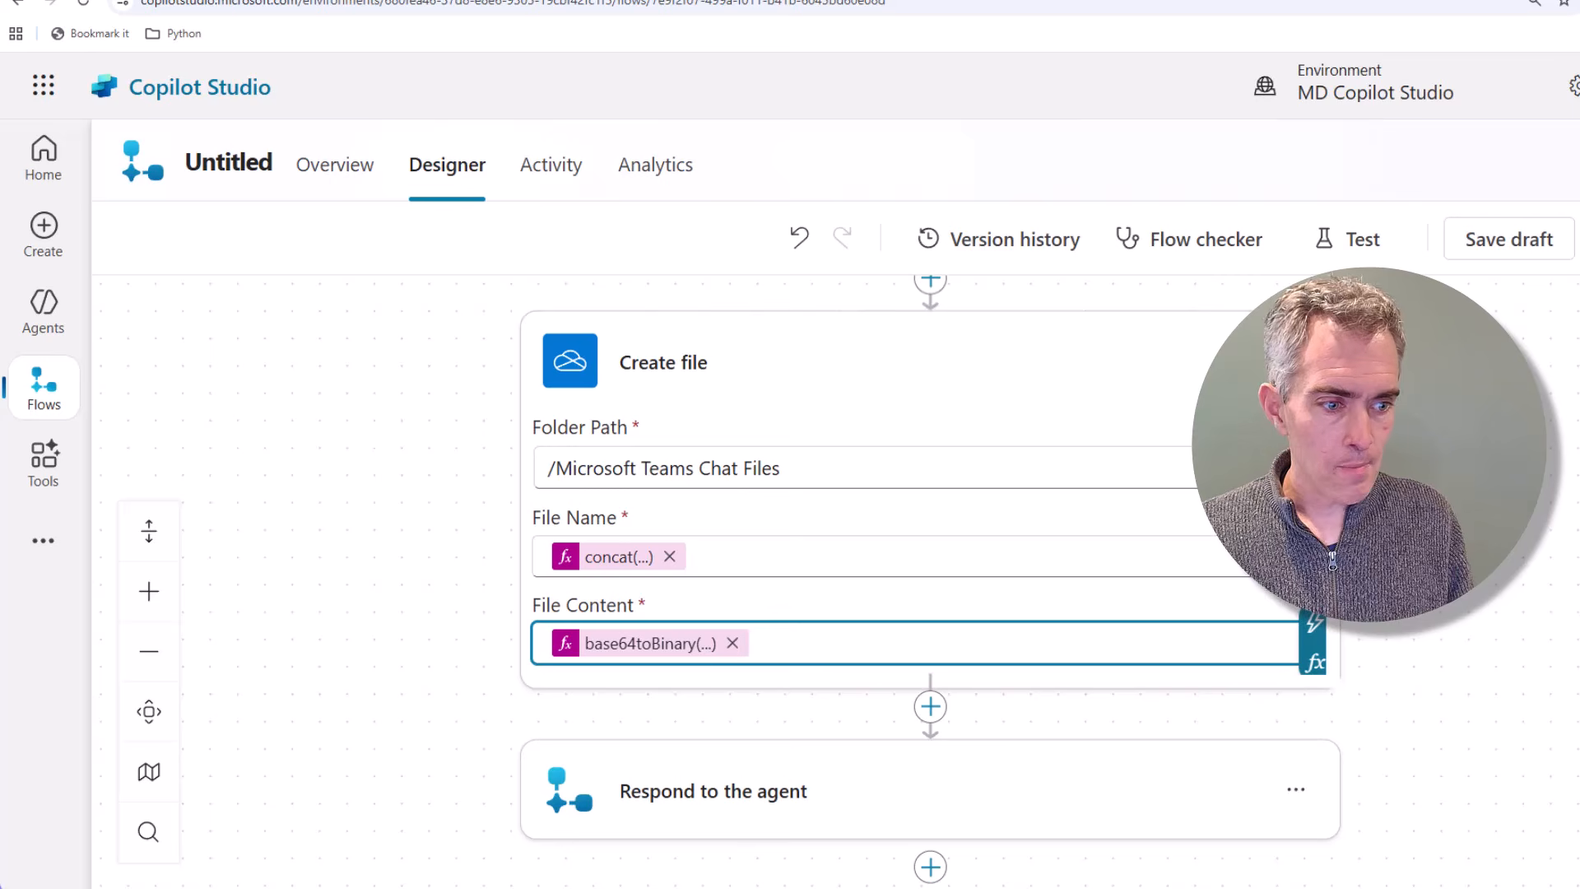
- Add an Office 365 Users Send an HTTP request action between Create file and Respond to the agent
left_click_drag(1554, 521, 1565, 349)
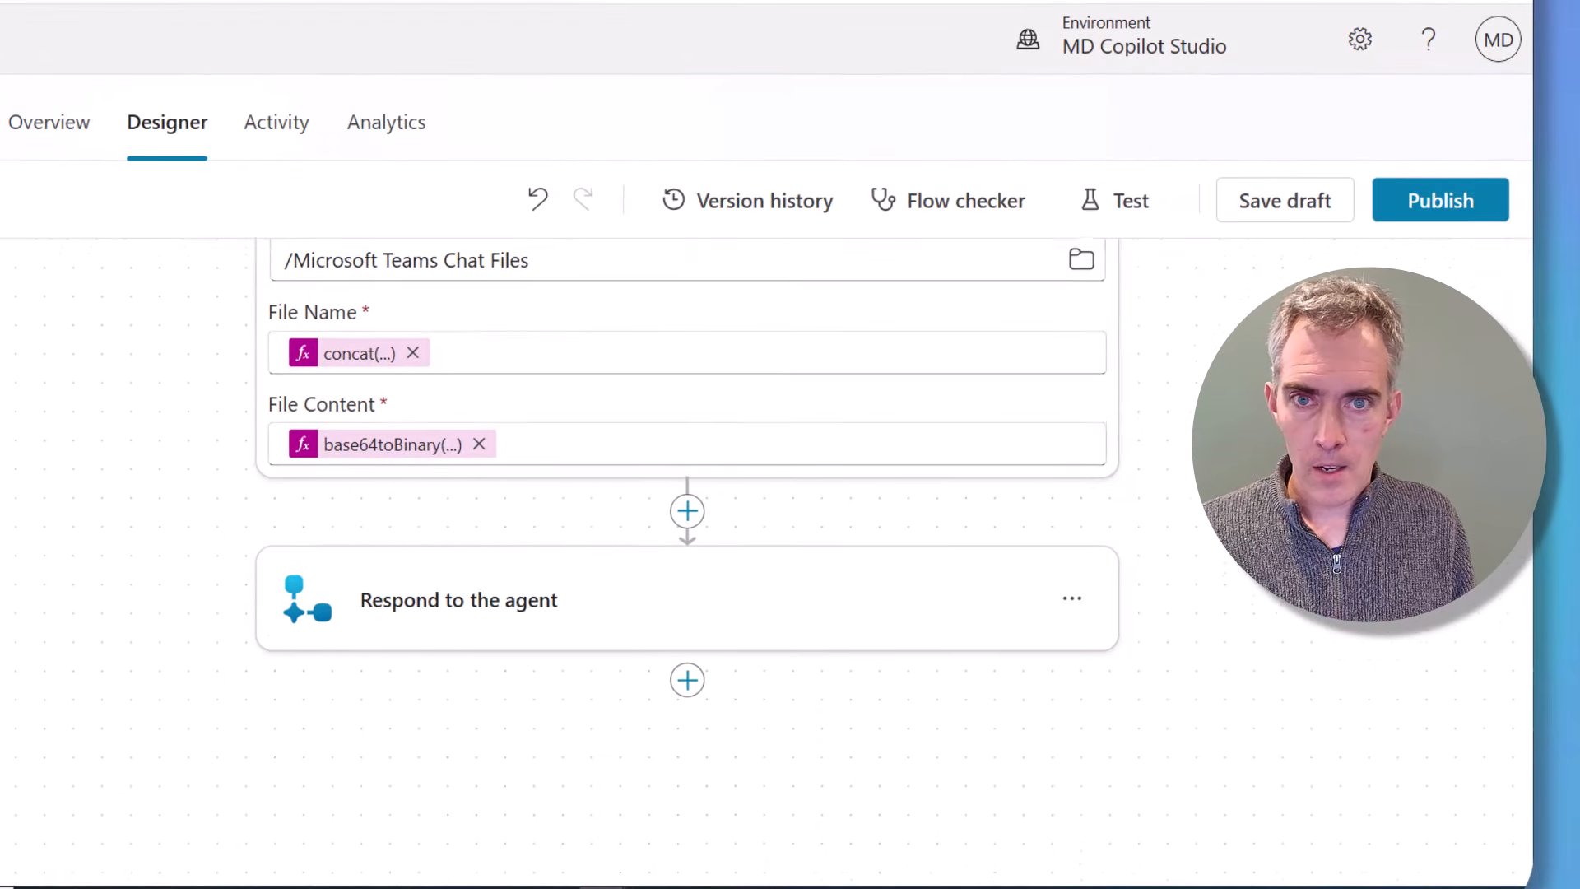
left_click_drag(1350, 461, 1337, 352)
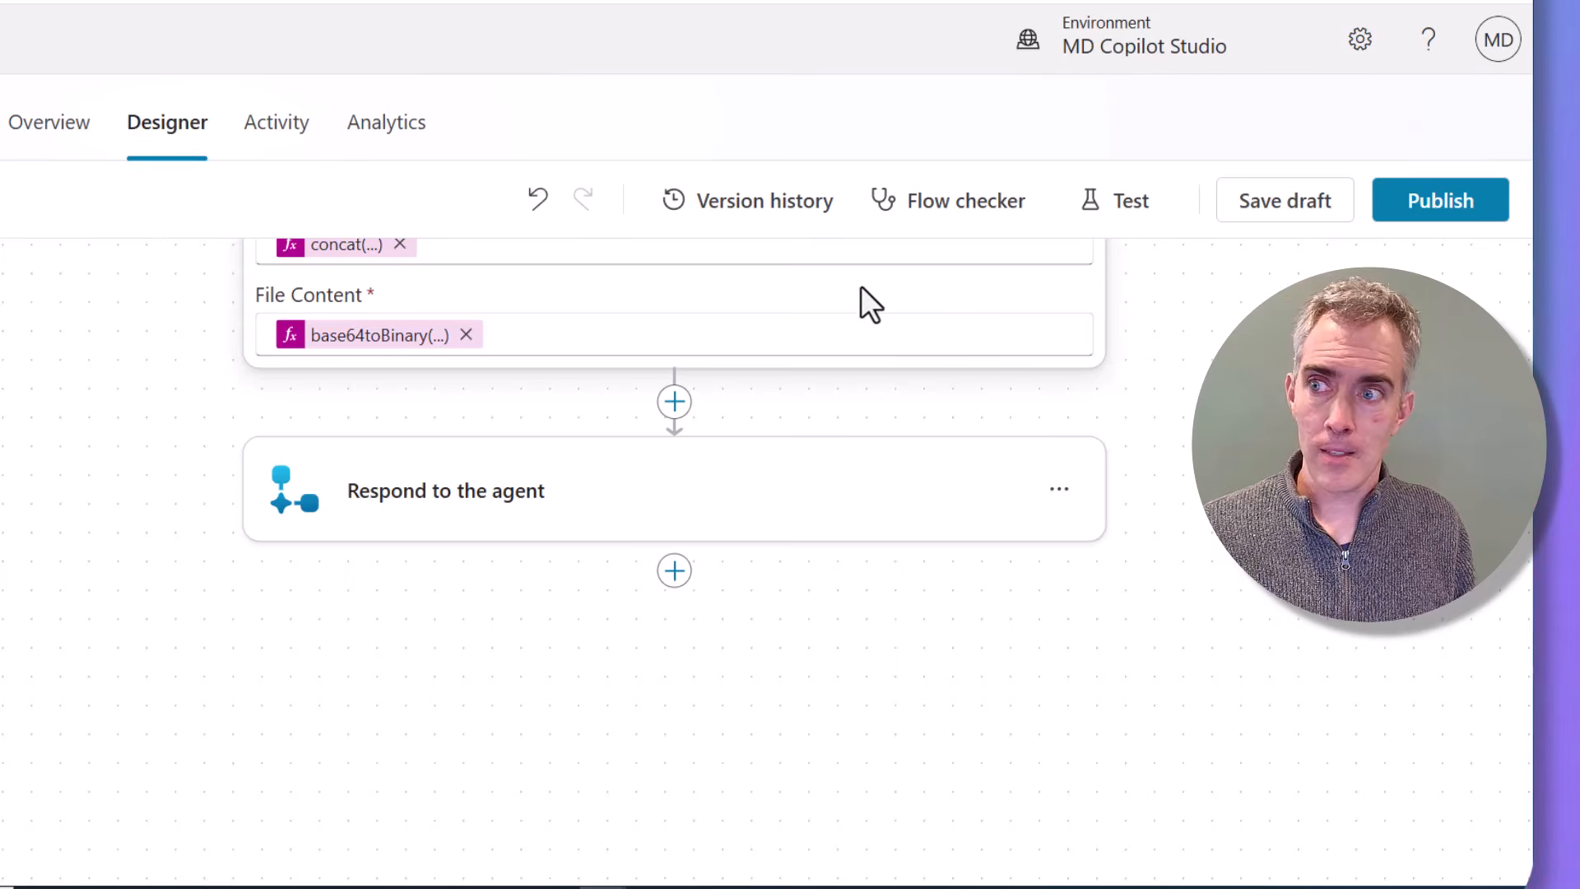
left_click(674, 402)
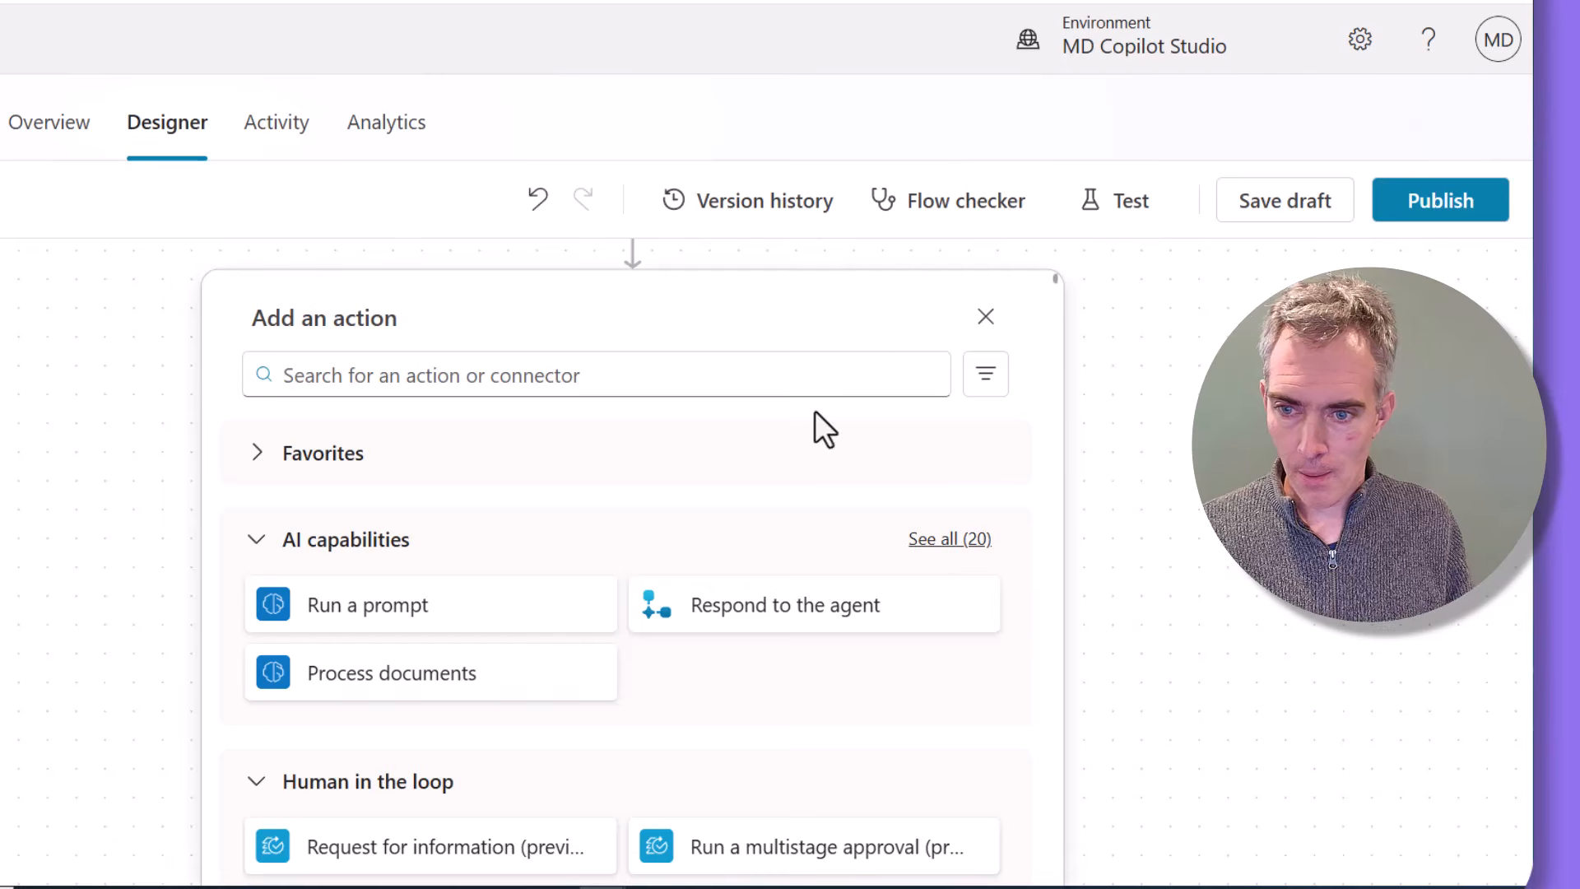
left_click(776, 382)
type("send an http")
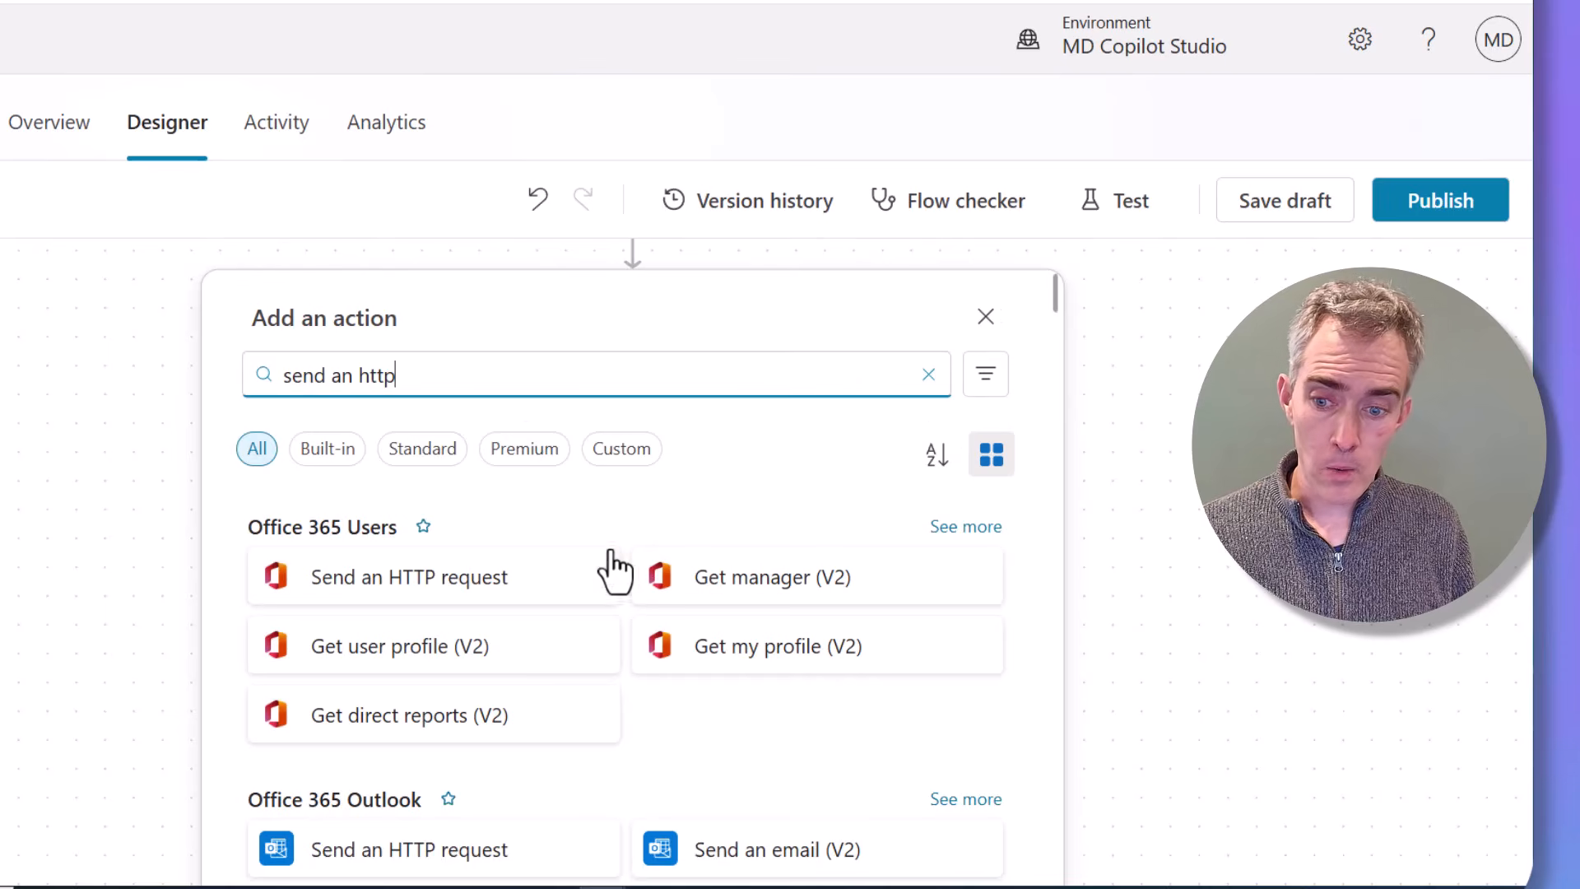
left_click(519, 588)
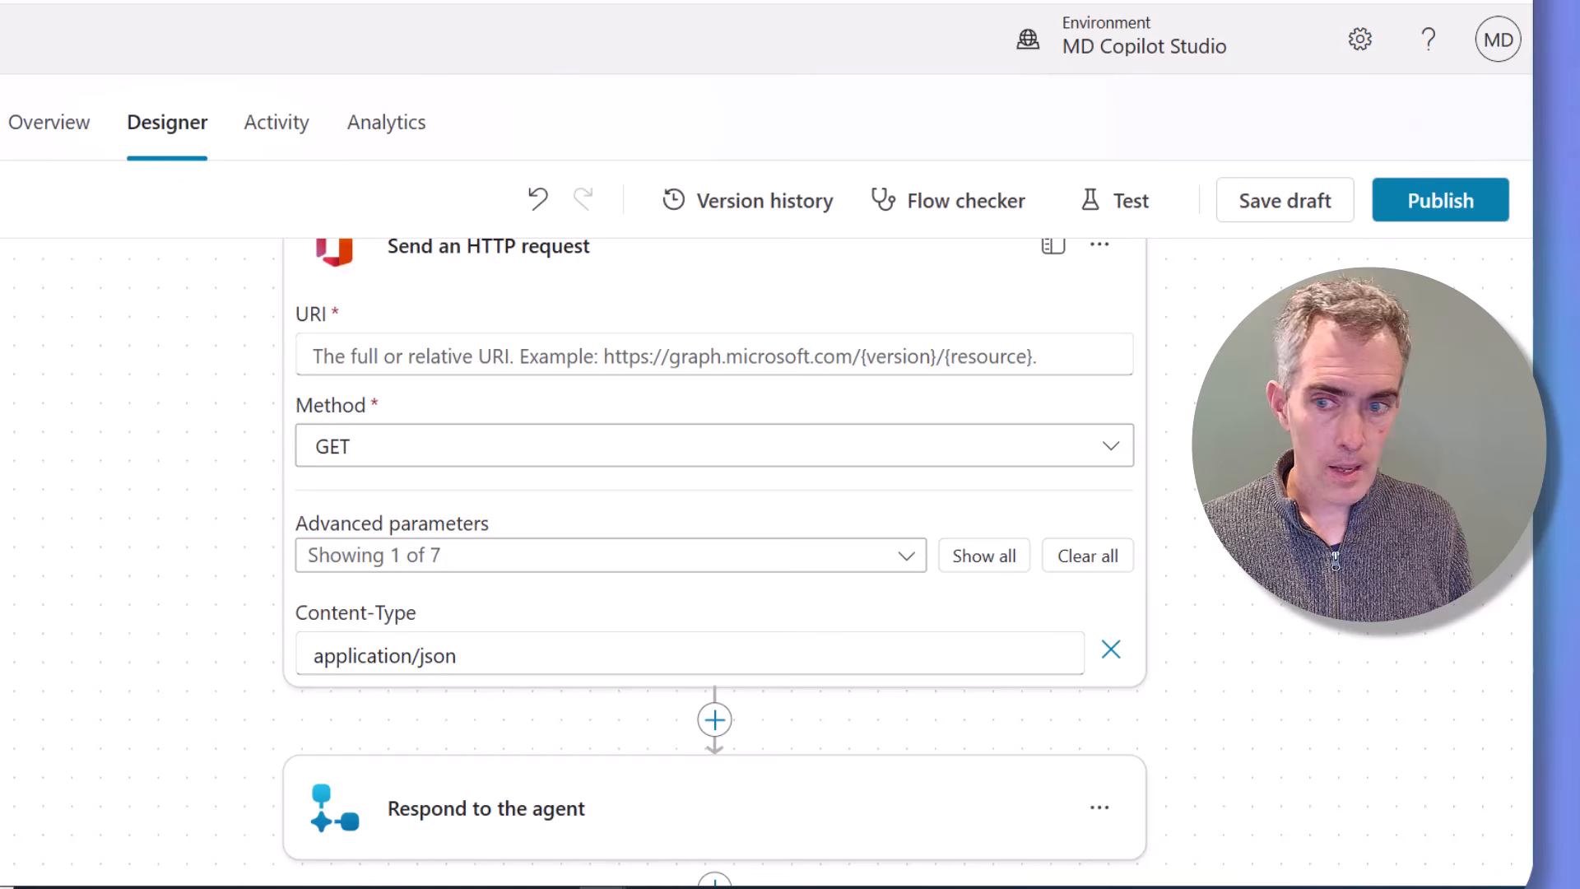
left_click_drag(1219, 444, 1223, 519)
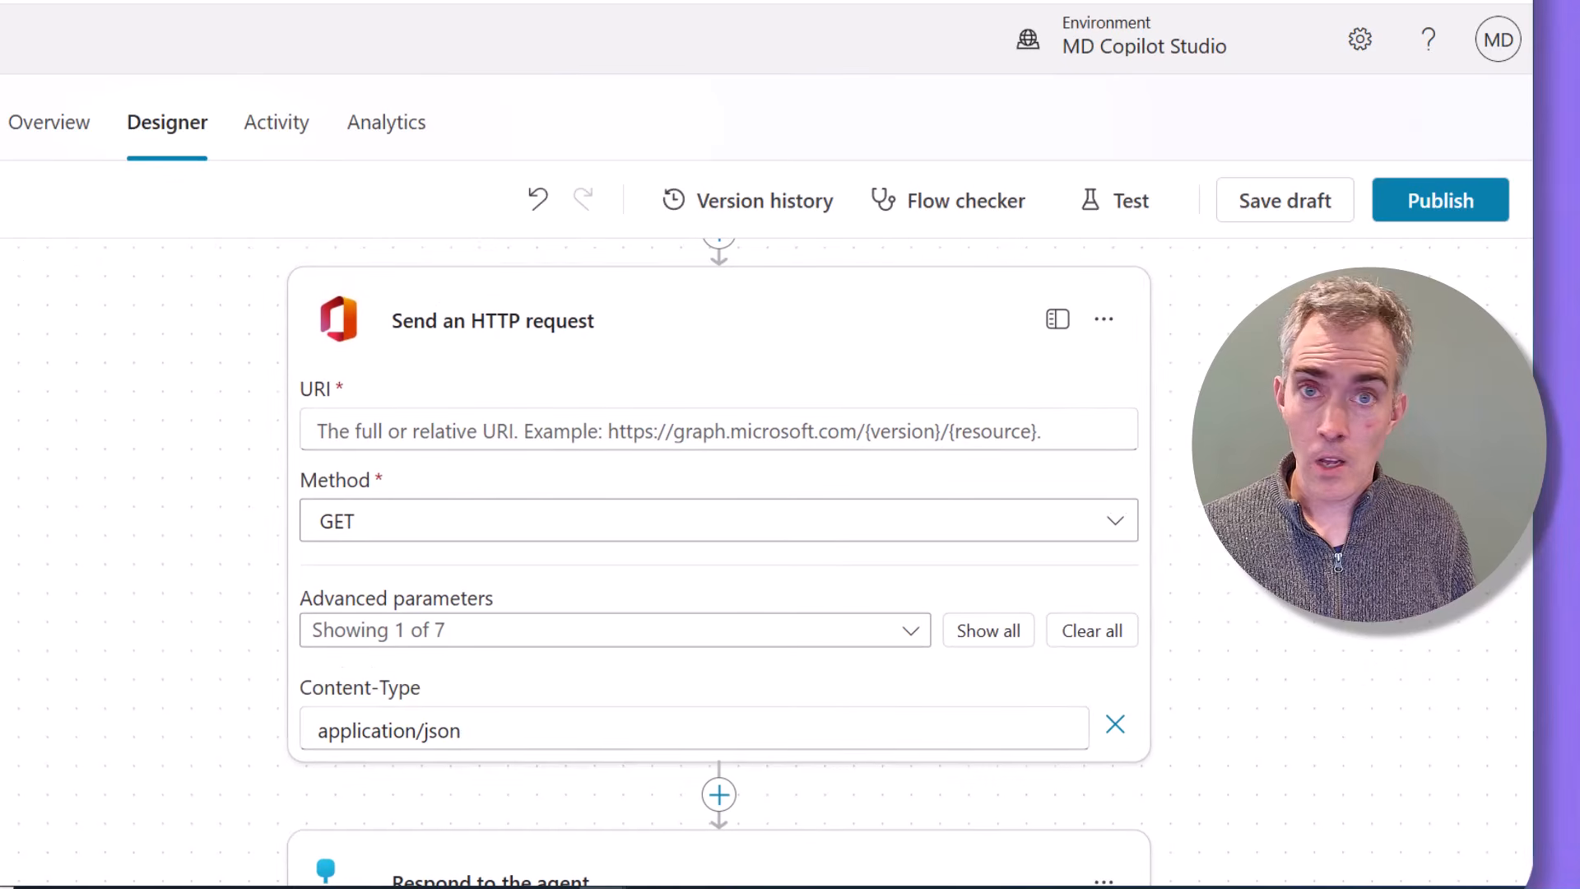
left_click(469, 432)
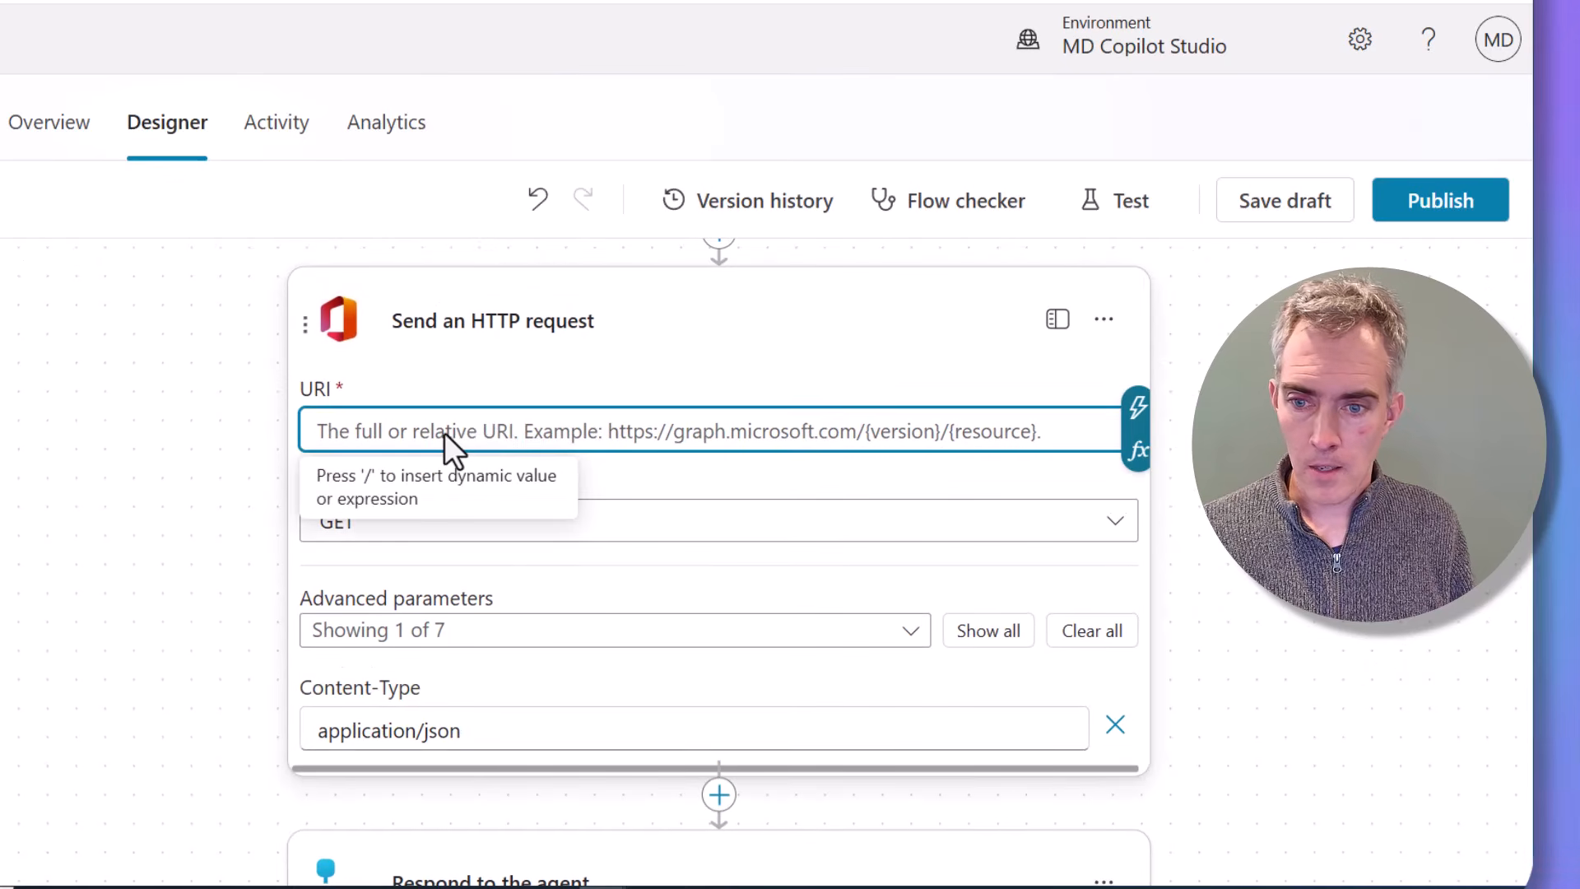
type("https://graph.microsoft.com/v1.0/me/drives")
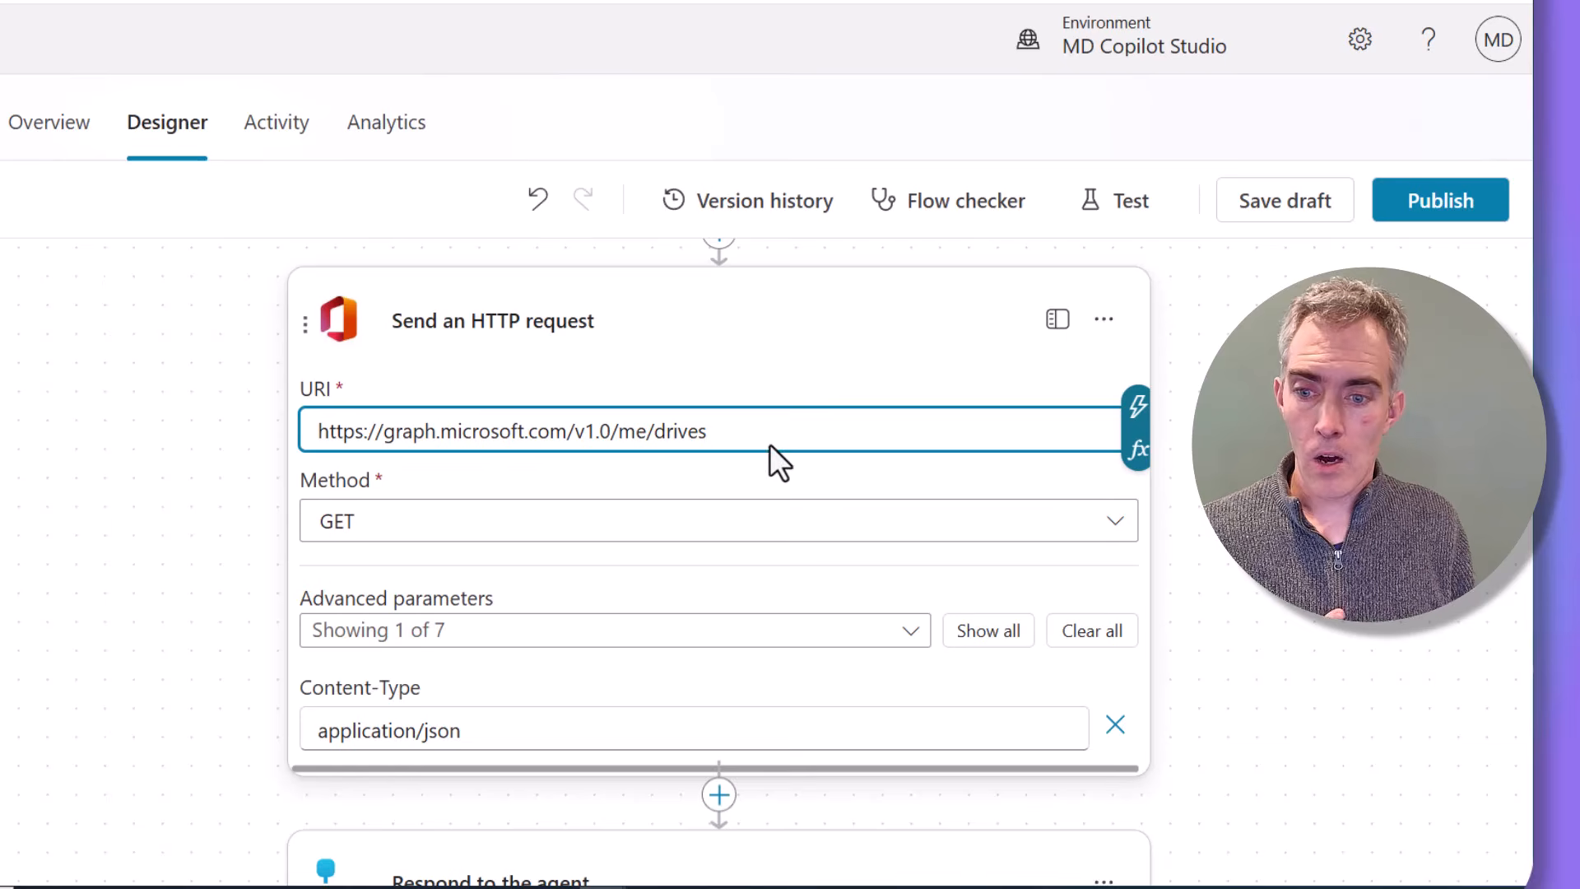
- Add a Data Operation Filter array action between Send an HTTP request and Respond to the agent
scroll(1076, 515, "down", 3)
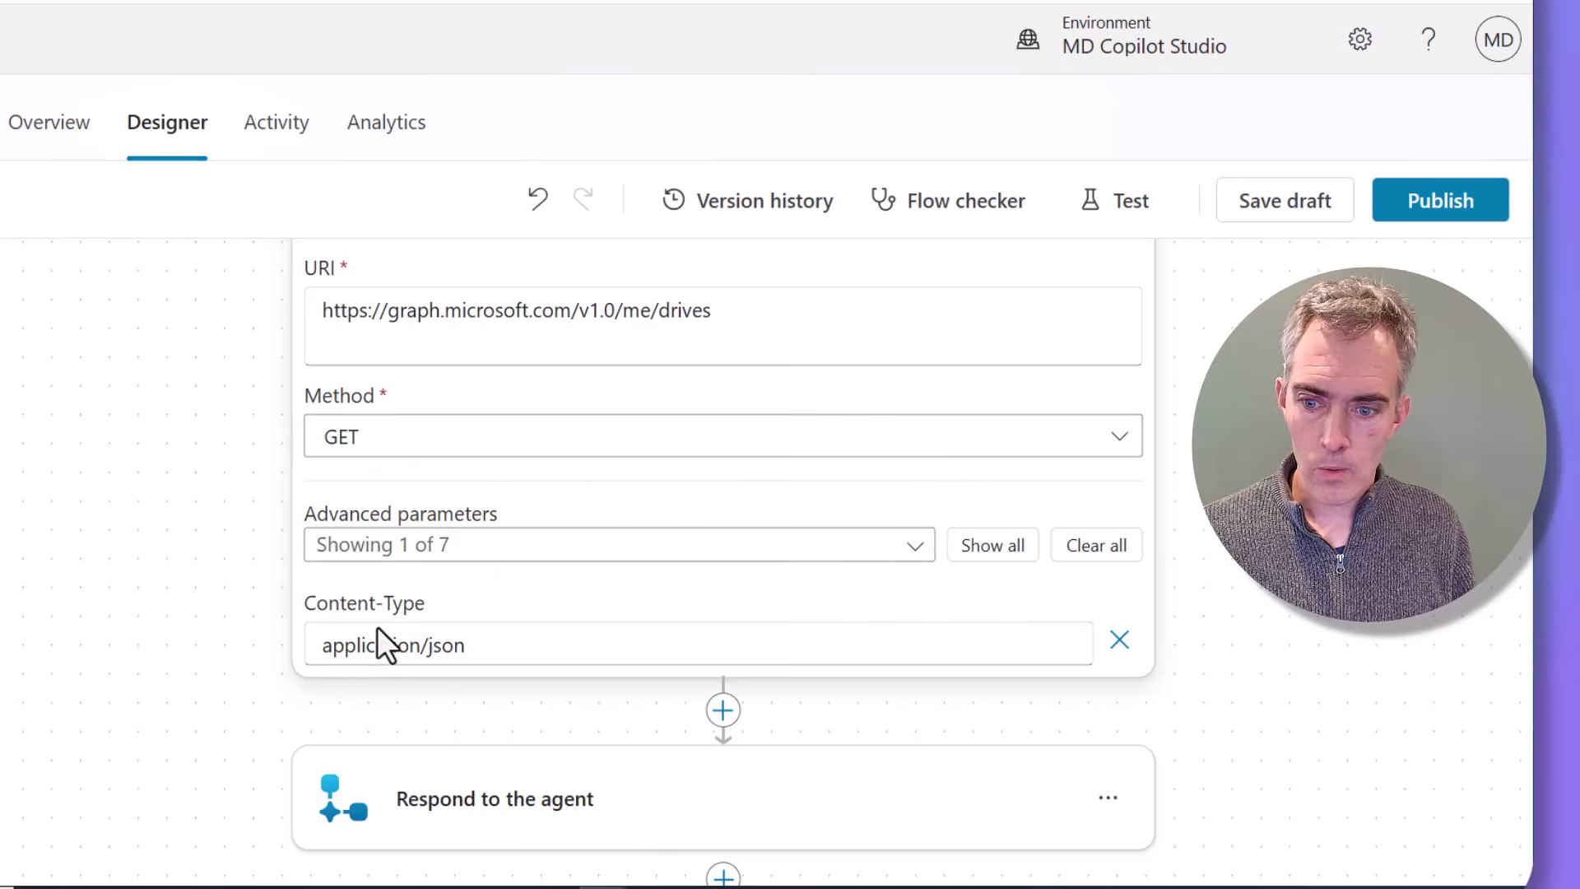
left_click_drag(1231, 602, 1220, 329)
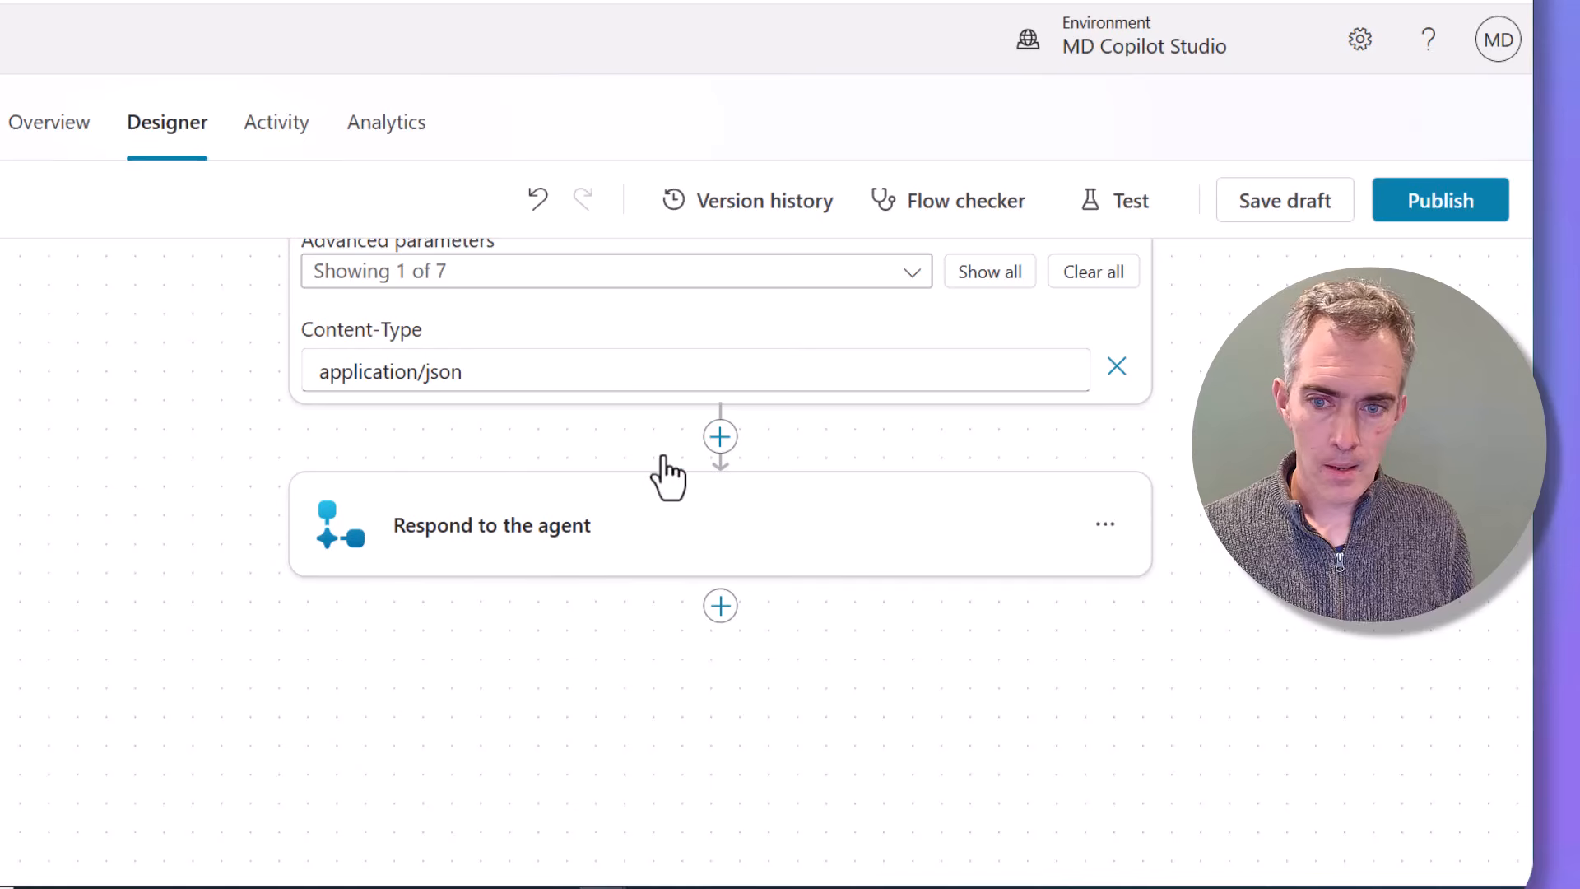
left_click(720, 438)
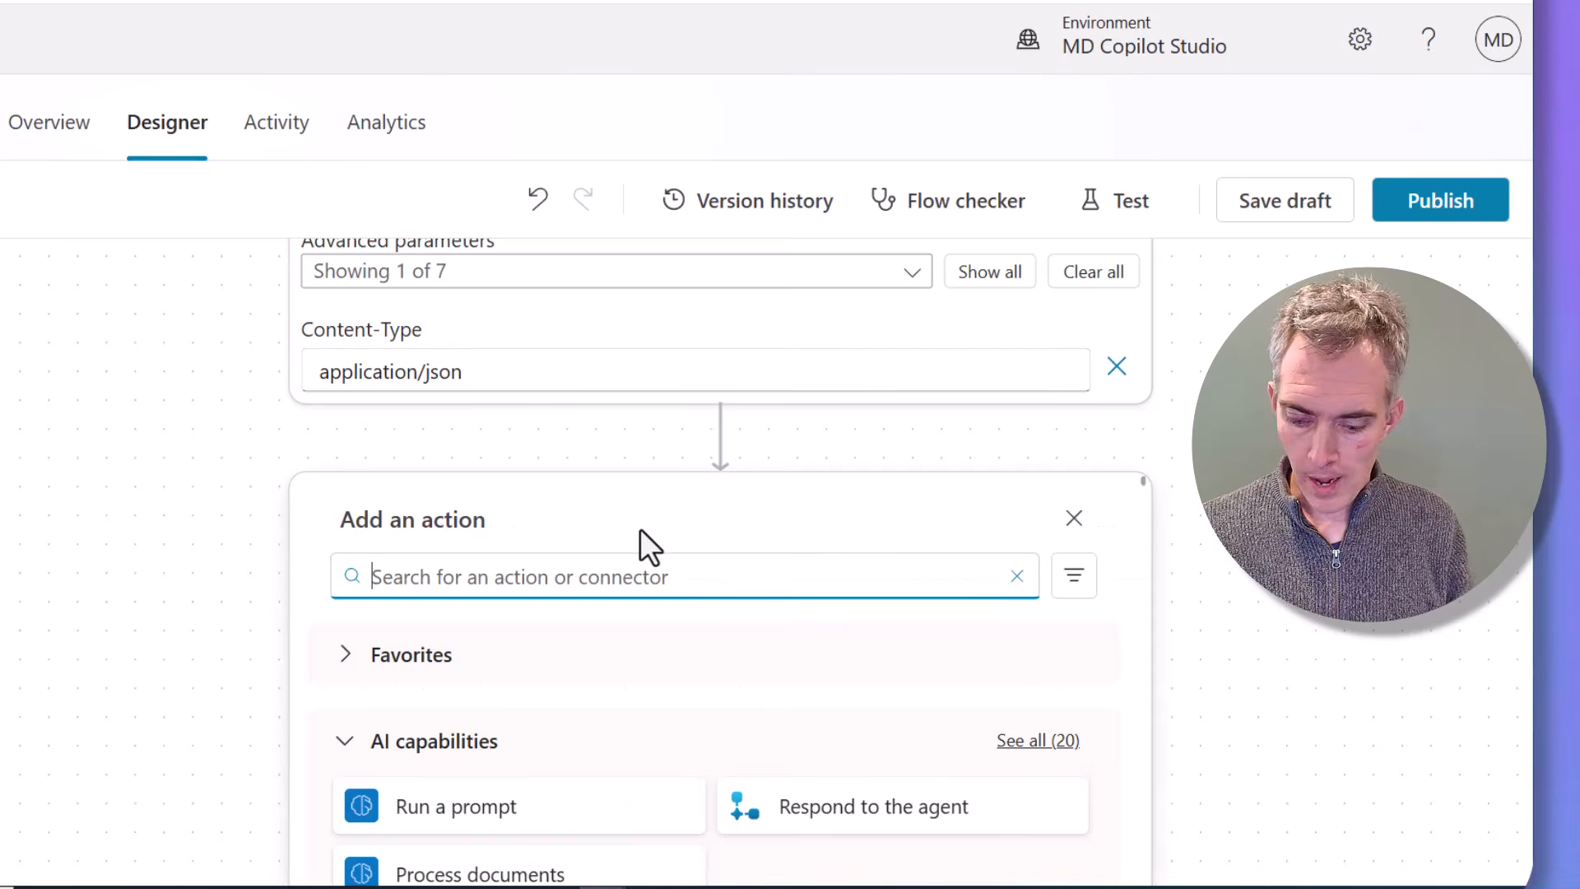
type("filter ar")
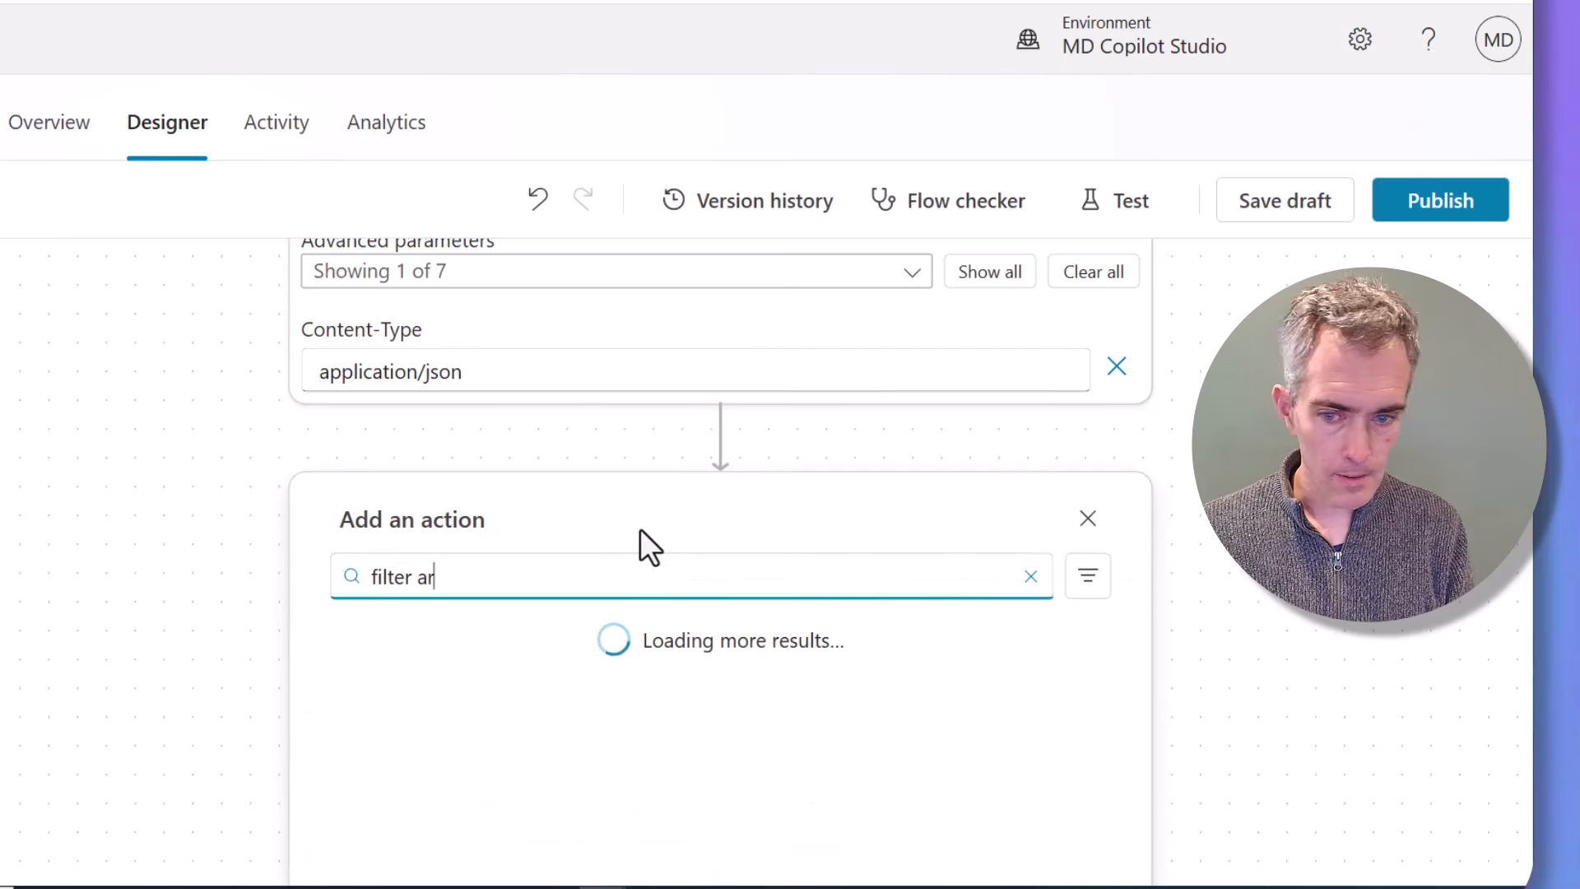
type("ray")
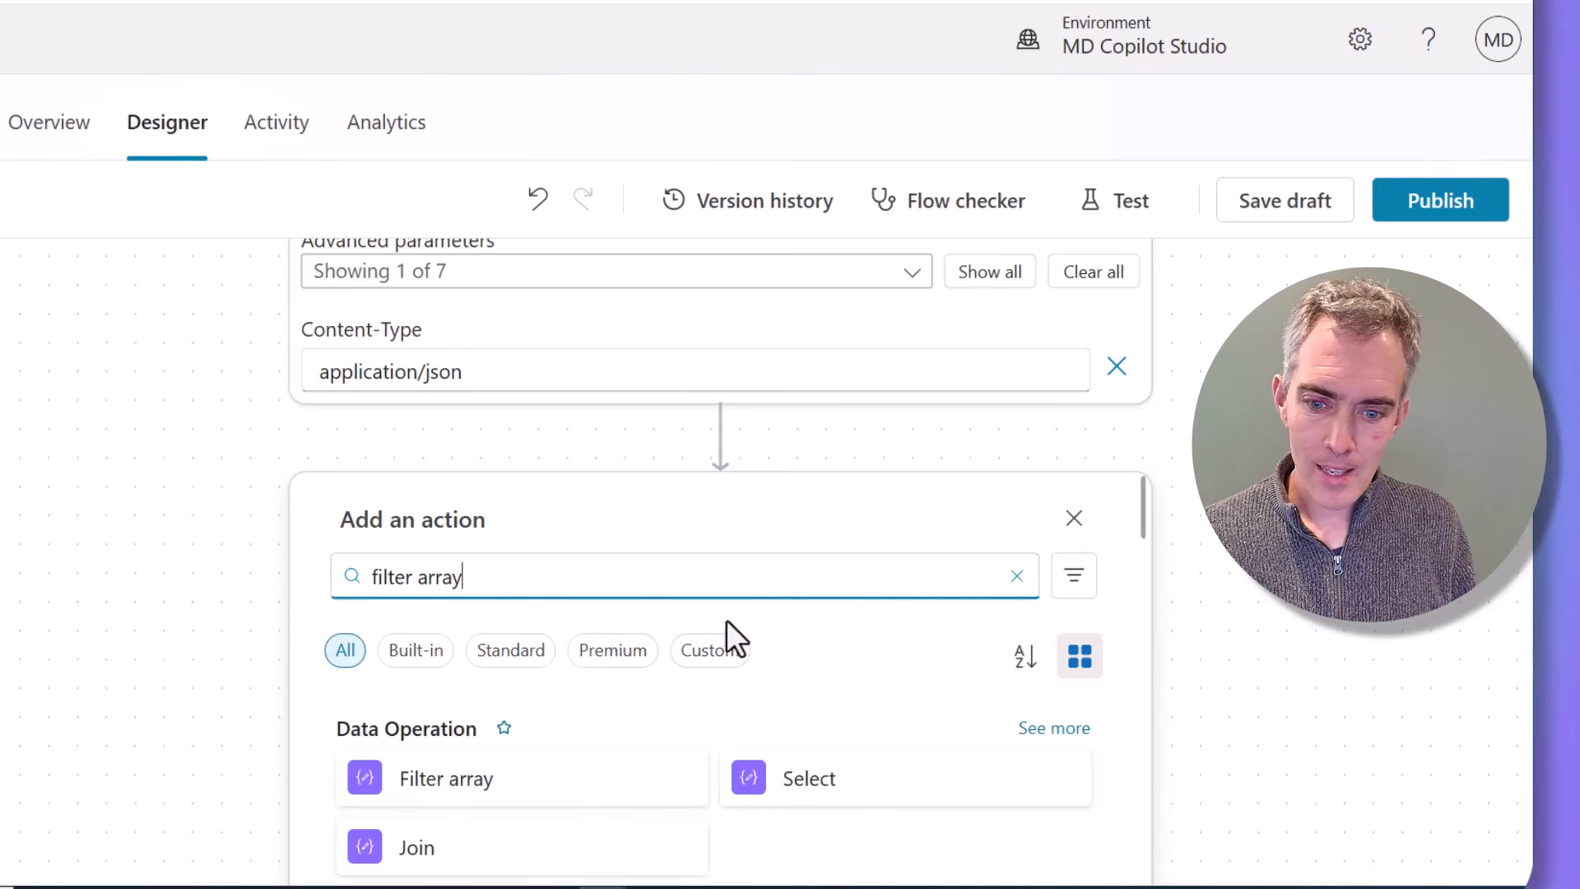
left_click(534, 778)
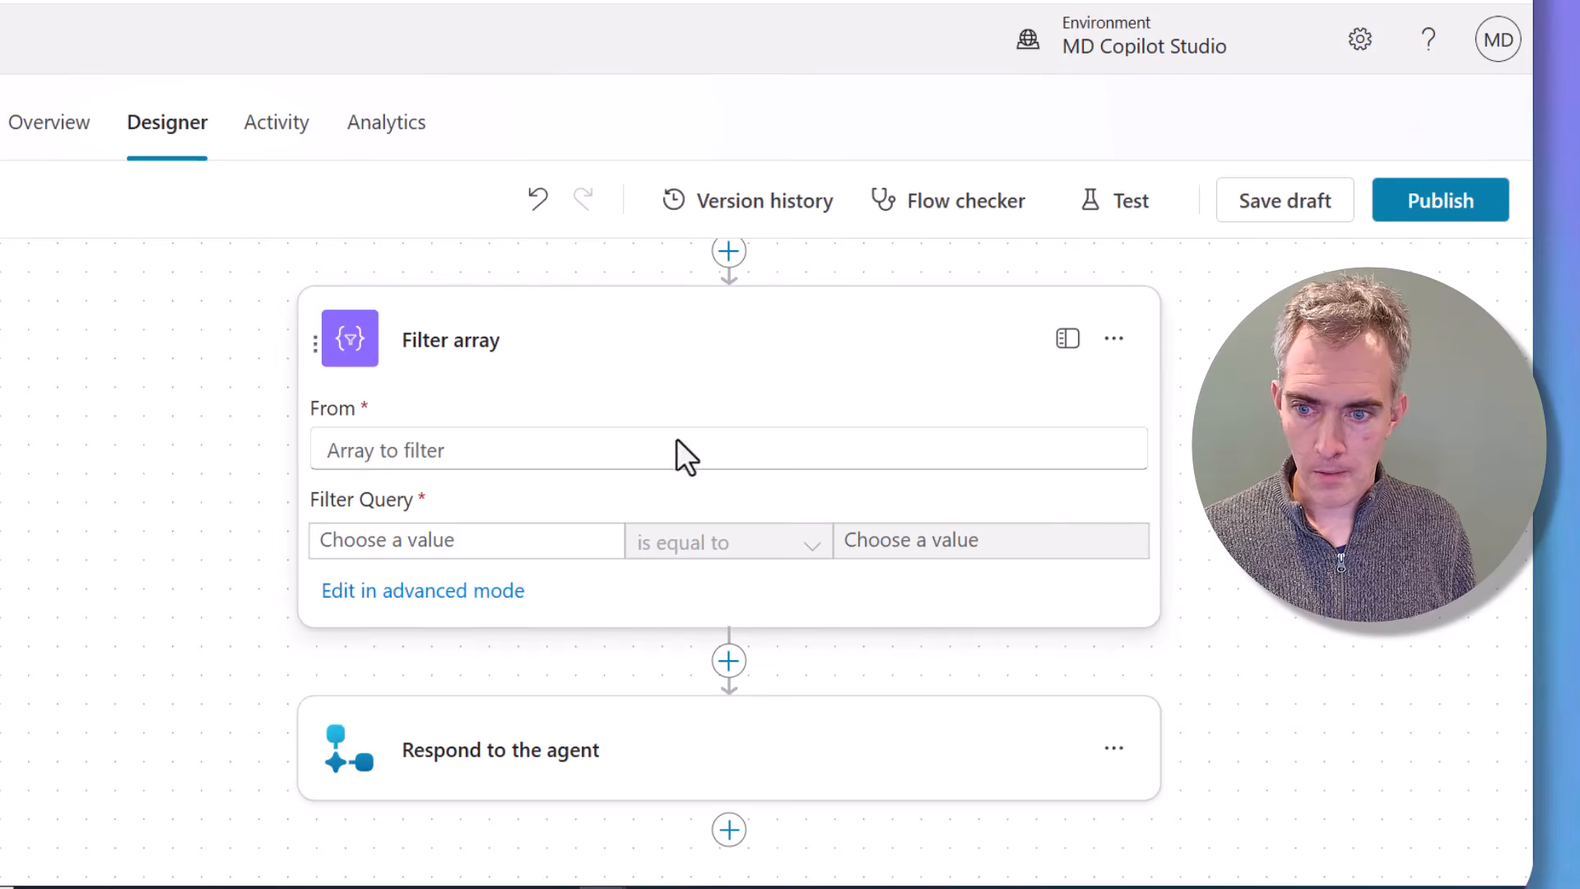
- Insert the Body output of Send an HTTP request as Filter array's From value and copy its reference
left_click(575, 453)
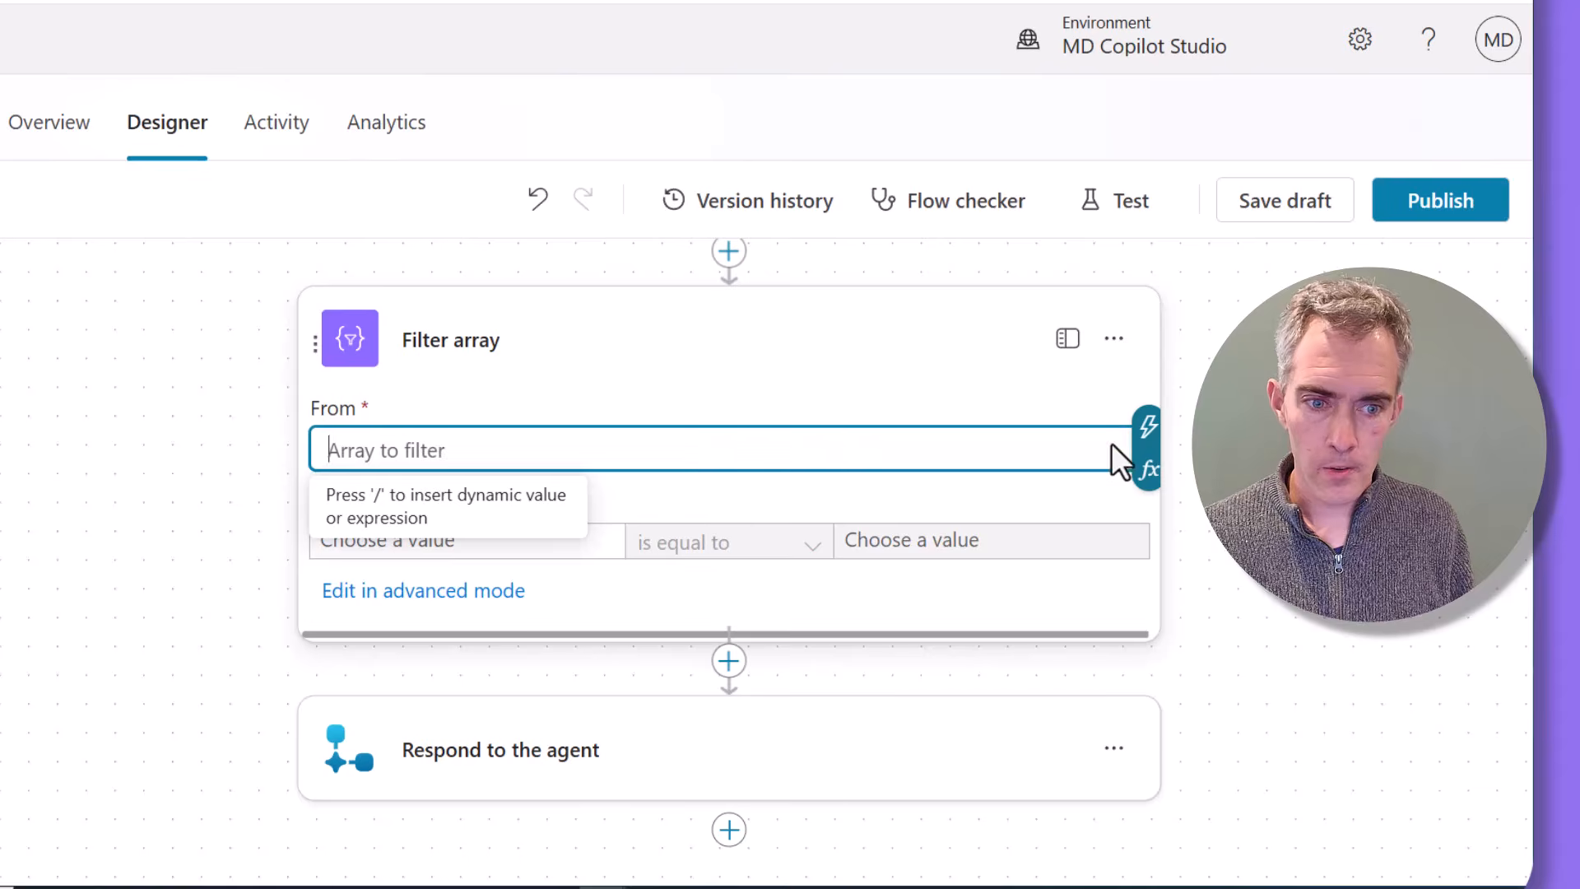
left_click(1148, 426)
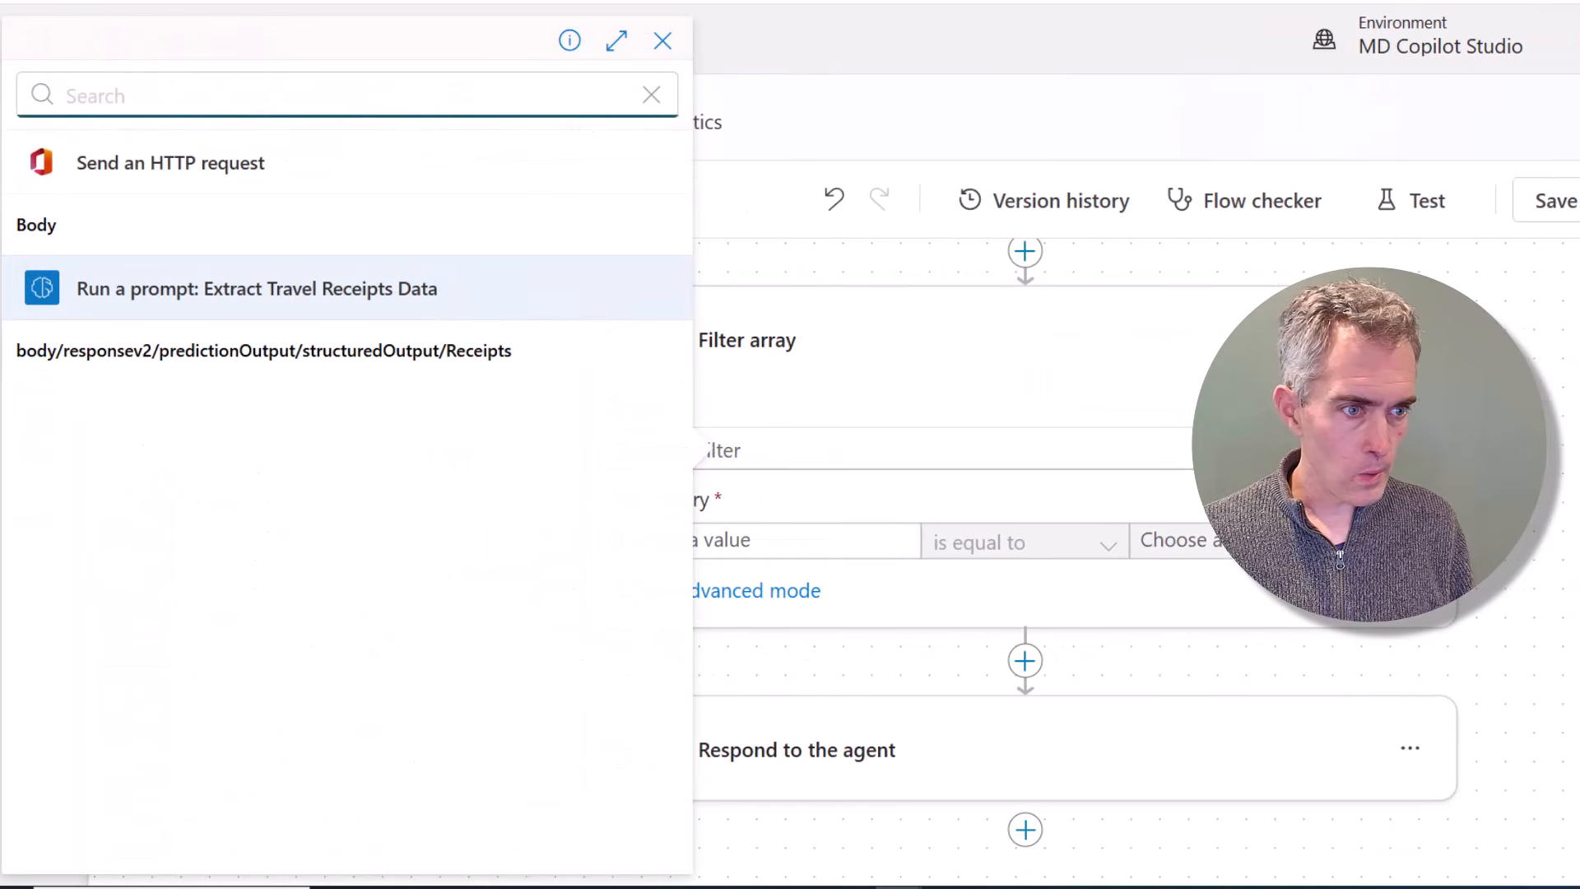
left_click(300, 234)
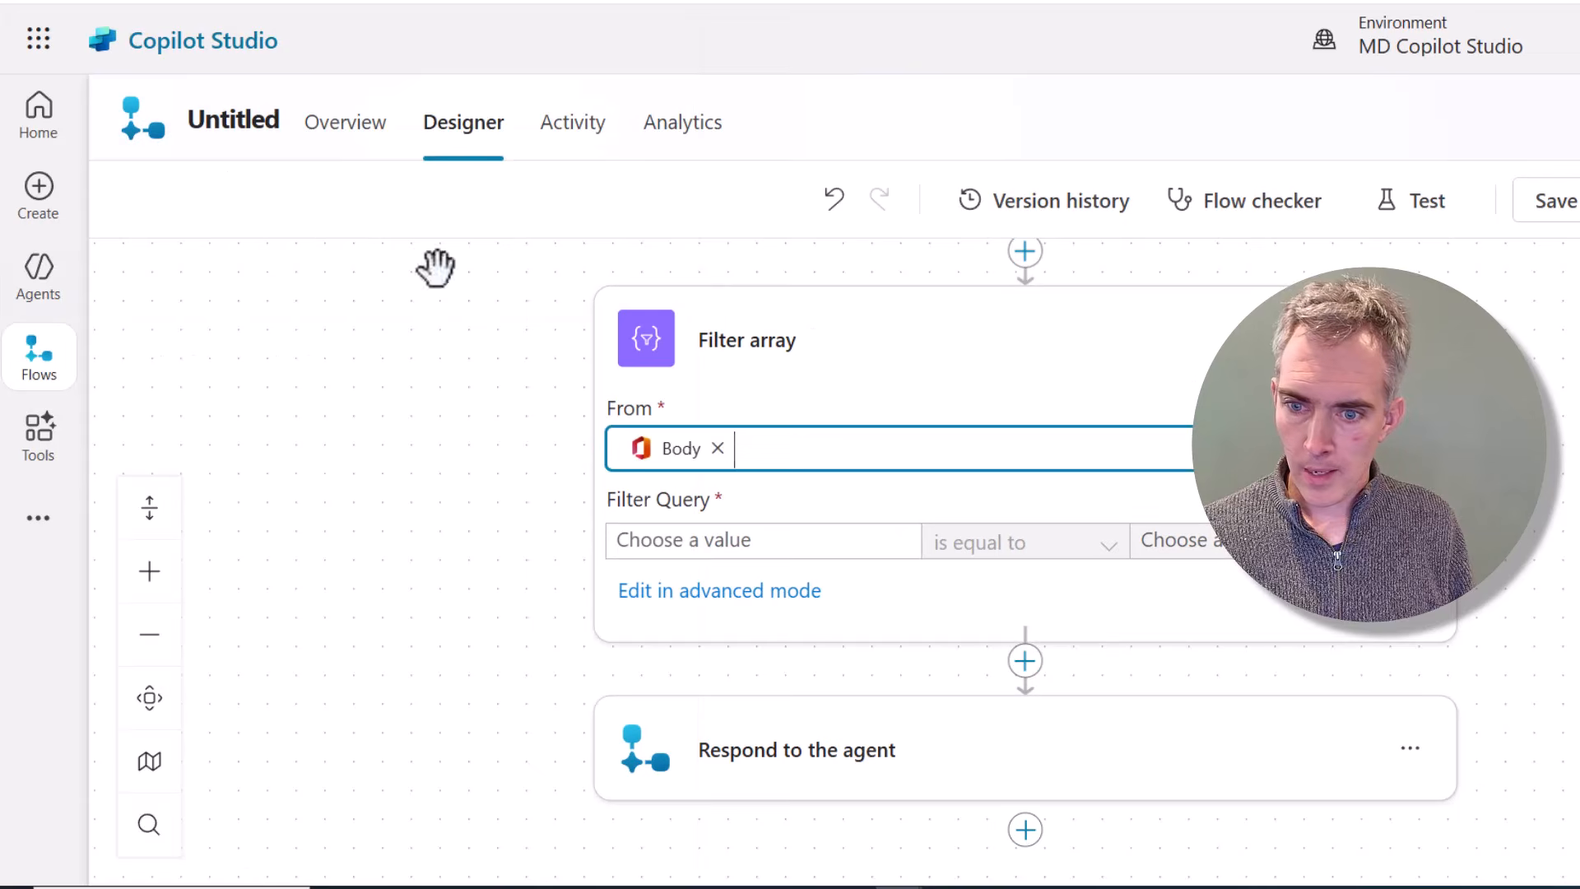
left_click(689, 446)
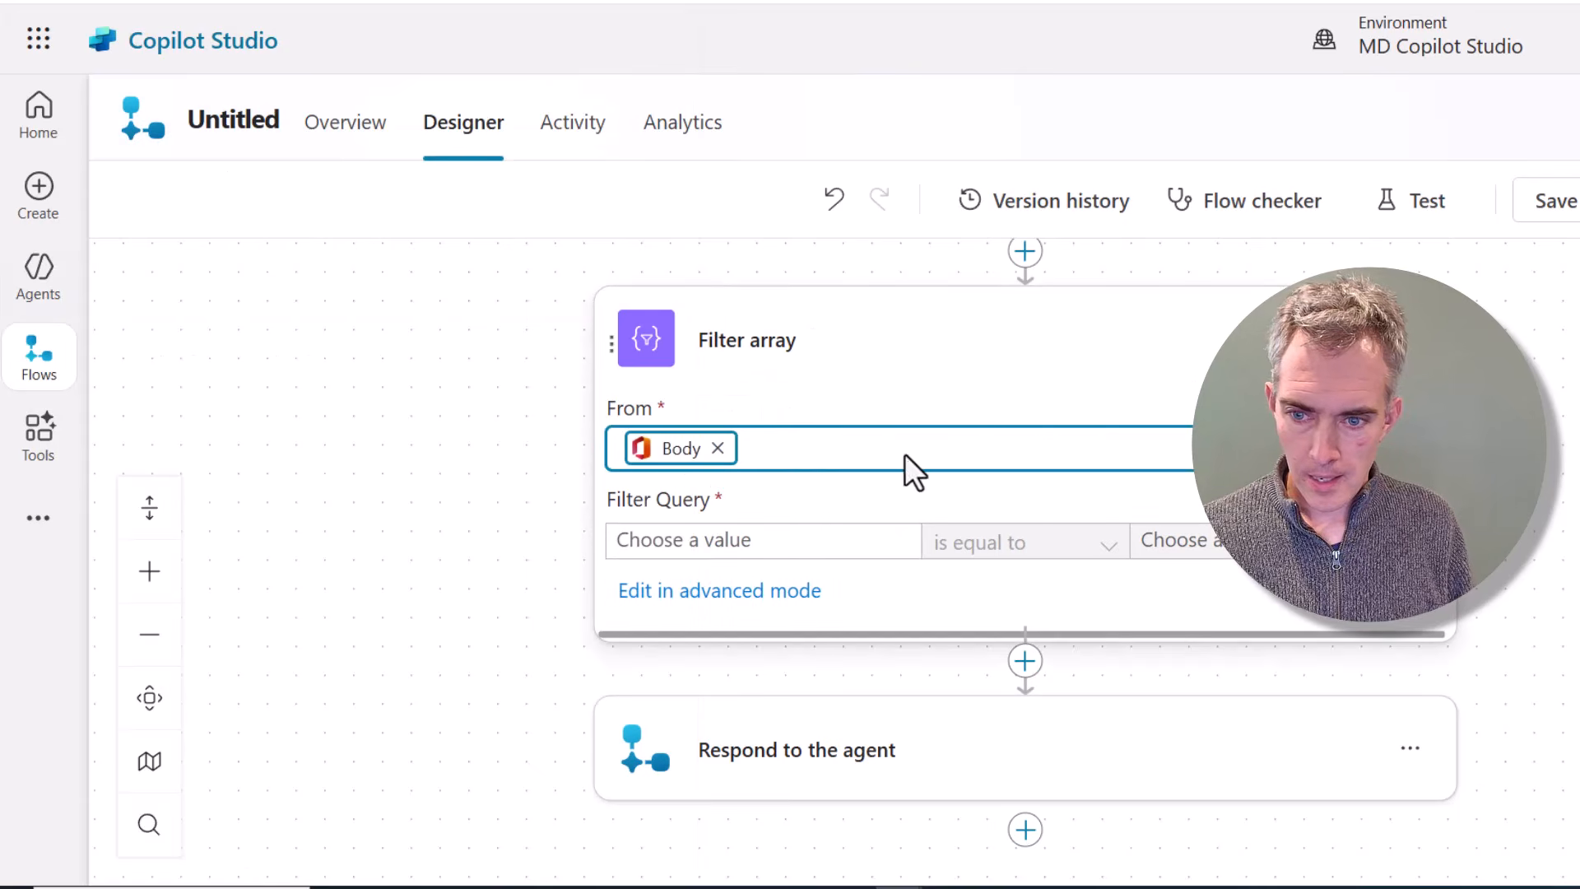
left_click(1448, 461)
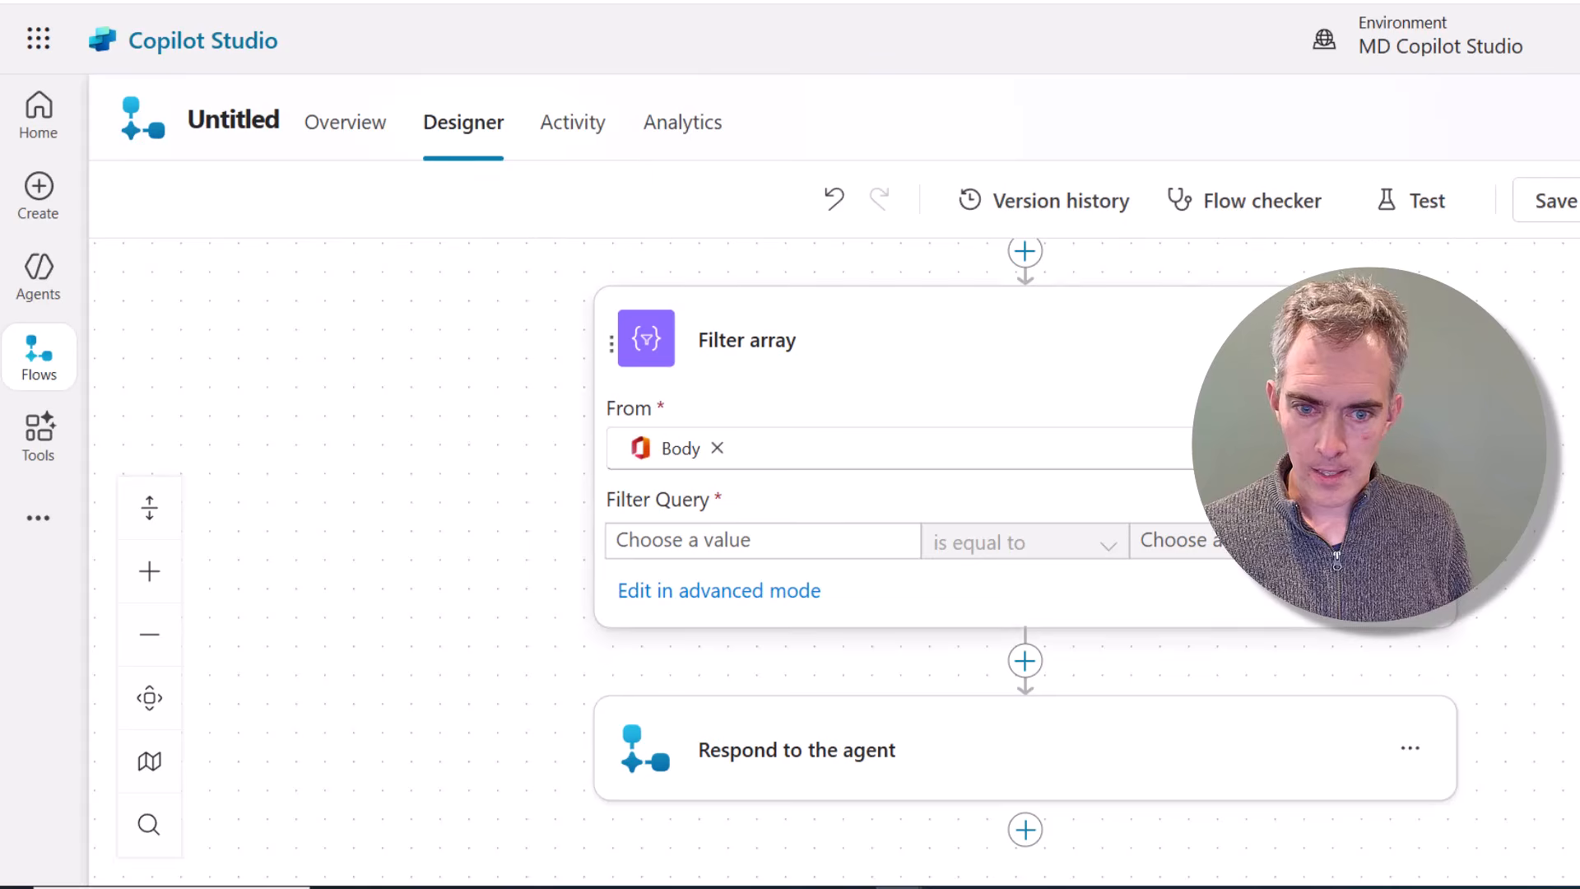
- Set Filter array's From to the expression body('Send_an_HTTP_request')?['value'], adapted from the copied reference, and remove the plain Body token
left_click(1283, 448)
left_click(1439, 473)
type("@{body('Send_an_HTTP_request')}")
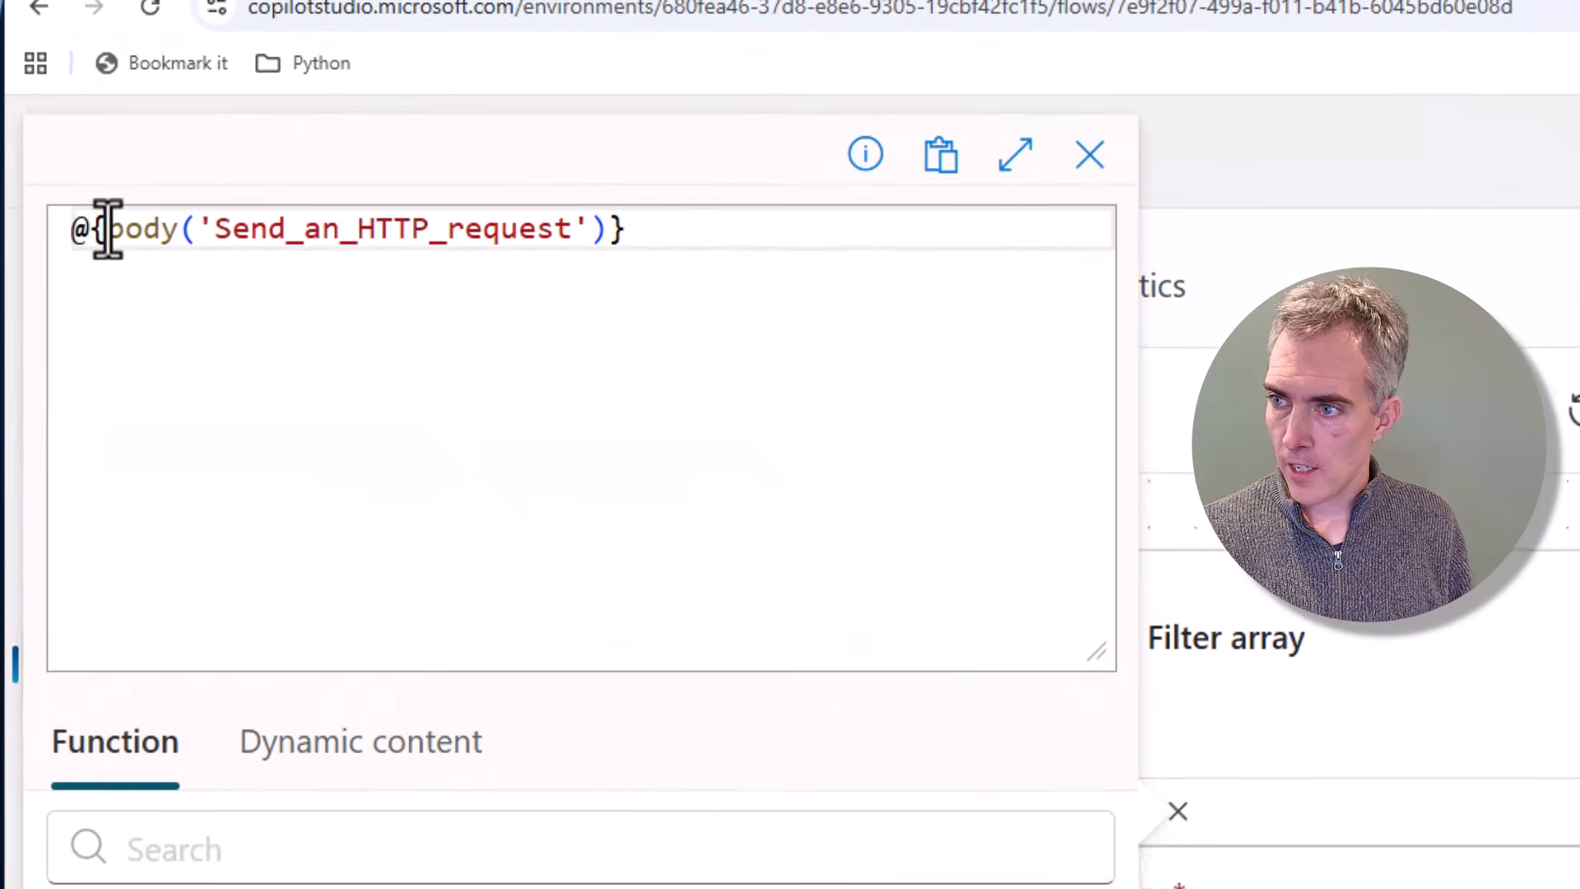
left_click(107, 228)
key("BackSpace")
key("BackSpace")
left_click(664, 235)
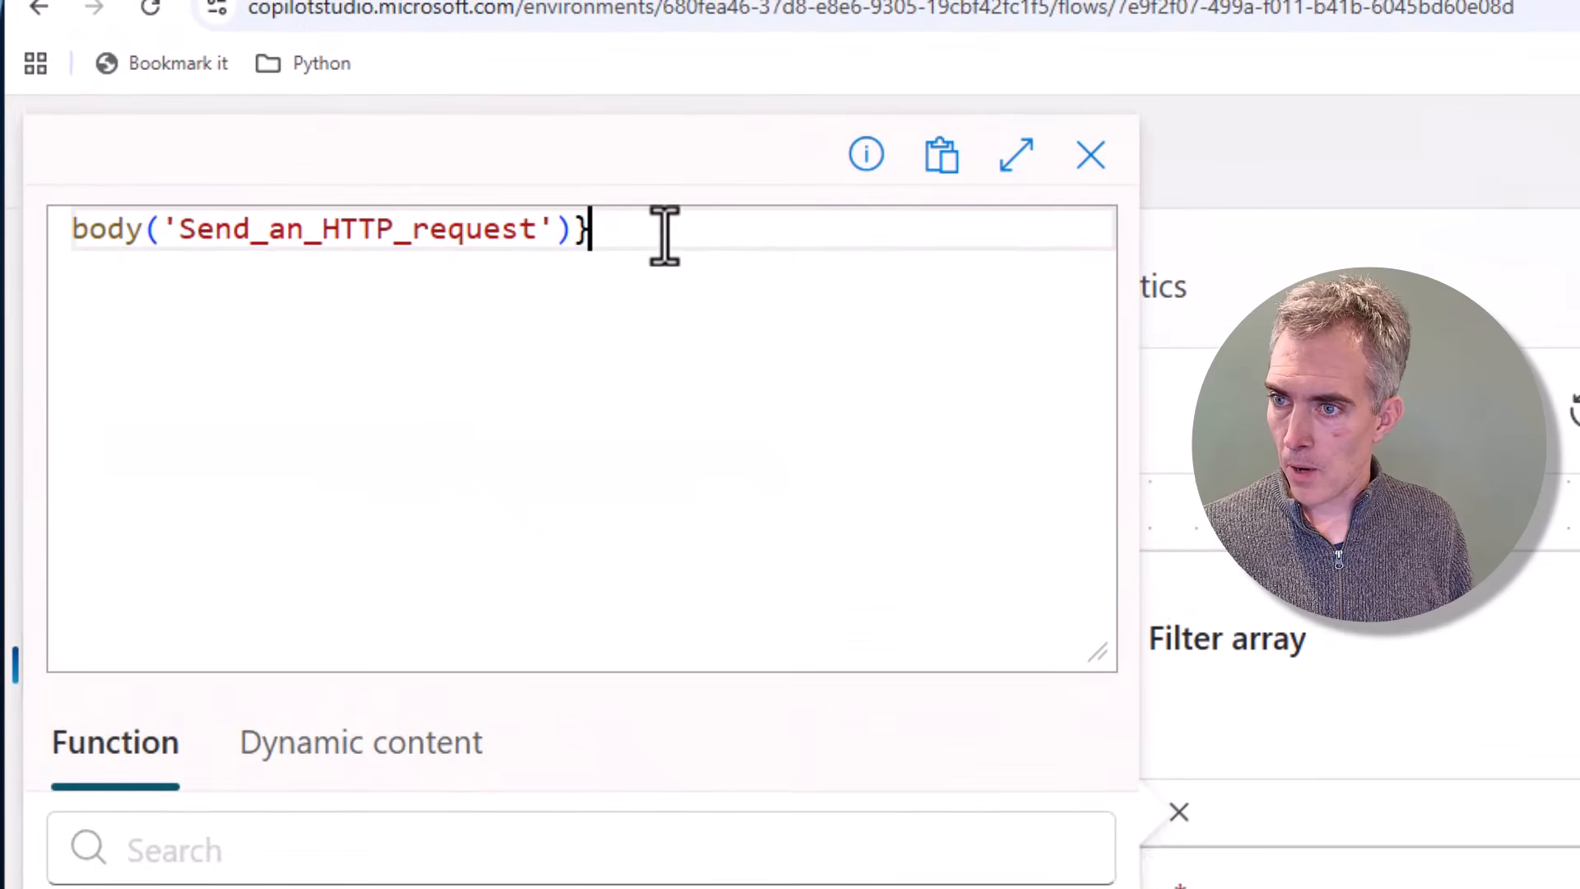
key("BackSpace")
type("?['")
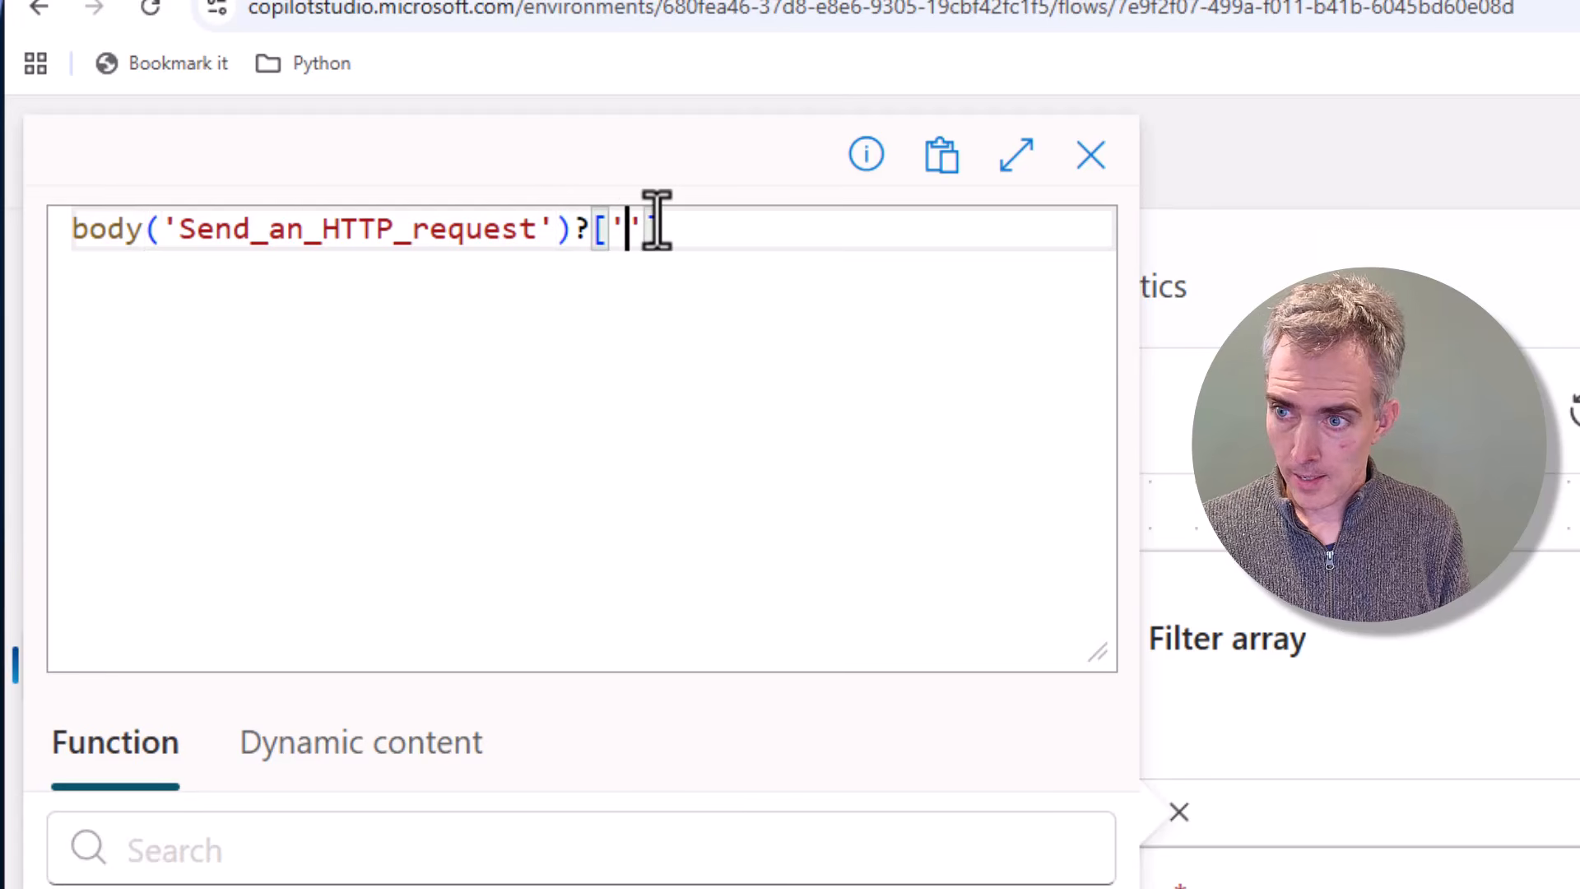
type("value")
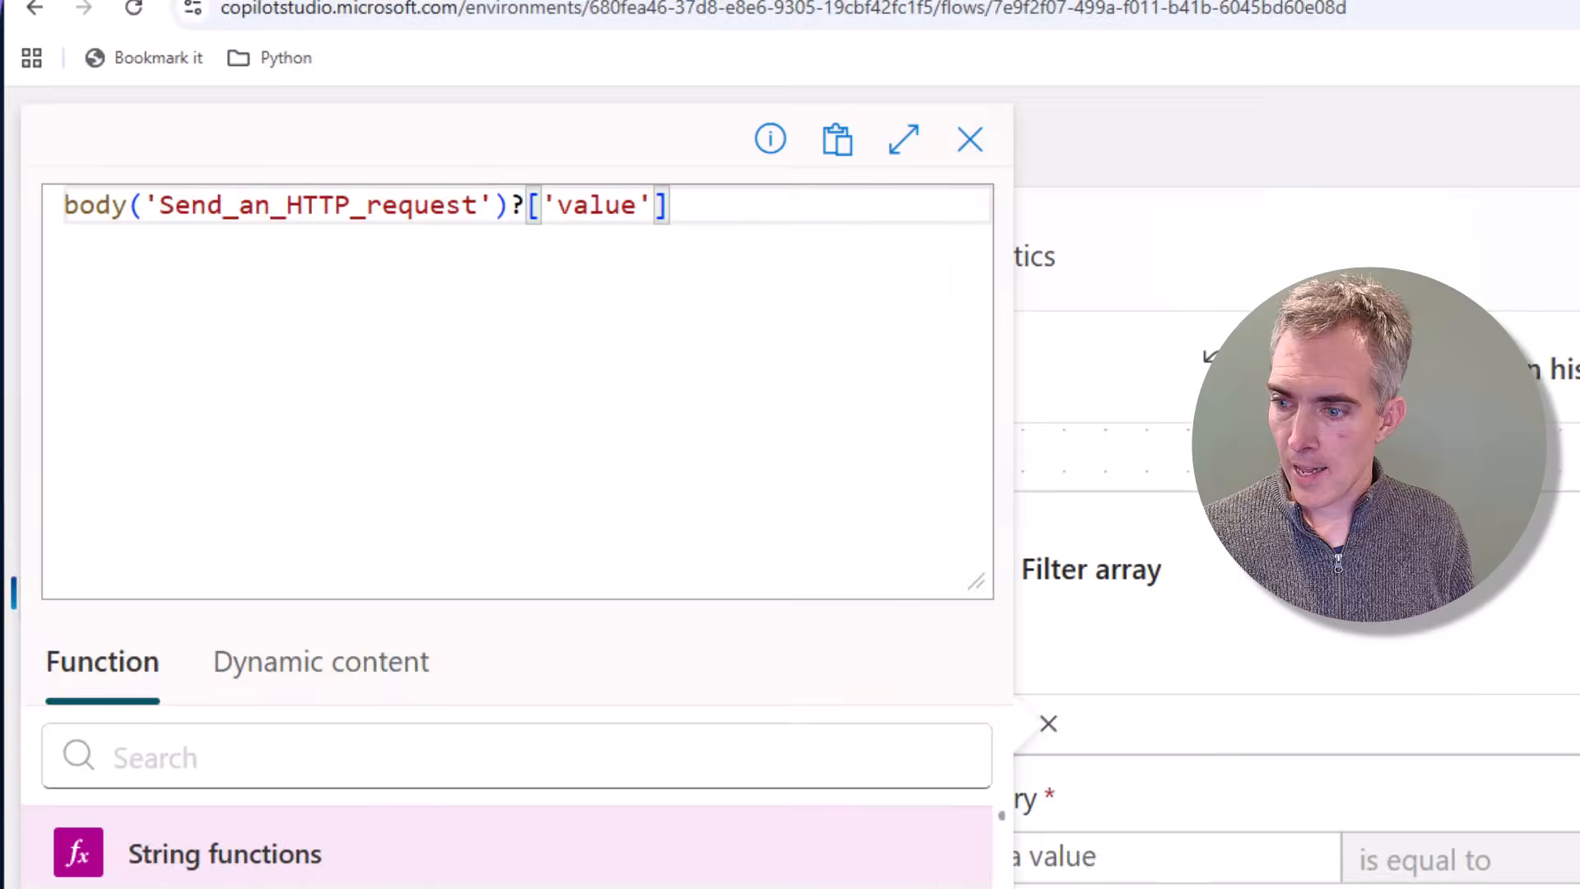
left_click(91, 856)
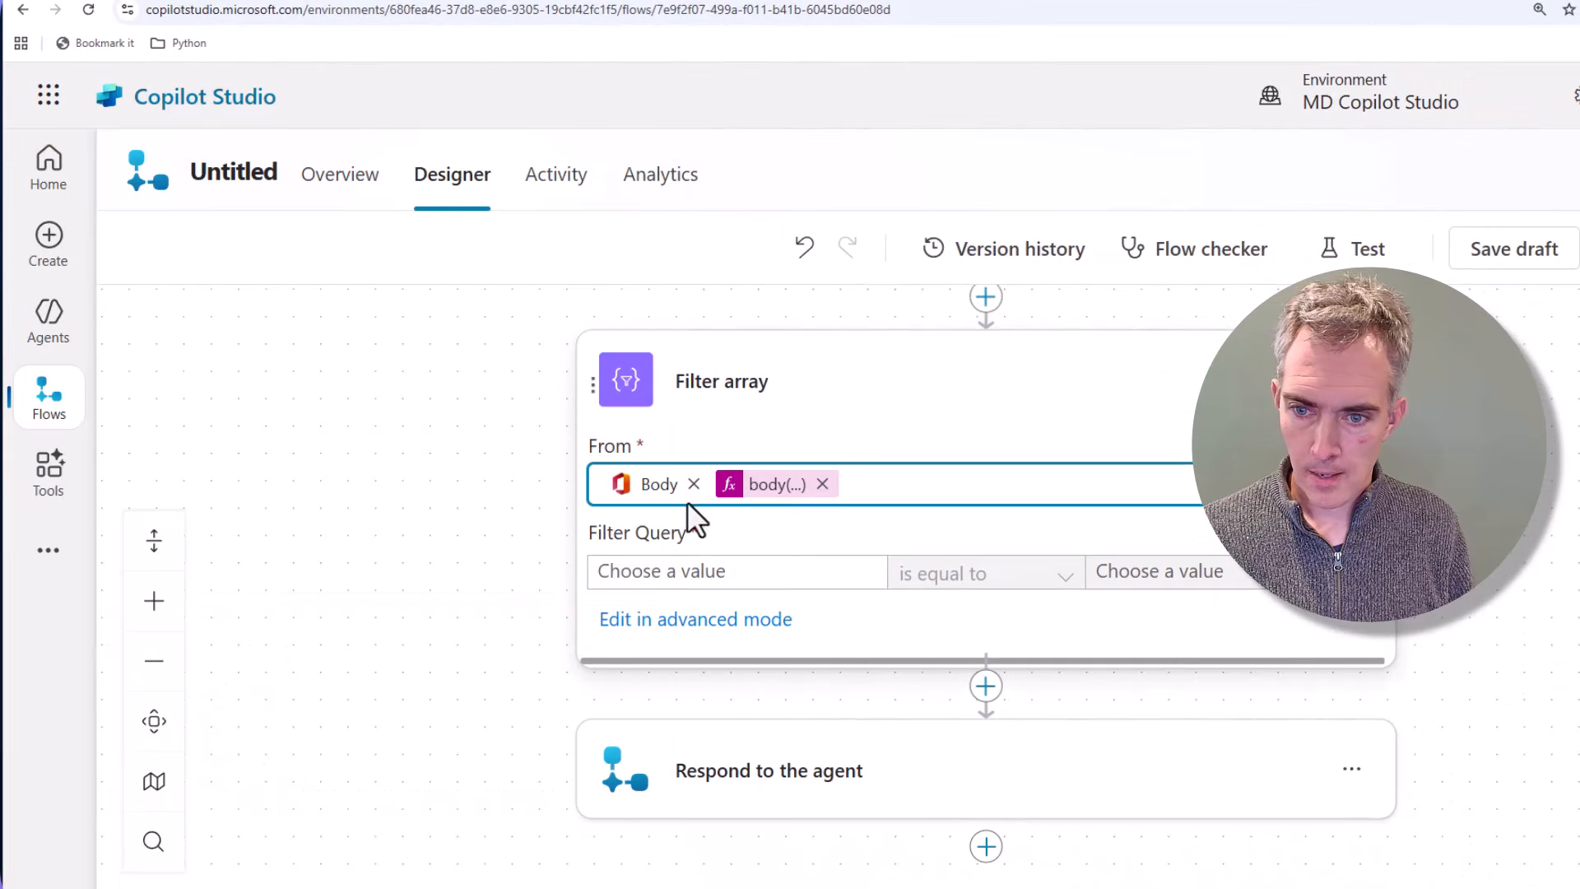
left_click(694, 484)
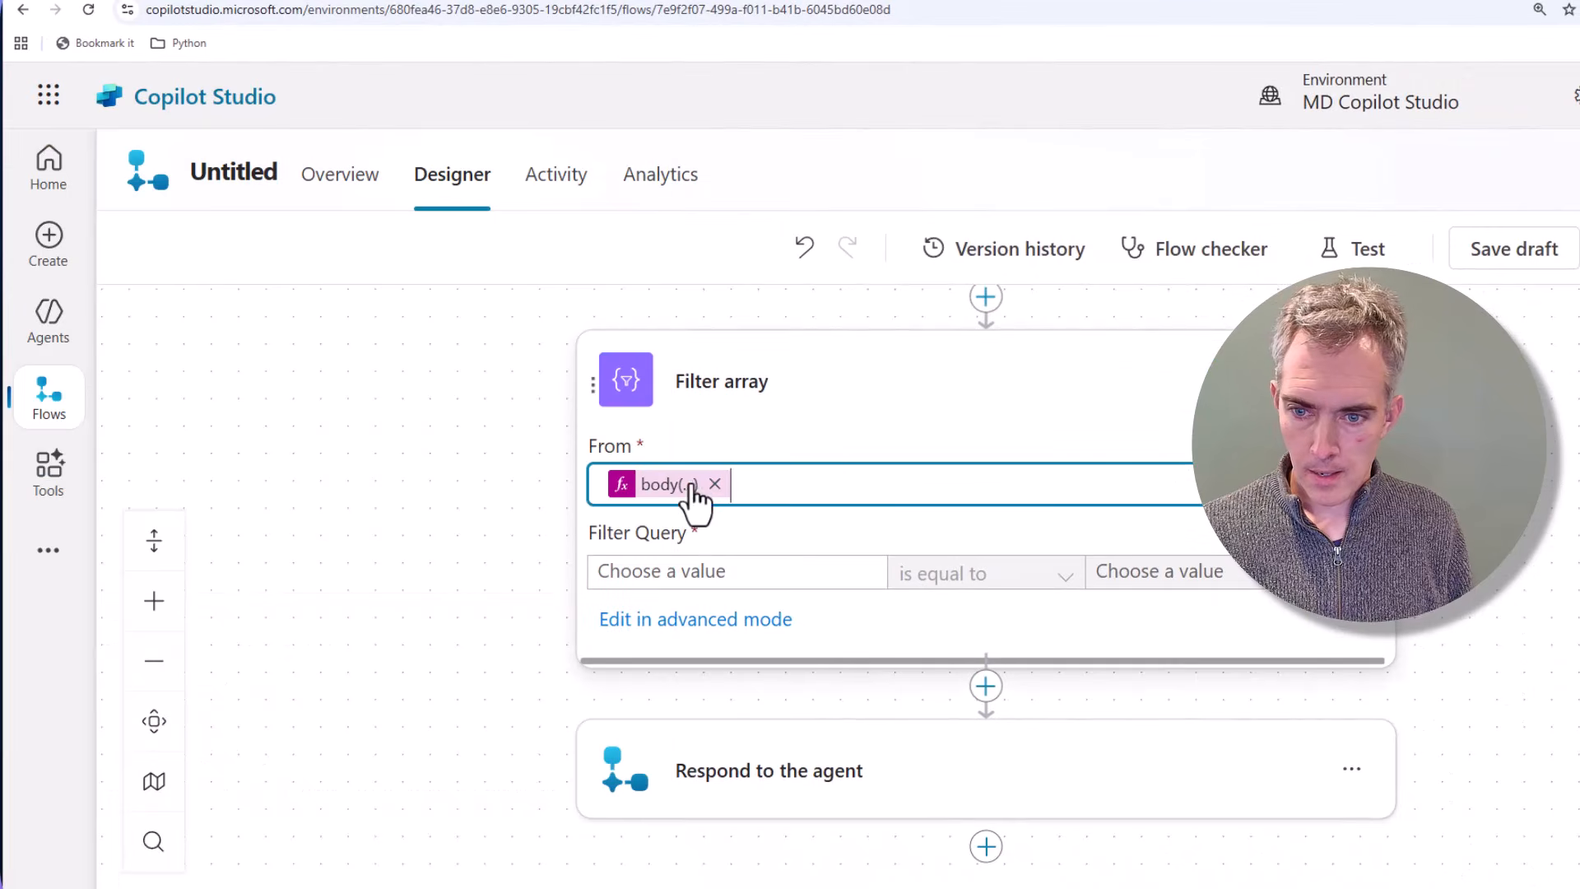
- Set the first value of the Filter Query to the expression item()?['name']
left_click(665, 571)
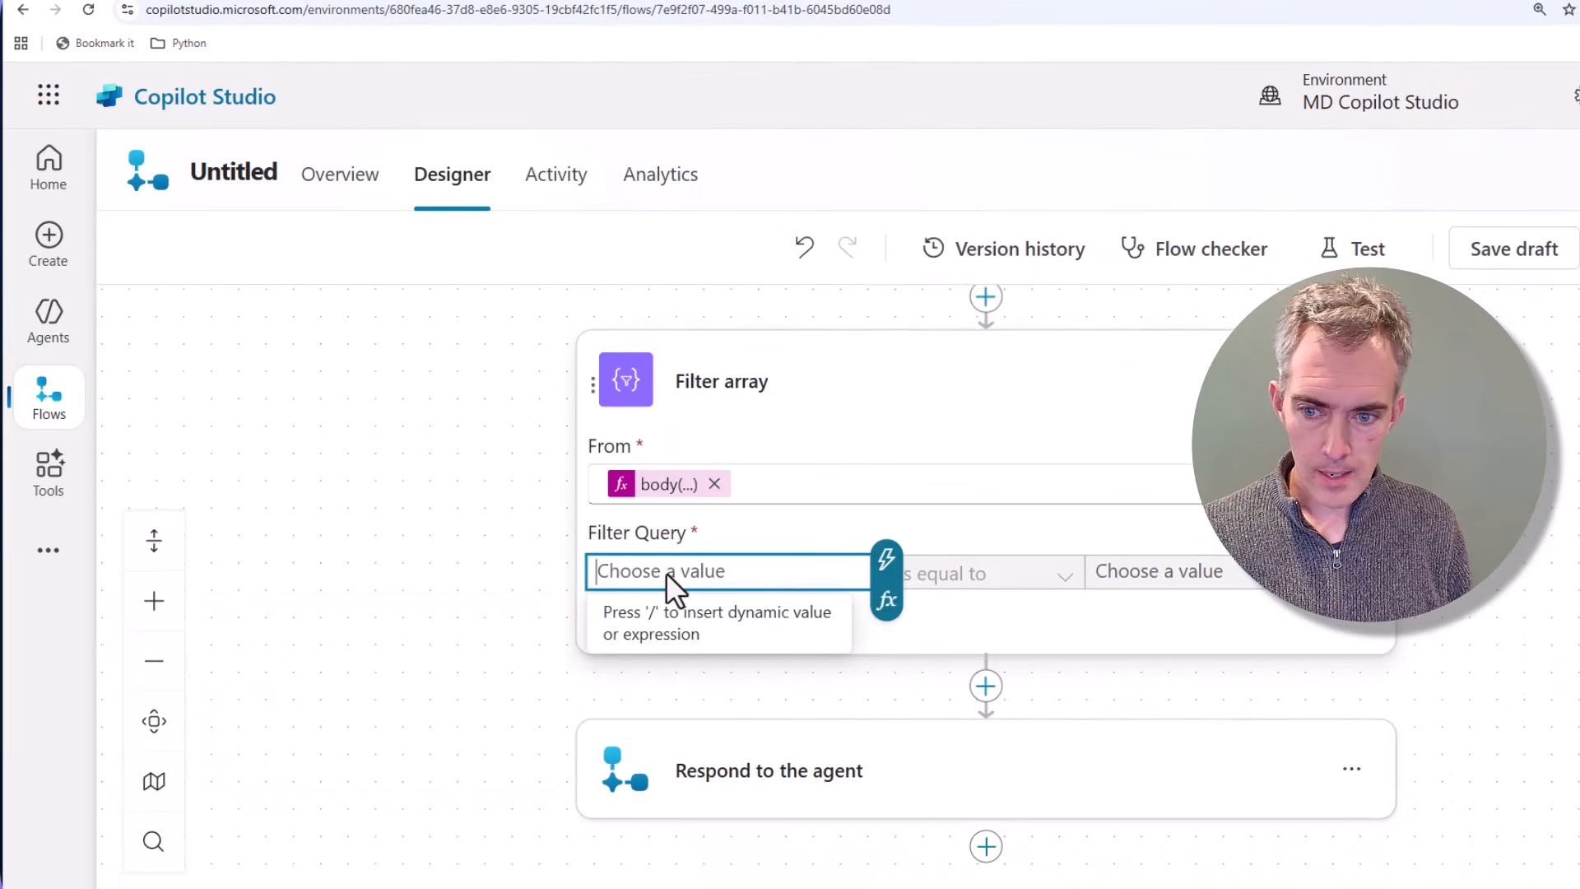
left_click(886, 586)
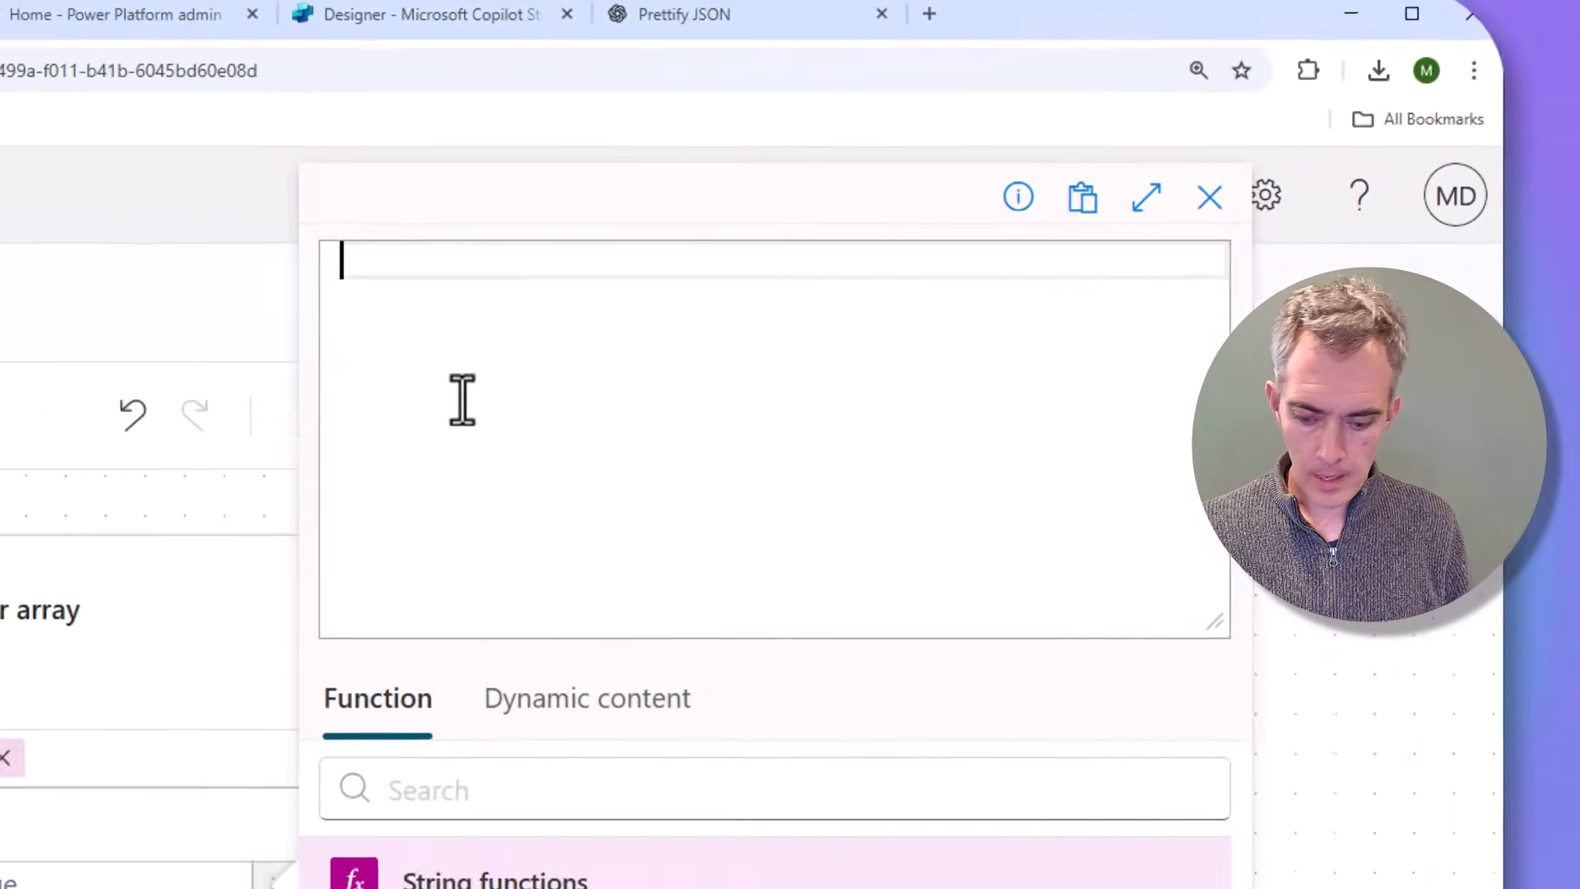
type("ite")
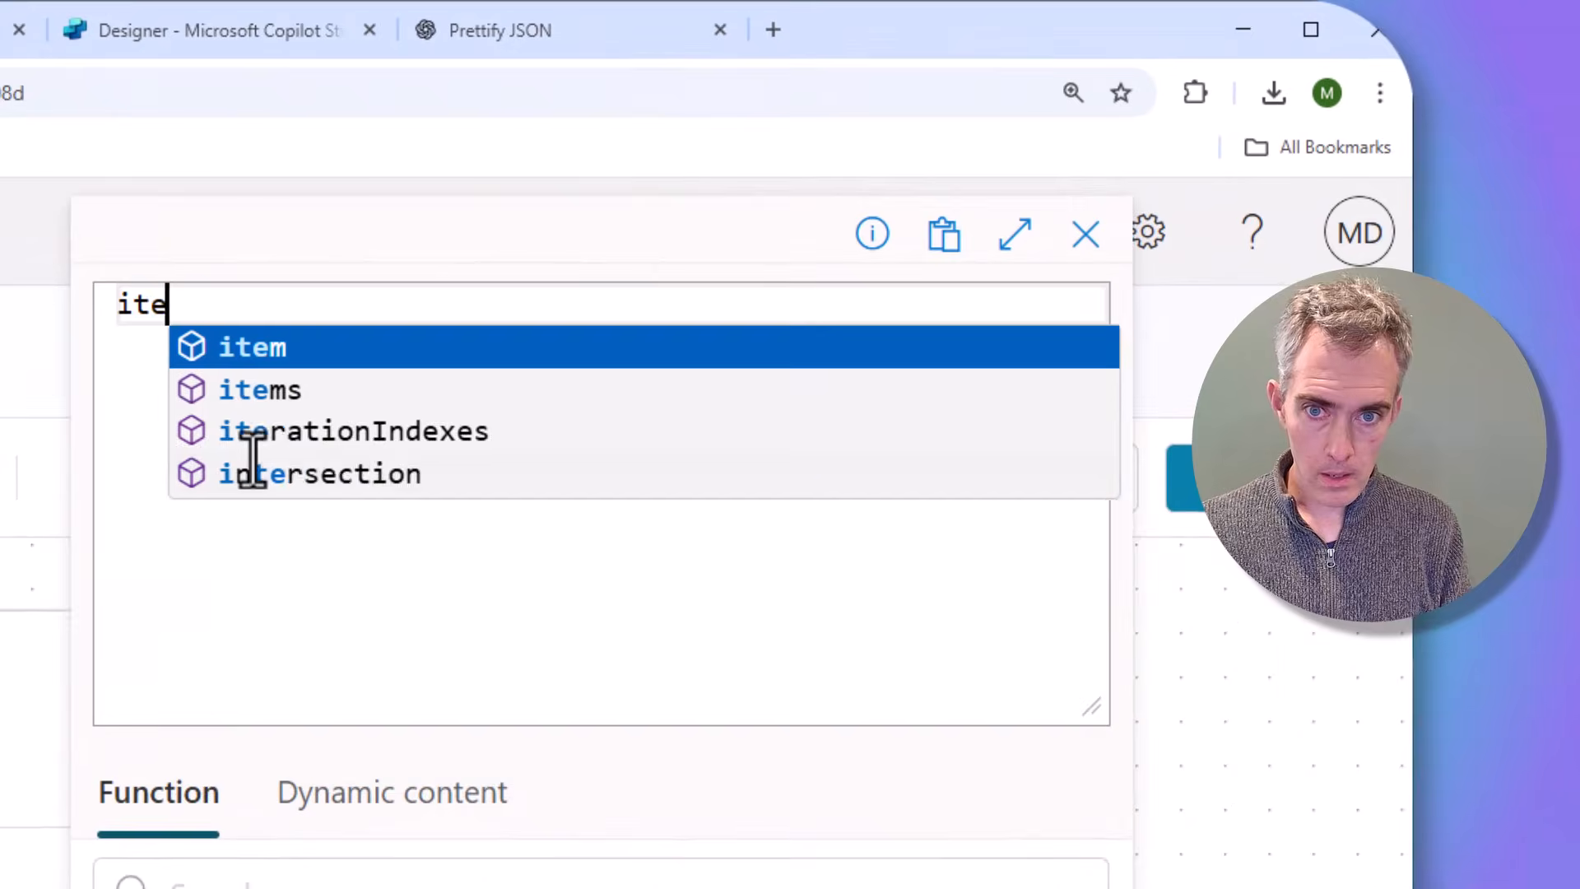
type("m(")
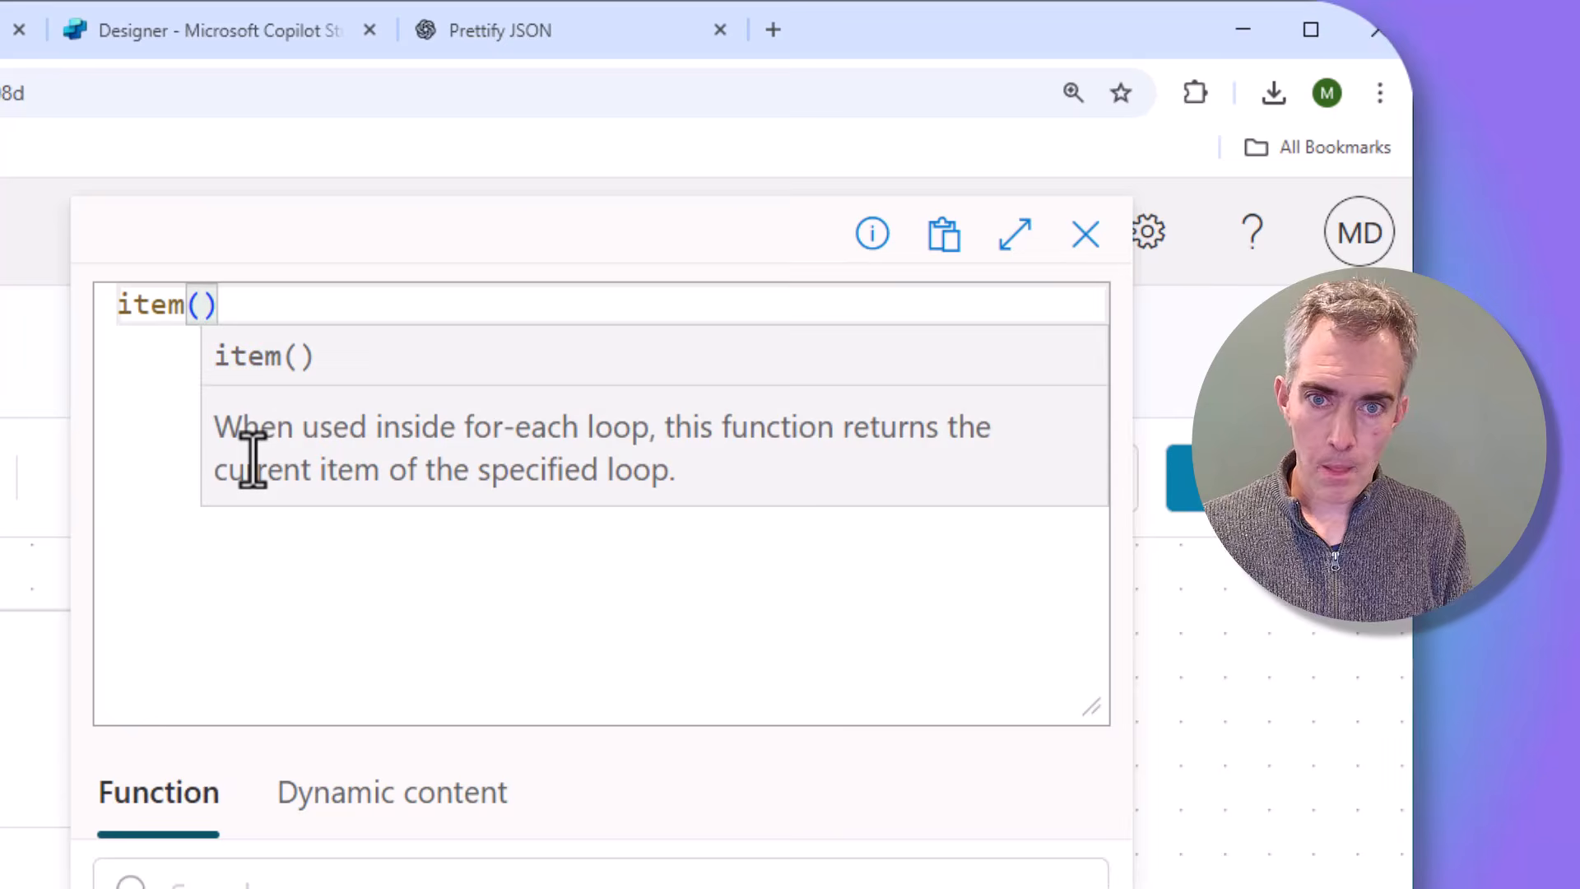
type(")")
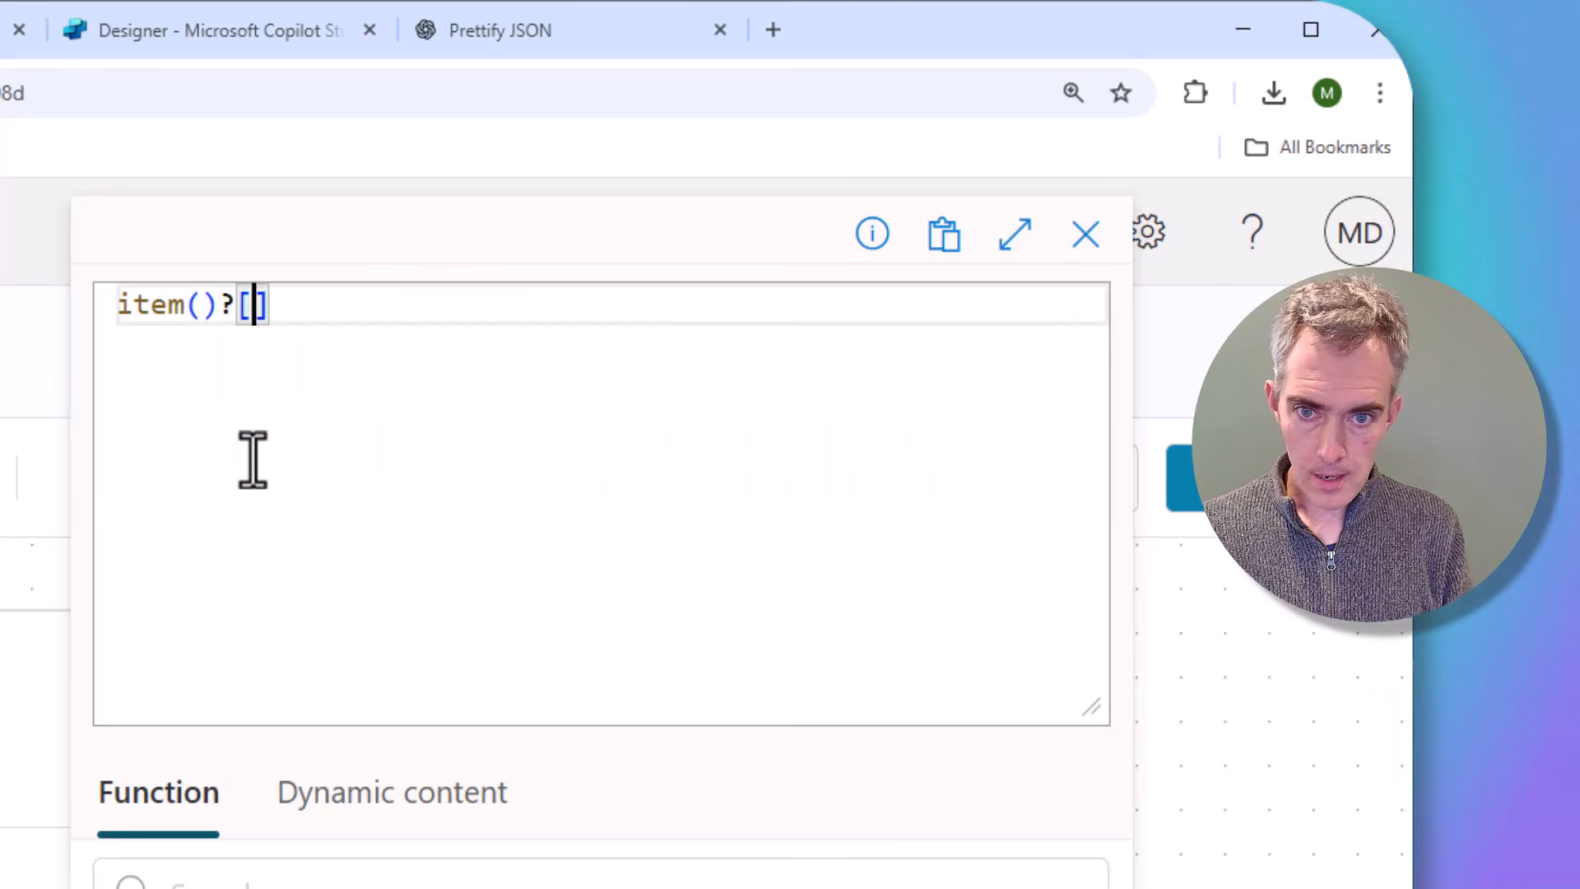
type("?['name")
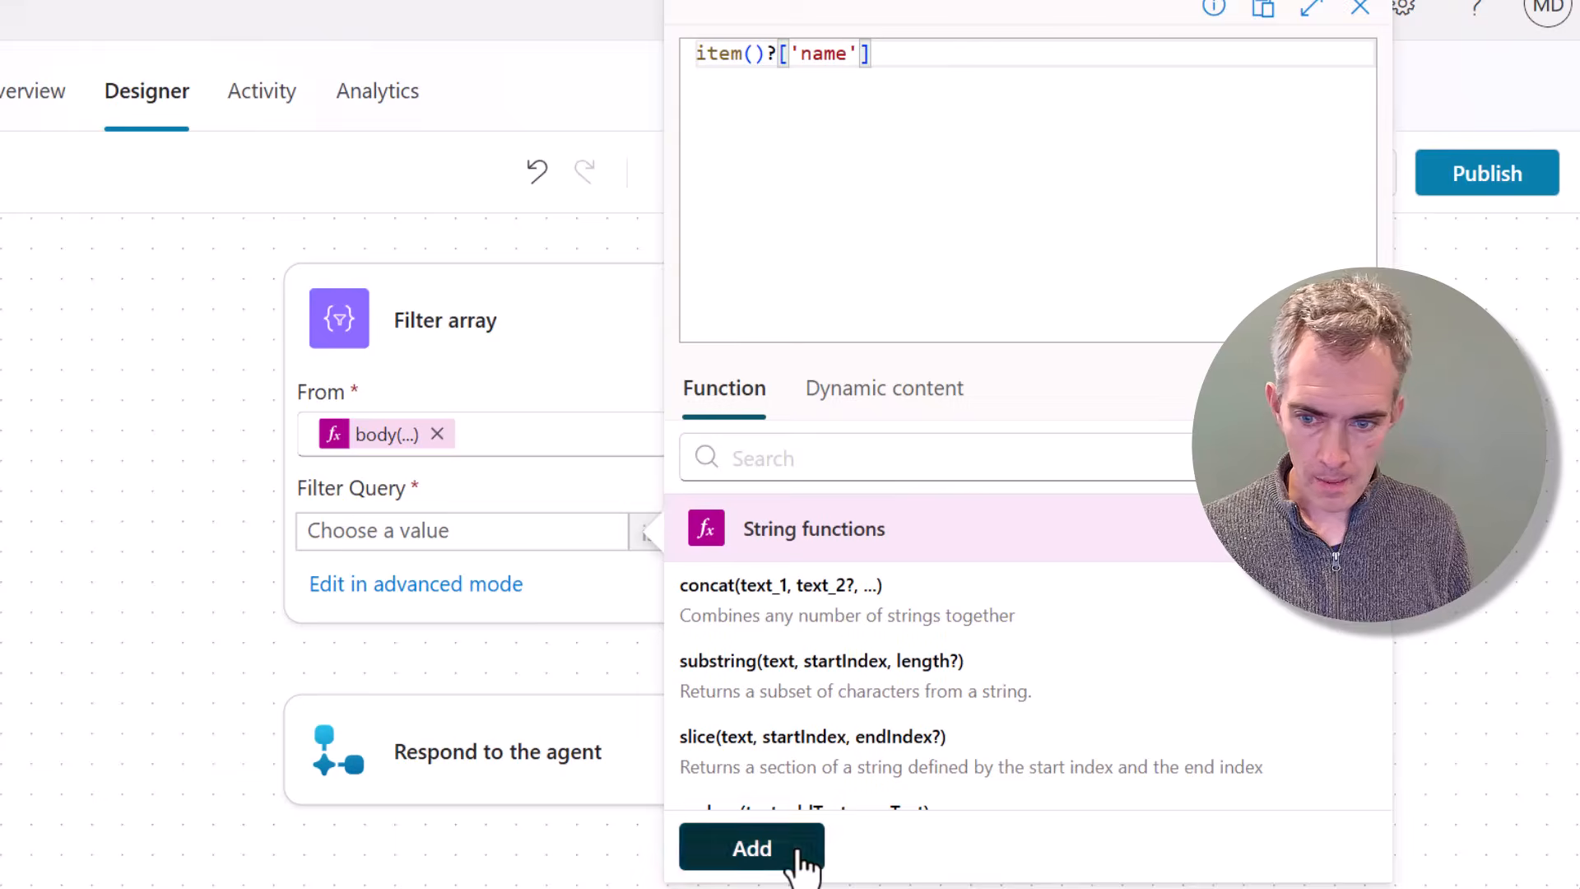
left_click(797, 852)
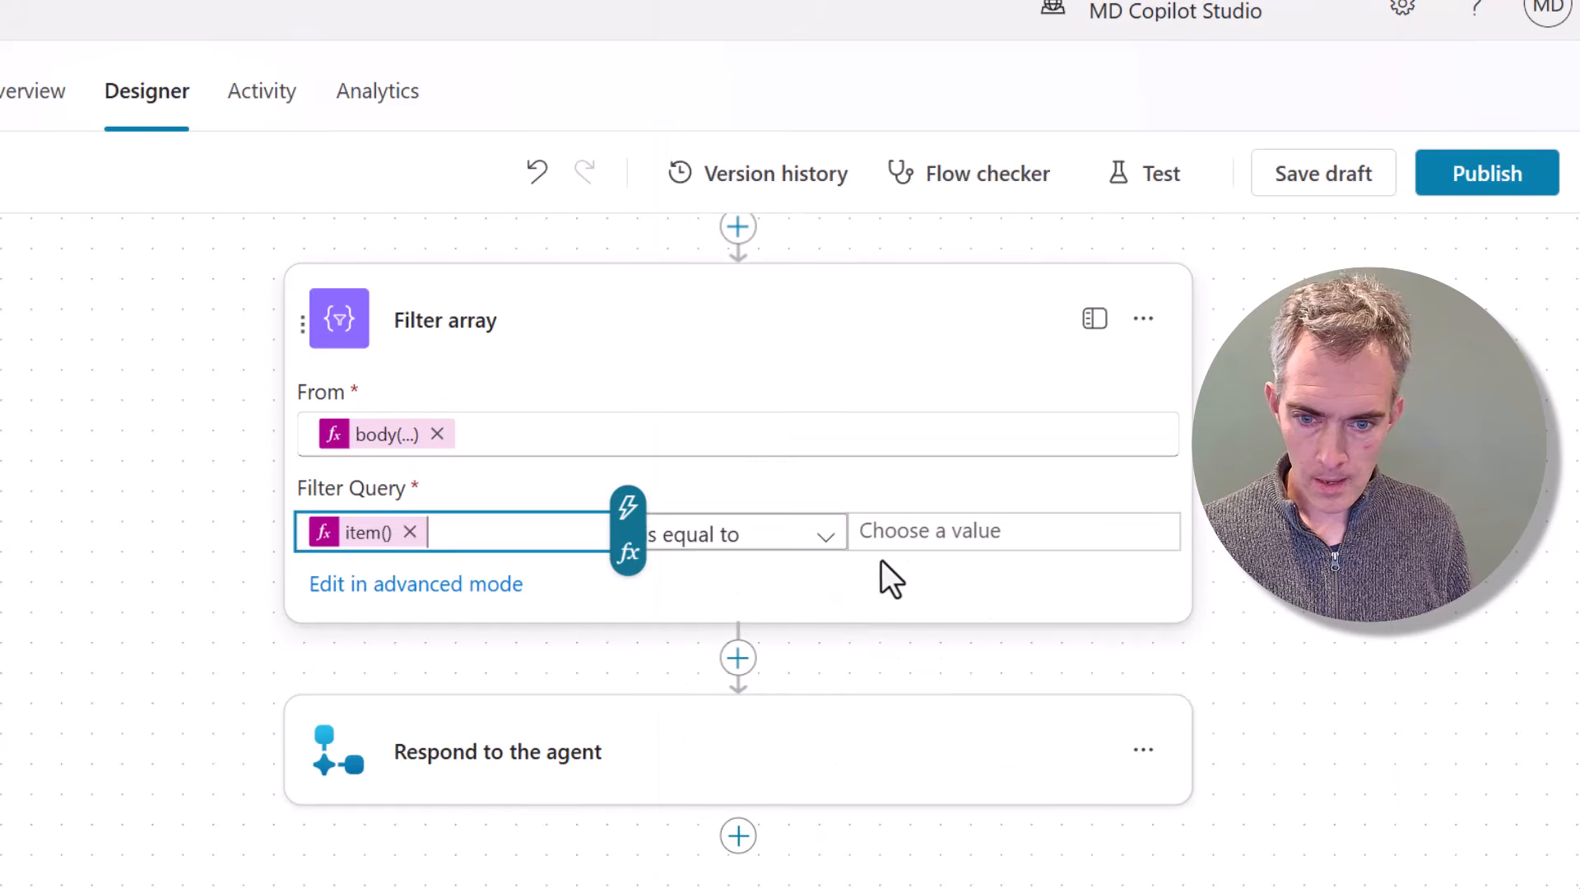
- Set the comparison value of Filter array's Filter Query to OneDrive
left_click(929, 530)
type("OneDrive")
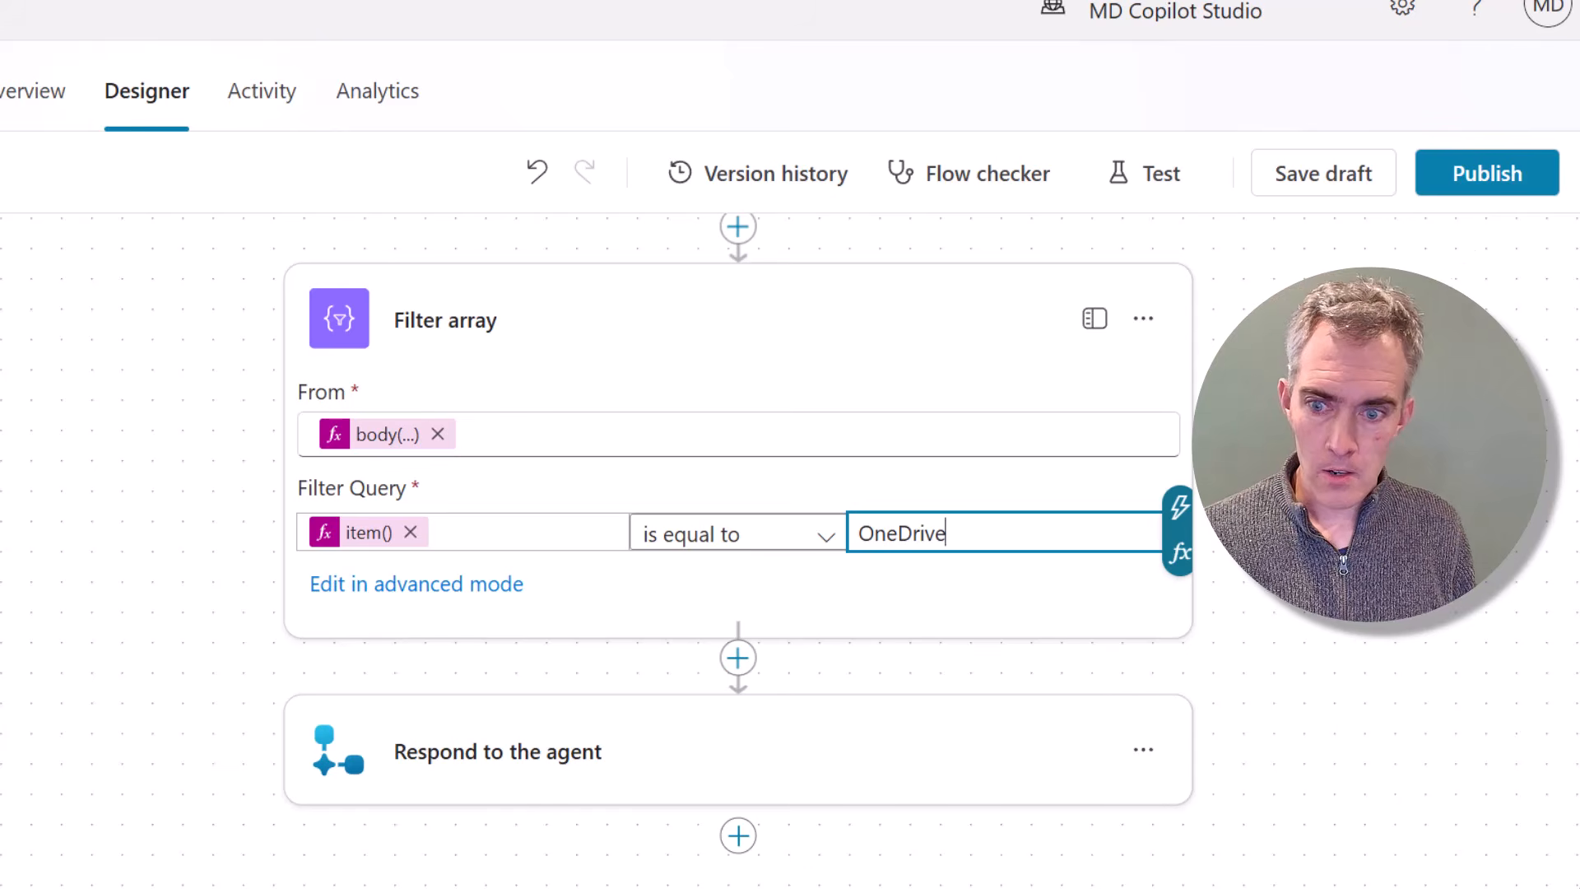
- Add a Data Operation Compose action between Filter array and Respond to the agent
left_click_drag(1322, 657, 1308, 393)
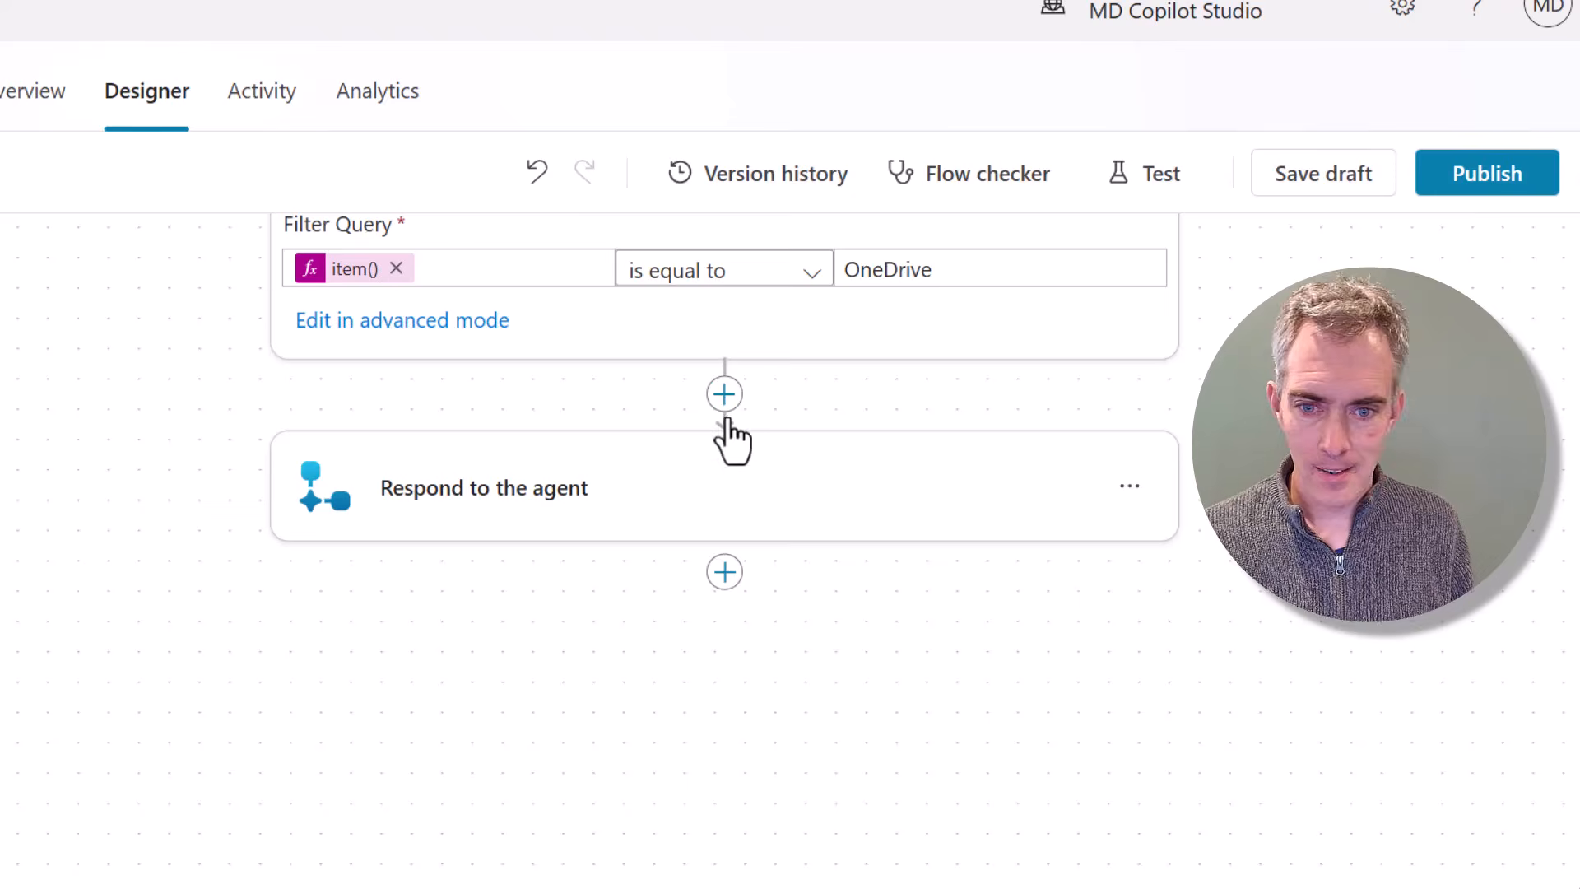
left_click(724, 392)
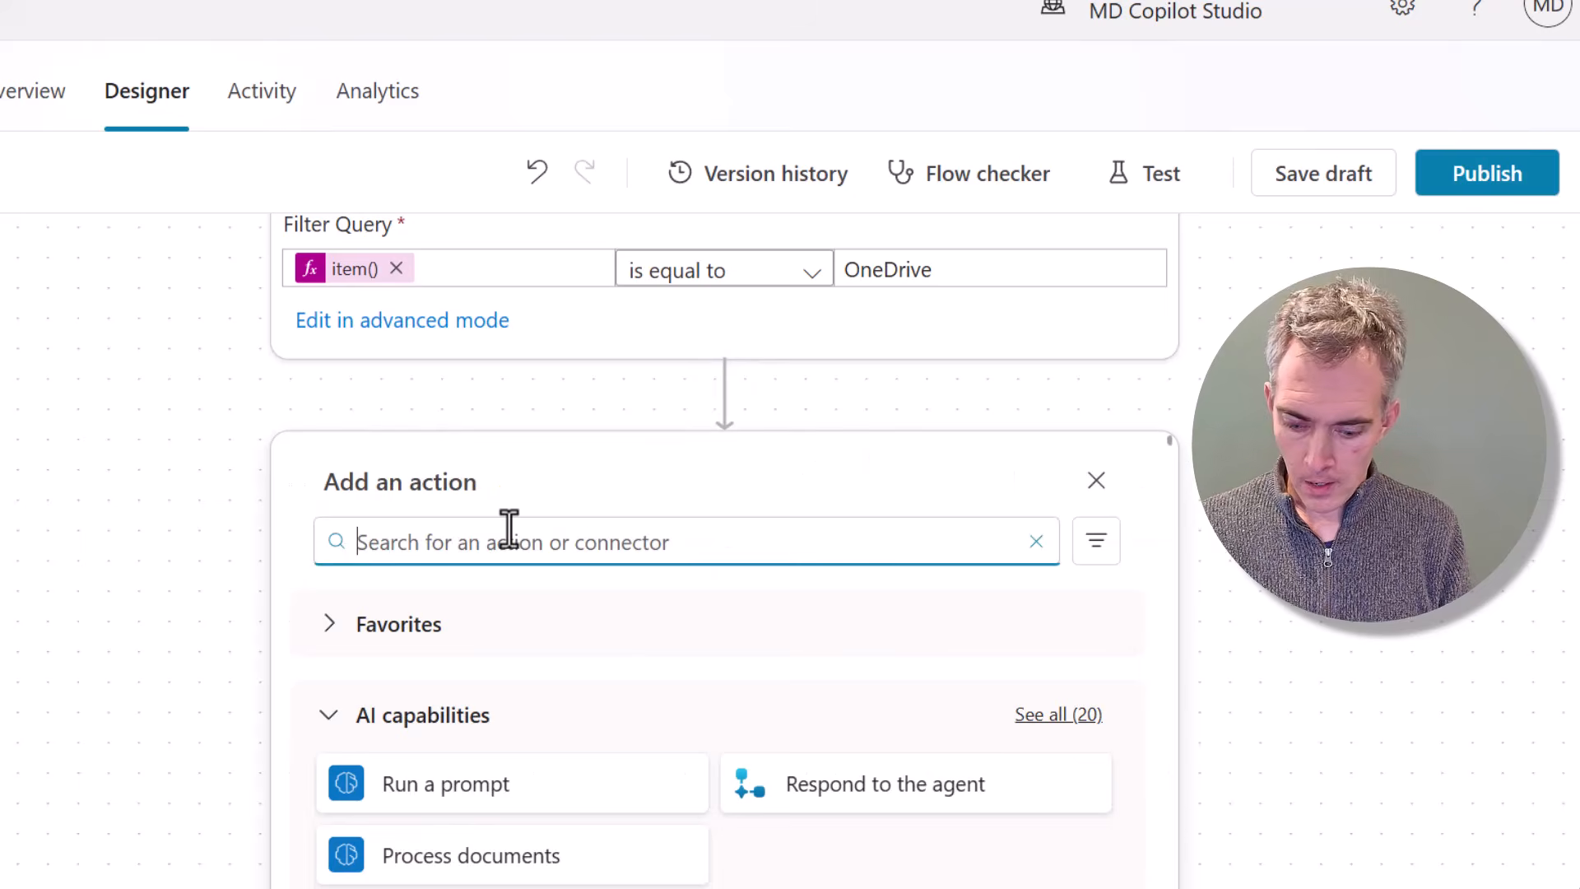
type("compose")
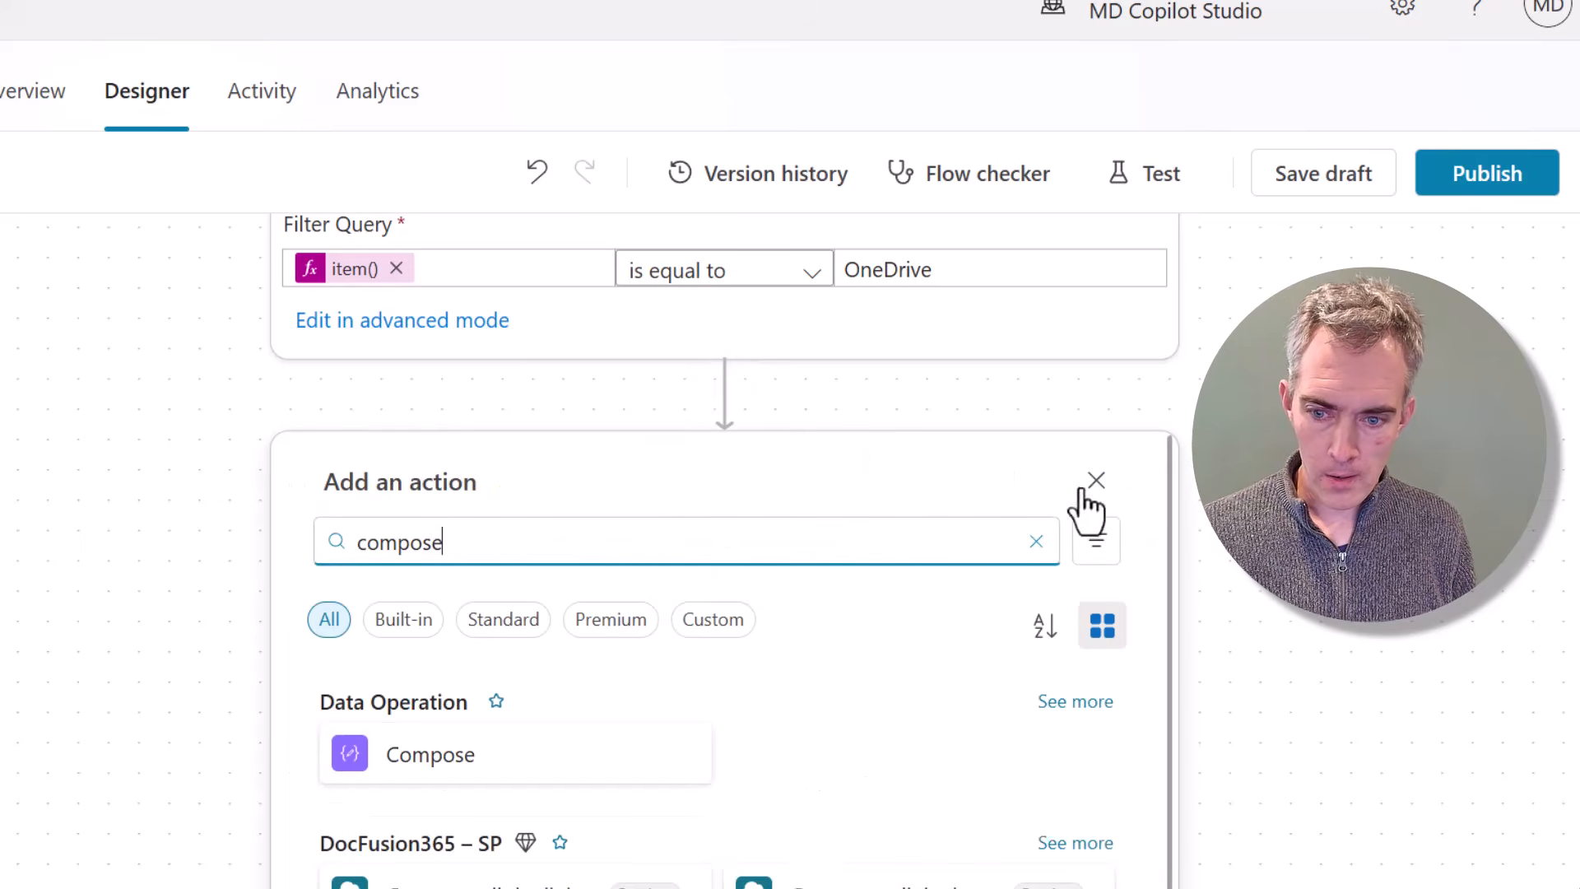
left_click(543, 765)
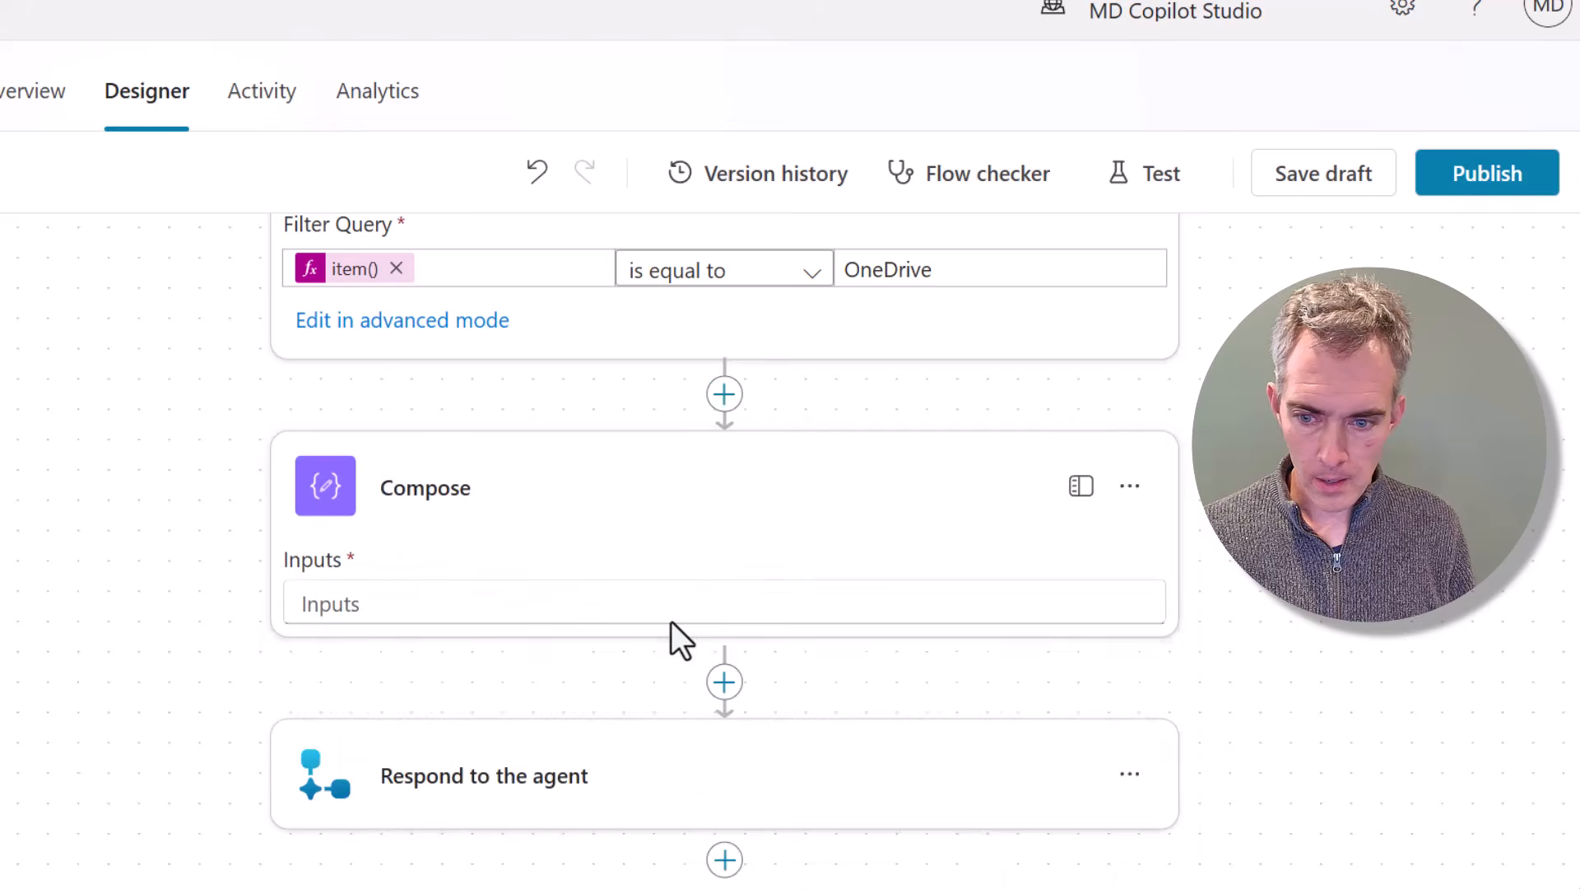
- Set Compose's Inputs to the expression first(body('Filter_array:_Name_Eq_OneDrive'))?['webUrl']
left_click(492, 603)
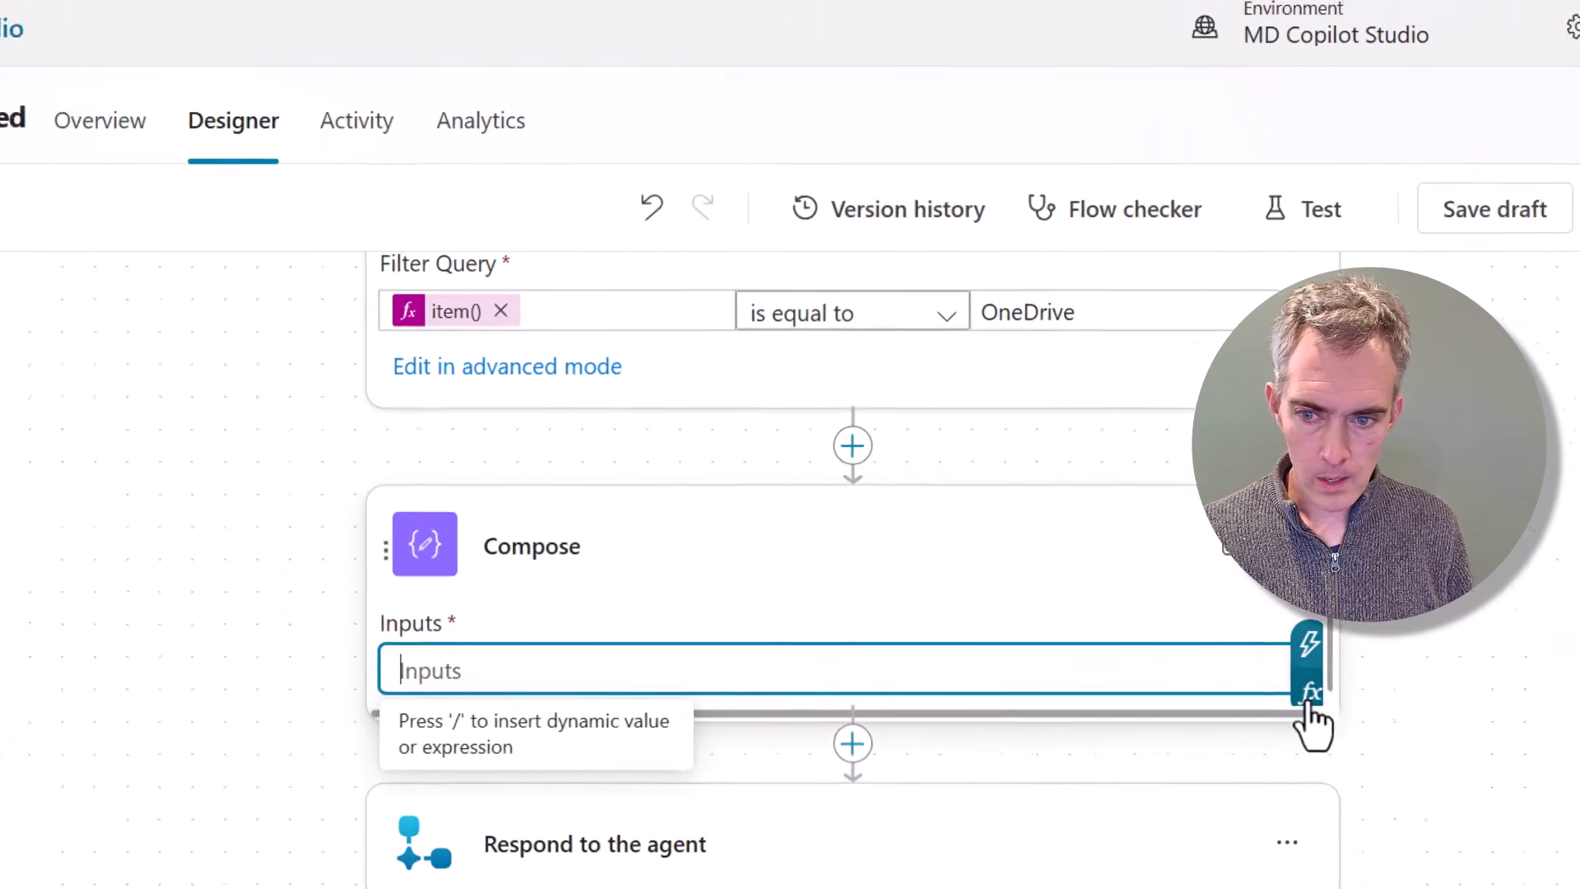
left_click(1150, 624)
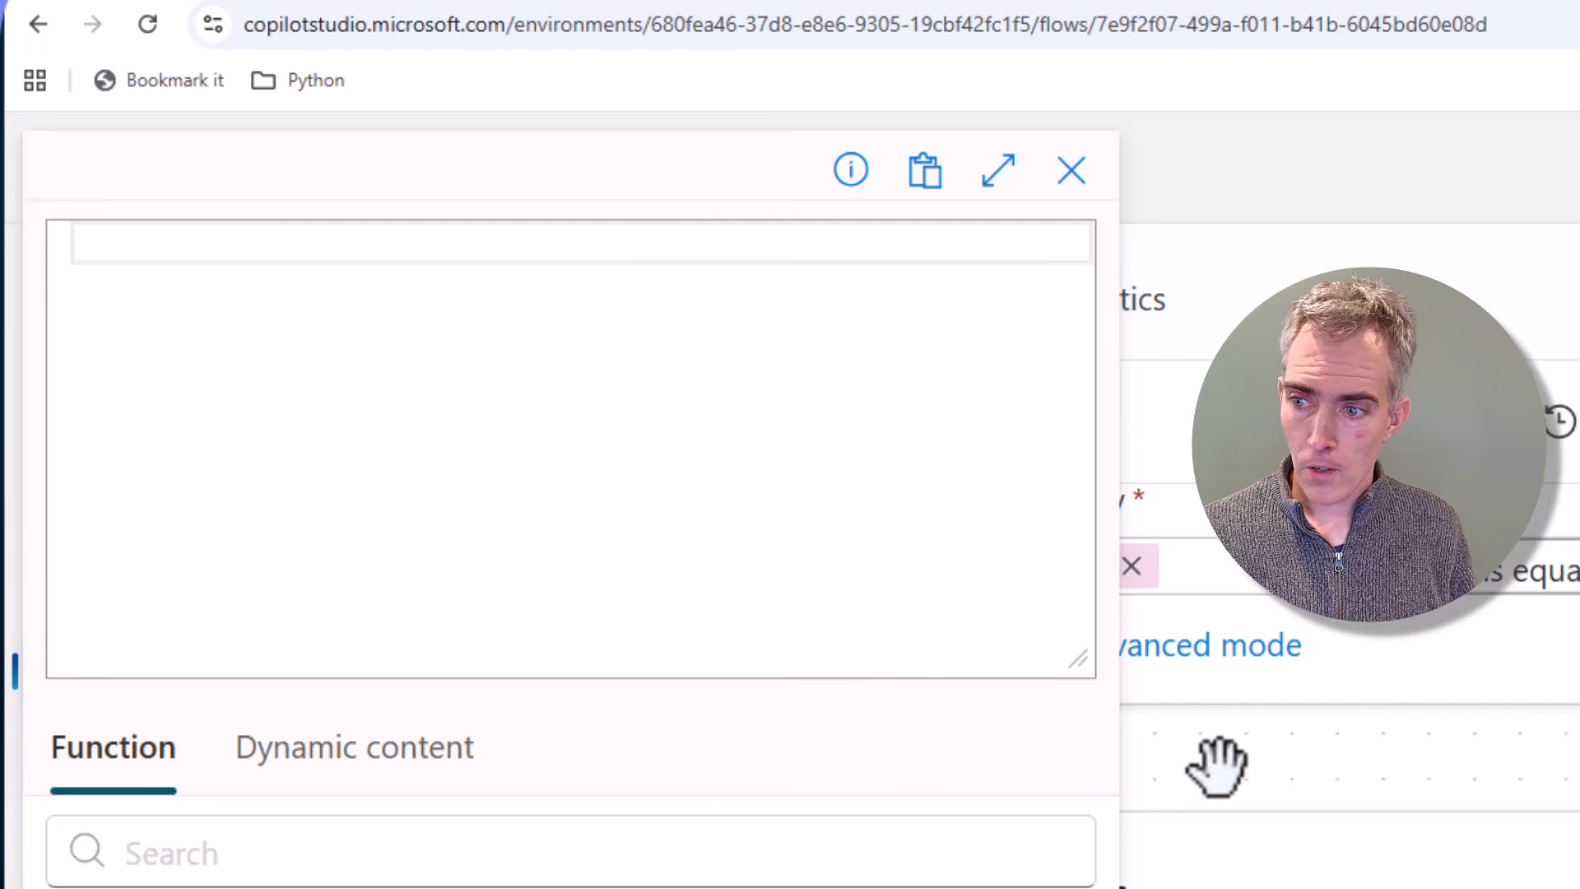
left_click(449, 773)
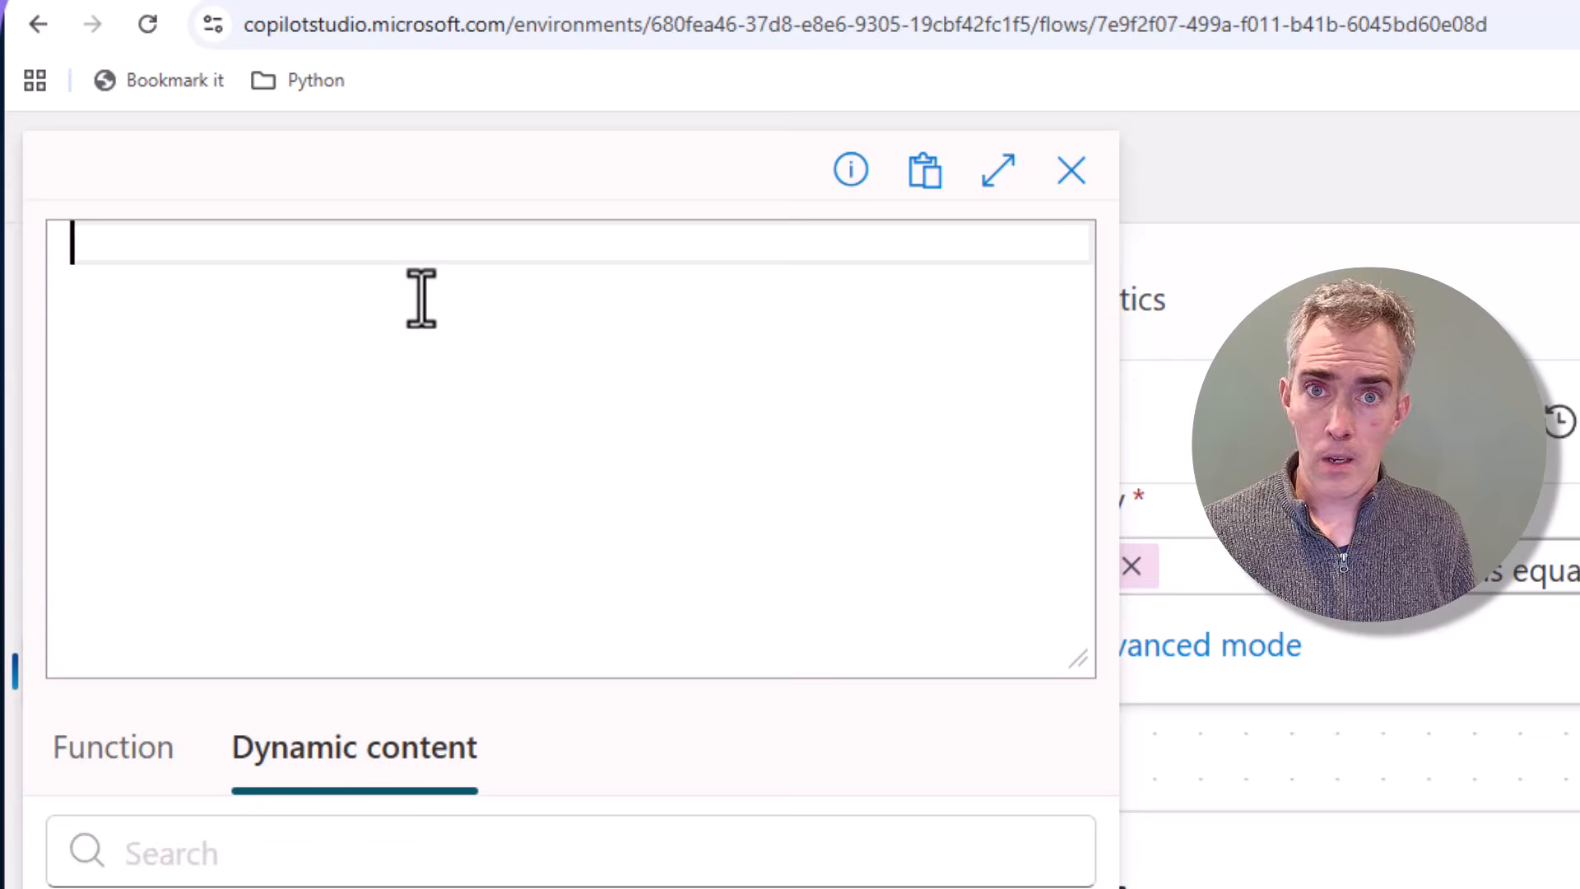
type("first(body('Filter_array:_Name_Eq_OneDrive'))?['webUrl']")
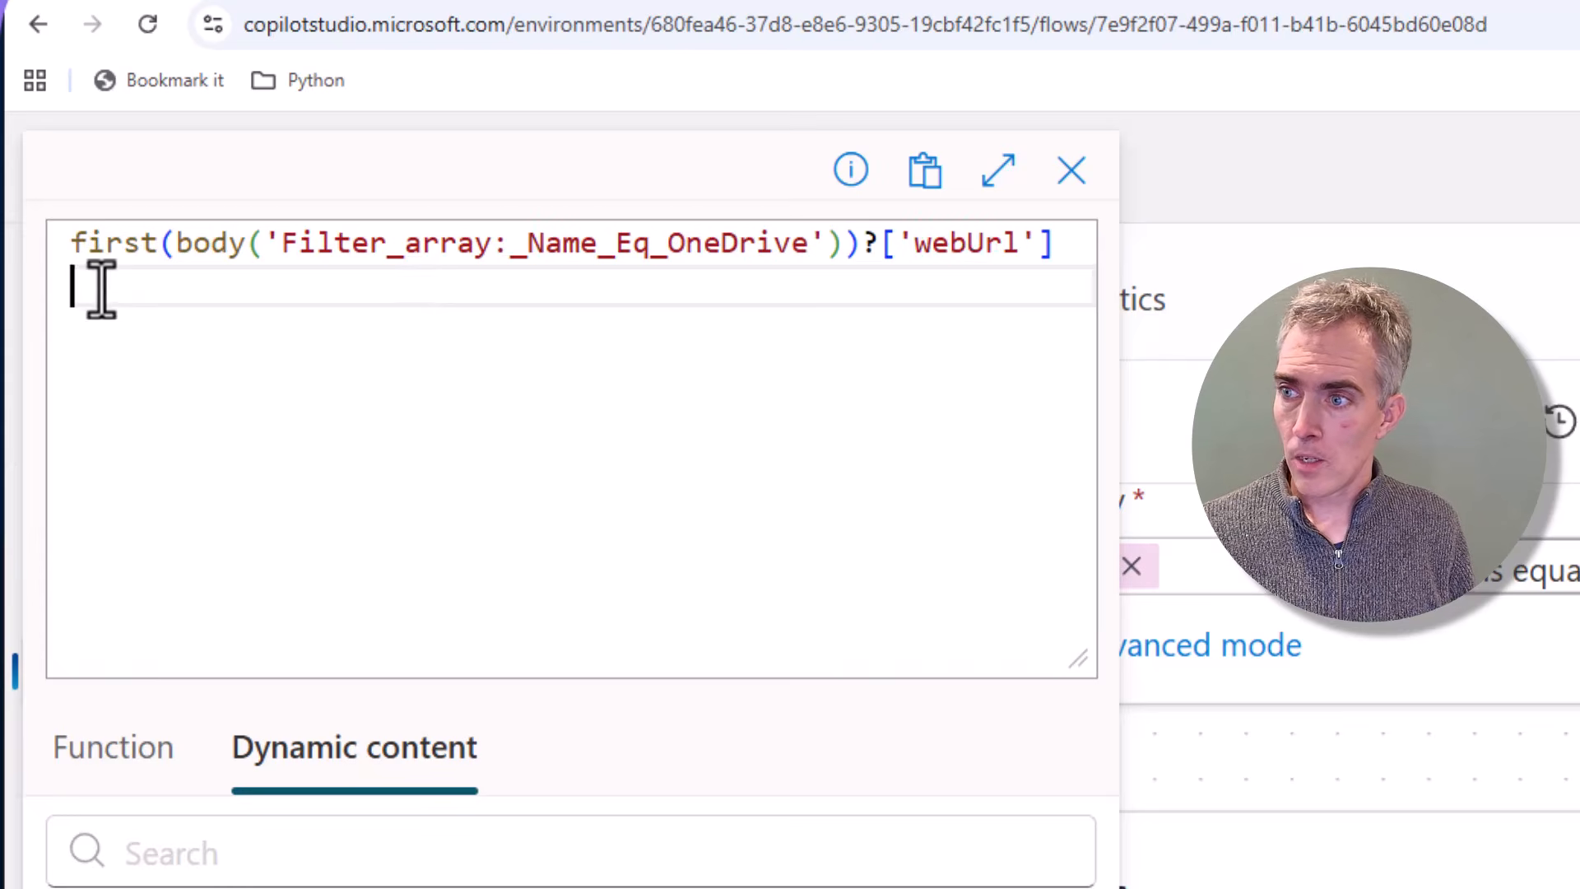
key("BackSpace")
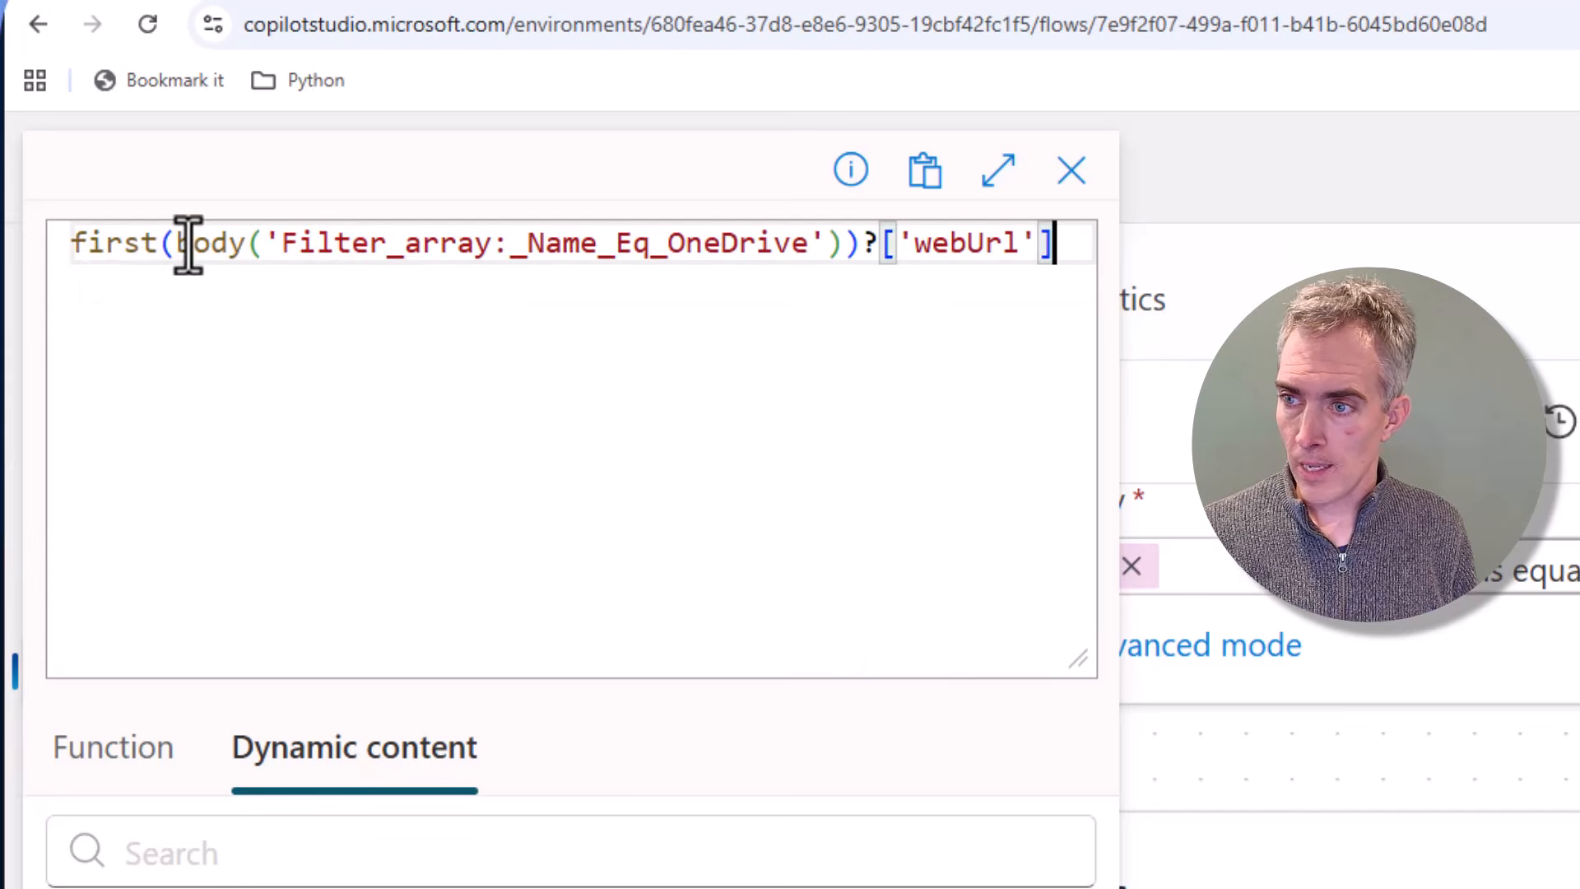
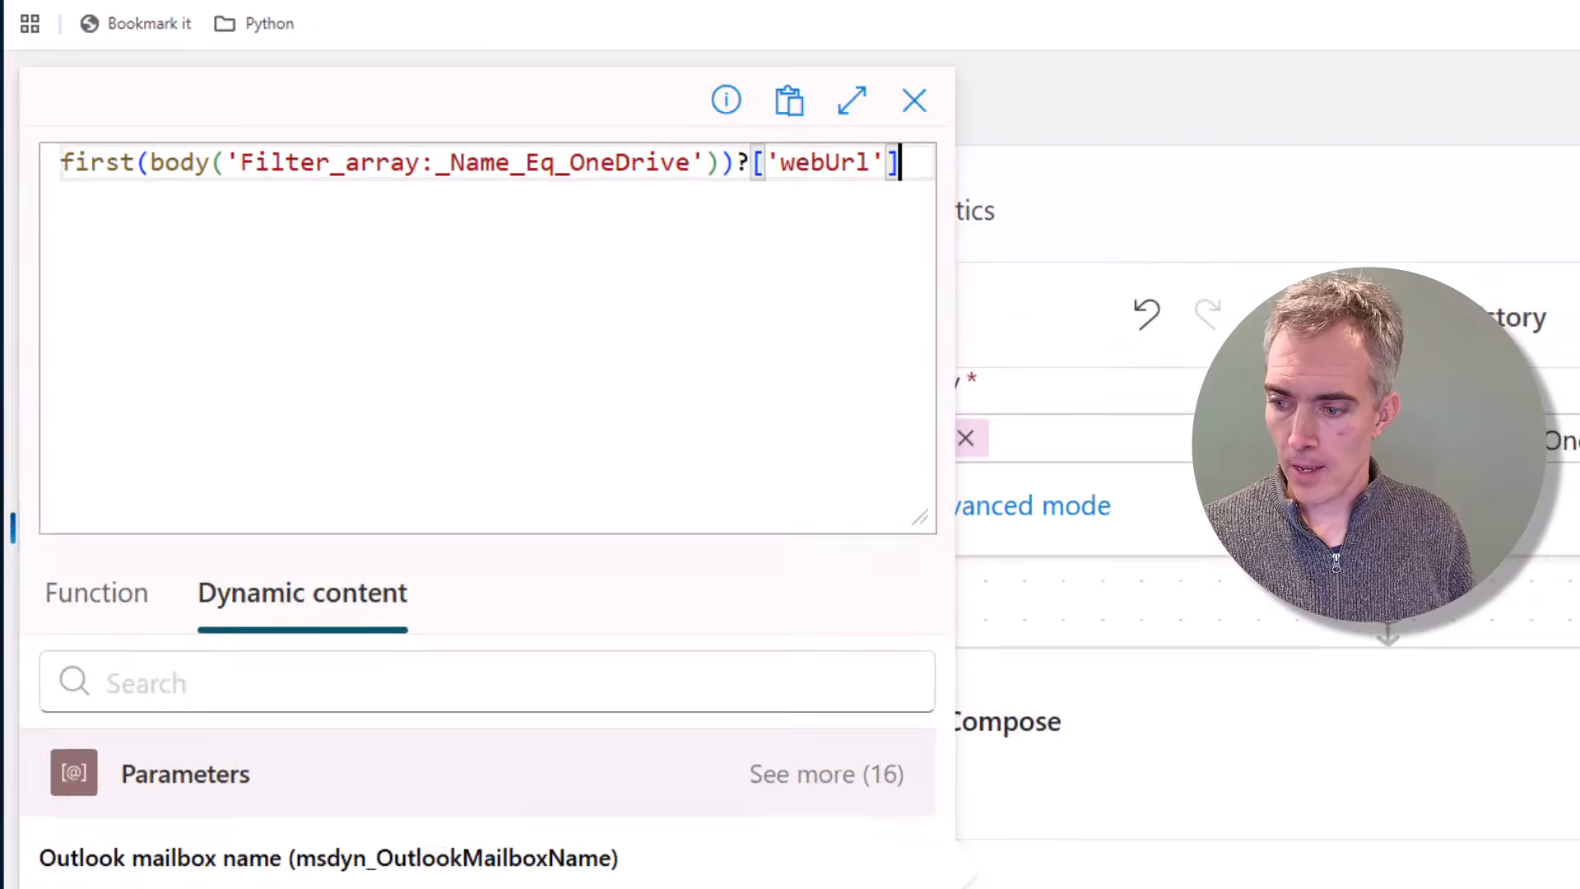
left_click(162, 851)
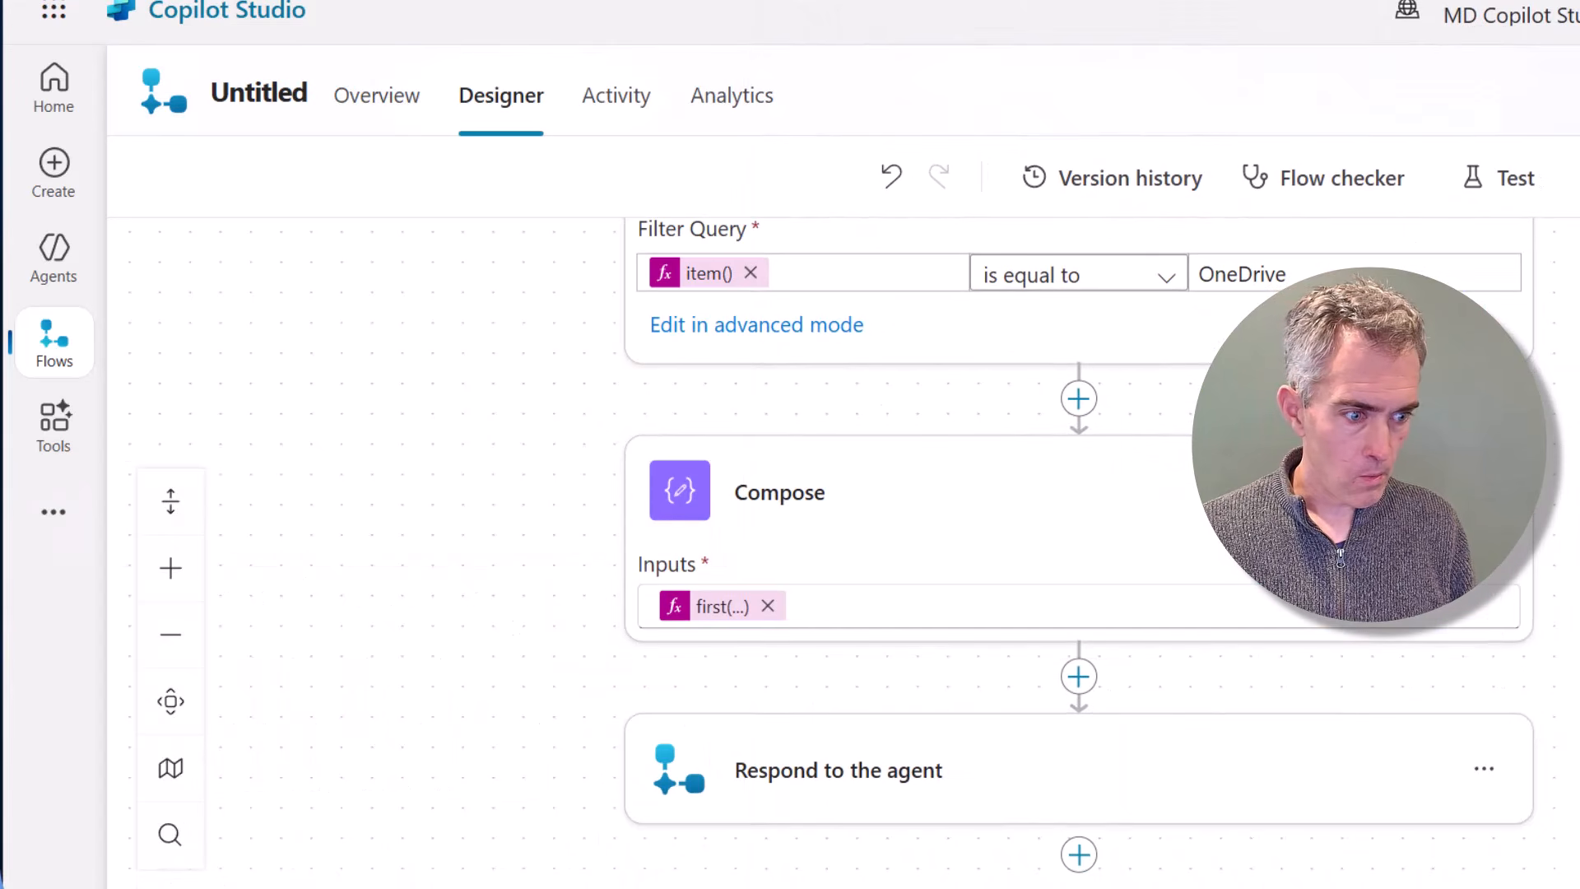
- Append the Path output of Create file after the first(...) expression in Compose's Inputs
left_click(867, 609)
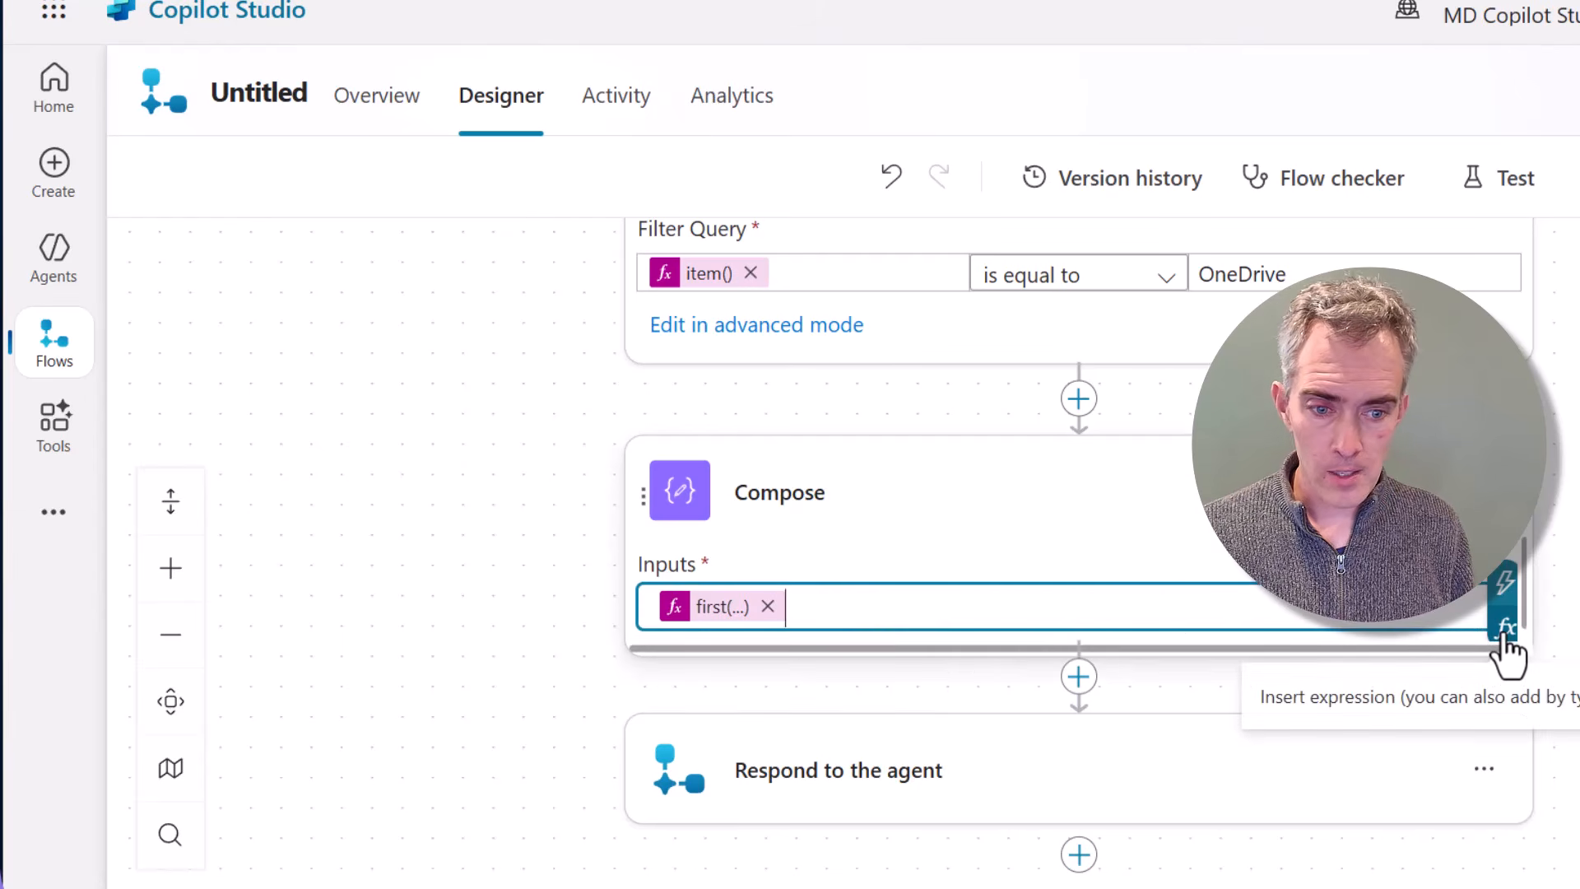
left_click(1505, 636)
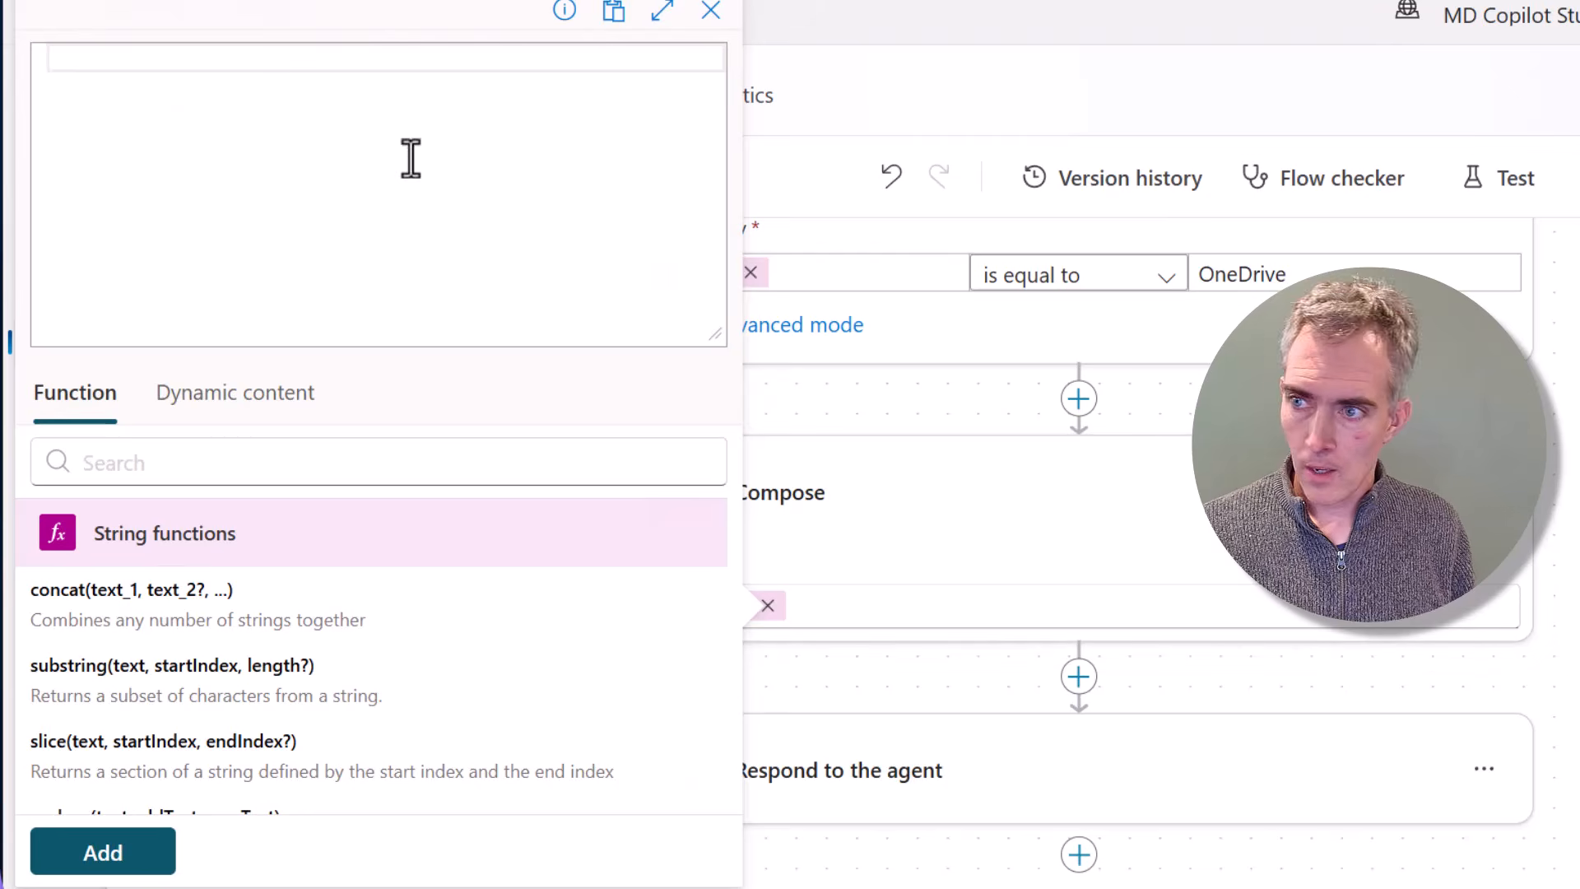
left_click(189, 411)
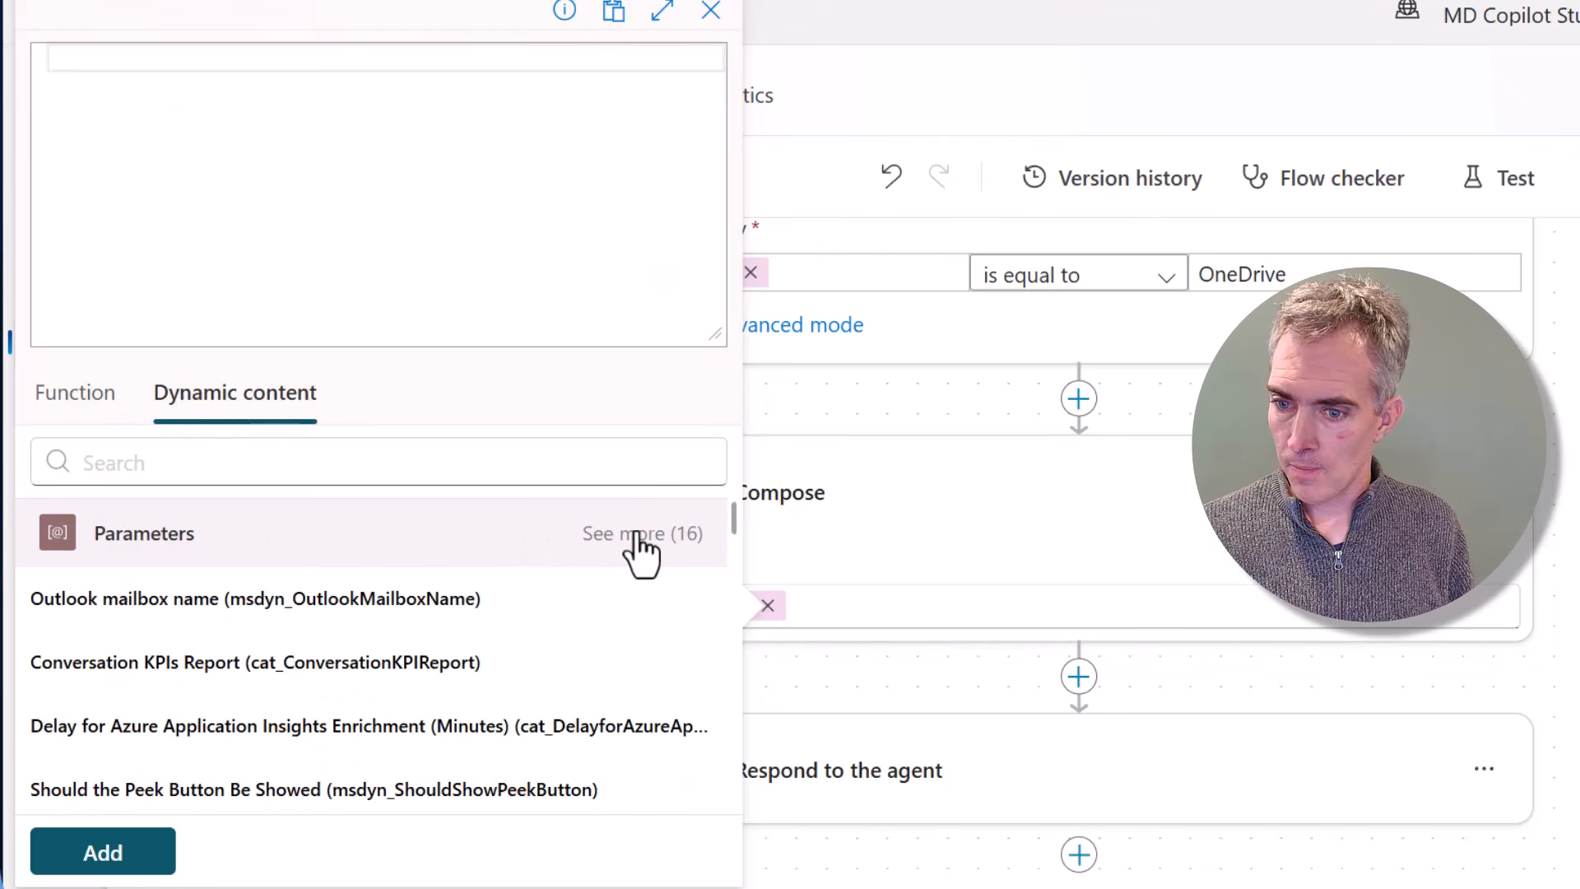
scroll(645, 551, "down", 3)
left_click(362, 464)
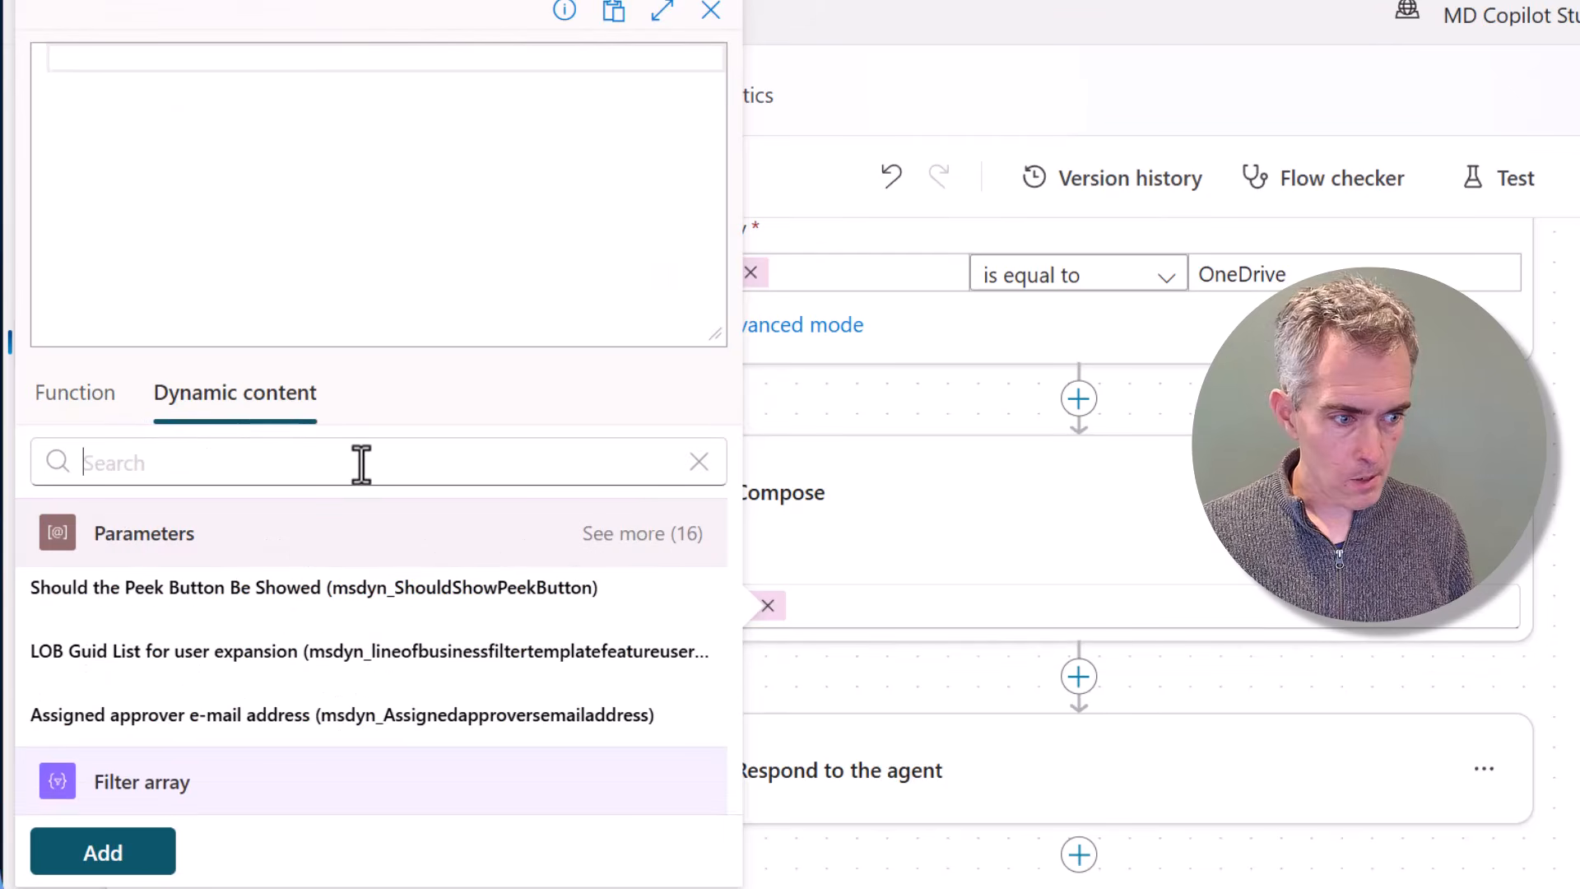
type("path")
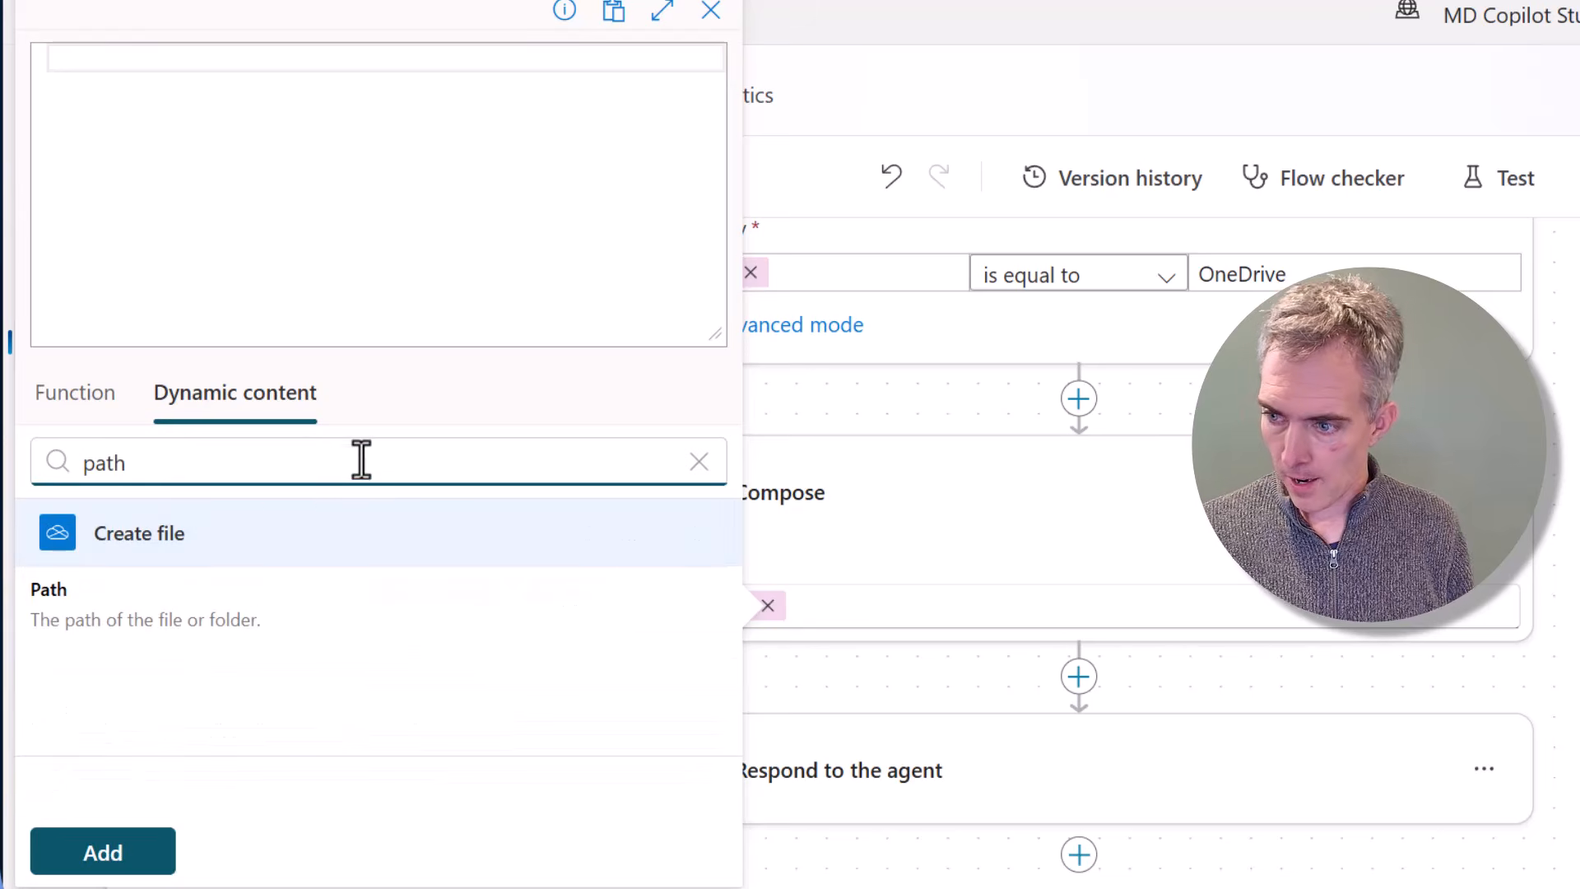
left_click(232, 611)
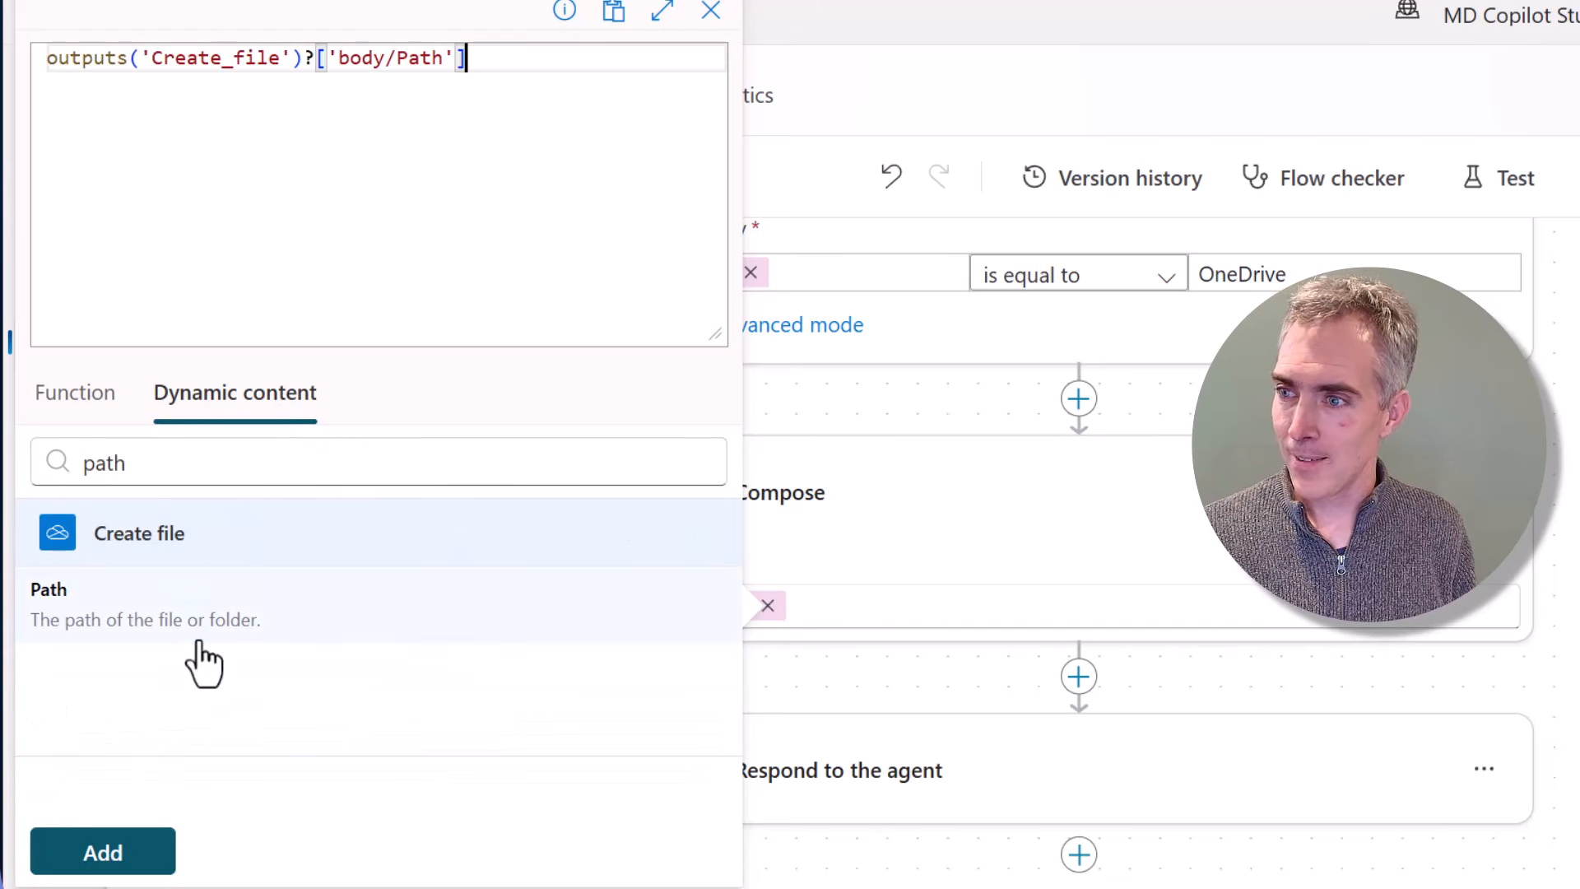
left_click(138, 855)
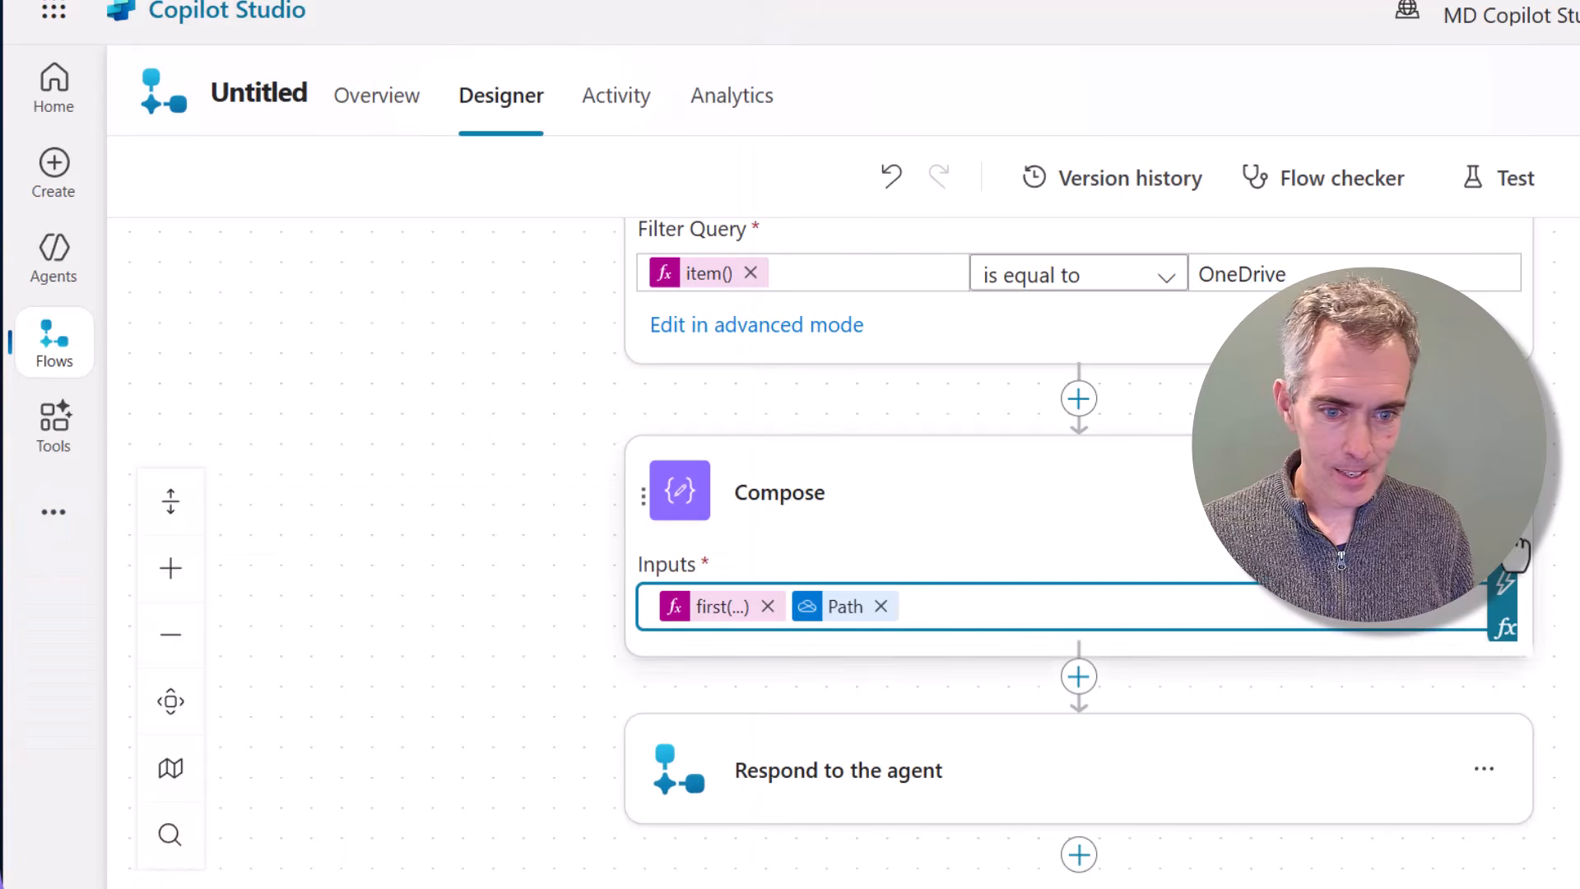
- Rename the Compose action to "Compose: Excel File Path"
left_click(1484, 491)
left_click(1533, 674)
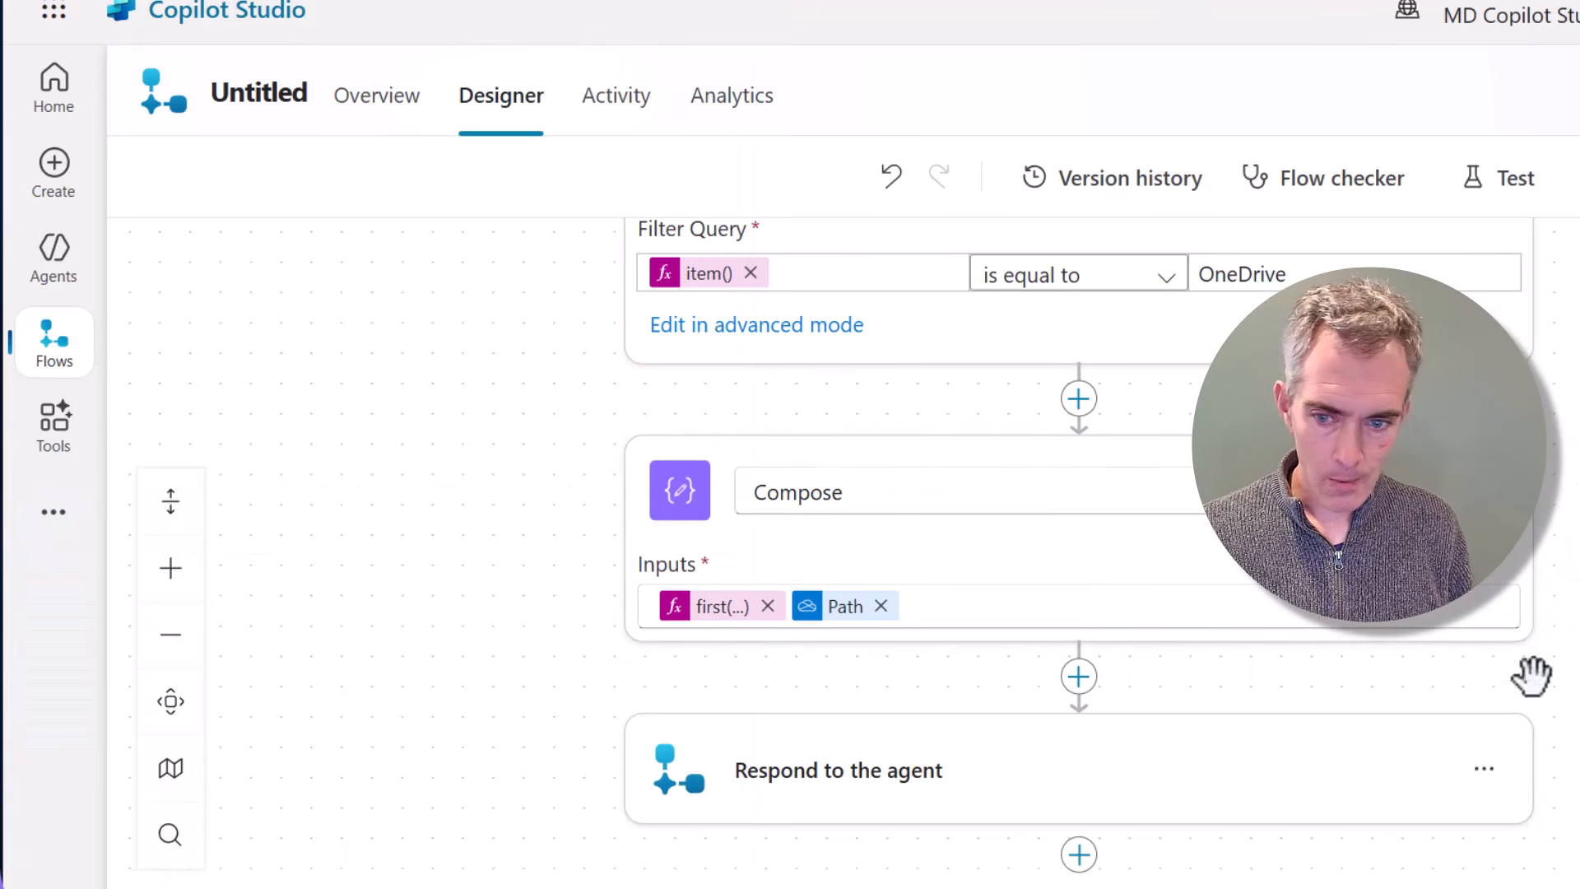
left_click(1029, 491)
type(": Excel File Path")
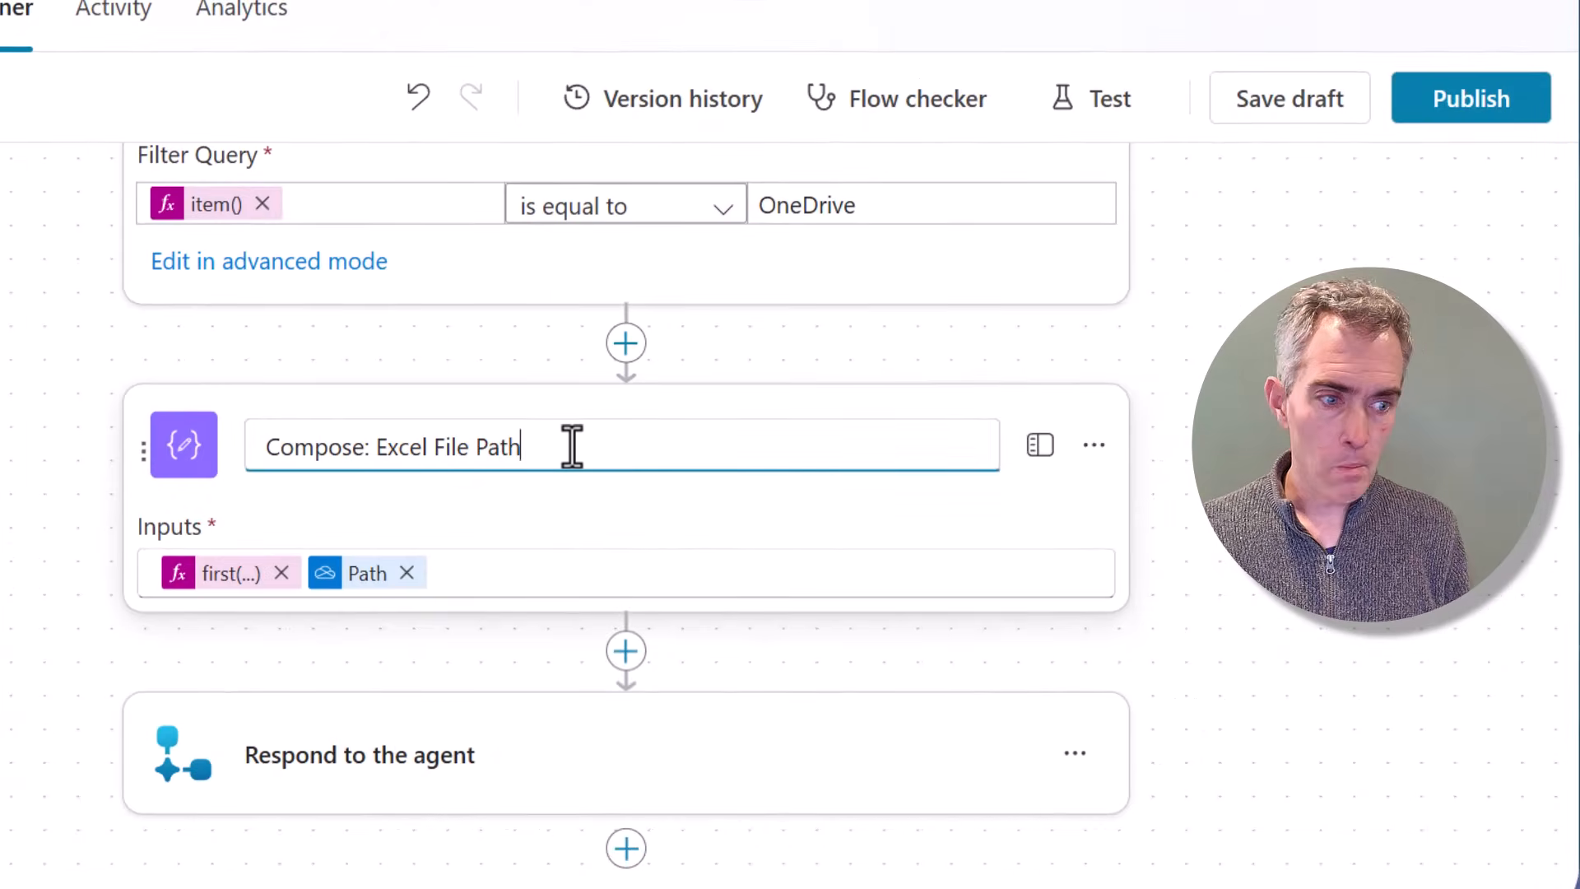
key("Return")
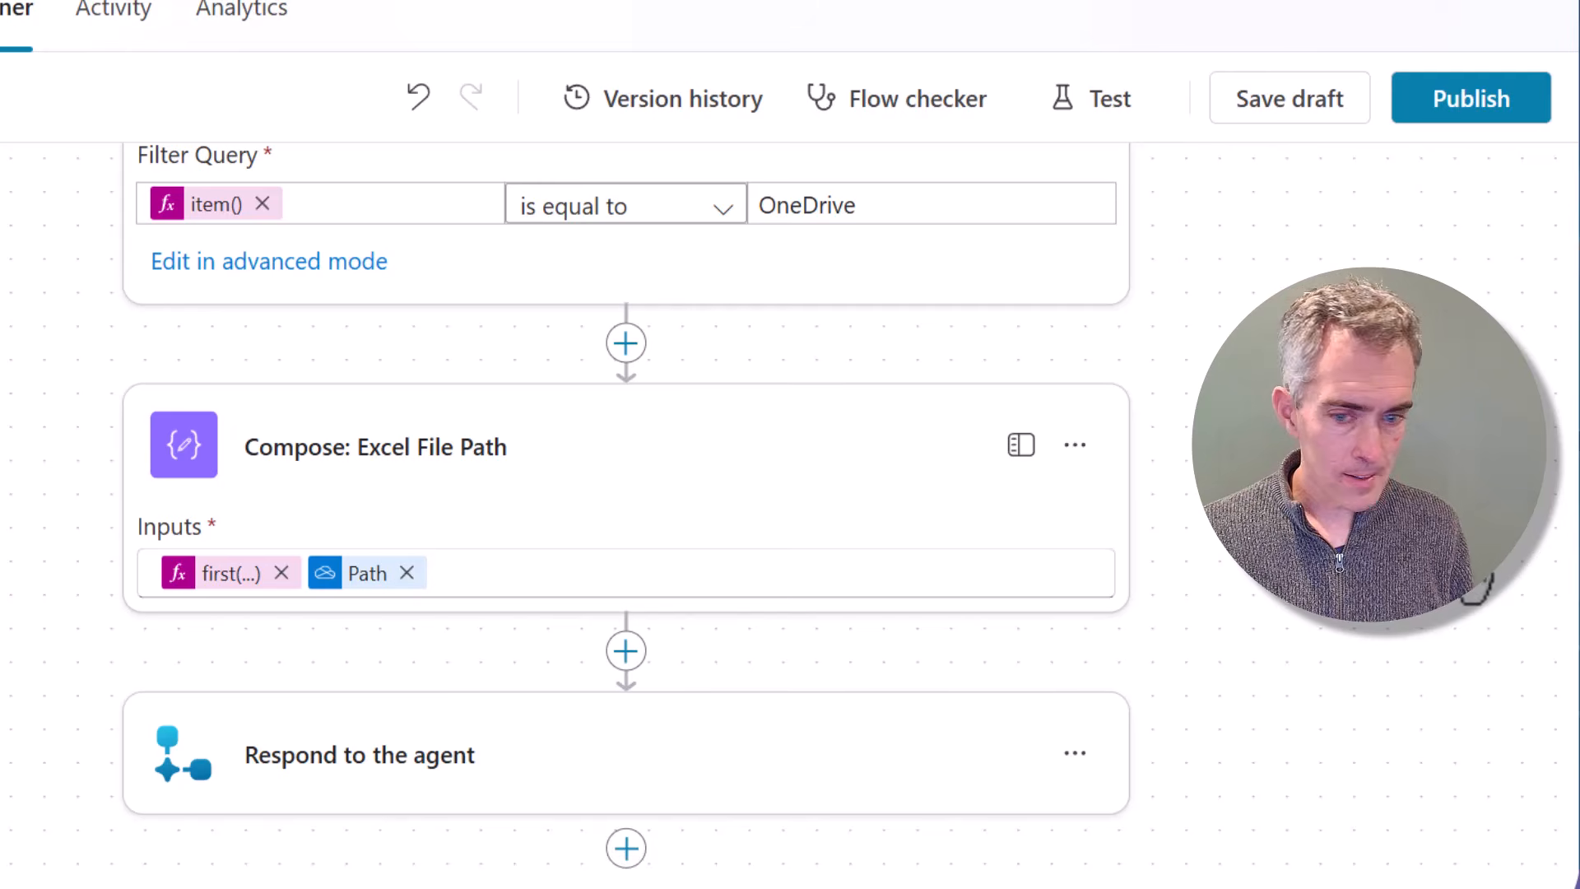
- Add a text output named filePath to Respond to the agent, returning the Compose action's Outputs, and try to publish the flow
left_click(850, 733)
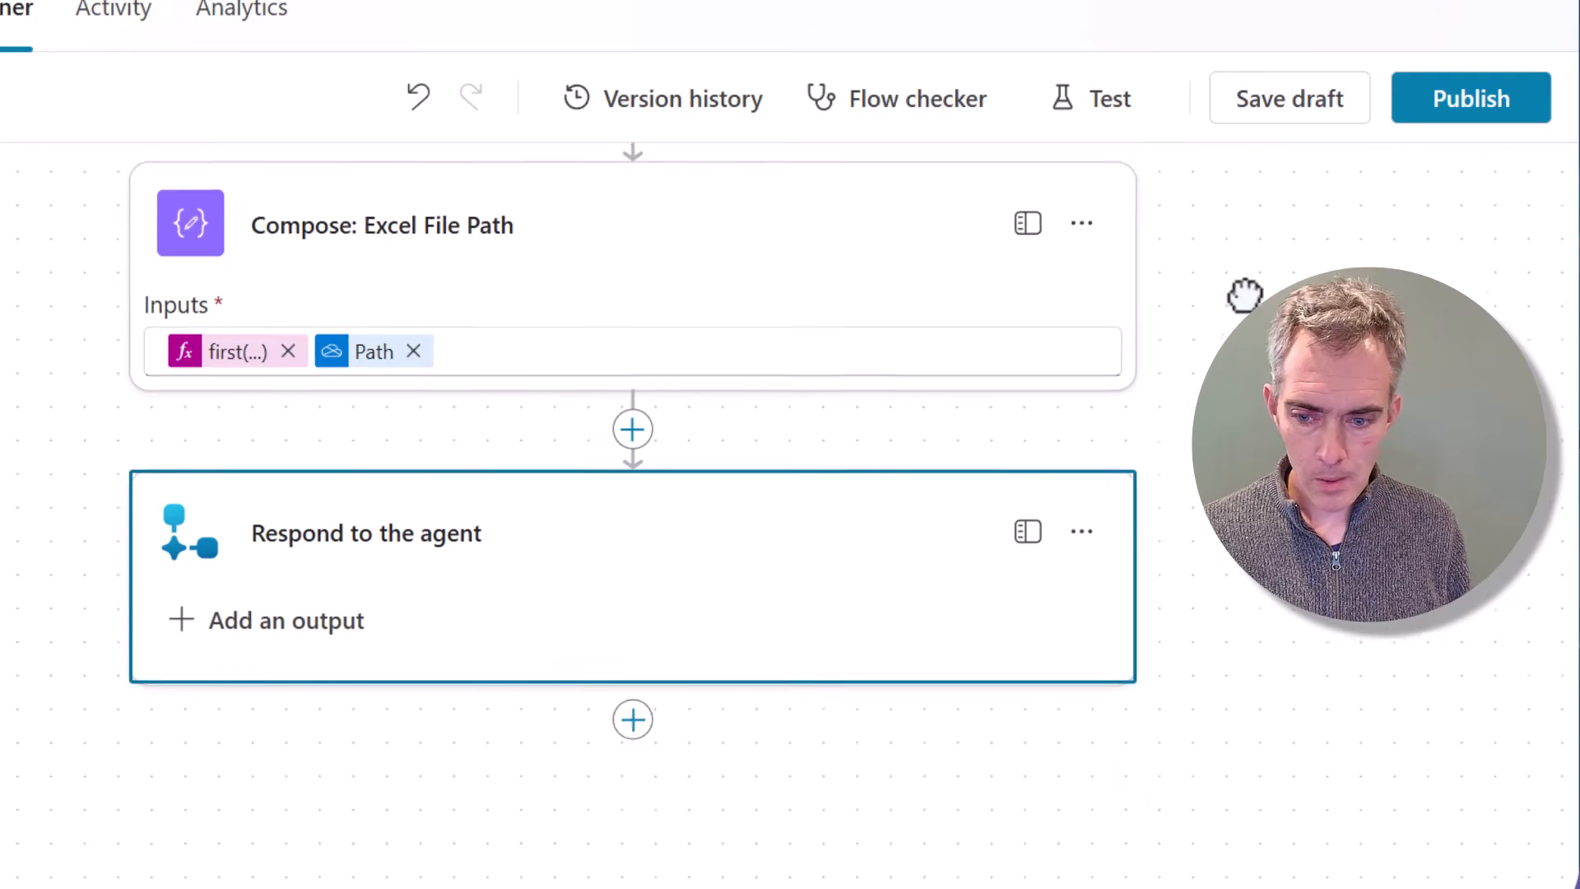
left_click(218, 511)
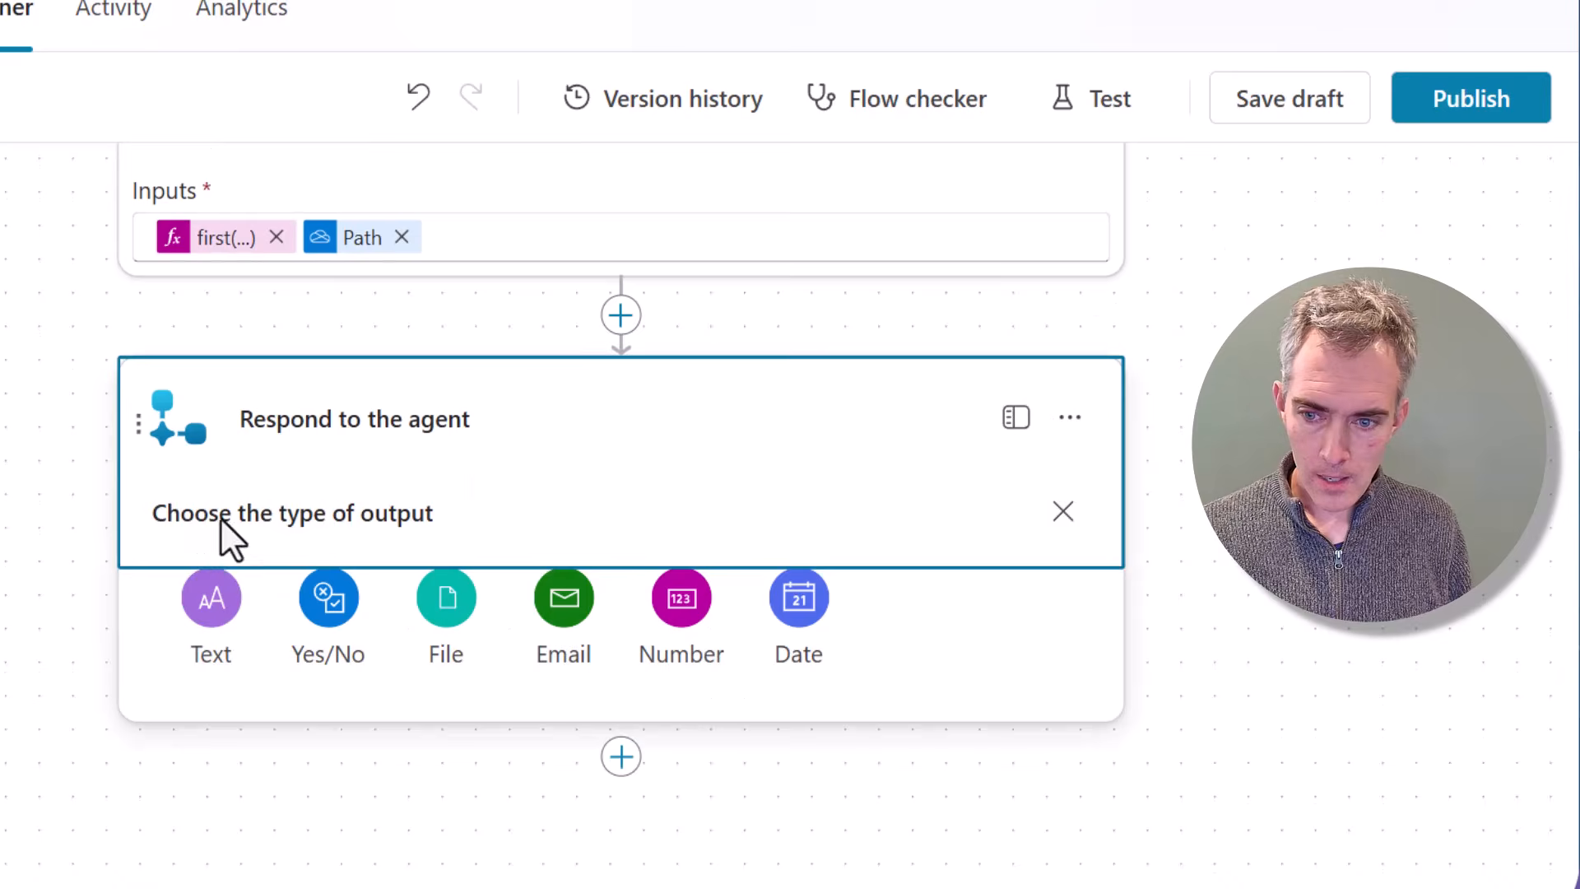
left_click(231, 611)
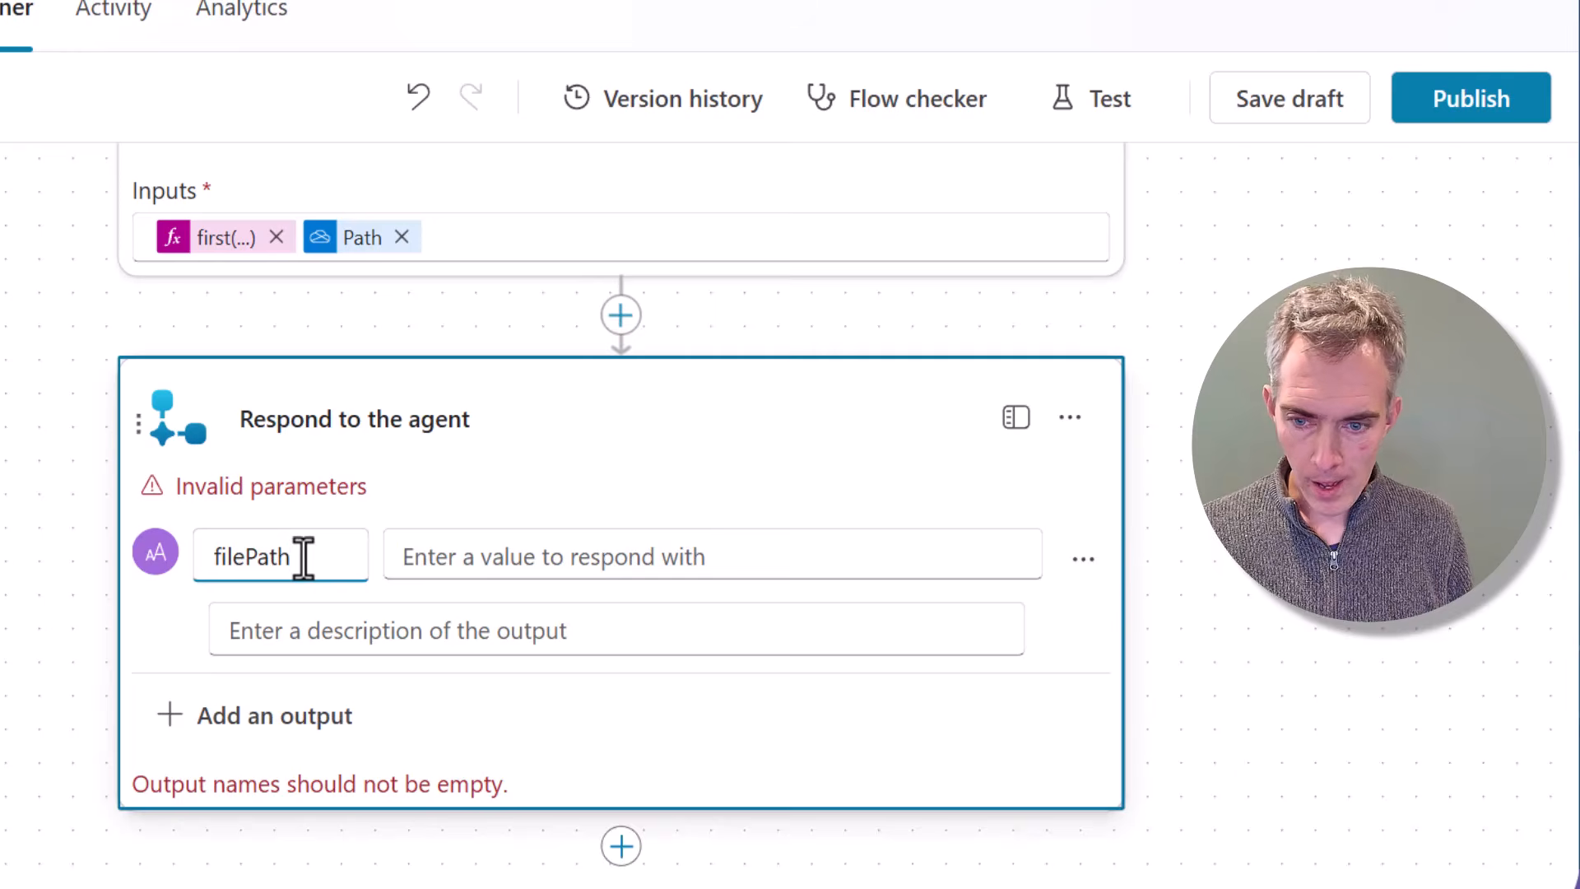
left_click(407, 556)
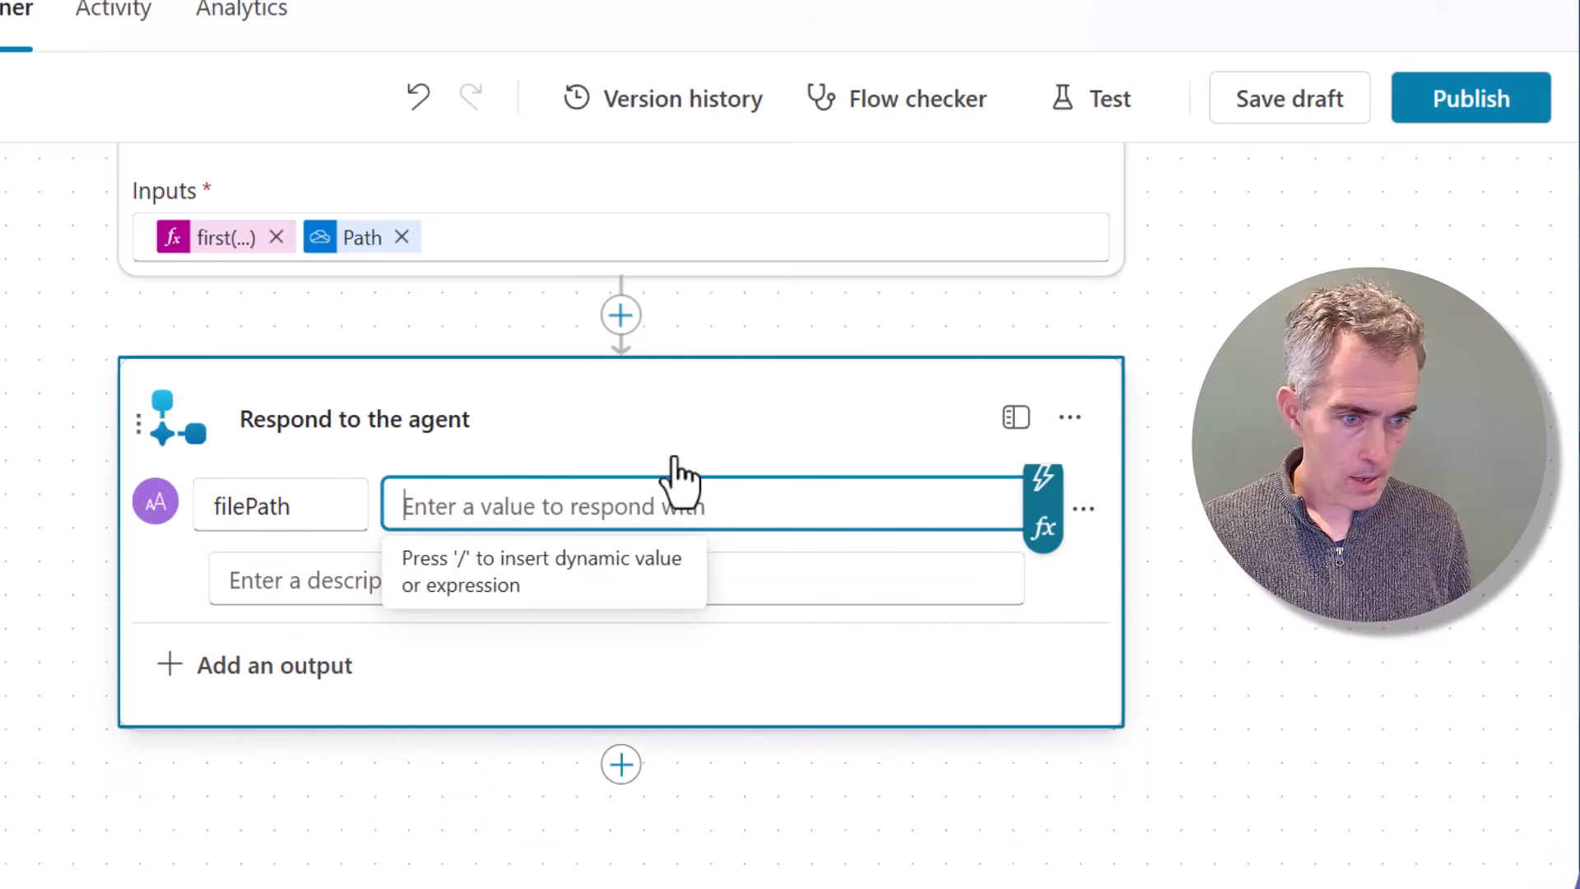
left_click(1045, 542)
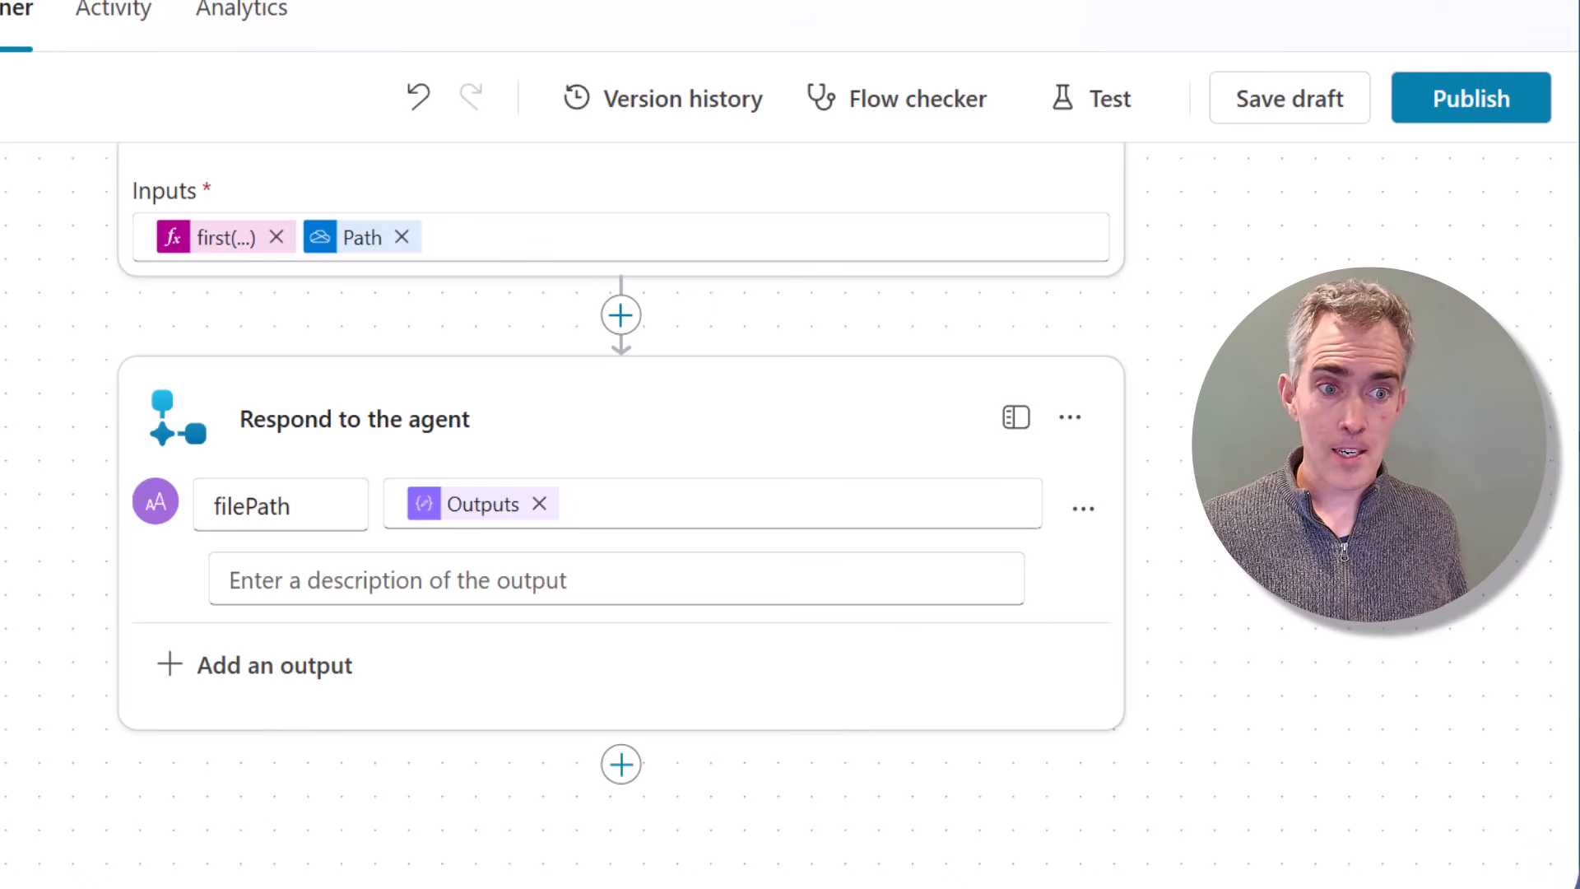
left_click(1469, 114)
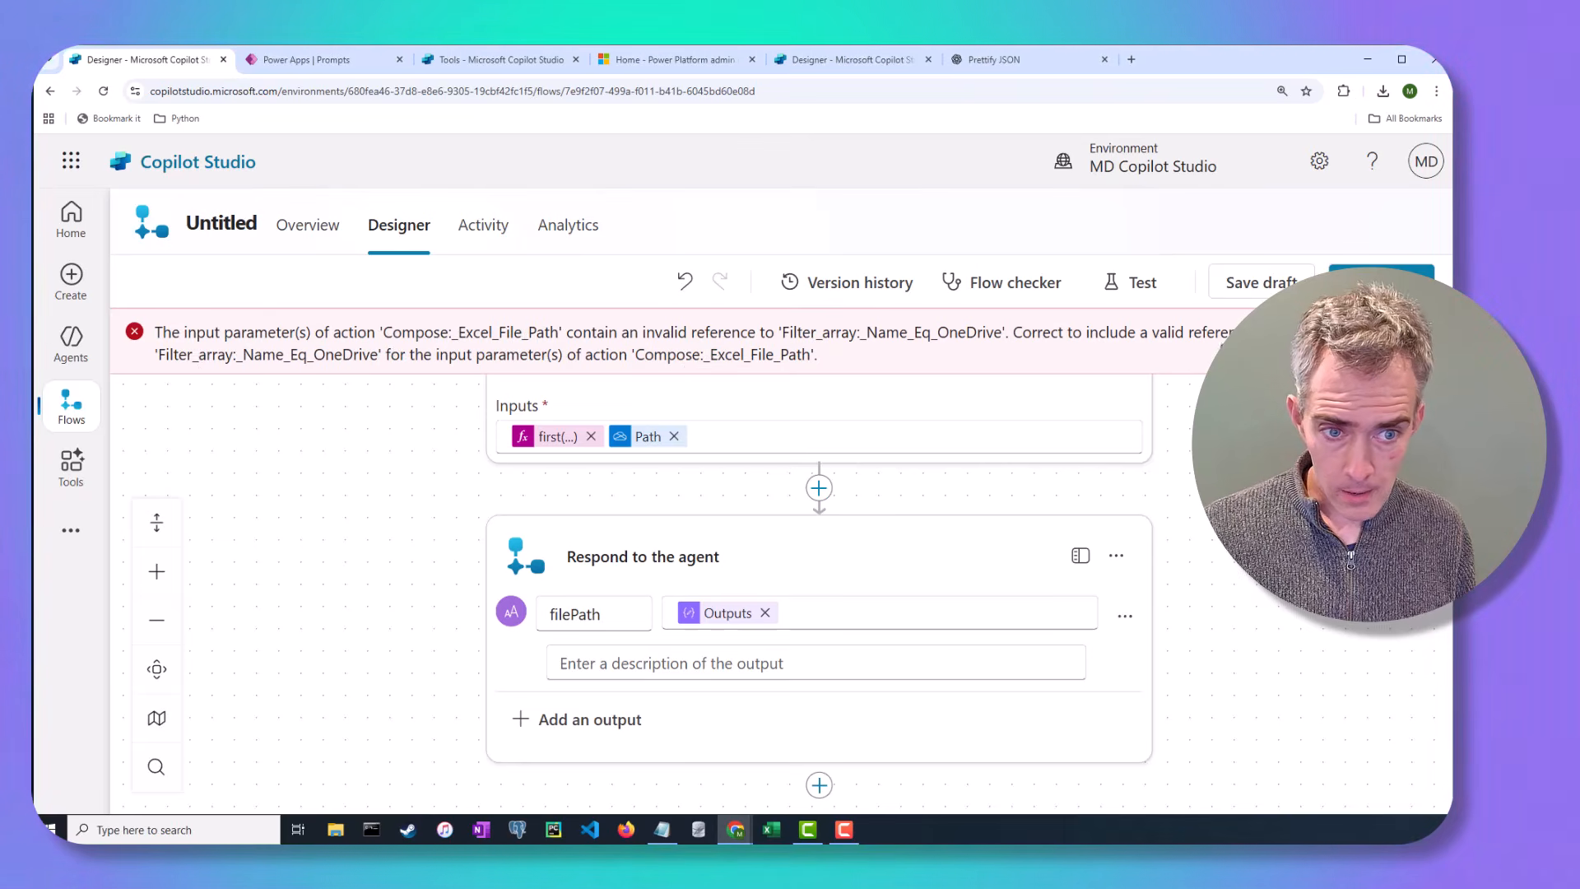
- Rename the Filter array action to "Filter array: Name eq OneDrive" and publish the flow
scroll(1188, 494, "up", 3)
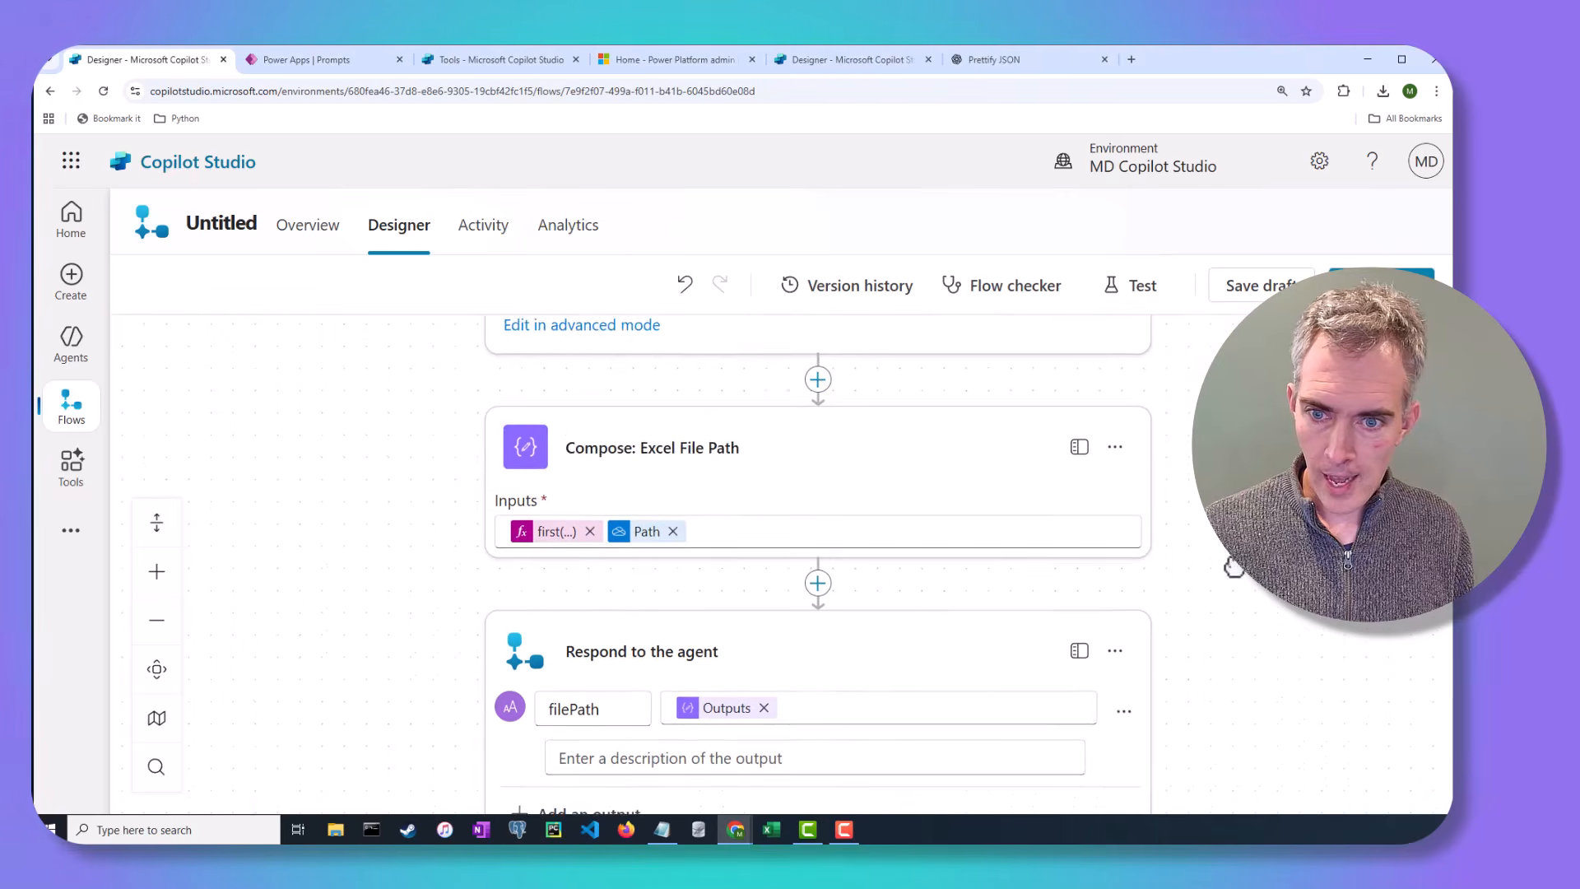
scroll(1188, 494, "up", 3)
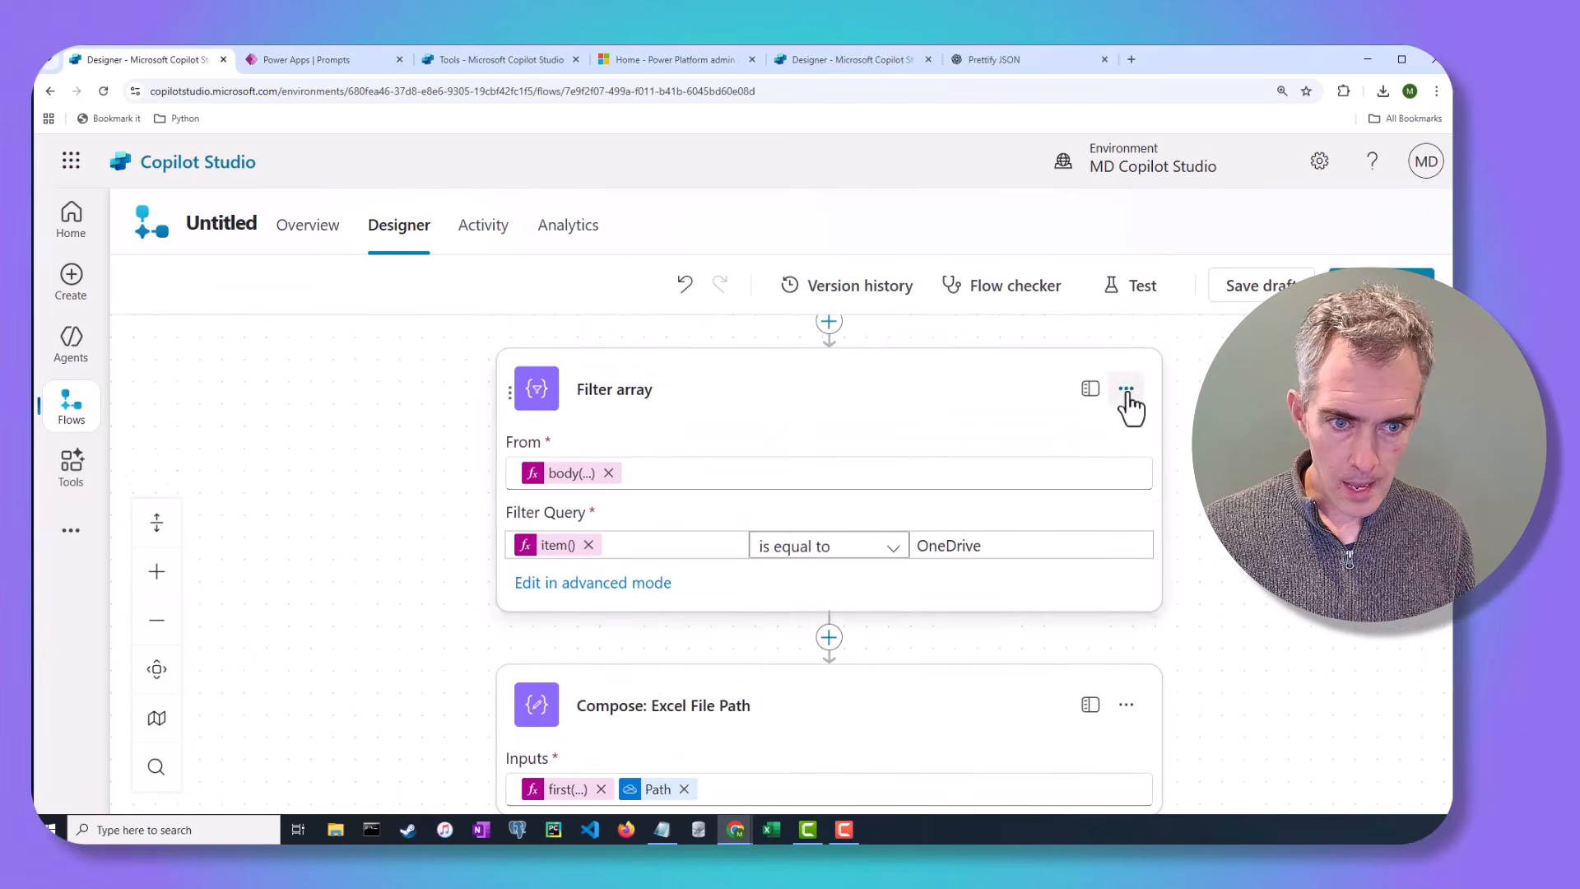
left_click(1126, 389)
left_click(1221, 543)
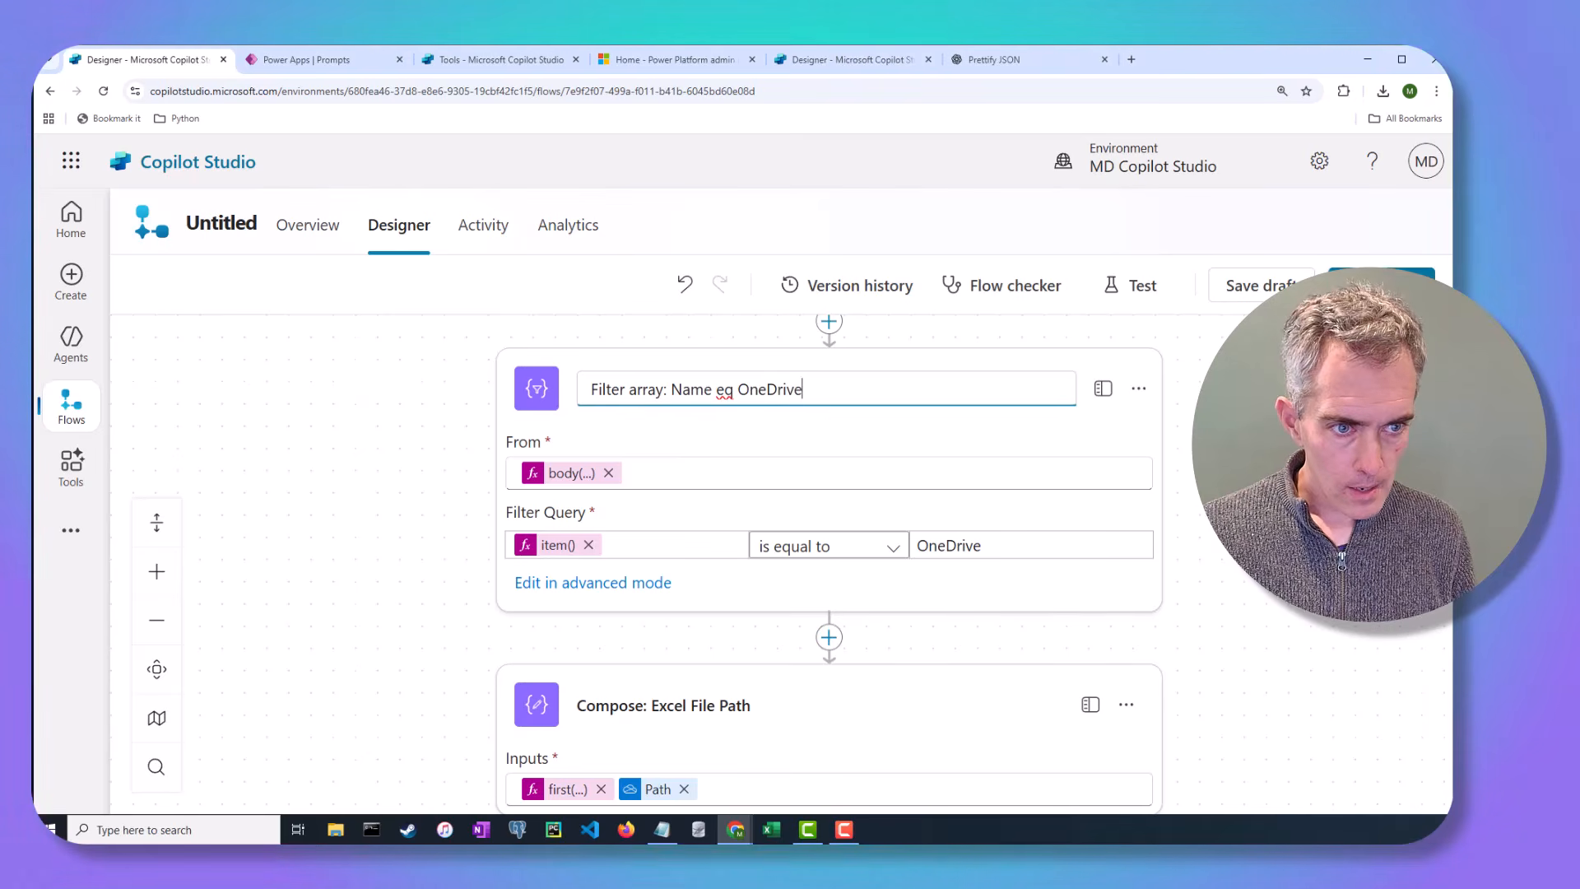
key("Return")
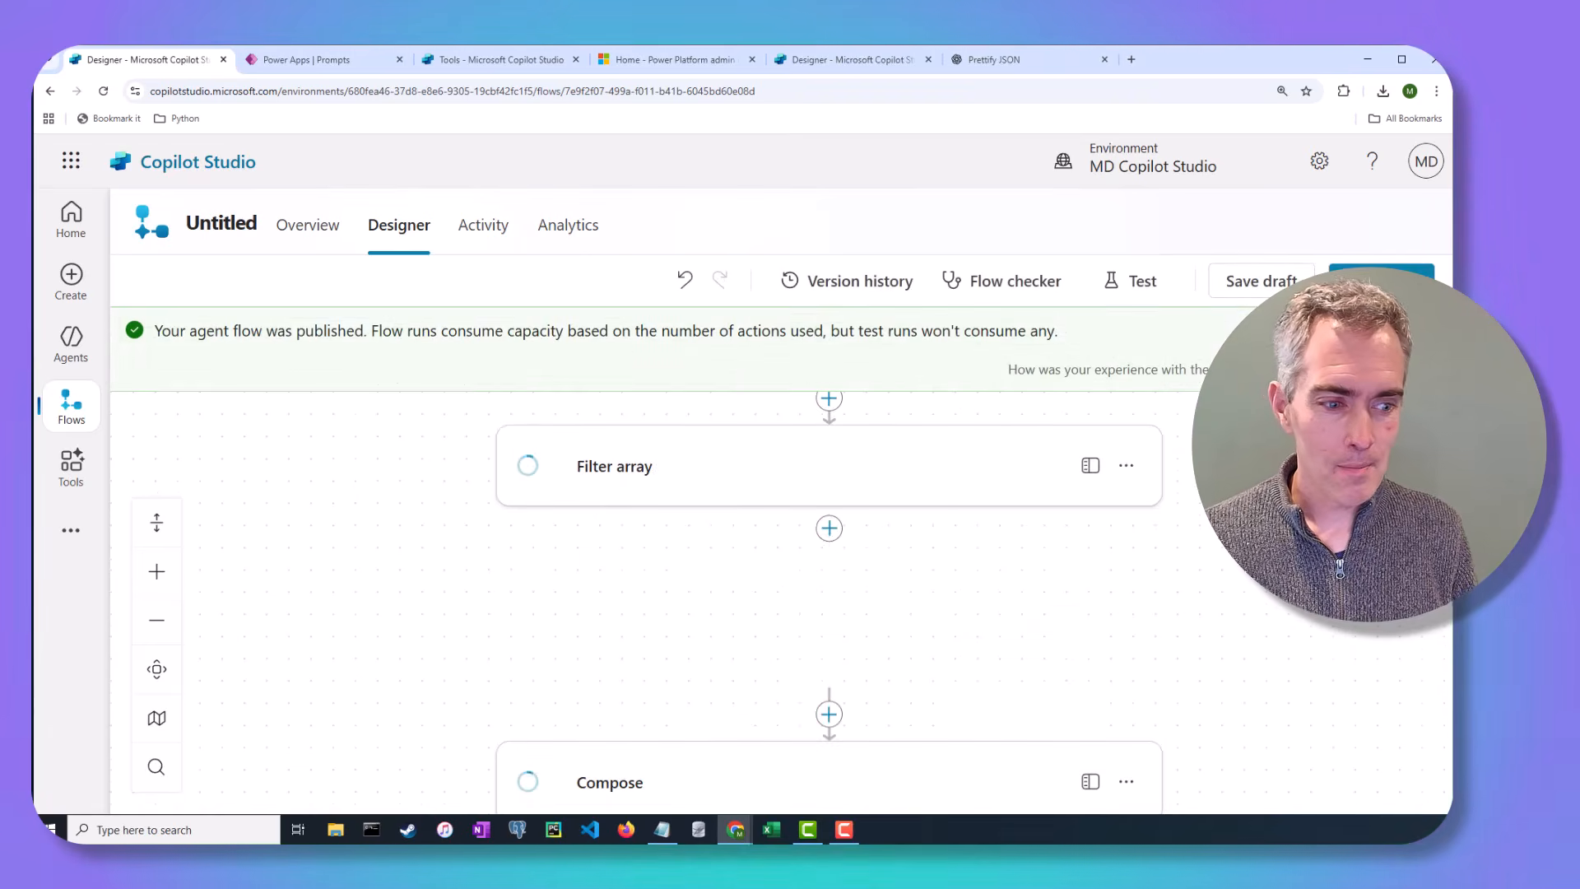
- Run a manual test of the published flow with a receipts file as the File content input
left_click(1134, 284)
left_click(1137, 303)
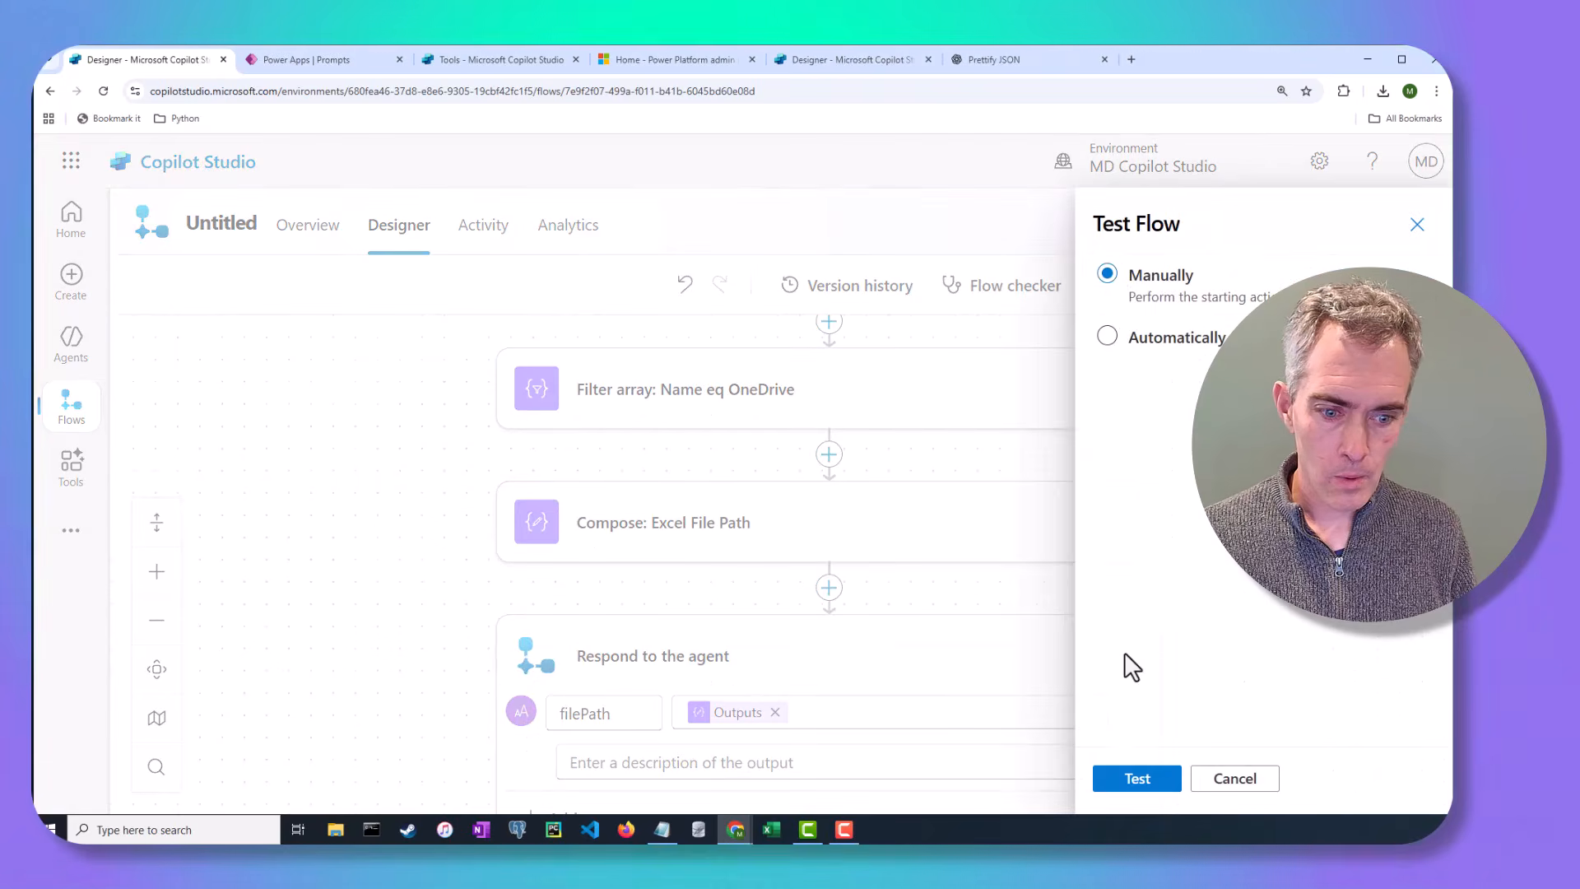
left_click(1137, 778)
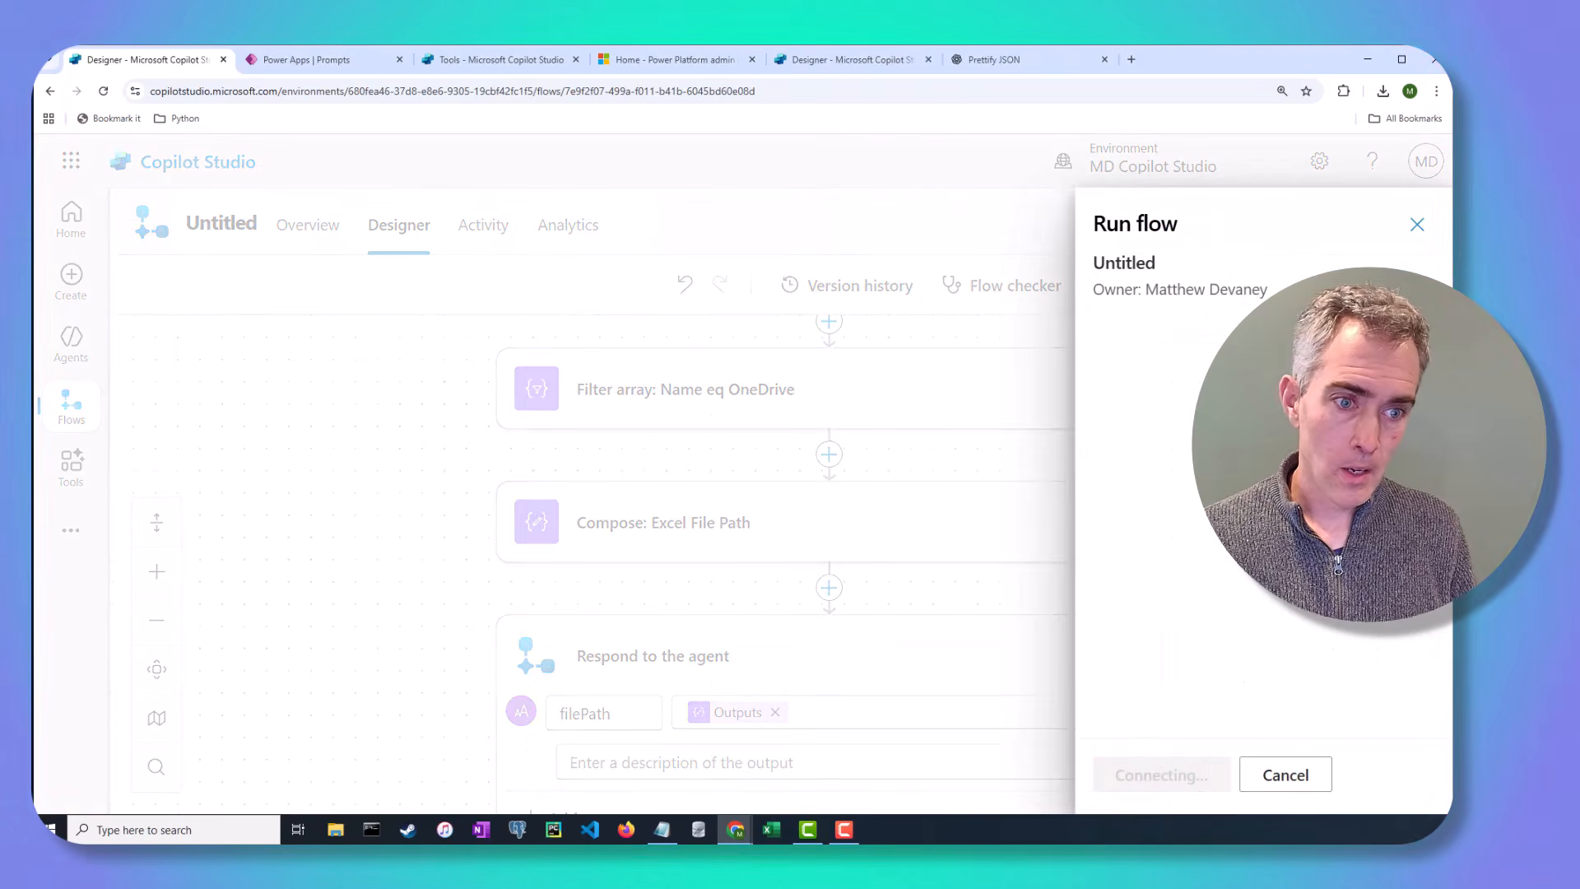
left_click(1148, 372)
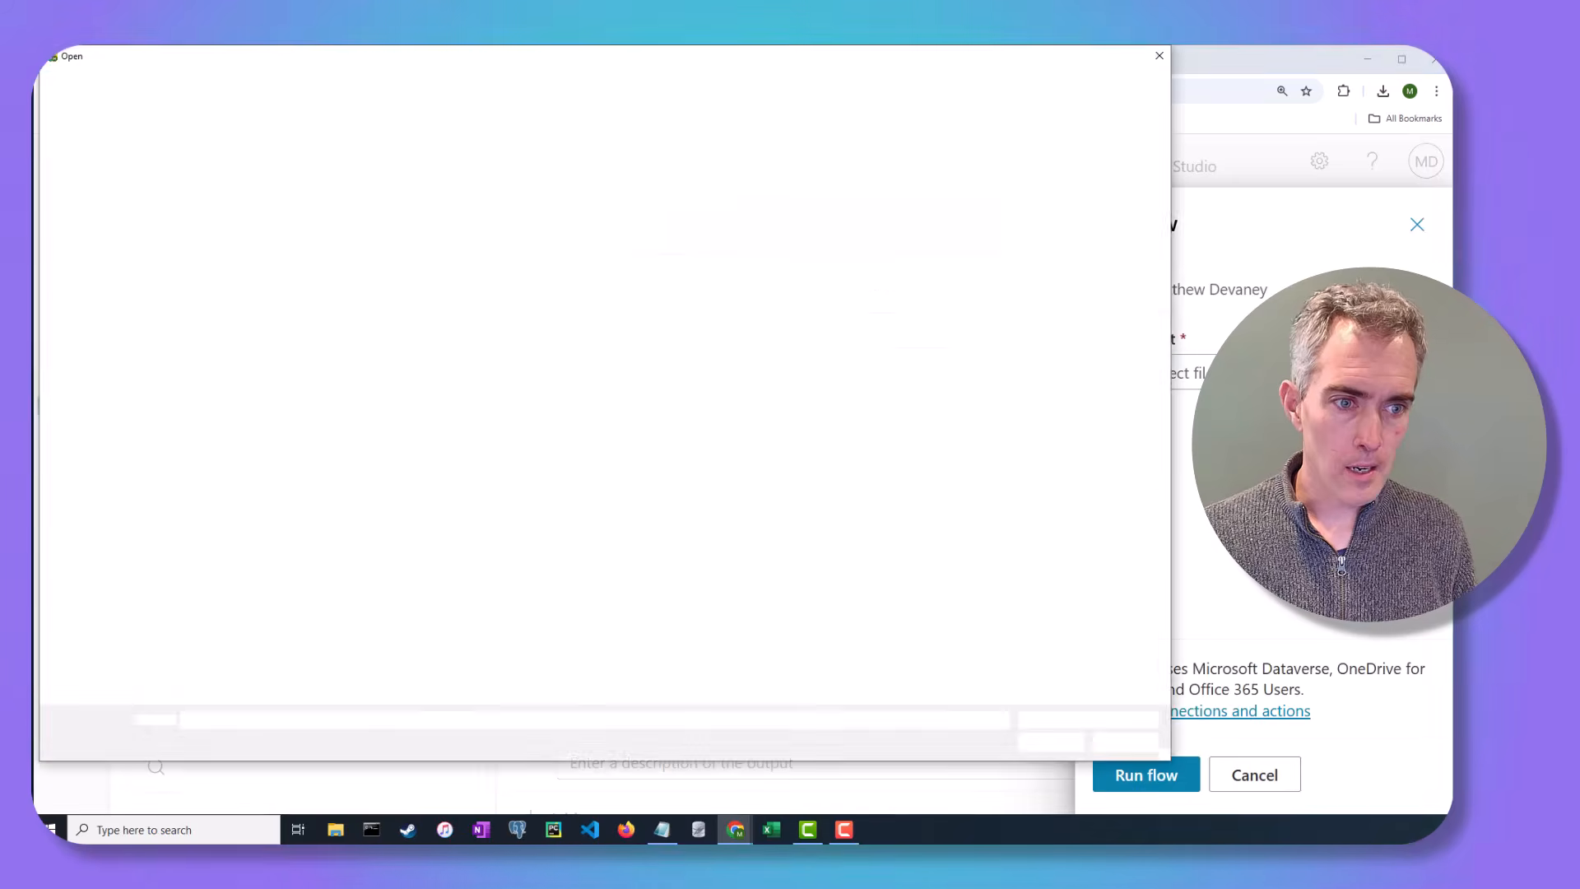
scroll(905, 477, "down", 5)
double_click(906, 613)
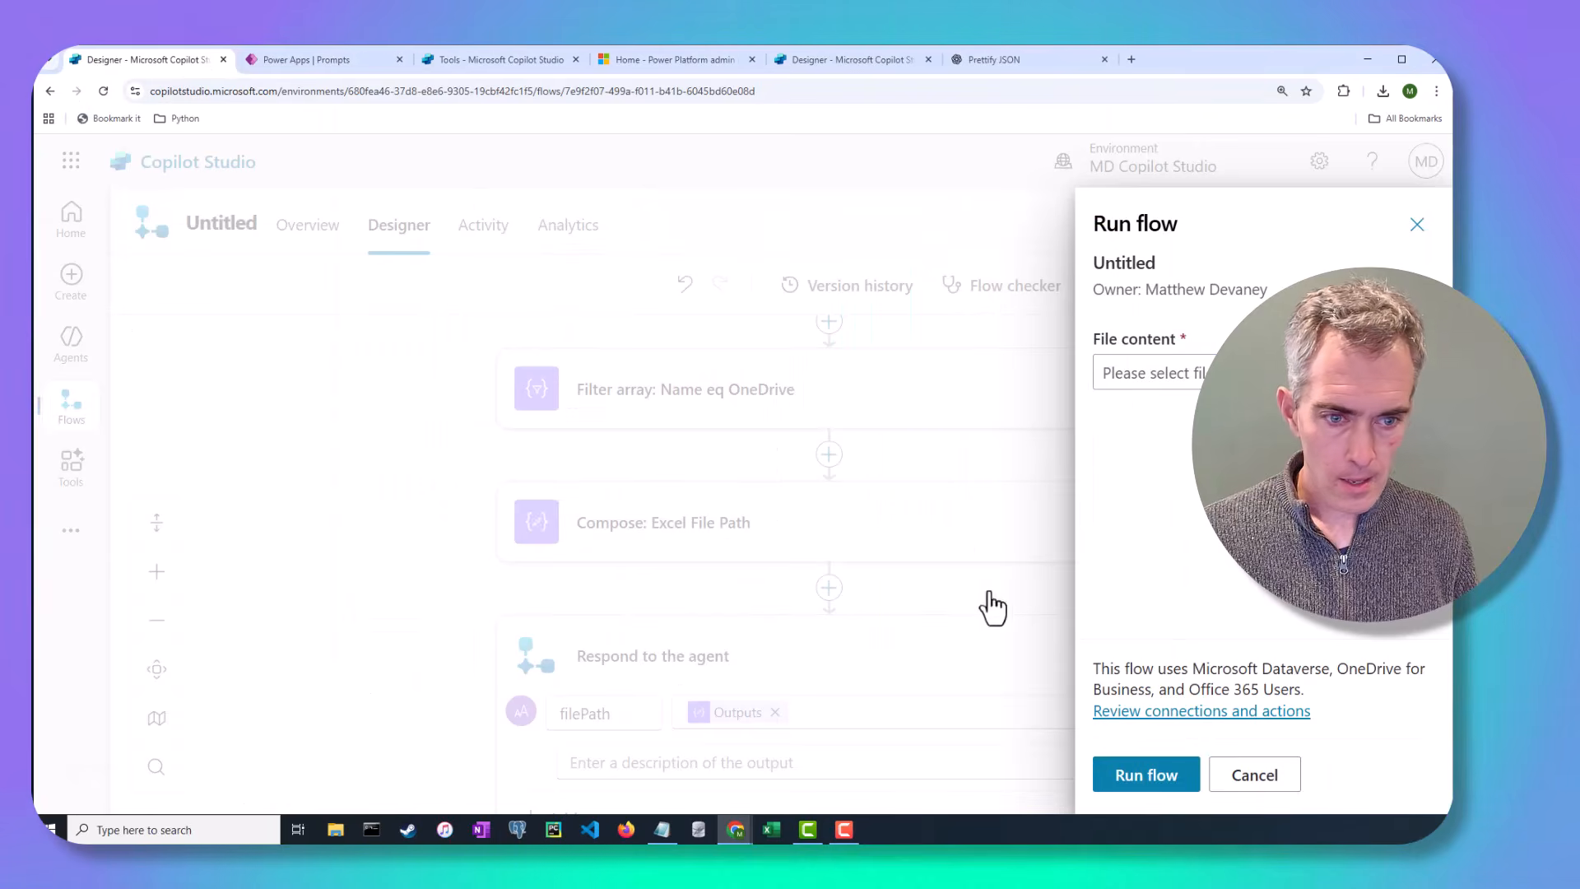
left_click(1167, 781)
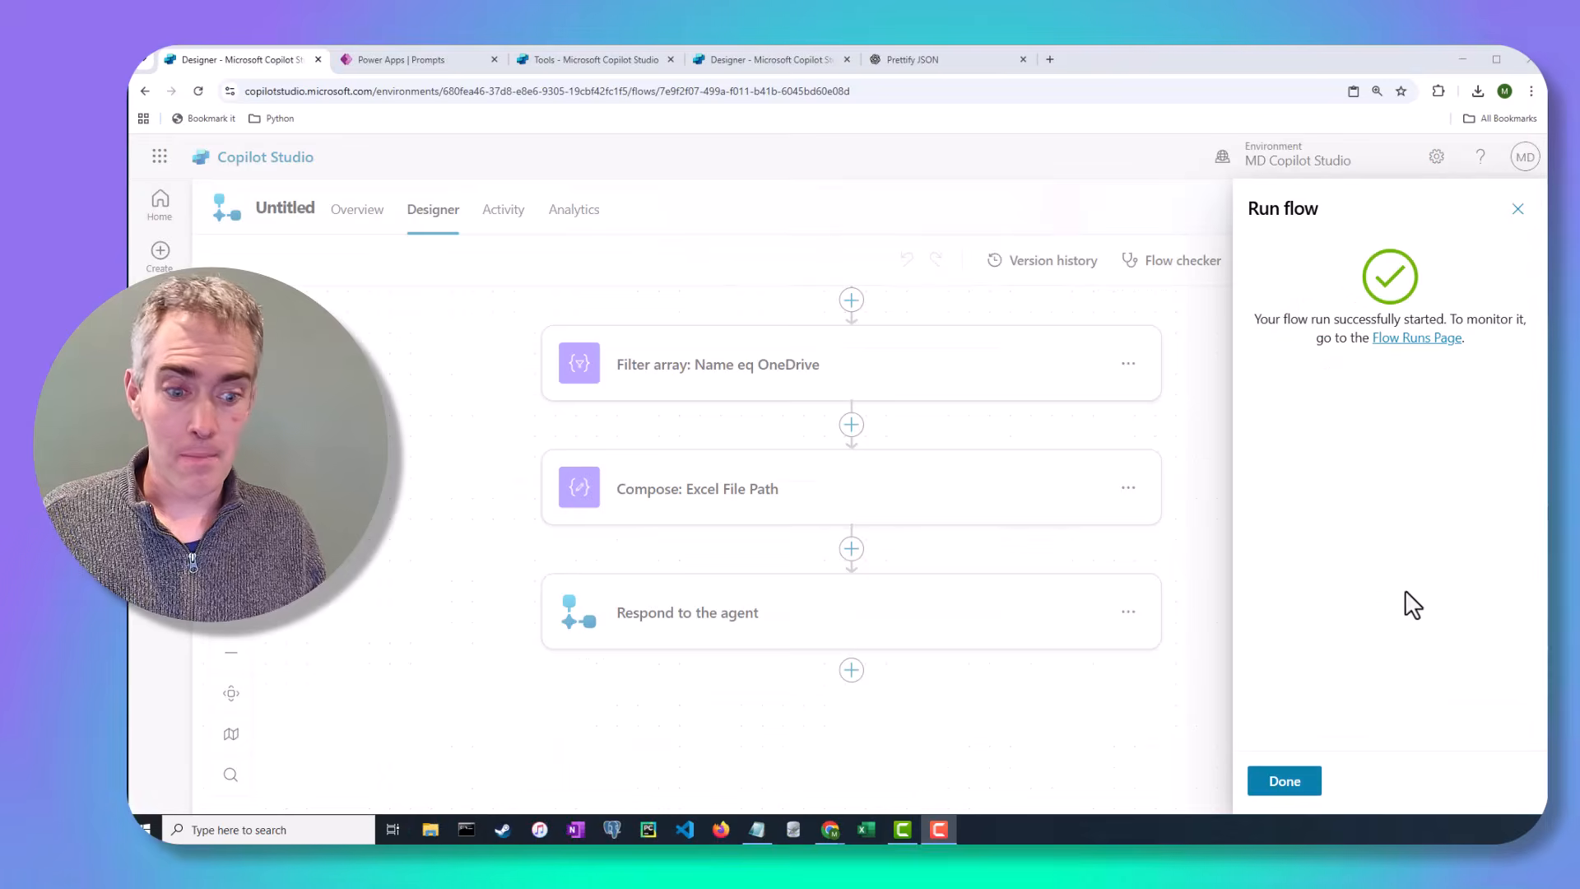
left_click(1308, 785)
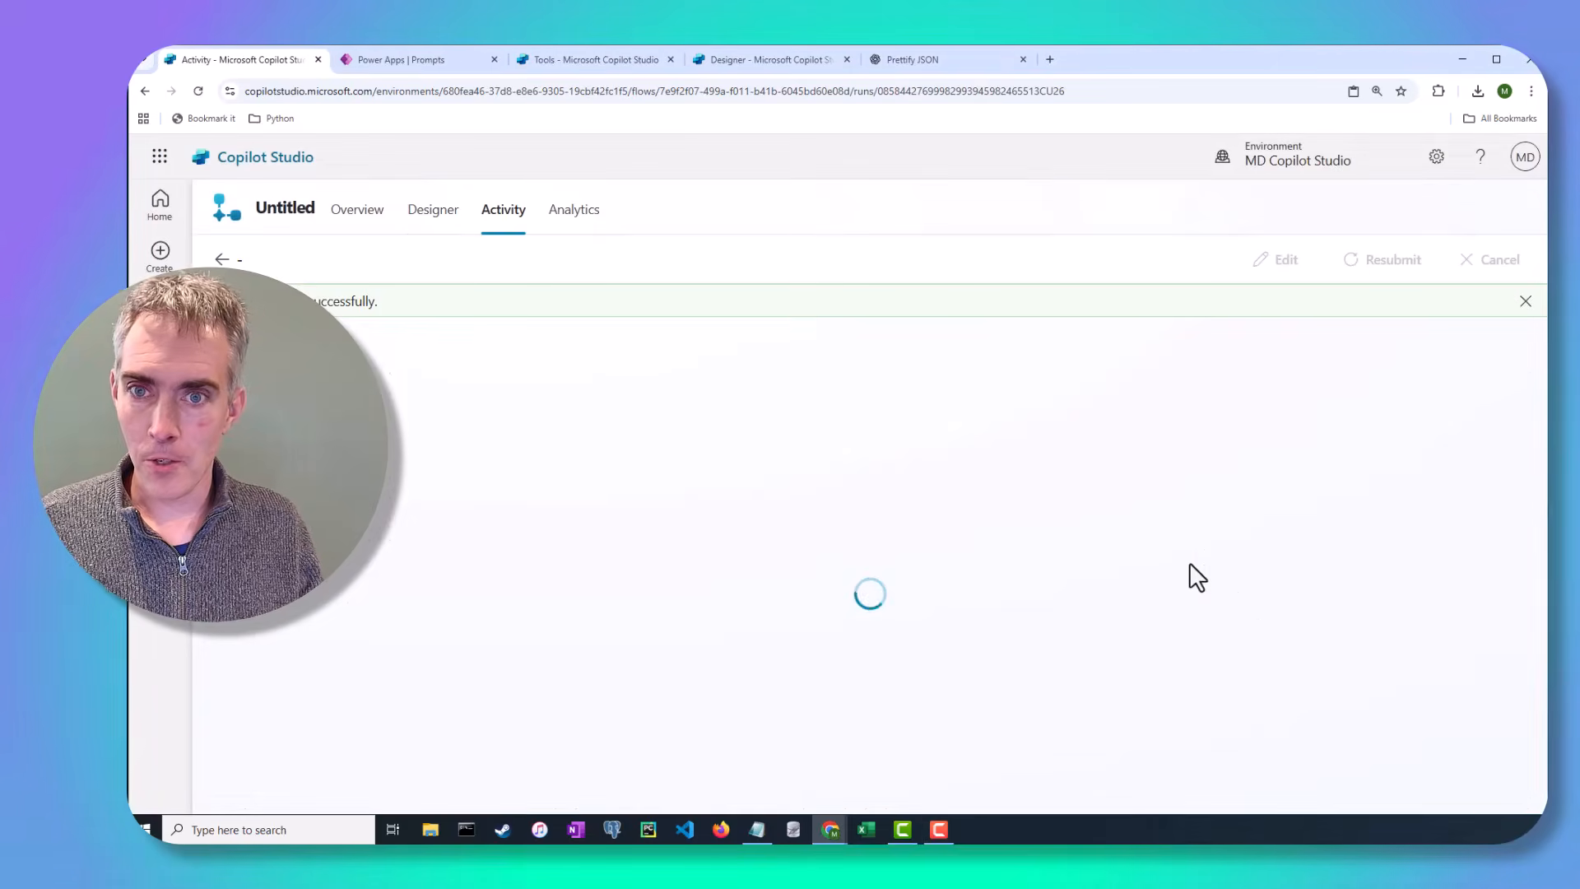
- Inspect the Compose: Excel File Path action in the test run and copy its Outputs value
scroll(1264, 519, "down", 3)
scroll(1264, 518, "down", 5)
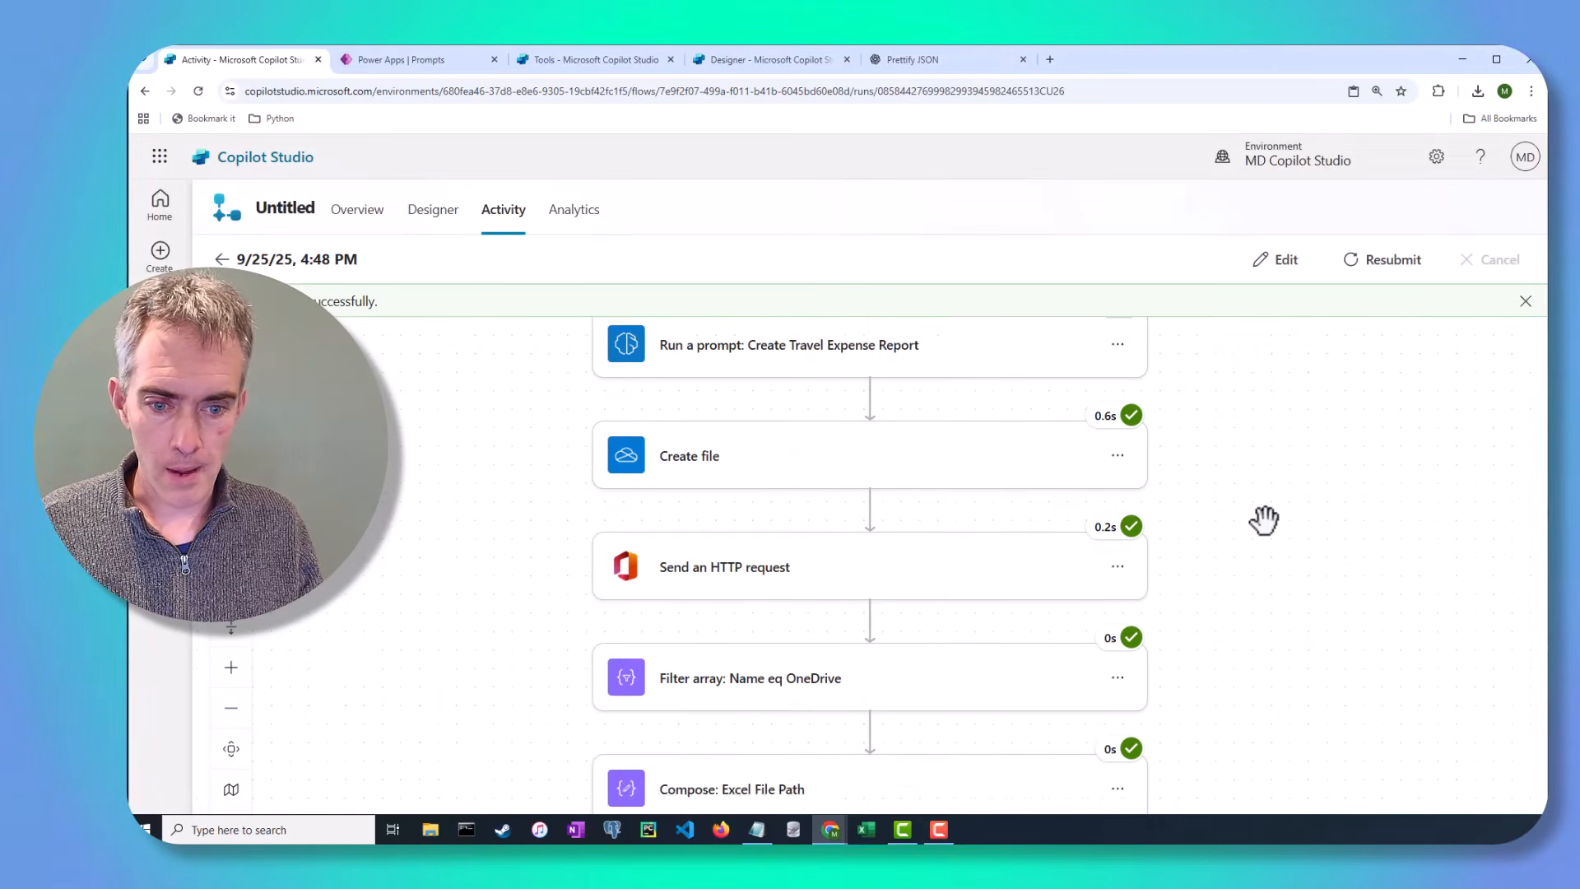
left_click(929, 519)
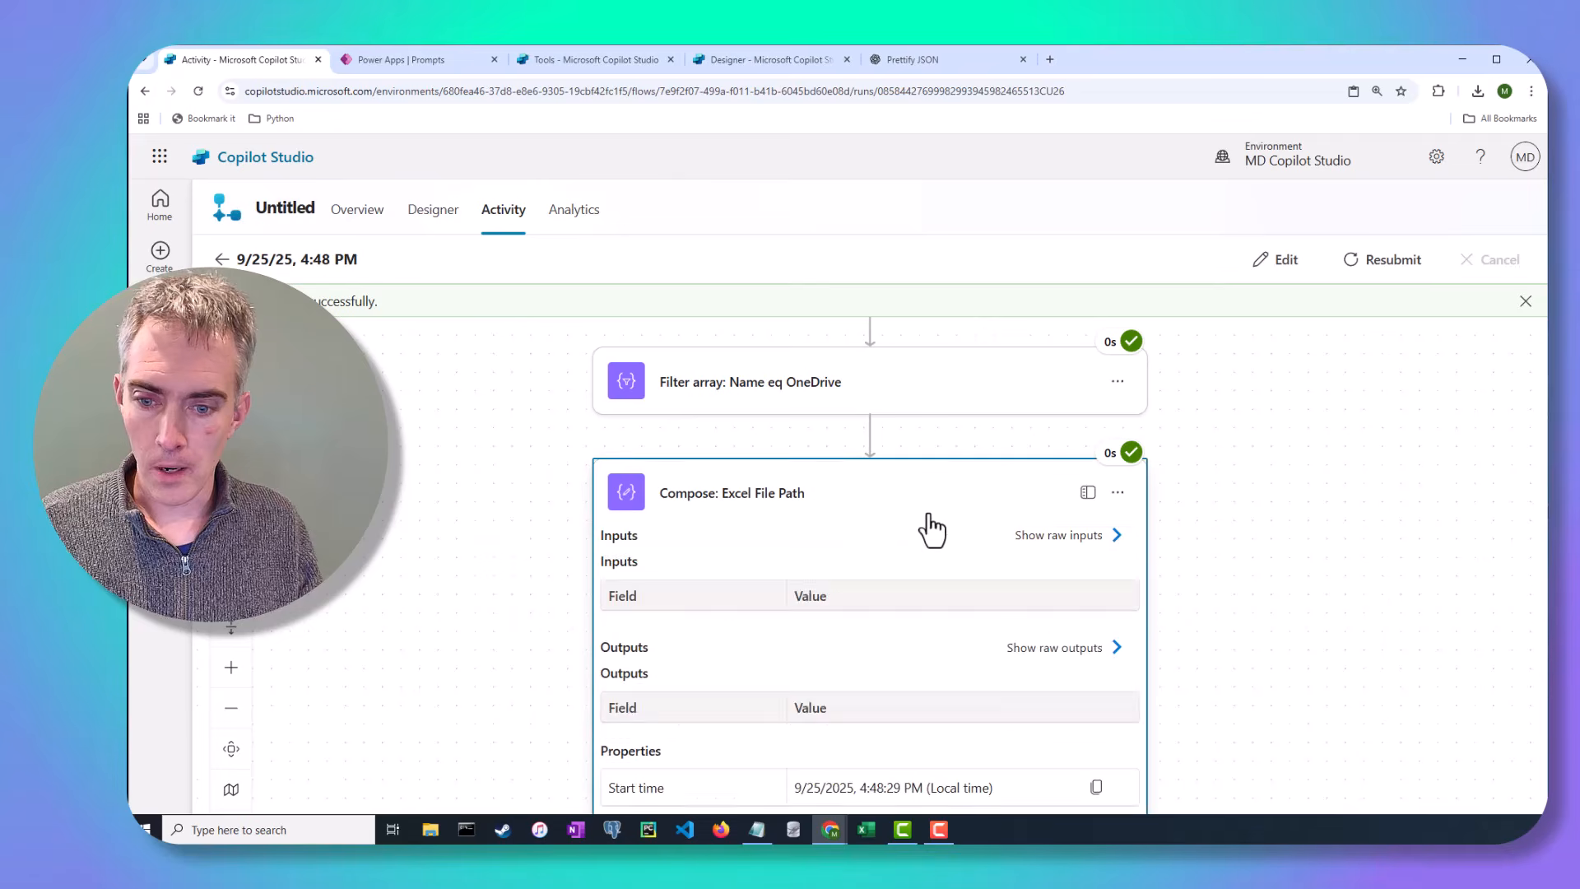
scroll(1216, 589, "down", 2)
left_click(1096, 606)
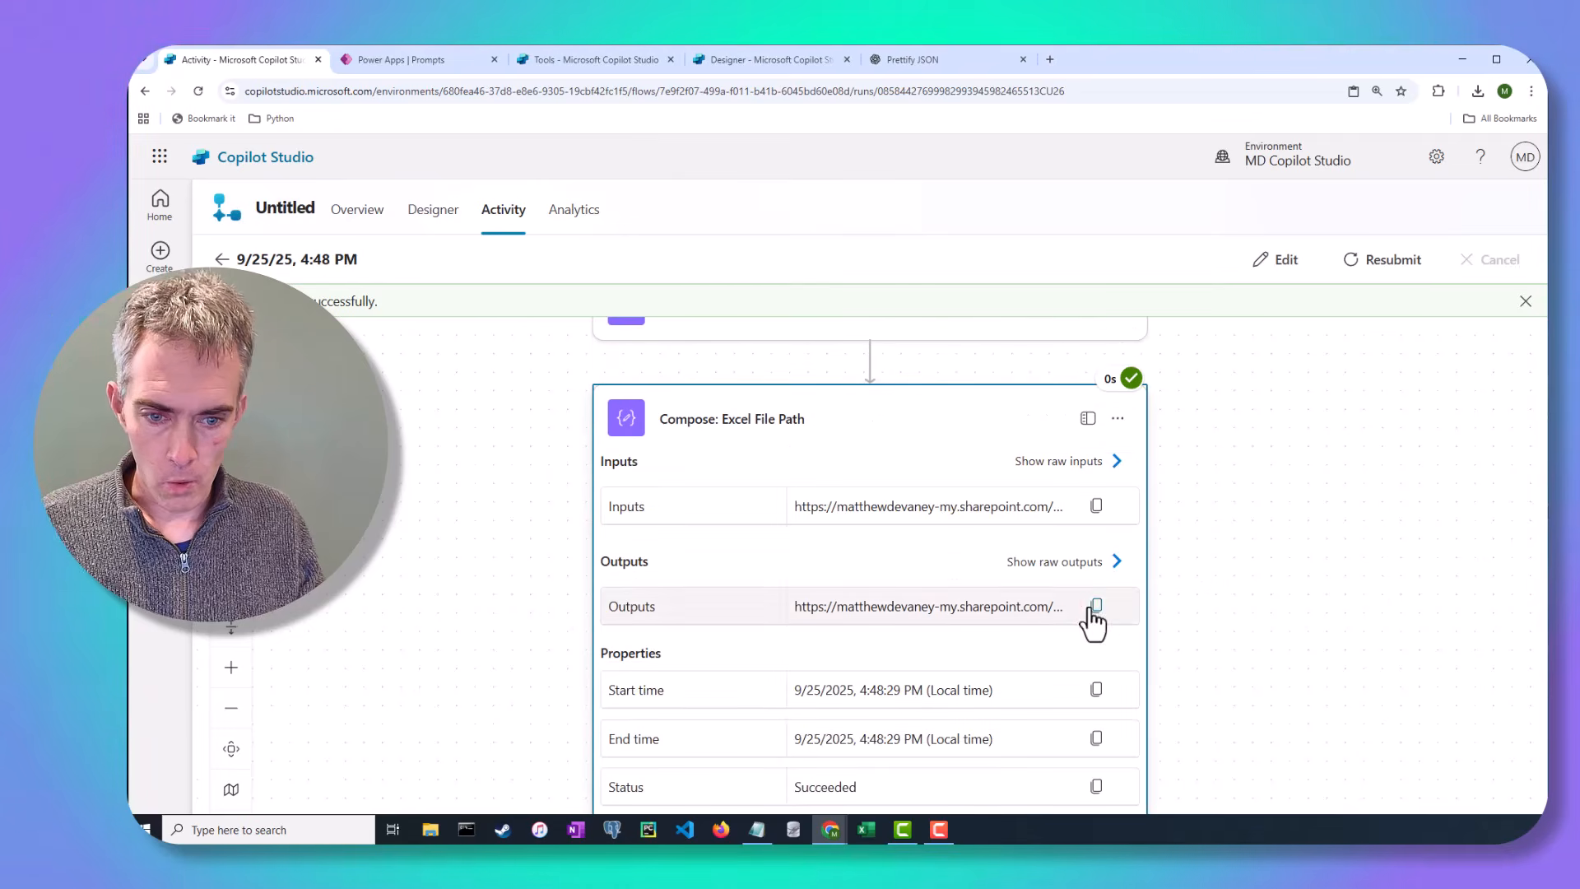
- Load the copied file path in a new browser tab, check the downloaded receipts workbook in Excel with editing enabled, and close it
left_click(1049, 61)
key("ctrl+v")
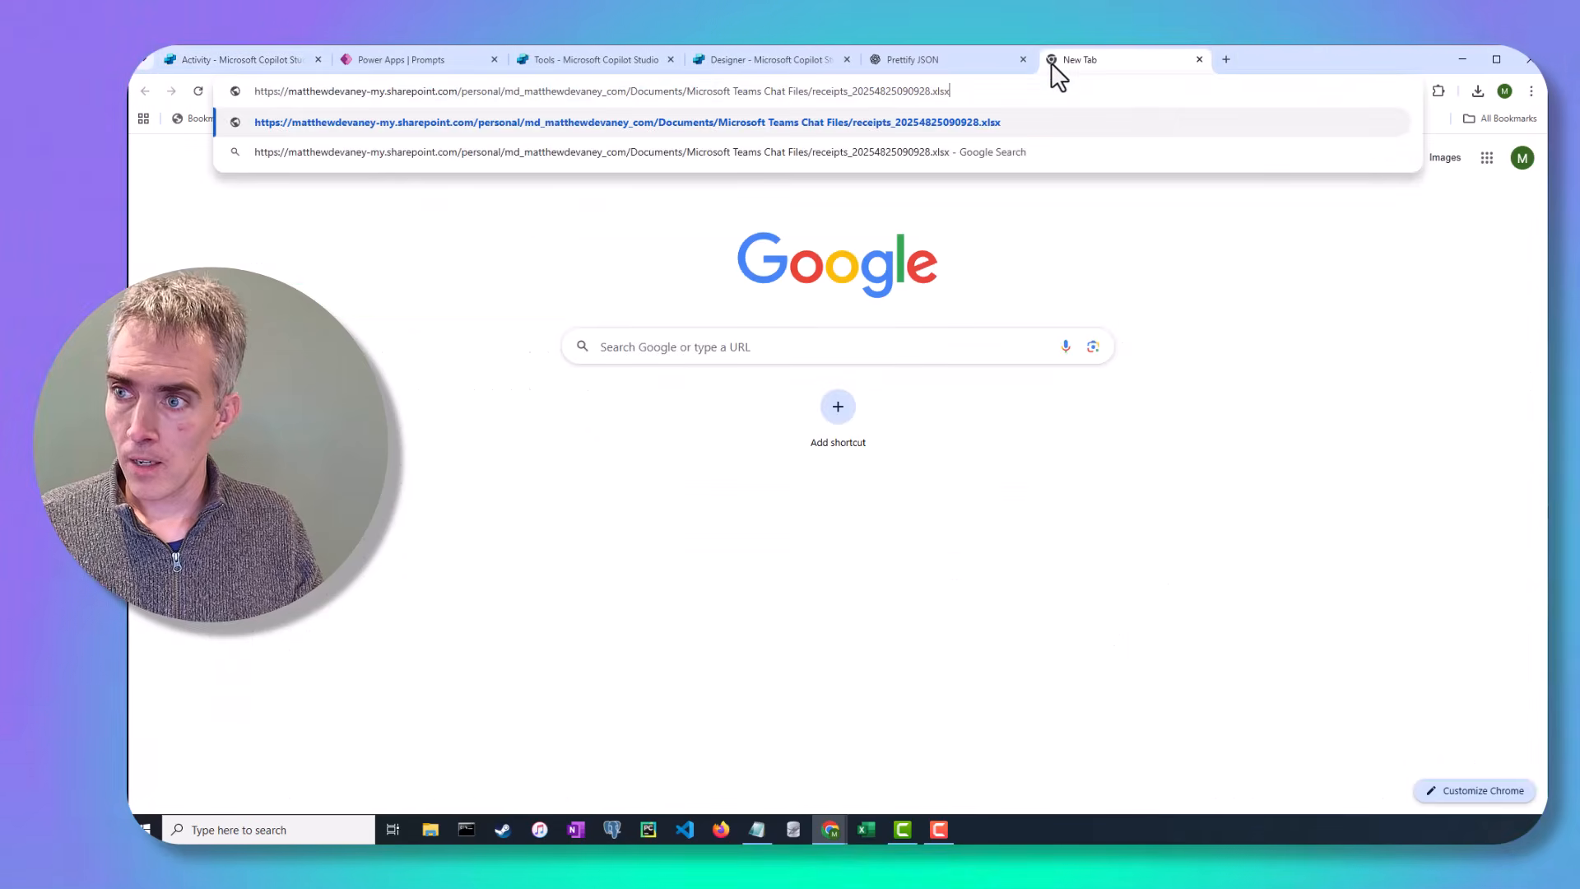
key("Return")
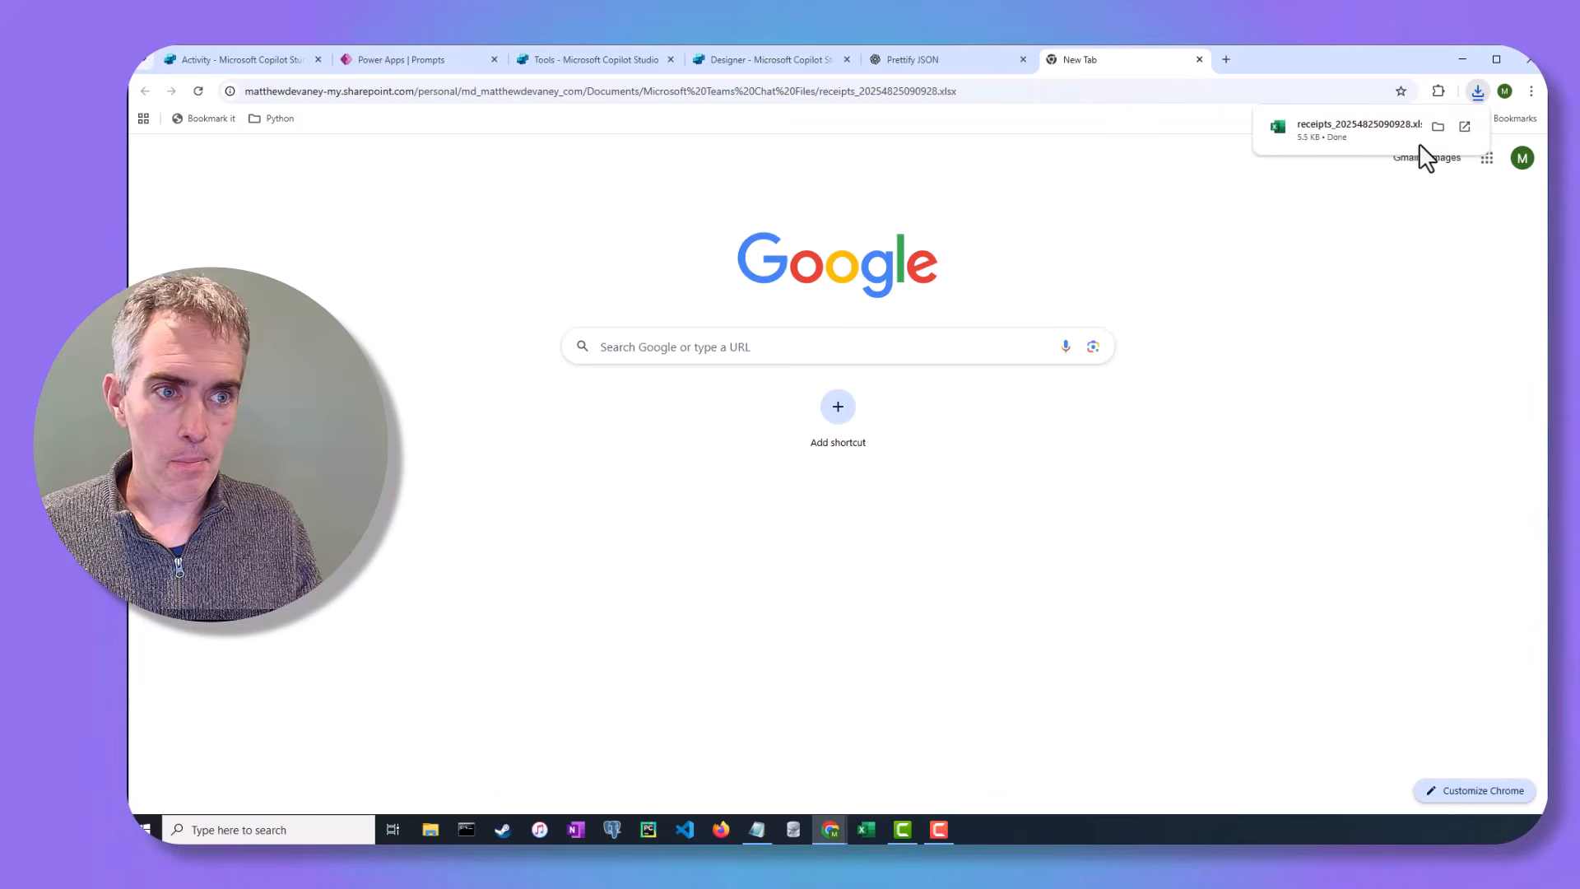
left_click(1465, 128)
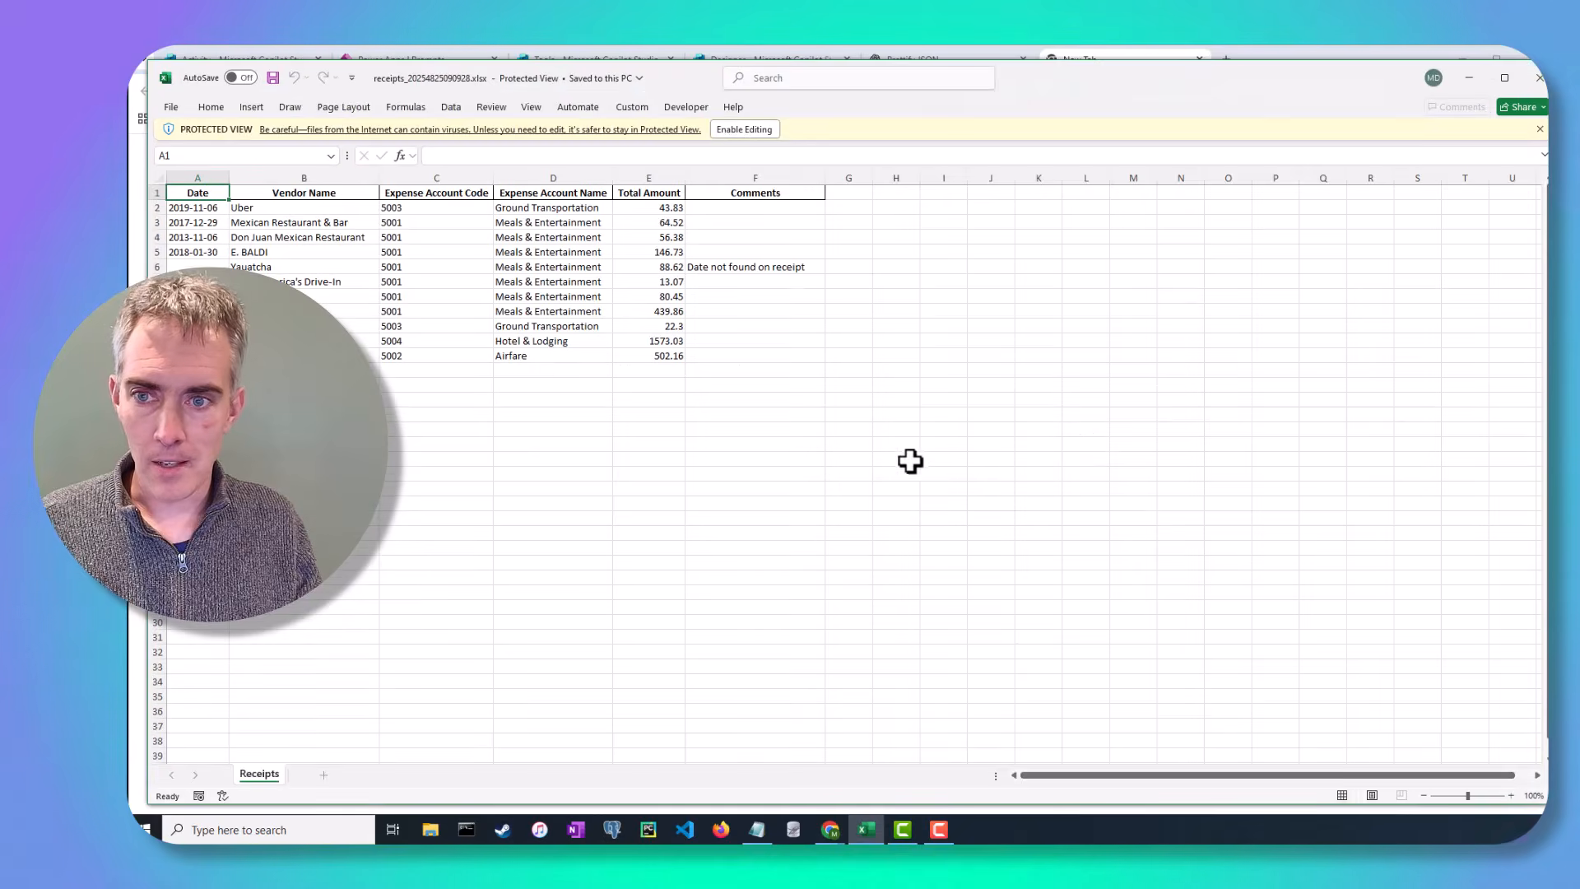
left_click(732, 125)
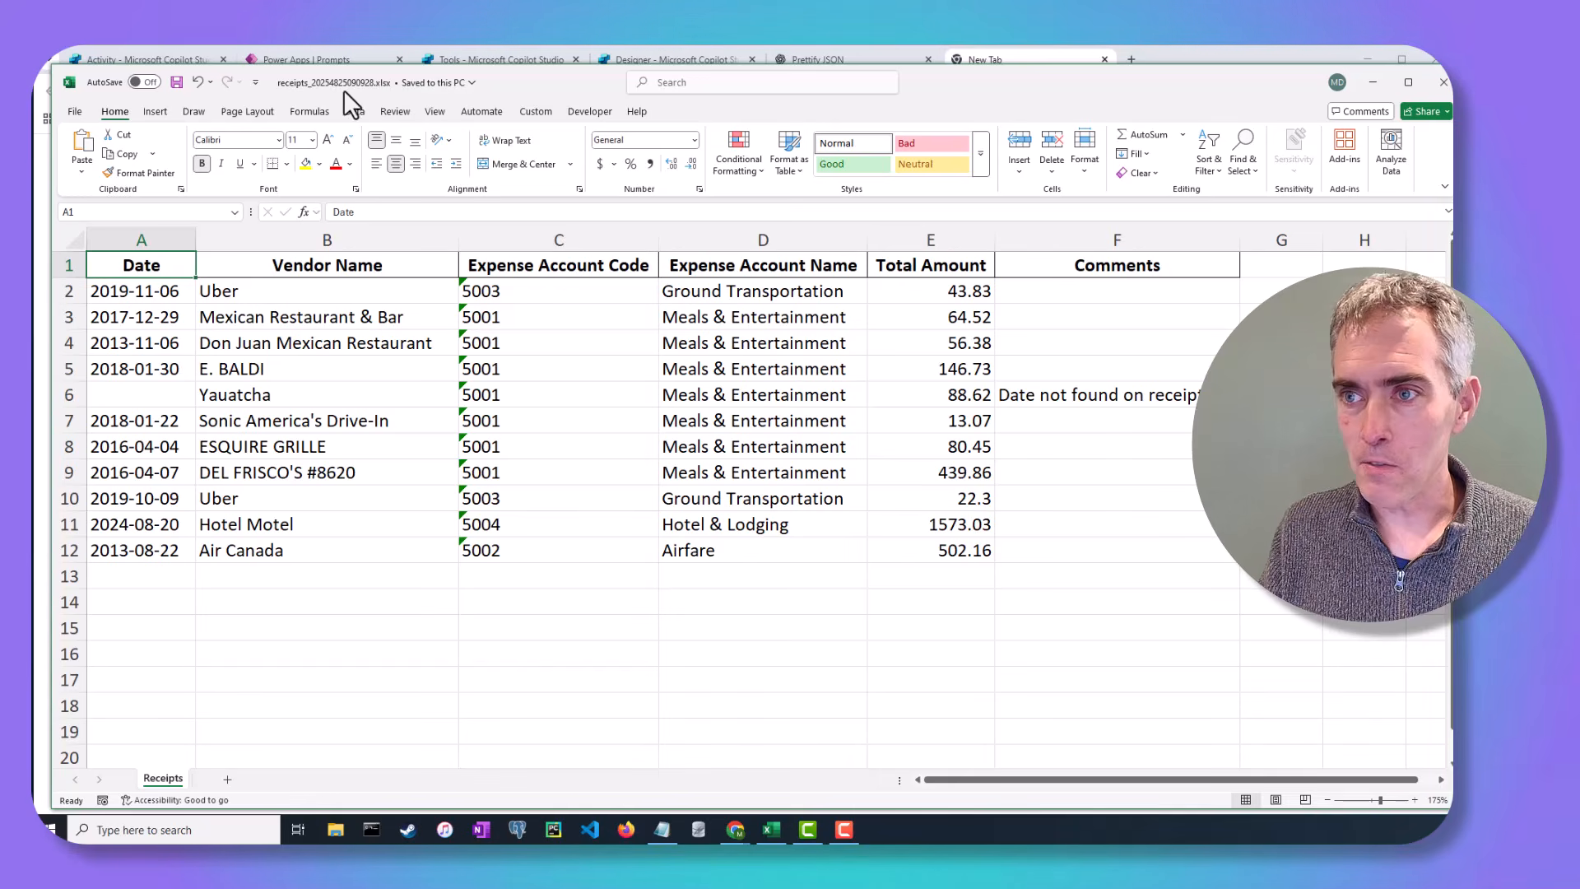
left_click(1441, 82)
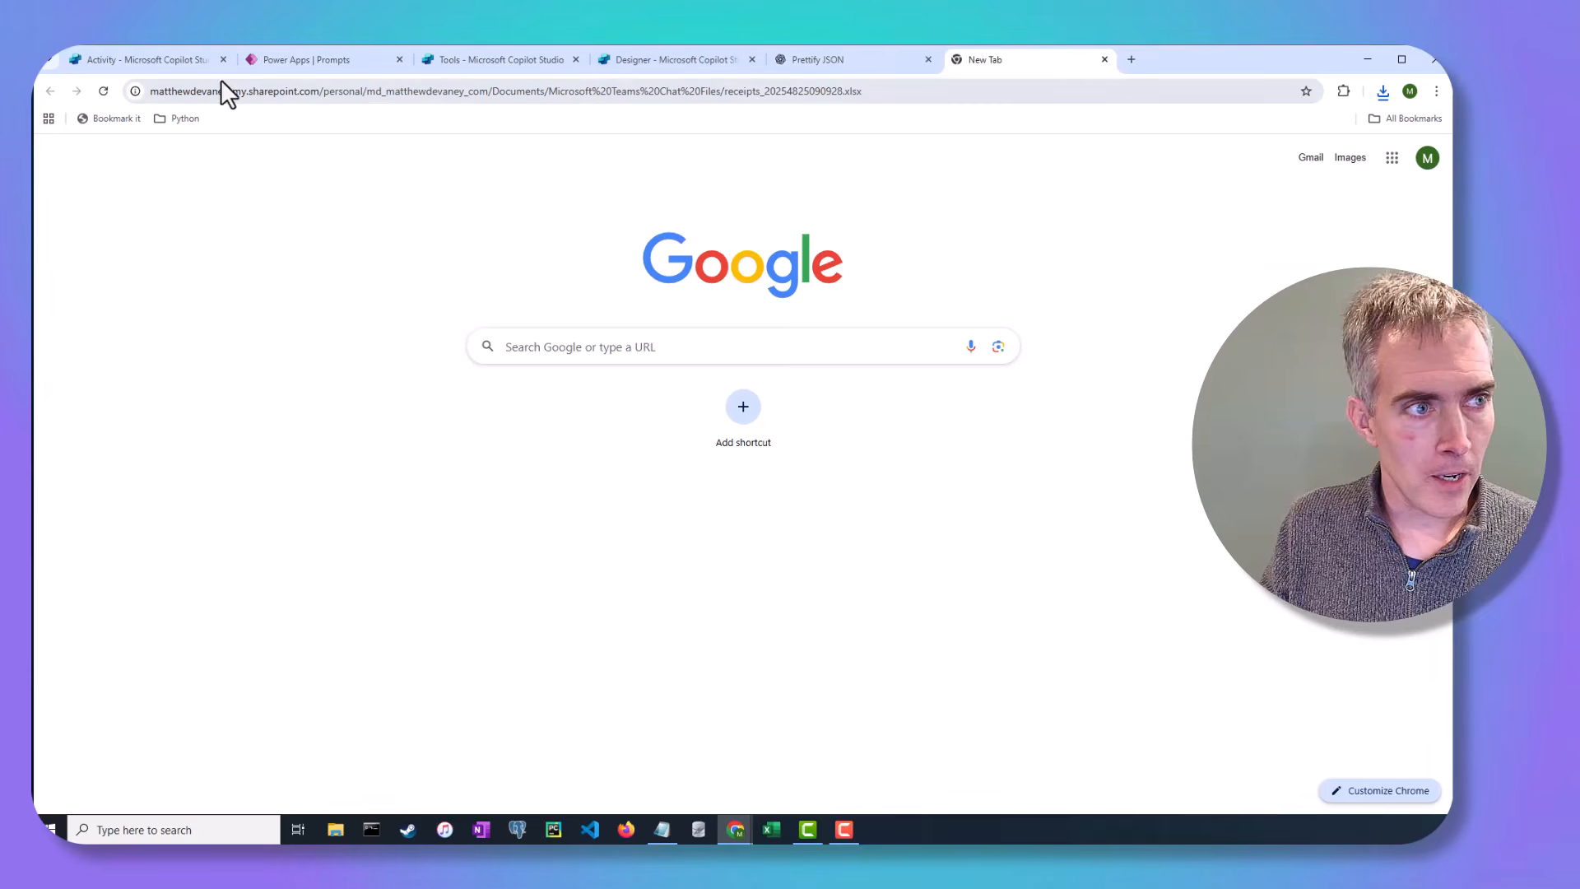
- Rename the untitled agent flow to "Create An Excel File" in its details and save
left_click(173, 66)
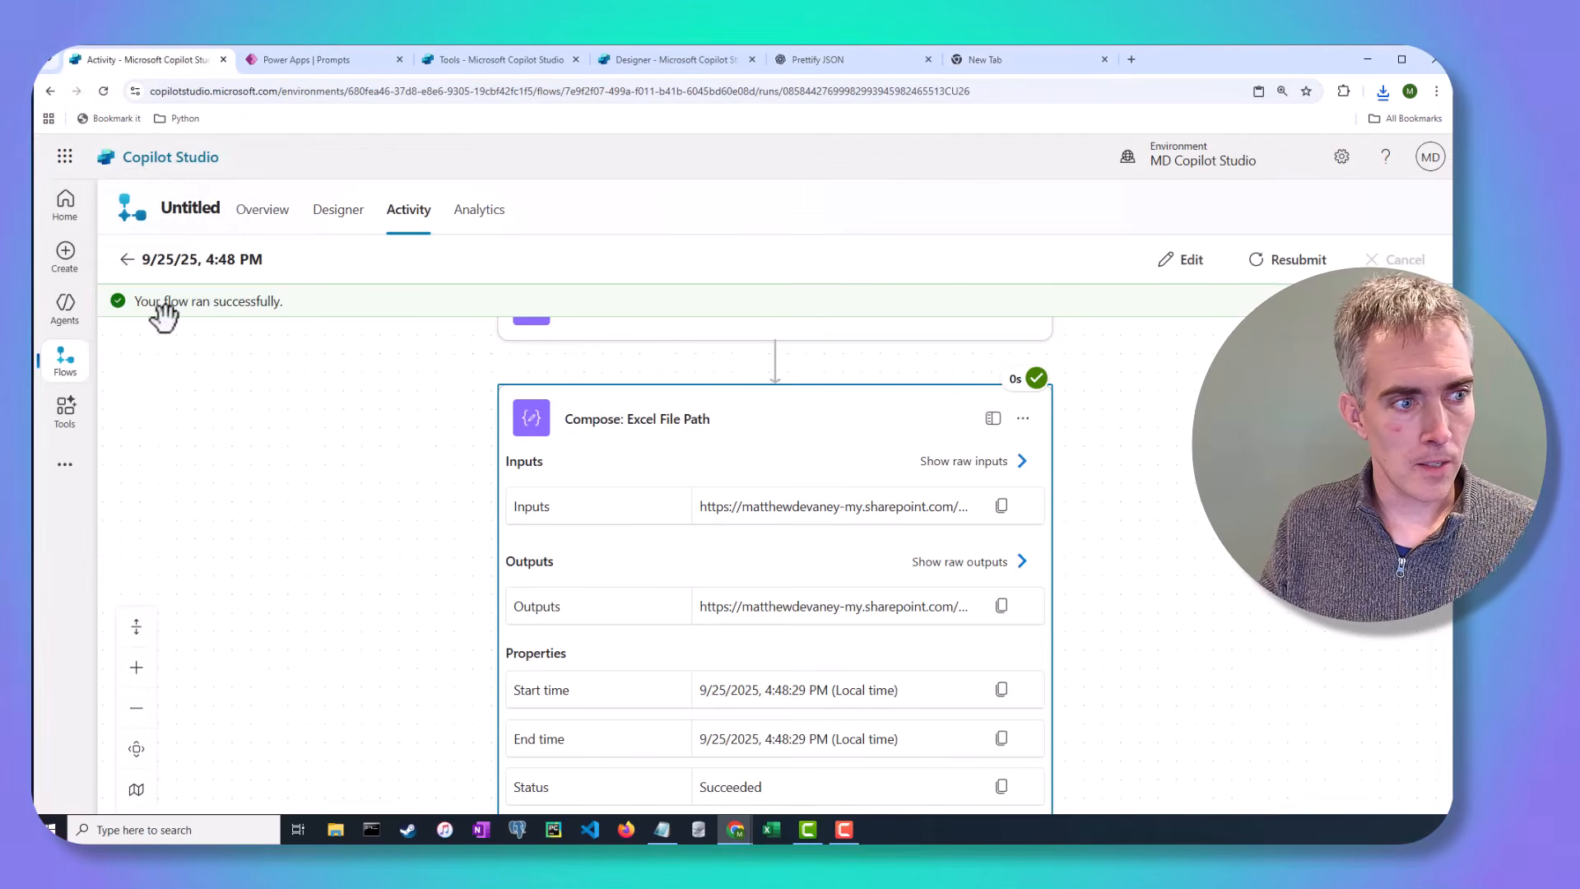
left_click(280, 213)
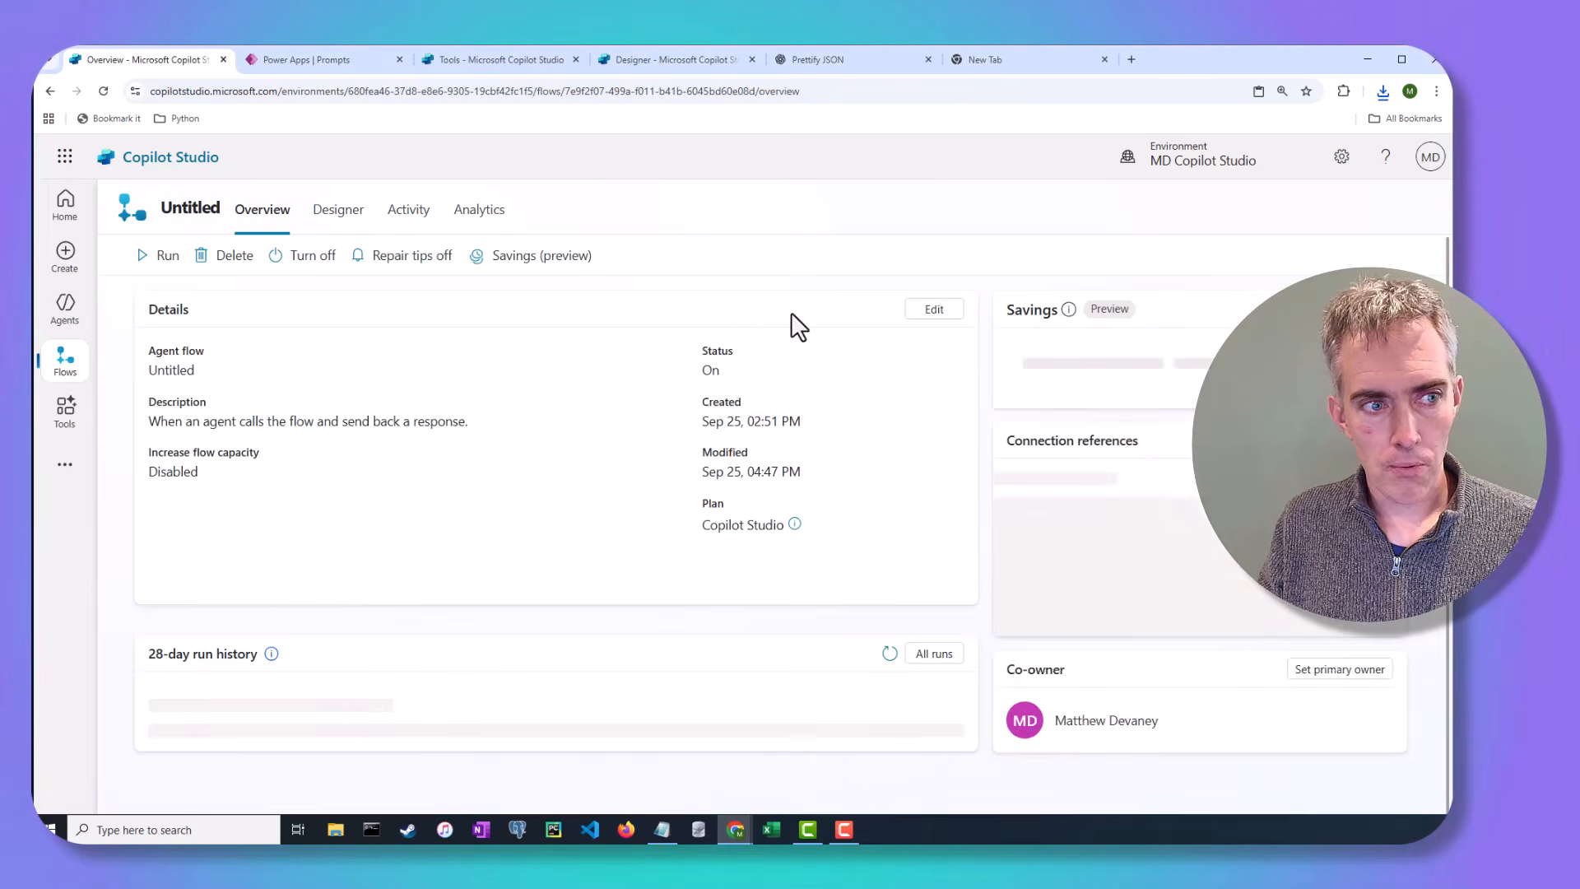
left_click(932, 310)
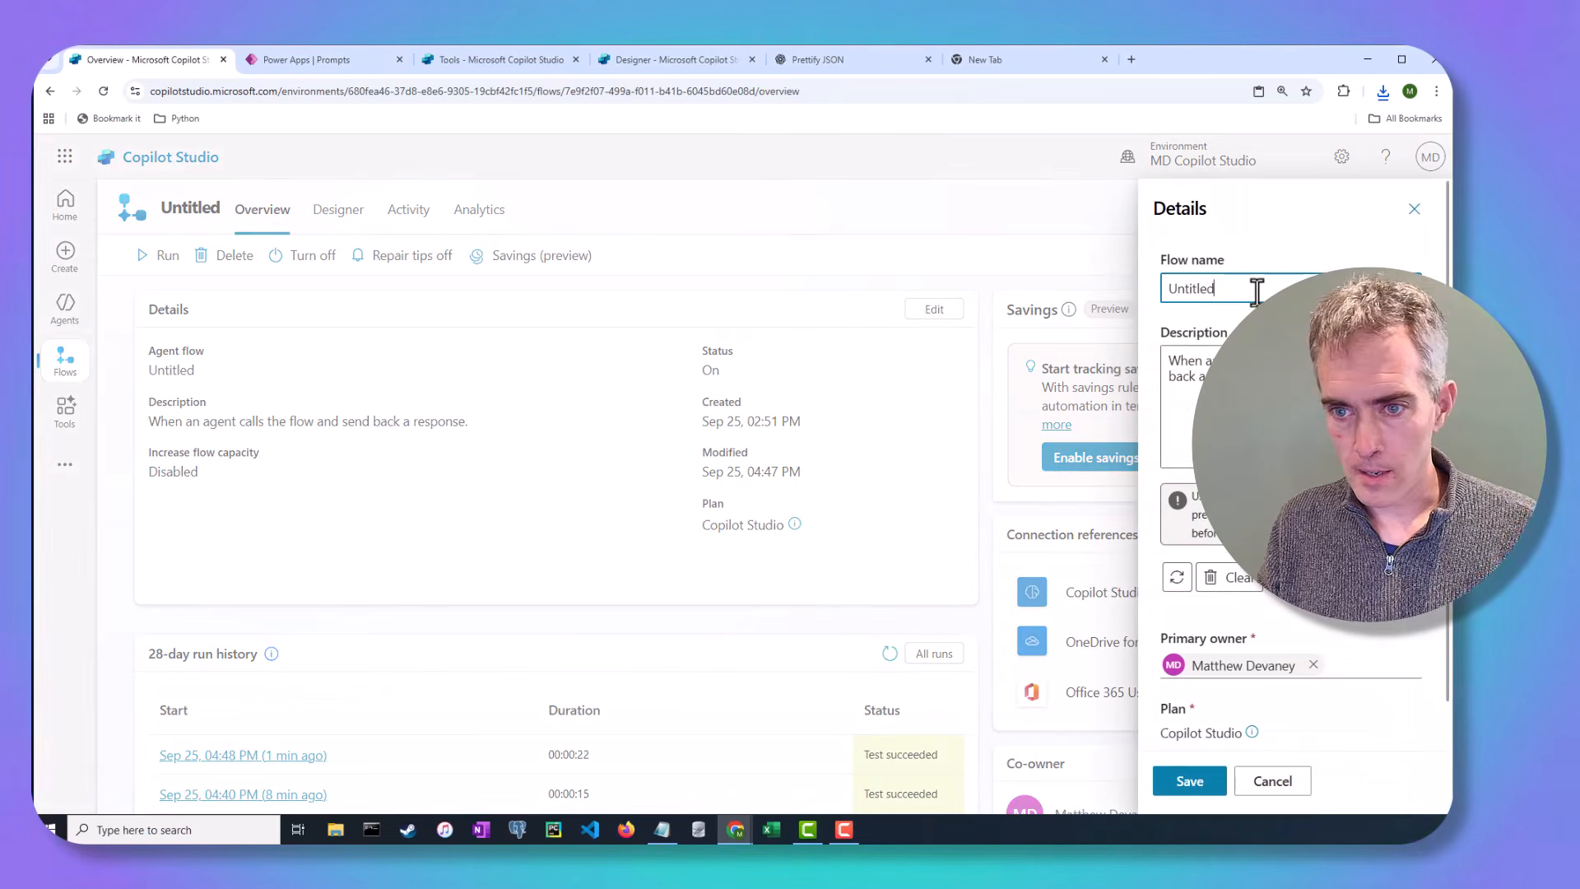
type("Create An Excel F")
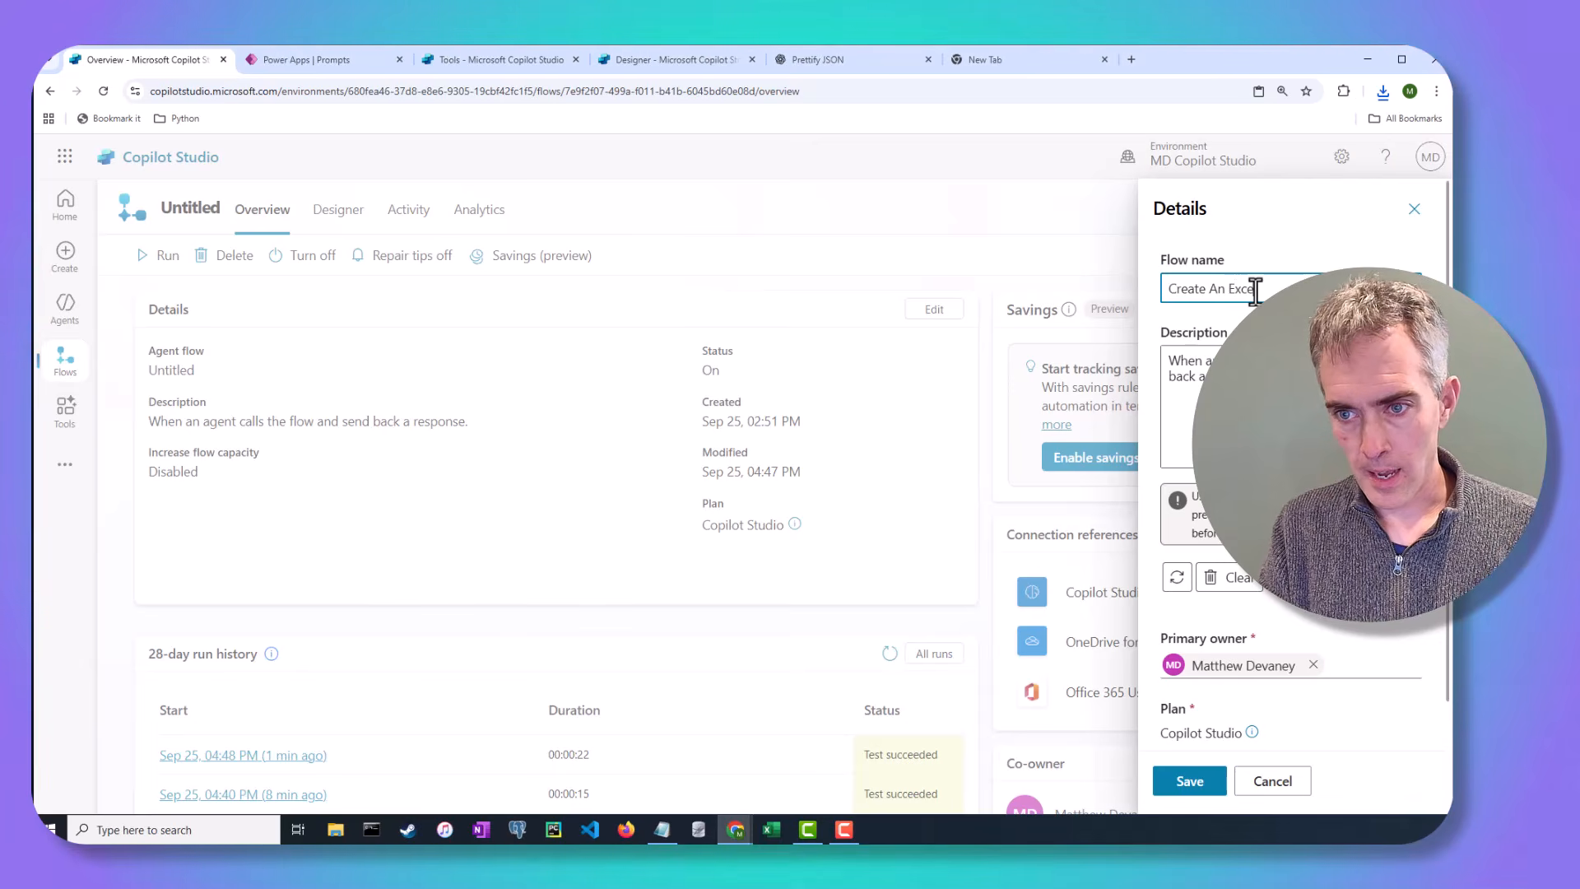
left_click(1189, 780)
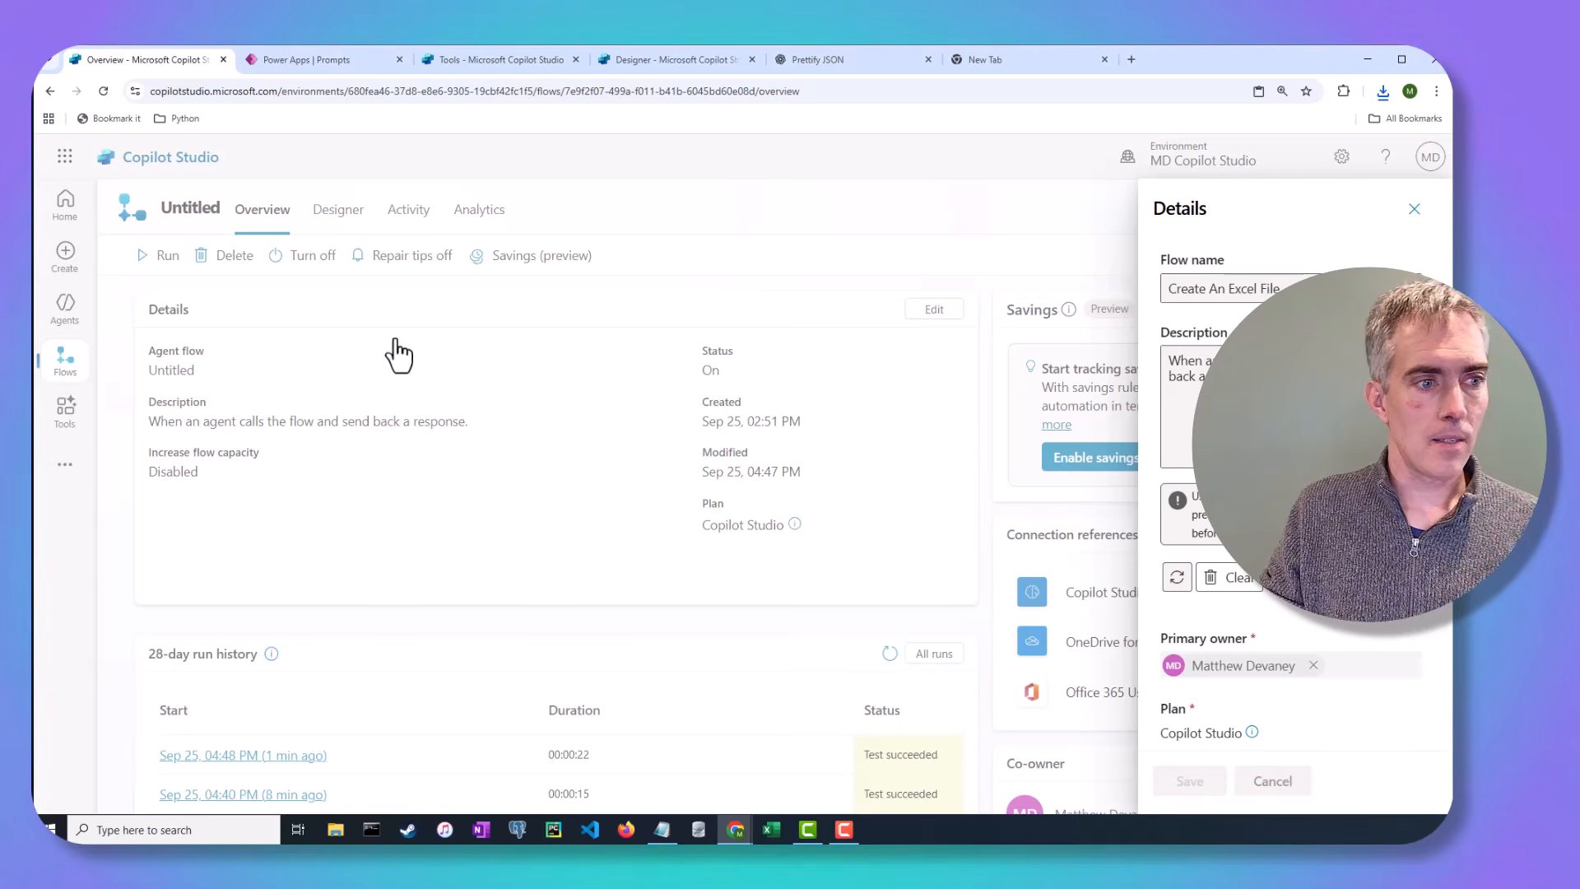
- Open the Create A Travel Expense Report topic of the Expense Report Creator Agent
left_click(62, 317)
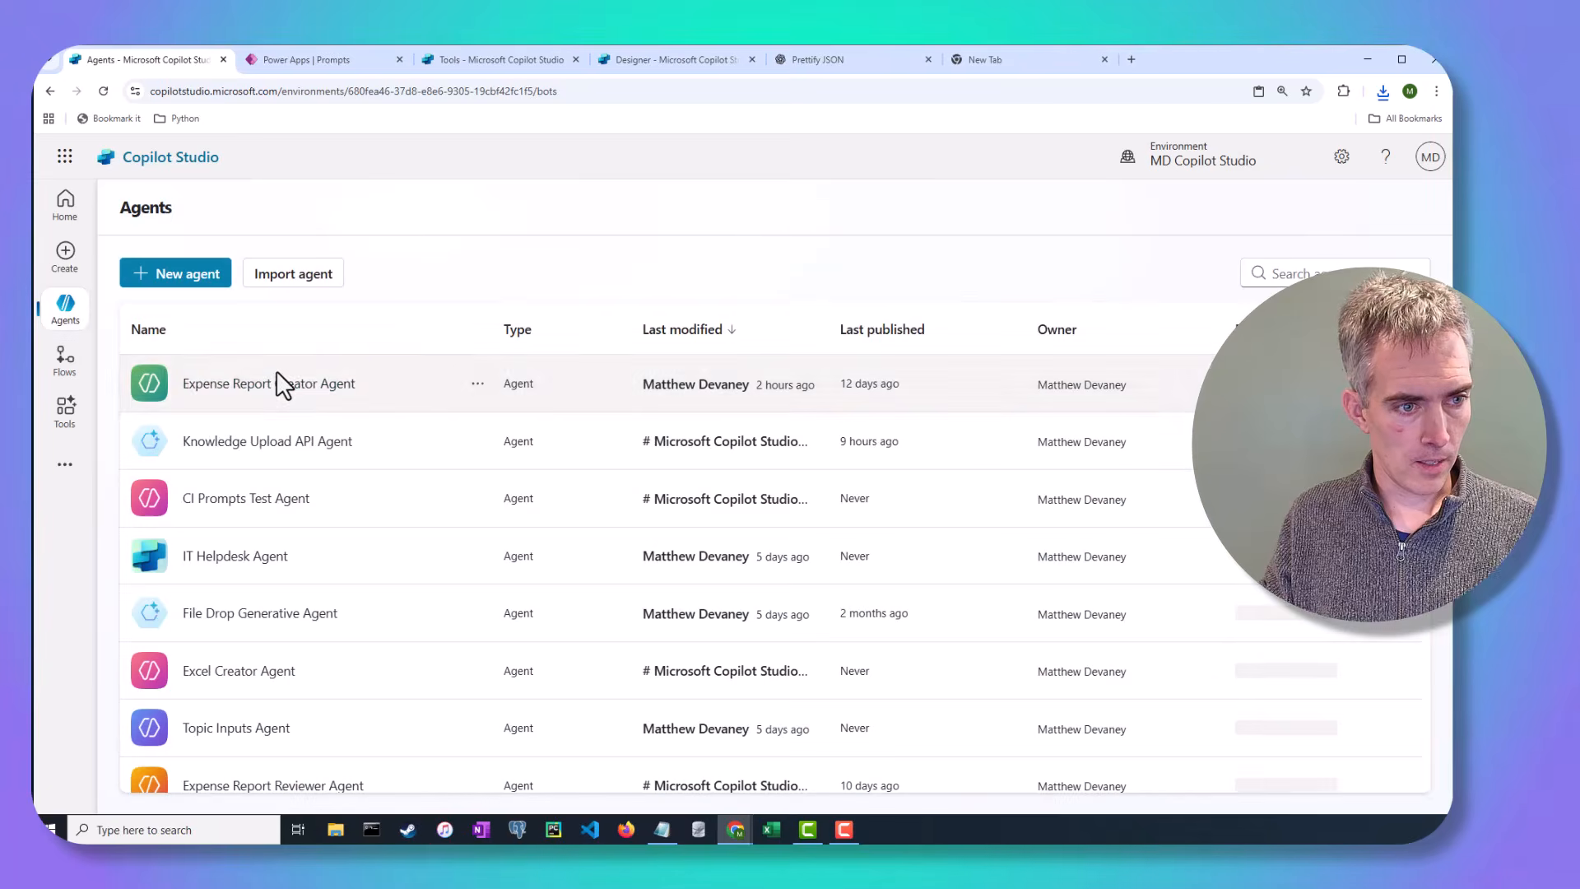
left_click(274, 394)
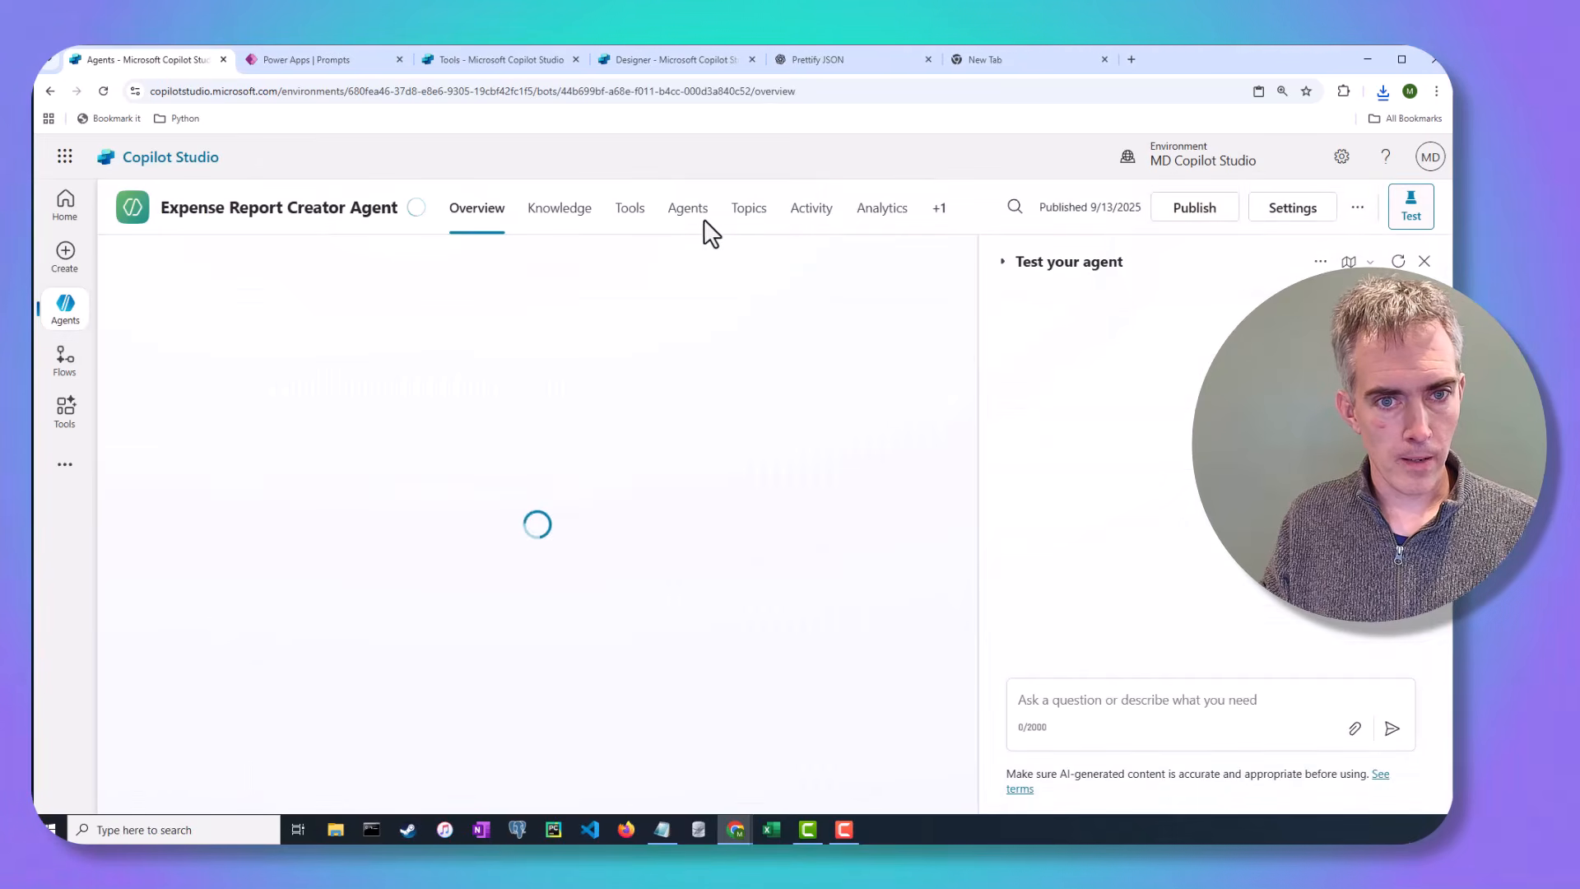
left_click(749, 215)
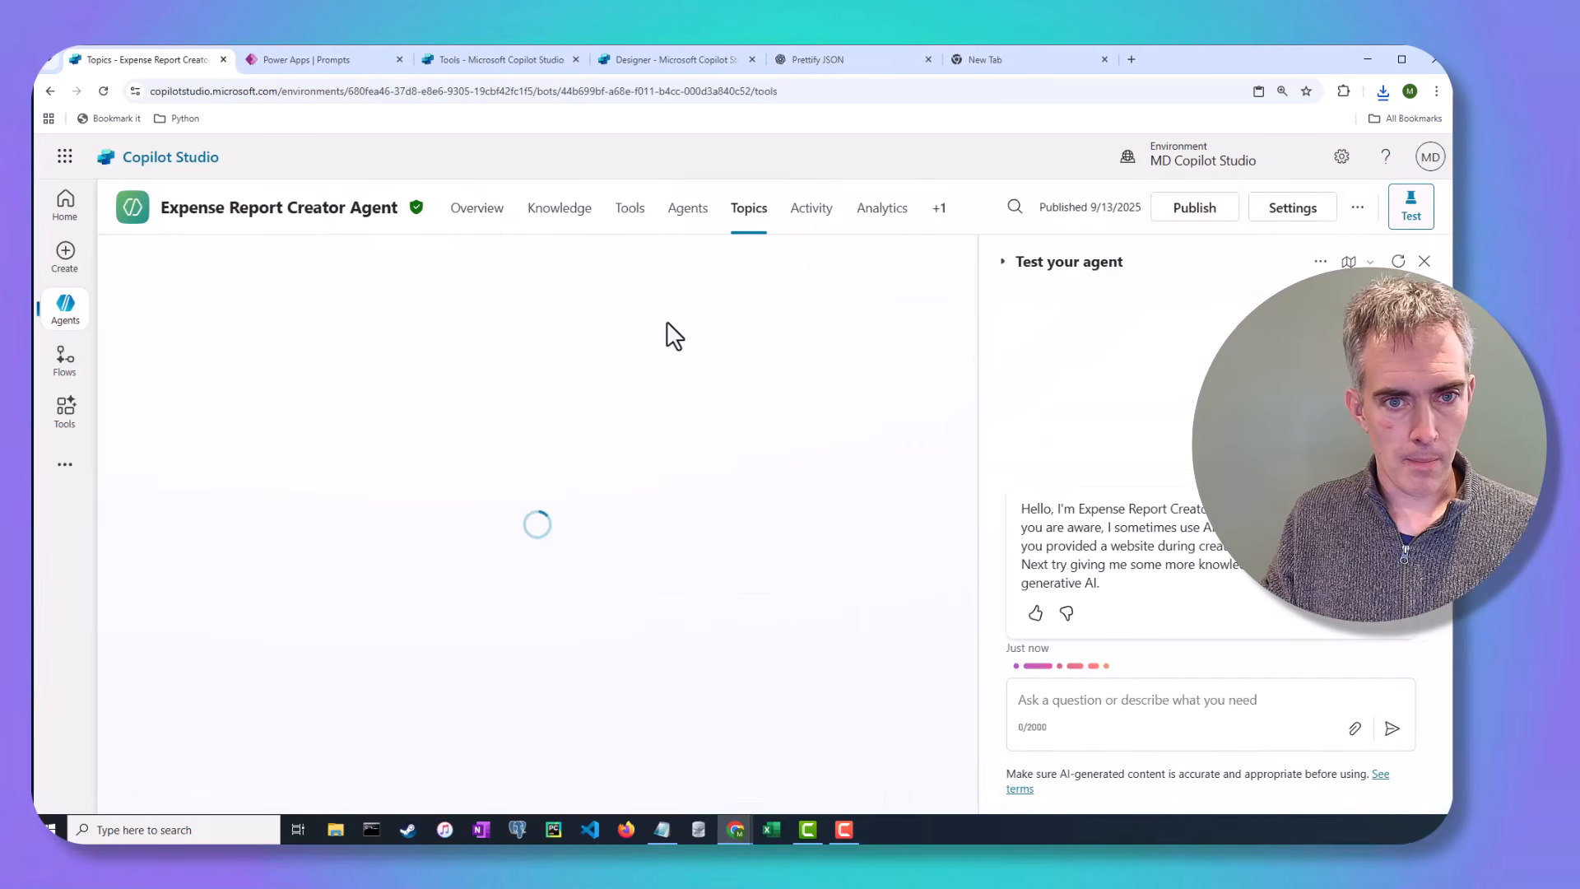
left_click(237, 414)
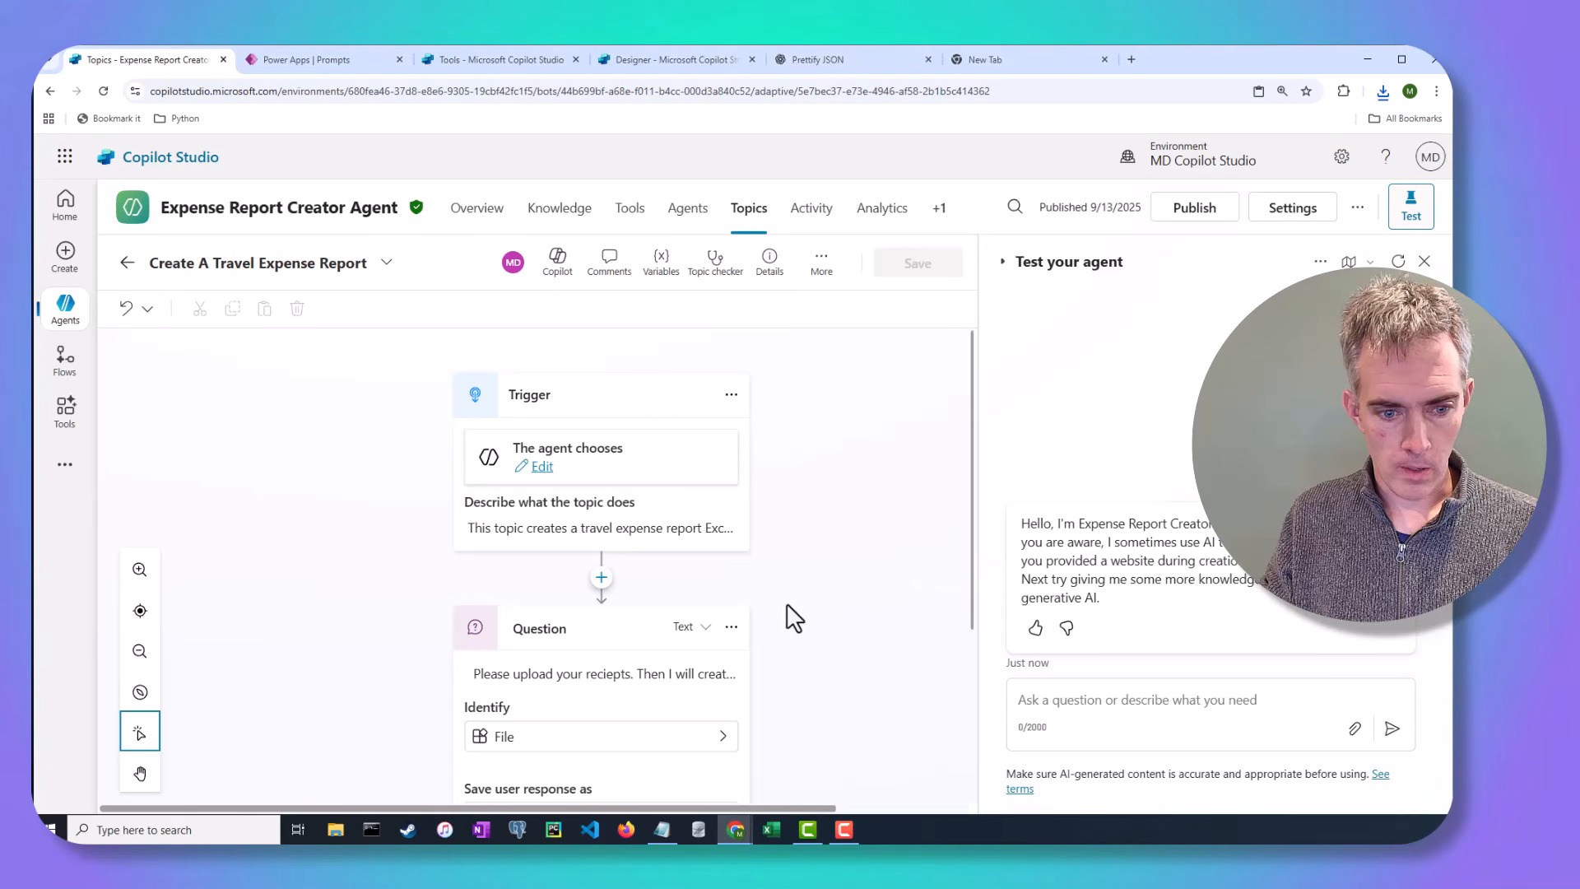
- Add the Create An Excel File flow as a tool after the topic's final Message node
scroll(794, 613, "down", 3)
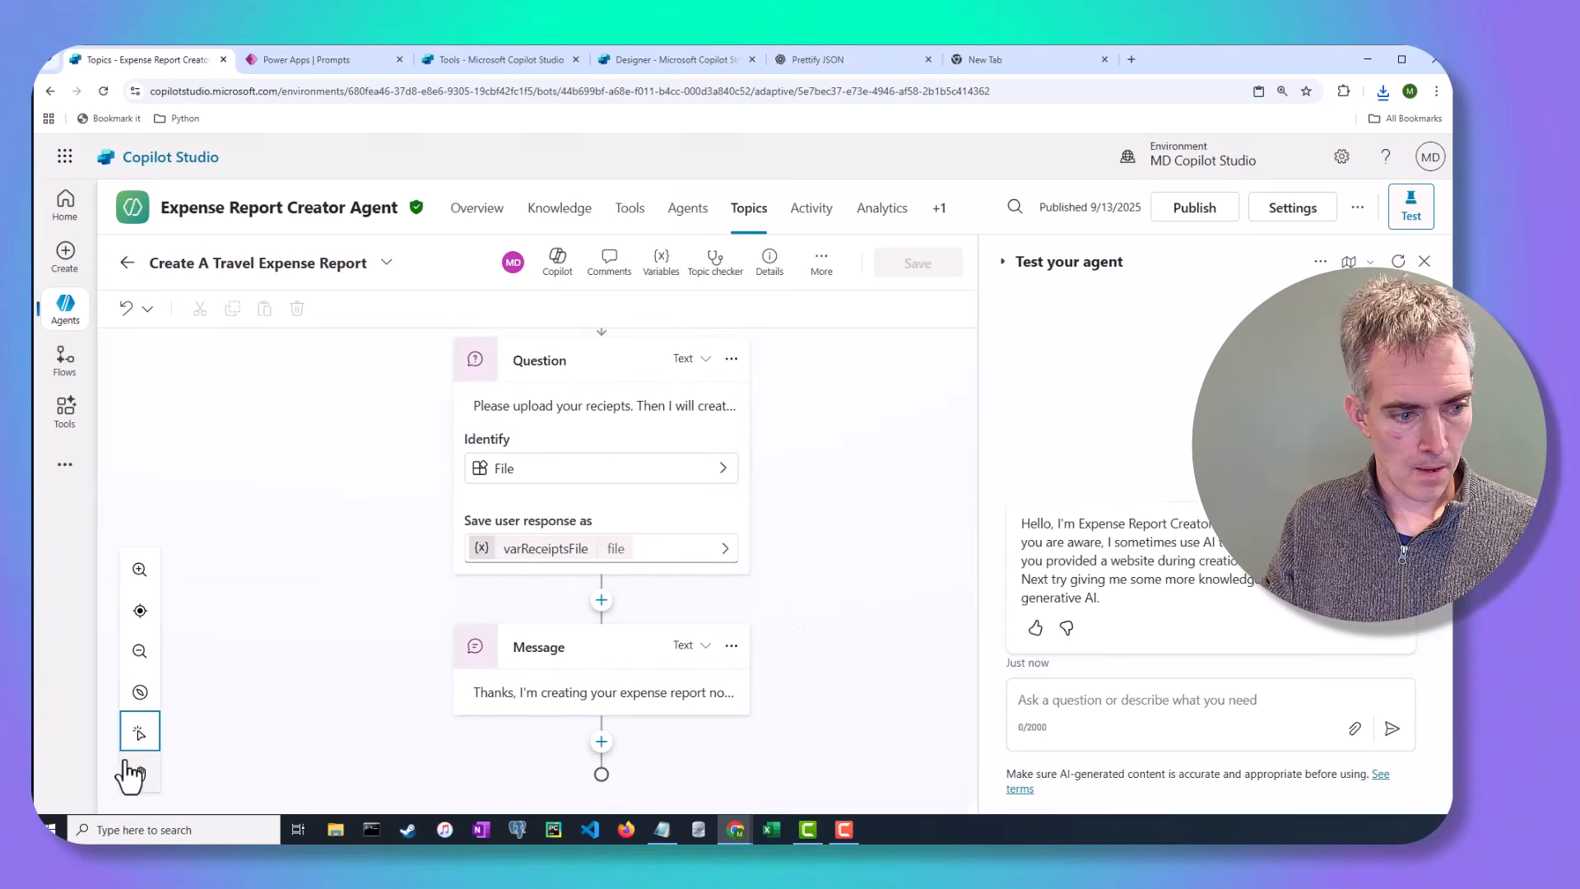
left_click(601, 742)
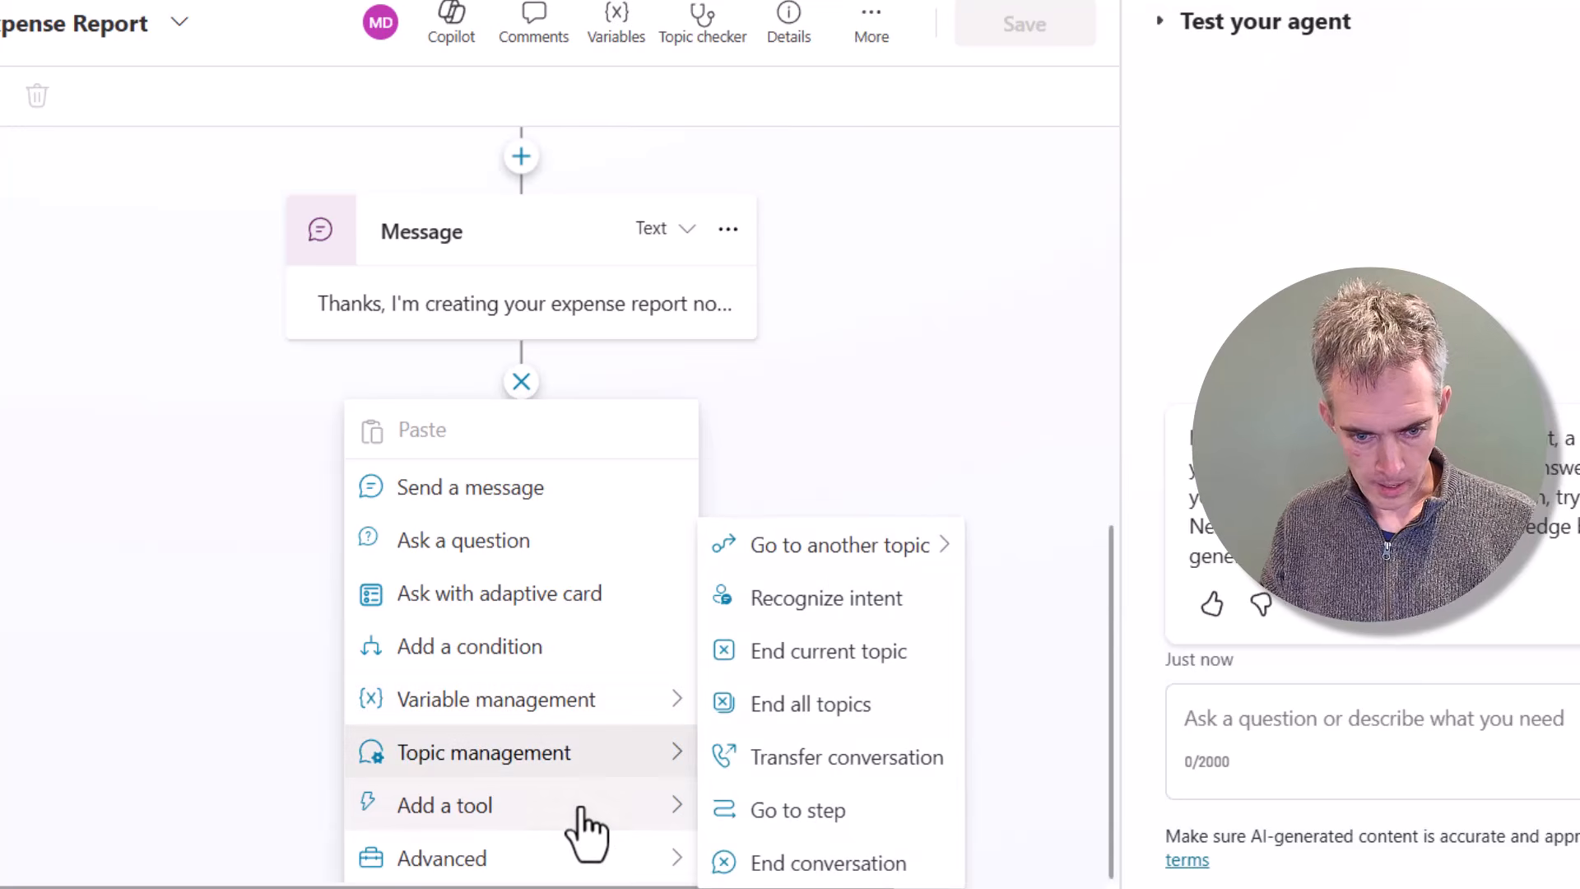
mouse_move(584, 830)
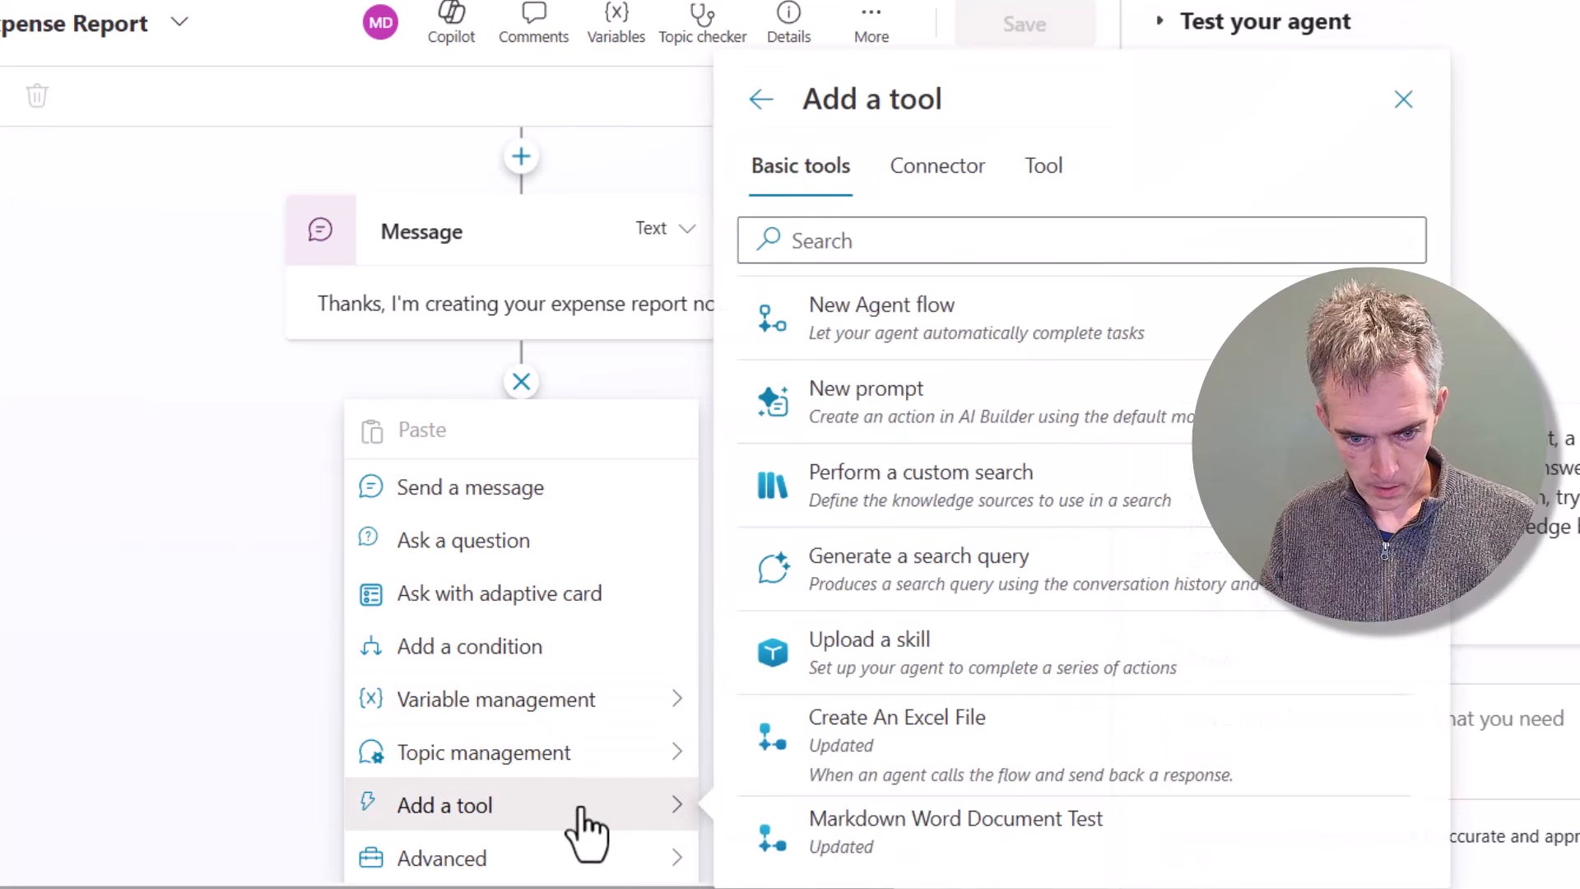
left_click(917, 740)
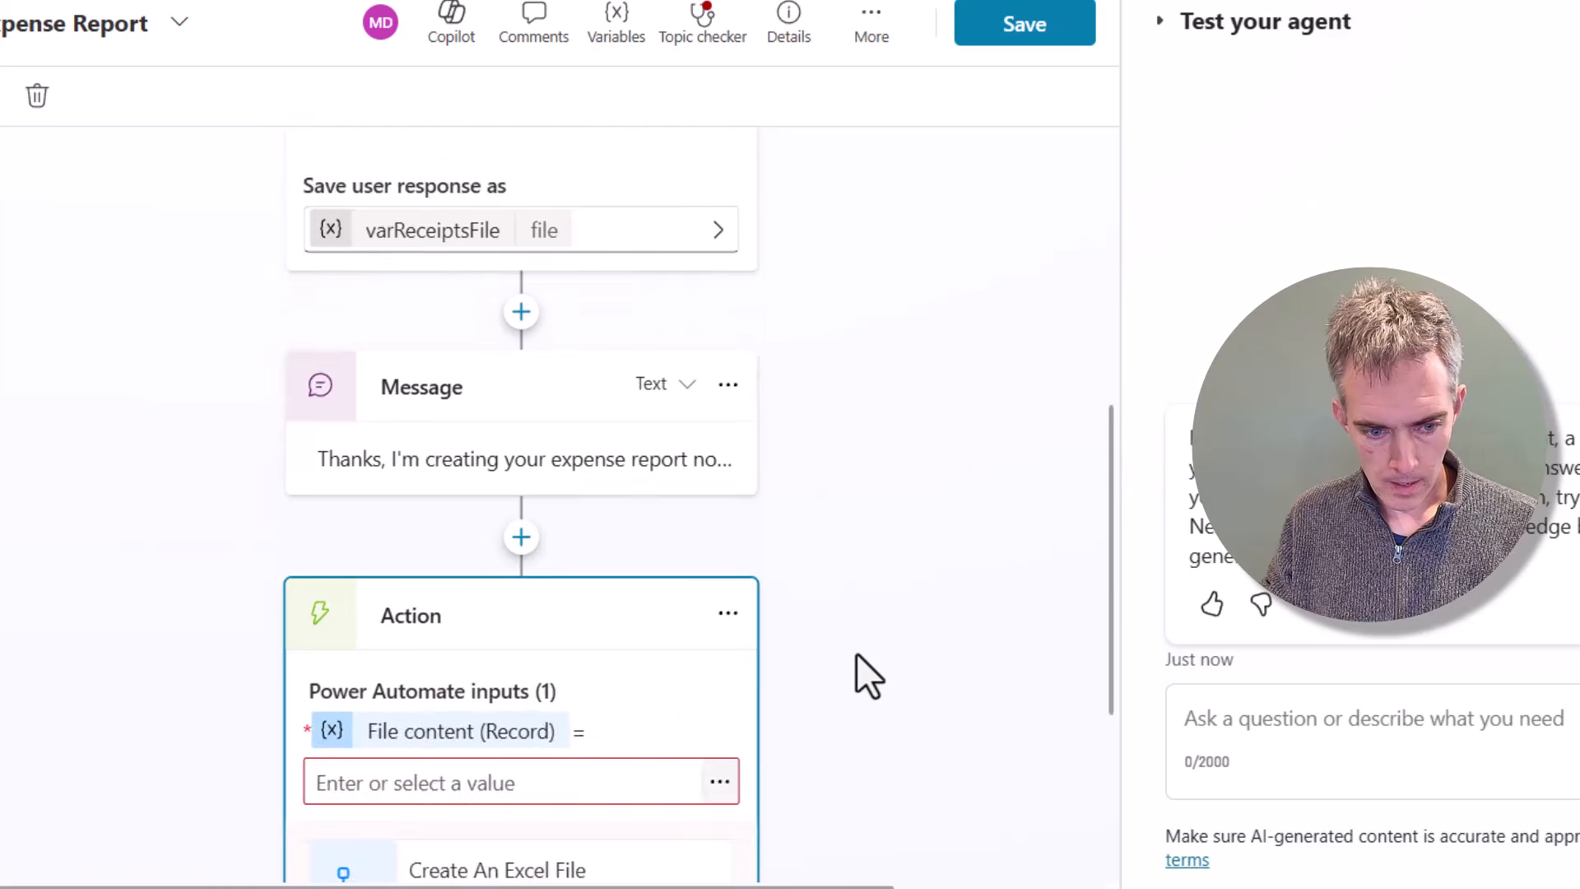
scroll(856, 653, "down", 3)
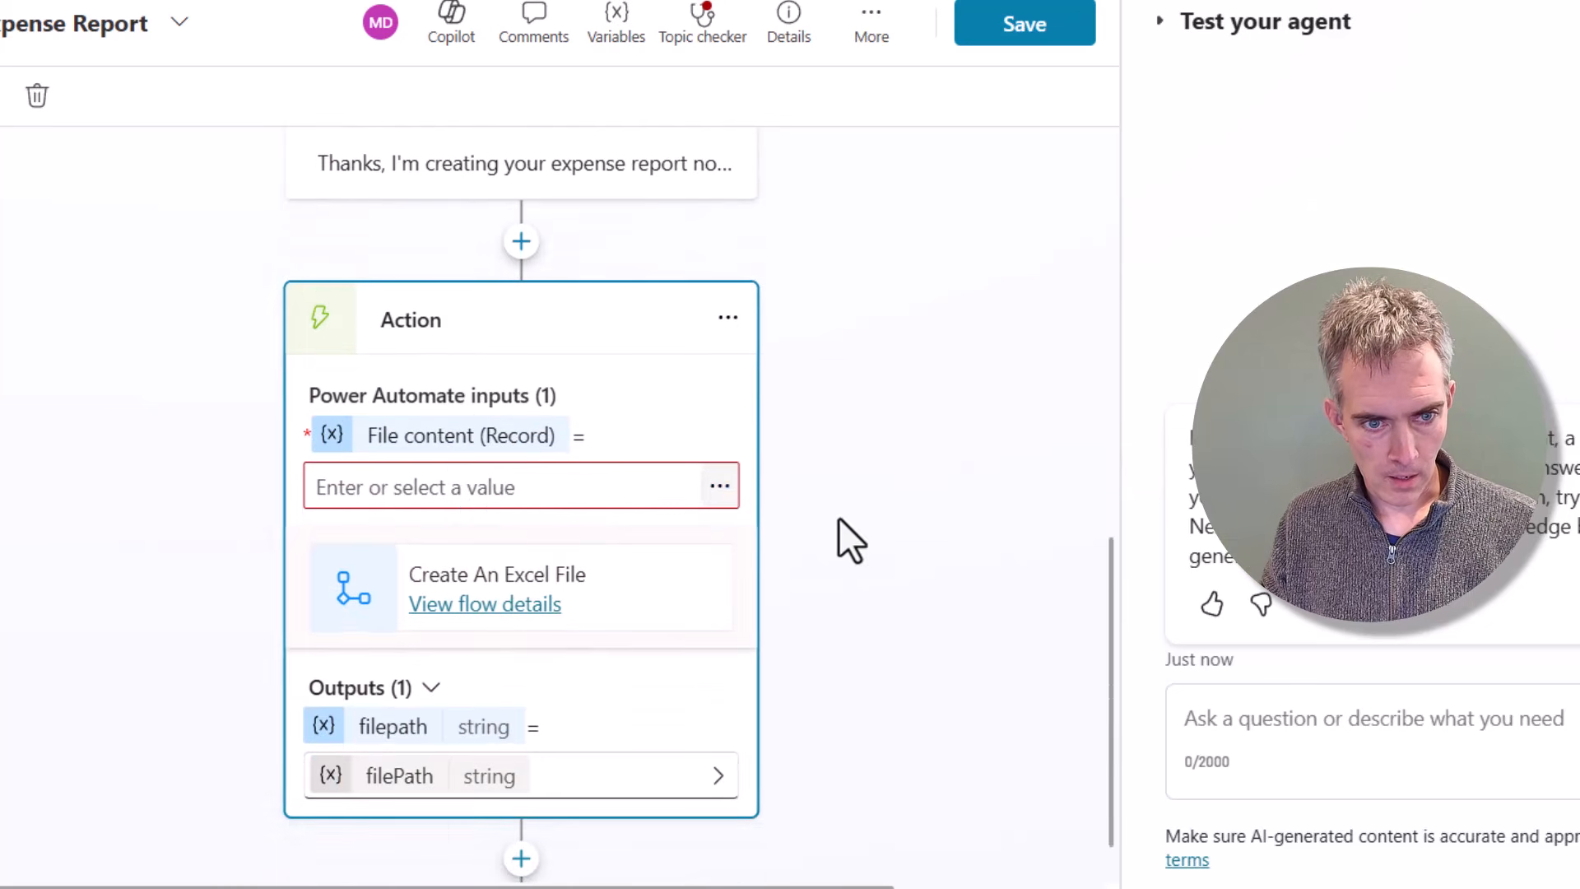
- Enable Include file metadata in the entity recognition settings of the receipts upload Question node
scroll(903, 576, "up", 6)
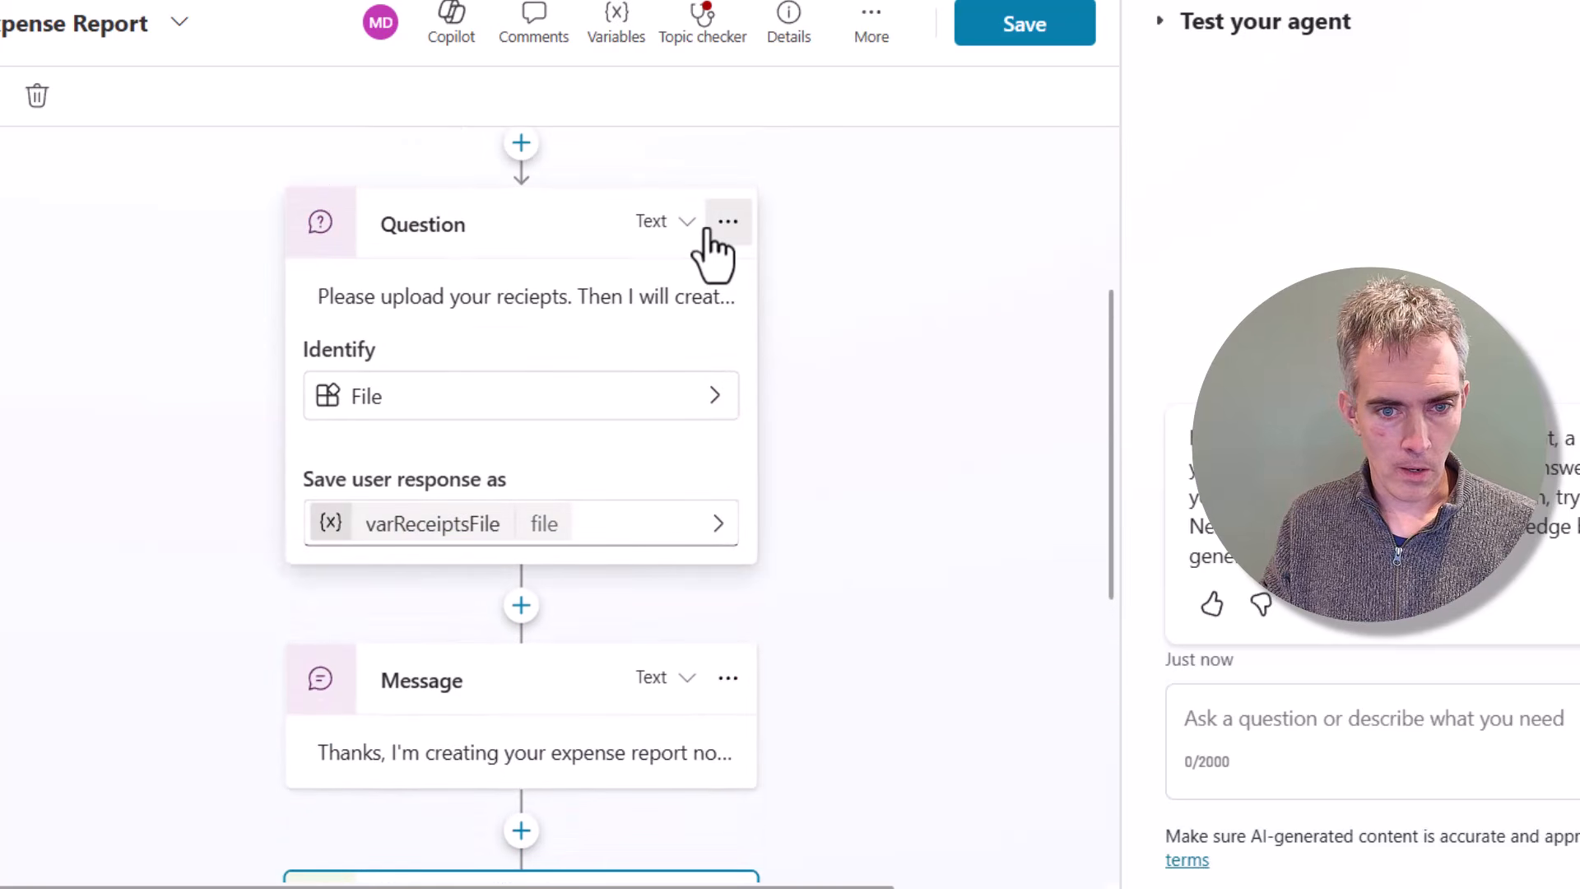
left_click(727, 223)
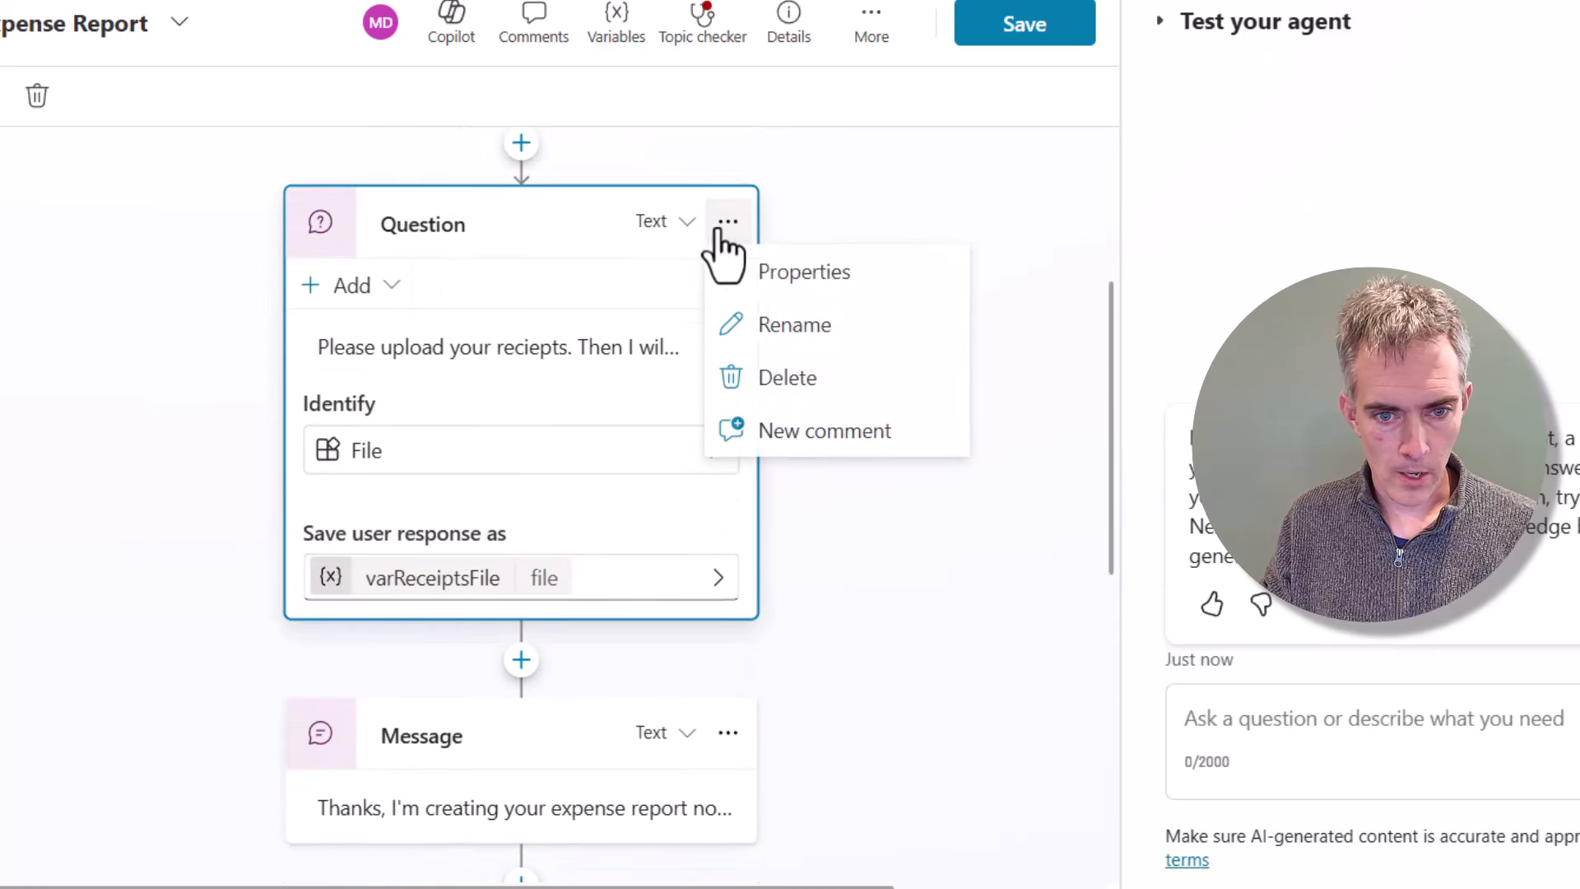
left_click(790, 279)
left_click(818, 398)
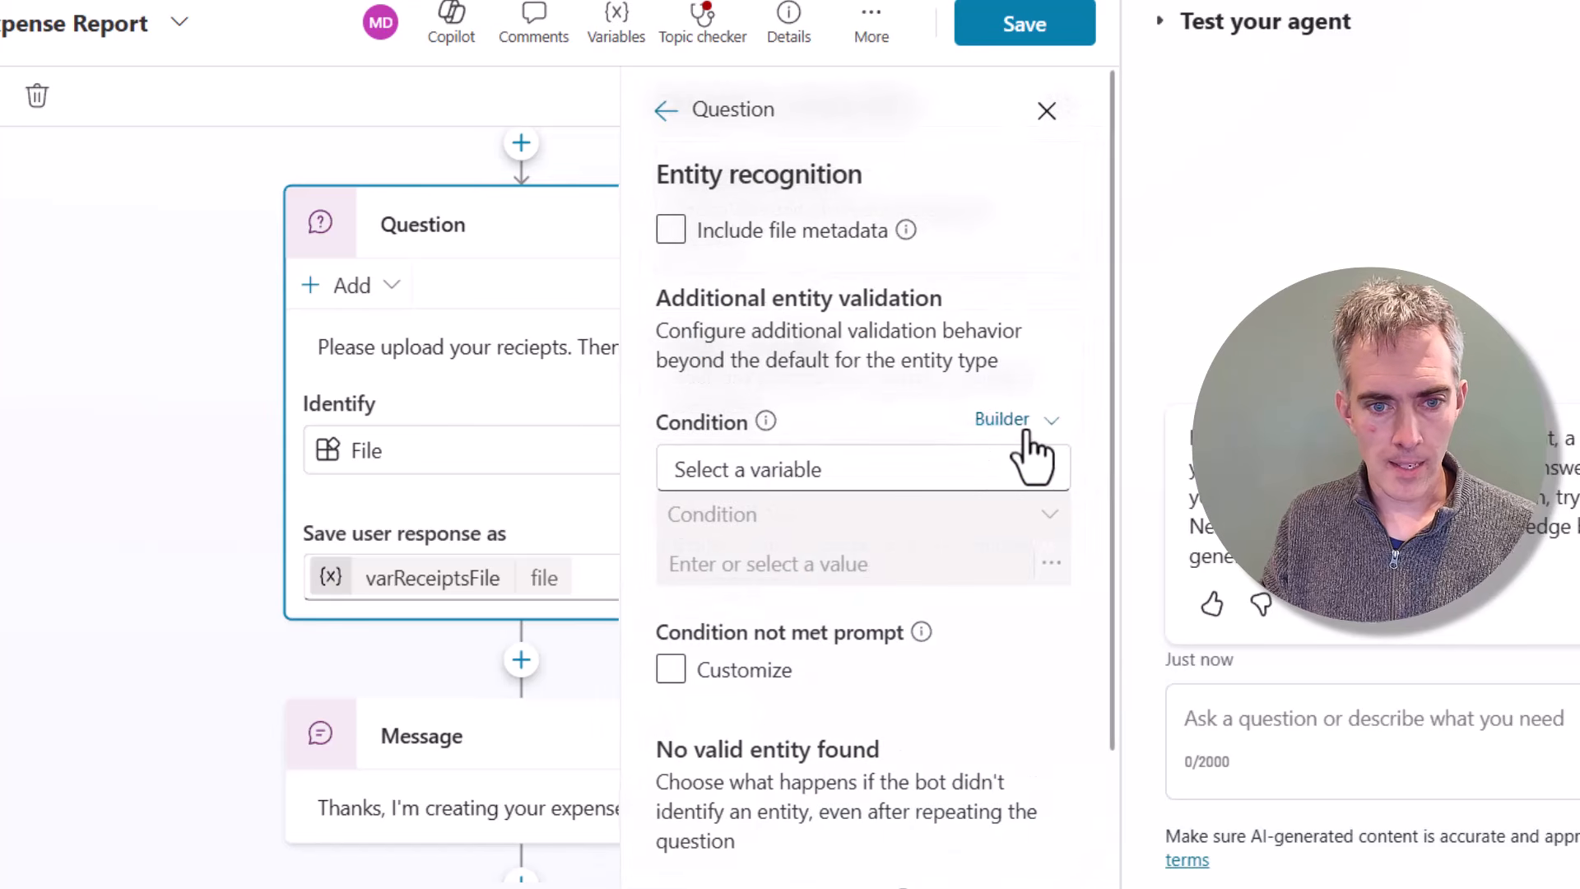
left_click(669, 238)
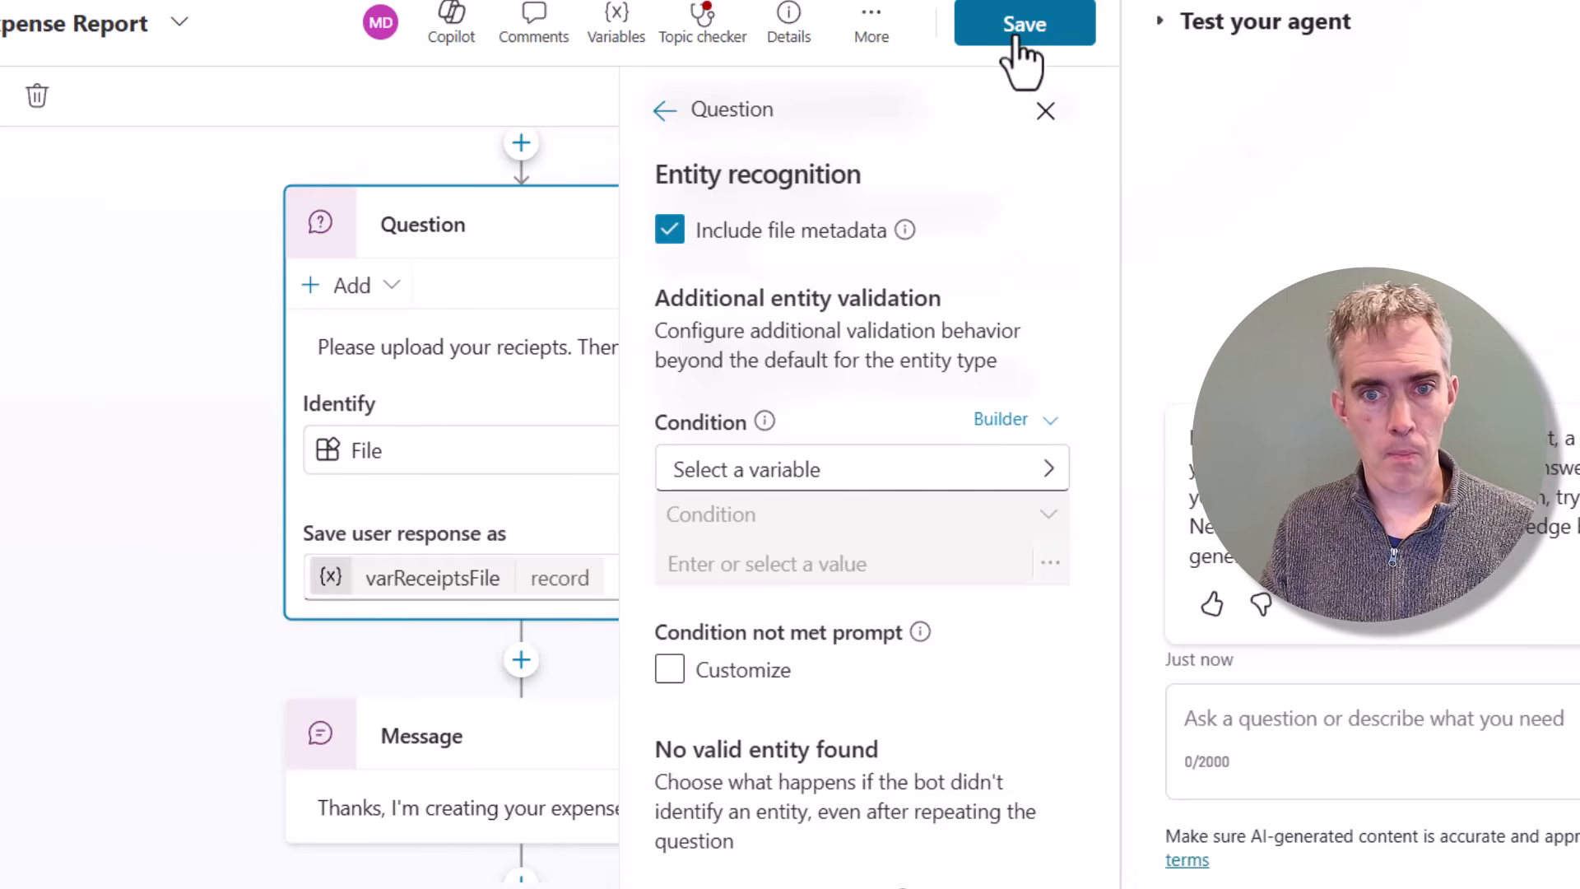
left_click(1041, 120)
- Open the formula editor for the File content input of the Create An Excel File action and start a record in curly braces
scroll(962, 404, "down", 10)
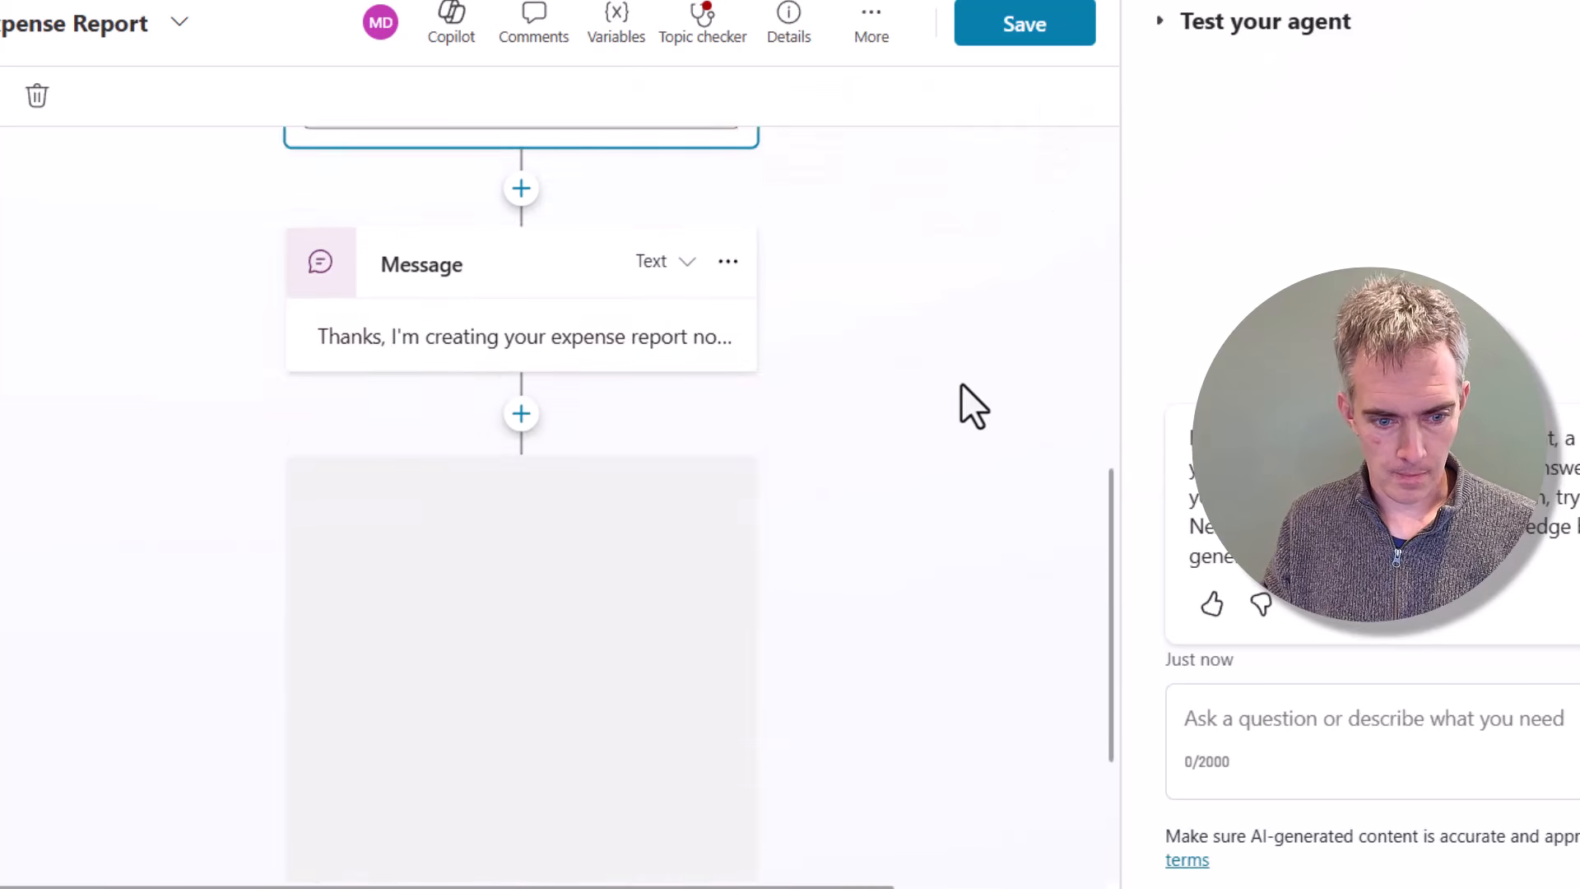
left_click(720, 364)
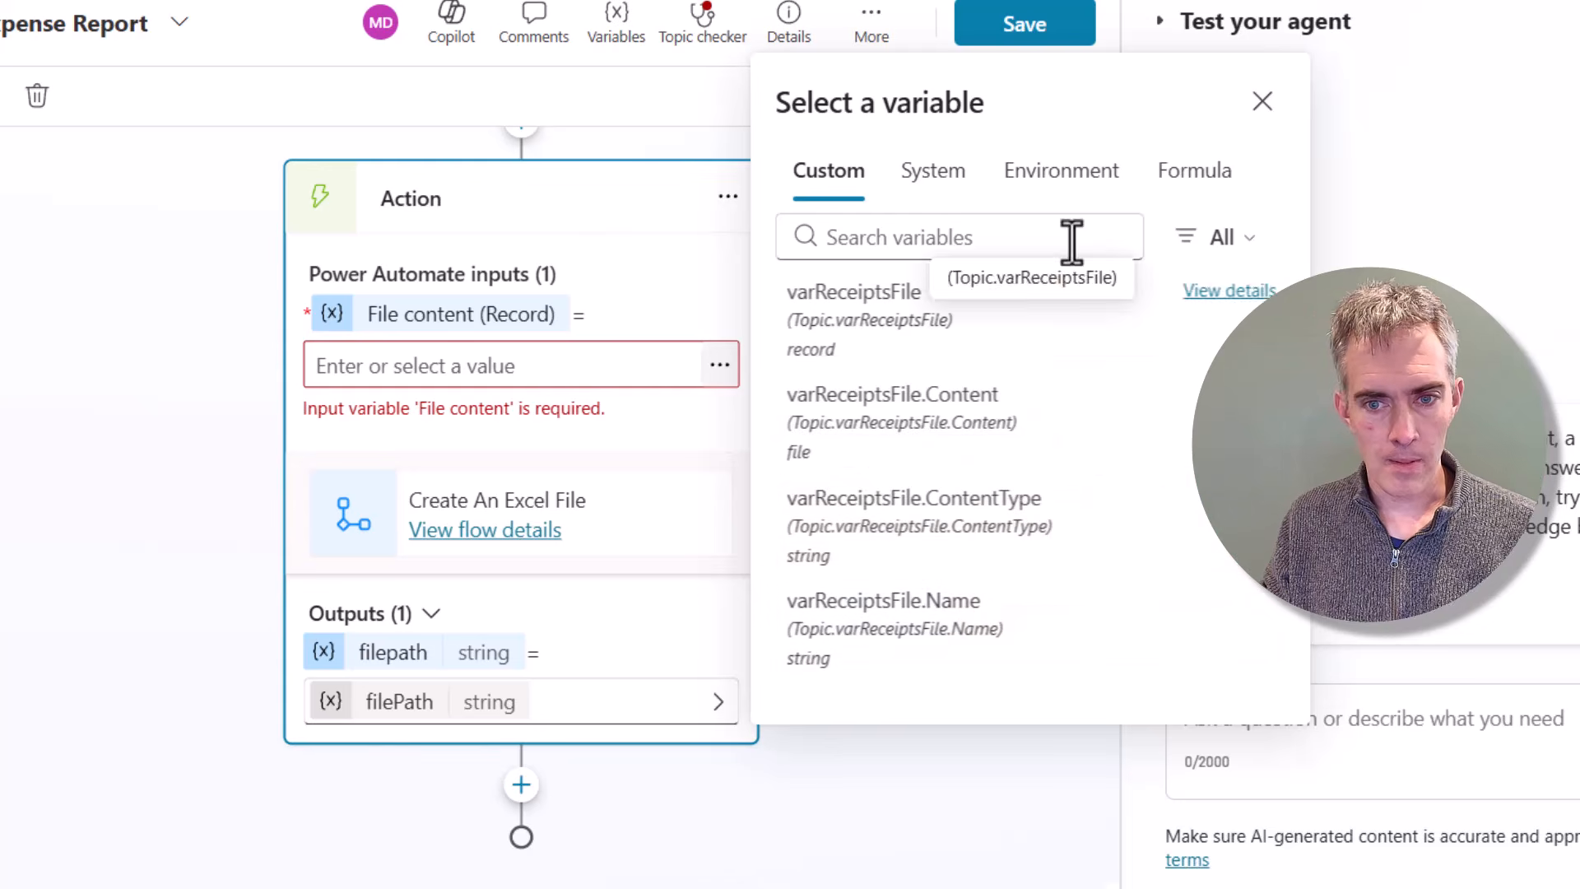
left_click(1168, 199)
left_click(1263, 98)
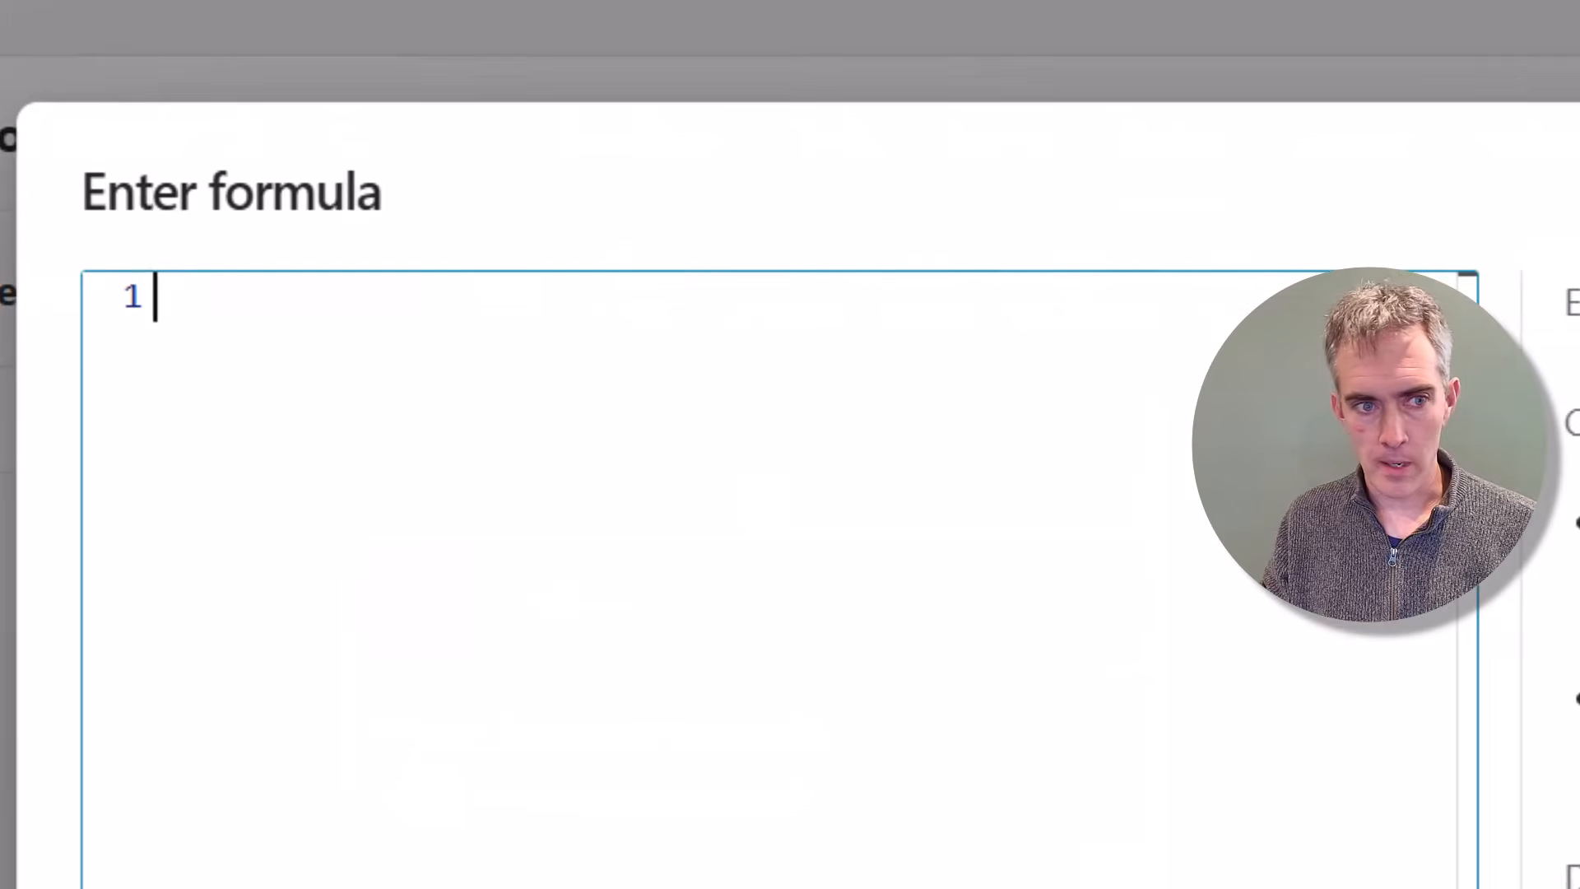
type("{")
key("Return")
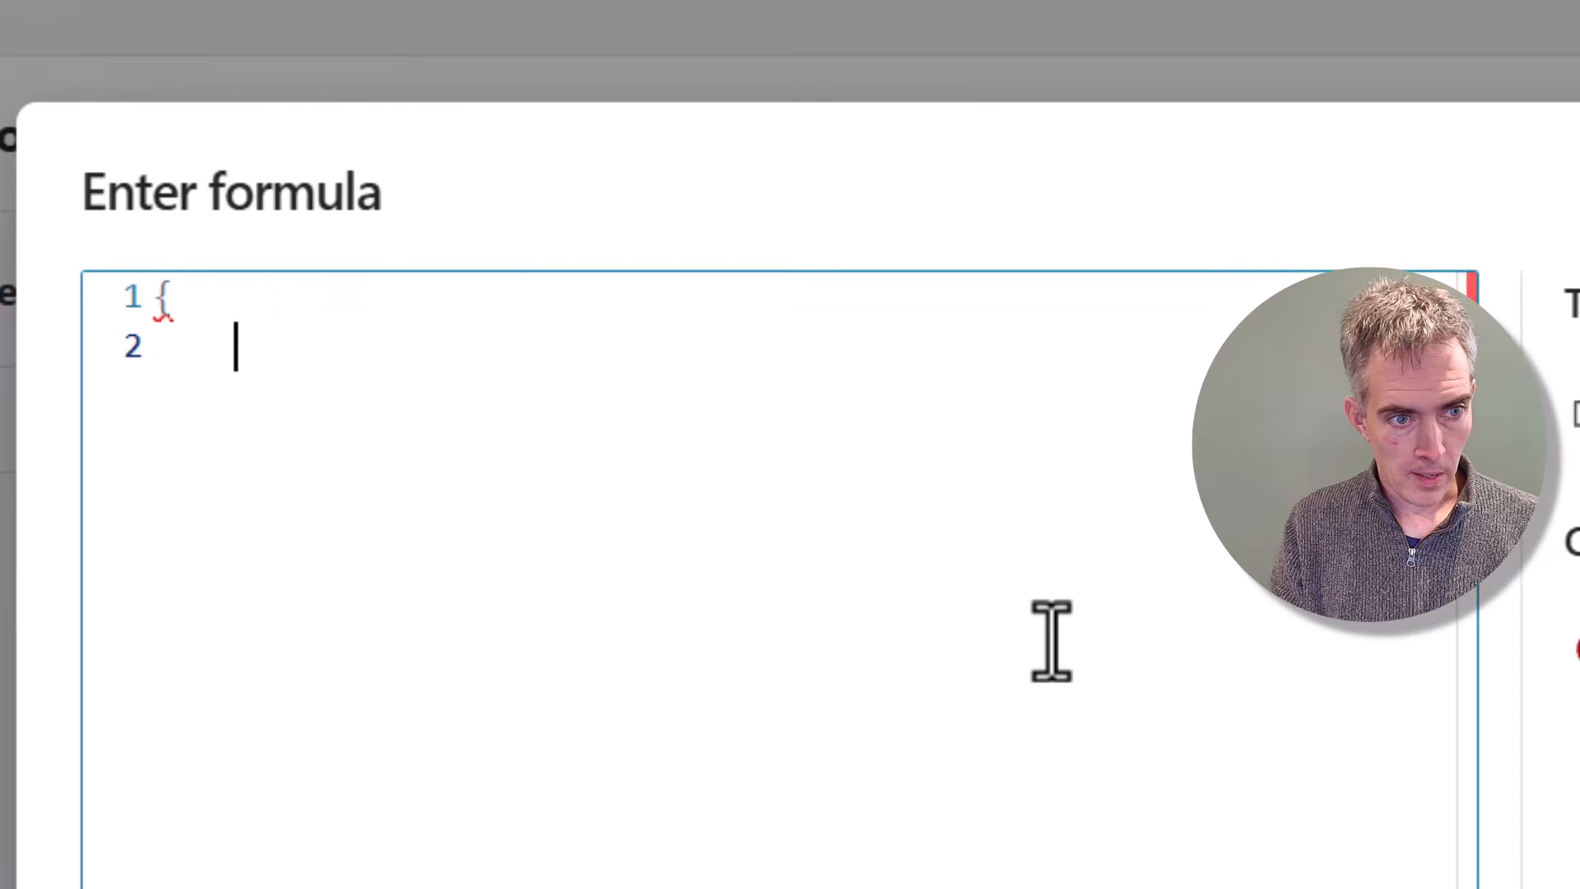
key("Return")
key("Up")
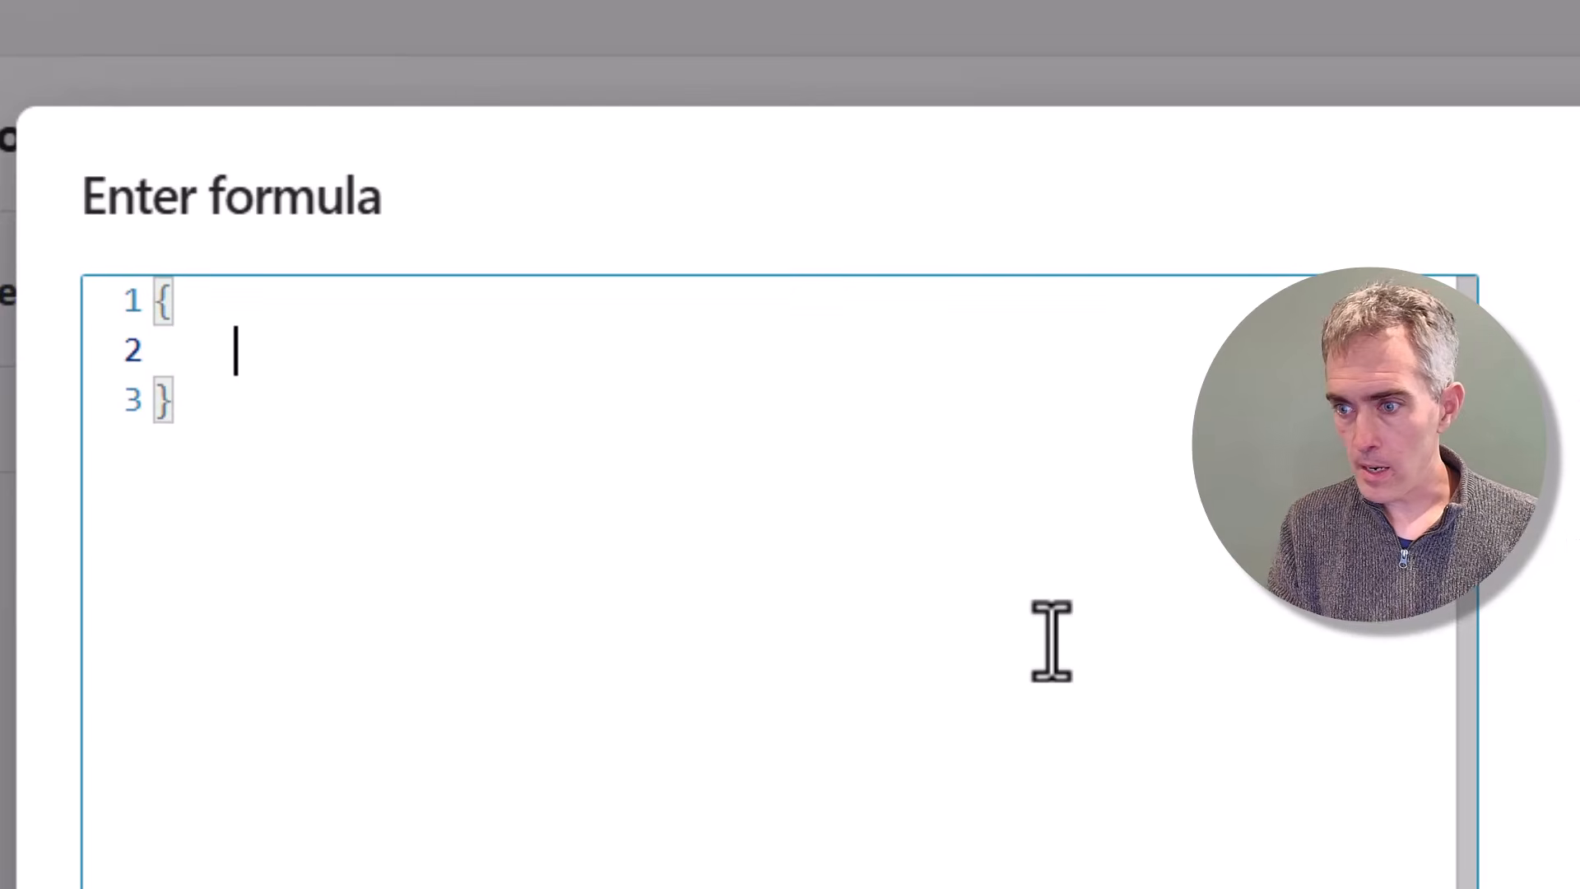
- Add the field contentBytes: Topic.varReceiptsFile.Content inside the record's braces
key("Tab")
type("c")
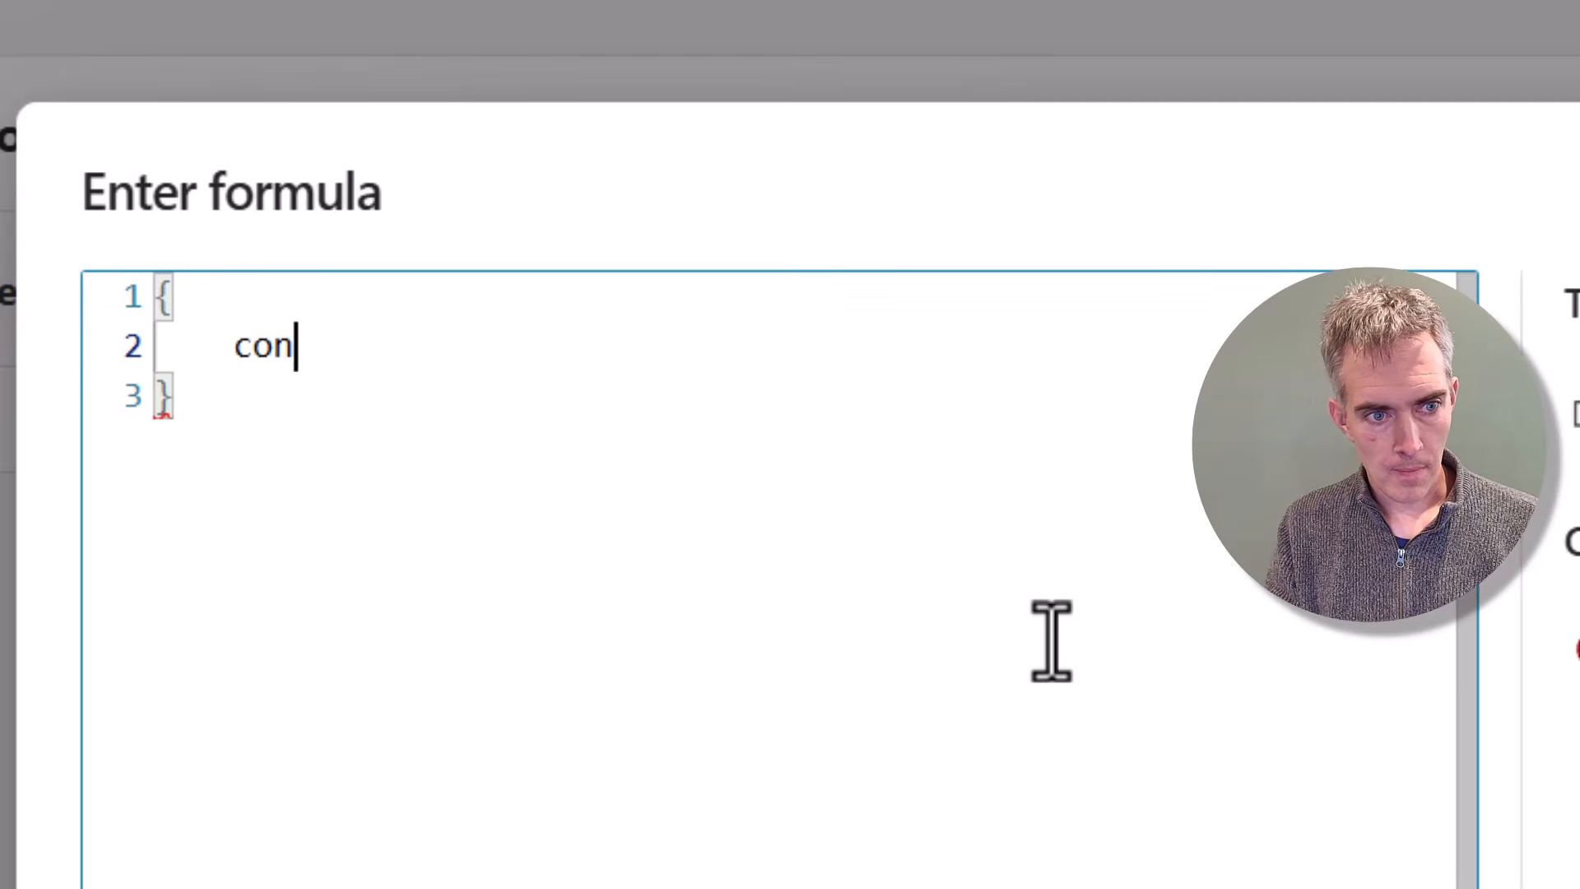
type("ontent")
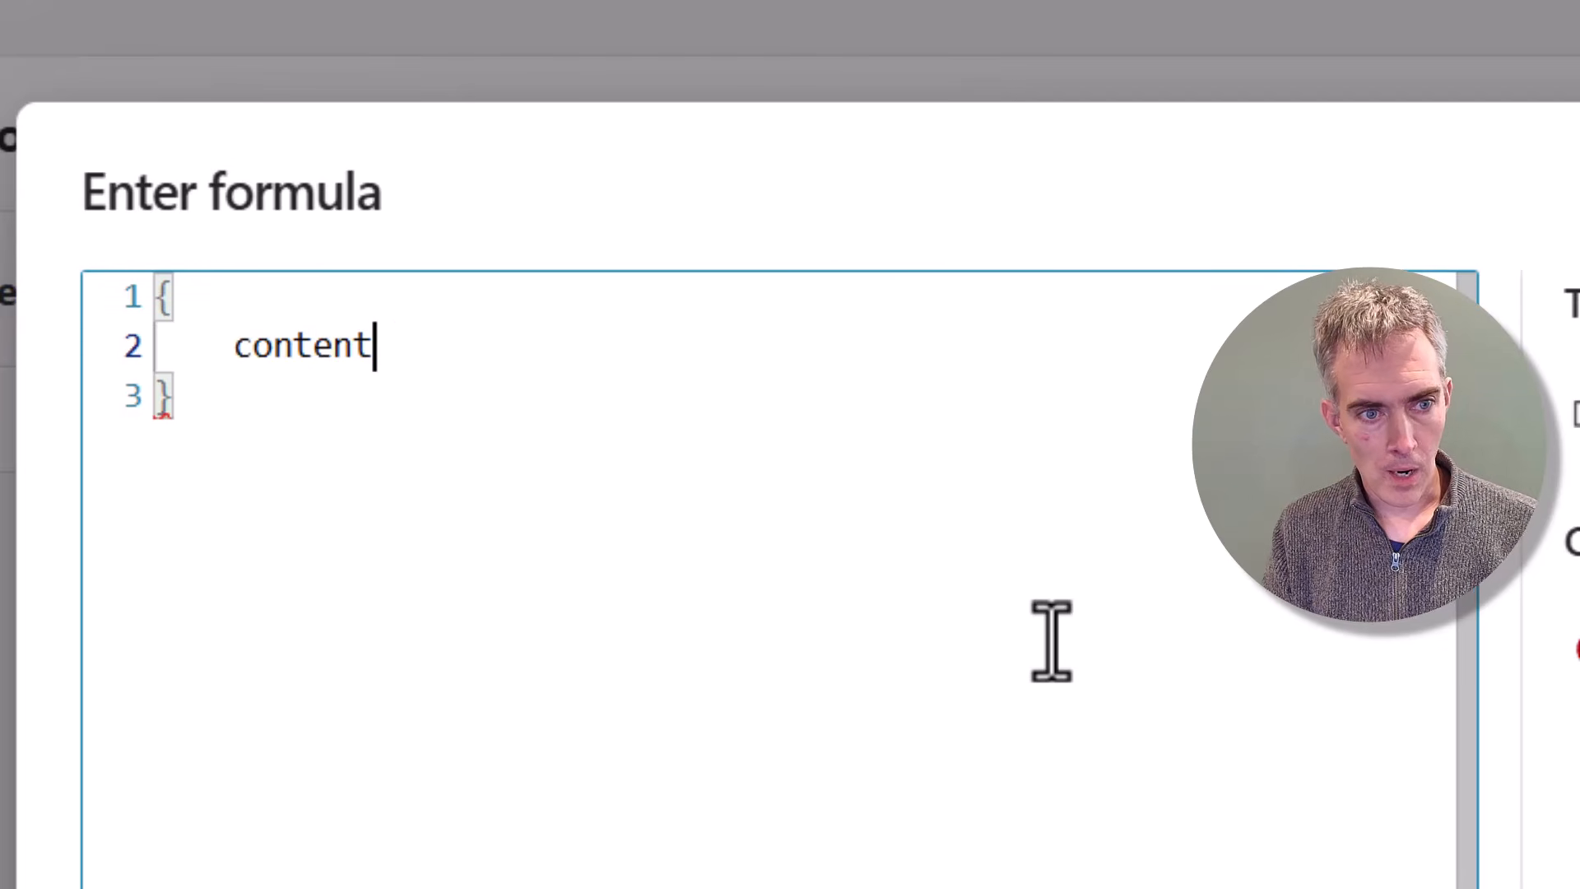
type("By")
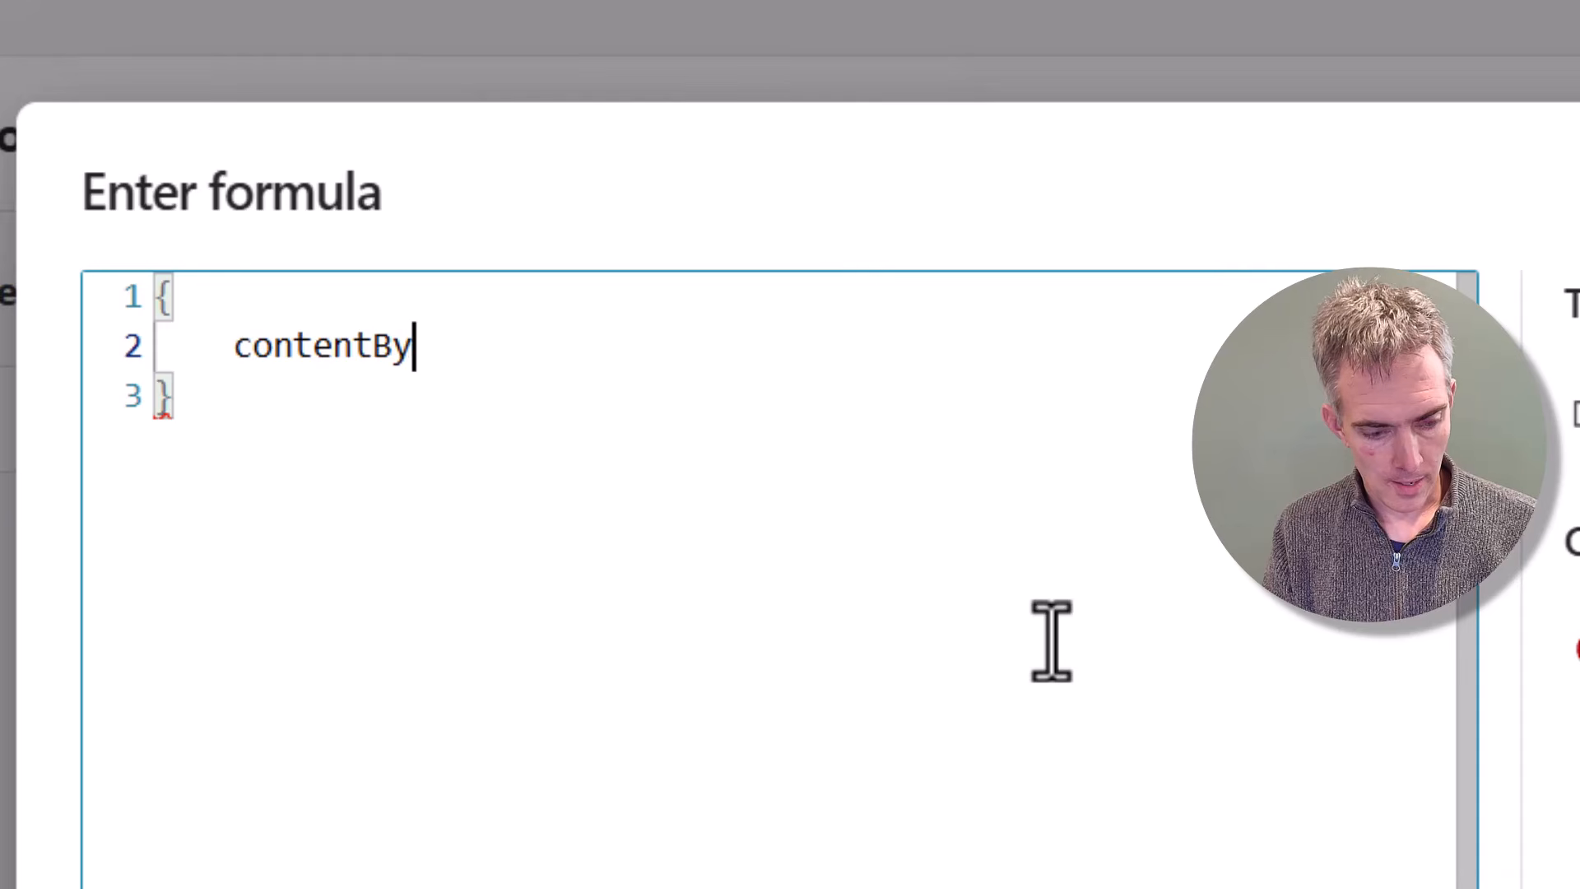
type("tes: var")
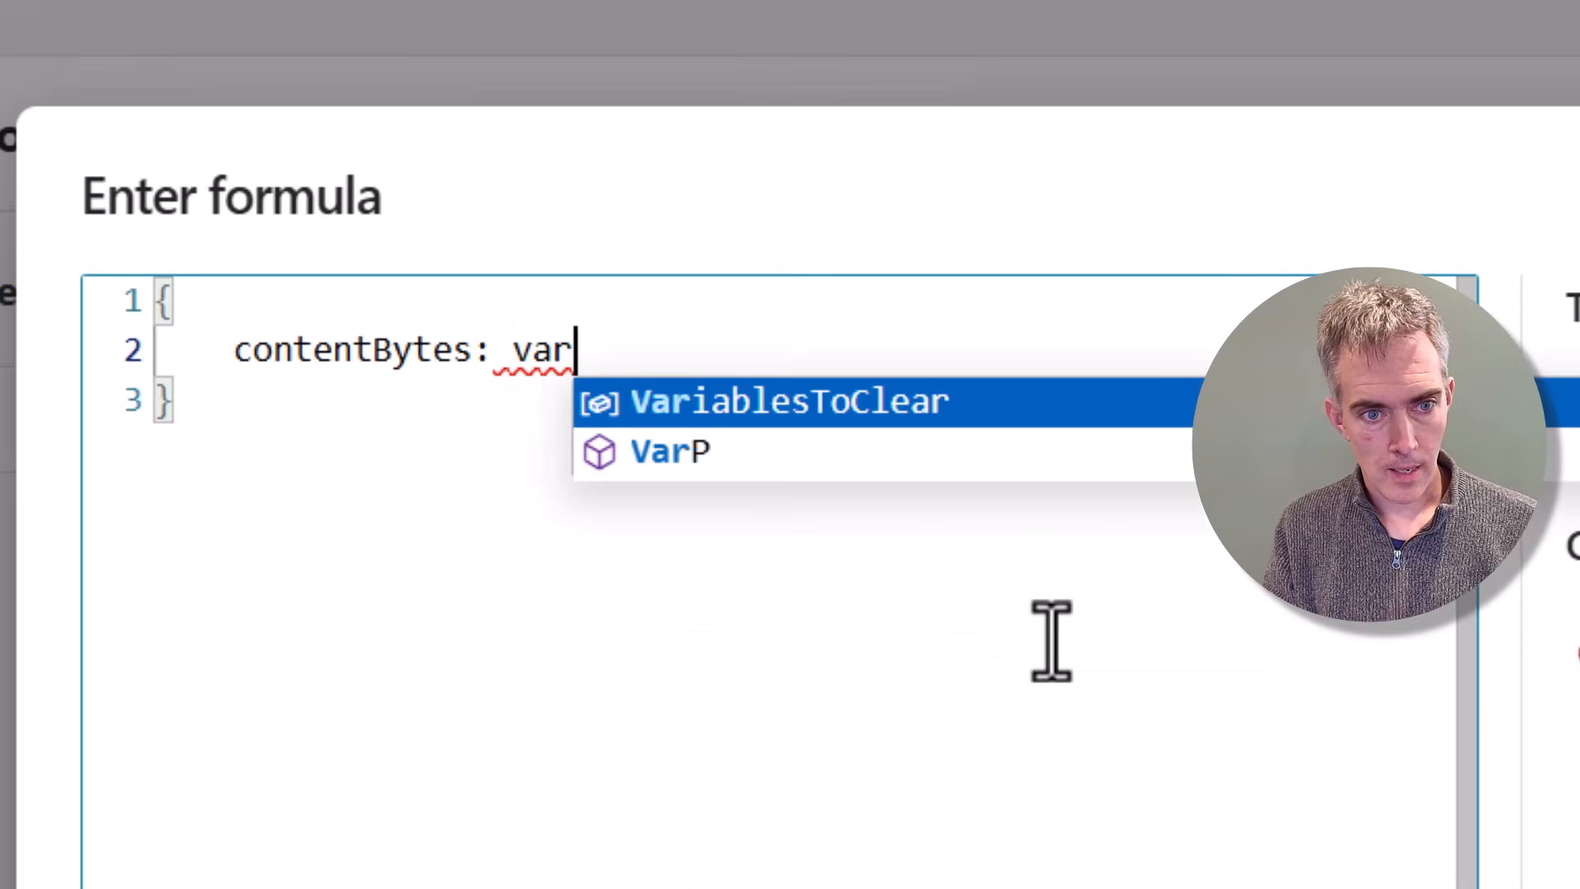
key("BackSpace")
key("BackSpace")
key("BackSpace")
type("Topic")
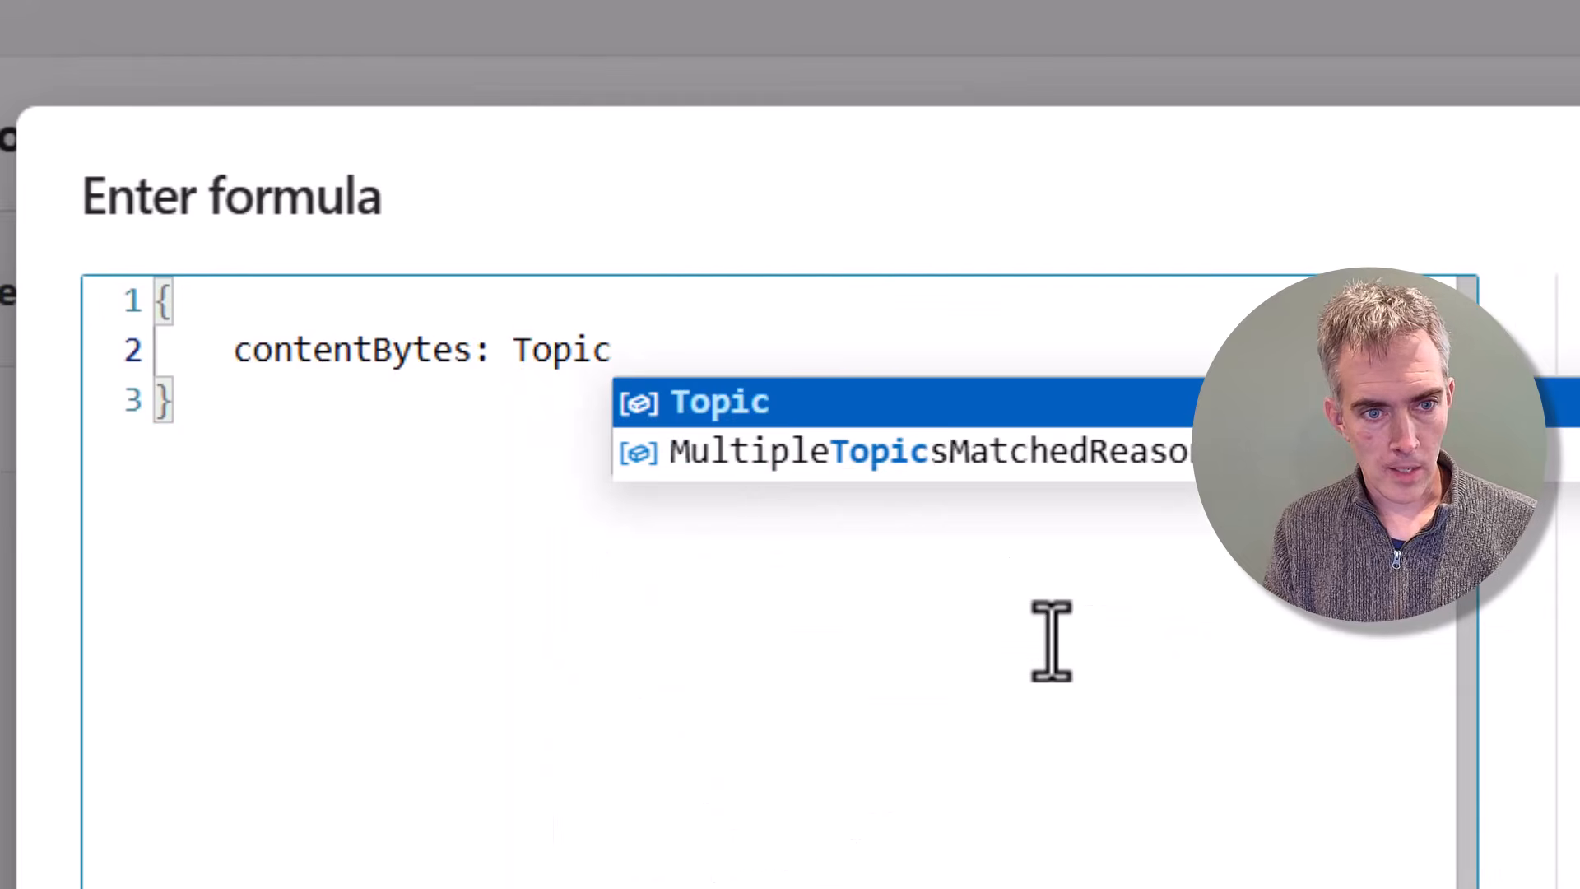
type(".")
key("Tab")
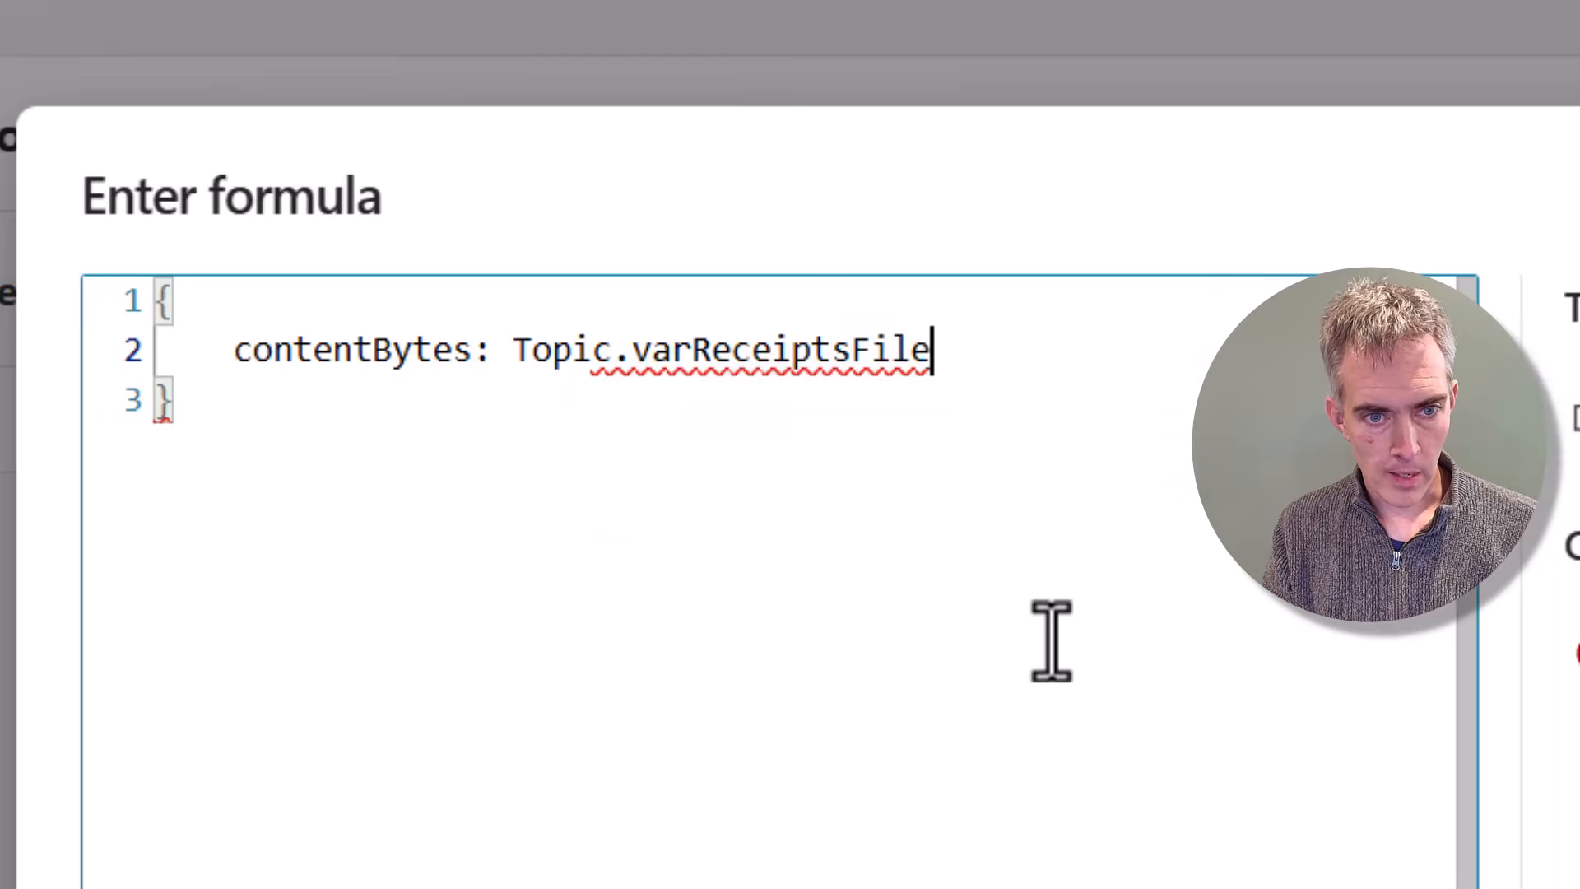
type(".")
key("Down")
key("Up")
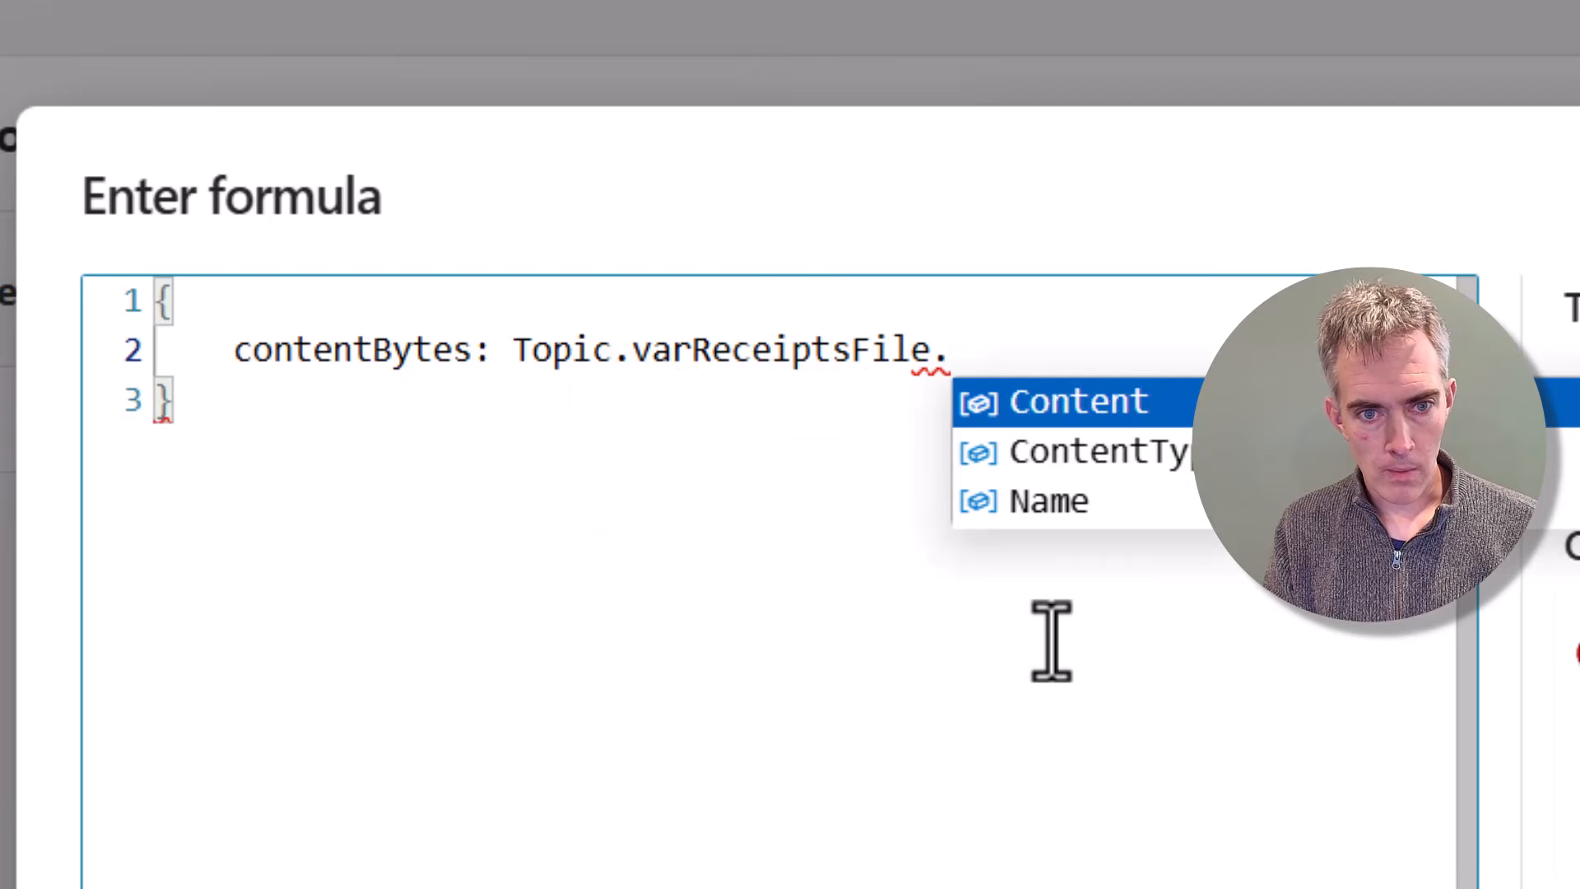
key("Tab")
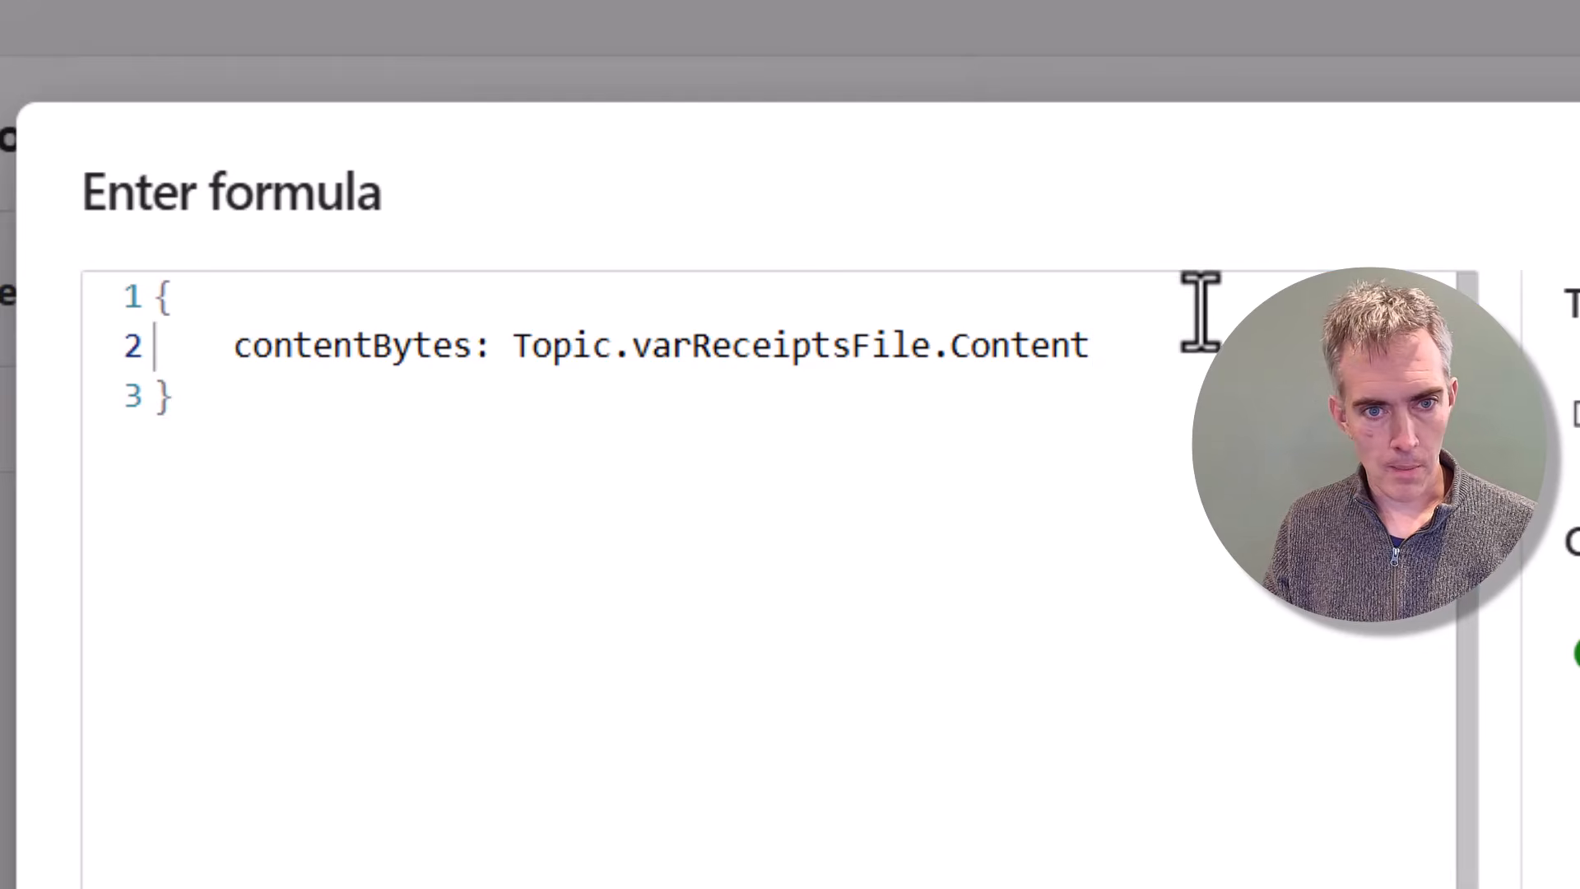
- Add the second field name: Topic.varReceiptsFile.Name to the record and insert the formula as the File content value
left_click(1182, 342)
type(",")
key("Return")
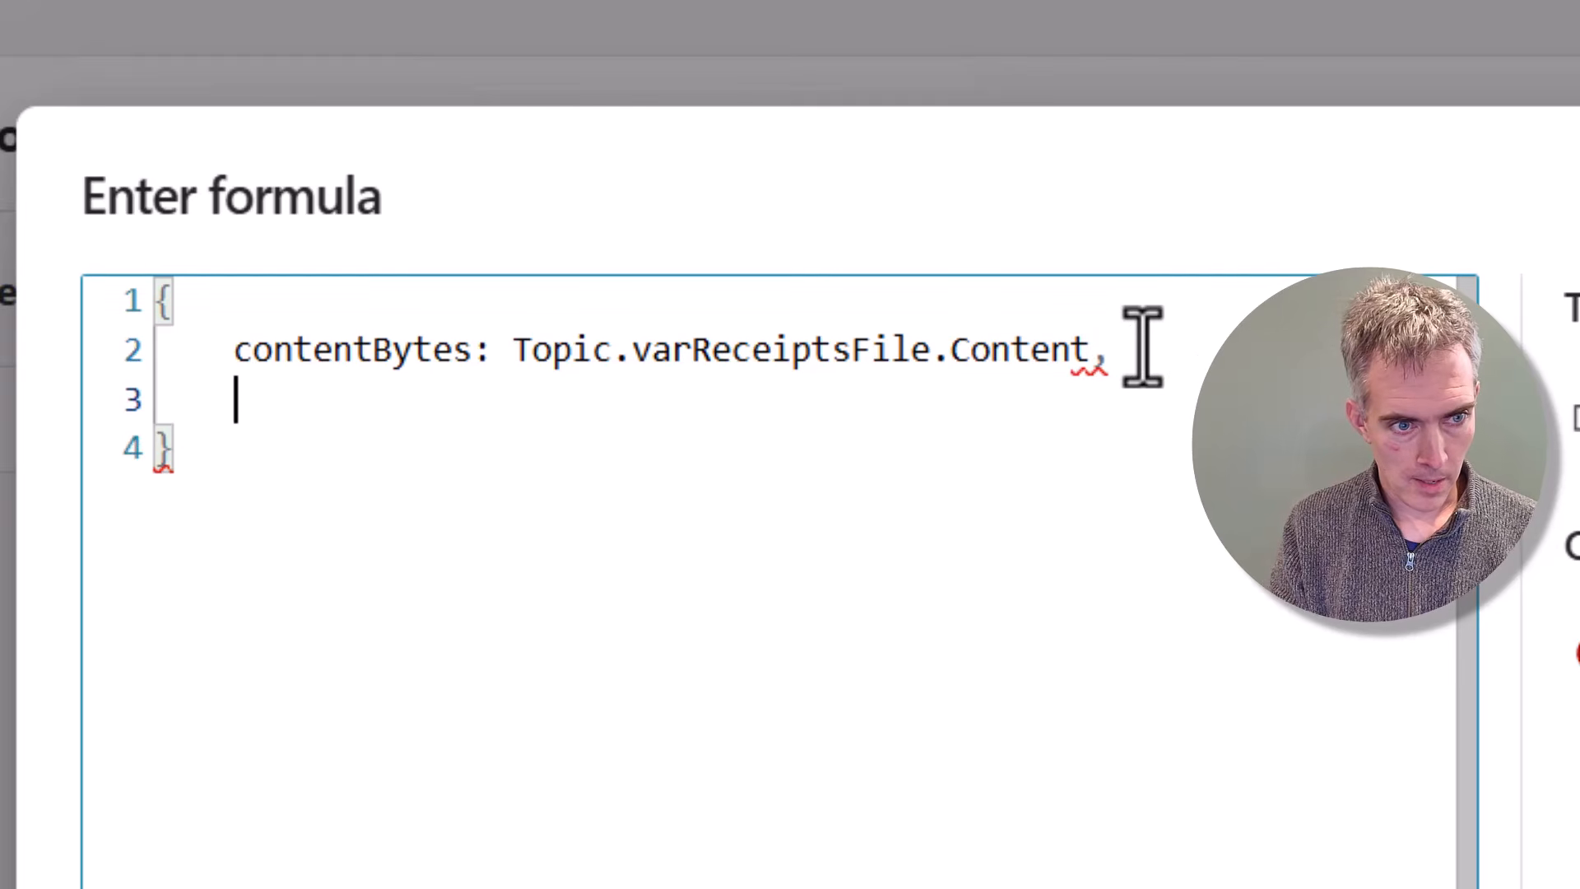
type("names: ")
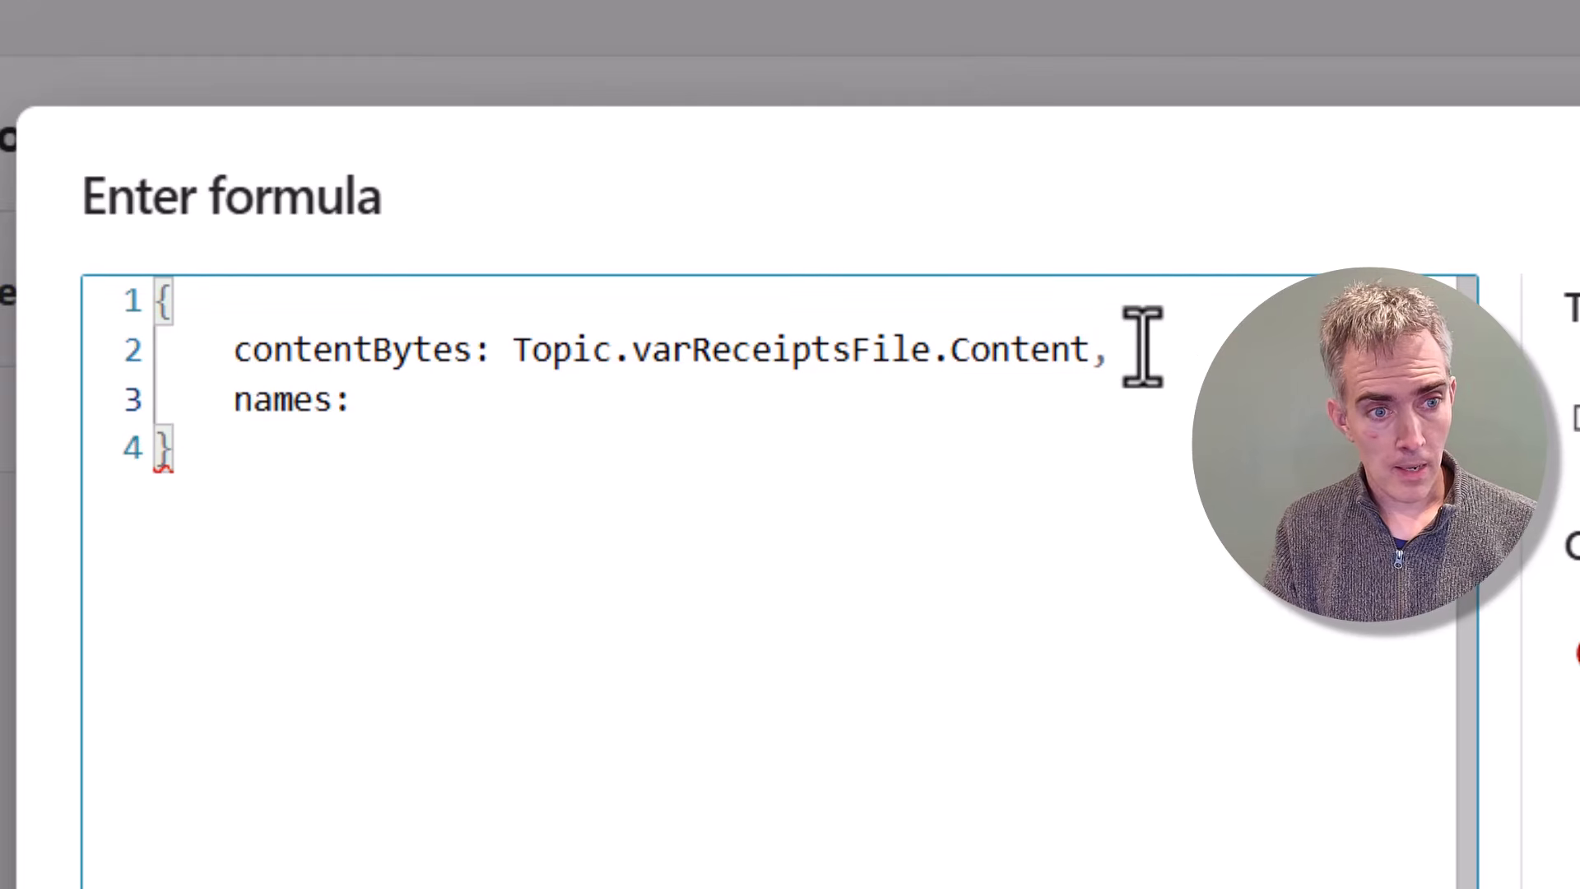
type("Topic.varReceiptsFile.")
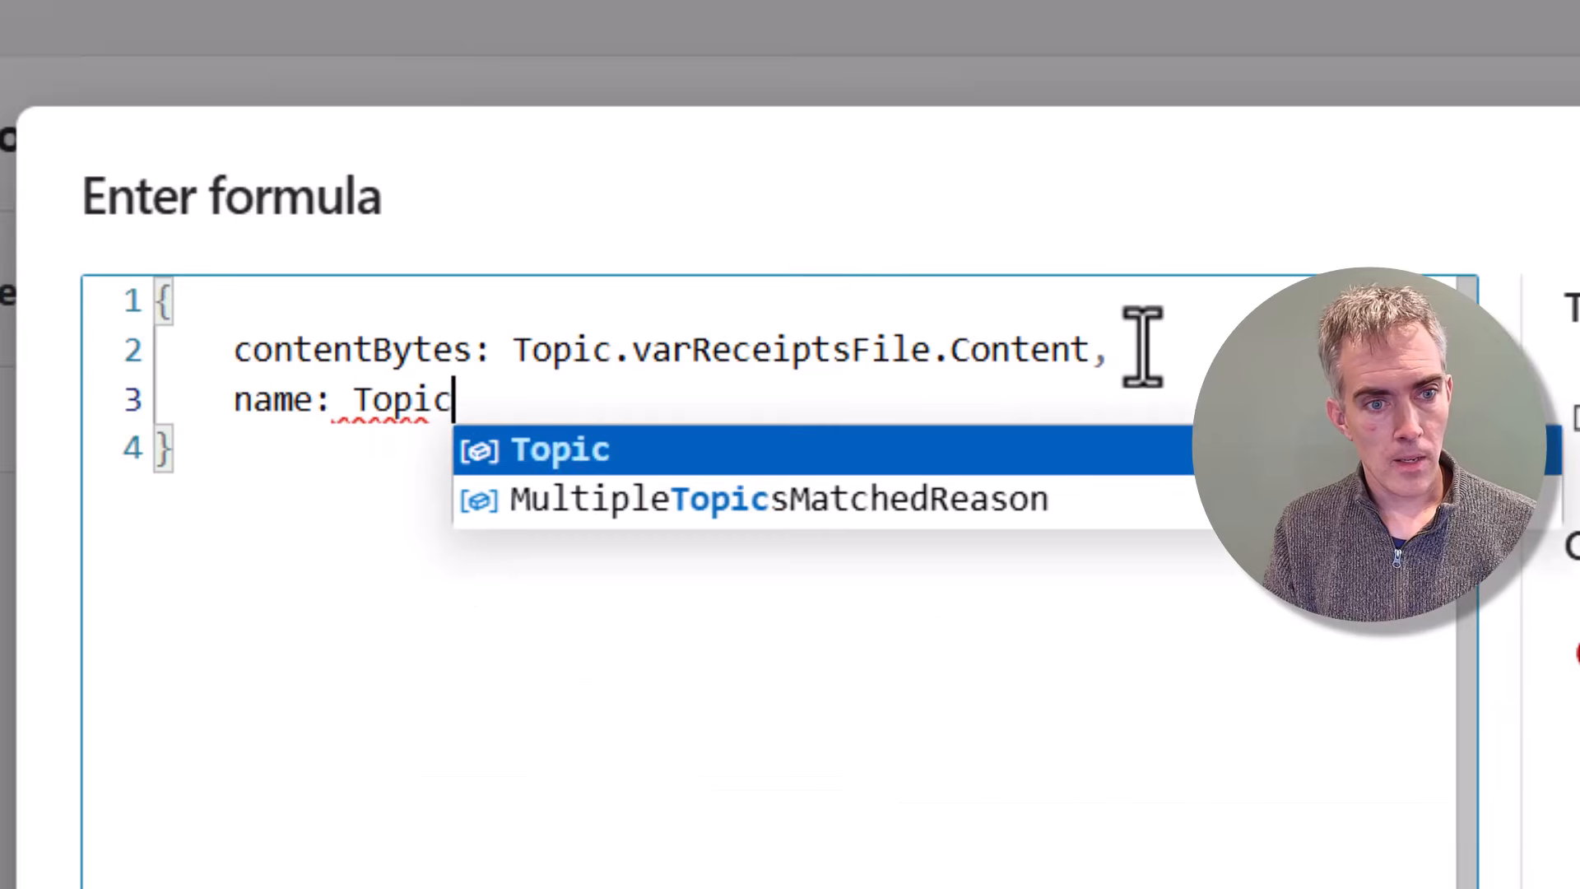
key("Down")
key("Down")
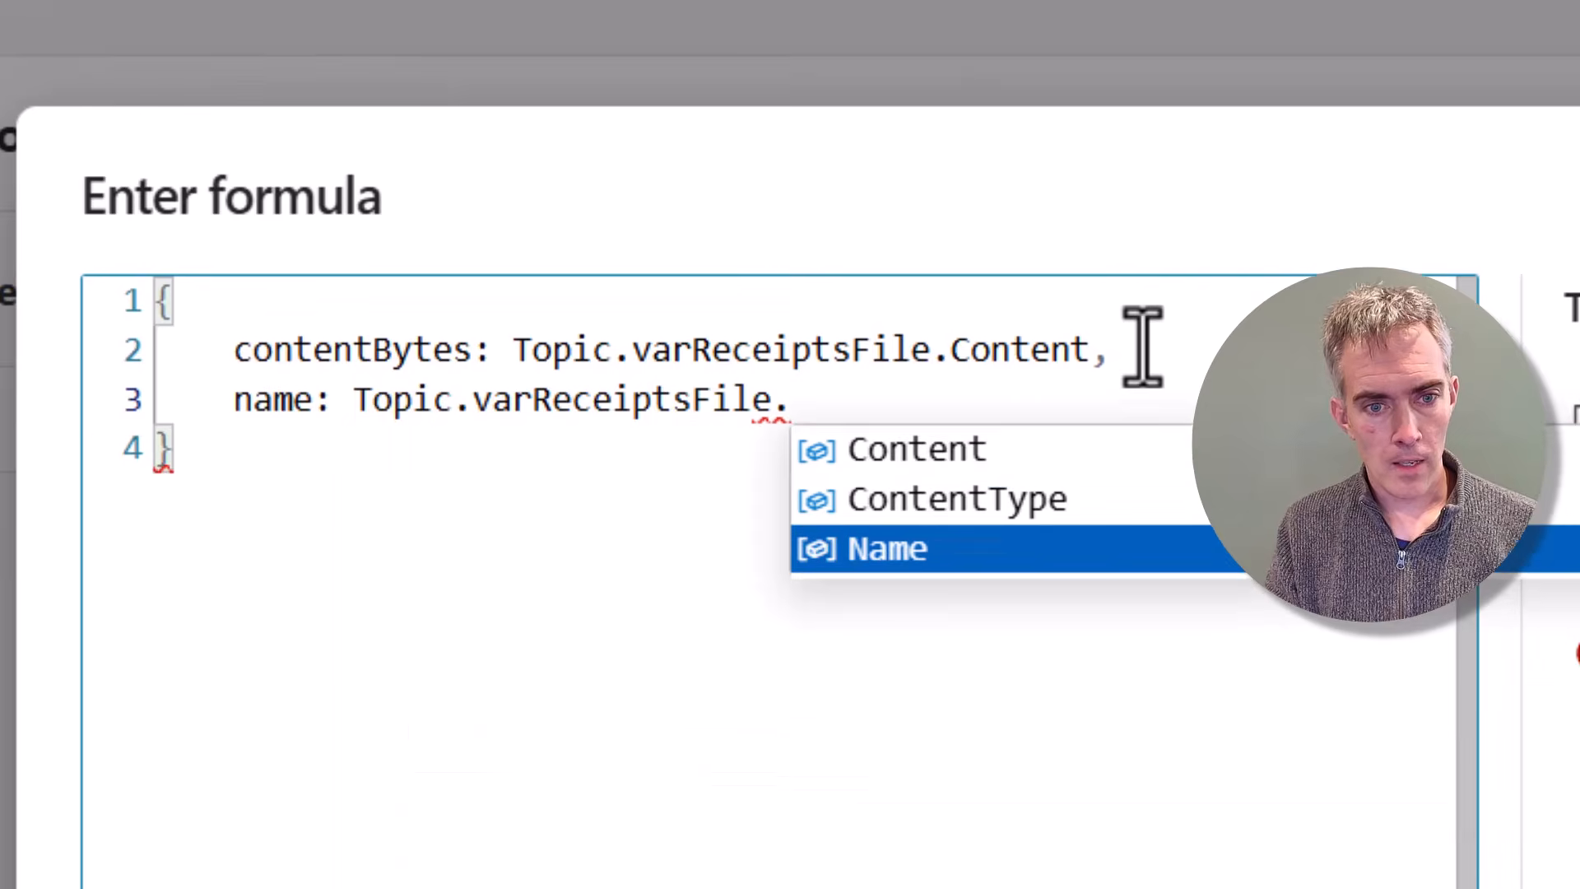
key("Return")
left_click(1176, 744)
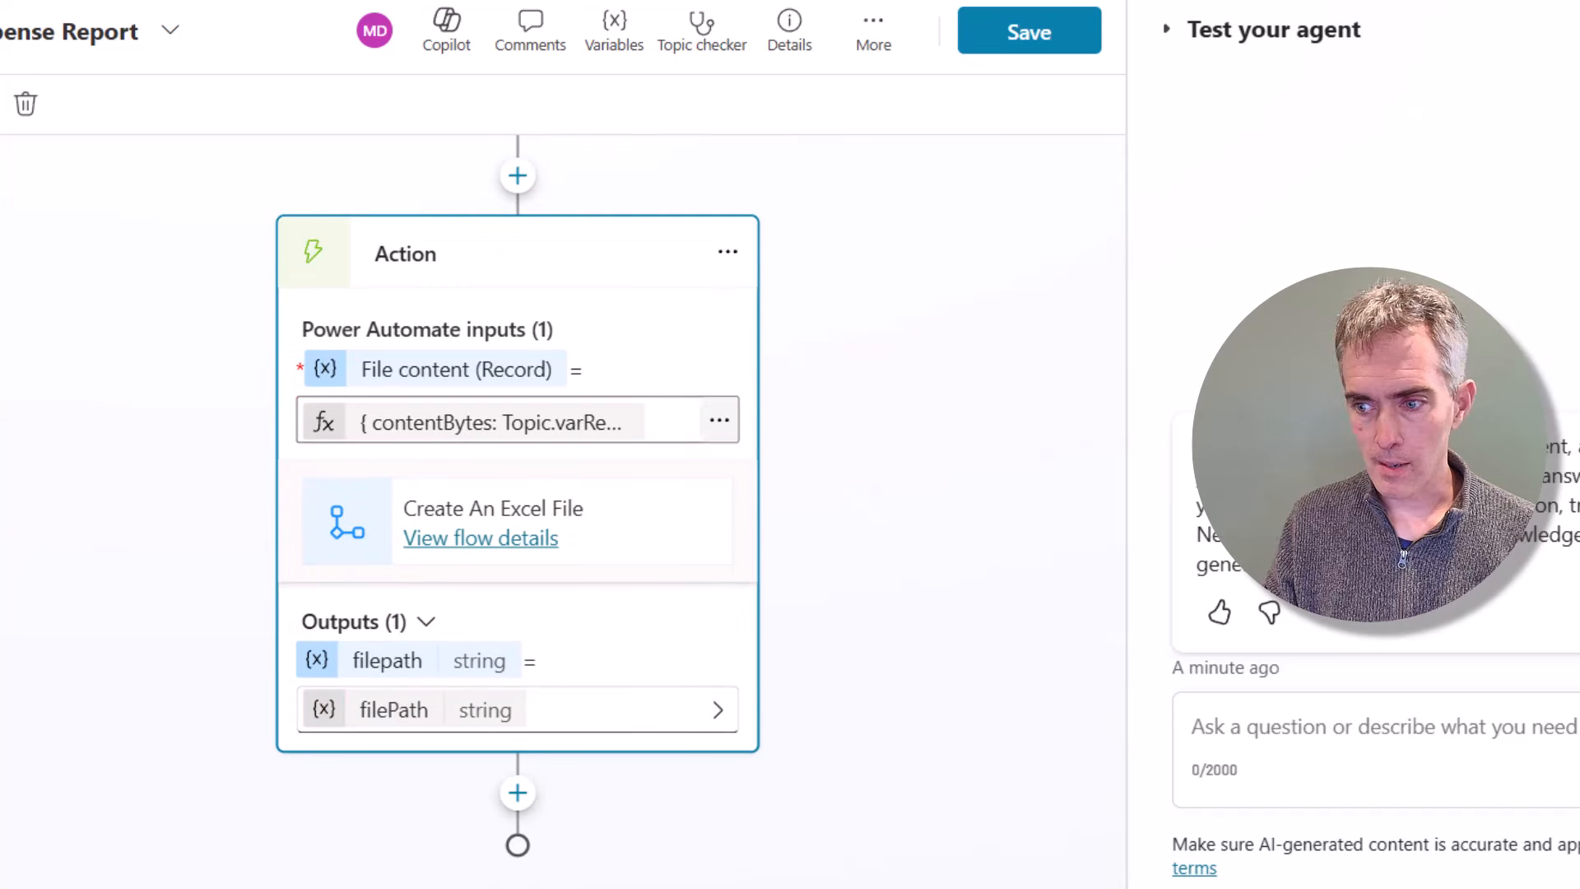
- Rename the action's output variable to varFilePath and close its properties
left_click(424, 717)
left_click(665, 219)
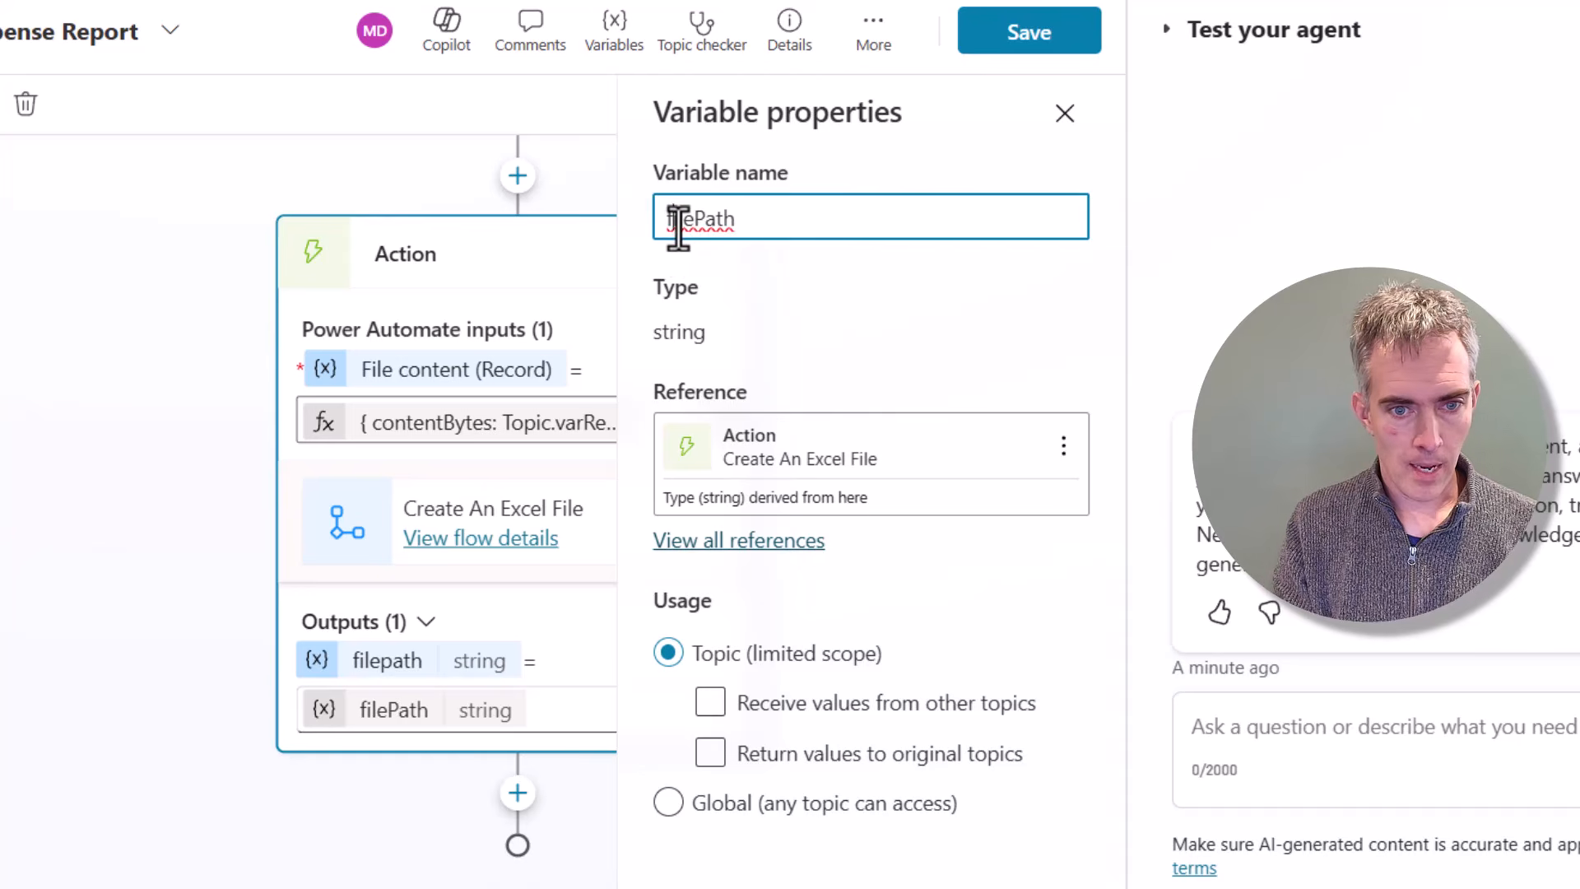
key("Delete")
type("F")
key("Home")
type("var")
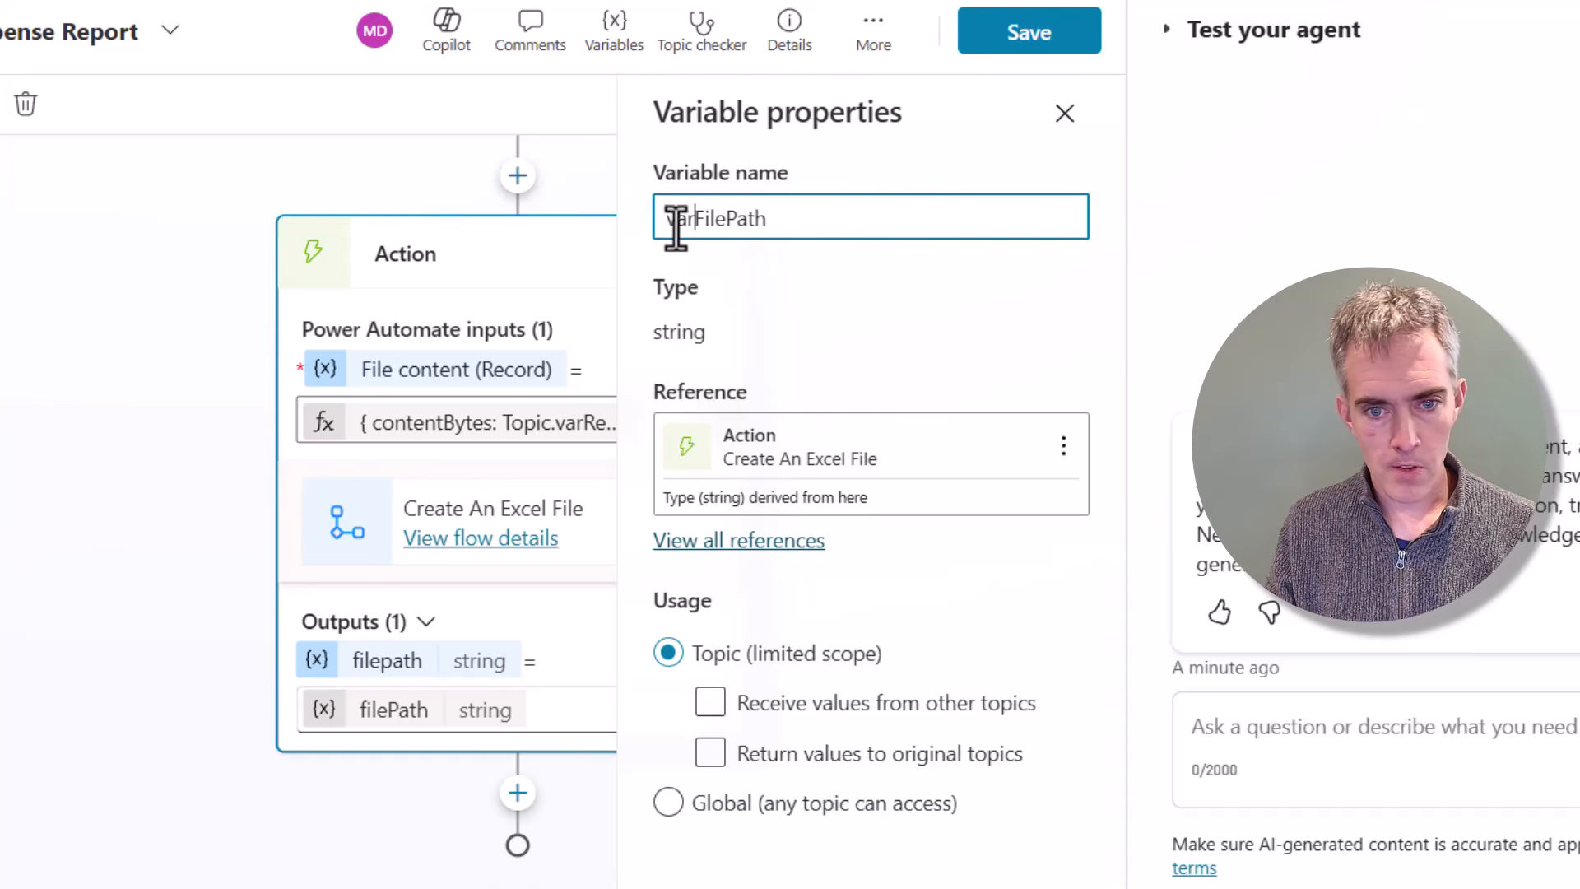
left_click(1064, 115)
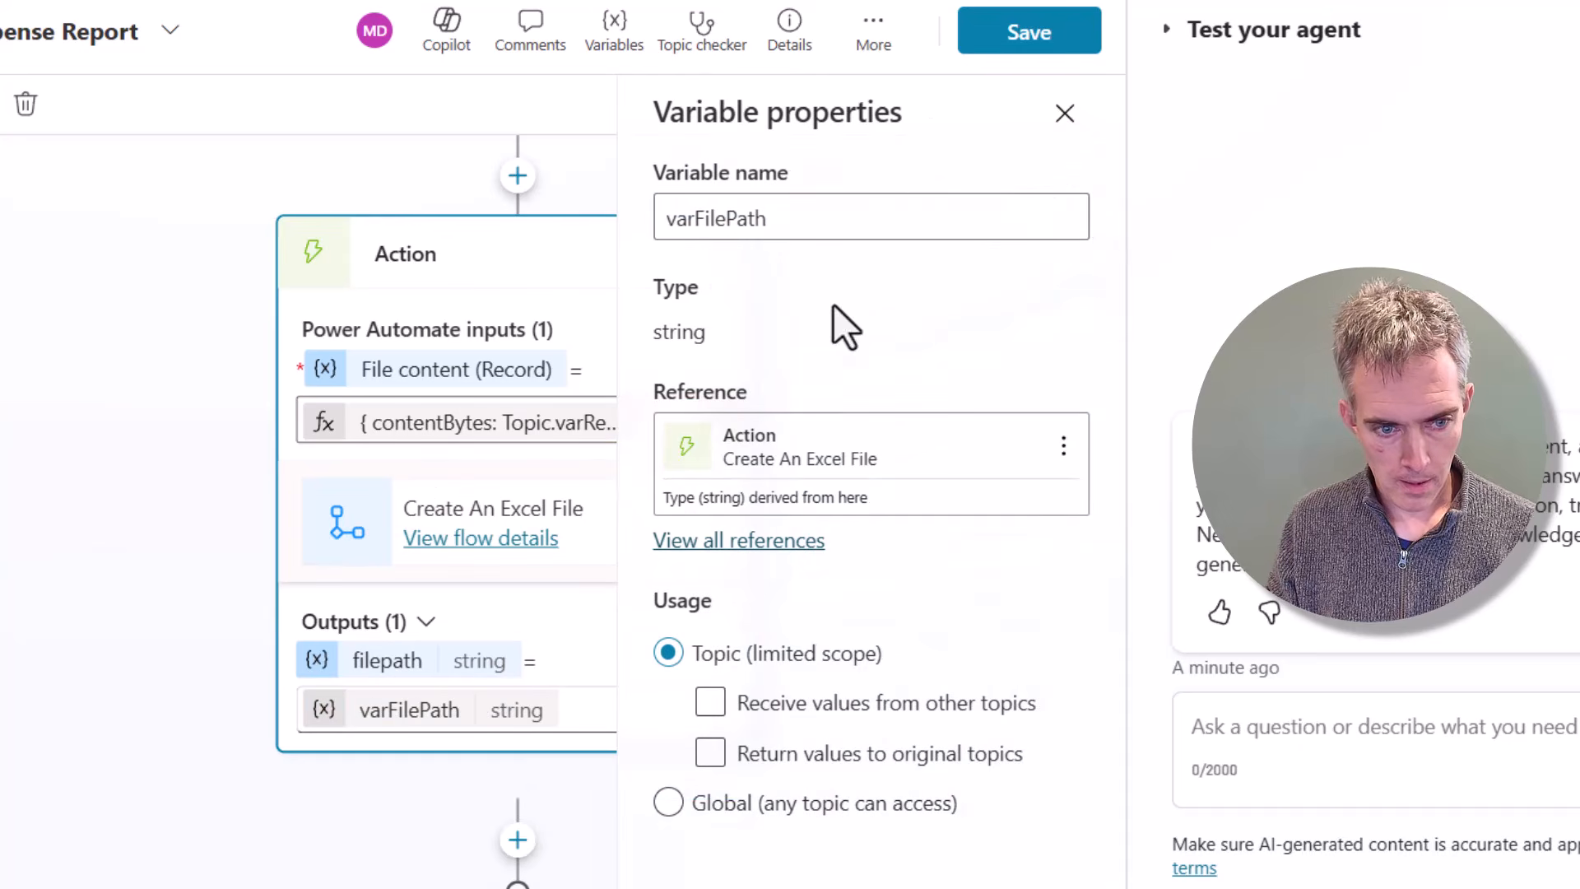
left_click(160, 540)
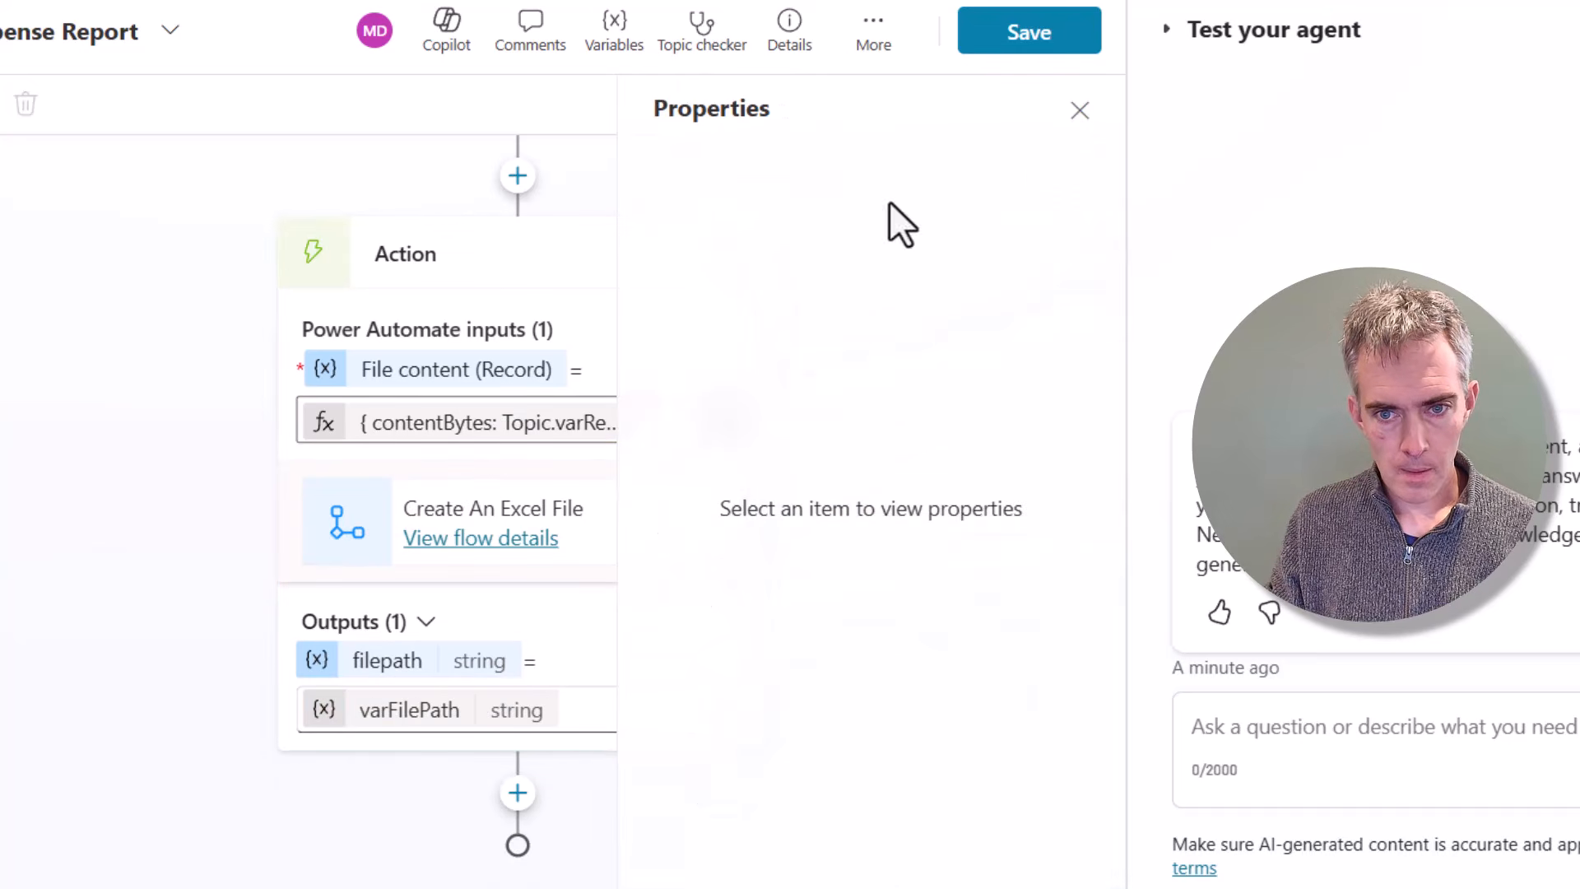
left_click(1067, 114)
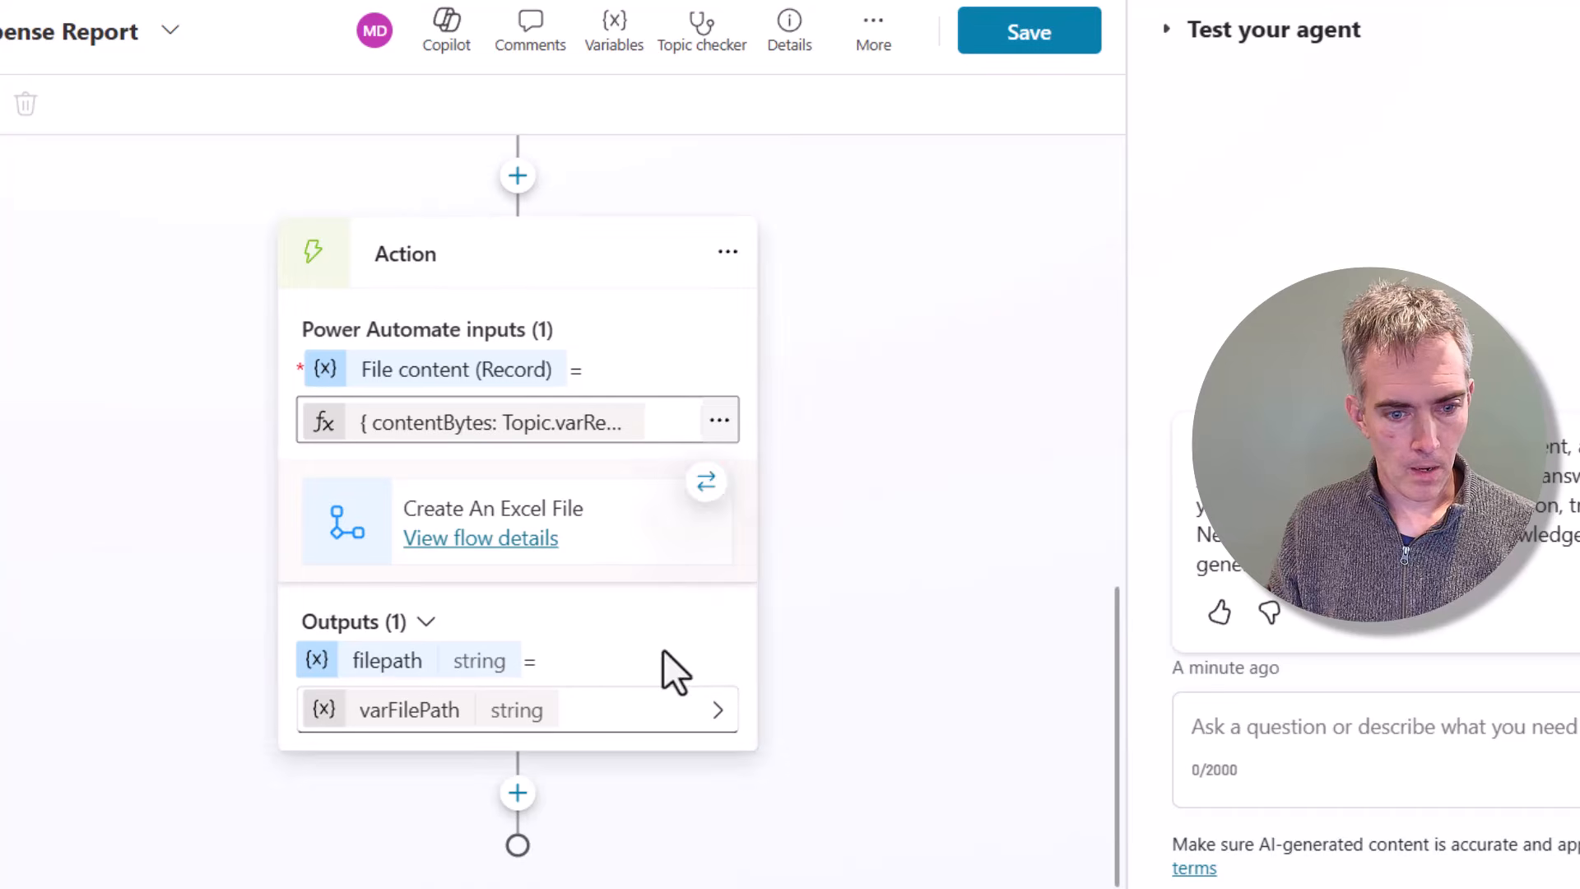
- Add a Message node after the Create An Excel File action and start editing its text
left_click(519, 795)
scroll(823, 448, "down", 5)
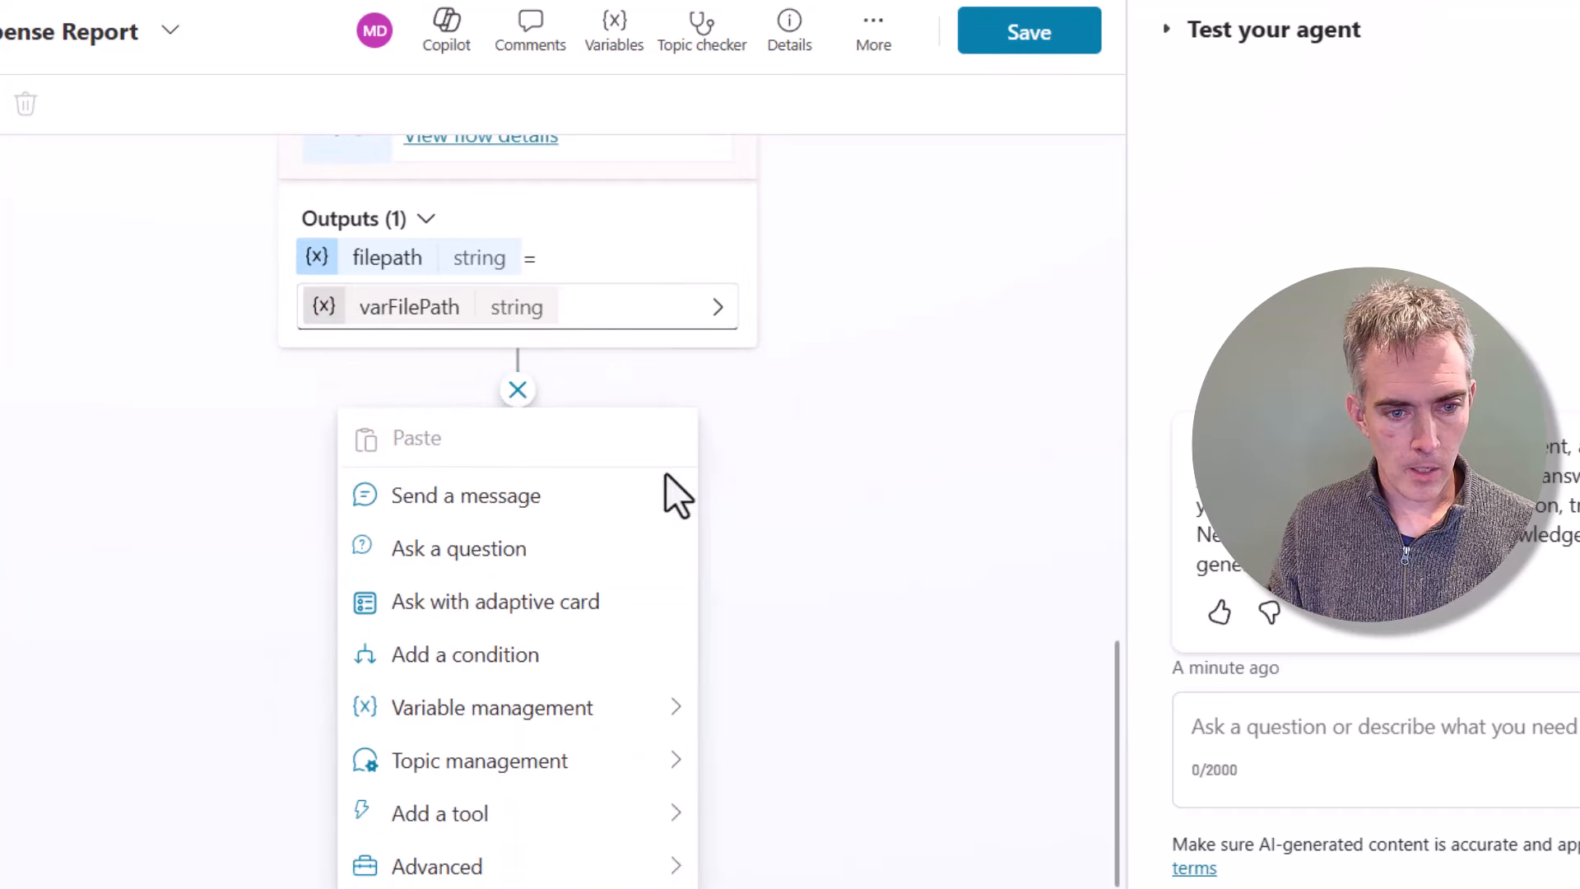
left_click(568, 498)
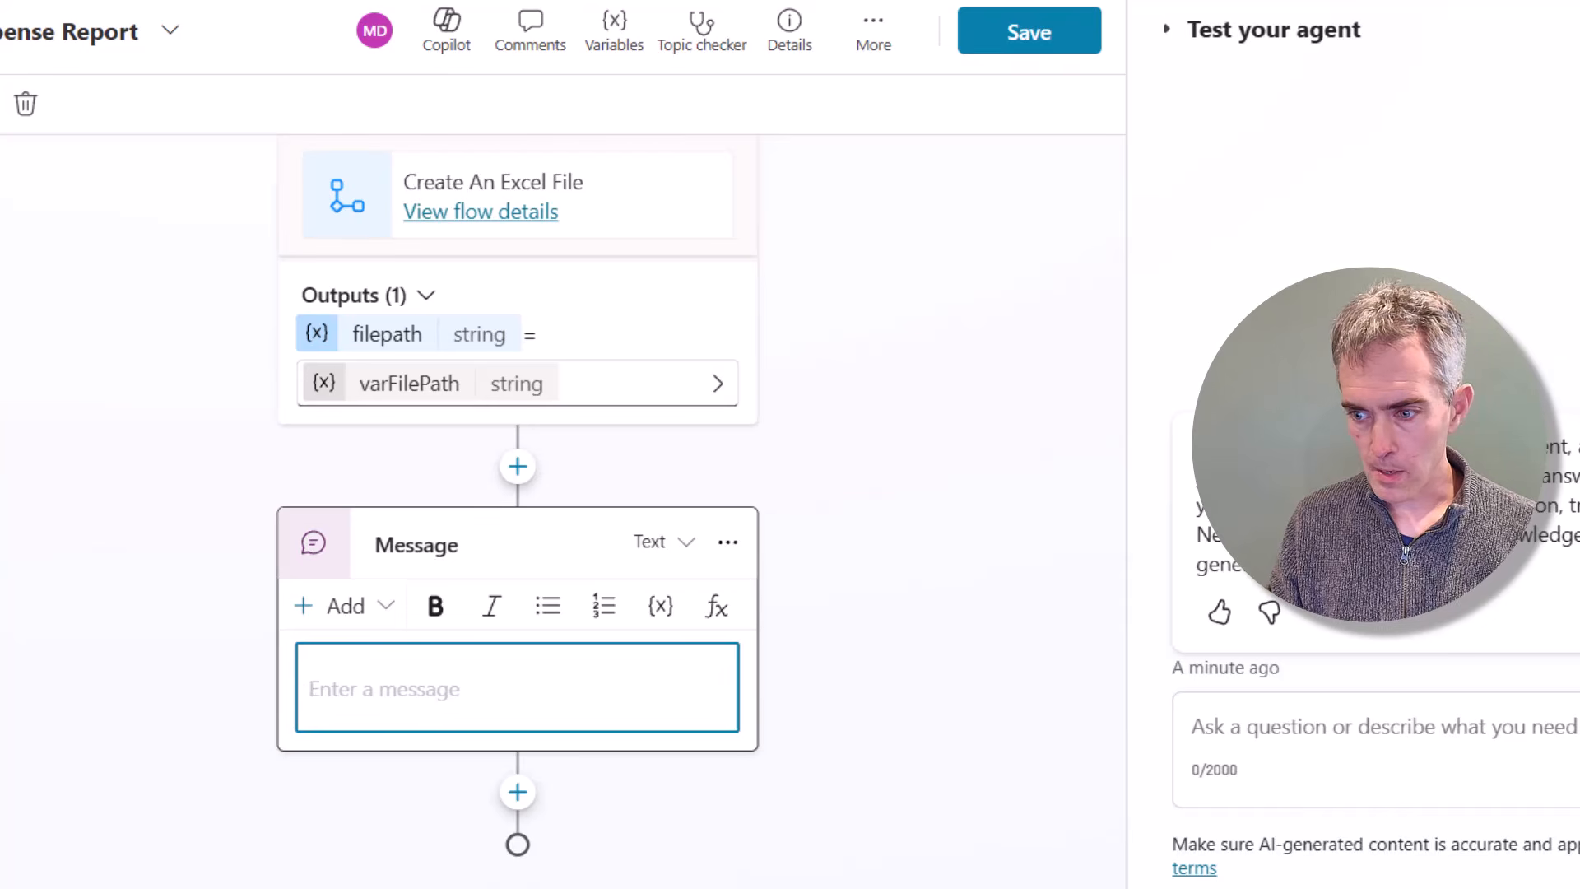
left_click(485, 654)
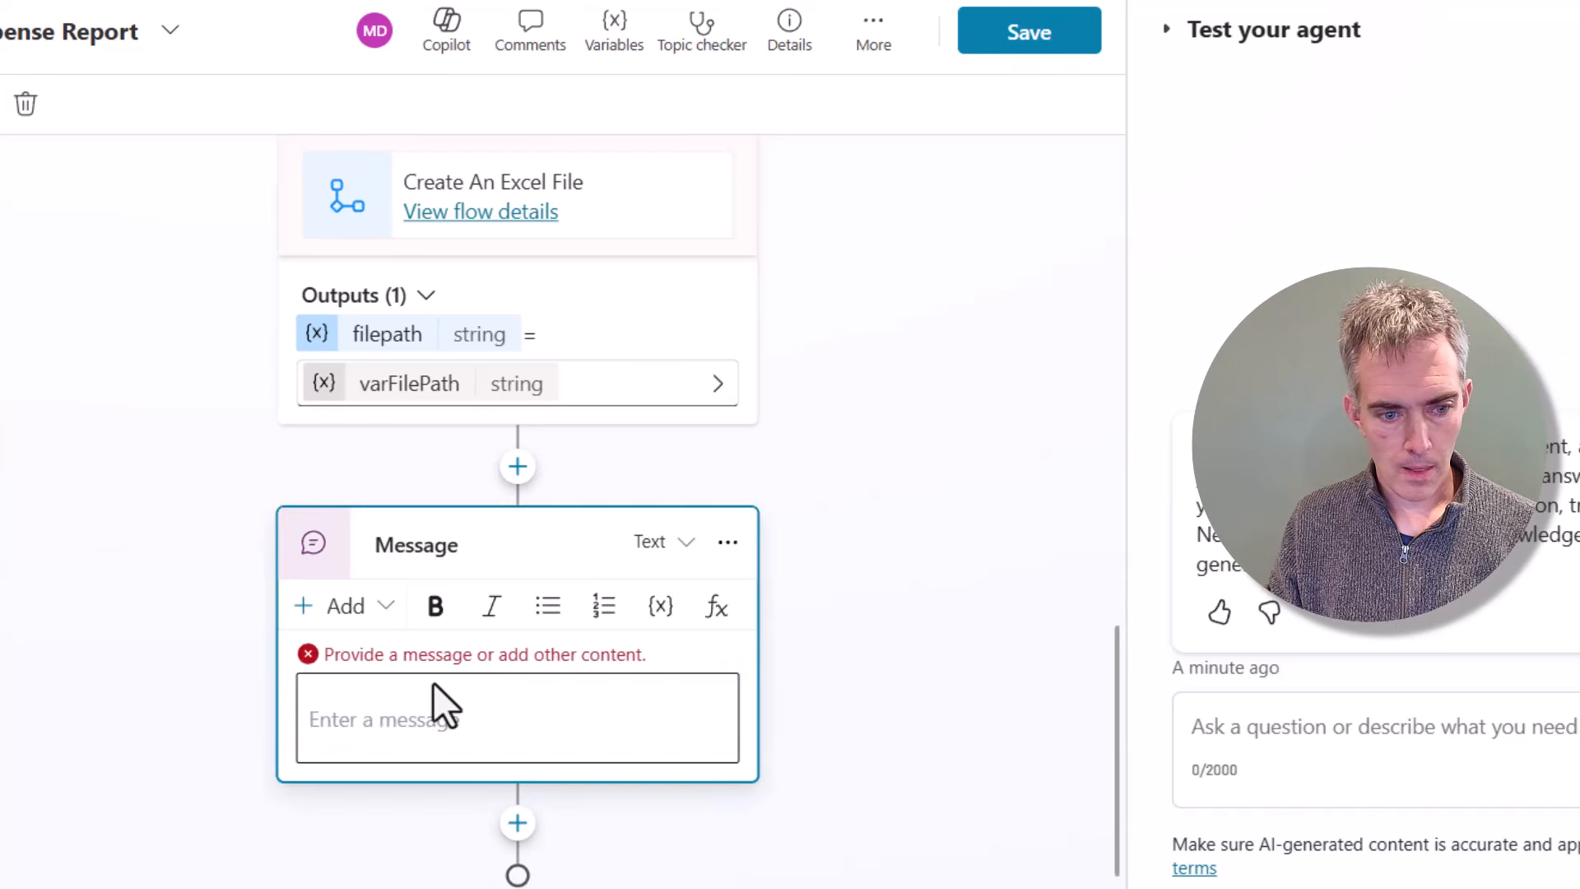
left_click(428, 722)
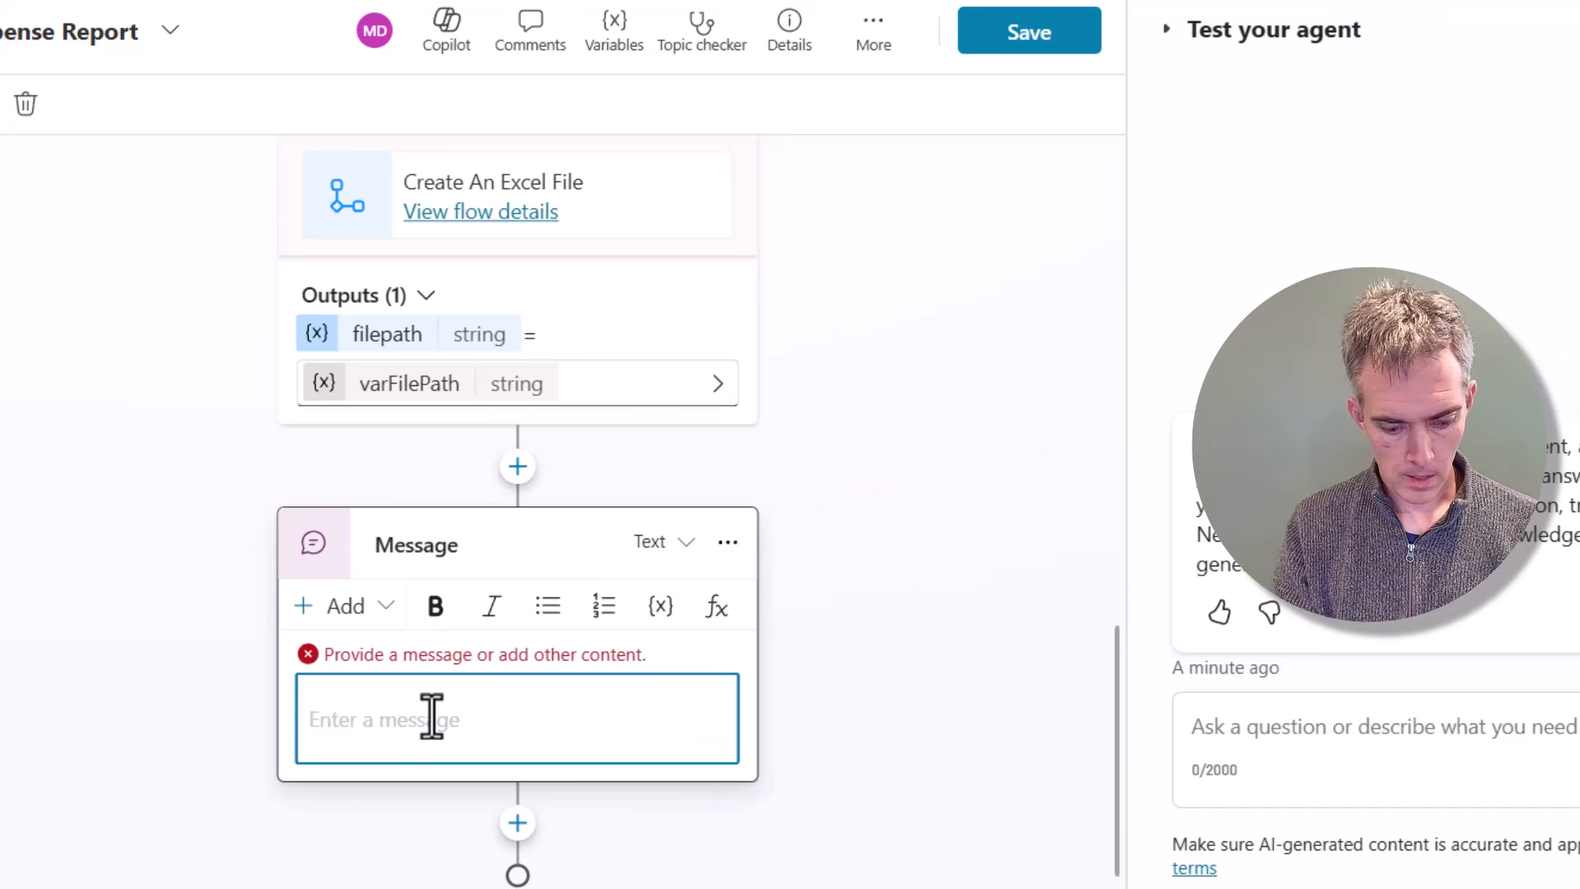
- Enter "Your travel expense report has been created. Please download it using the link below. <br /><br /><a href="{varFilePath}">Open Excel File</a>" with varFilePath inserted as variable
type("Your travel expen")
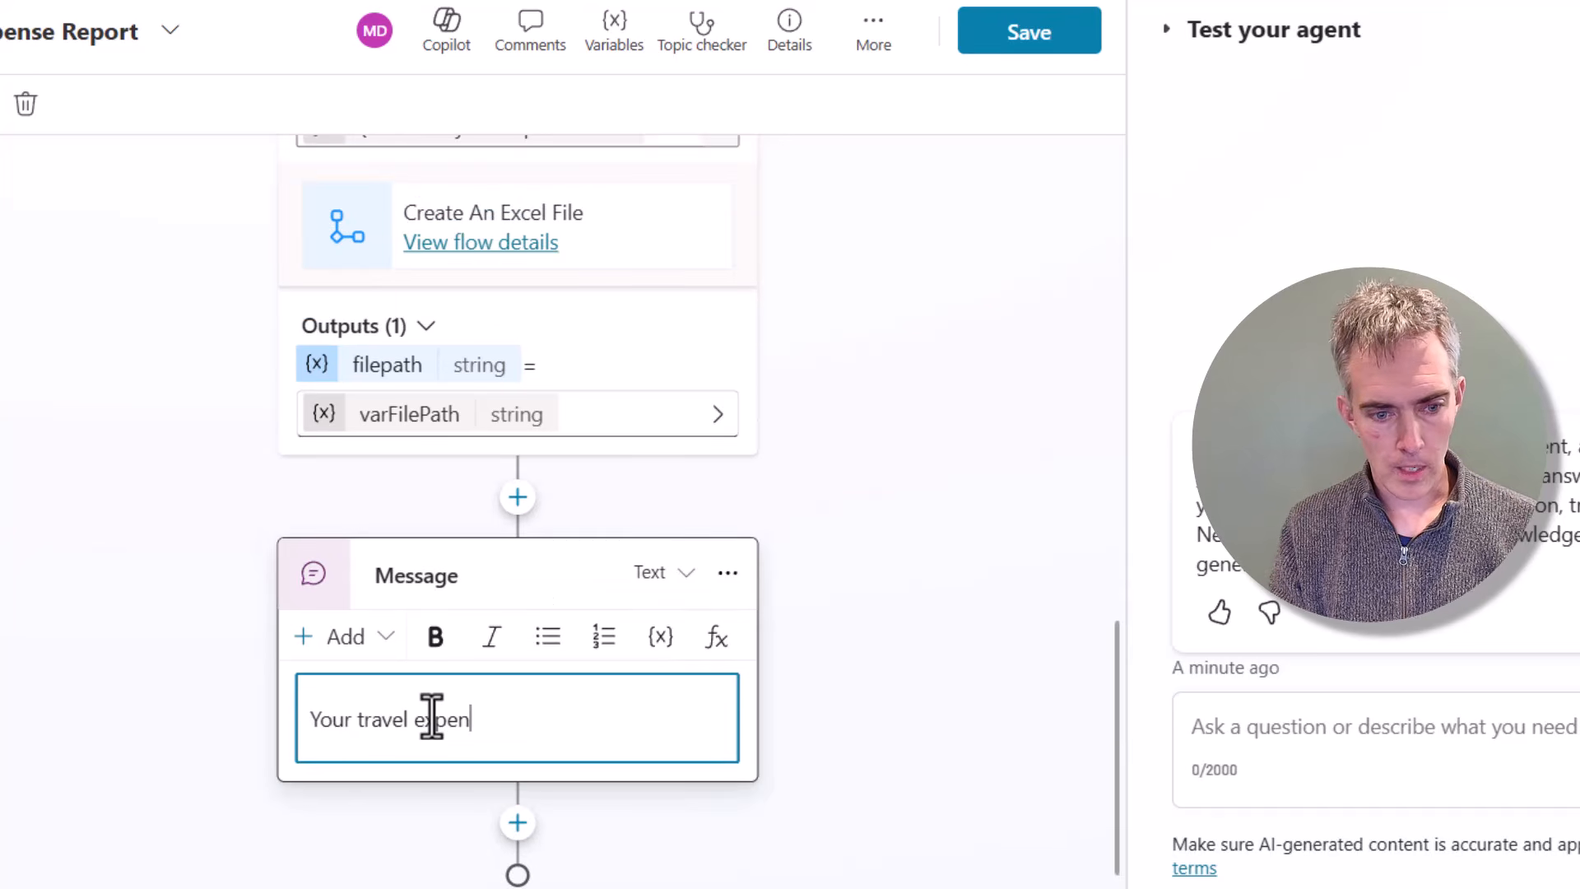
type("se report has b")
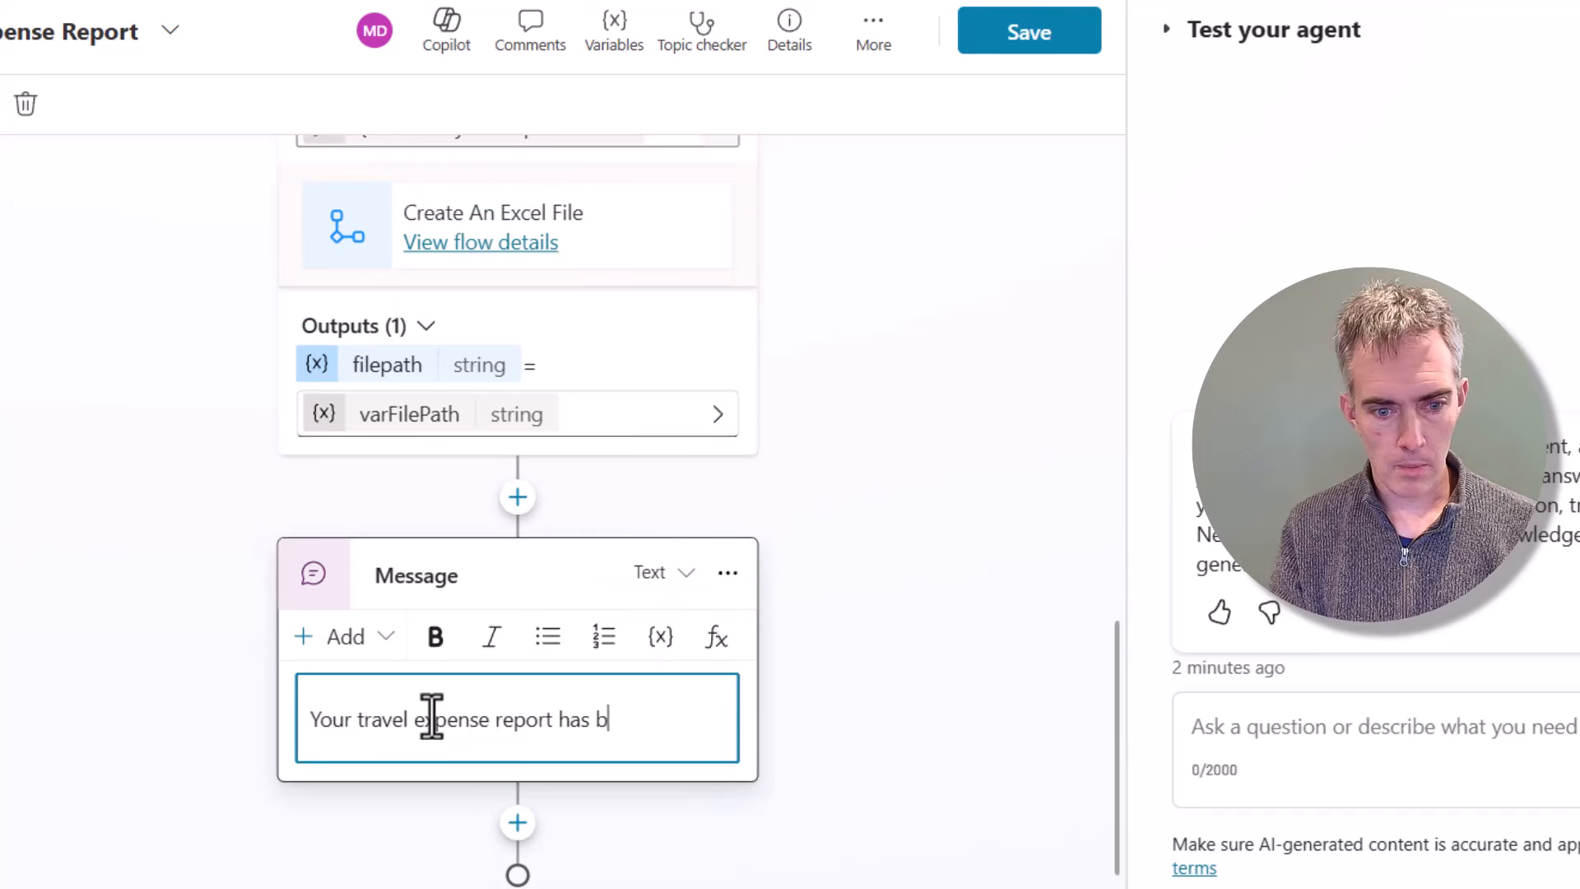
type("een created. Please download it using the link below. <br")
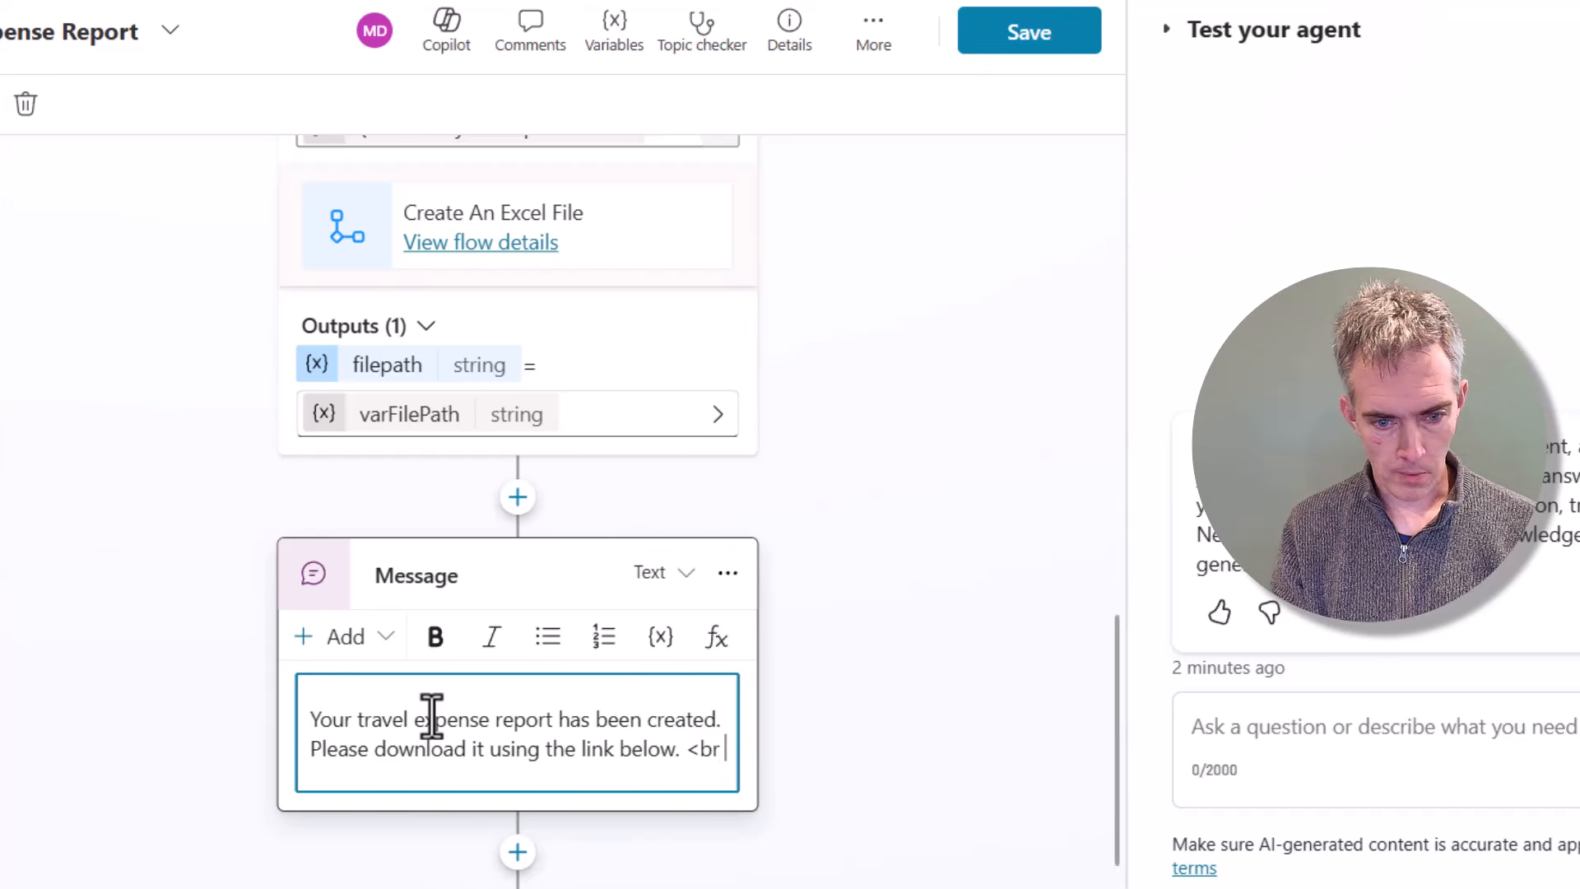
type("/")
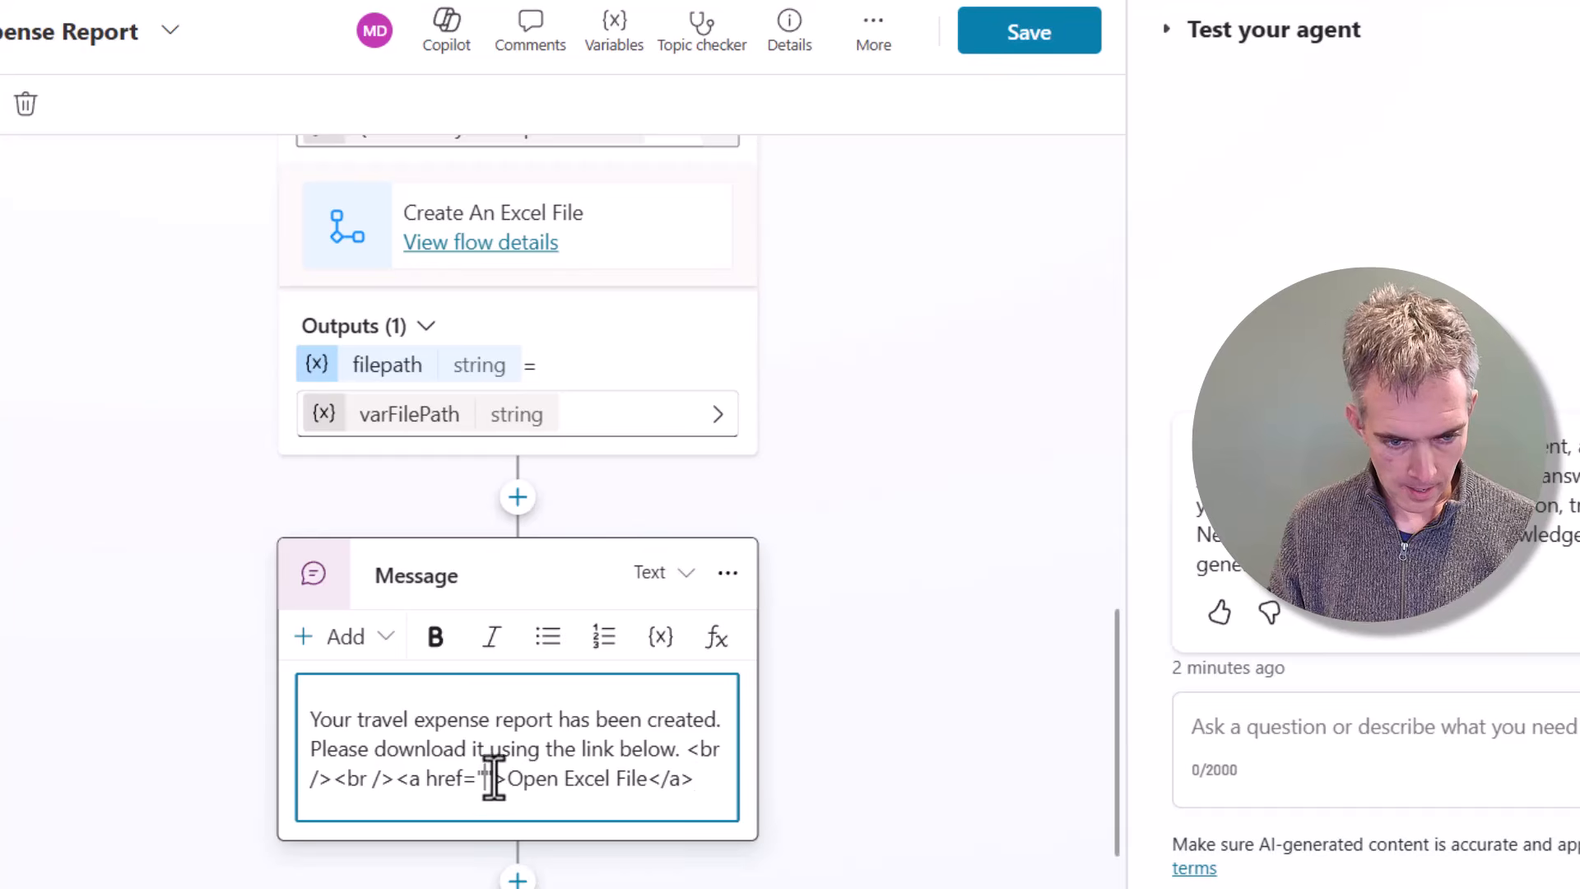
left_click(659, 646)
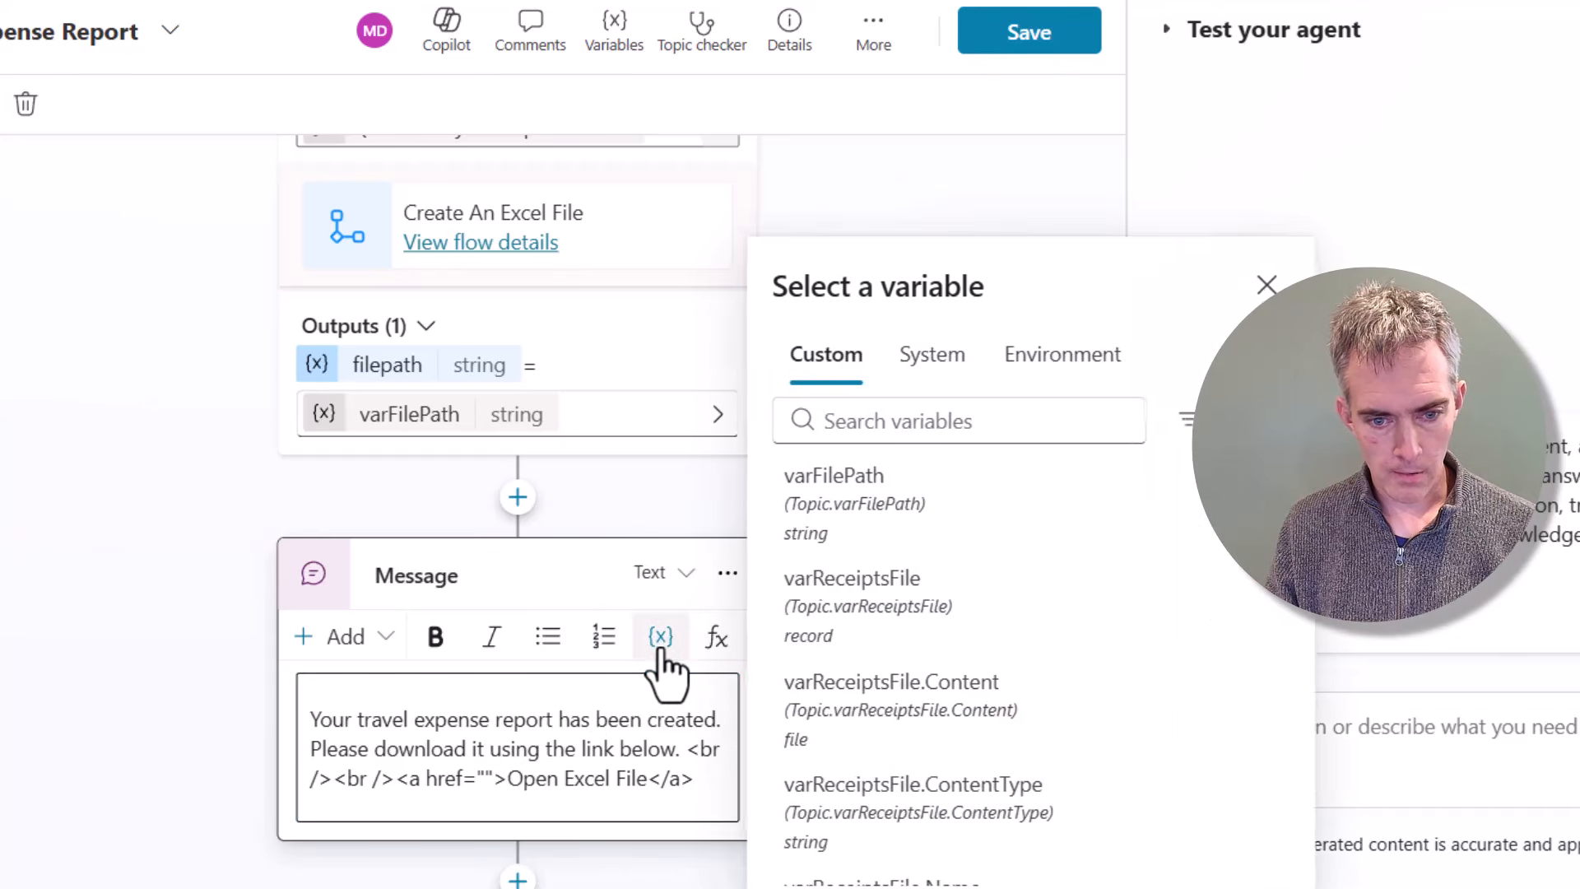
left_click(931, 526)
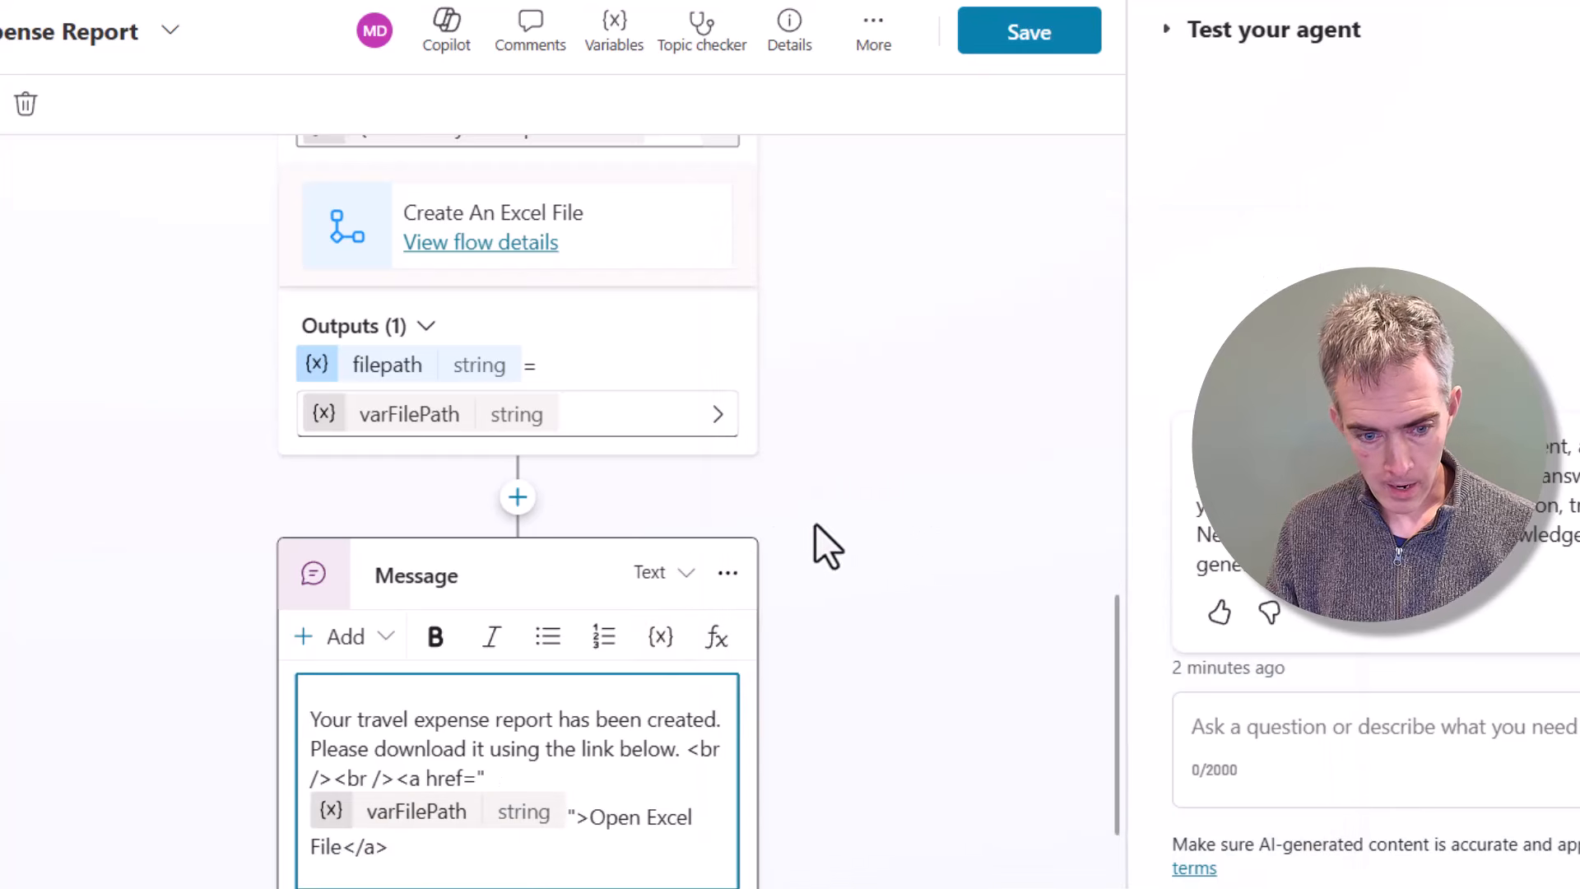
- Add an End conversation node after the expense report Message node and save the topic
scroll(650, 571, "down", 2)
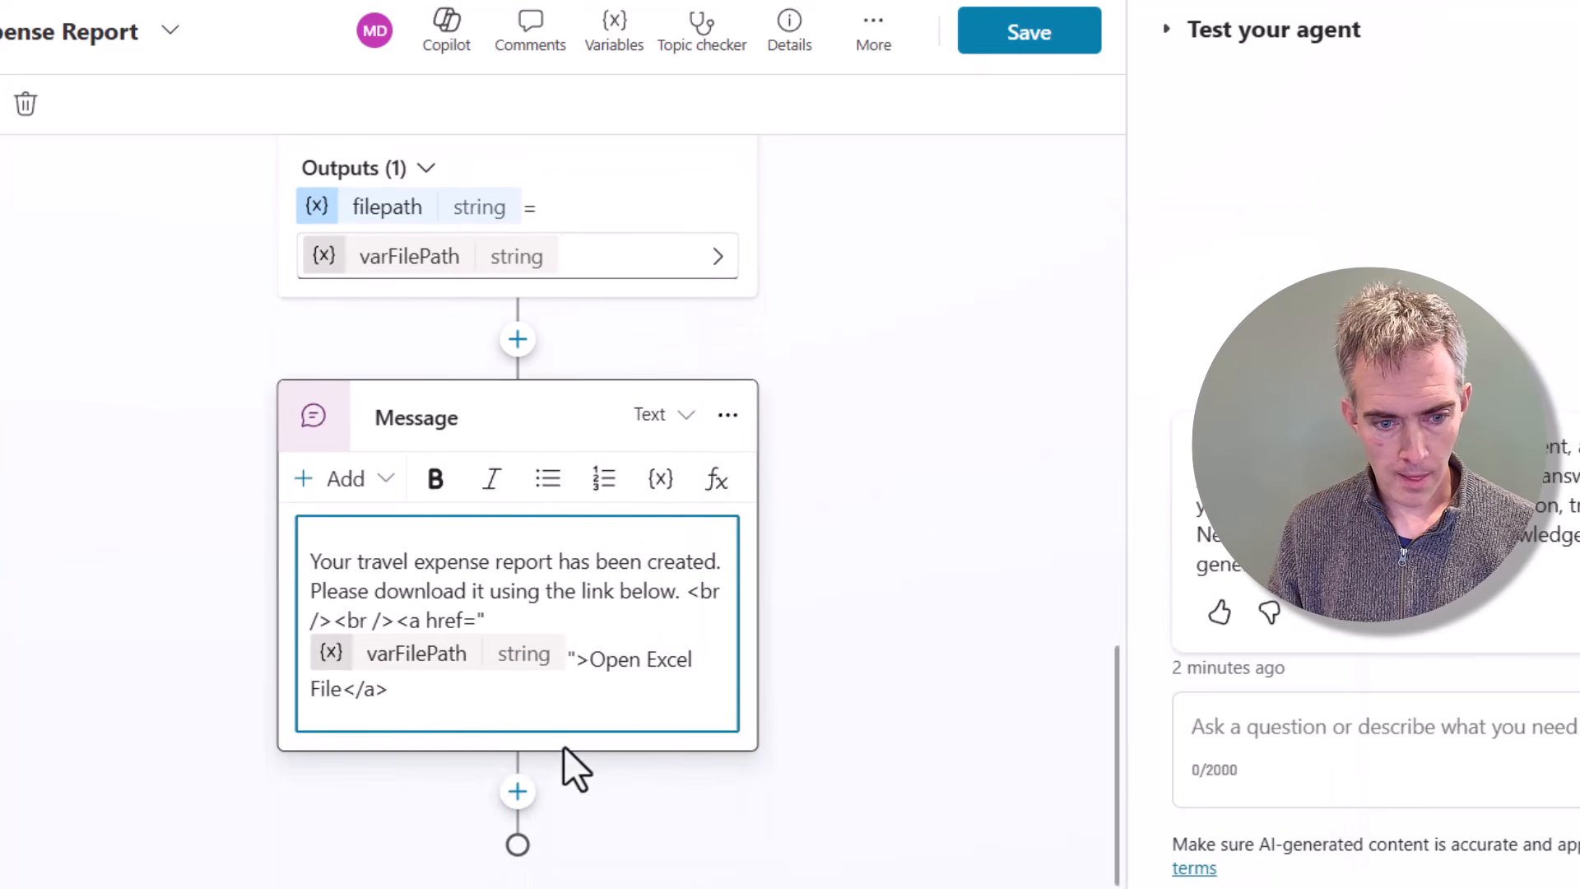
left_click(518, 792)
scroll(823, 576, "down", 4)
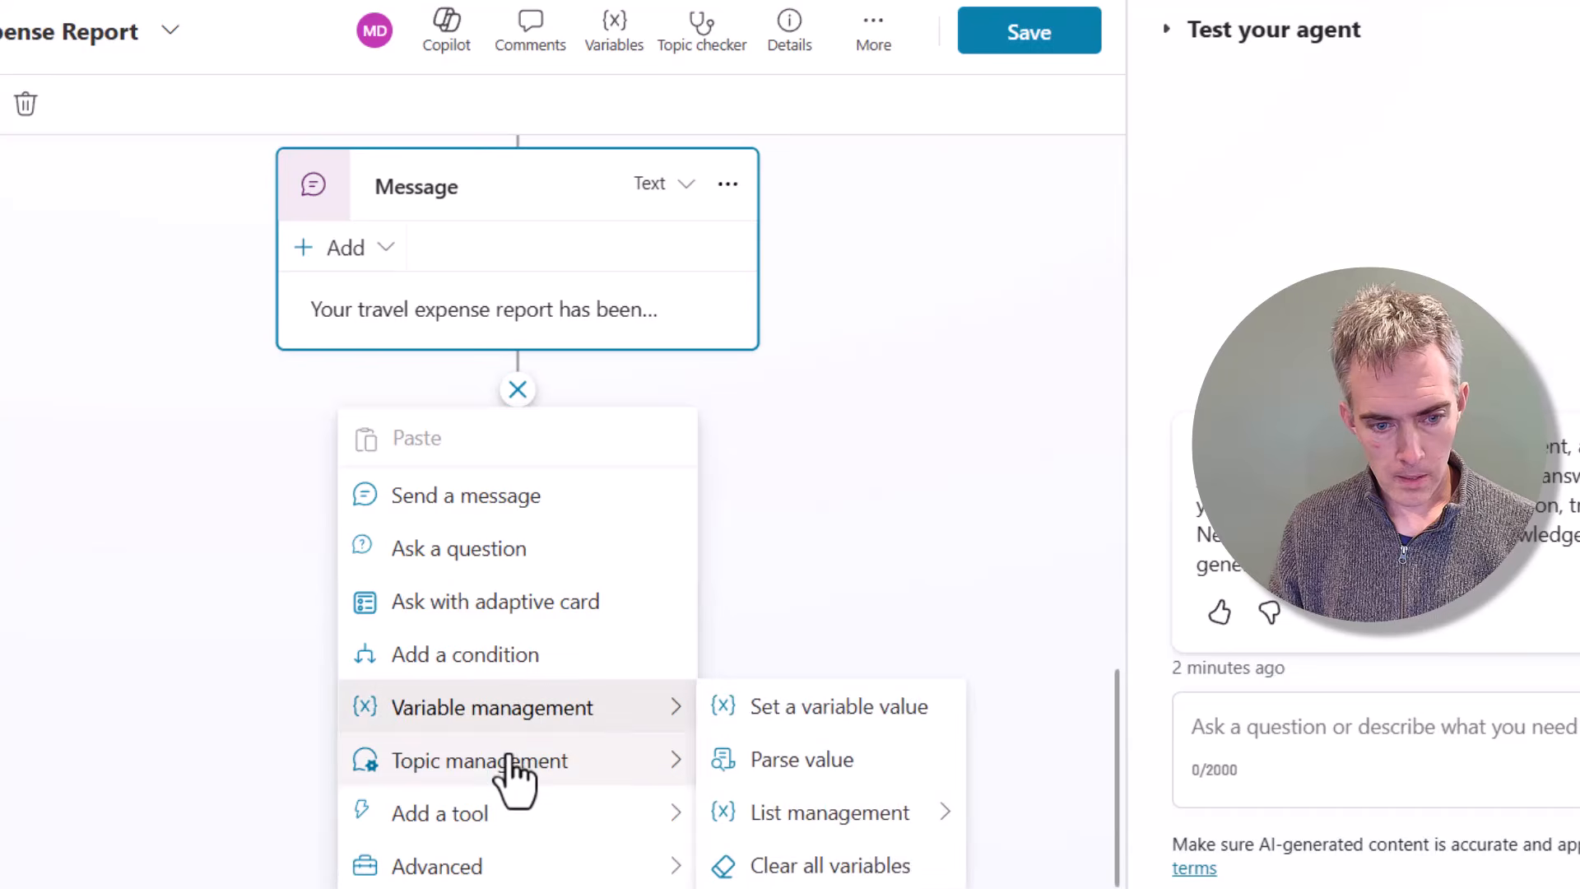
mouse_move(533, 777)
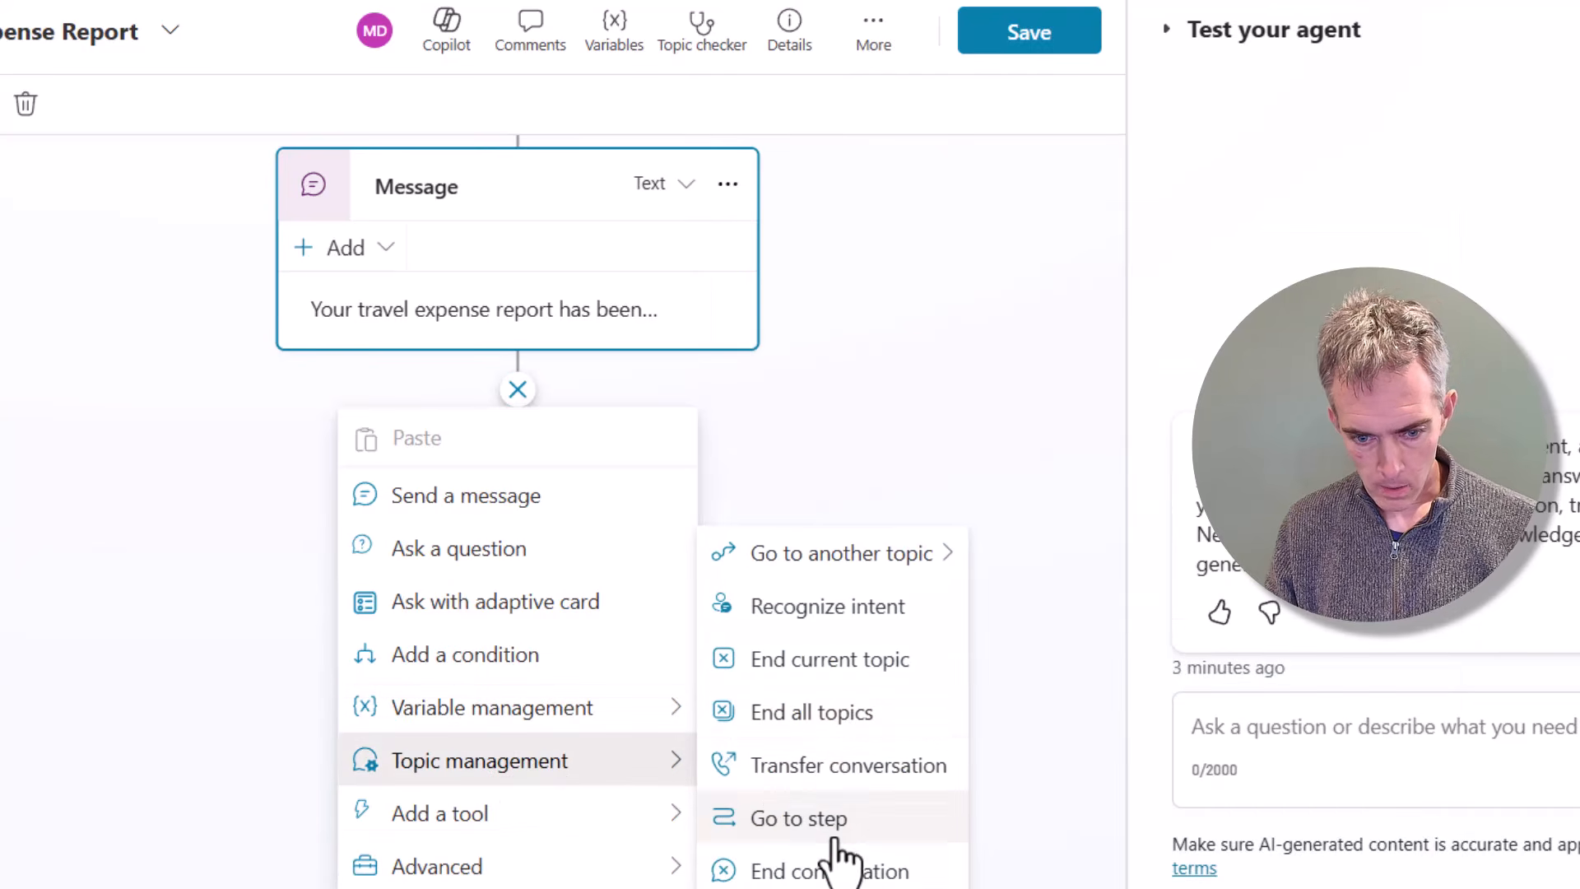
left_click(831, 870)
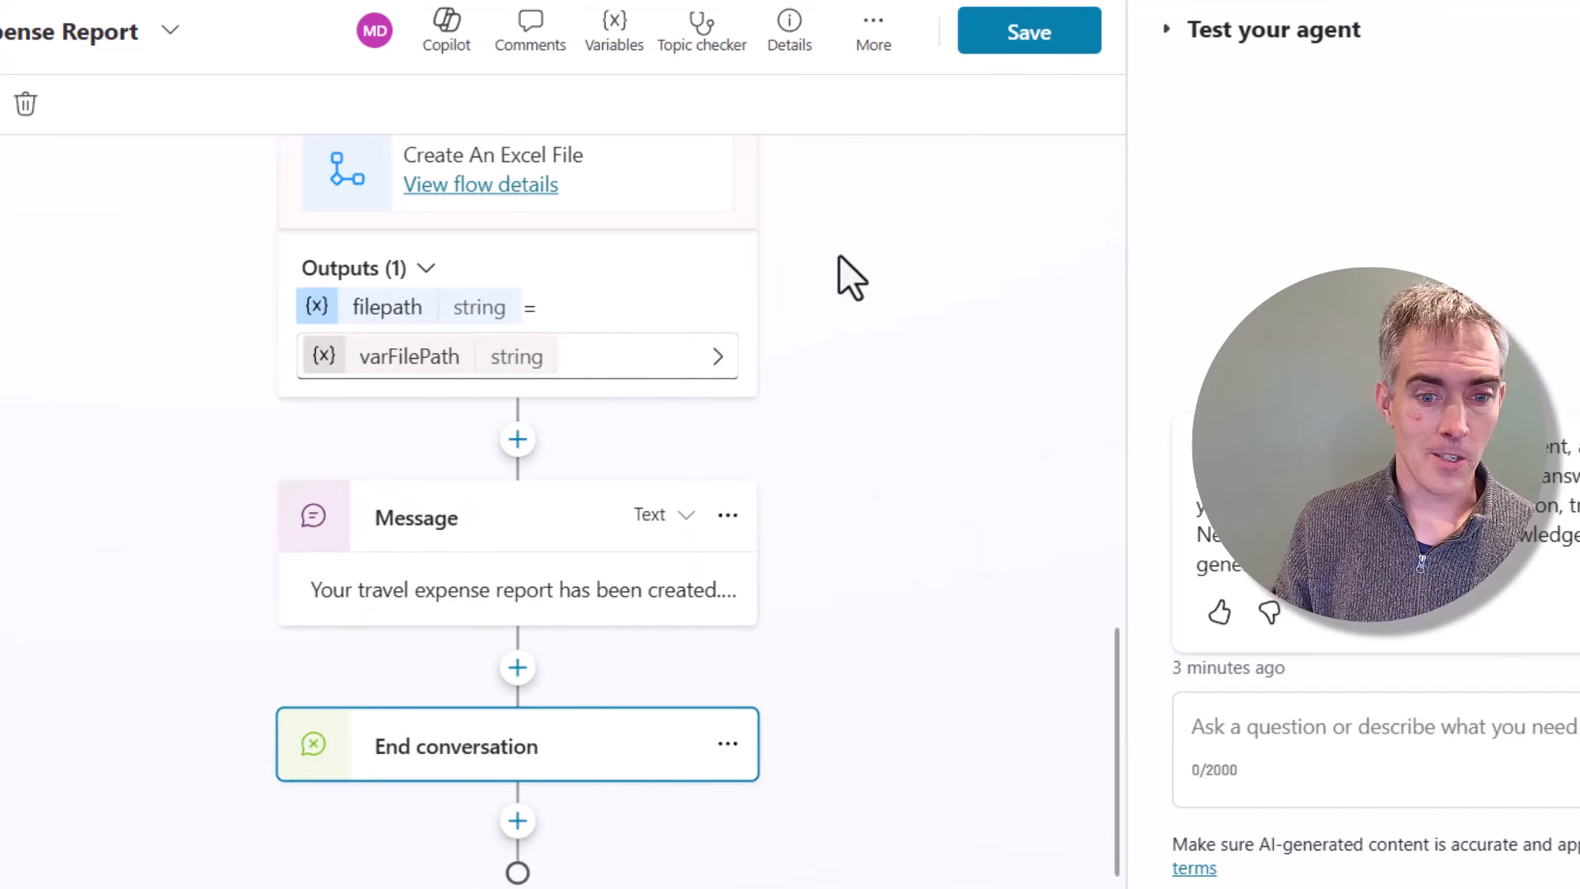
left_click(1008, 78)
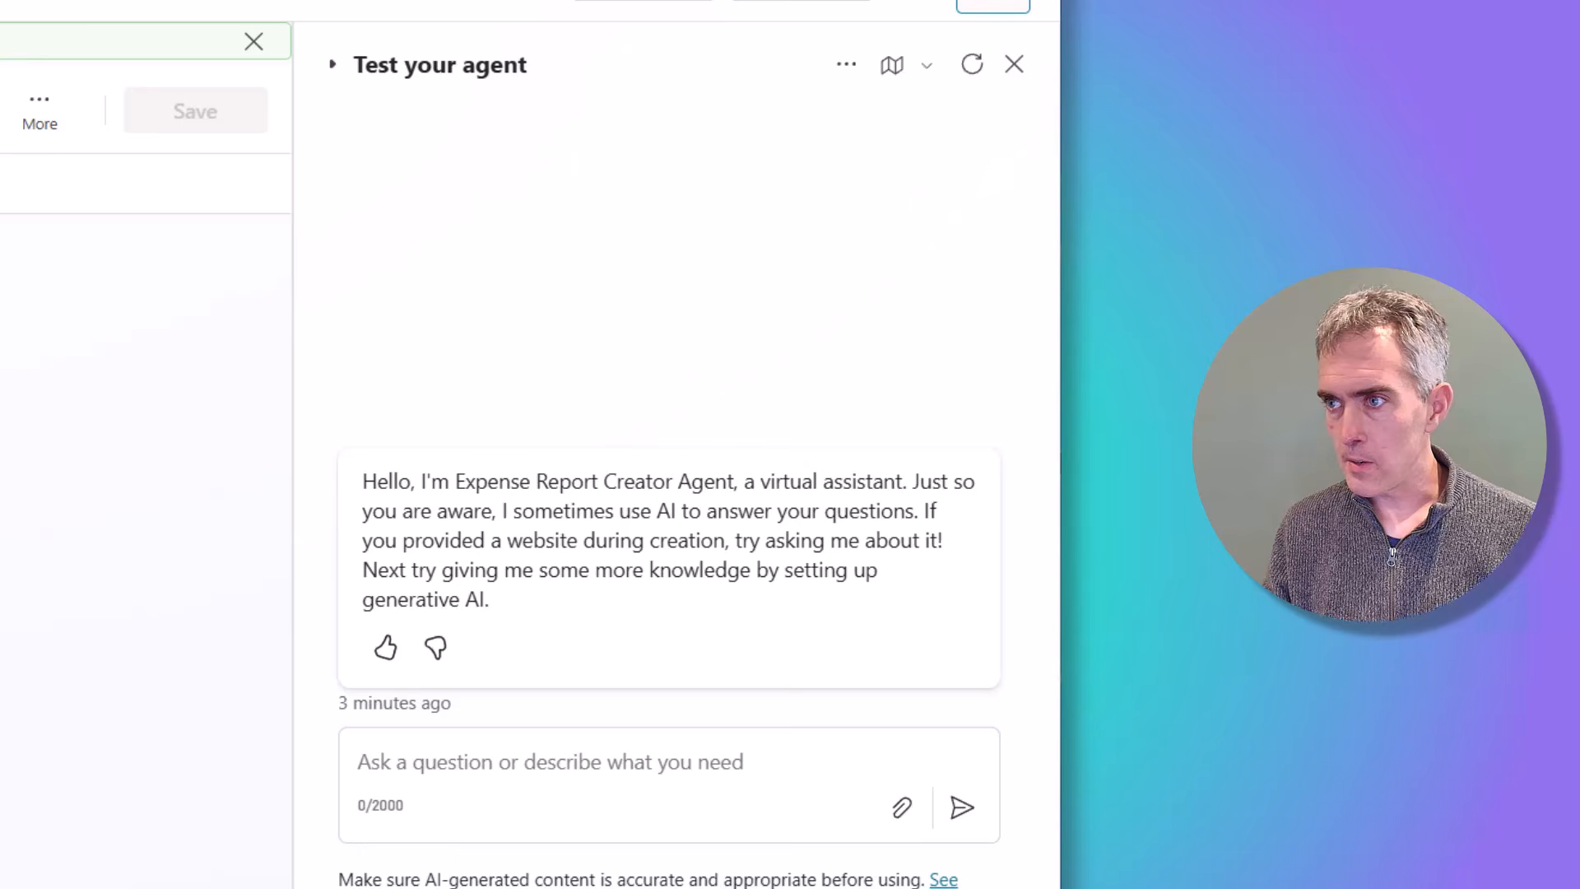
- Send "create a travel expense report please" to the agent in the test chat
left_click(623, 754)
type("crea")
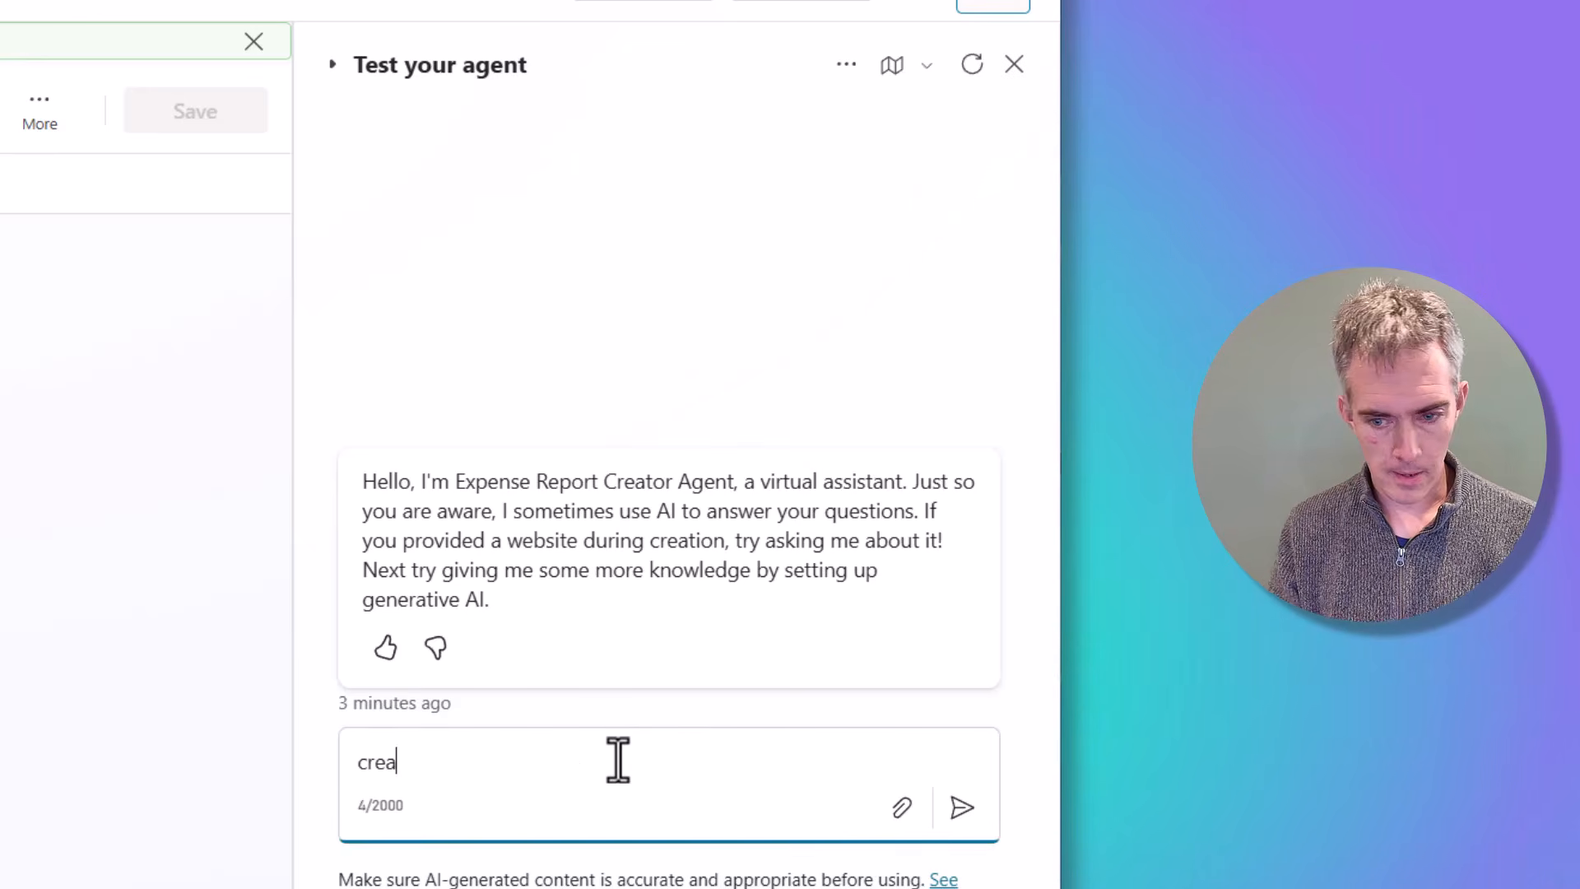
type("te a travel")
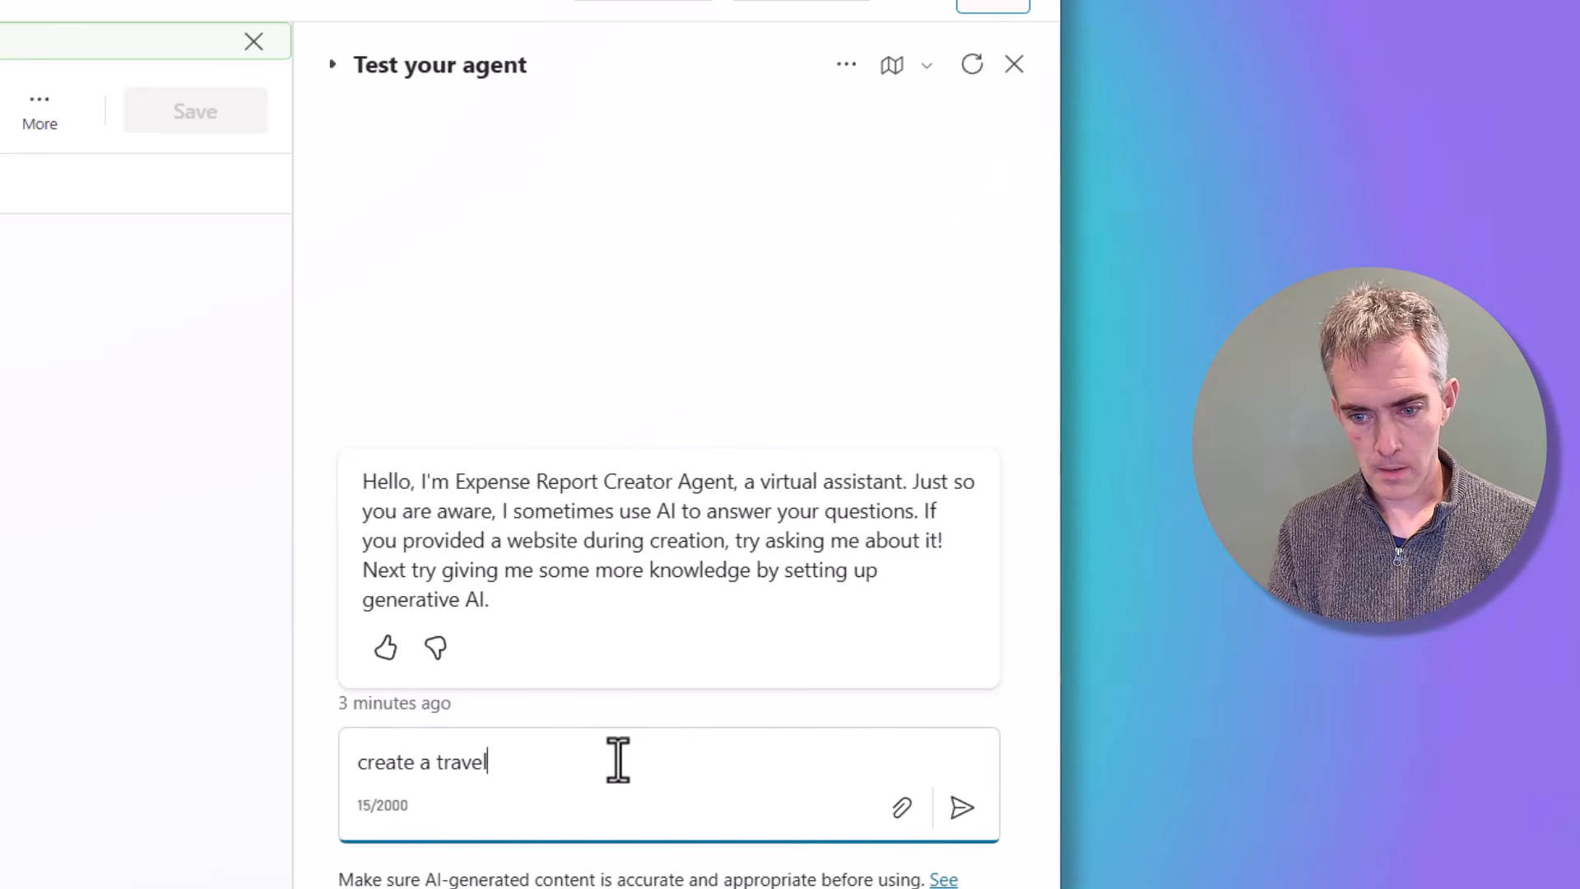
type(" expense report please")
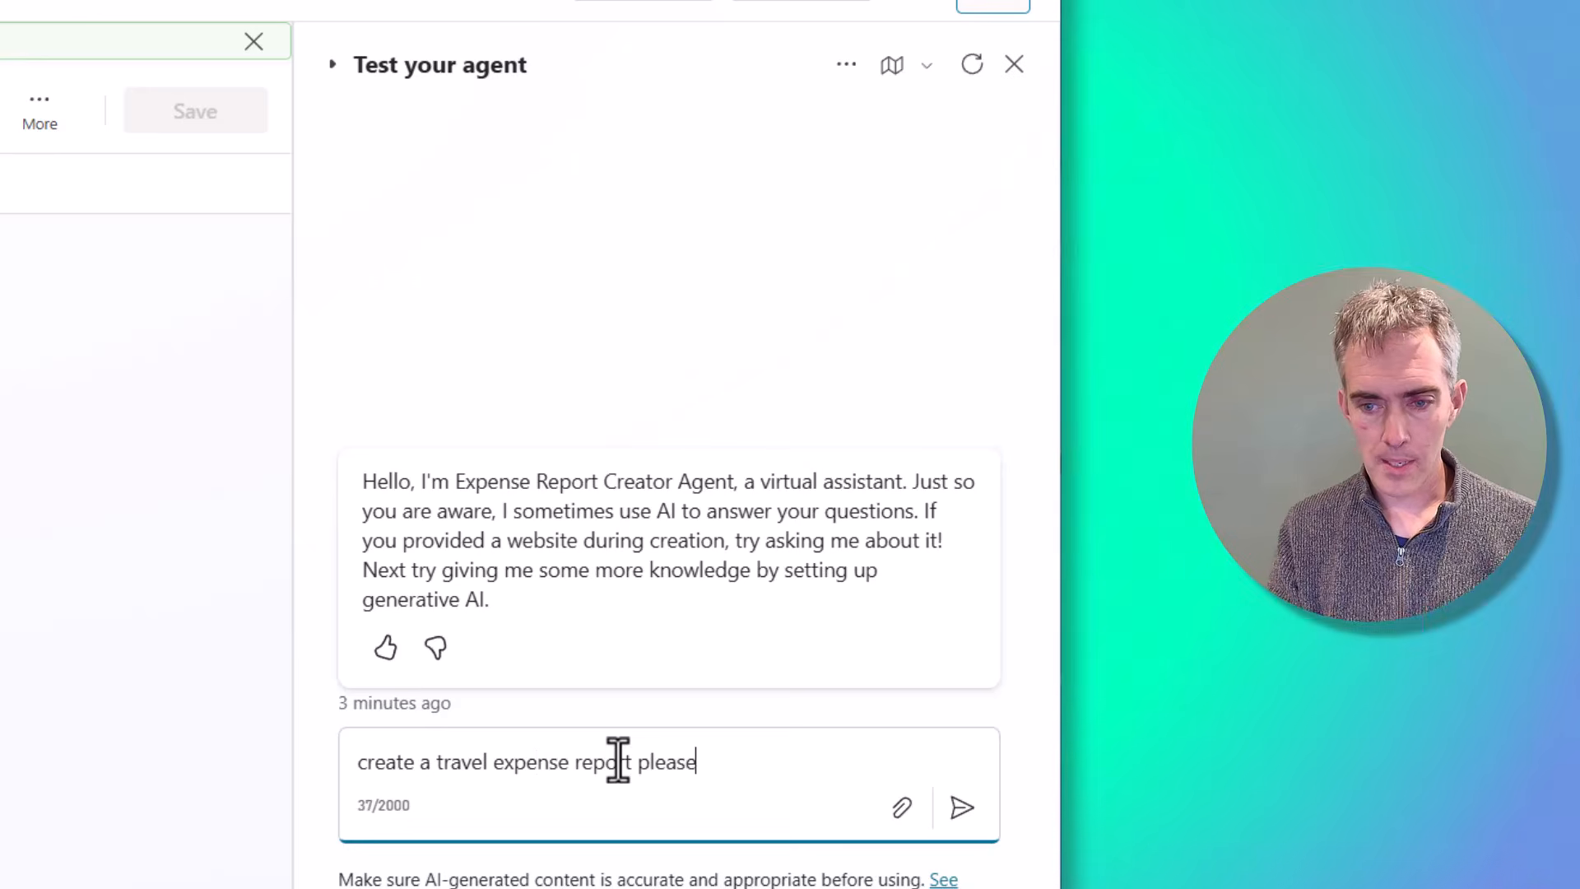
key("Return")
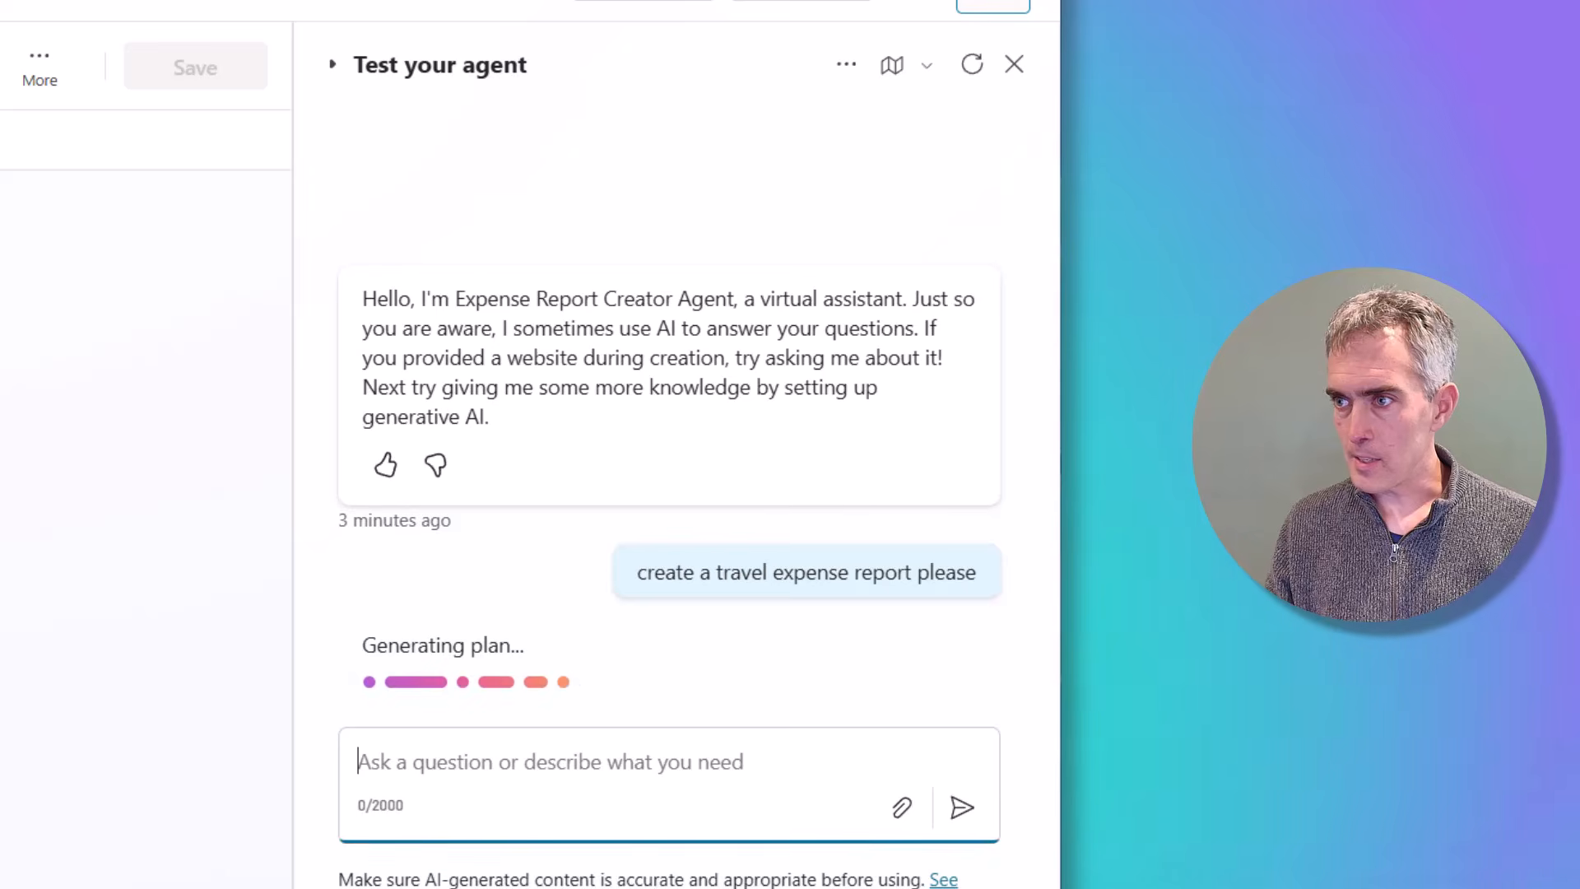
- Attach and send the receipts file in the test chat, and allow the OneDrive for Business and Office 365 Users connections
left_click_drag(964, 625, 691, 794)
left_click(960, 807)
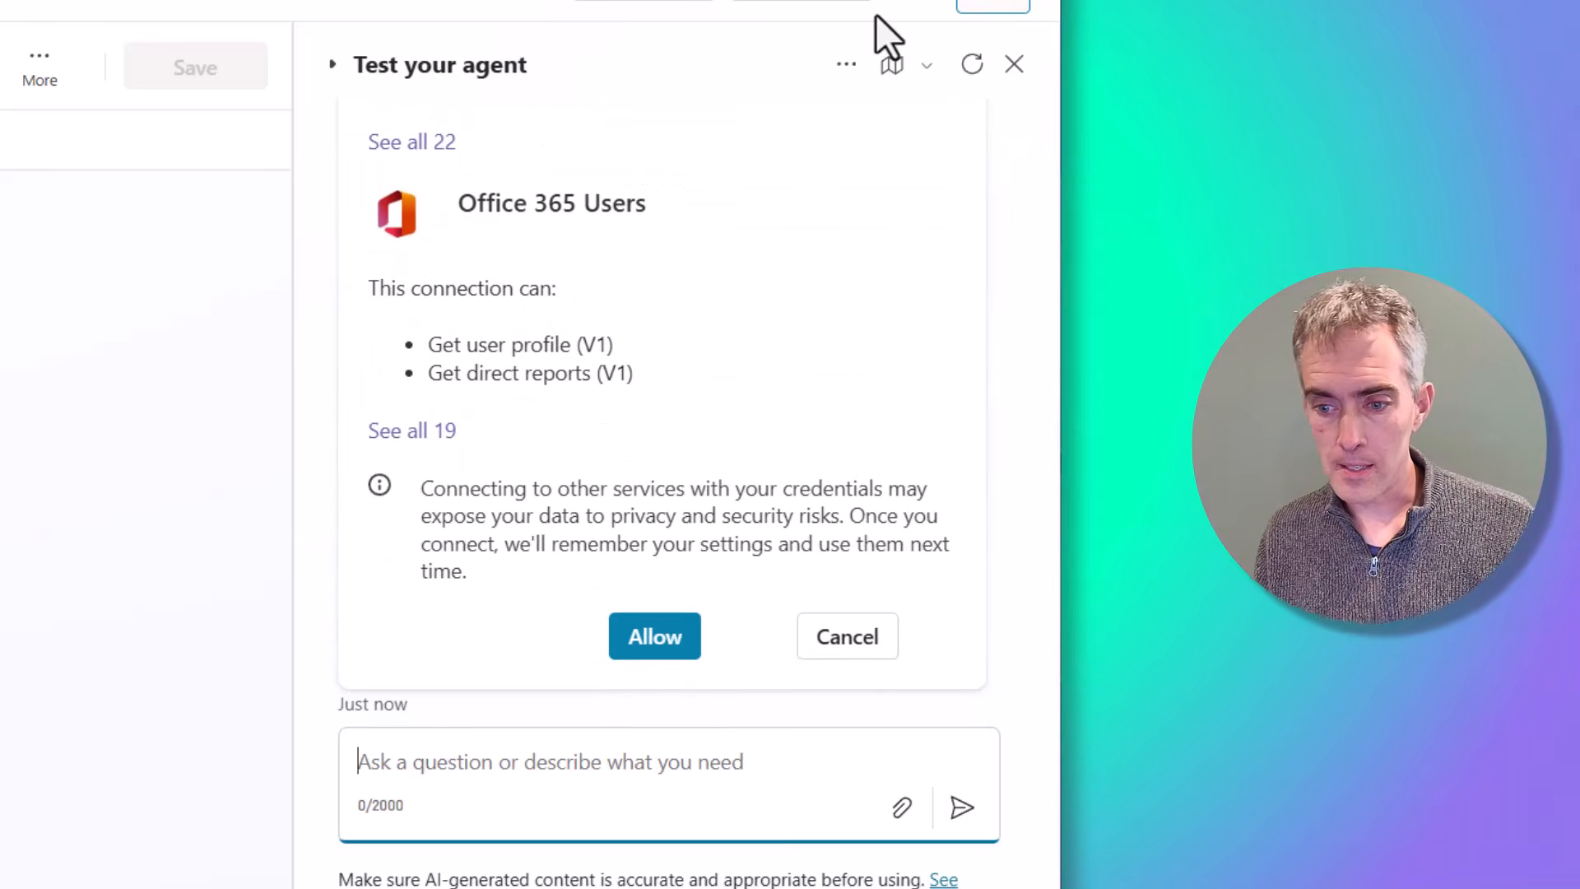
scroll(681, 518, "up", 4)
scroll(696, 518, "up", 3)
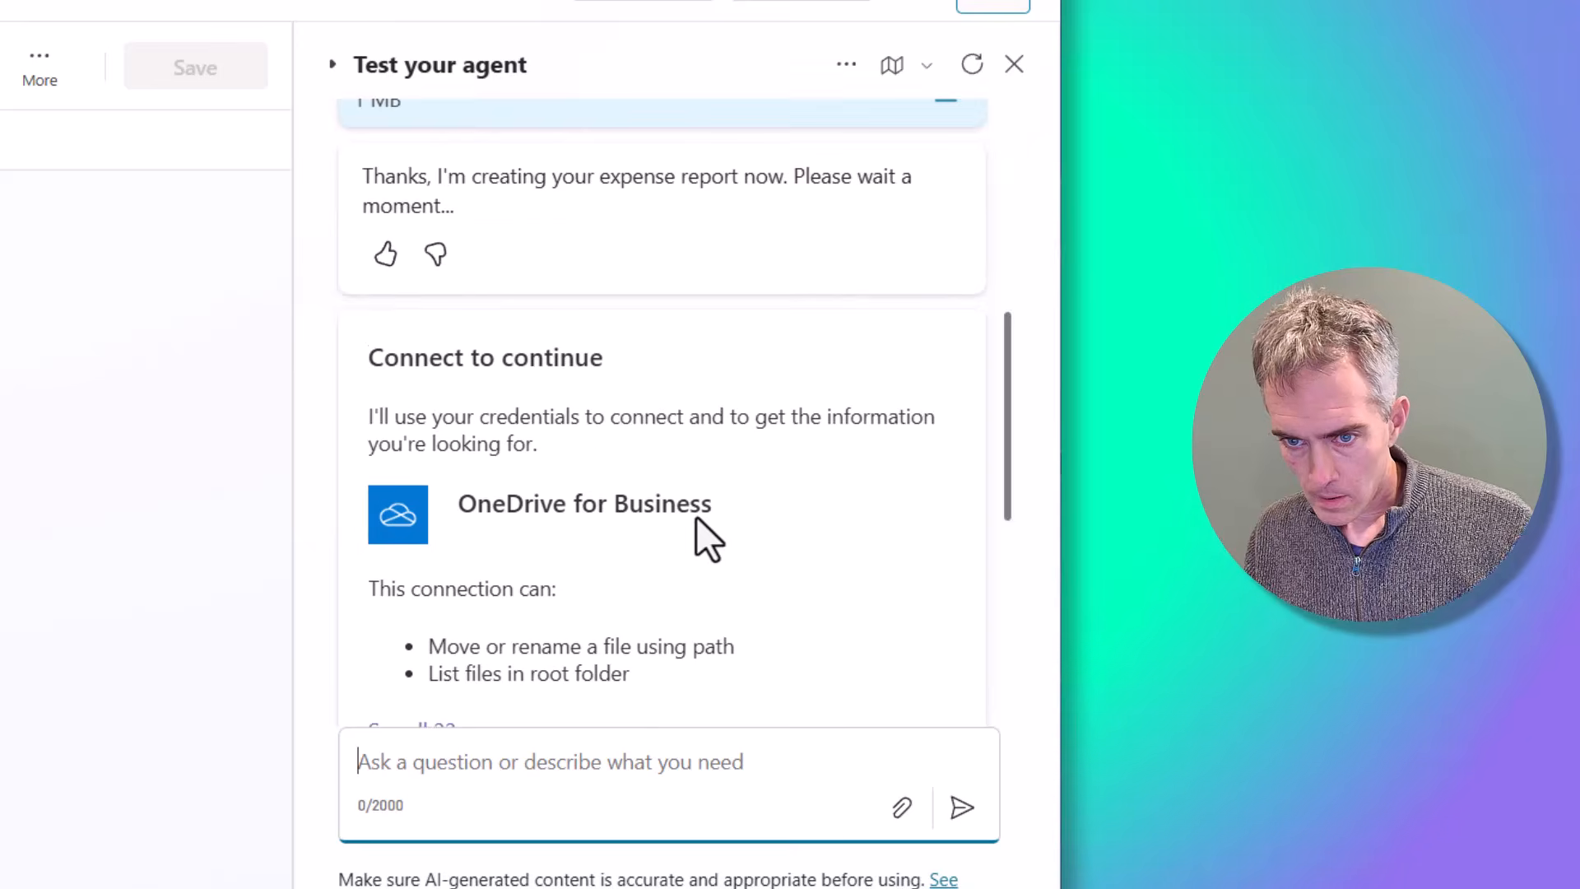
scroll(707, 529, "down", 7)
left_click(681, 650)
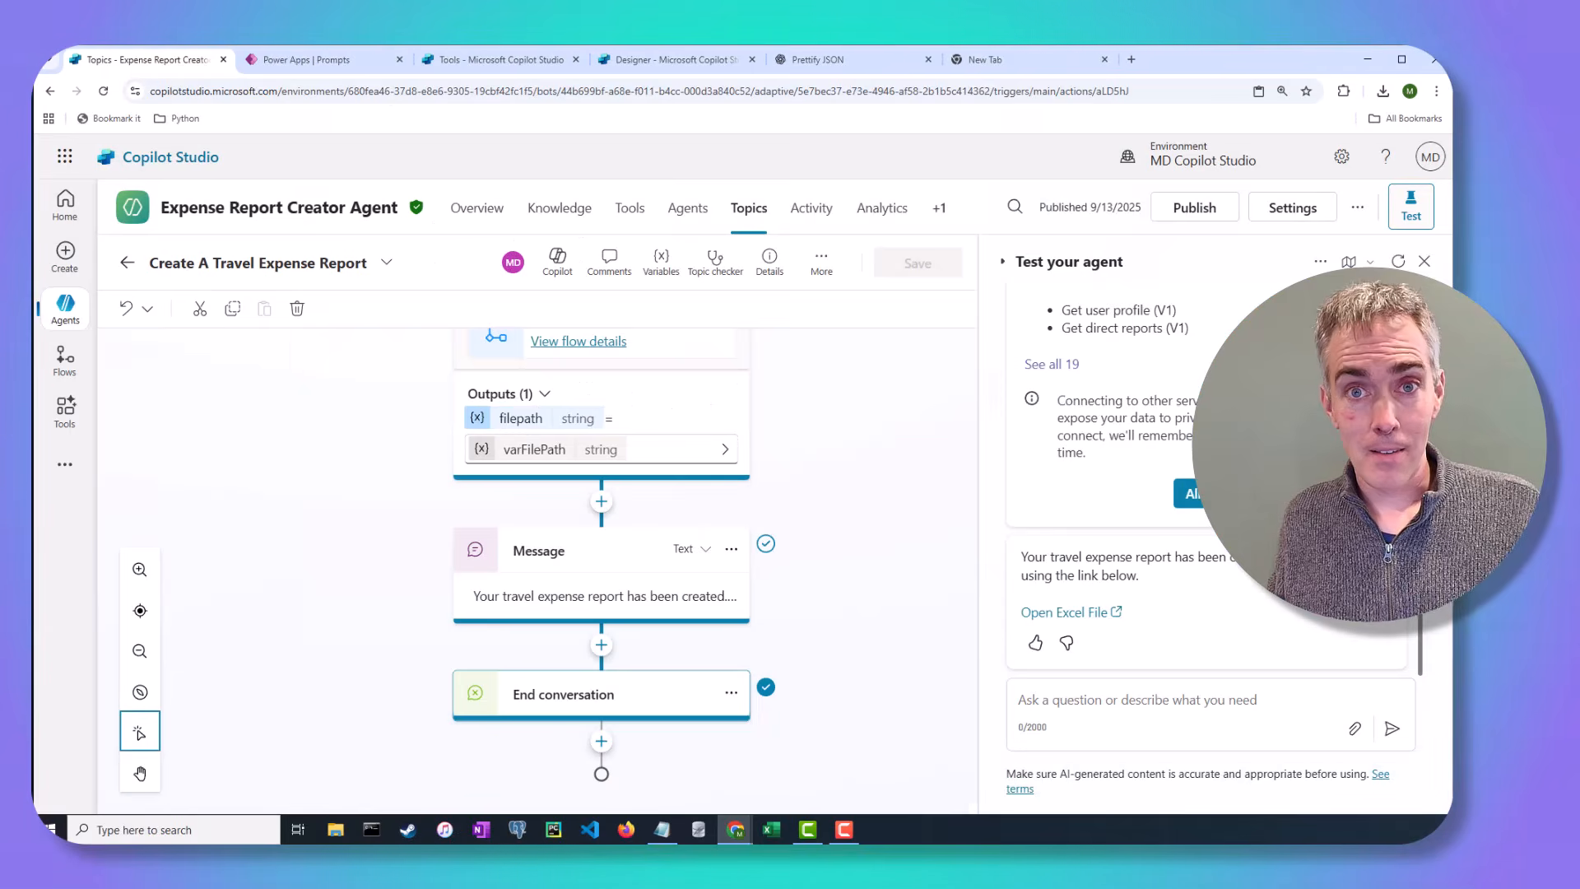
- Download the expense report through the agent's Open Excel File link and open it enlarged in Excel
left_click(1079, 613)
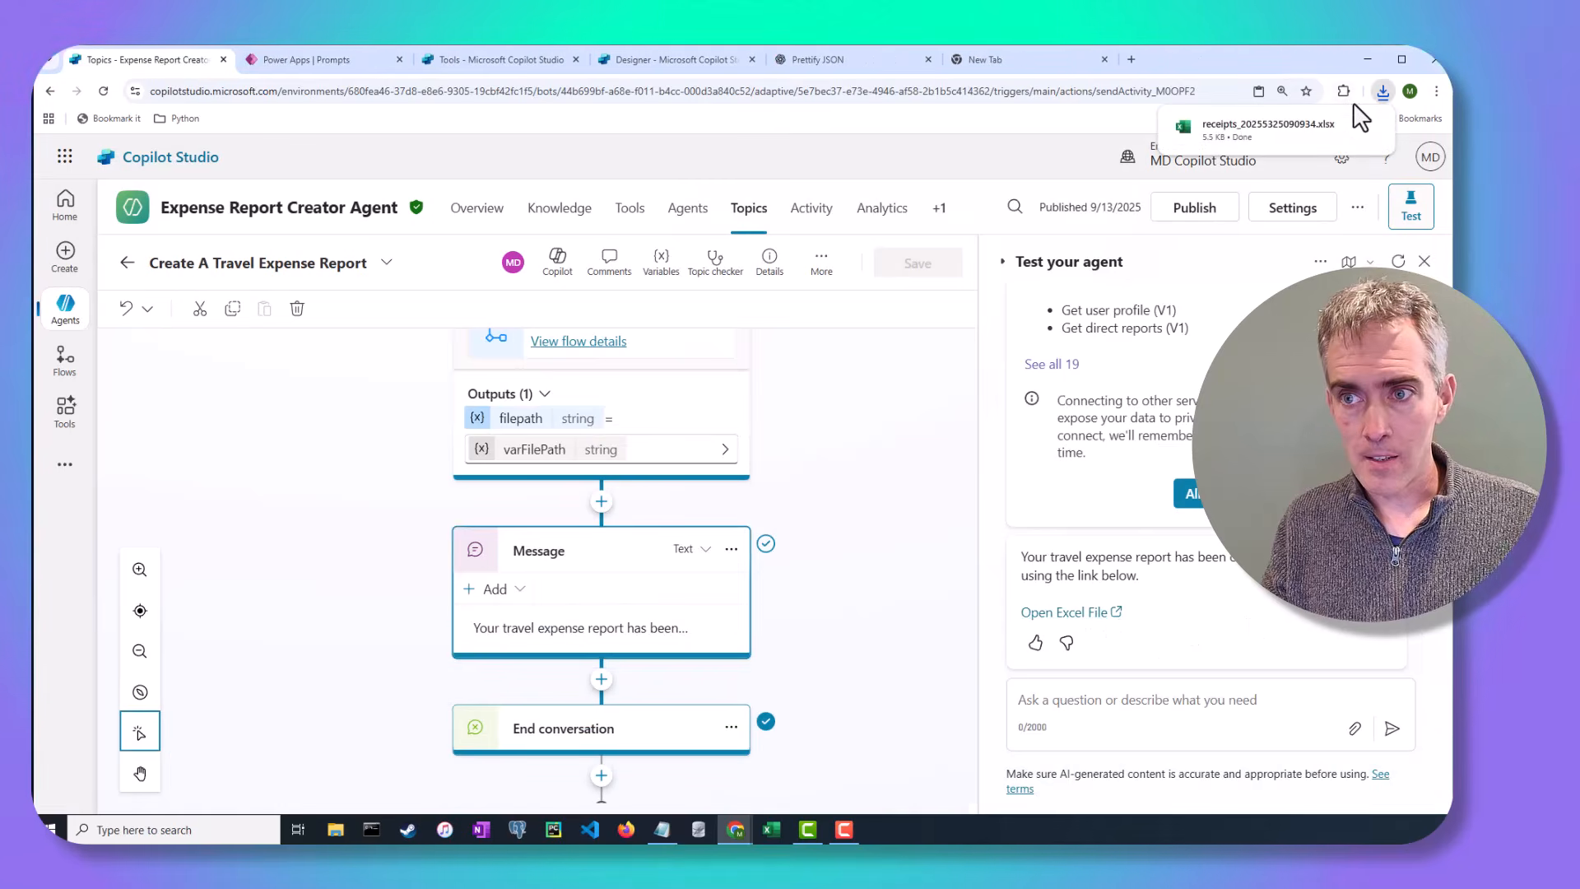
left_click(1363, 131)
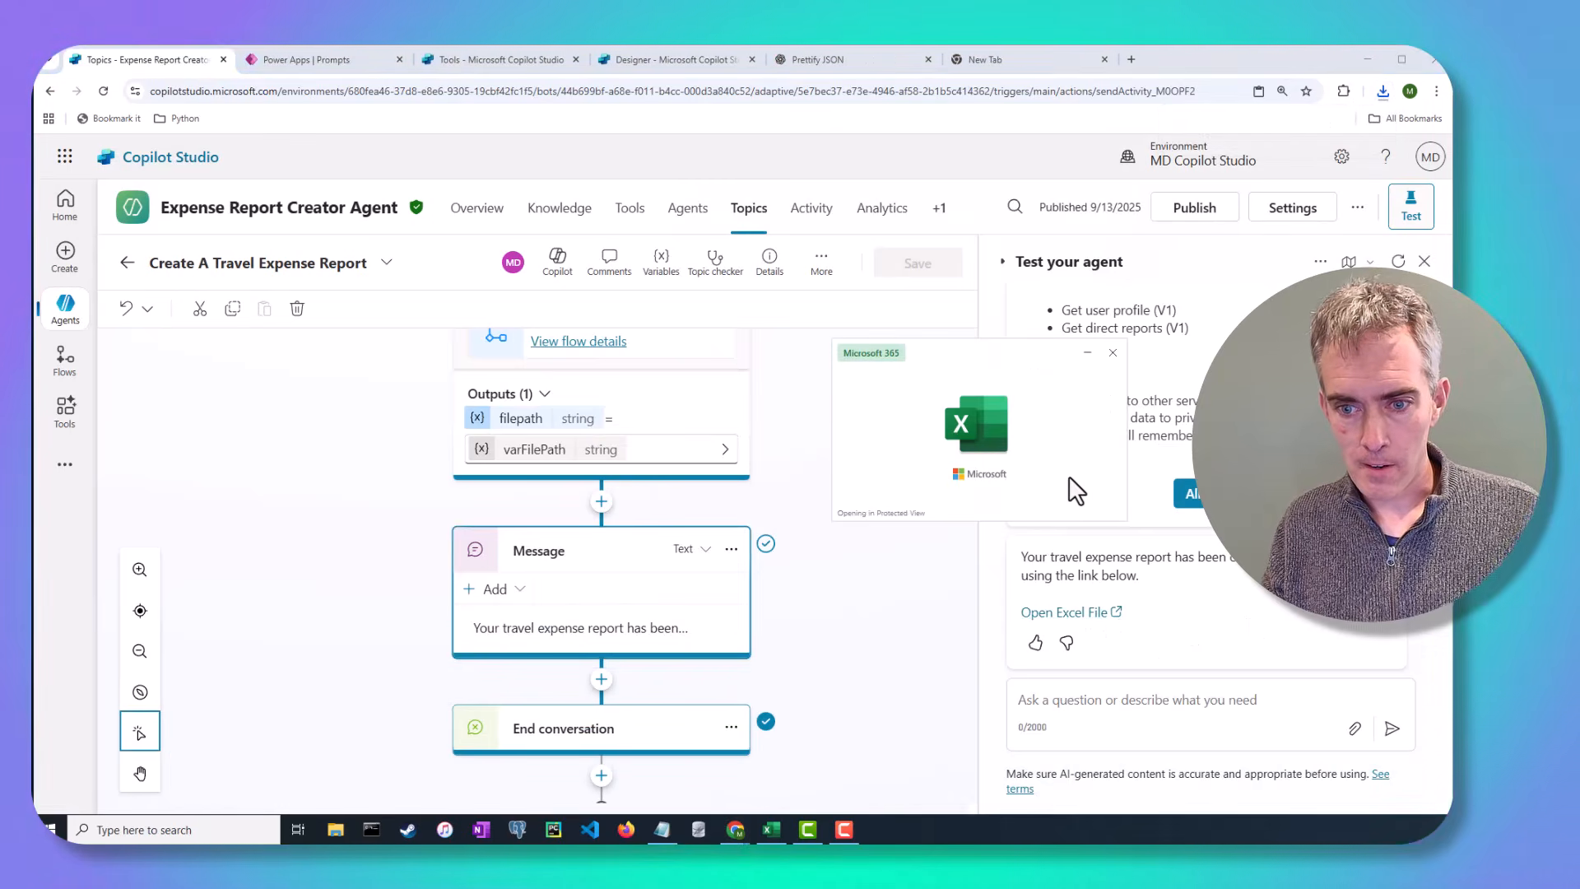
scroll(522, 560, "up", 6, "ctrl")
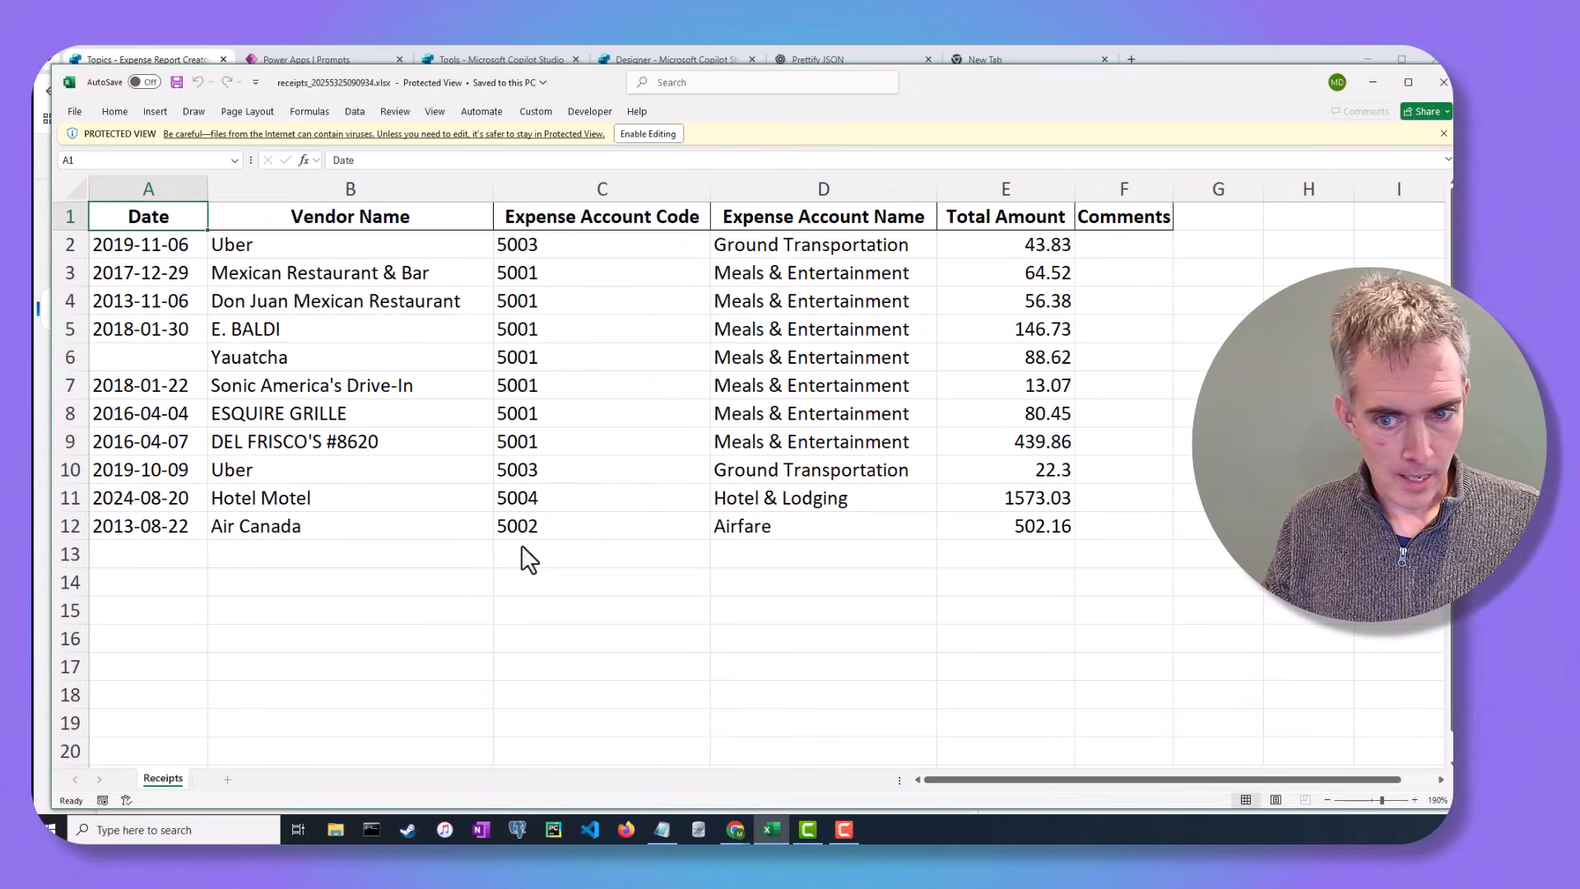